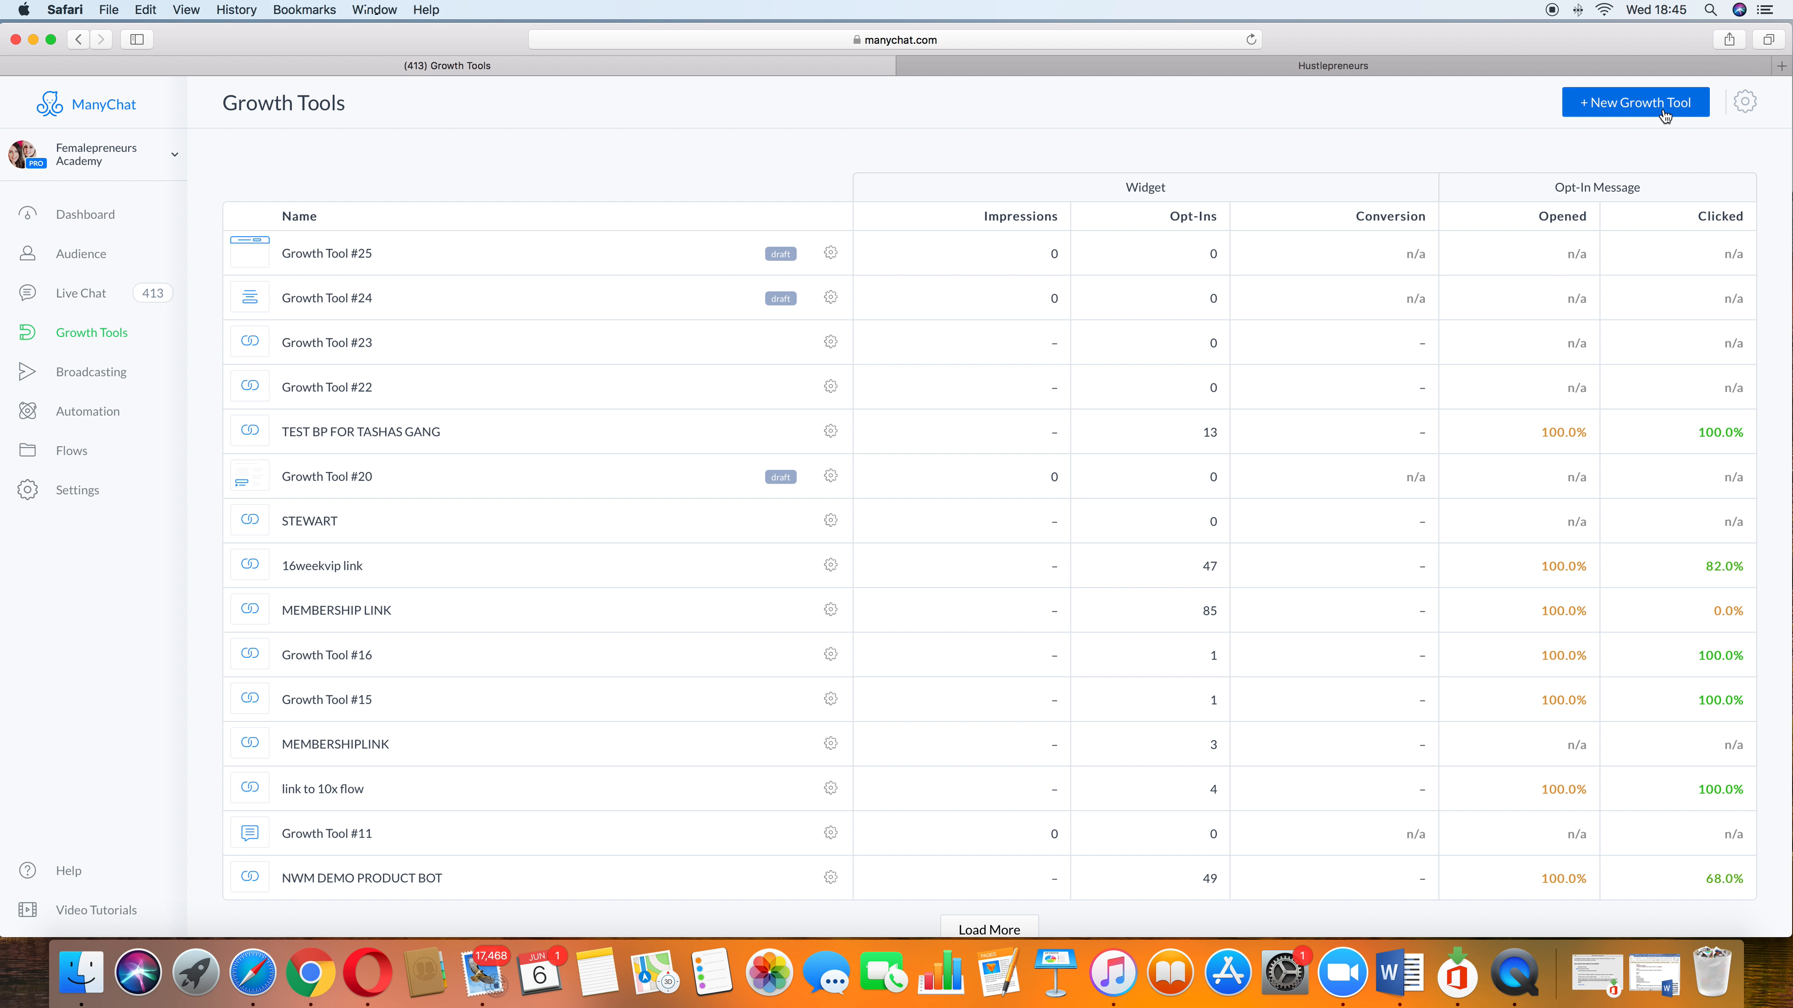
# Step: Create a new Bar growth tool and set its headline to "Grab your free copy of my 5 secrets to success here>"
pyautogui.click(1609, 109)
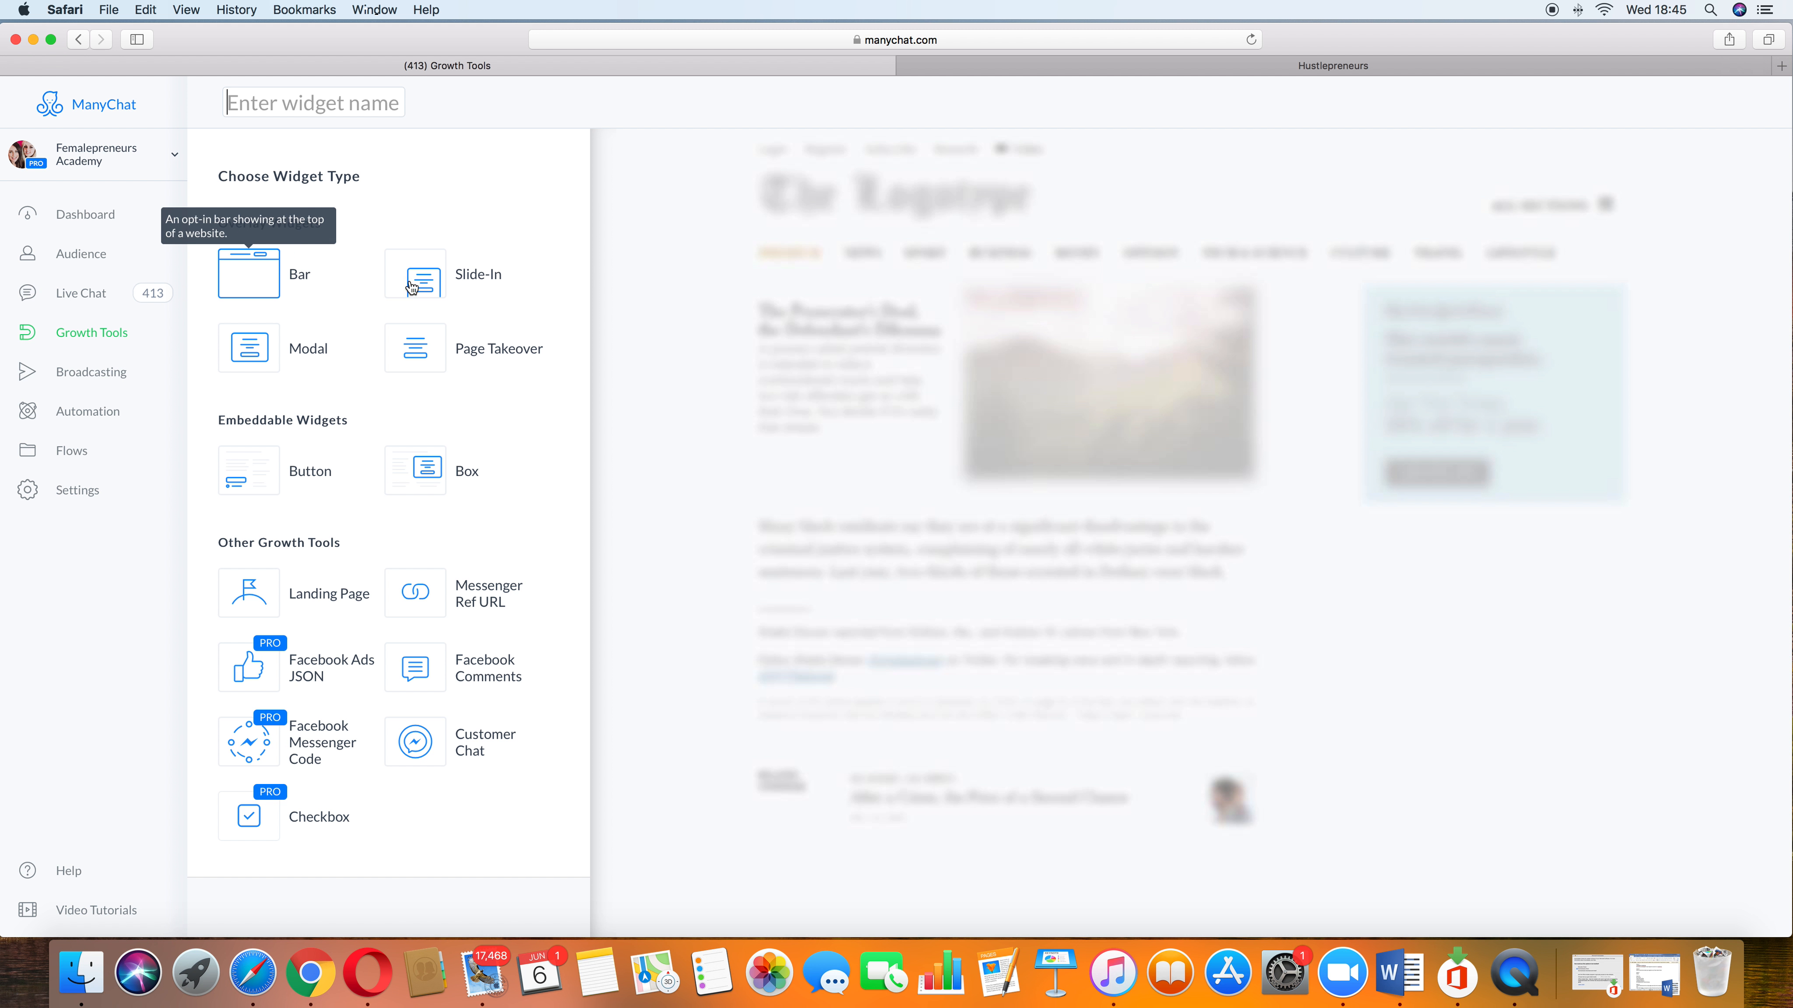
pyautogui.click(253, 286)
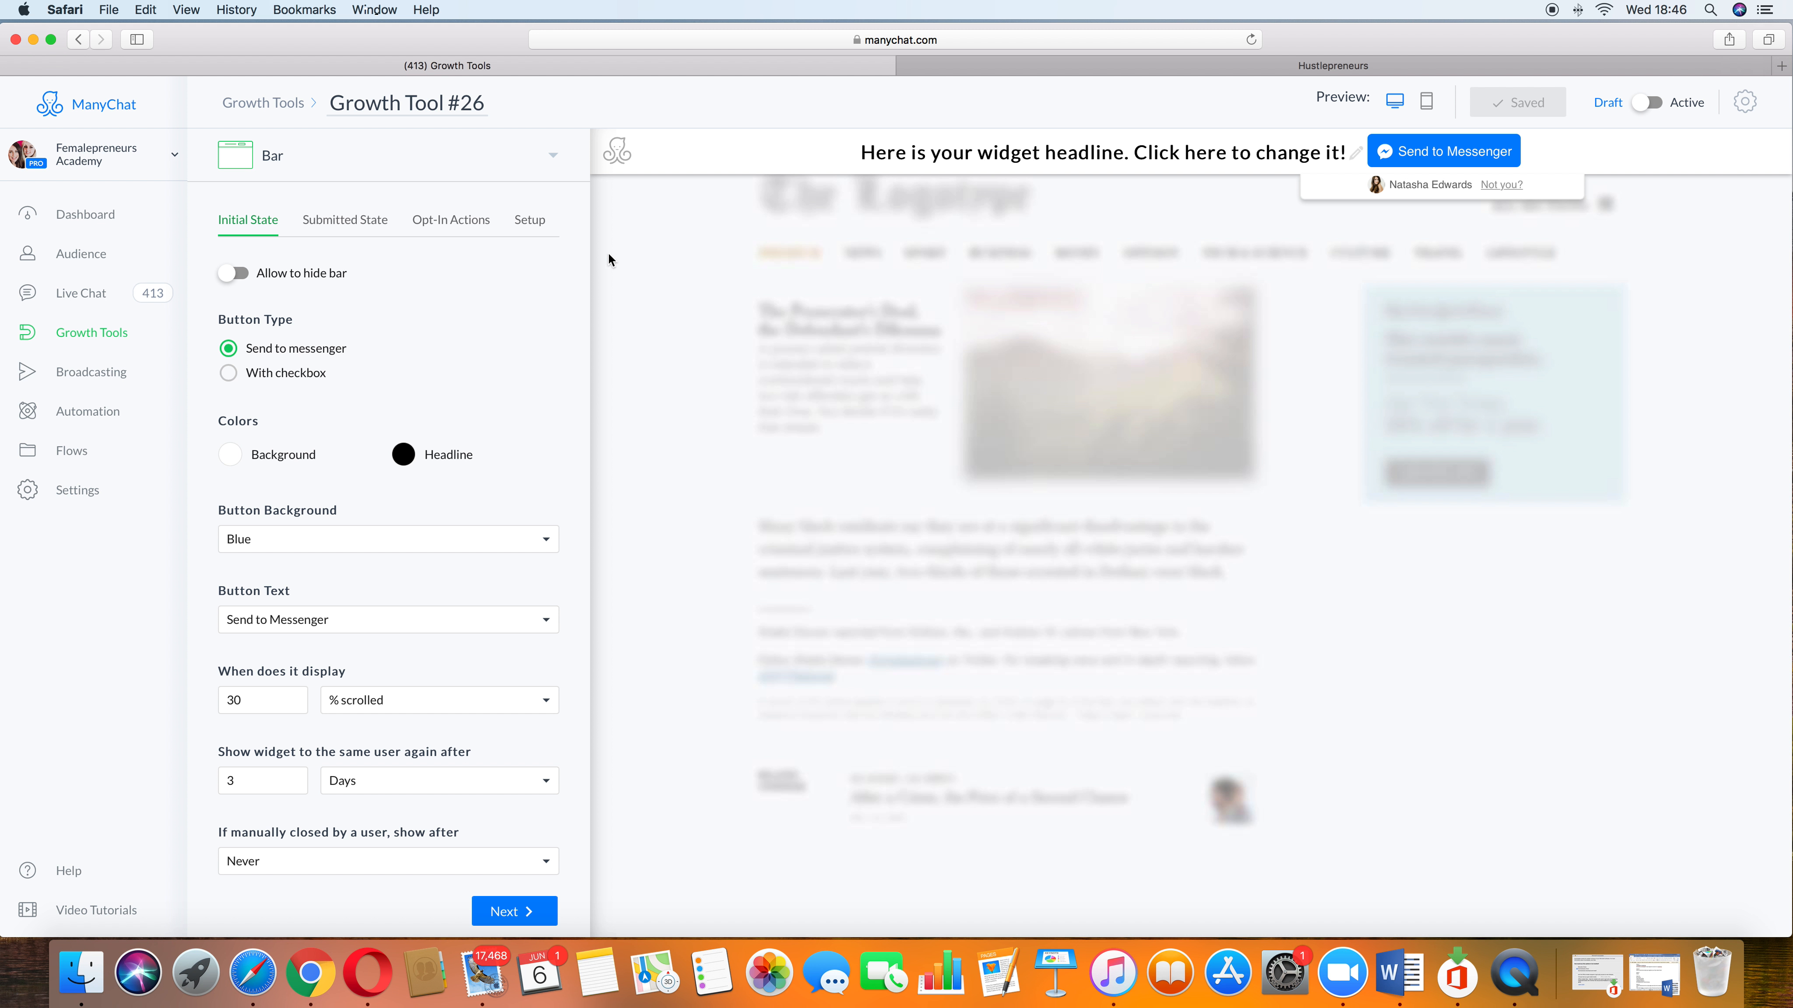
pyautogui.moveTo(1339, 152); pyautogui.dragTo(867, 154)
pyautogui.press('BackSpace')
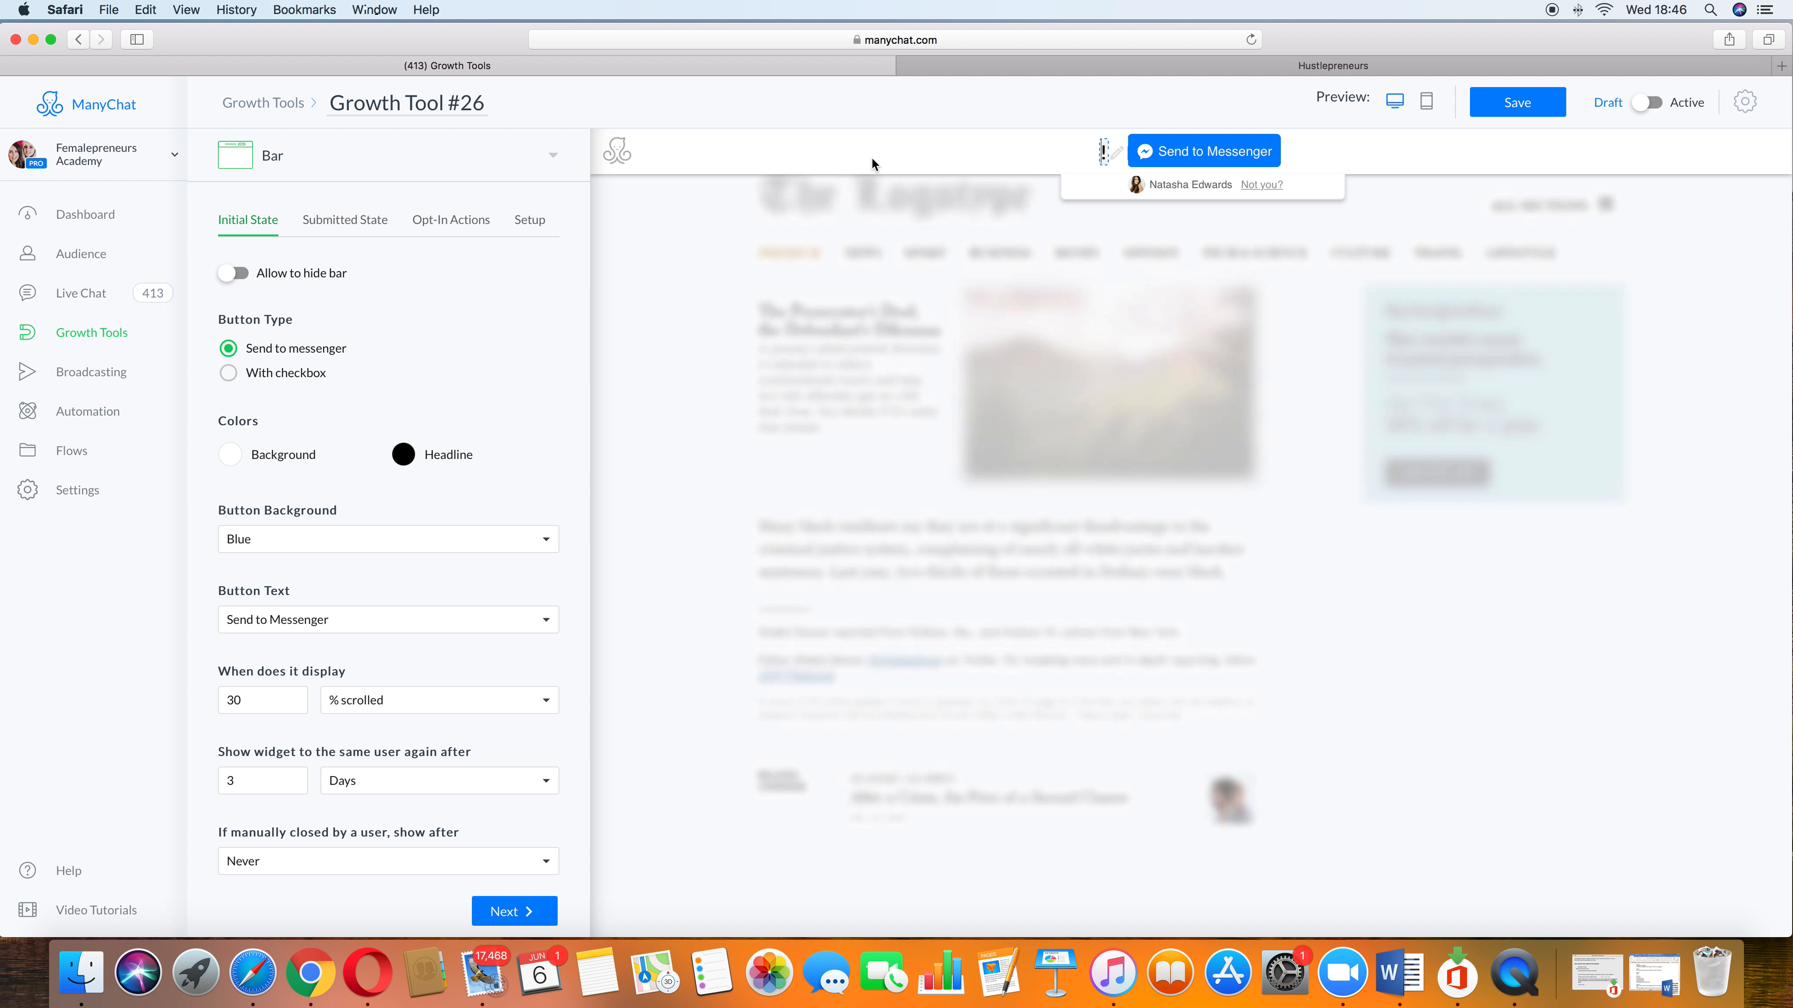
pyautogui.write('Grab your ')
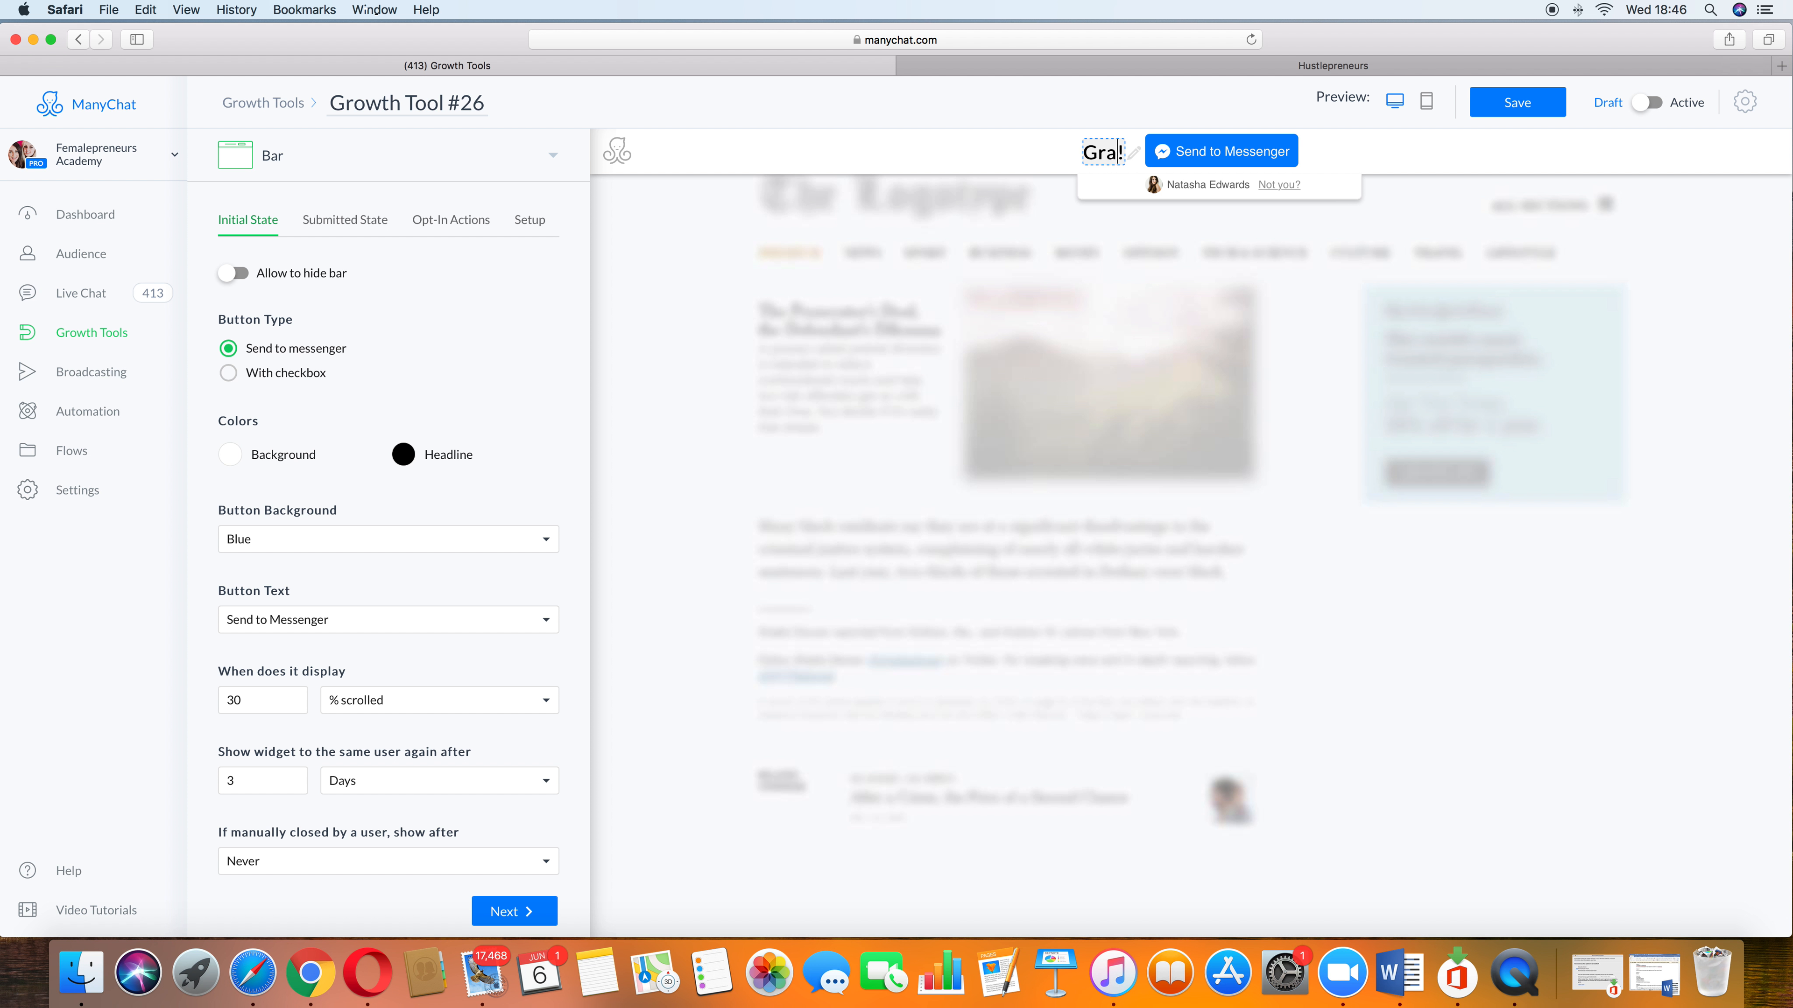
pyautogui.write('free copy ')
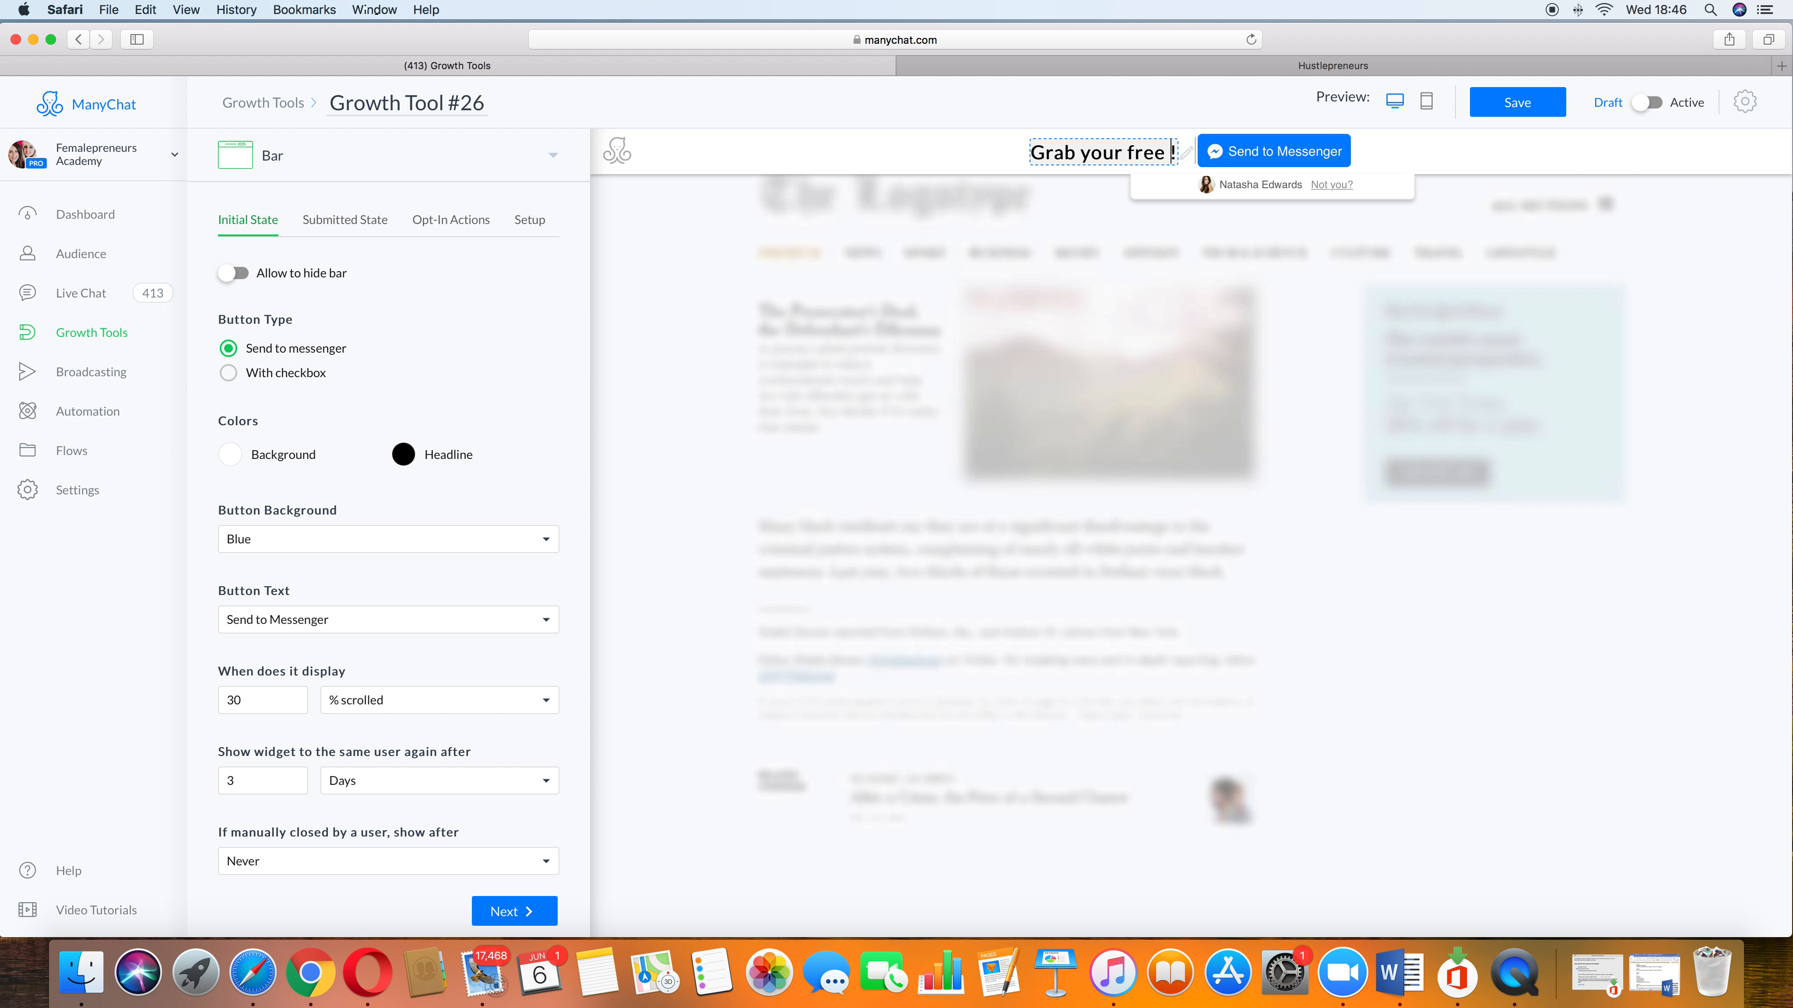
pyautogui.write('of my ')
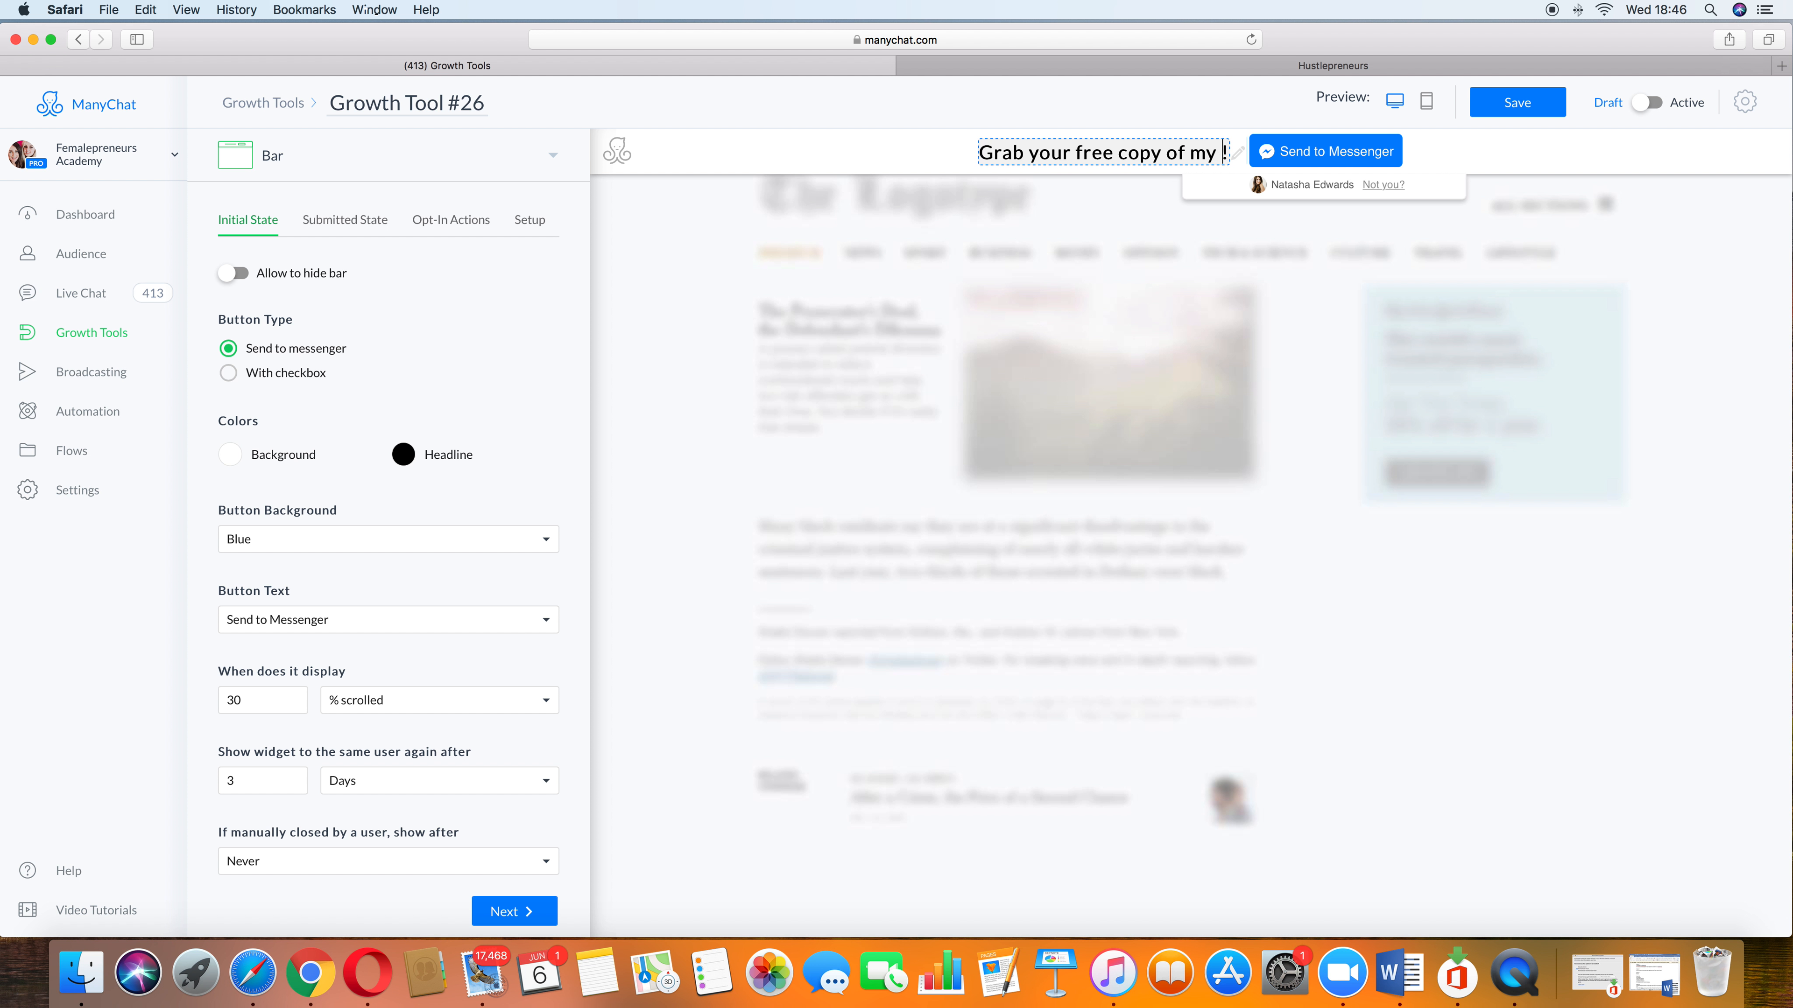
pyautogui.write('5 secret')
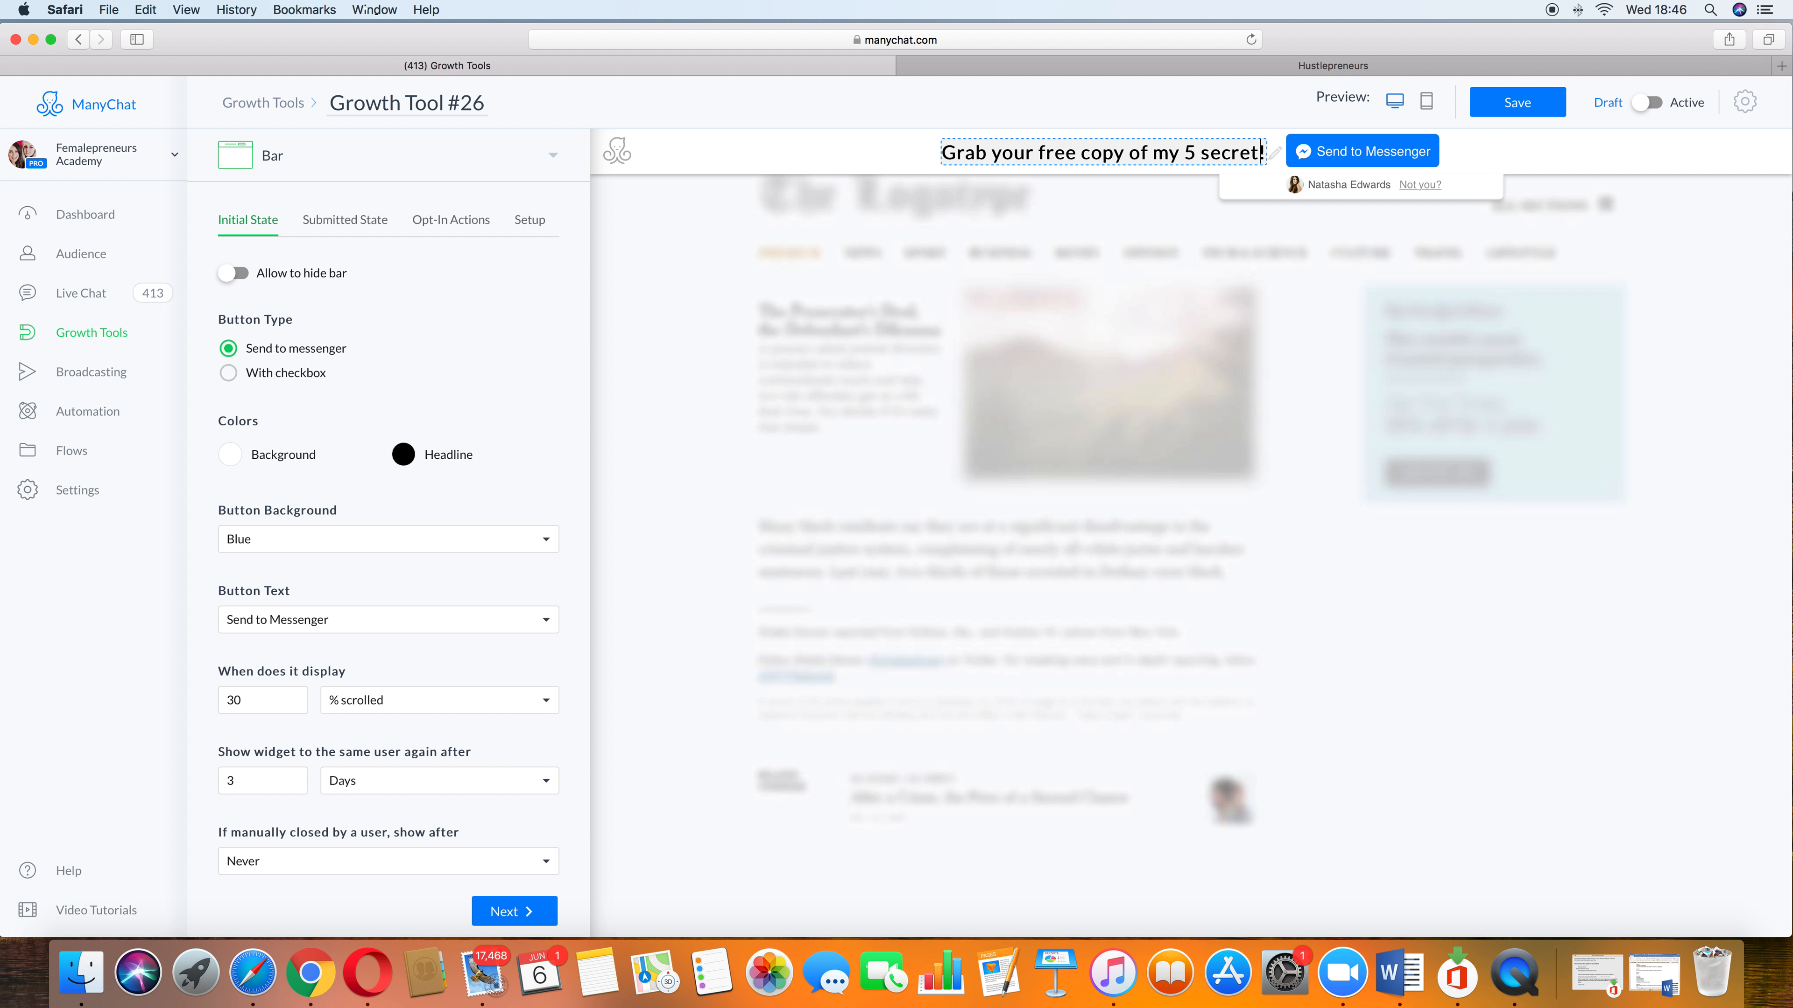
pyautogui.press('BackSpace')
pyautogui.write('s to su')
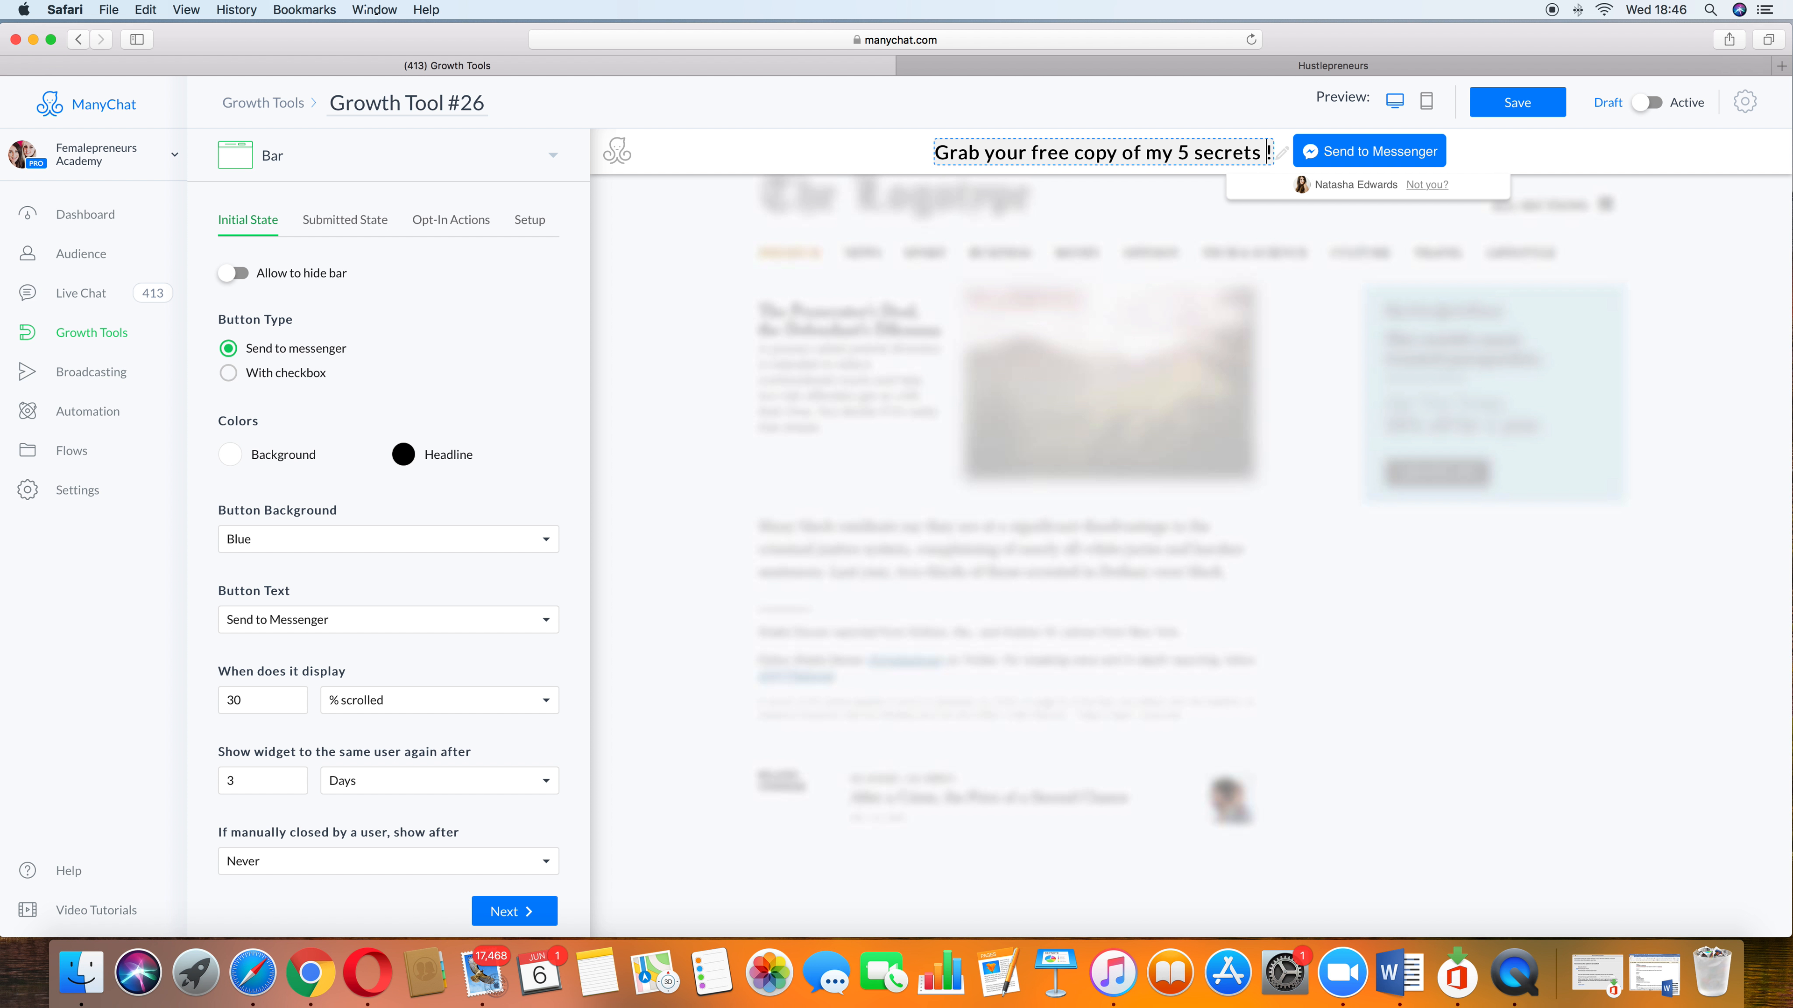
pyautogui.write('ccess here')
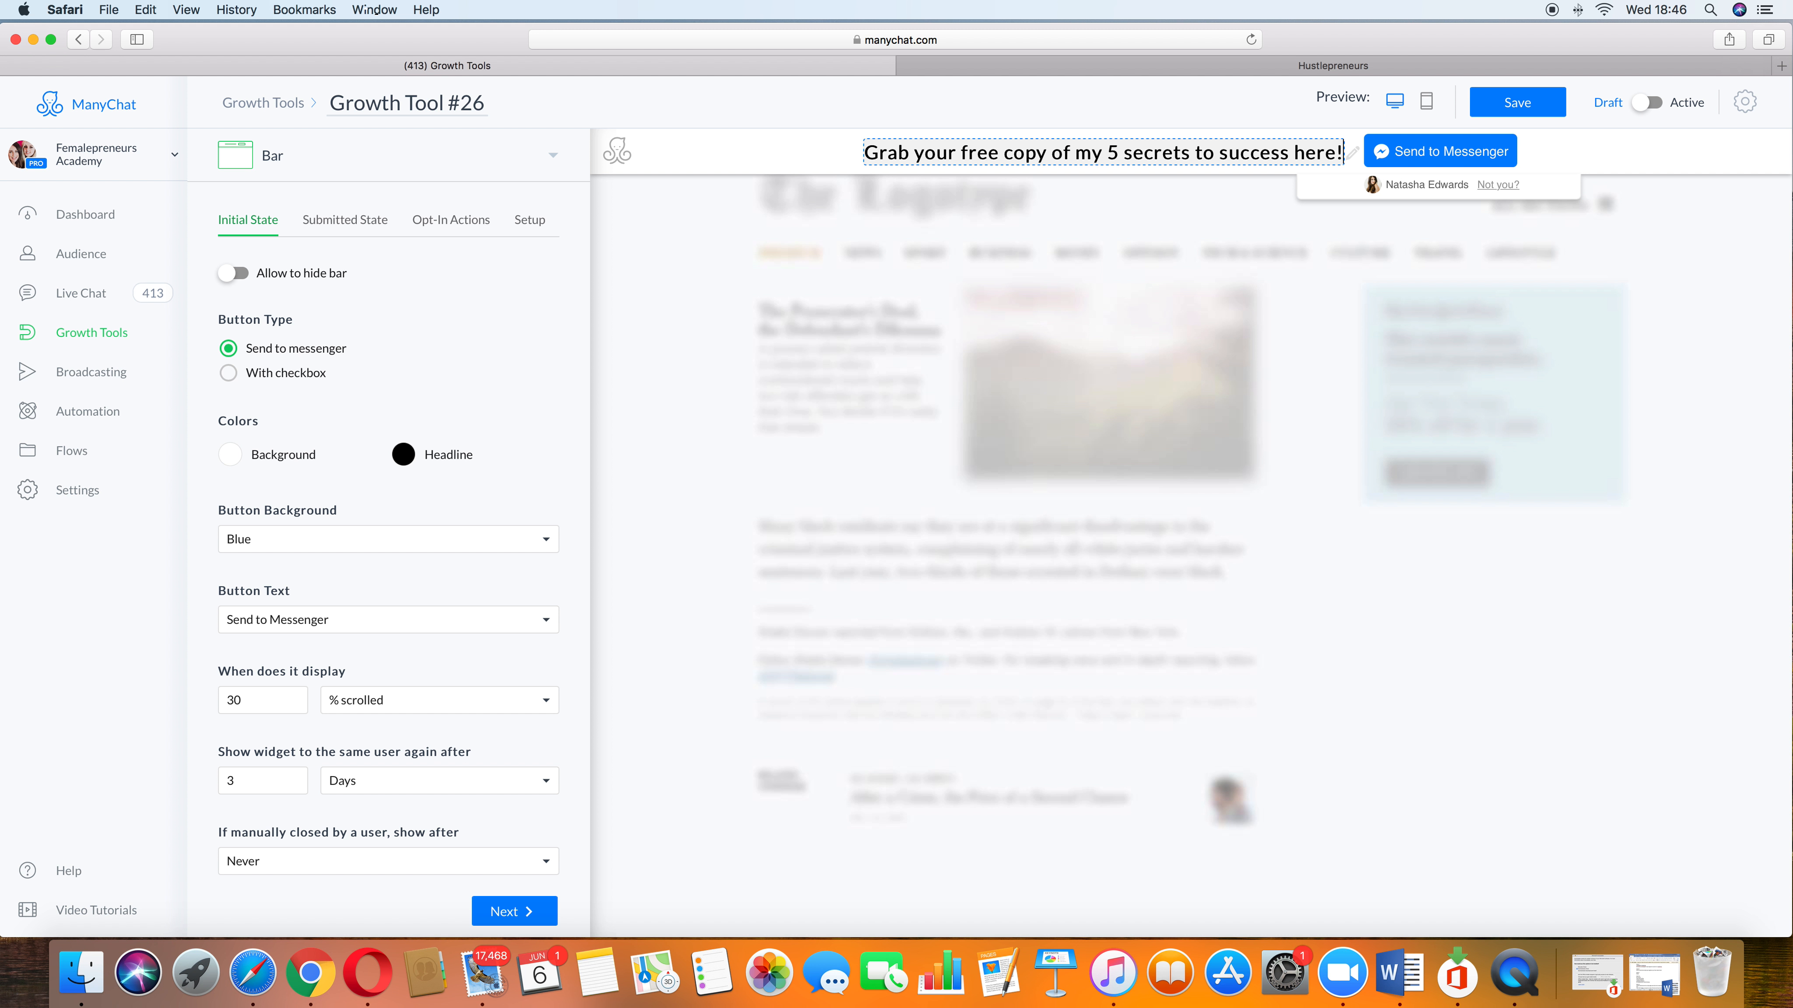
pyautogui.press('BackSpace')
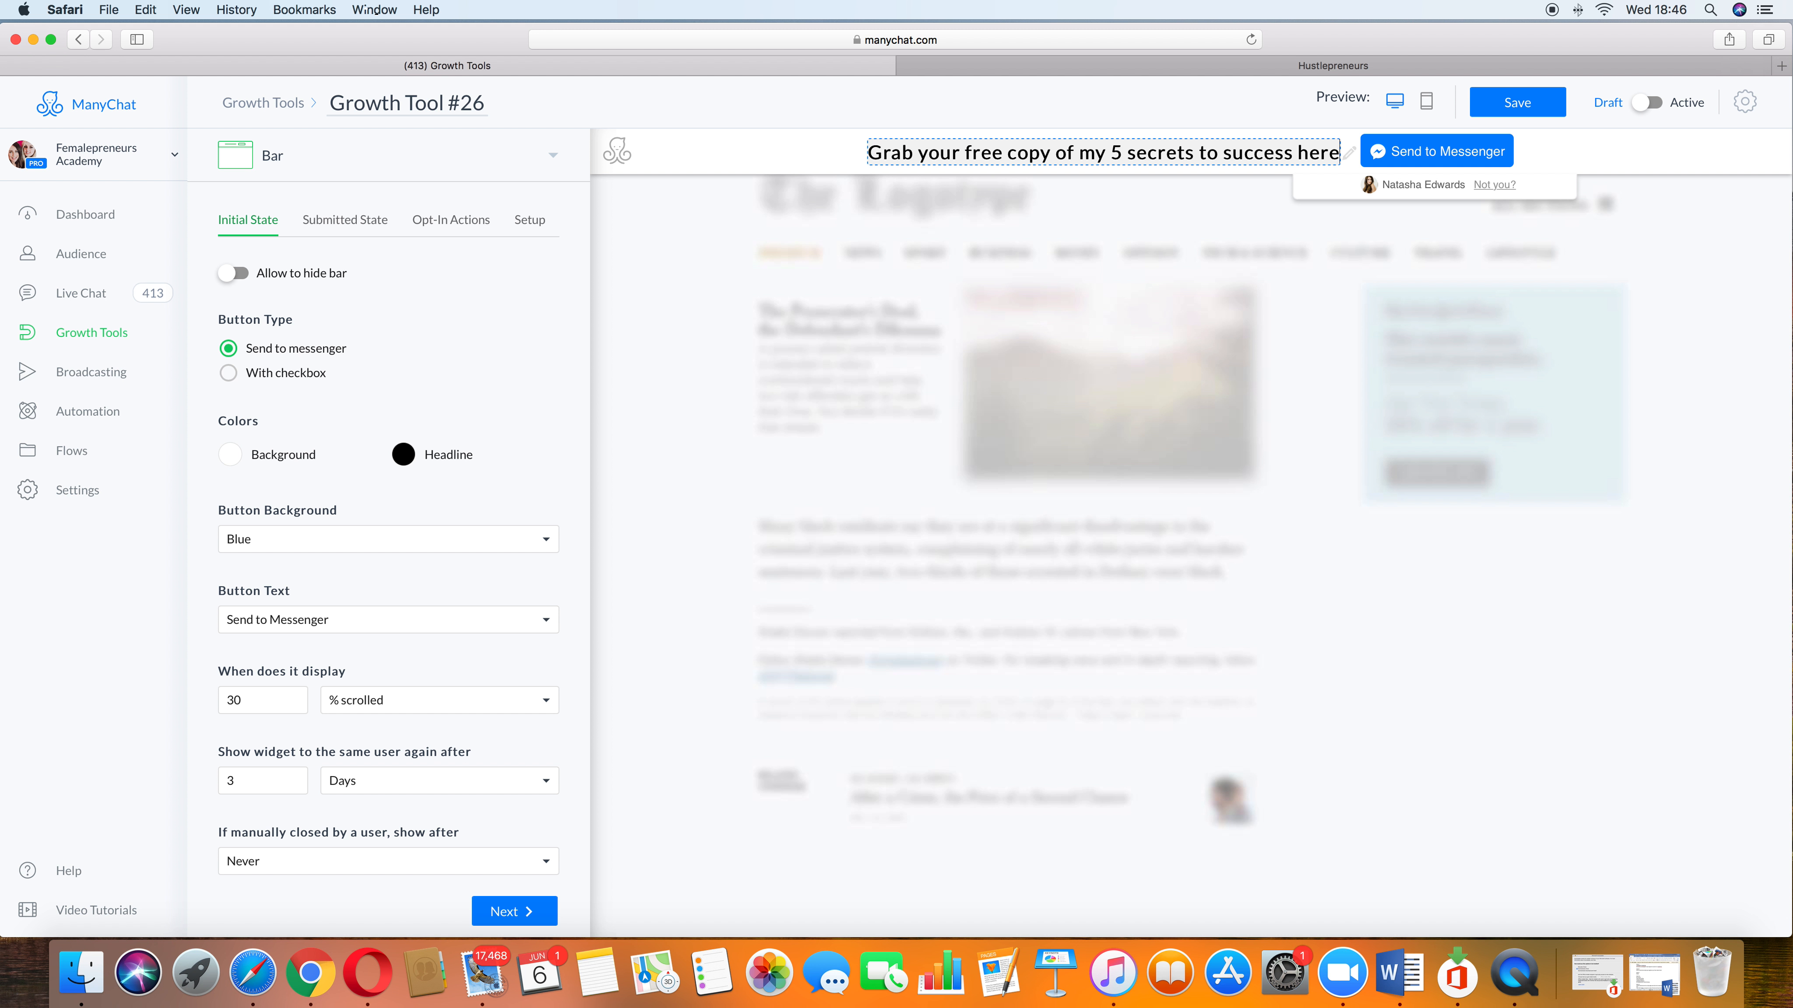
pyautogui.write('.')
pyautogui.press('BackSpace')
pyautogui.write('>')
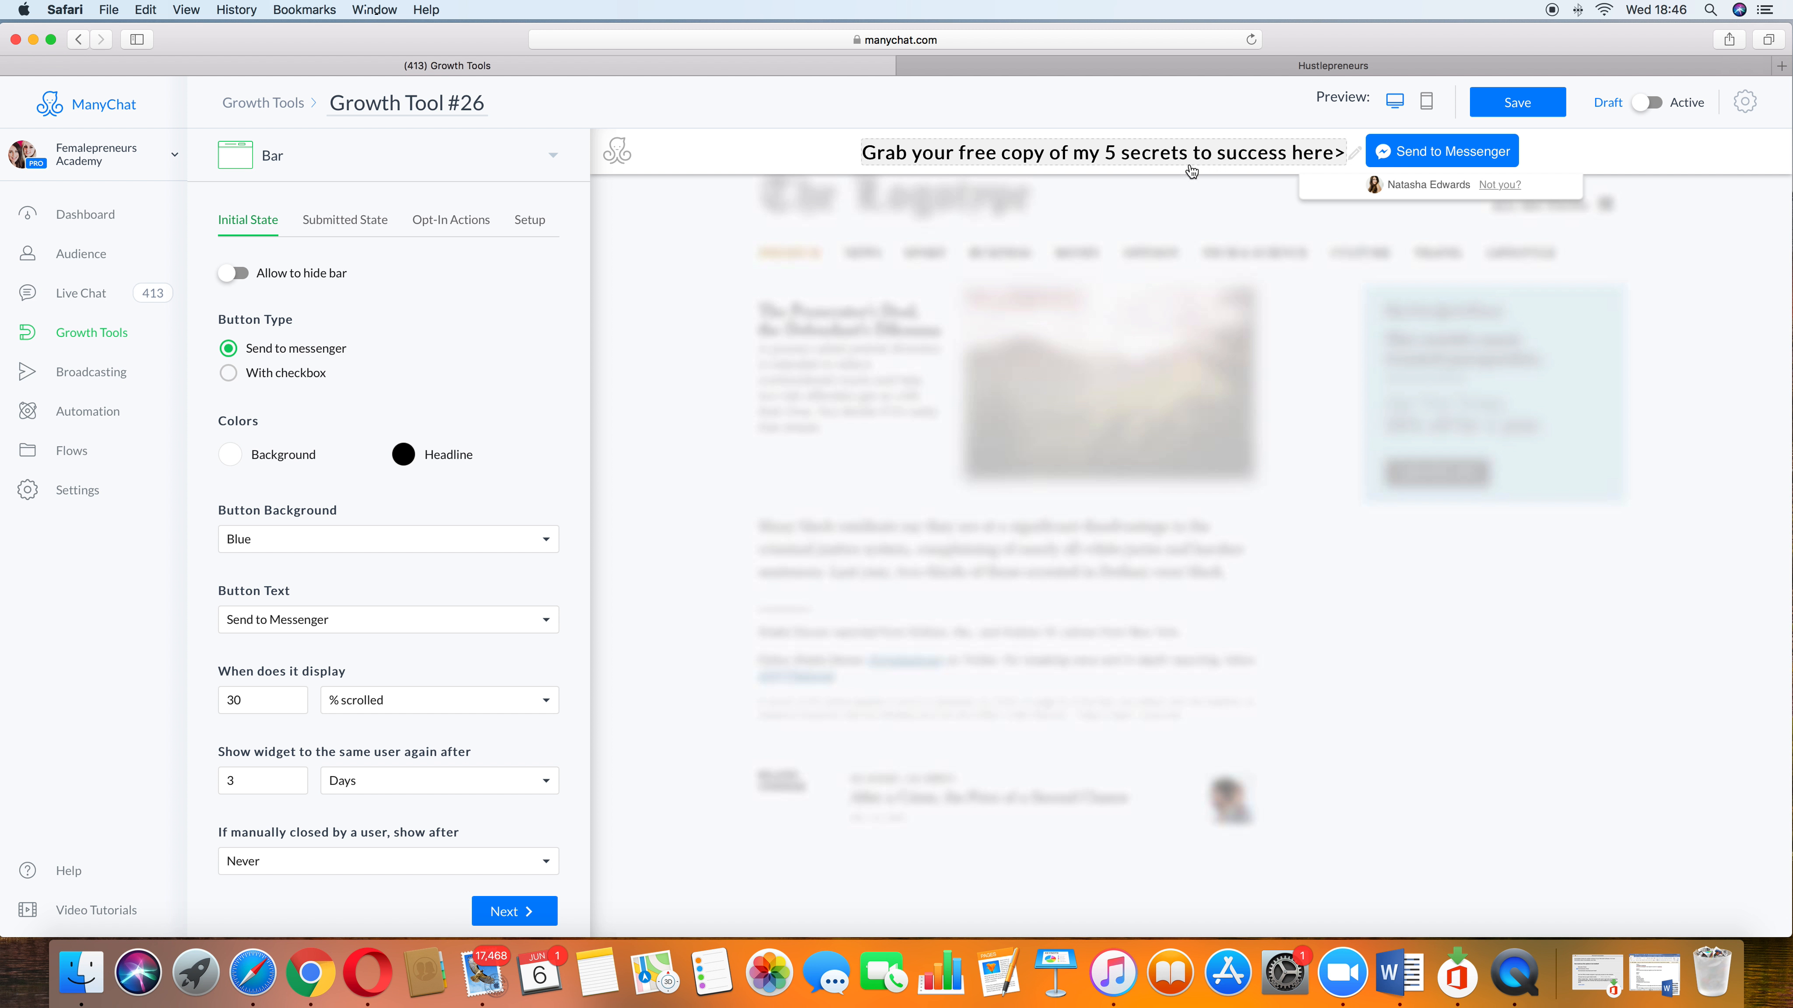
# Step: Set the bar's background colour to orange #FF5722
pyautogui.click(236, 464)
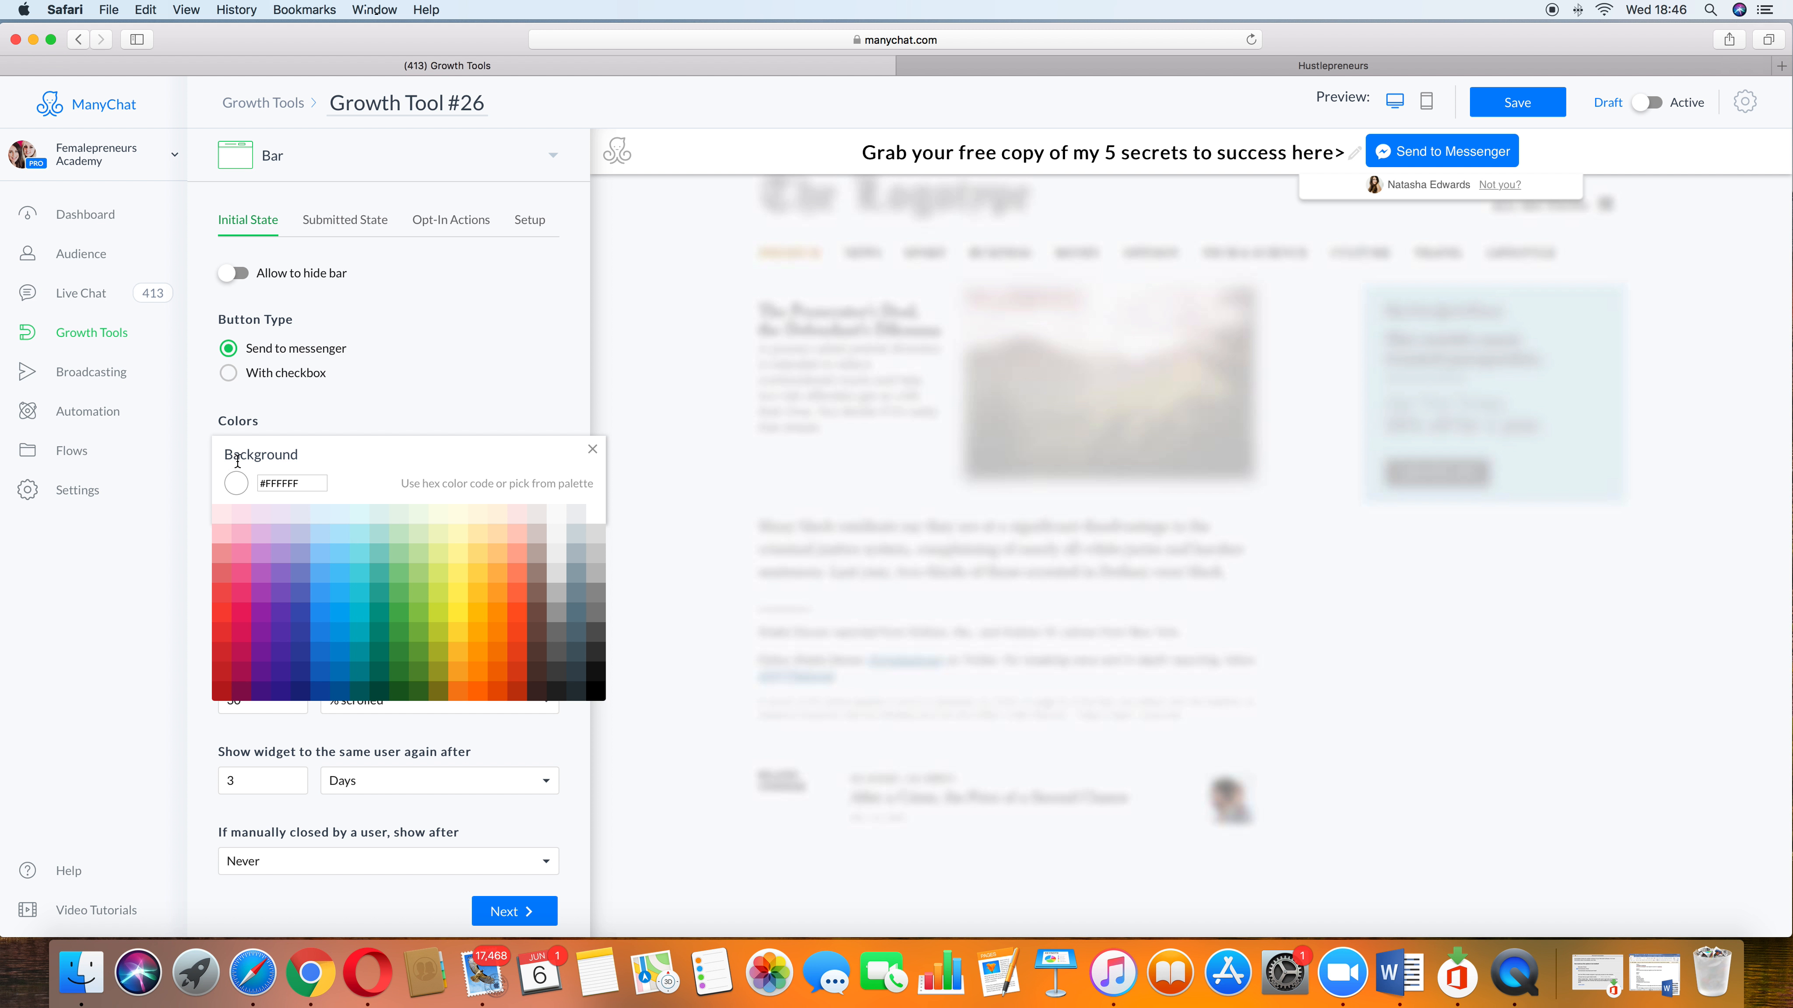
pyautogui.click(497, 611)
pyautogui.click(520, 616)
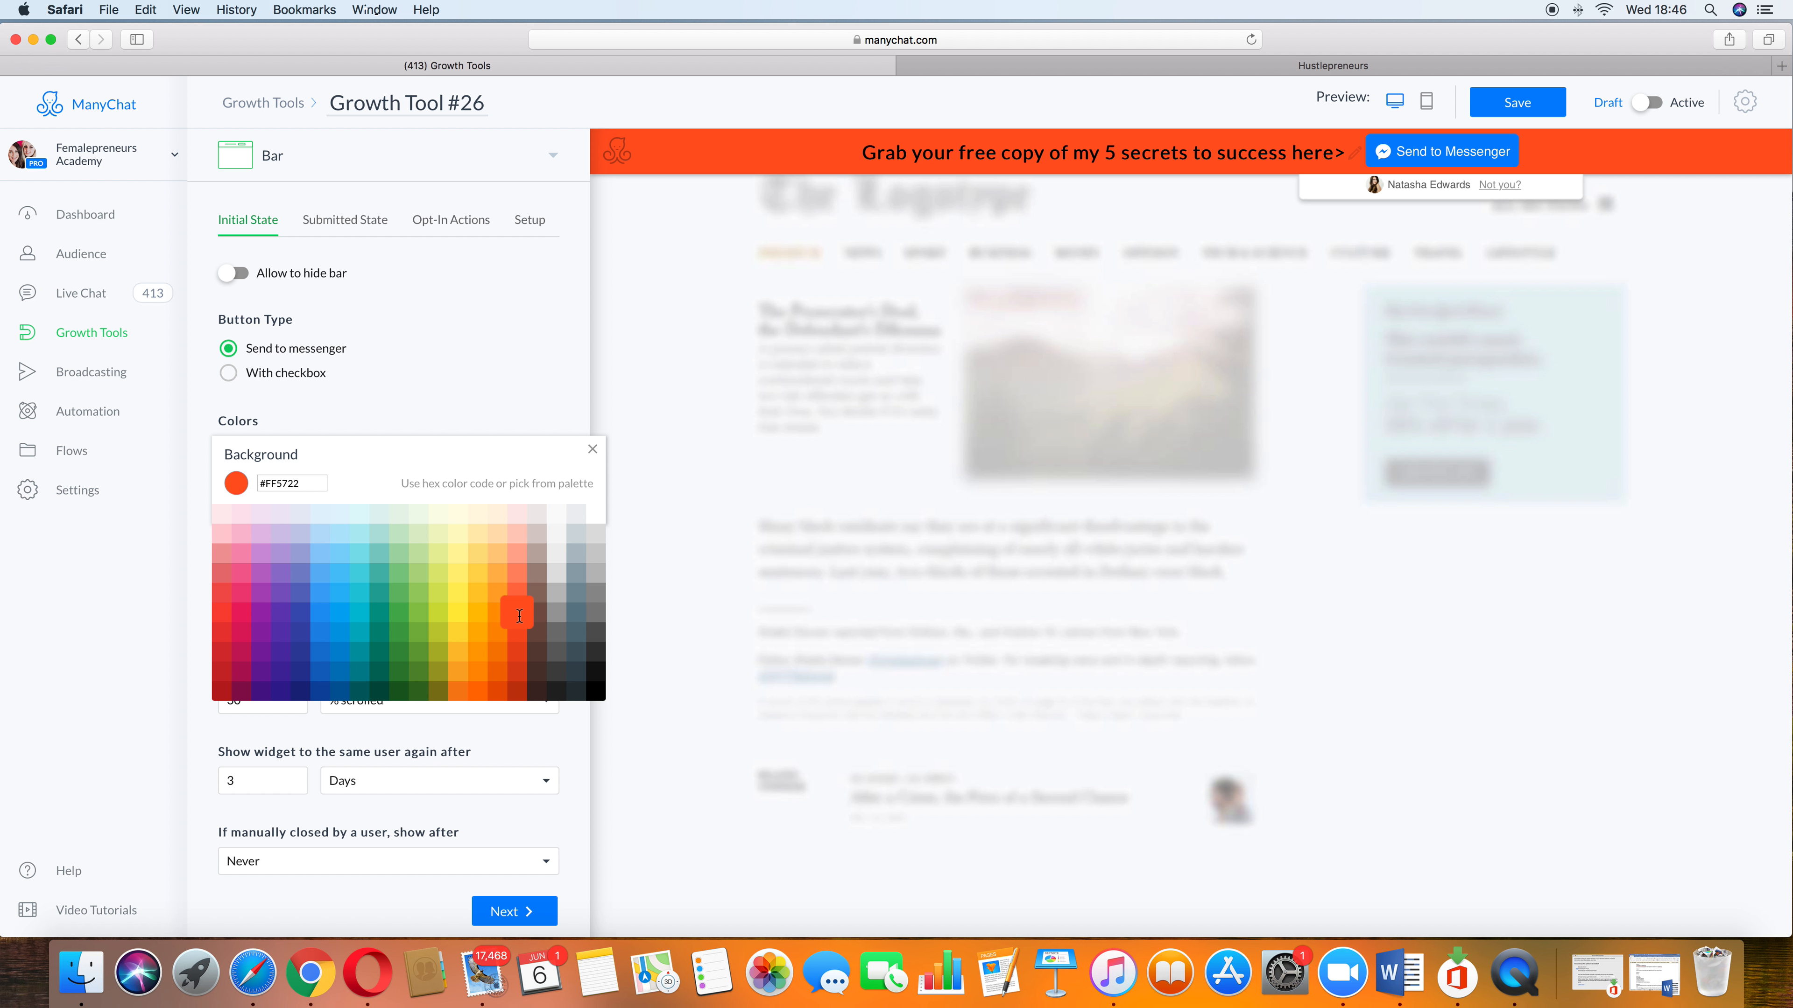
pyautogui.moveTo(316, 484); pyautogui.dragTo(243, 486)
pyautogui.click(593, 450)
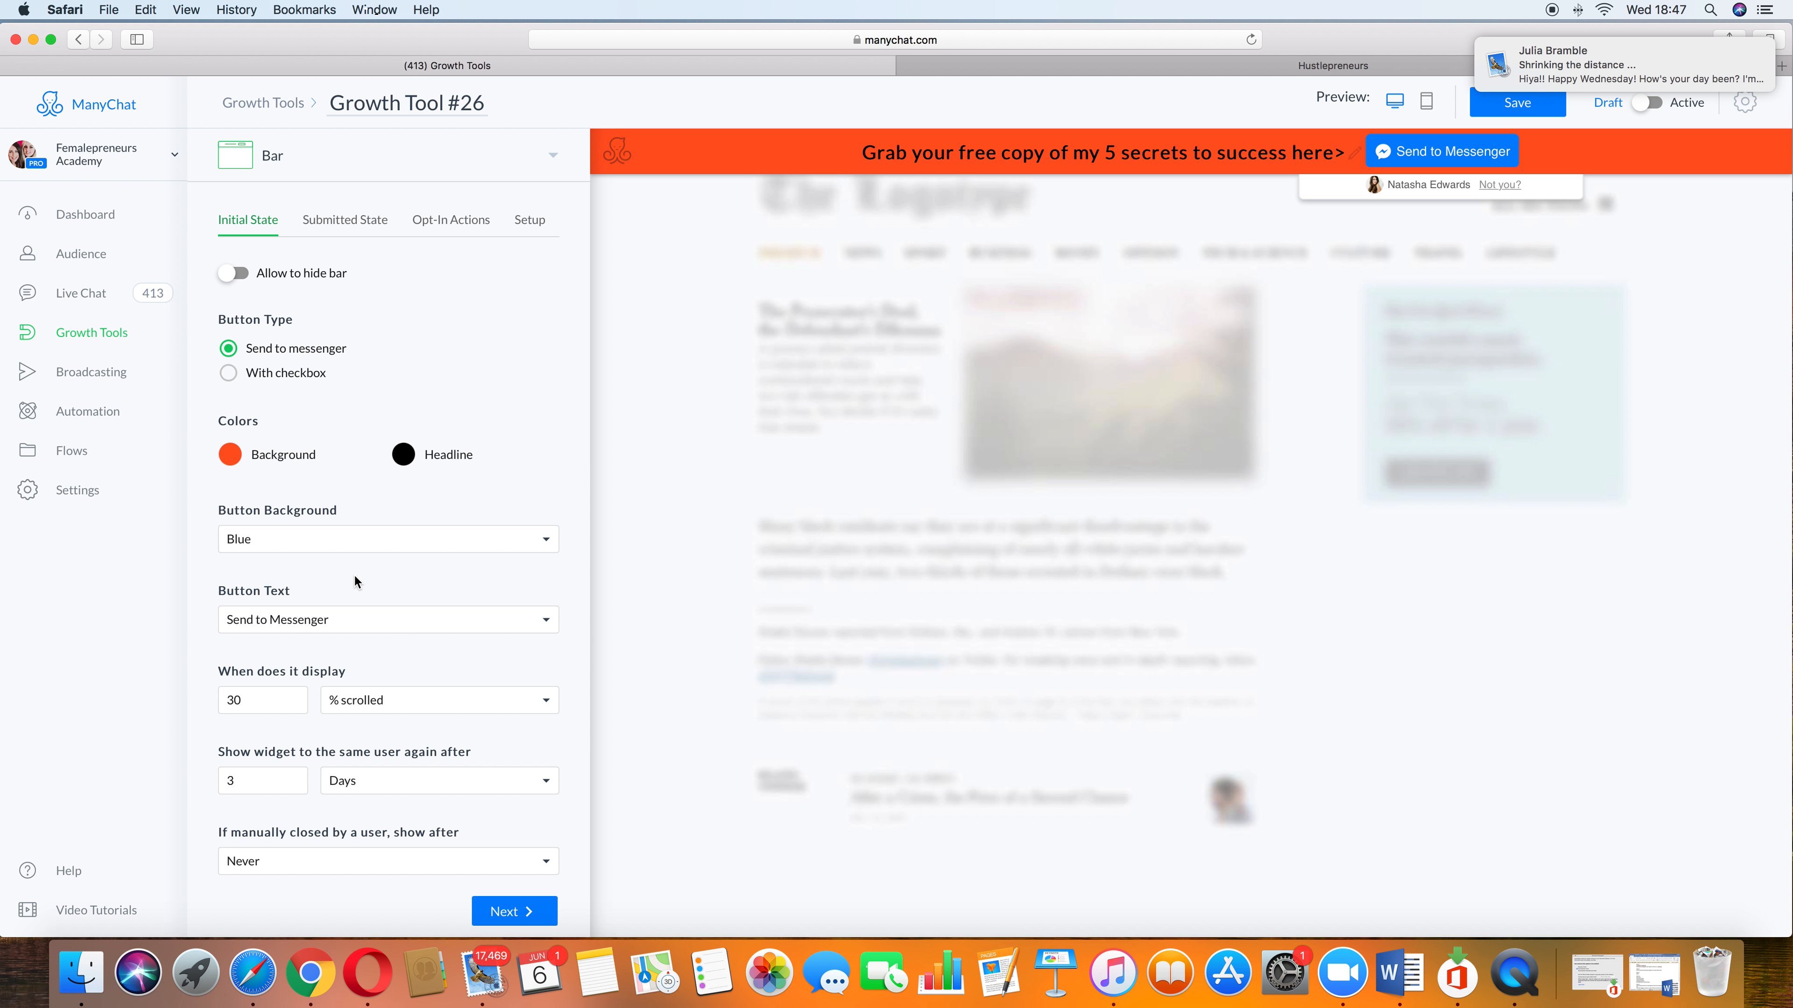
# Step: Try a purple headline colour, then switch the headline back to black
pyautogui.click(409, 455)
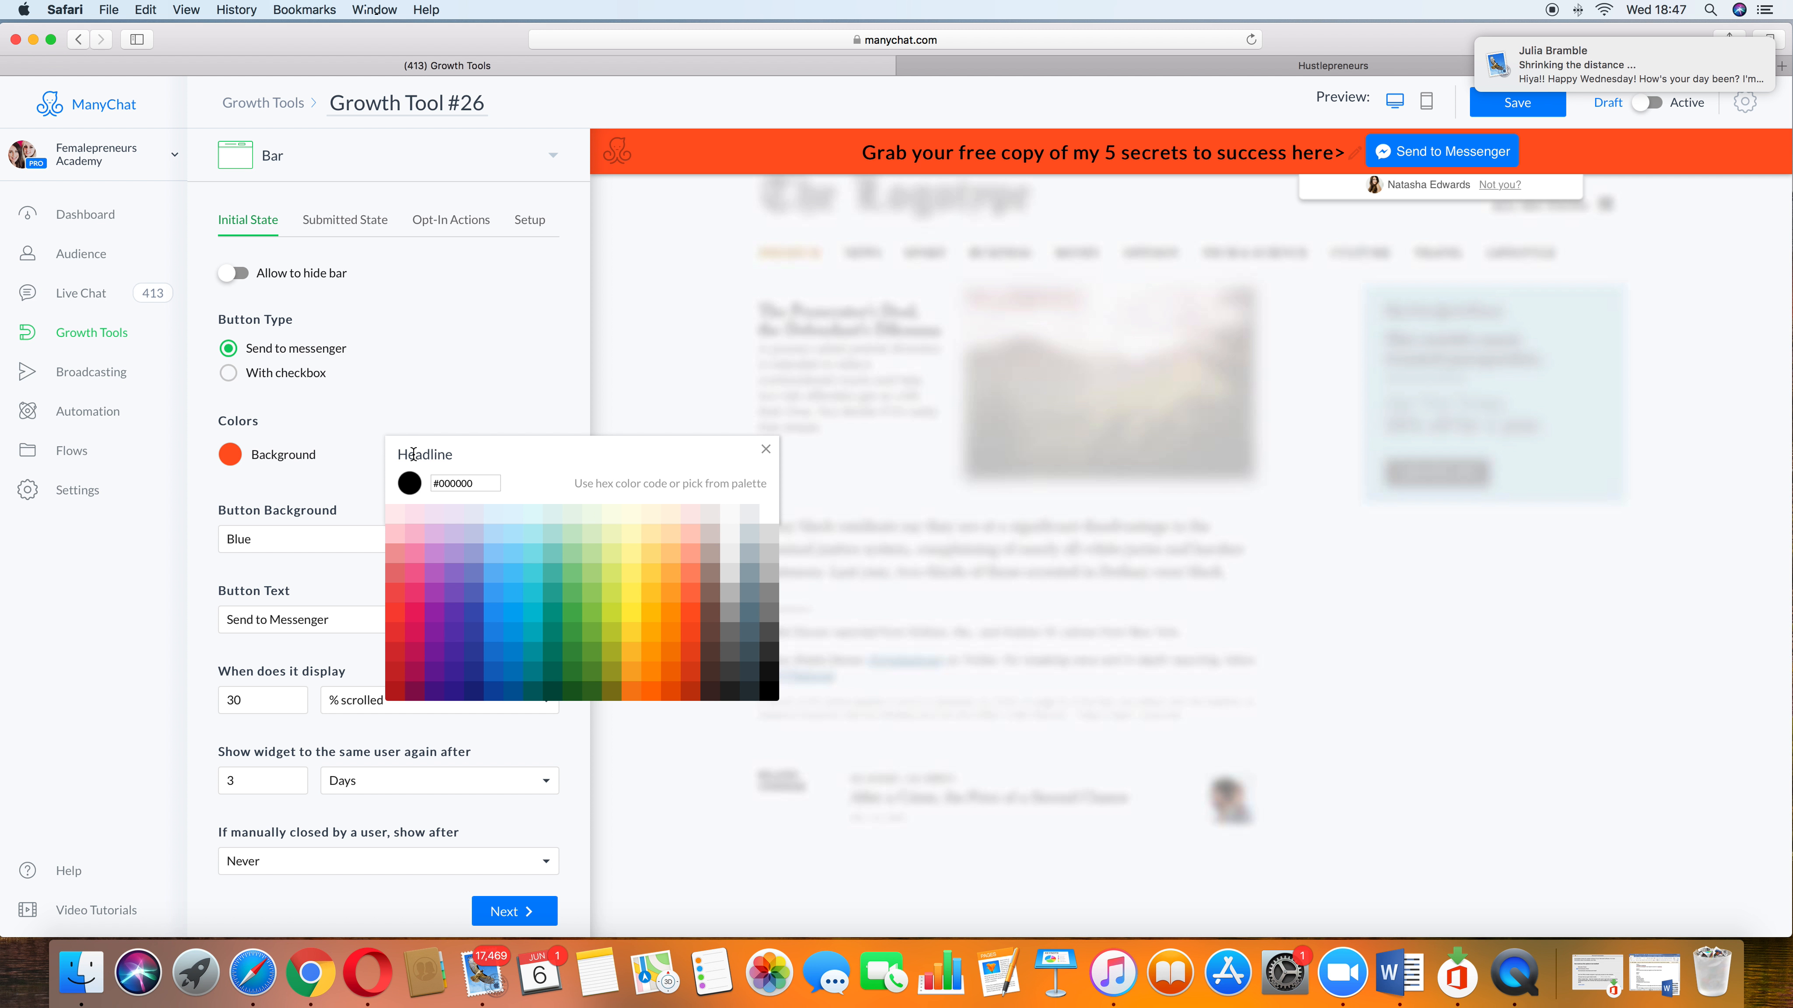
pyautogui.click(441, 560)
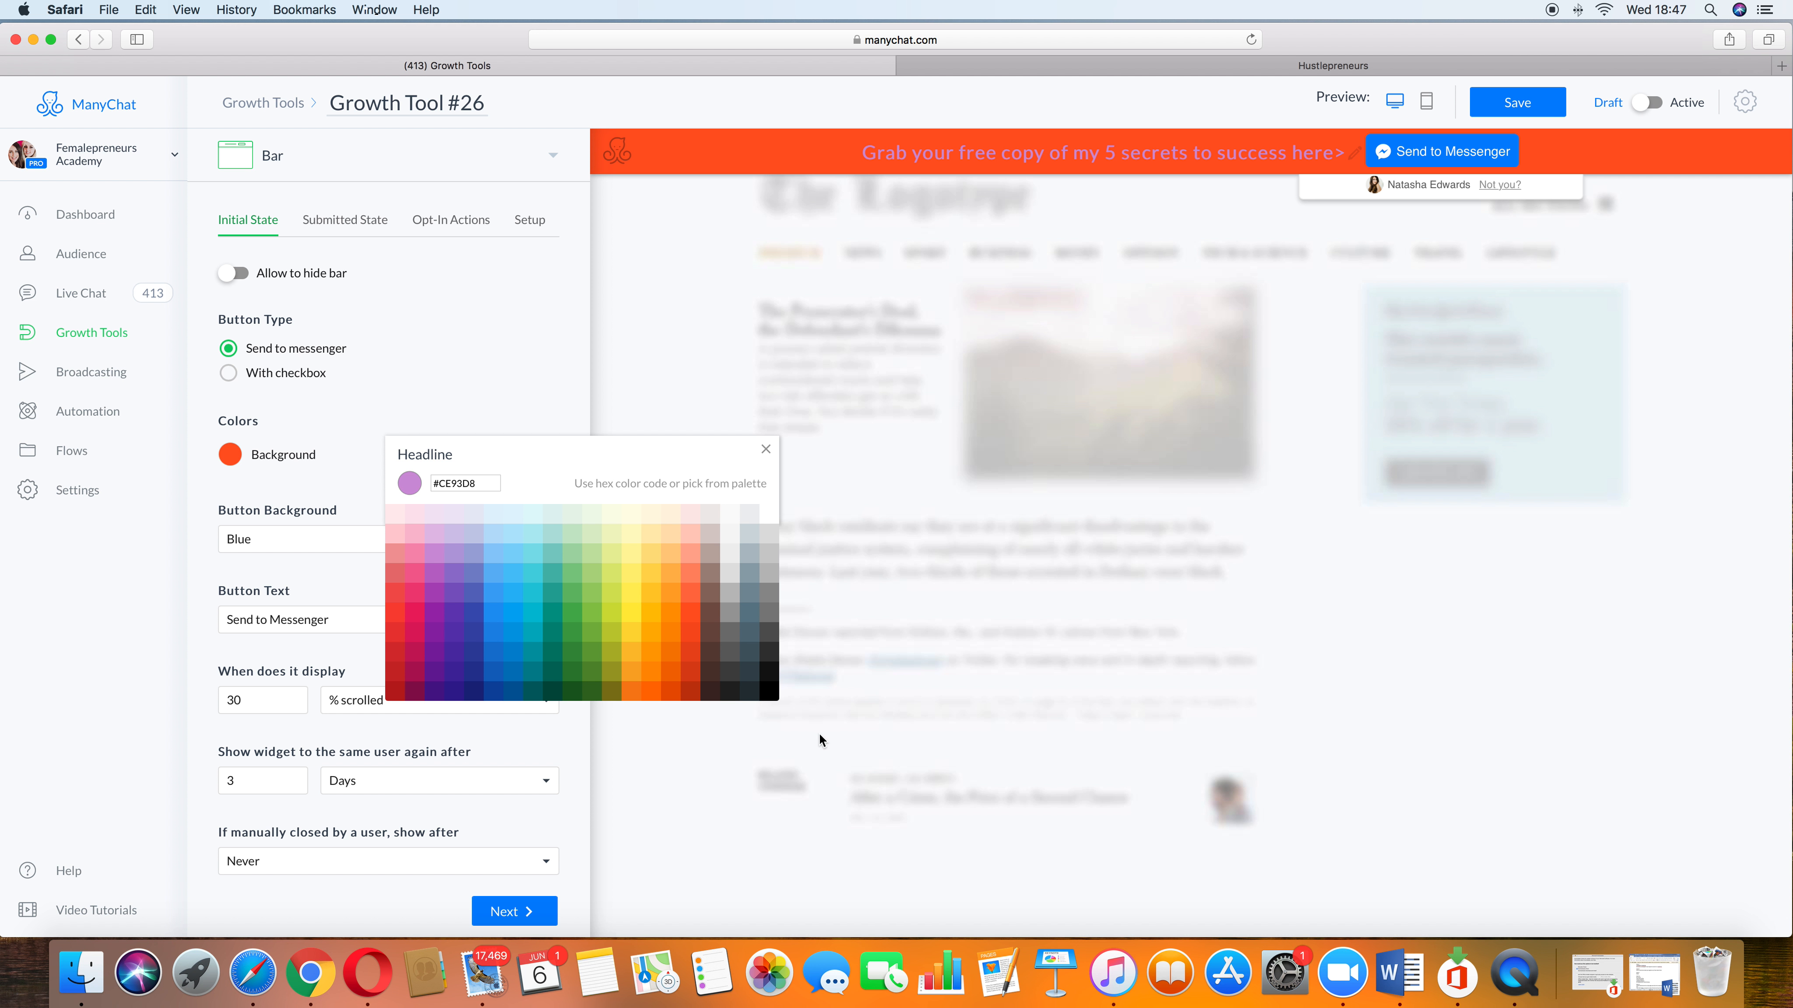
pyautogui.click(768, 694)
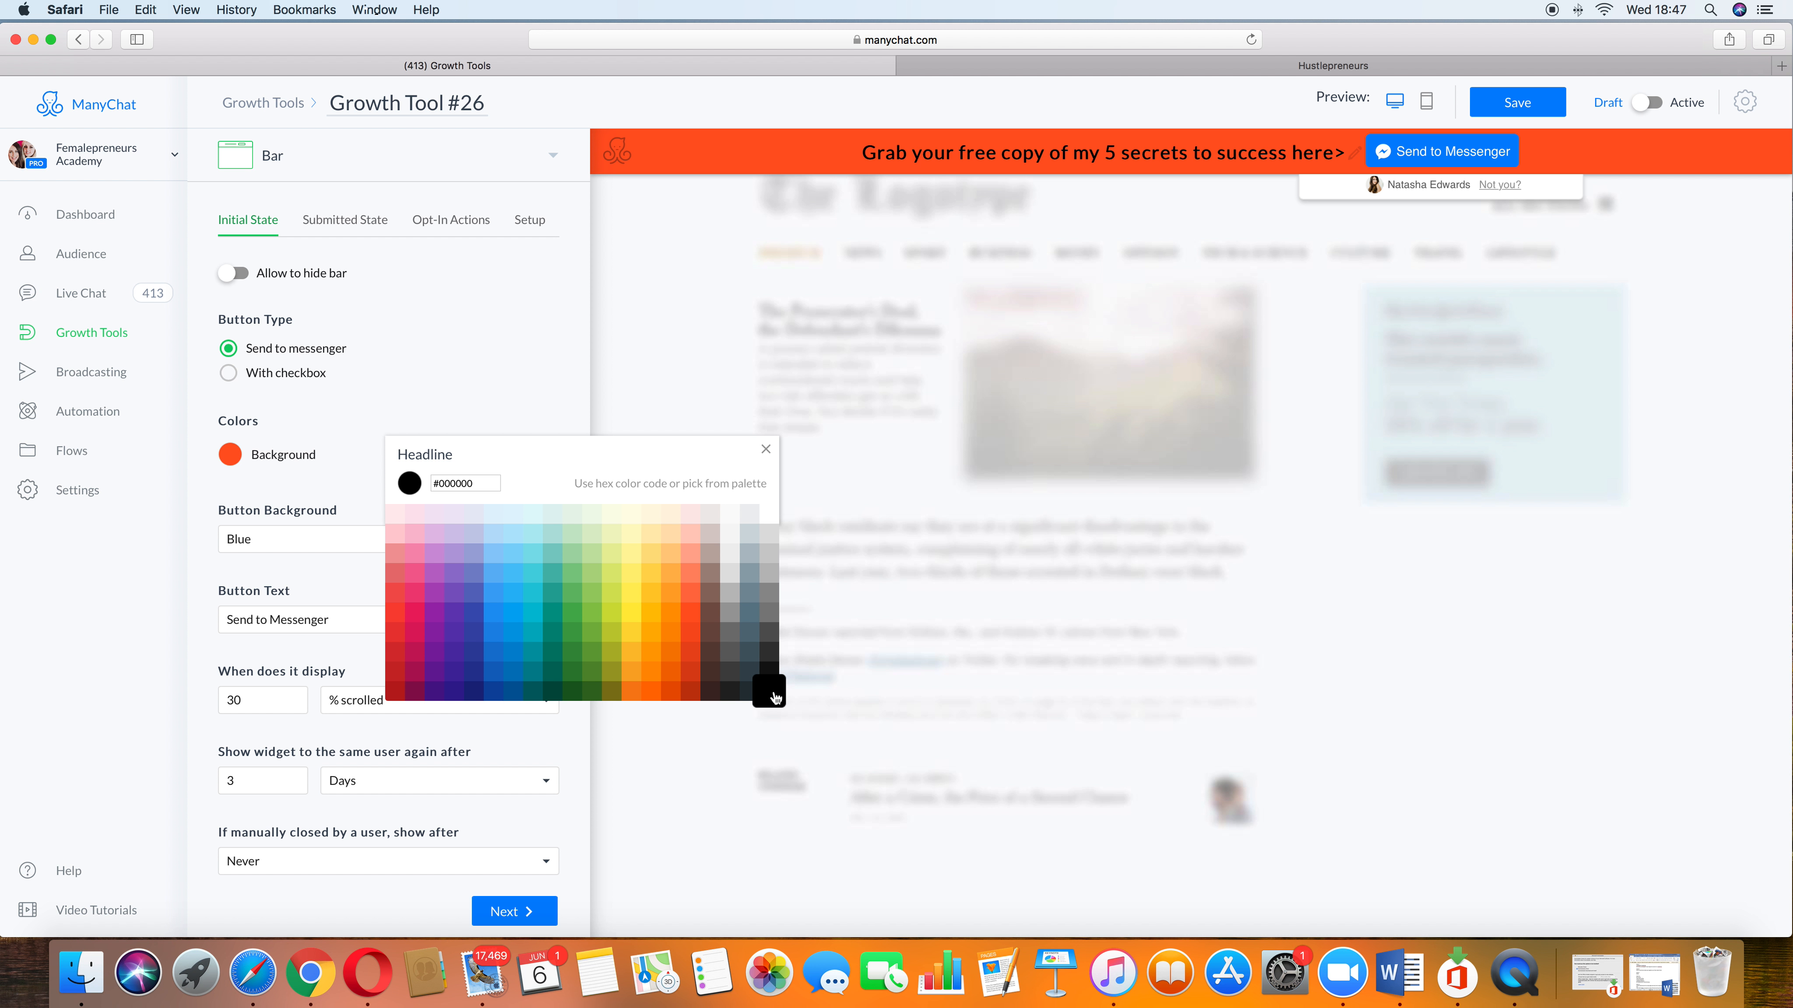
pyautogui.click(455, 384)
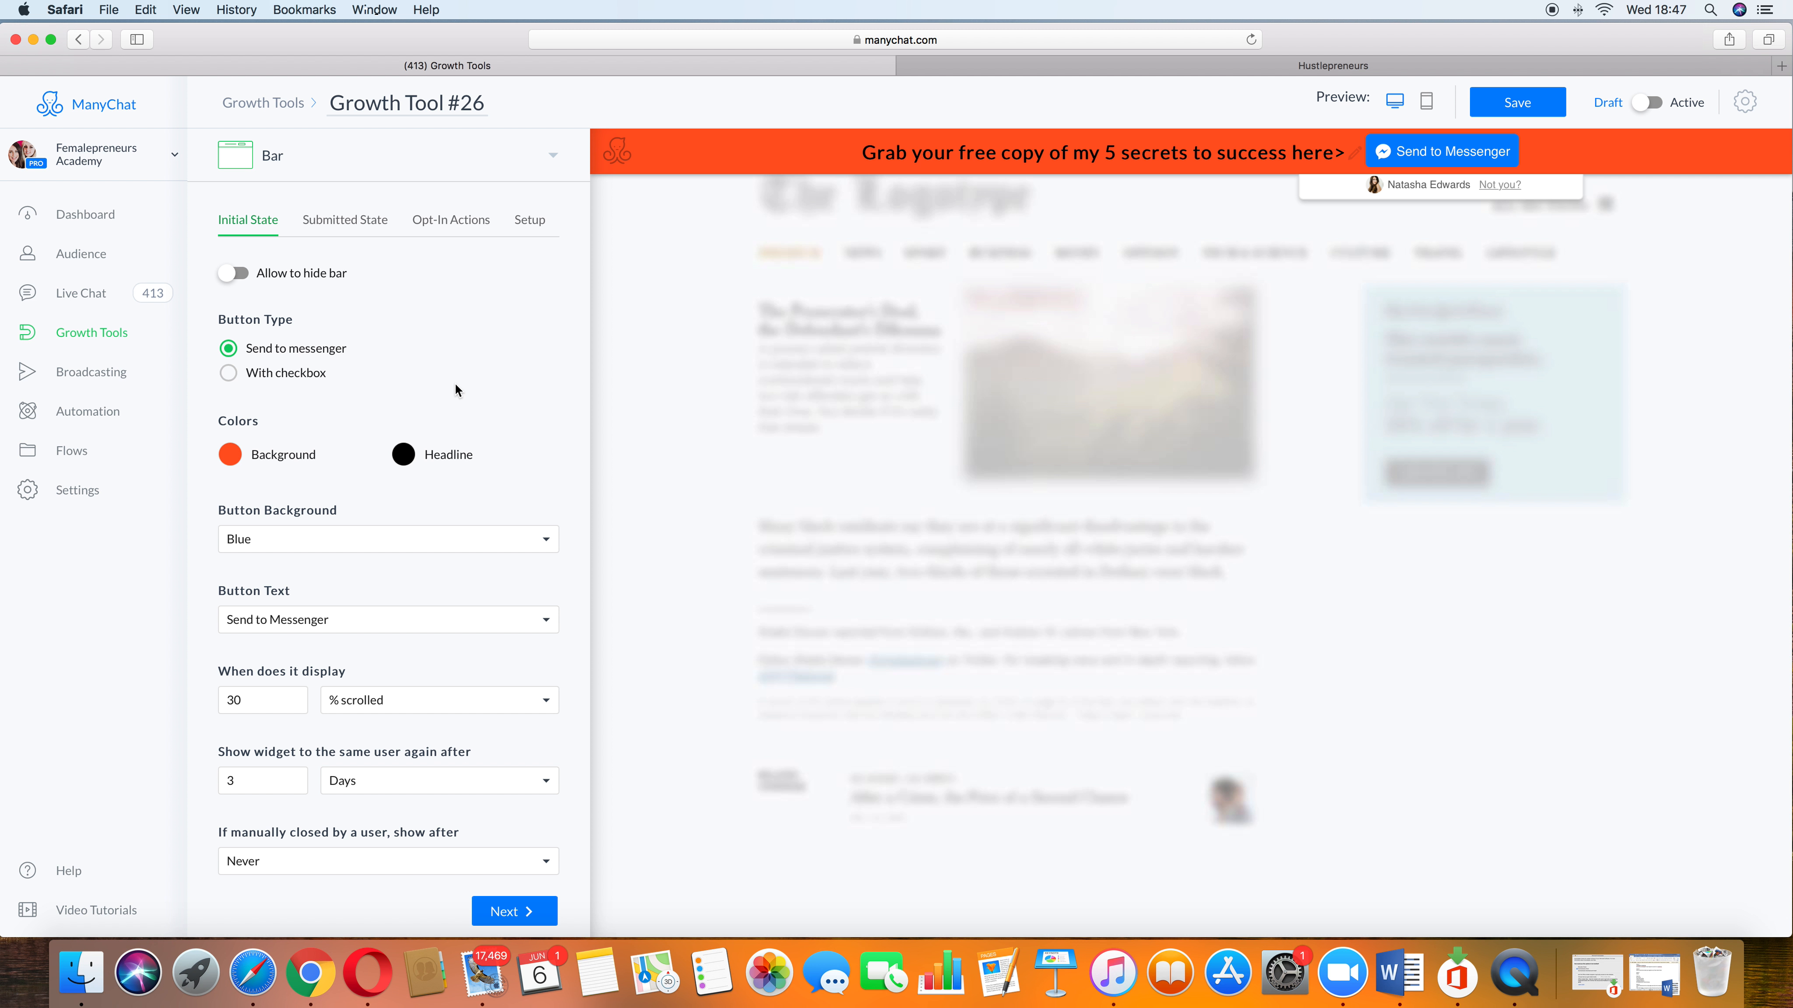
# Step: Try a White button background, then return it to Blue
pyautogui.scroll(-1, 327, 542)
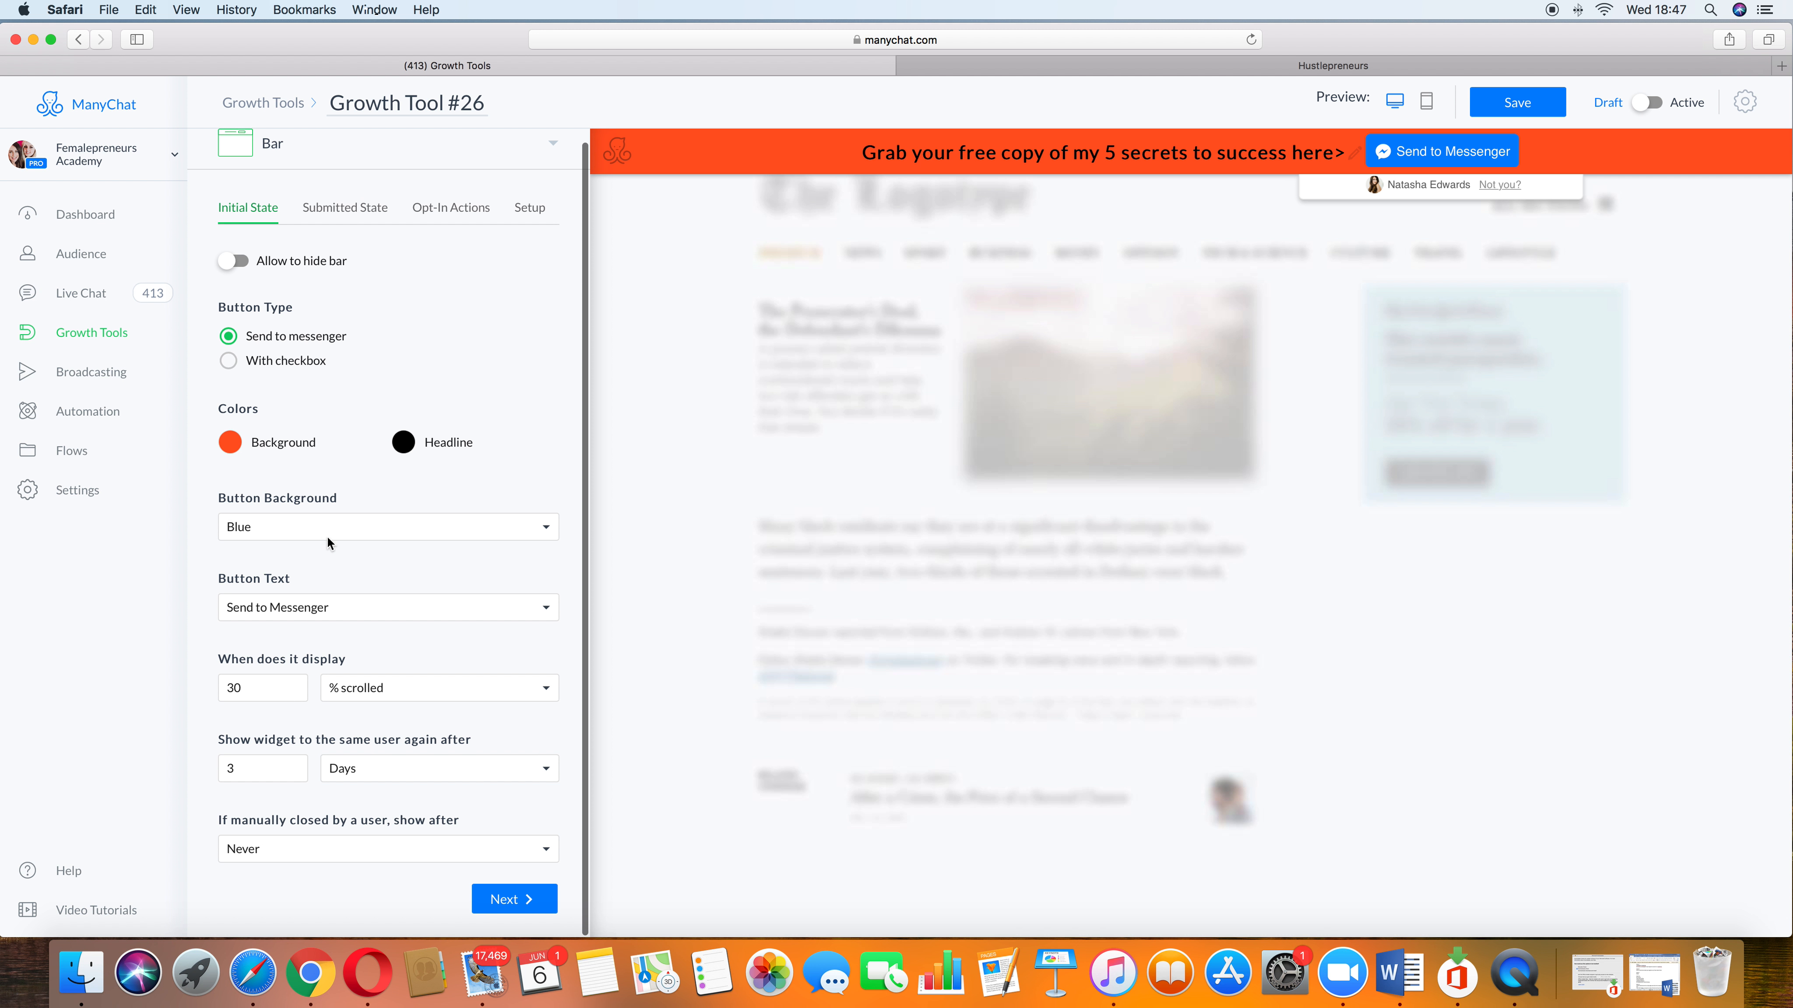
pyautogui.click(545, 530)
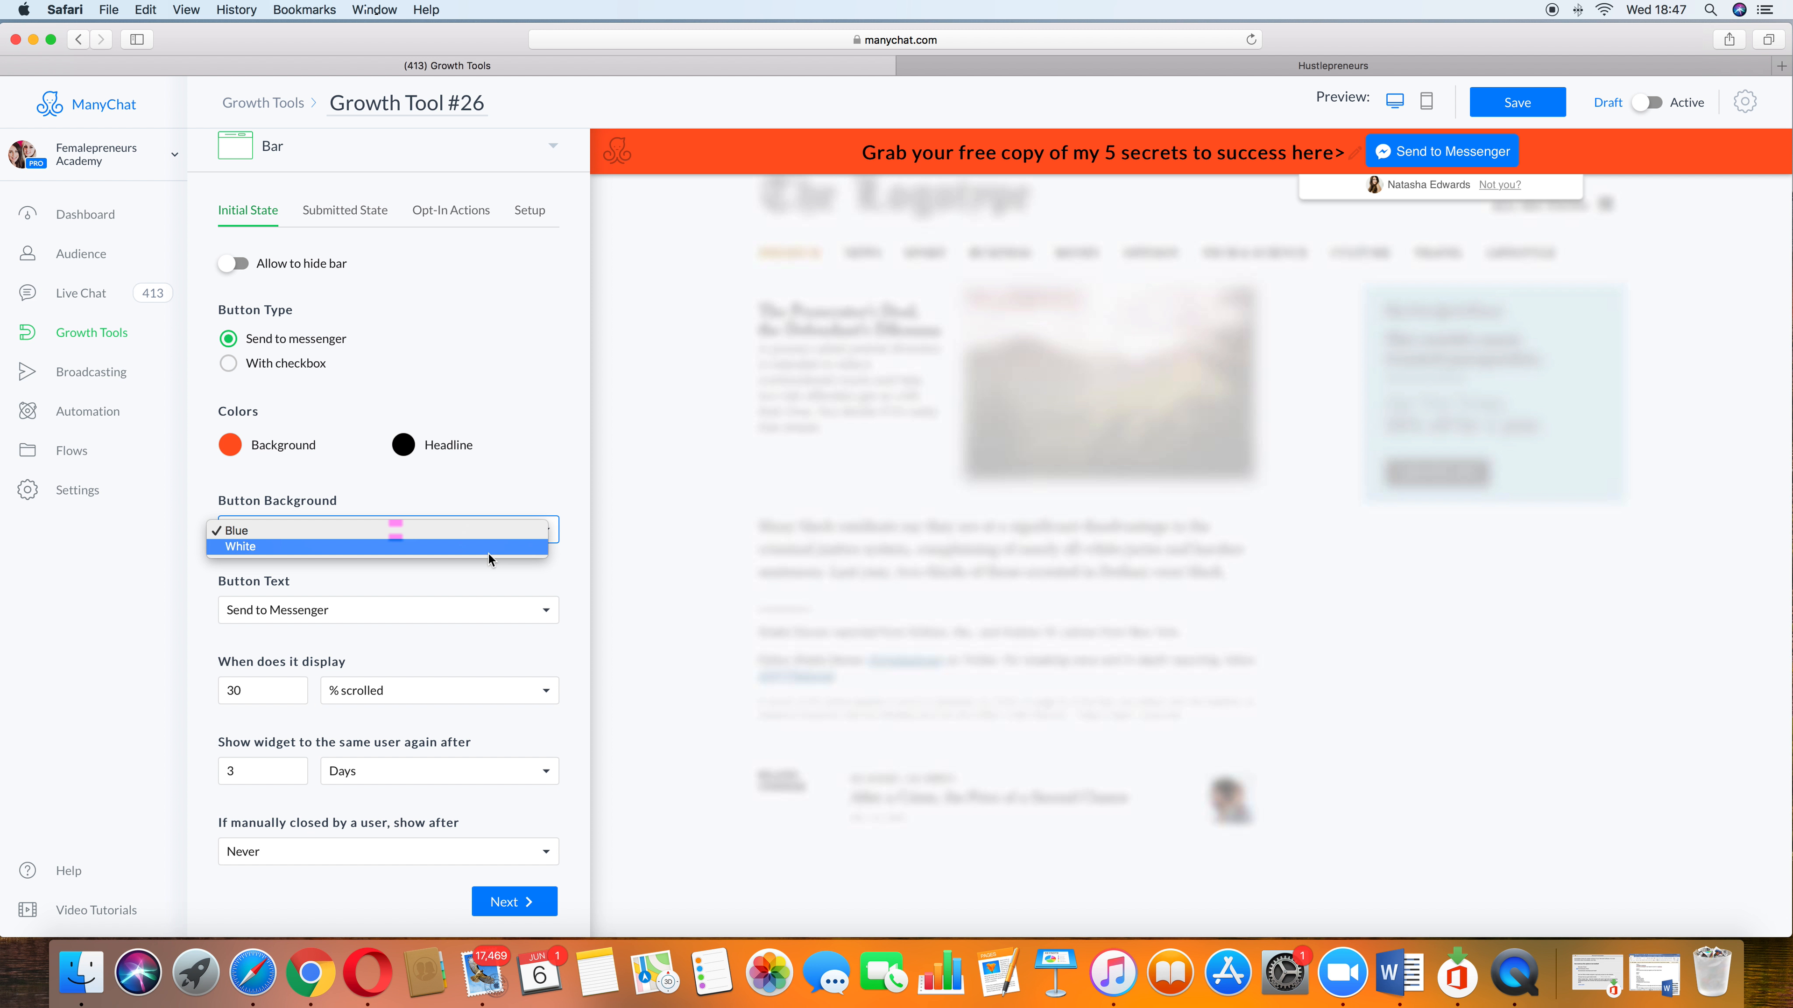
pyautogui.click(489, 554)
pyautogui.click(545, 537)
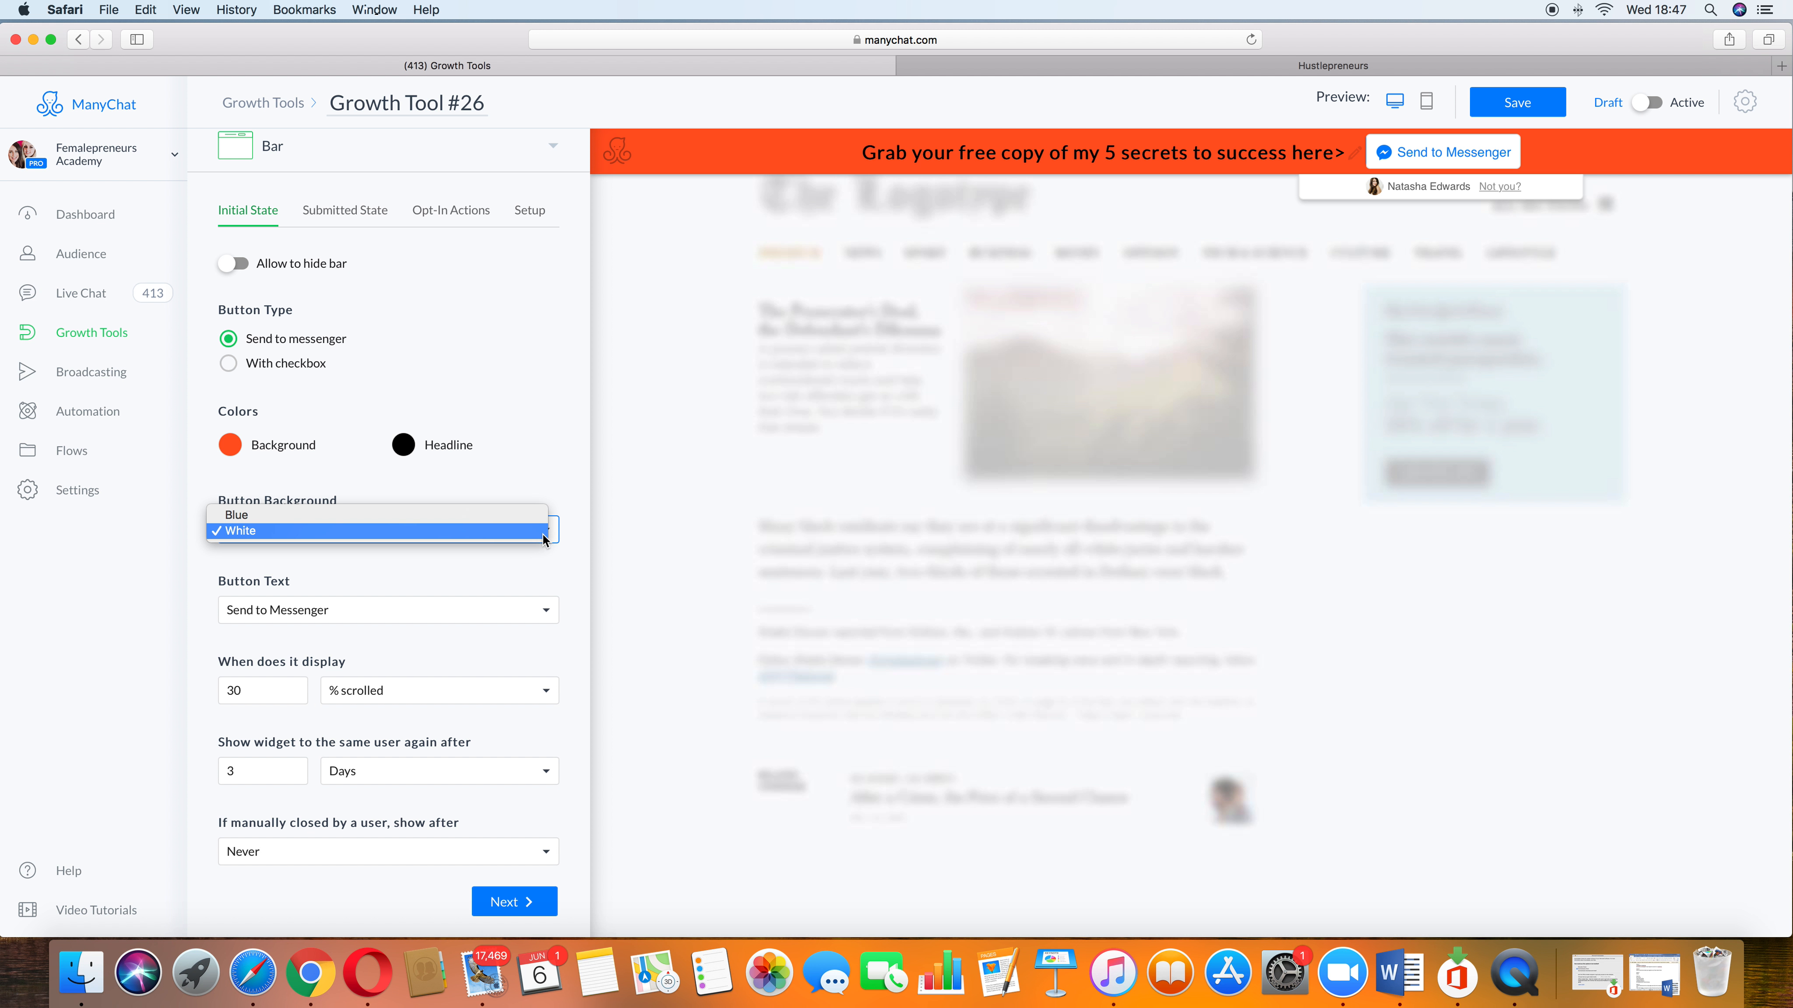
pyautogui.click(465, 520)
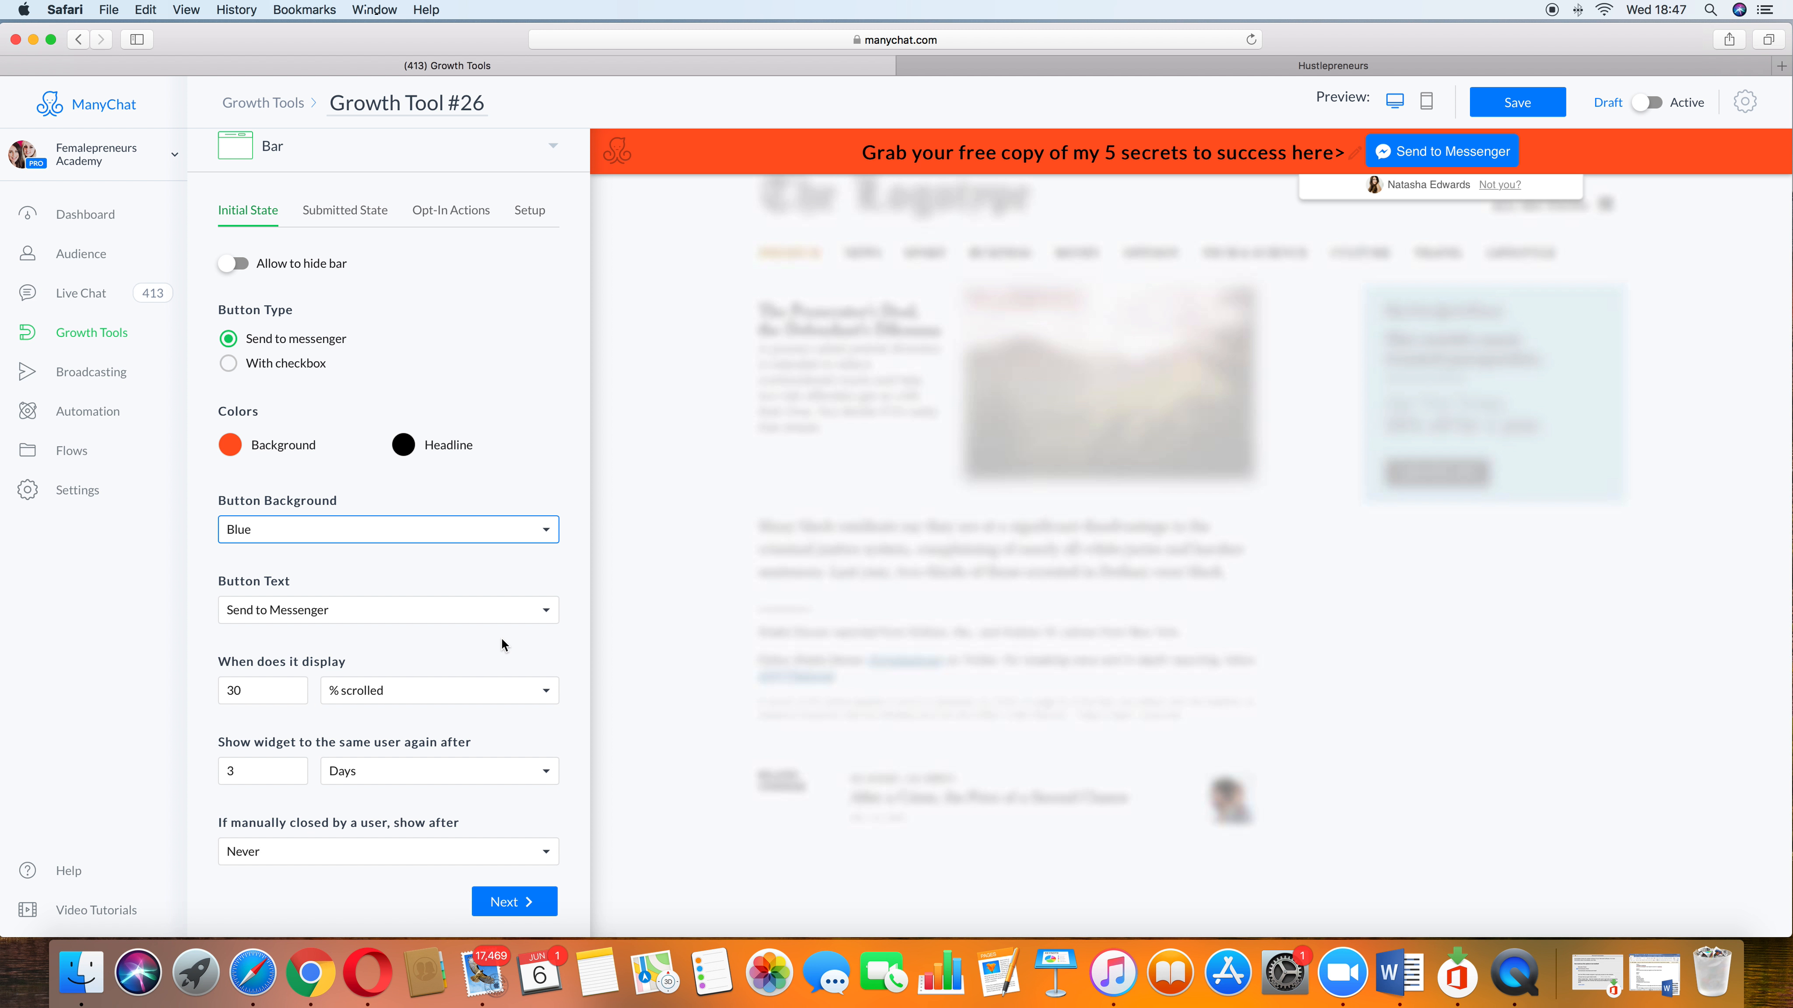
# Step: Set the button text to "Send this to me"
pyautogui.click(509, 609)
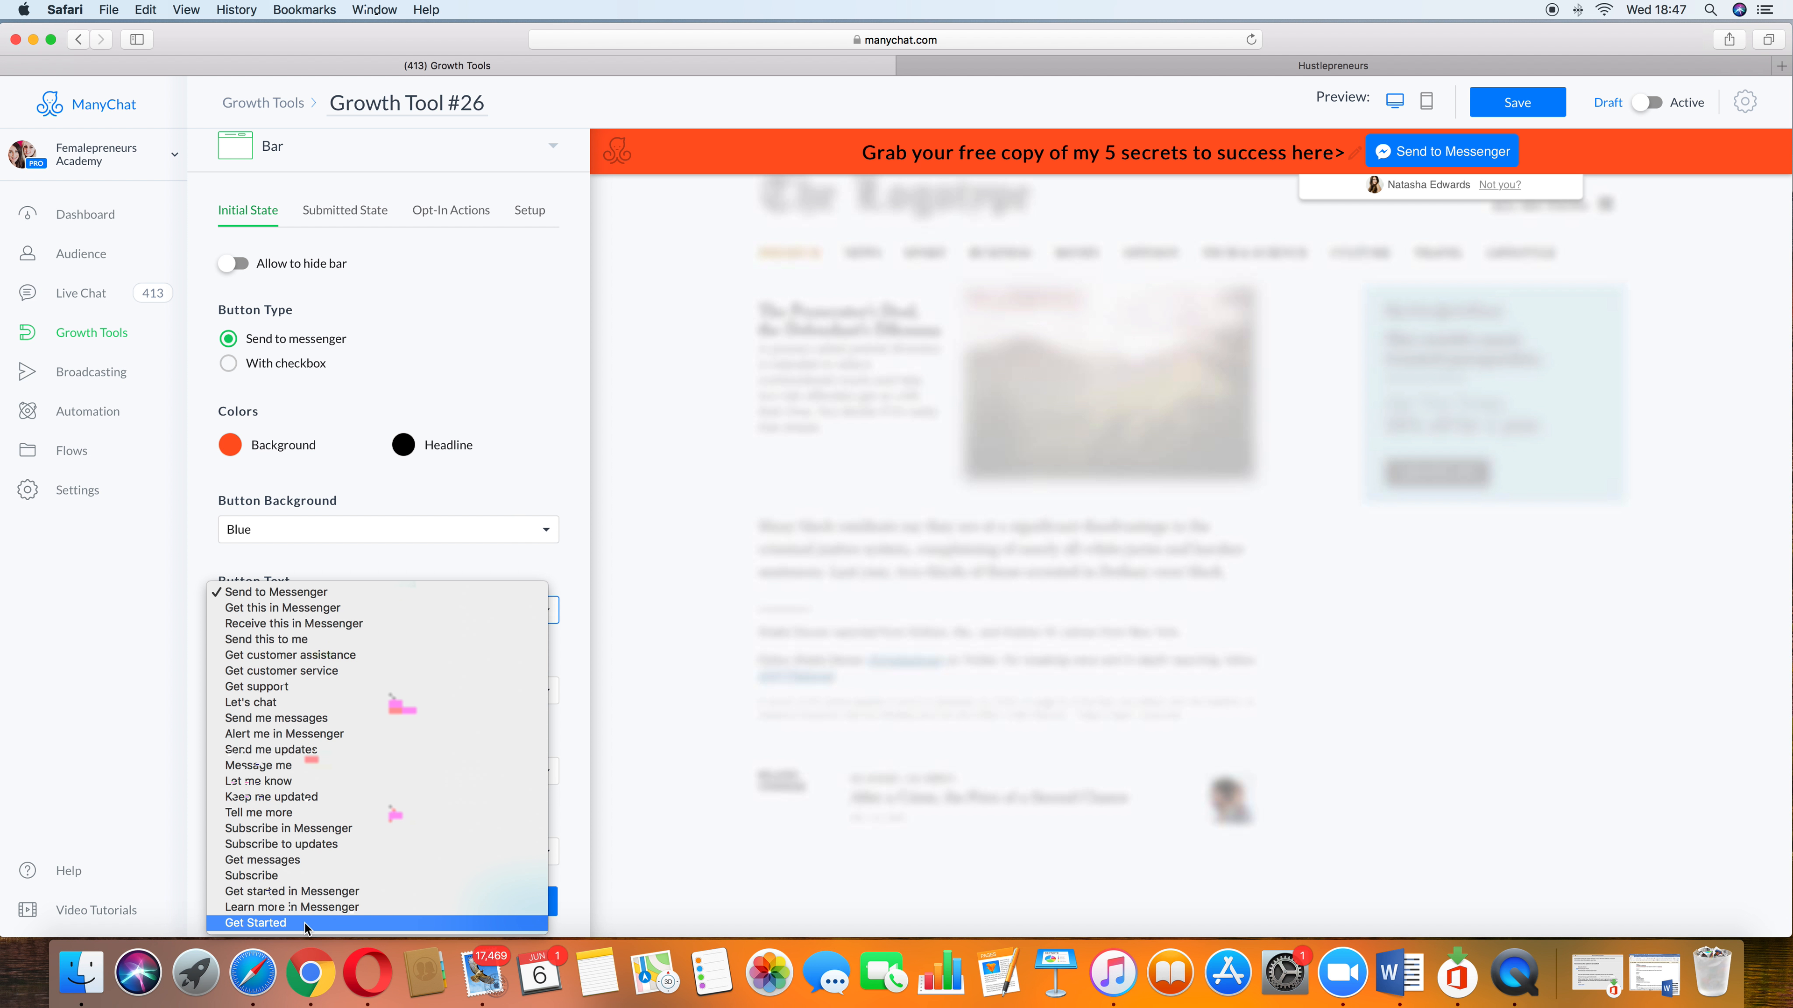
pyautogui.click(340, 641)
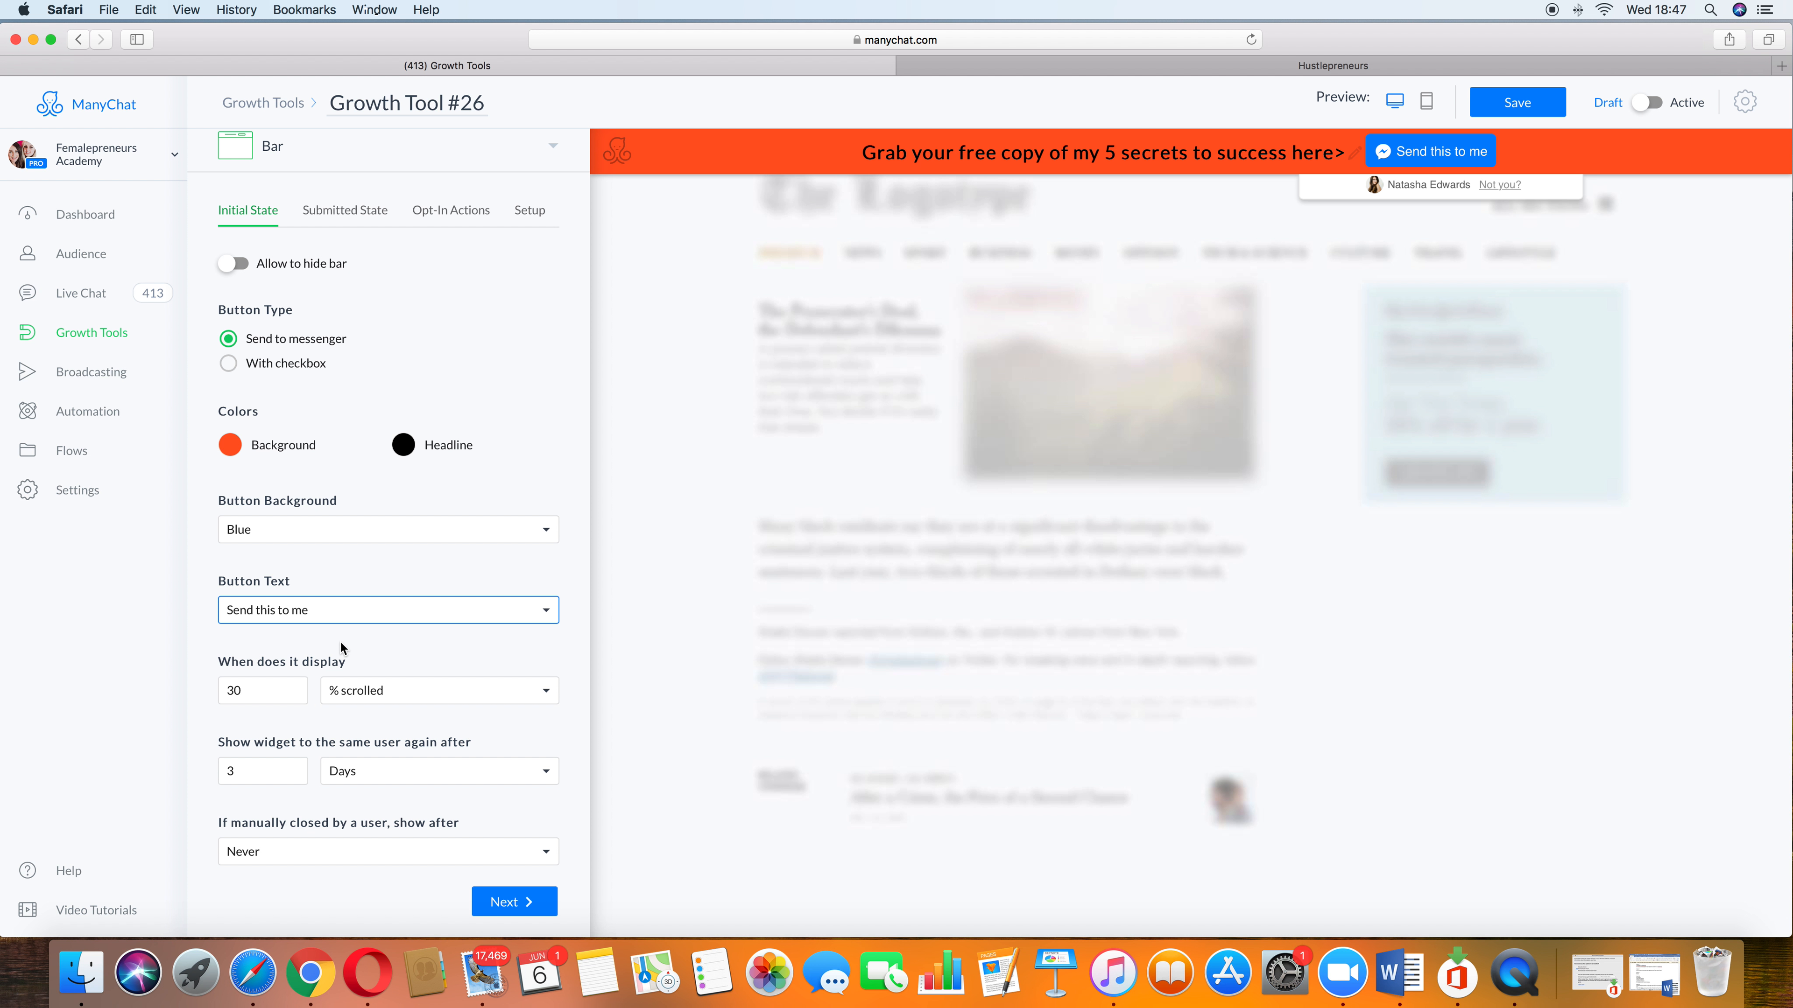
# Step: Set the widget to display Immediately
pyautogui.click(283, 683)
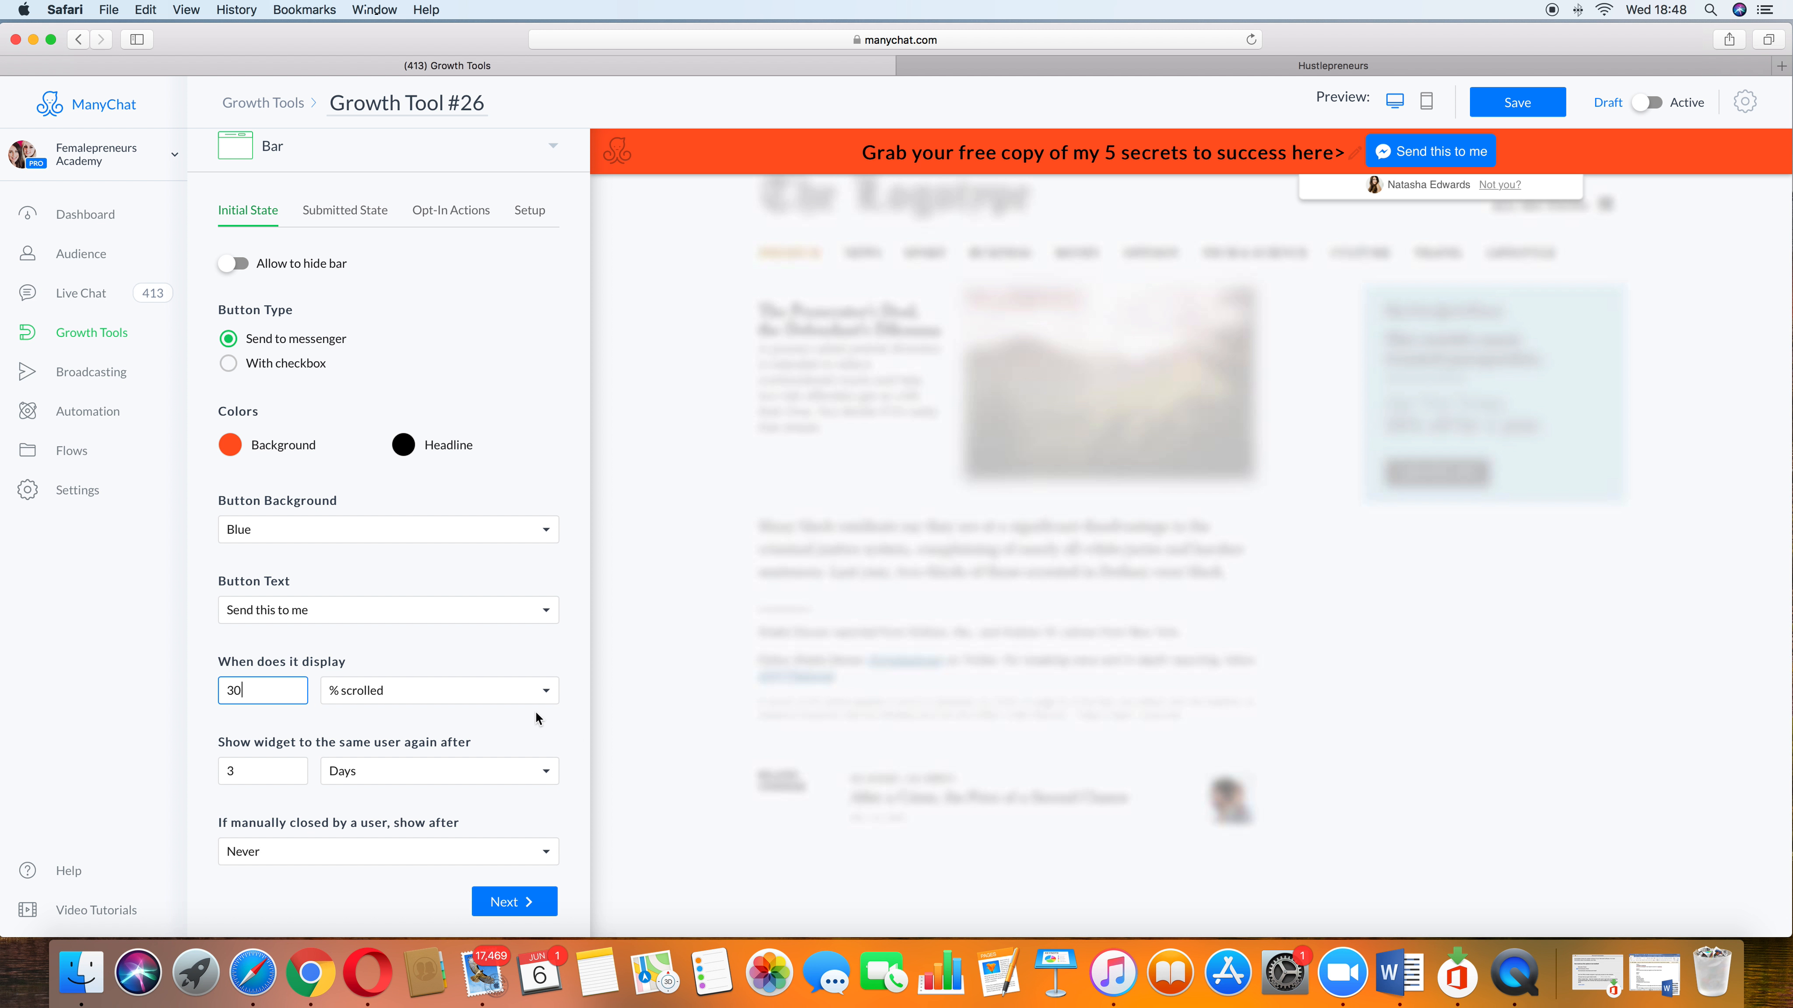
pyautogui.click(538, 696)
pyautogui.click(381, 661)
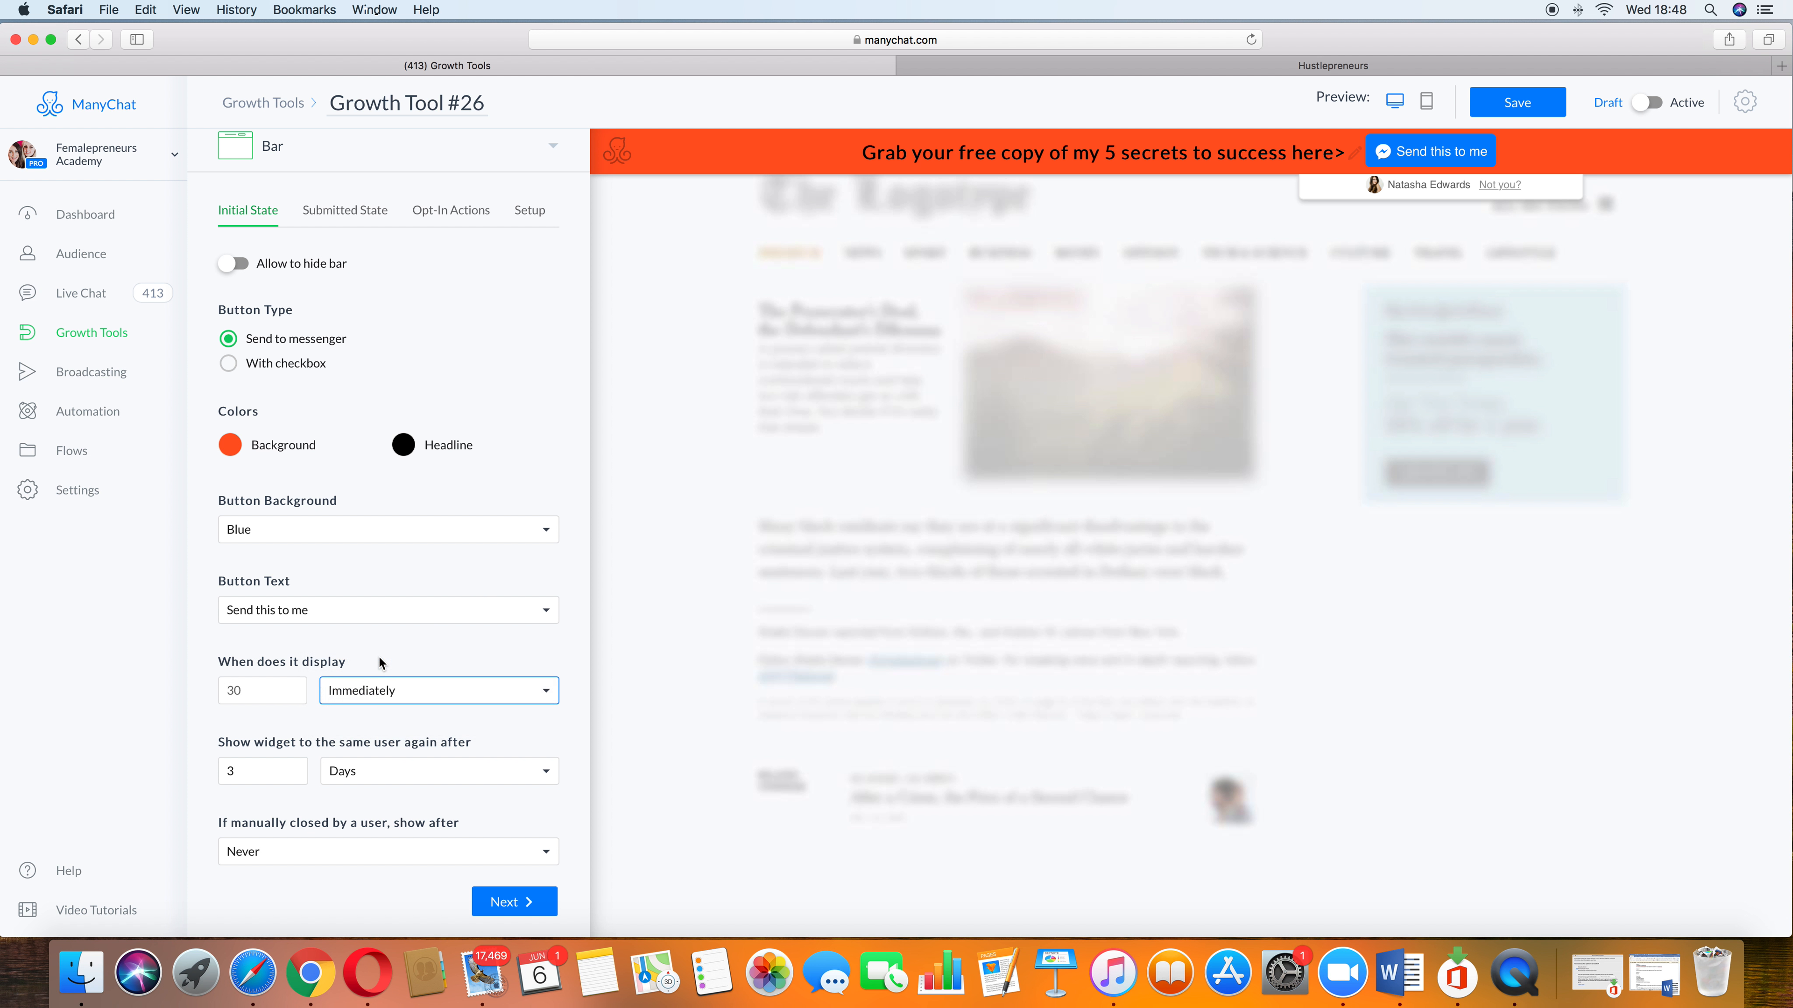
pyautogui.click(543, 695)
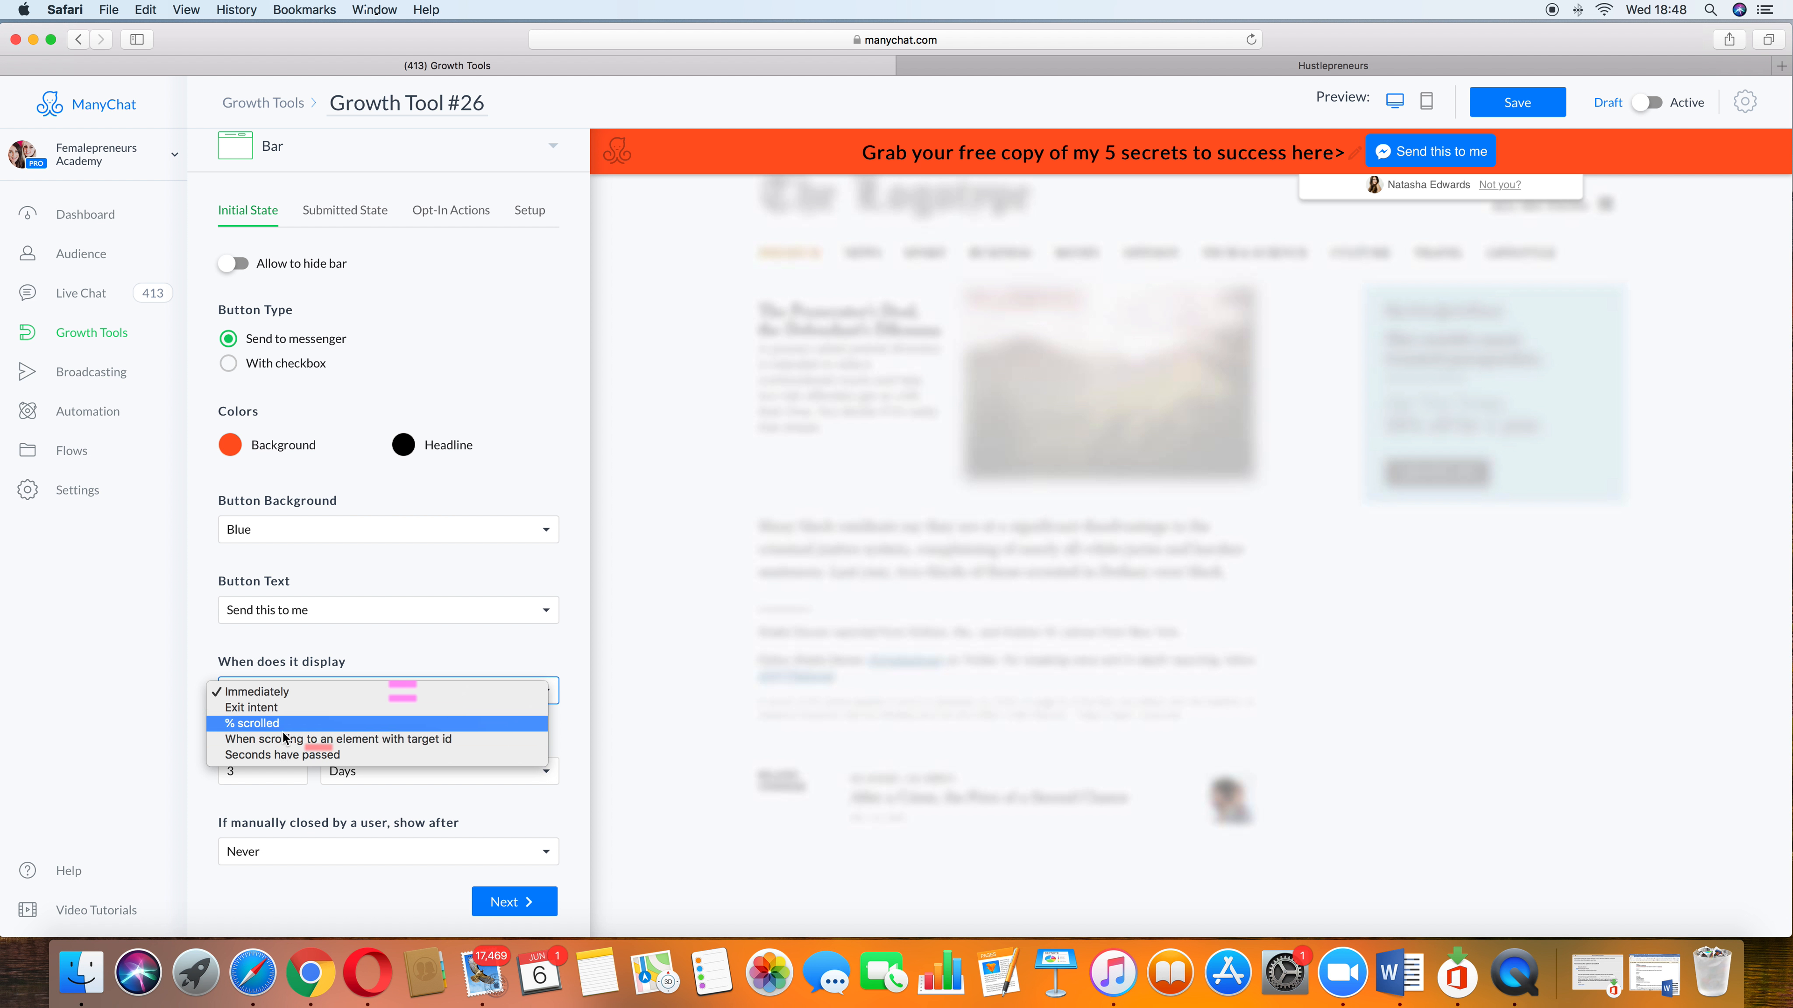
pyautogui.click(278, 692)
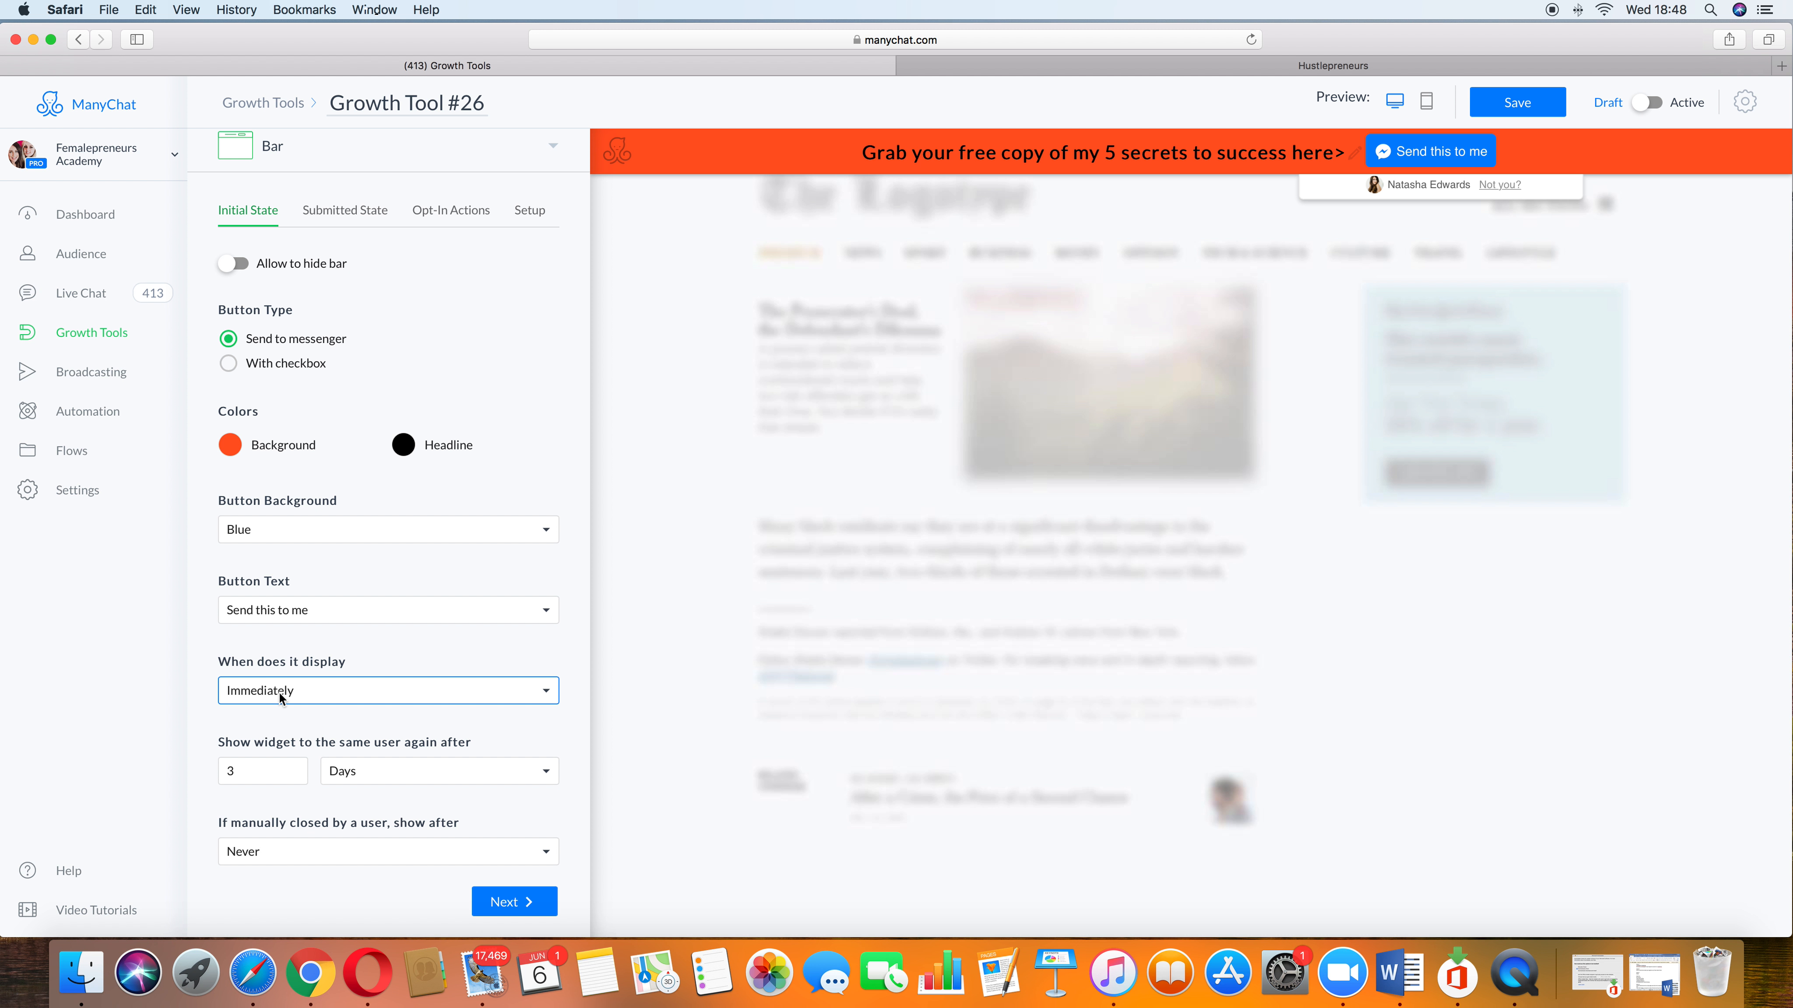
# Step: Review the options for showing the widget again to the same user and after a manual close
pyautogui.click(279, 773)
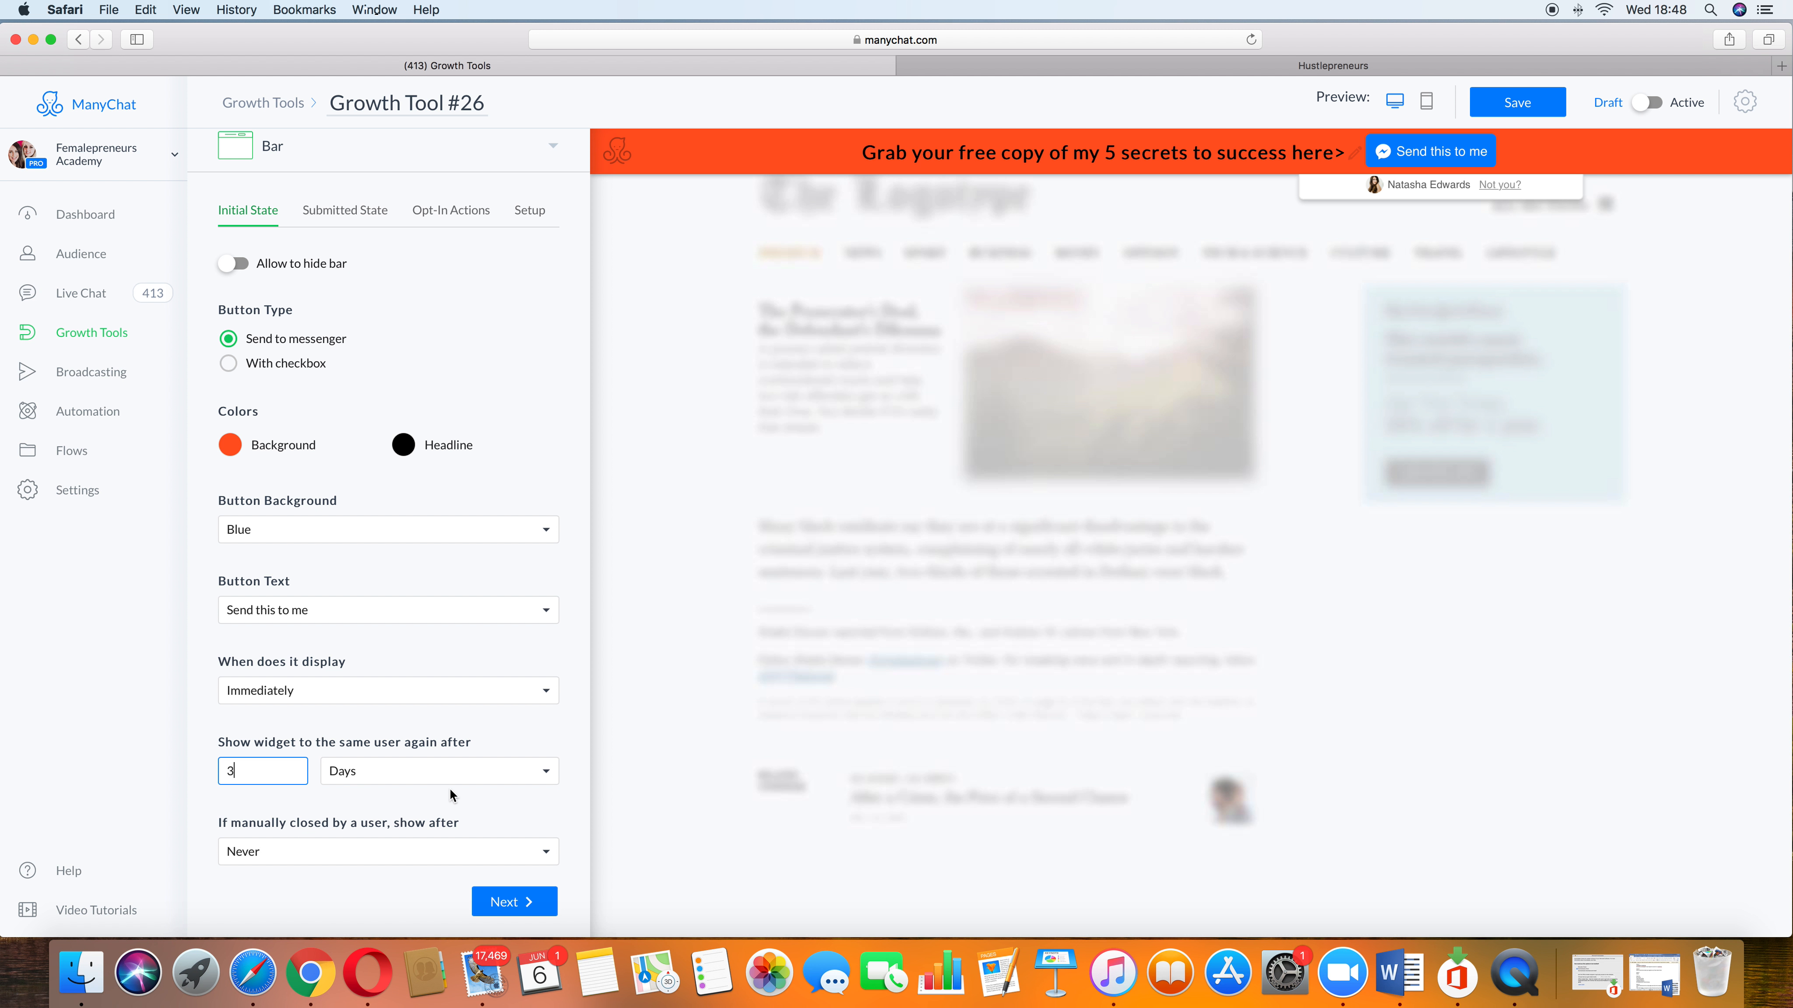
pyautogui.click(464, 775)
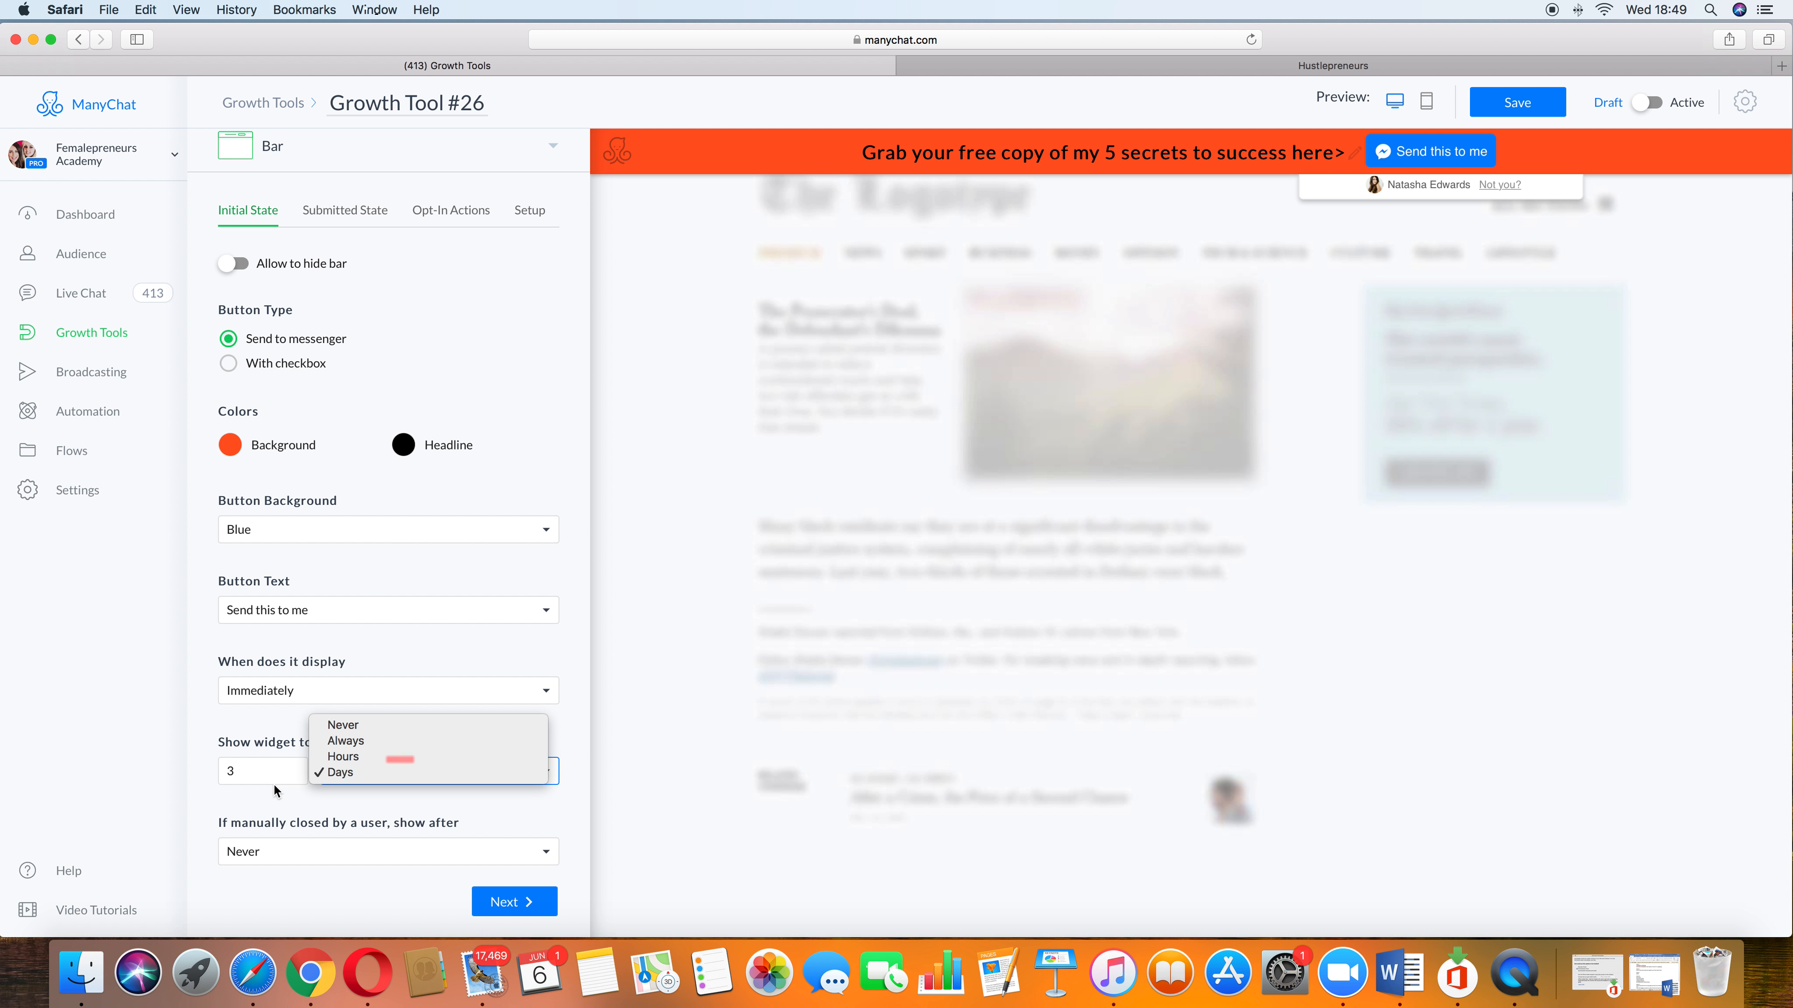
pyautogui.click(263, 801)
pyautogui.click(545, 857)
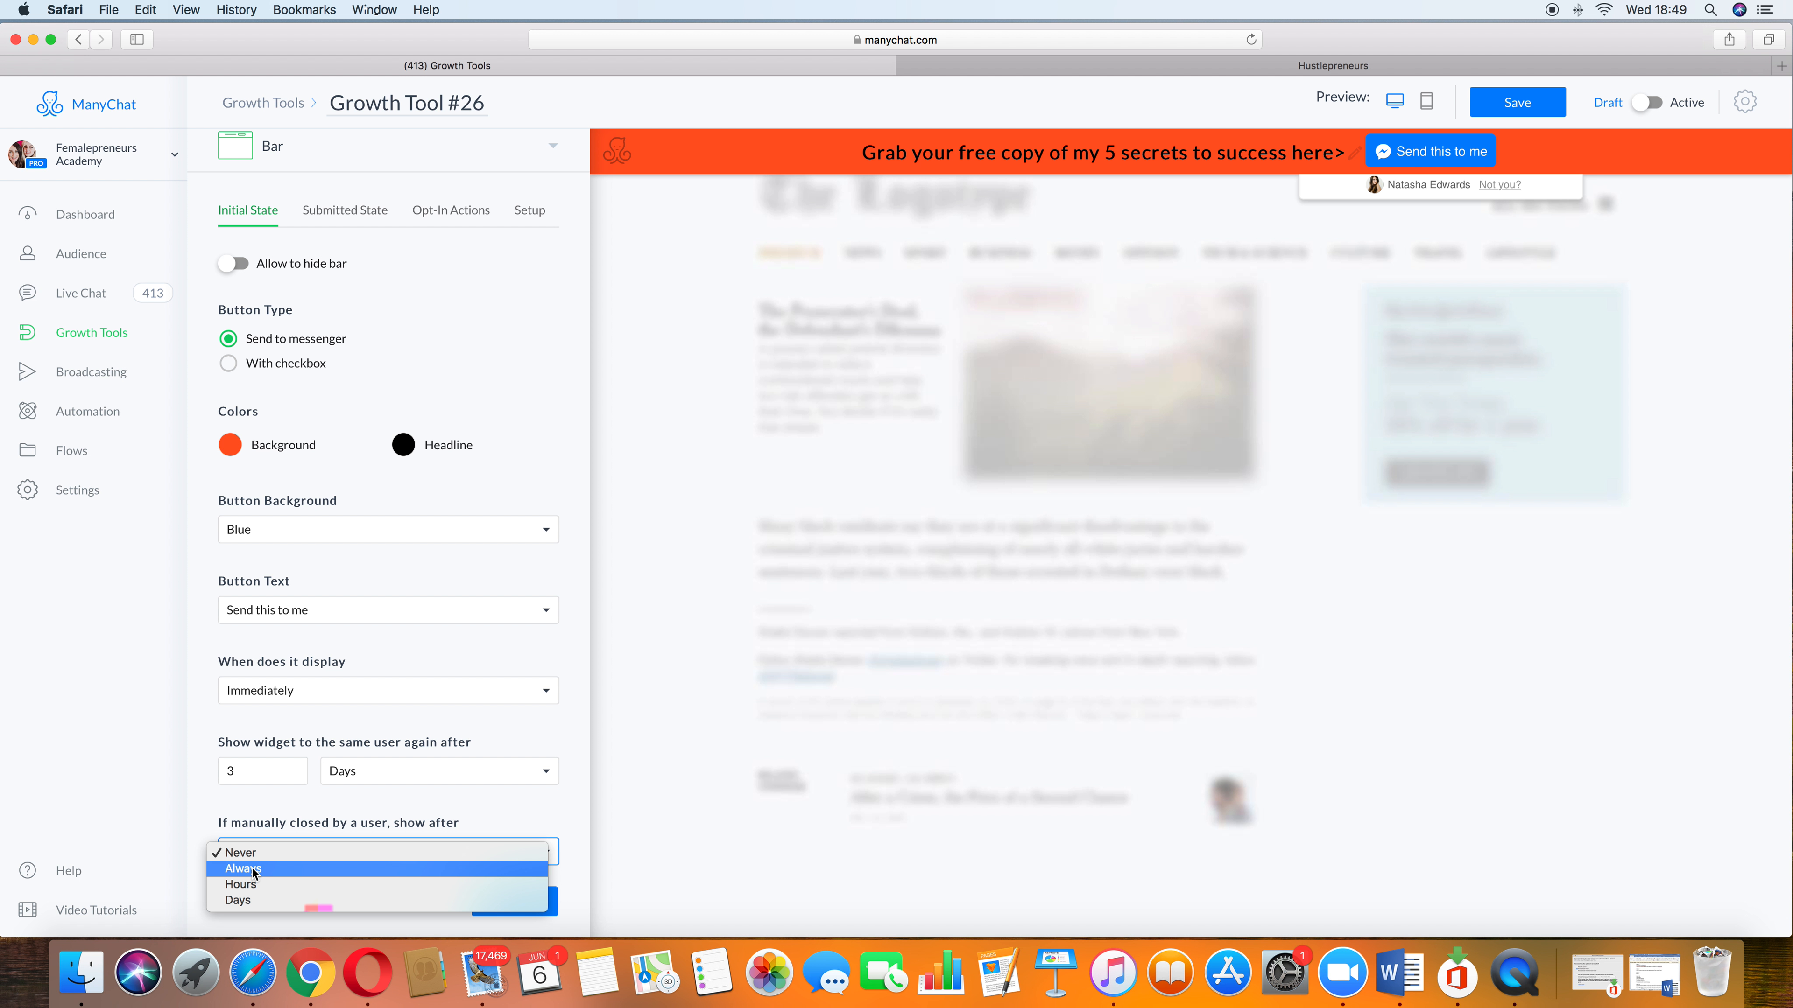
pyautogui.click(214, 811)
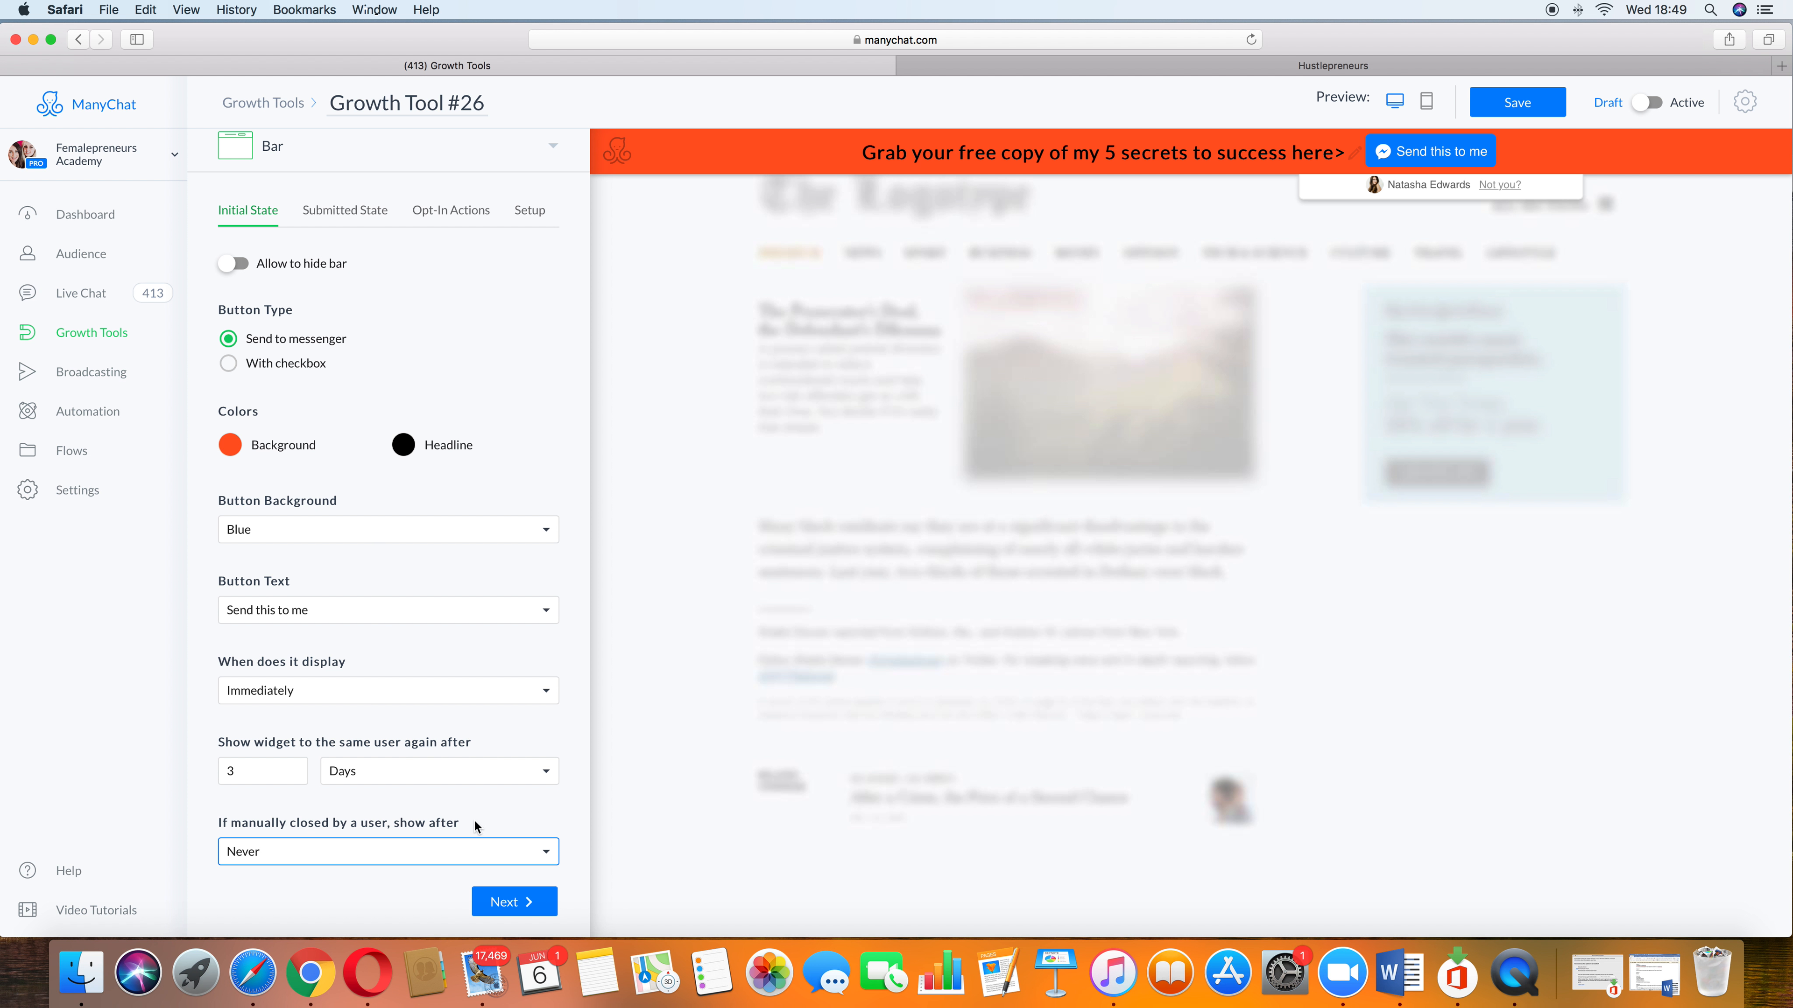
# Step: Move on to the Submitted State and set its bar background colour to #FF5722
pyautogui.click(523, 910)
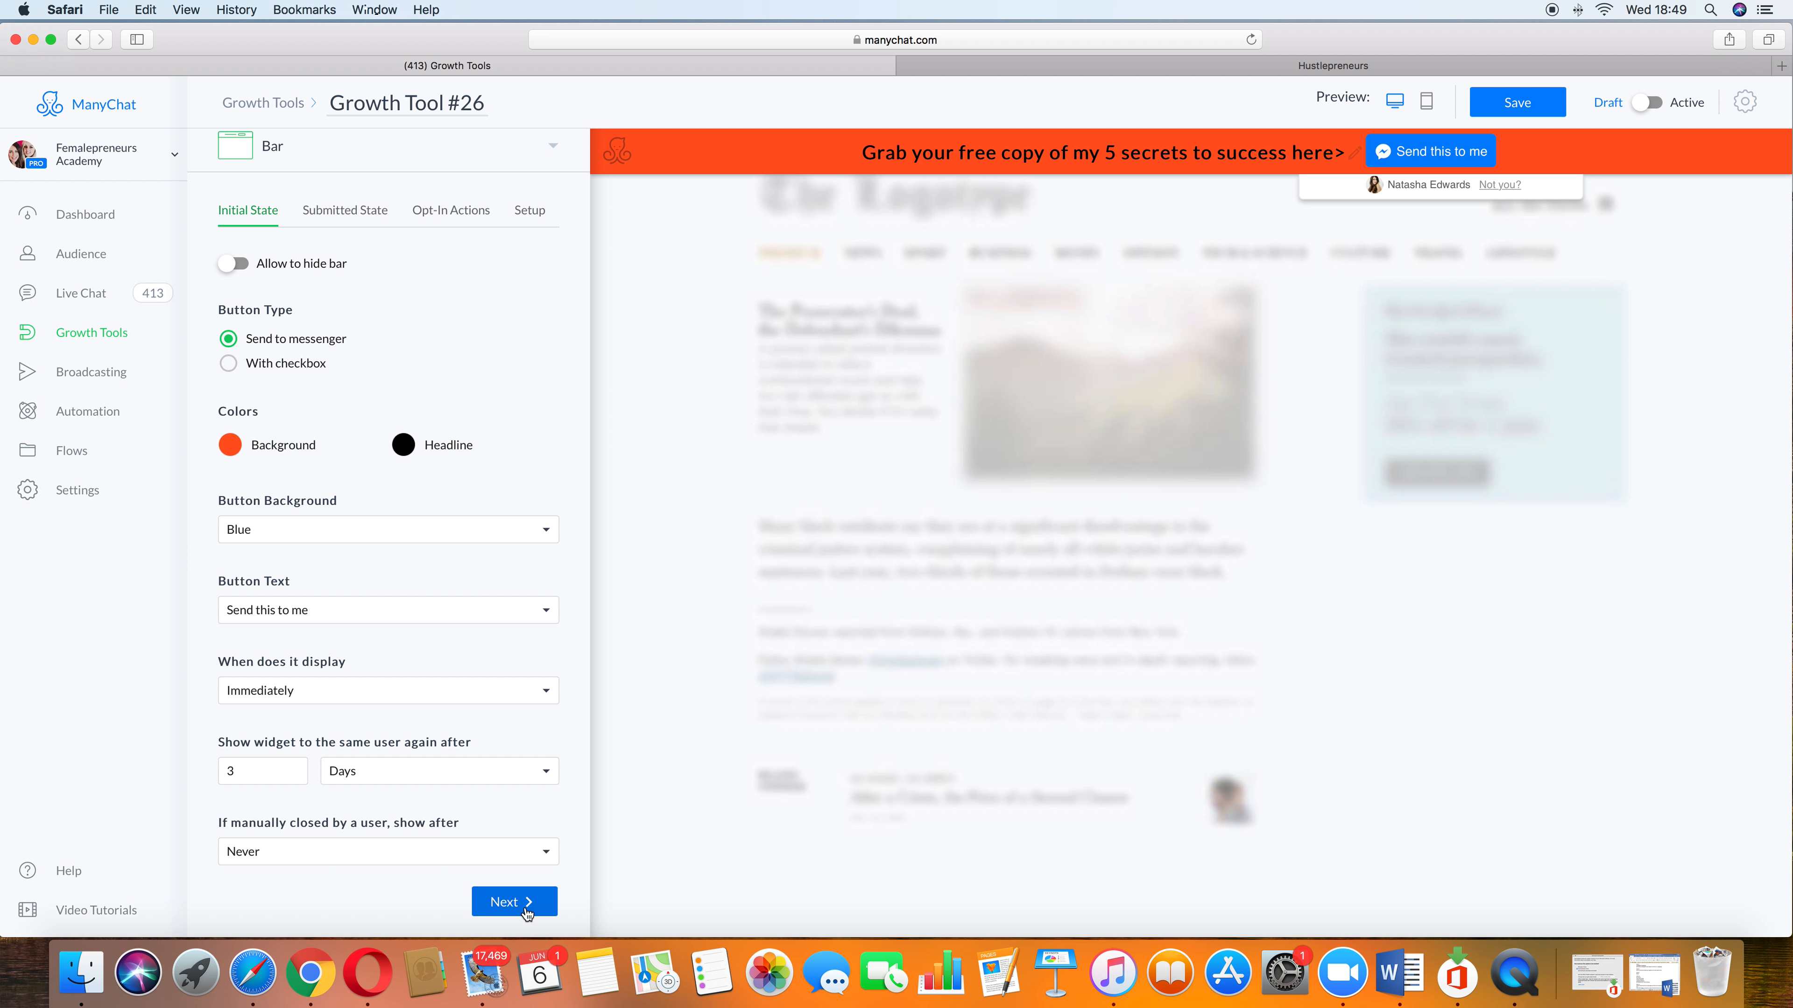
pyautogui.click(498, 912)
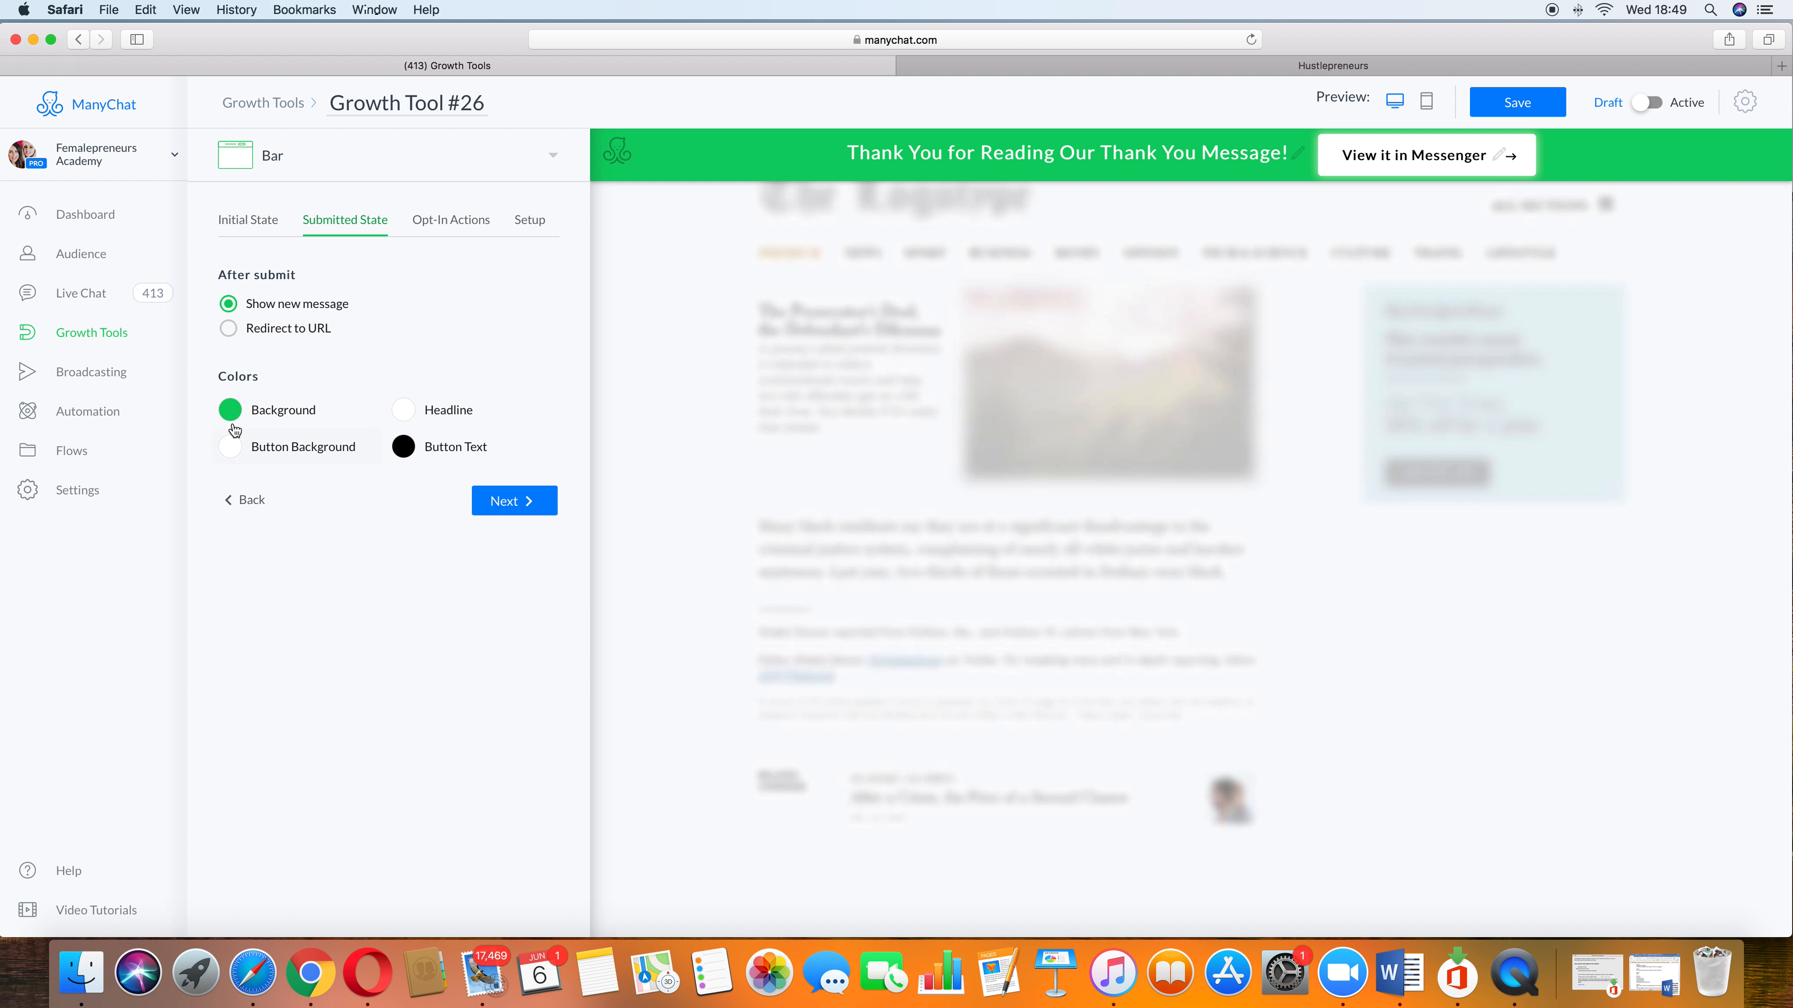
pyautogui.click(230, 410)
pyautogui.click(517, 569)
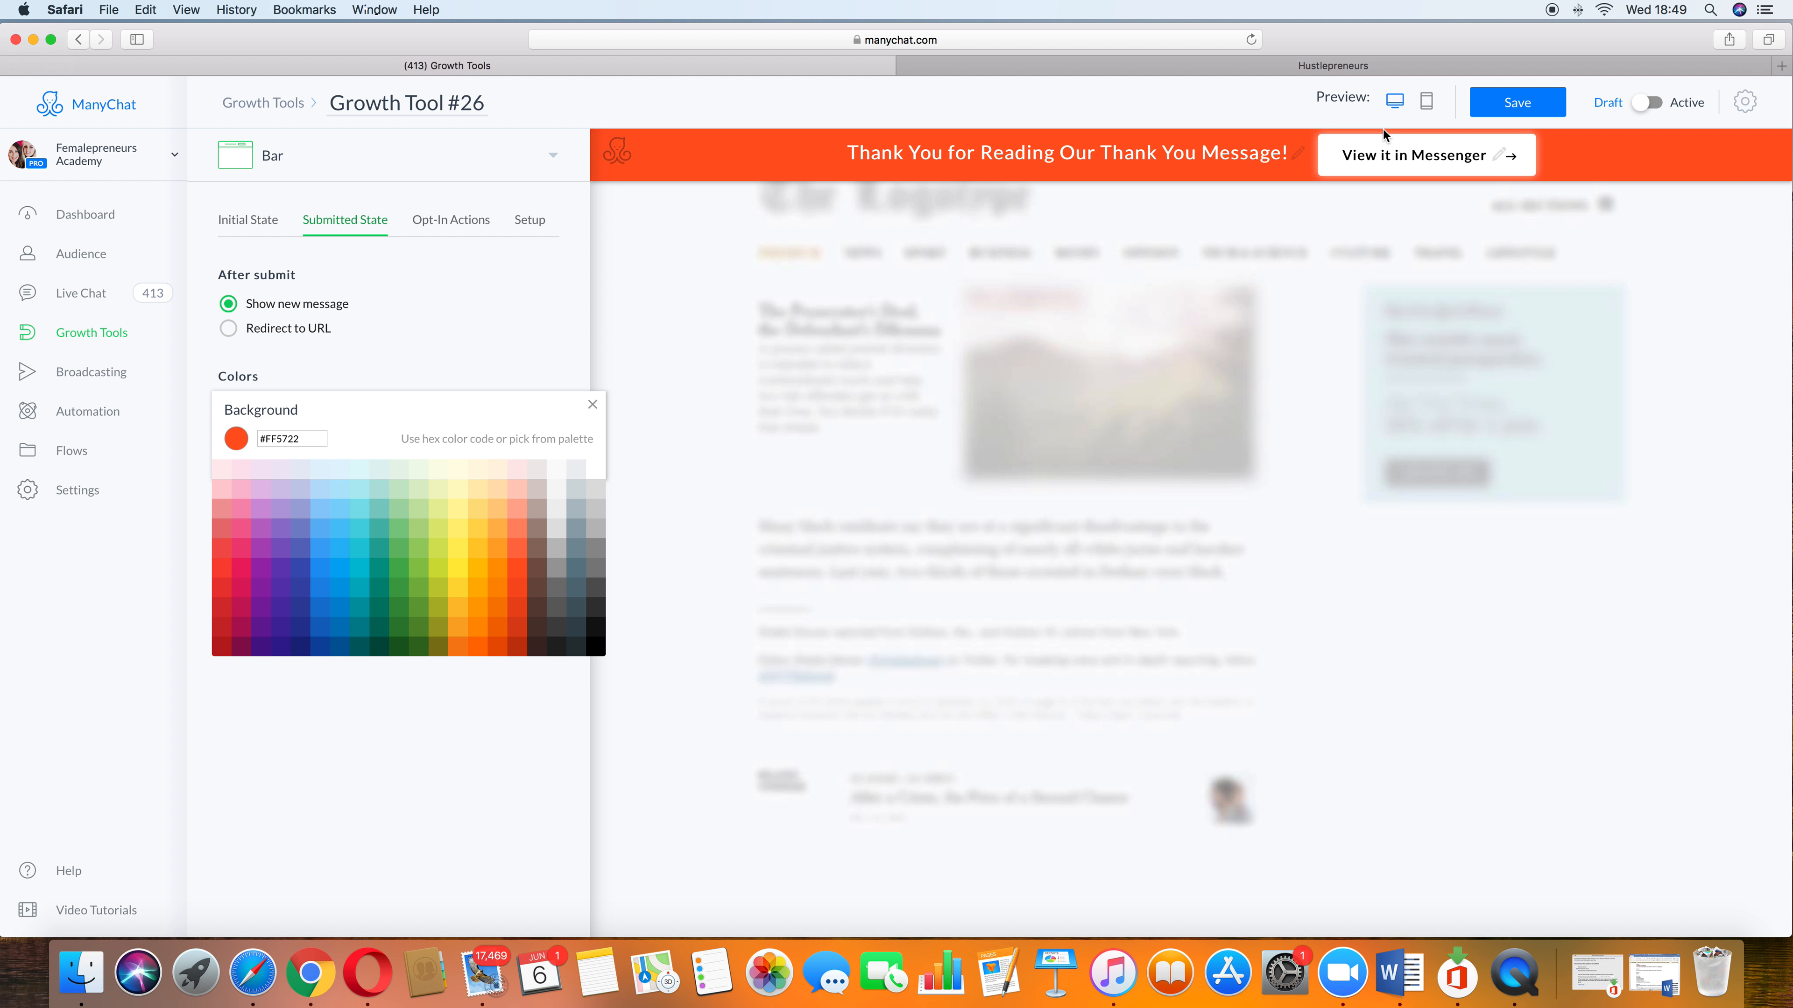
# Step: Replace the submitted-state headline with "Thank you, im excited to share these with you, be sure to head on over to your messenger inbox"
pyautogui.click(1284, 156)
pyautogui.moveTo(1285, 156); pyautogui.dragTo(861, 155)
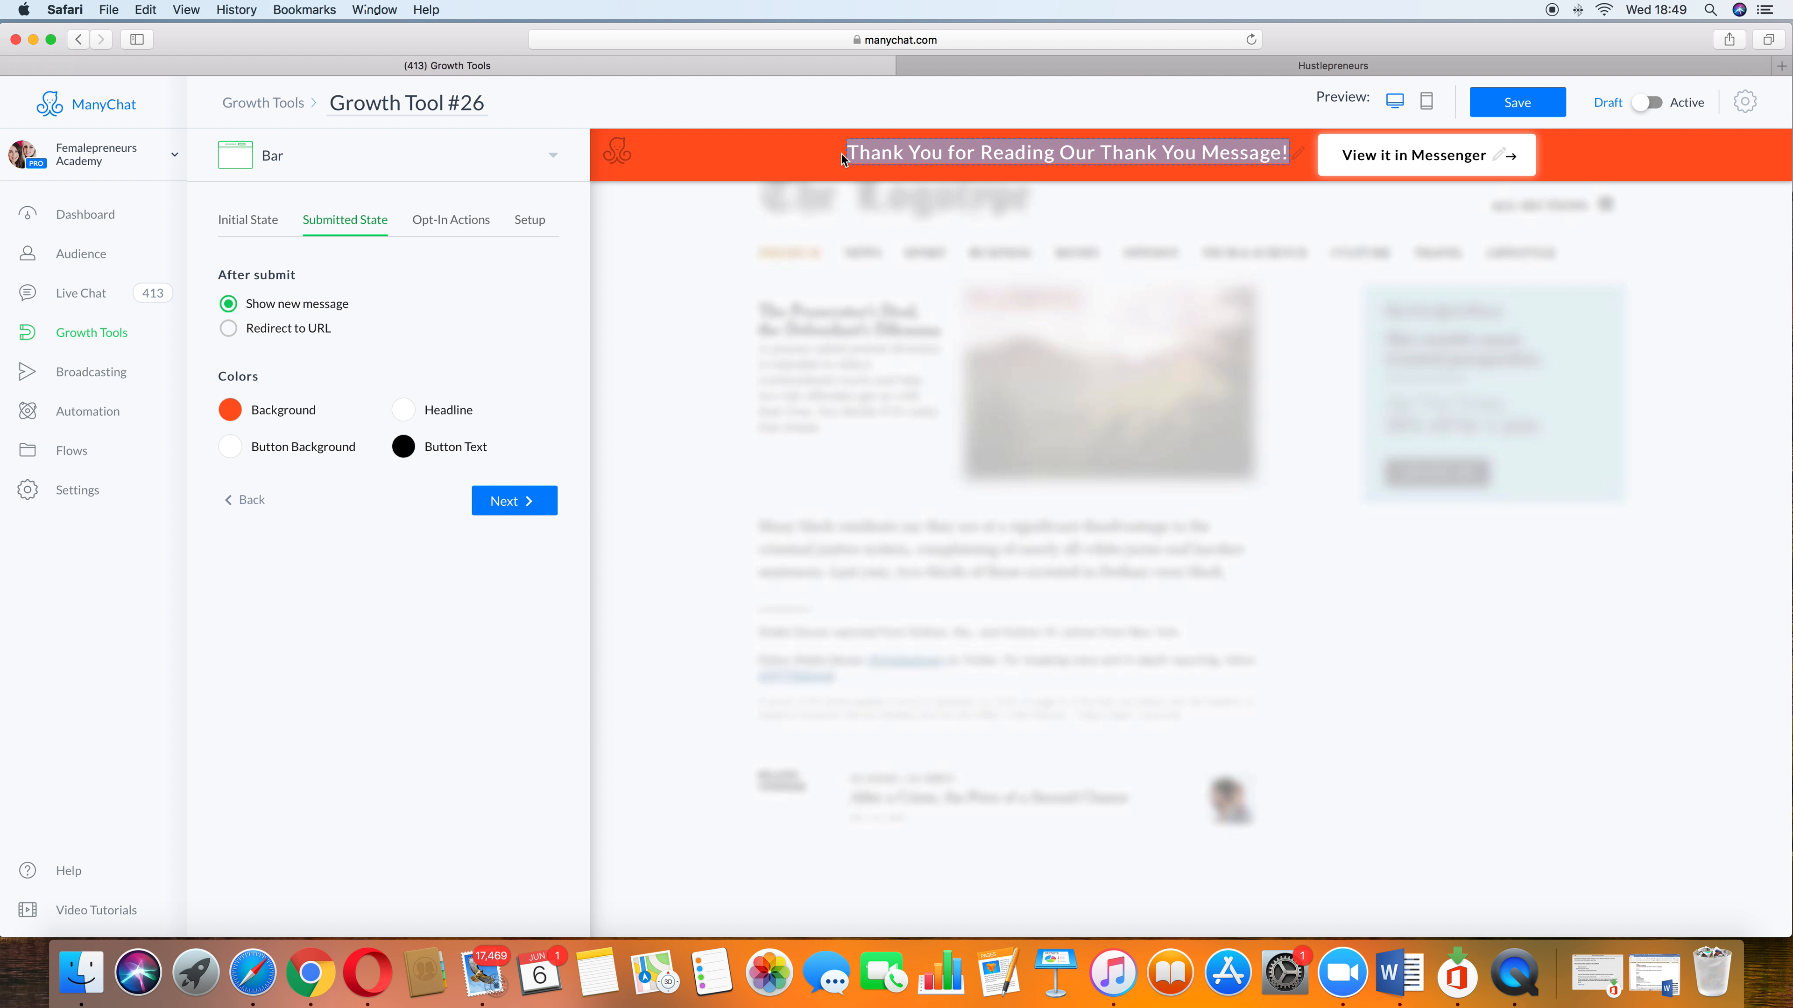
pyautogui.write('Thank you')
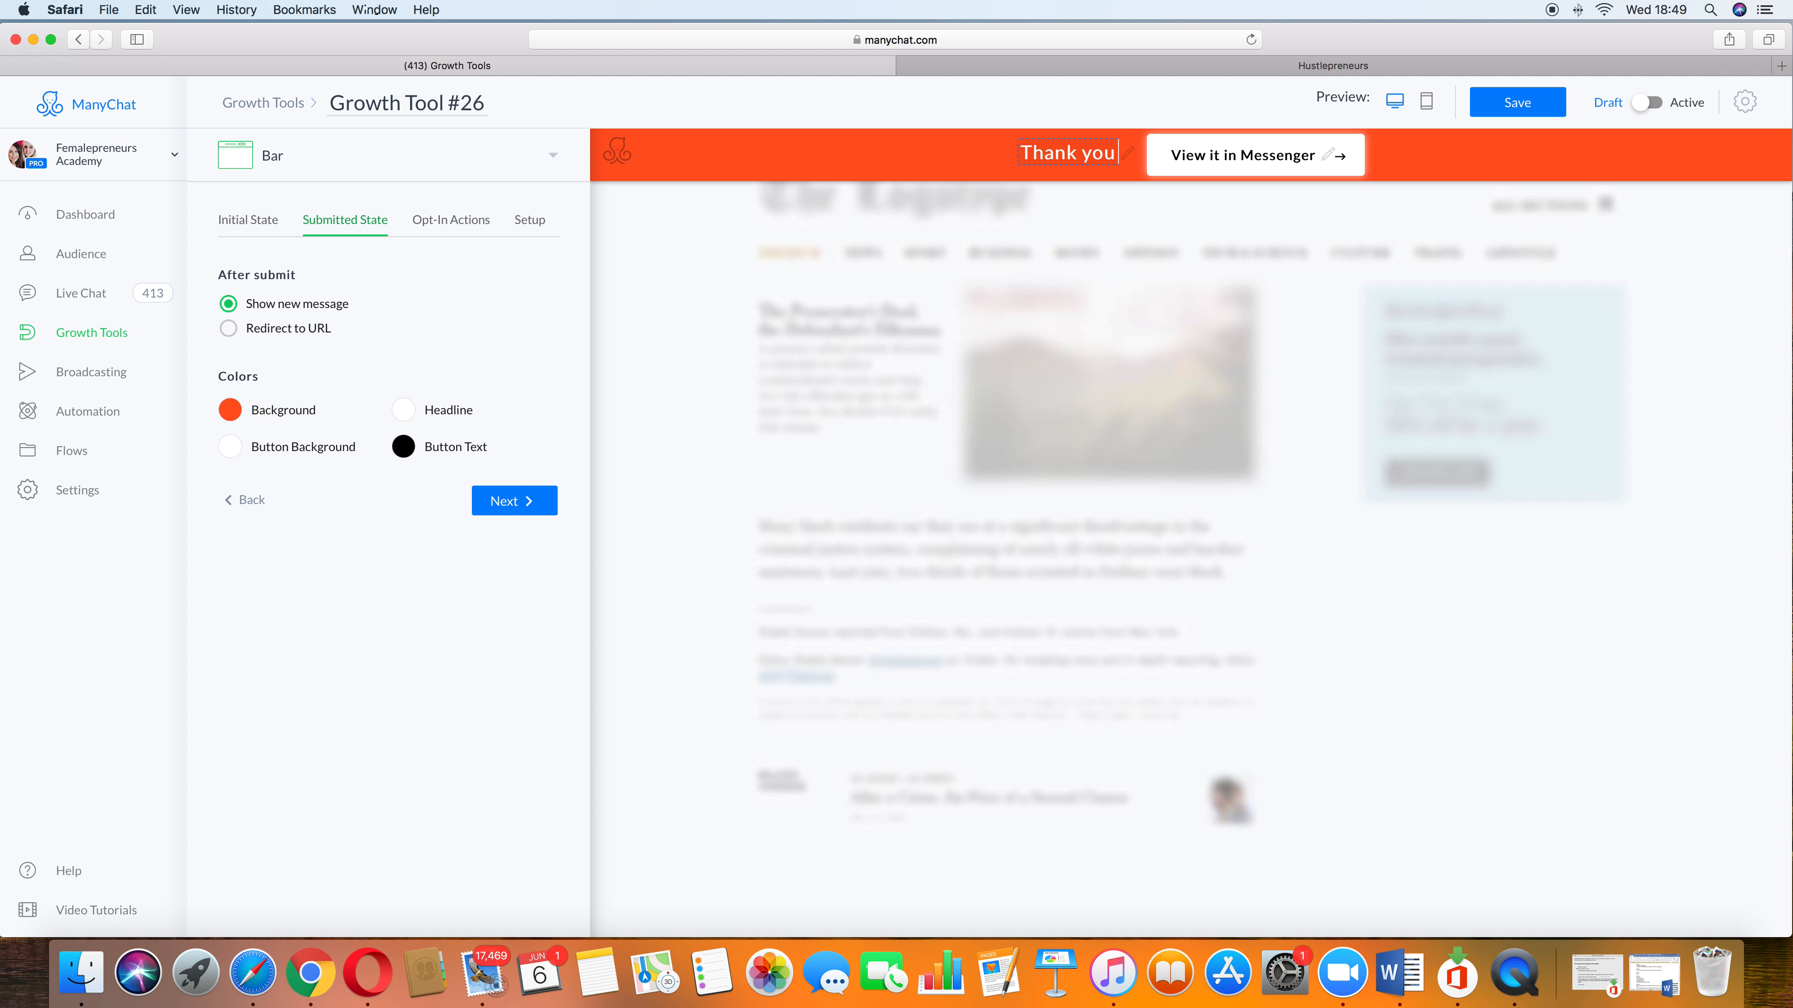
pyautogui.write(',')
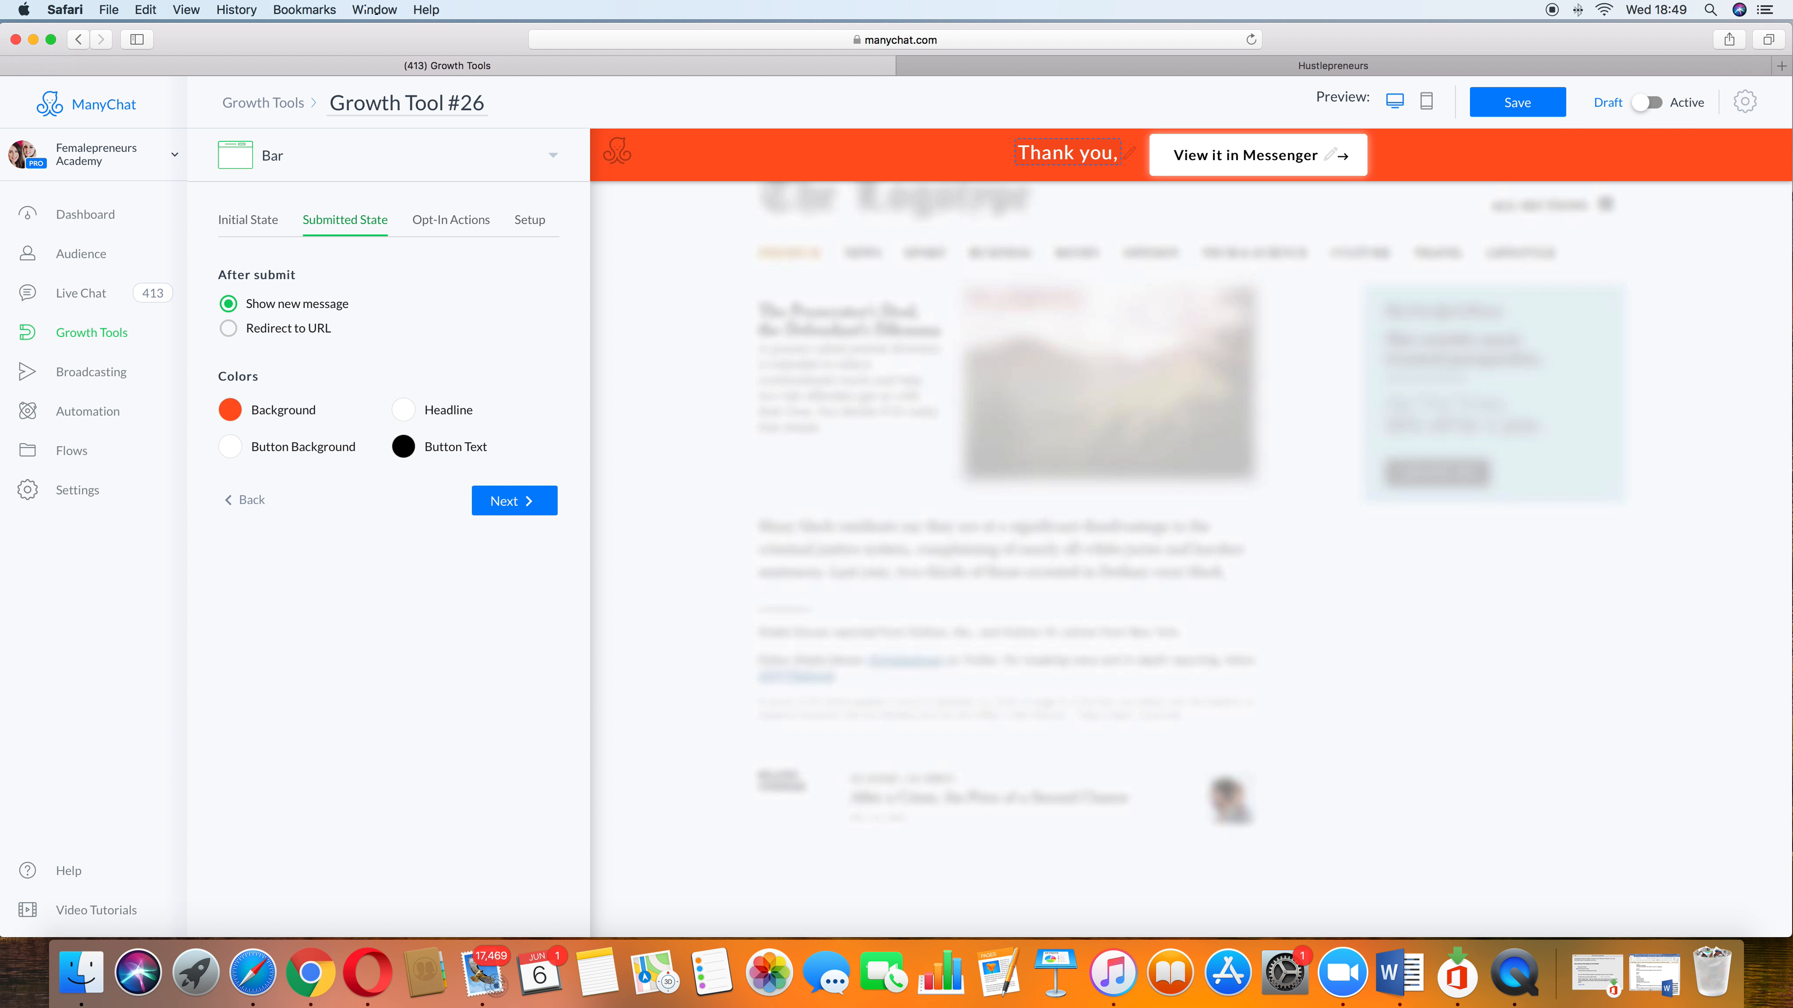
pyautogui.write(' im excited to share these with you, be sure to head on over to your messenger inbox')
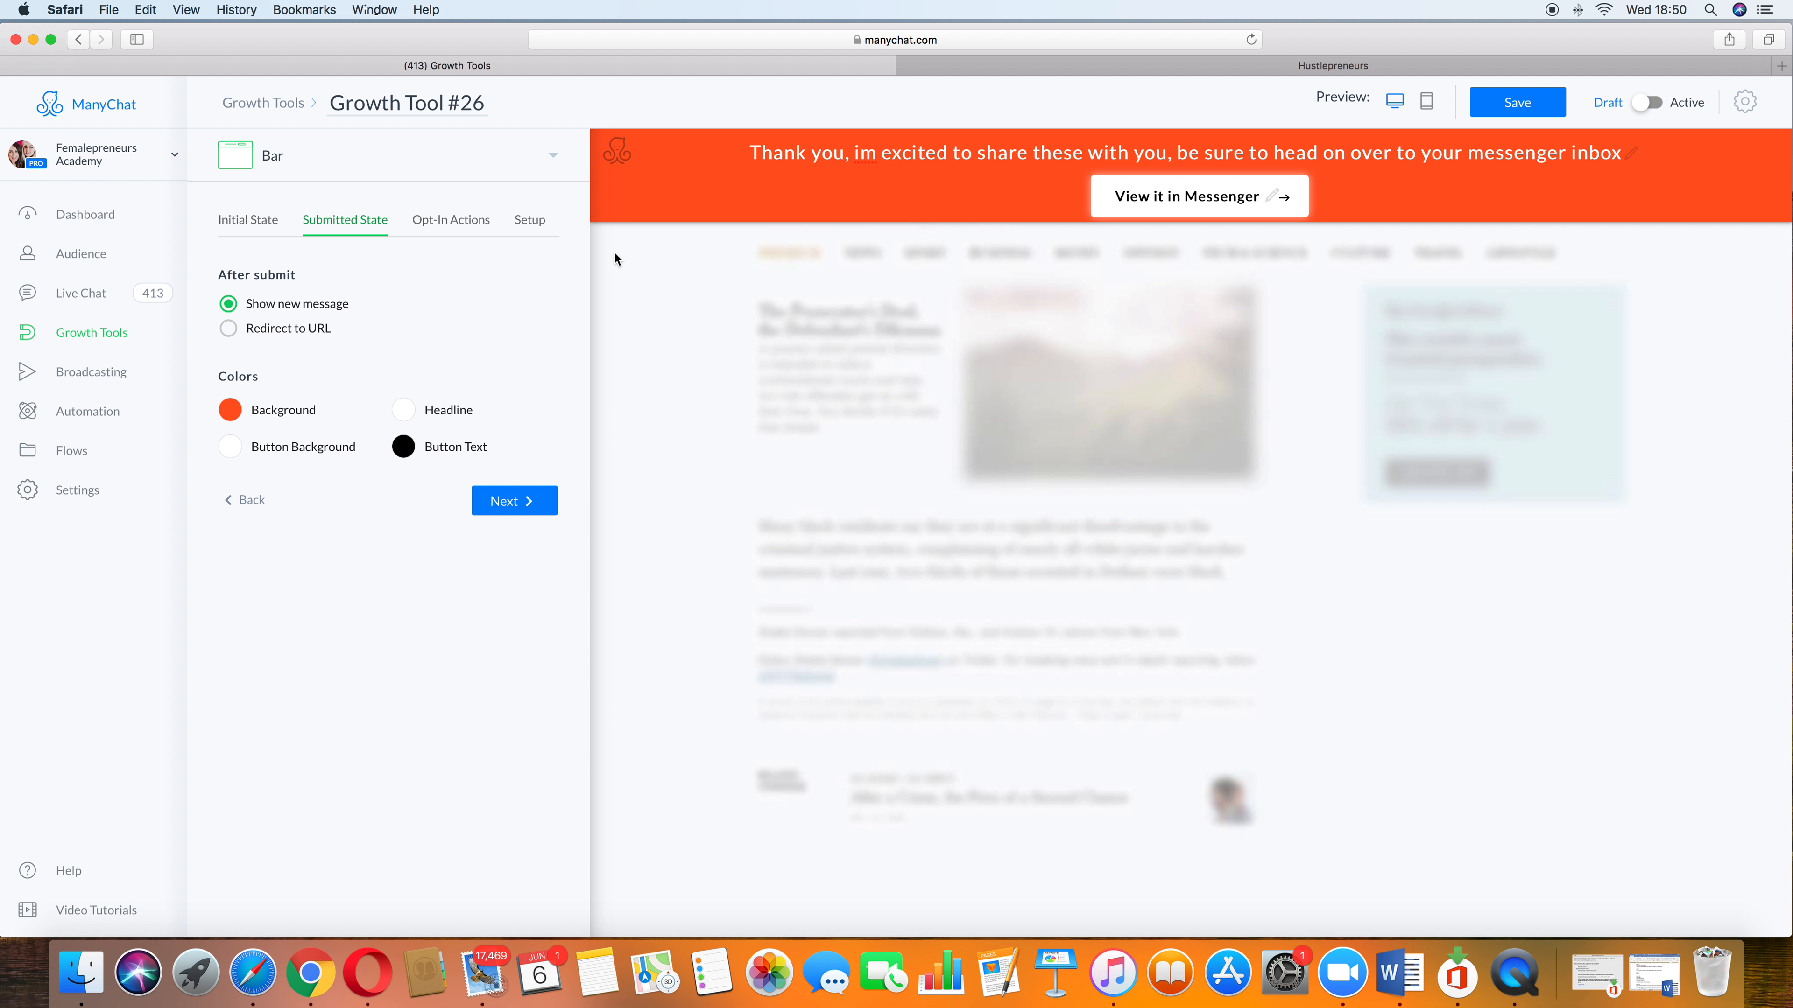
pyautogui.click(233, 331)
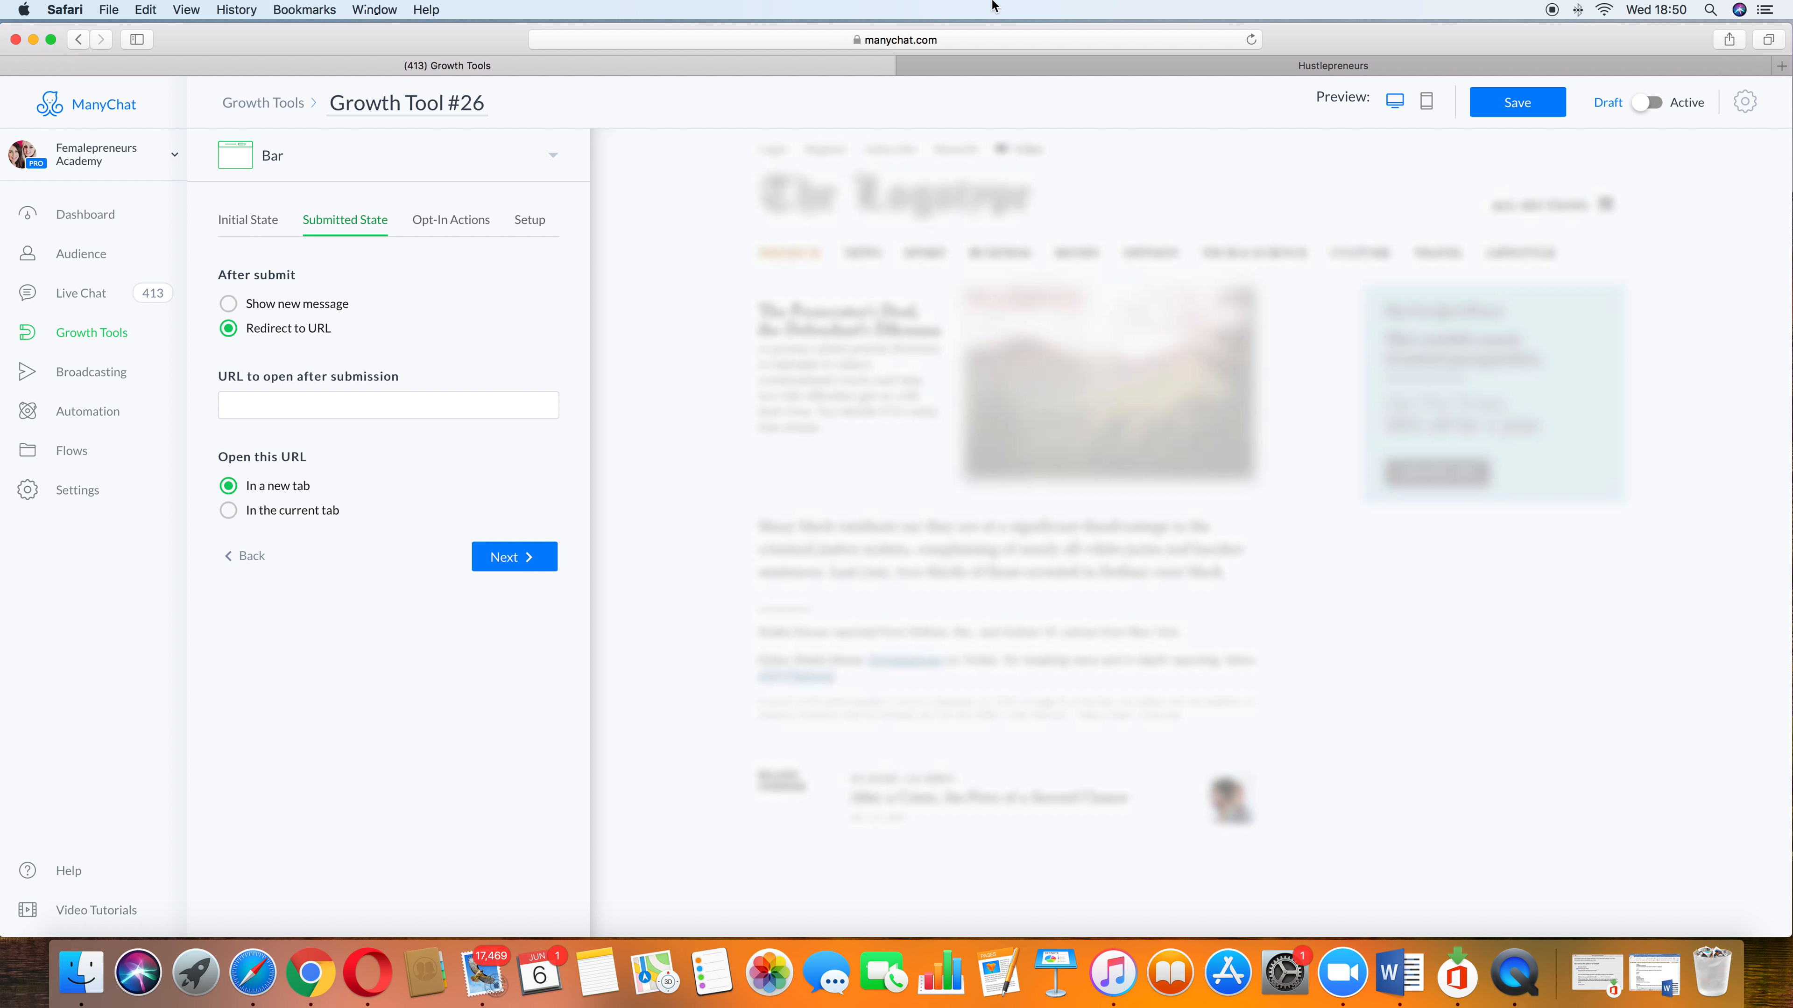
pyautogui.click(978, 41)
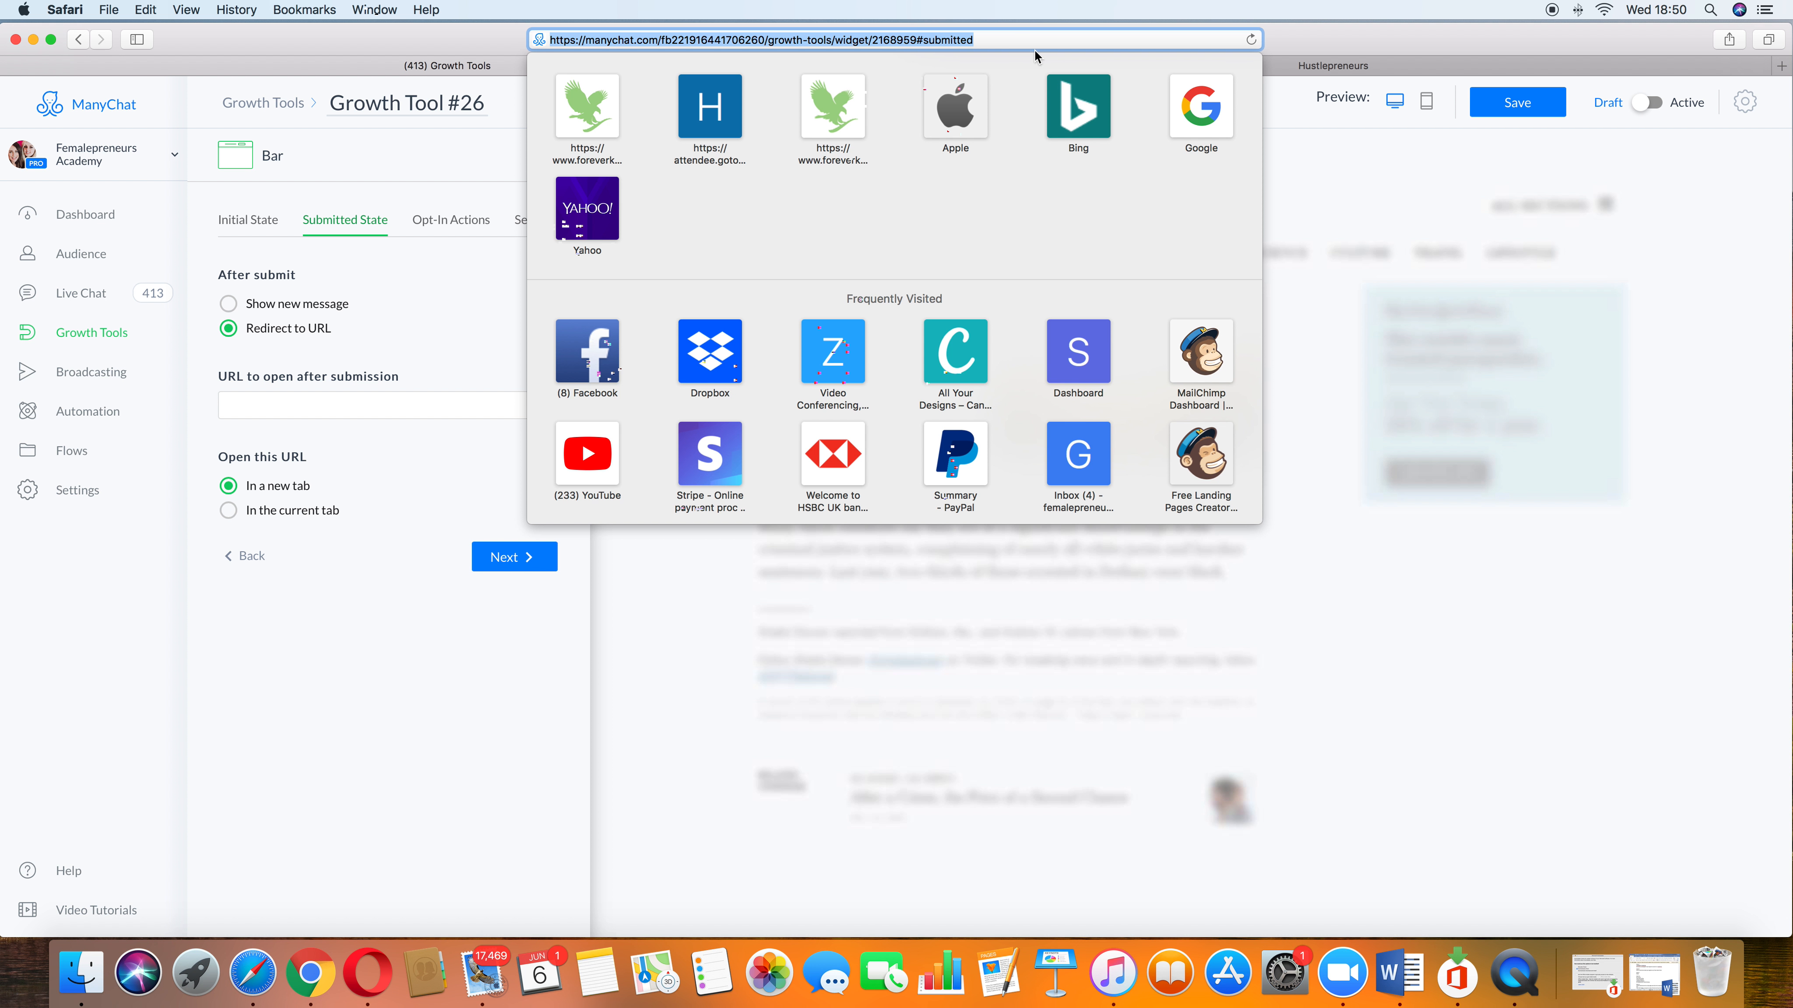
pyautogui.click(337, 406)
pyautogui.click(339, 408)
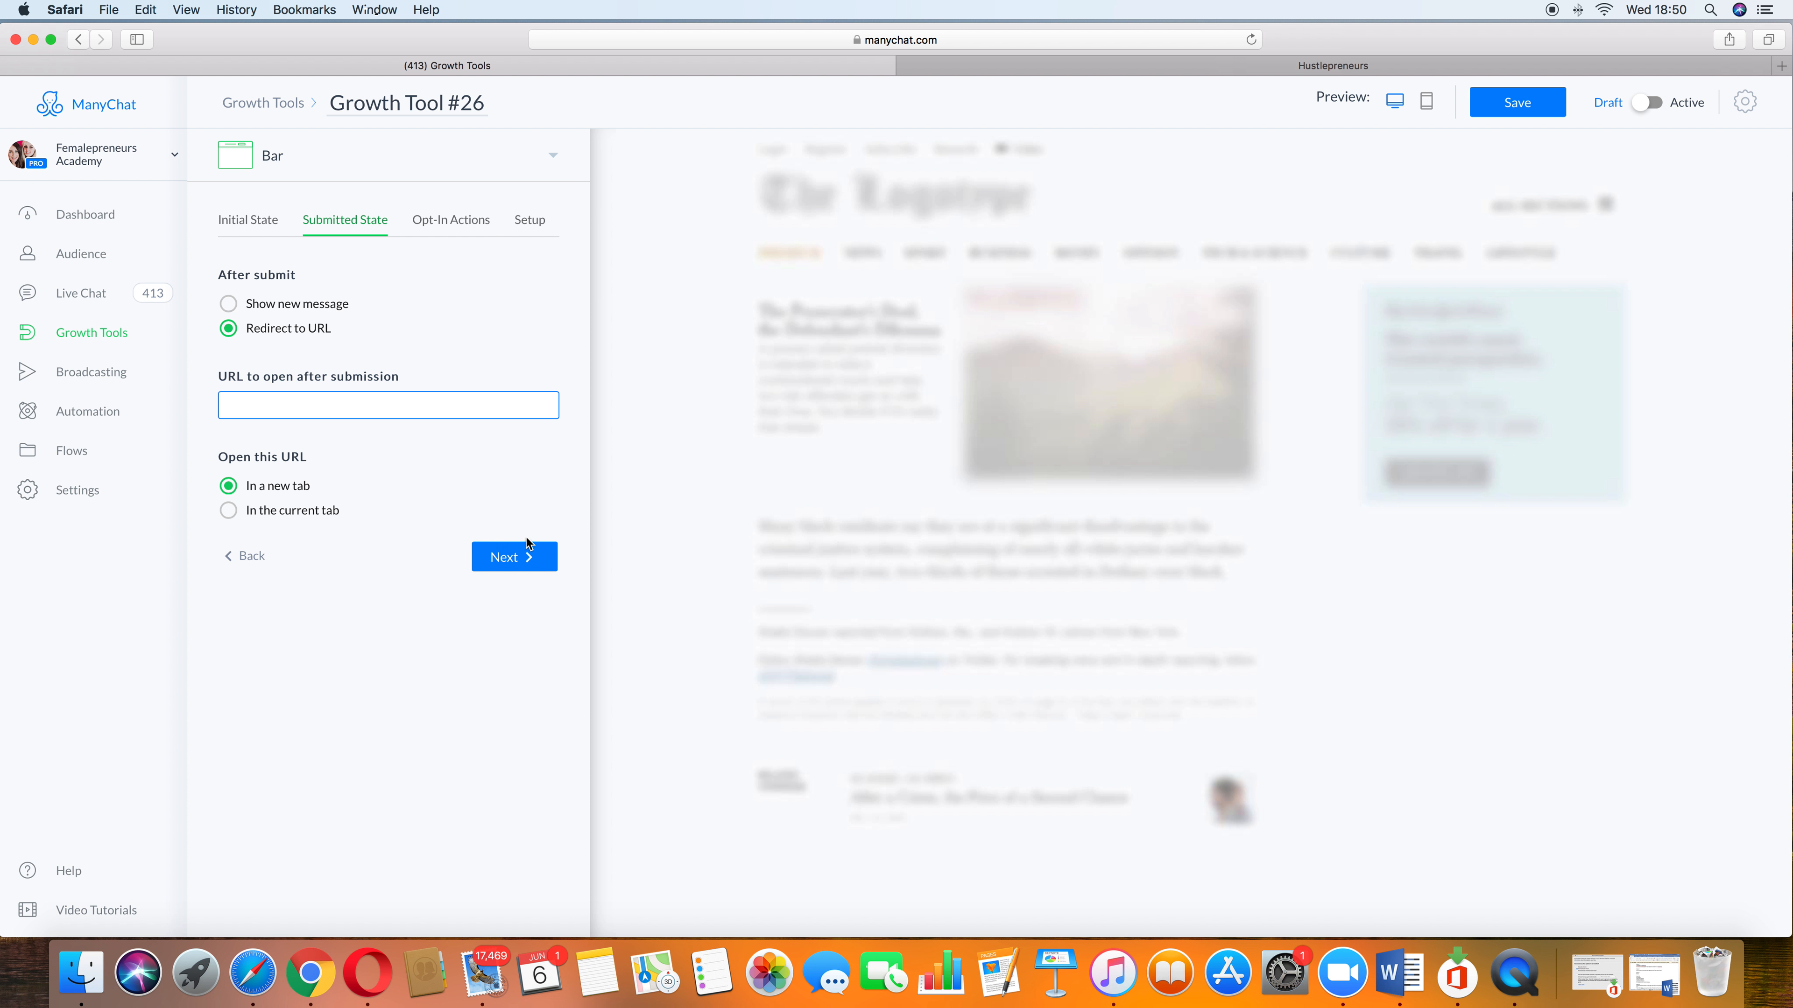
pyautogui.click(229, 305)
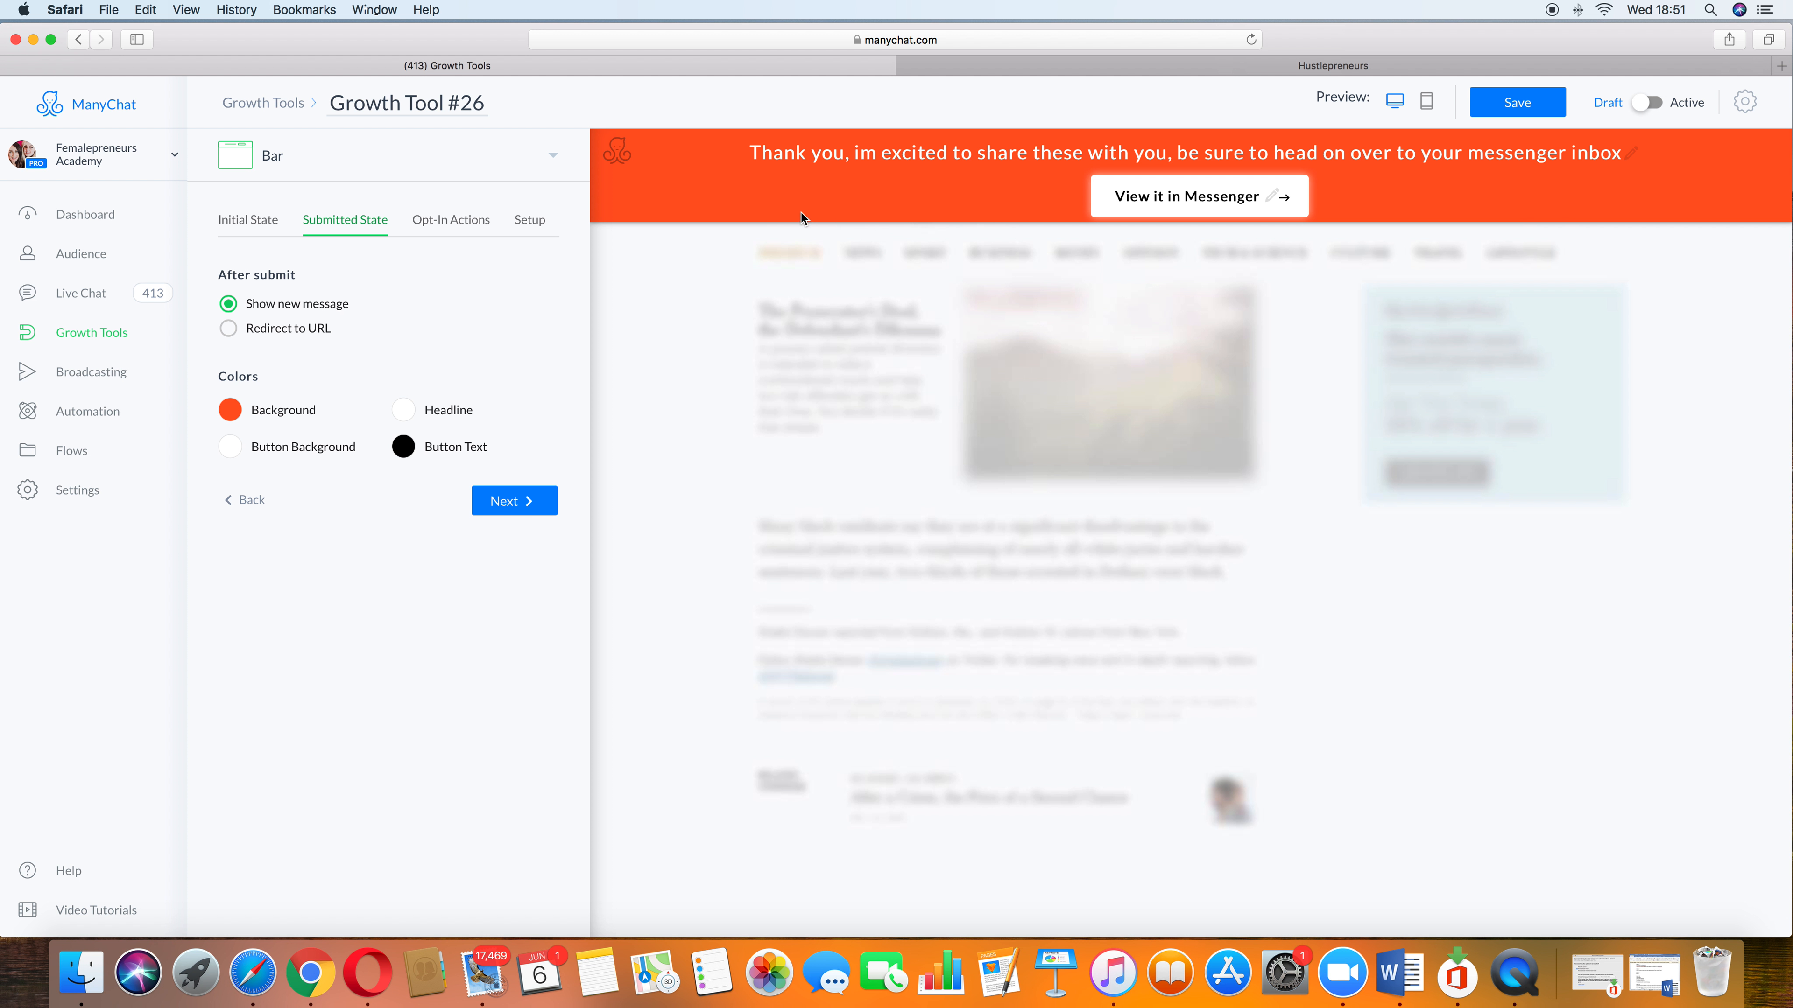
pyautogui.click(230, 329)
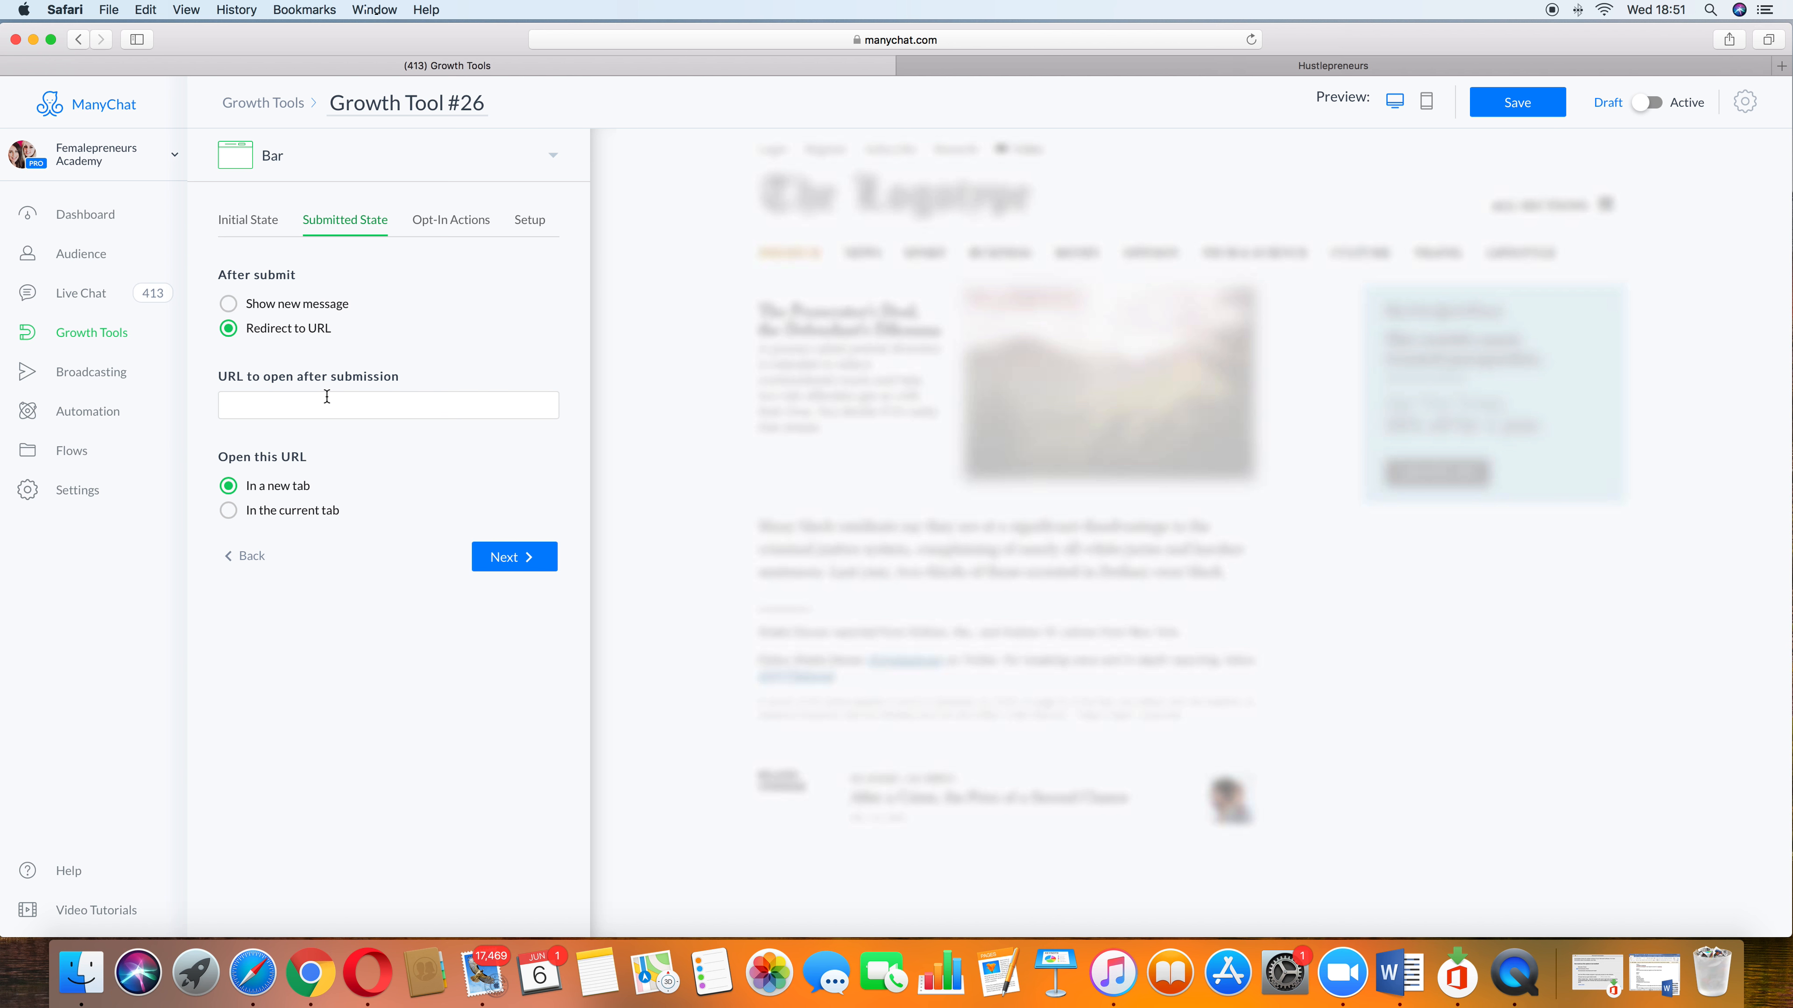
pyautogui.click(230, 304)
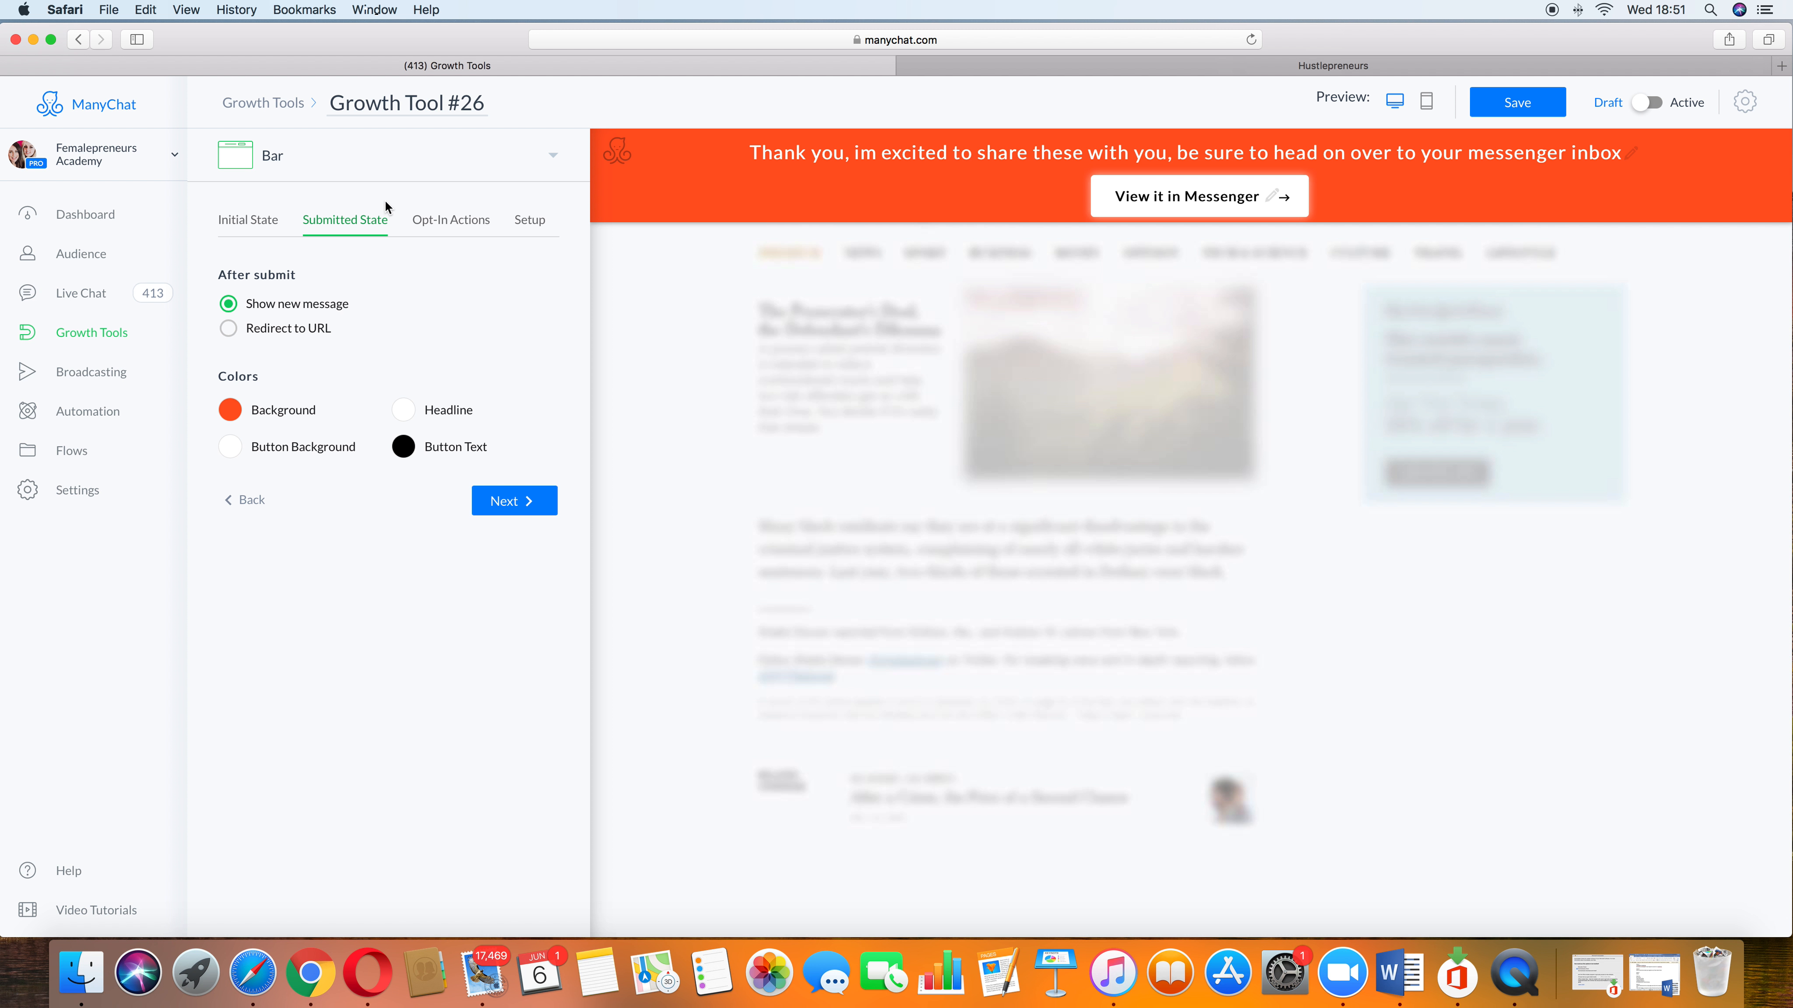
# Step: Go to the Opt-In Actions and browse the flows available for replacing the opt-in message
pyautogui.click(540, 494)
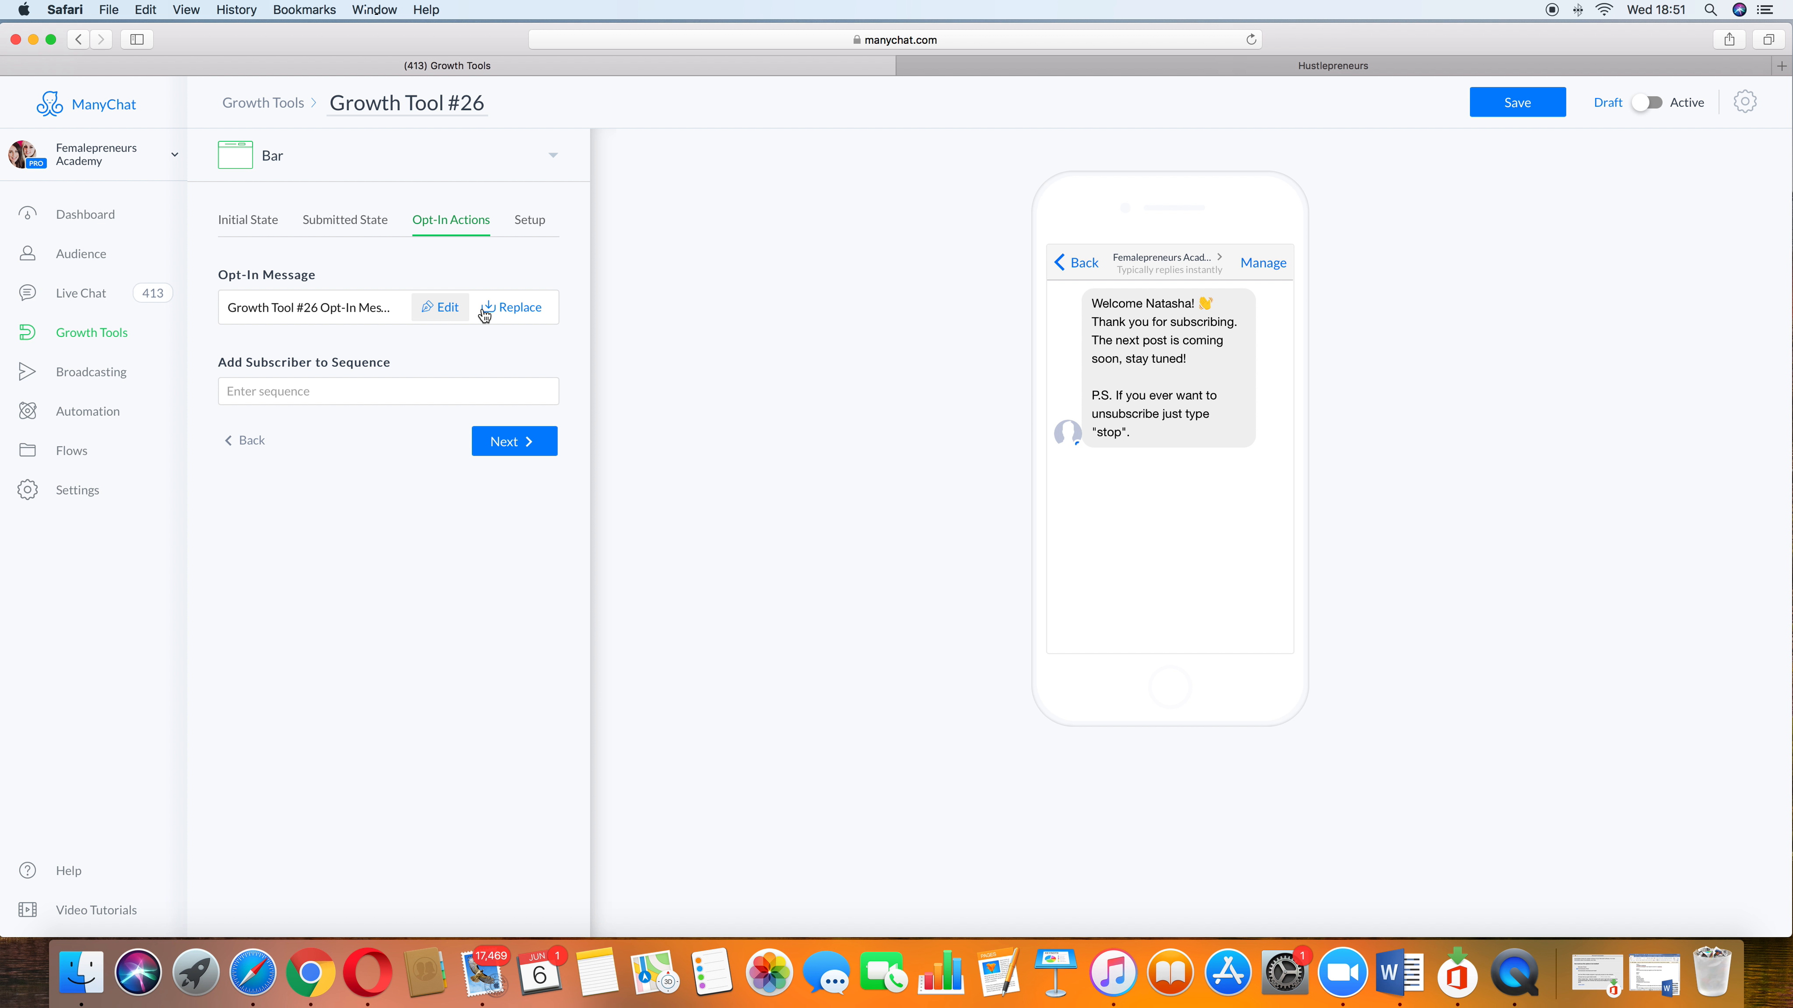
pyautogui.click(524, 317)
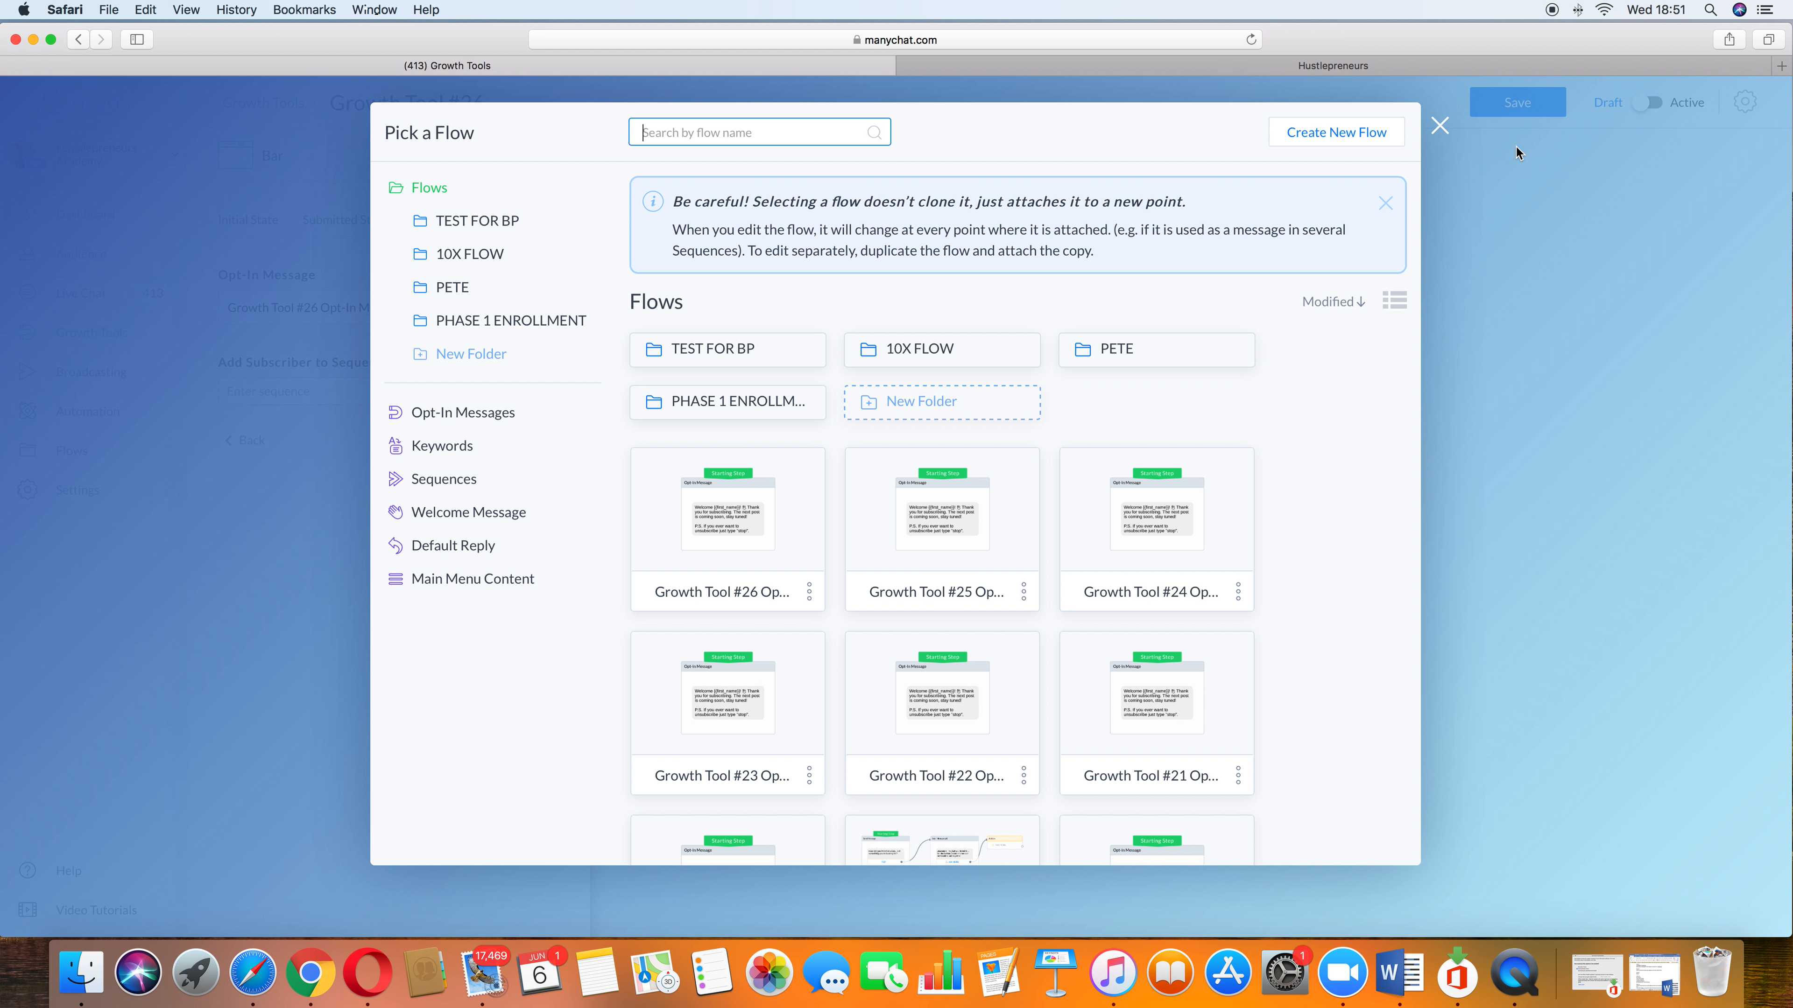
pyautogui.click(1438, 127)
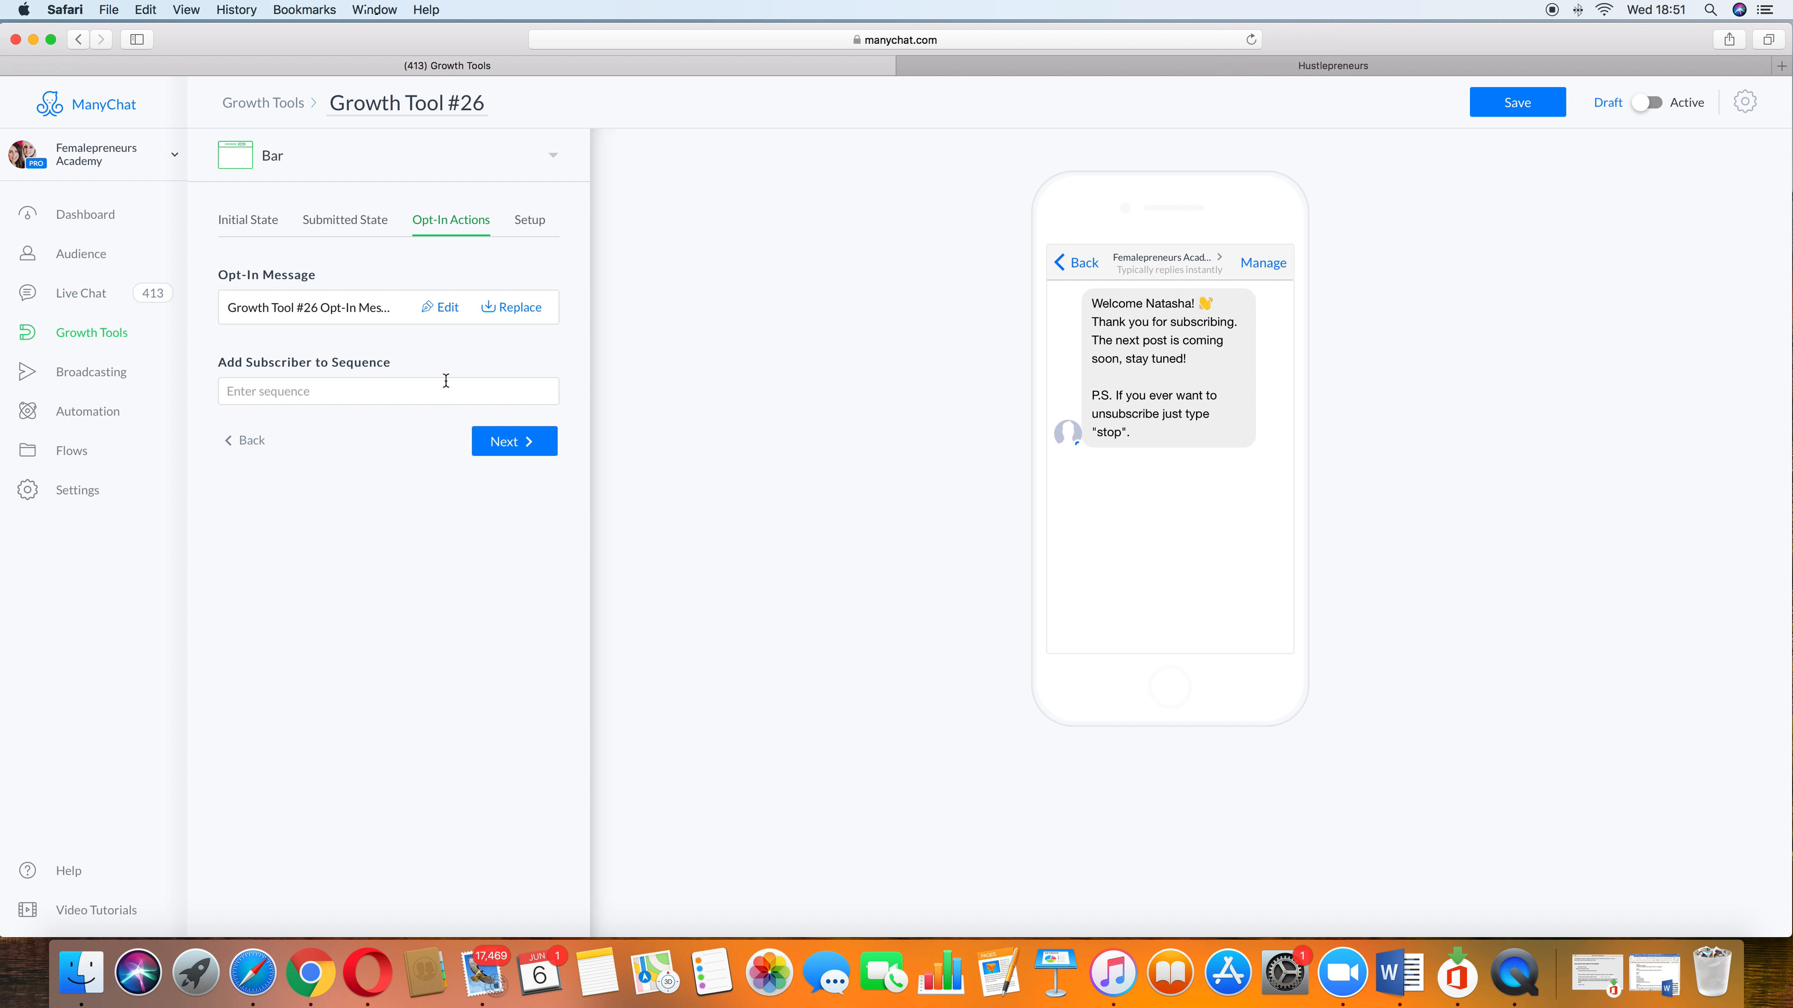
# Step: Open the opt-in message for editing, discarding unsaved changes, and delete the thank-you text after the welcome line
pyautogui.click(437, 311)
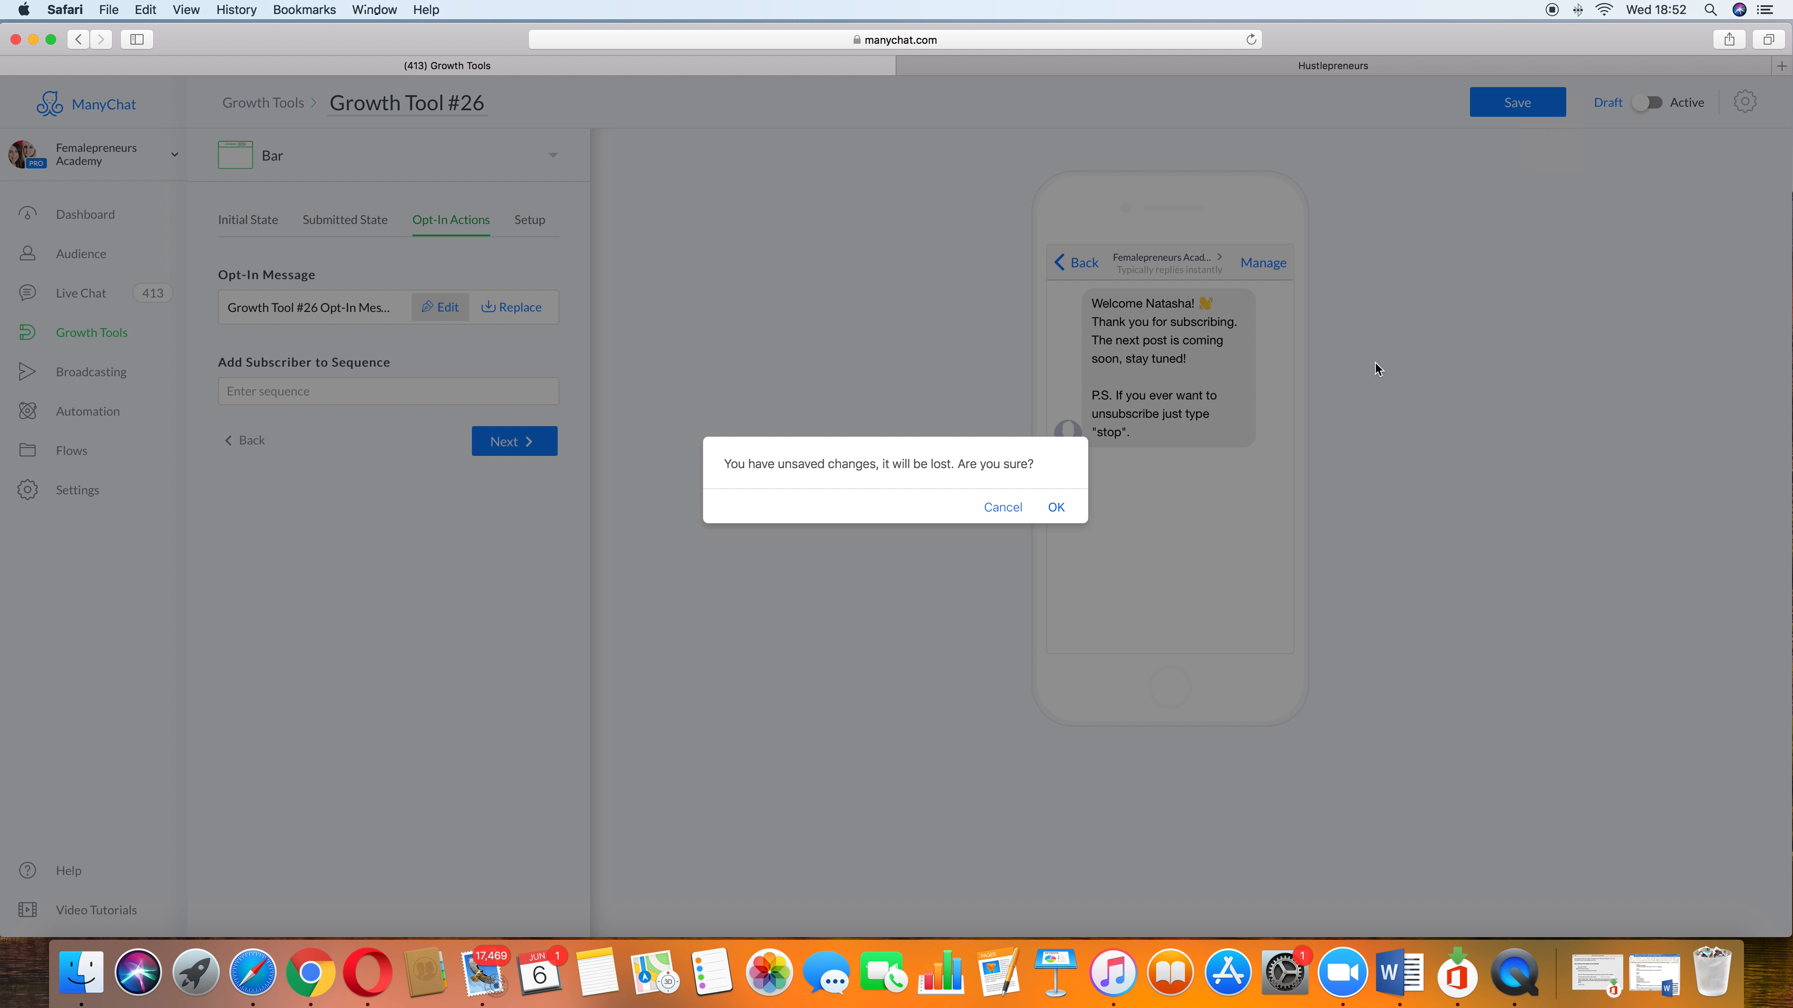
pyautogui.click(1046, 509)
pyautogui.click(439, 306)
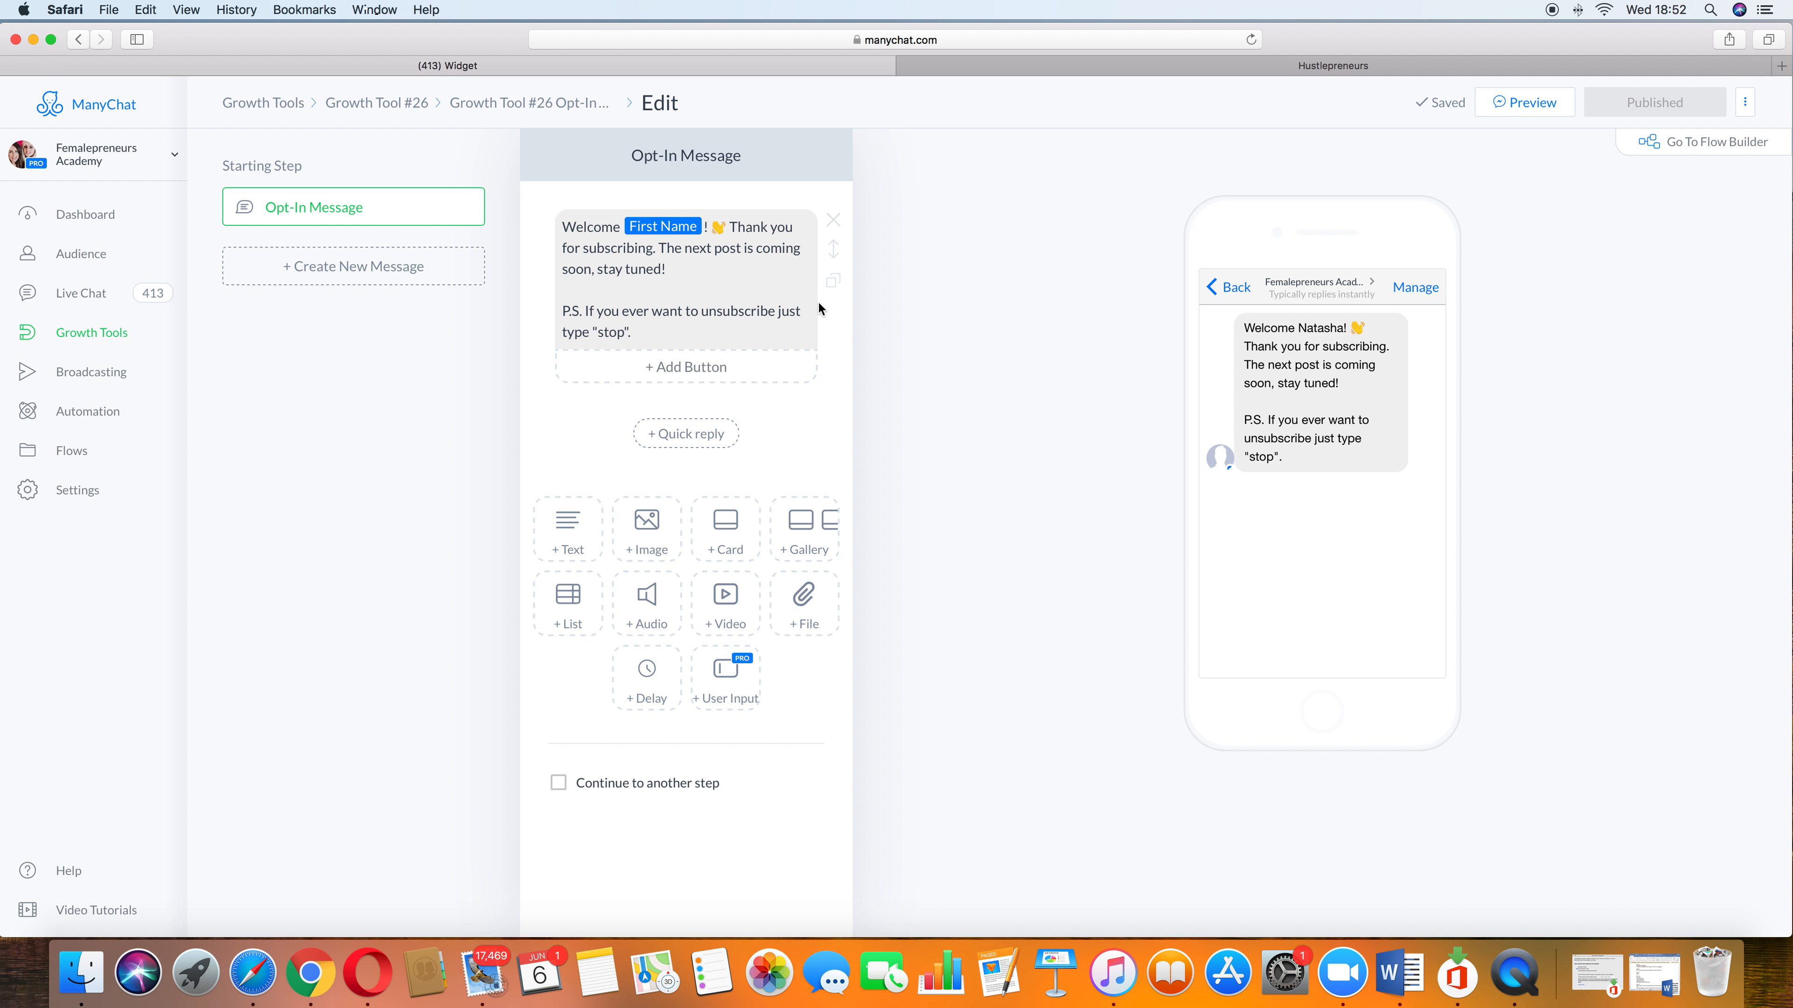
pyautogui.moveTo(730, 227); pyautogui.dragTo(782, 274)
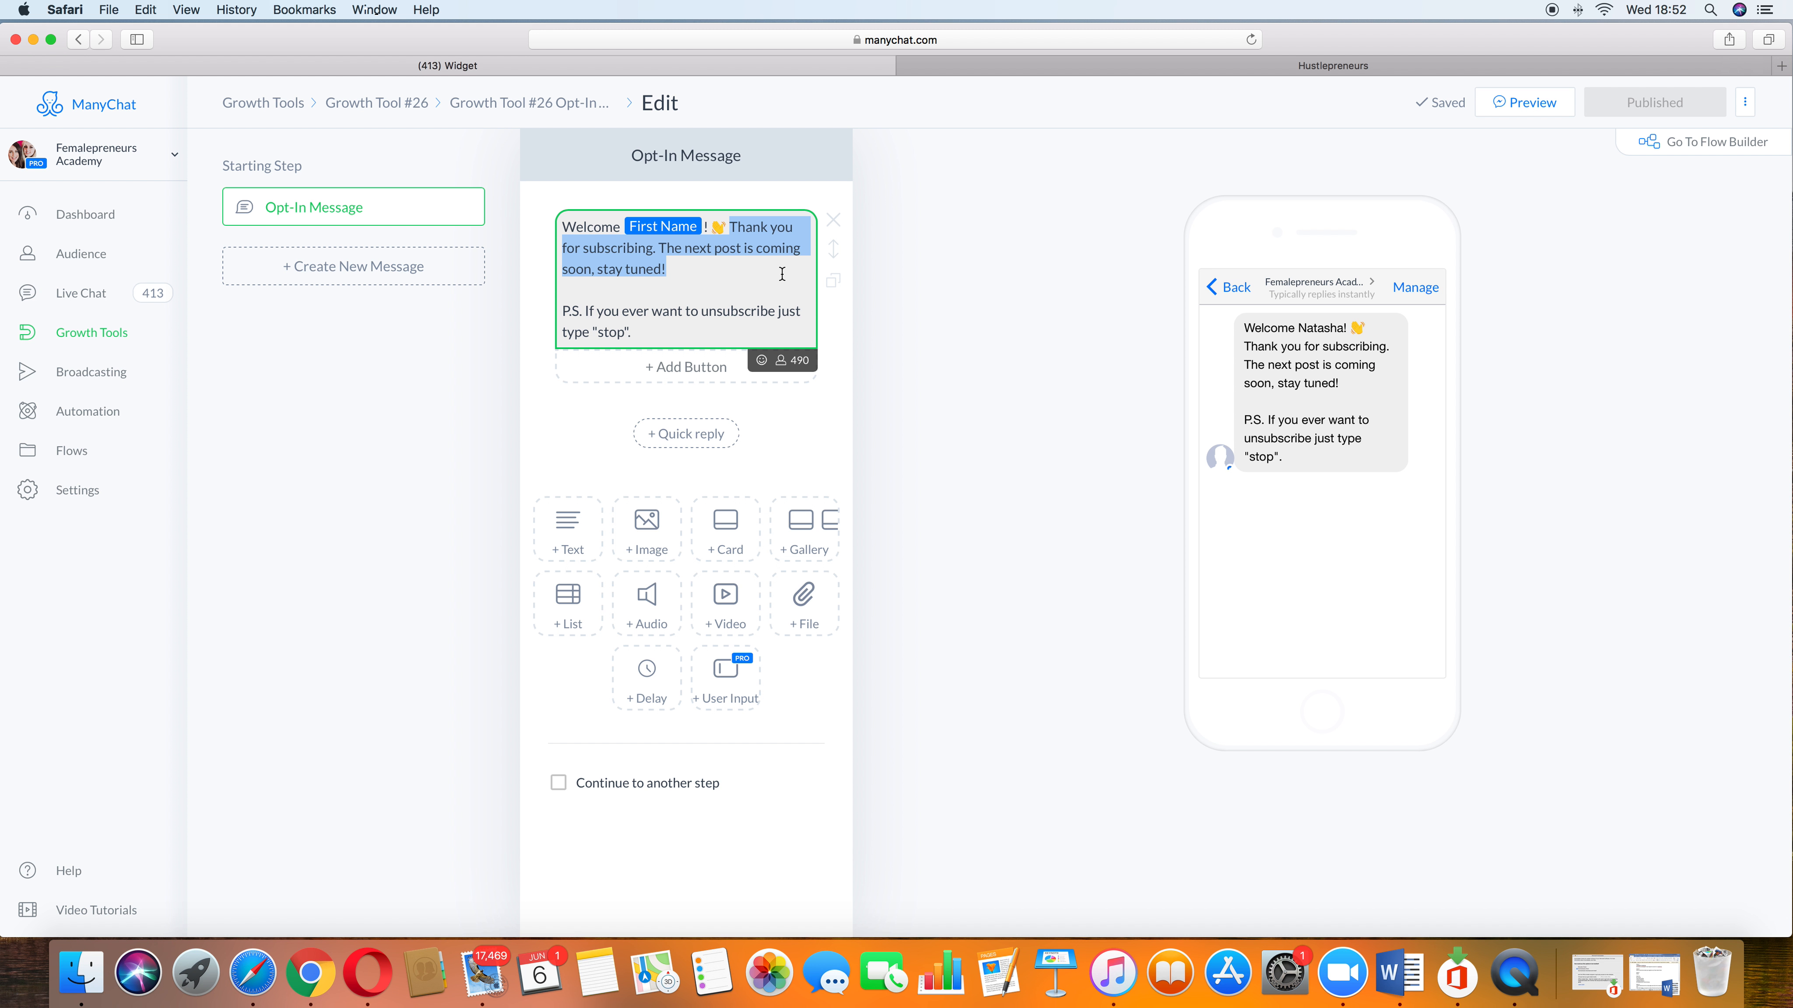
pyautogui.press('BackSpace')
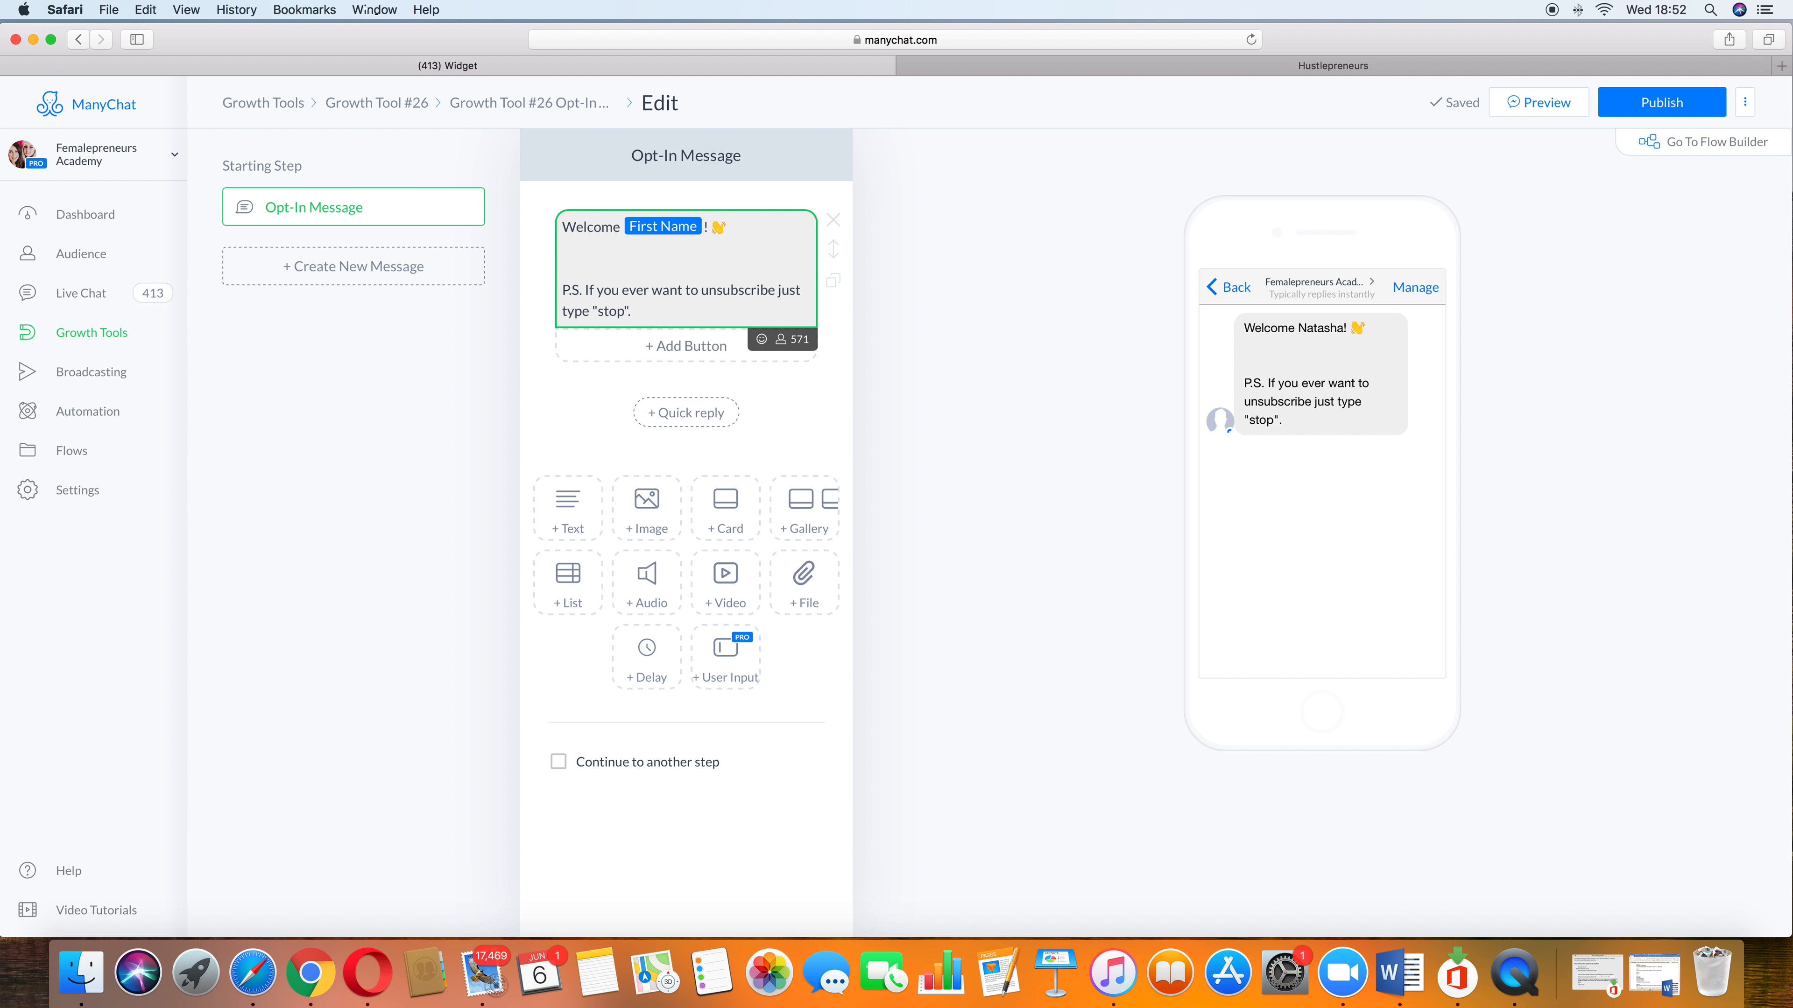
# Step: Browse the user fields available for inserting into the message text
pyautogui.click(782, 342)
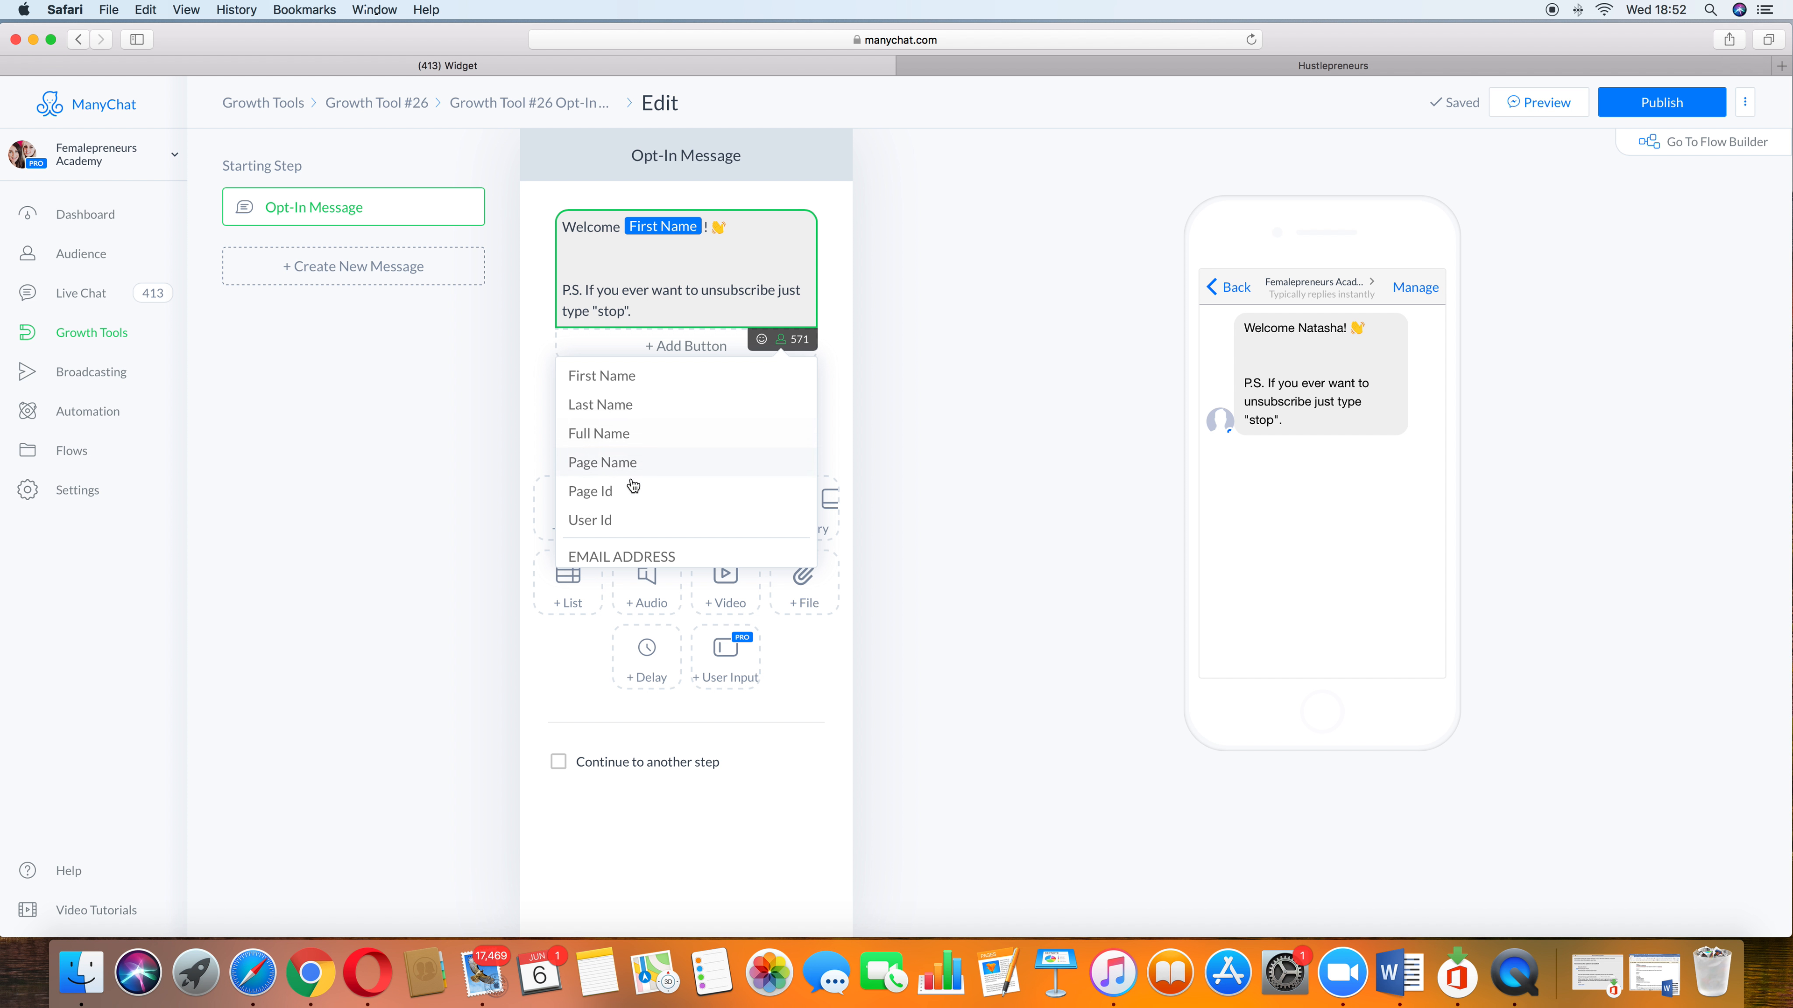
pyautogui.scroll(-2, 657, 514)
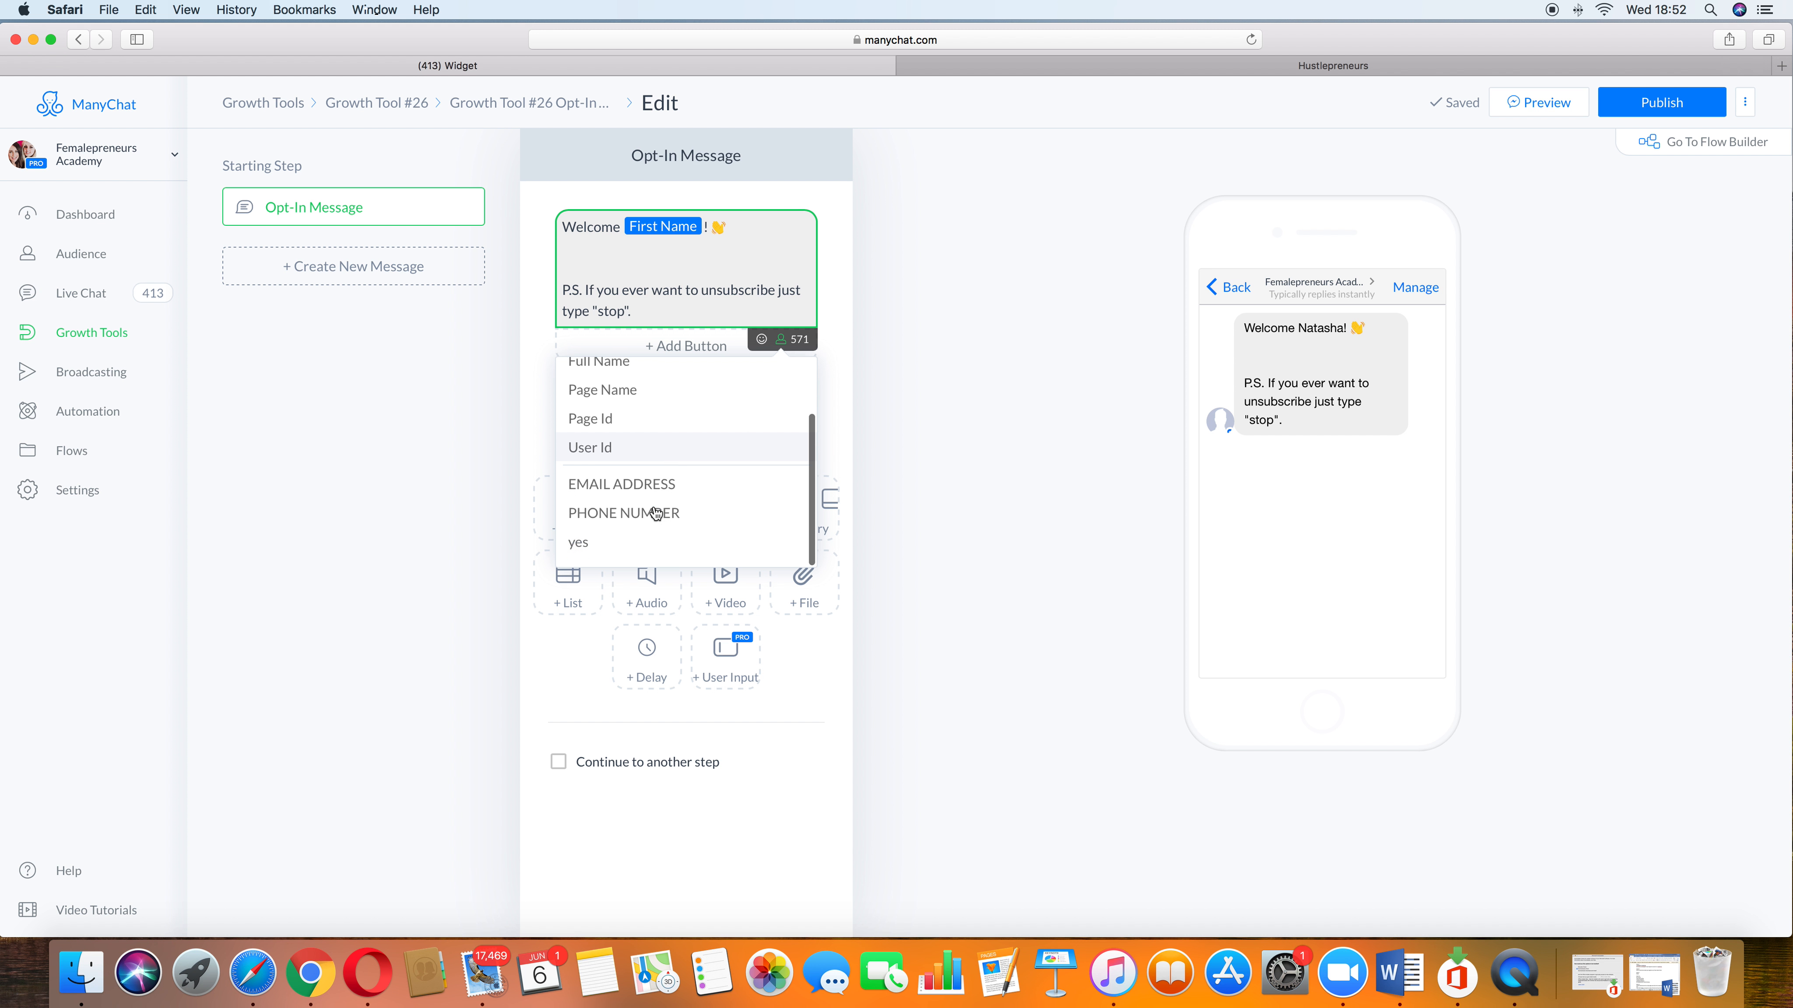
pyautogui.click(942, 502)
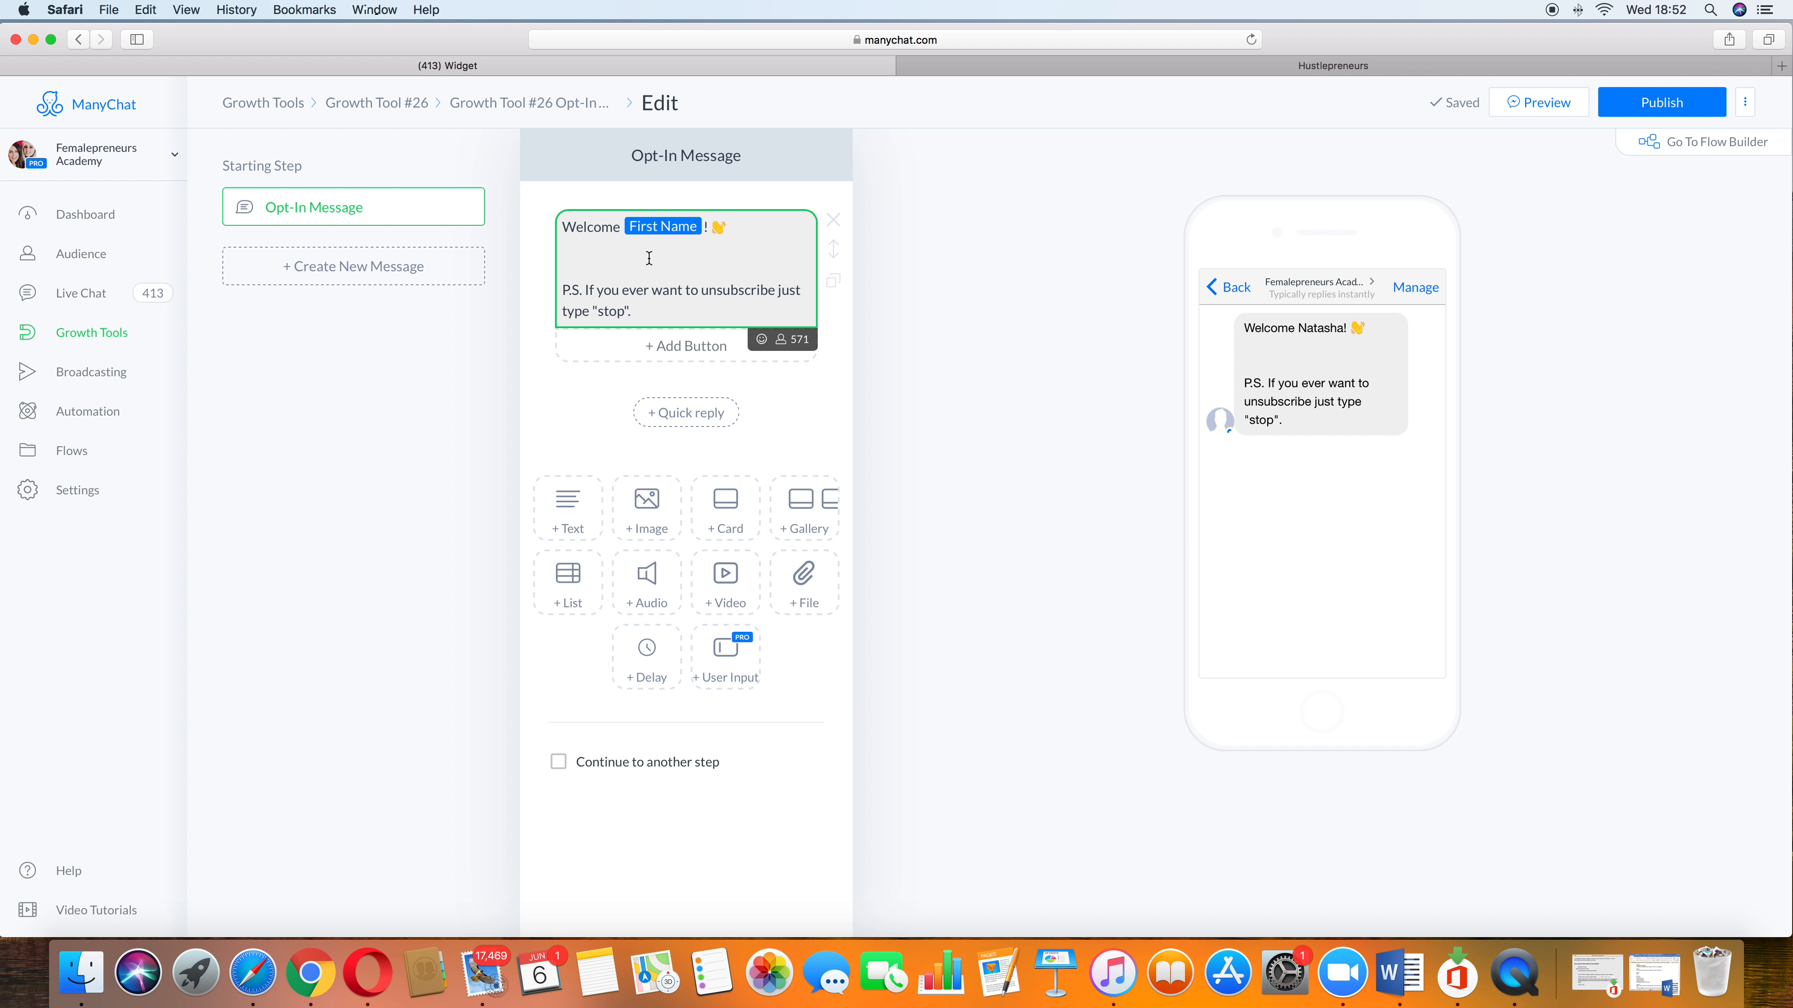
# Step: Write "Im so excited to share this with you", "you are about to learn...." and "click the link below to access it." on separate lines
pyautogui.write('Im so excited to share th')
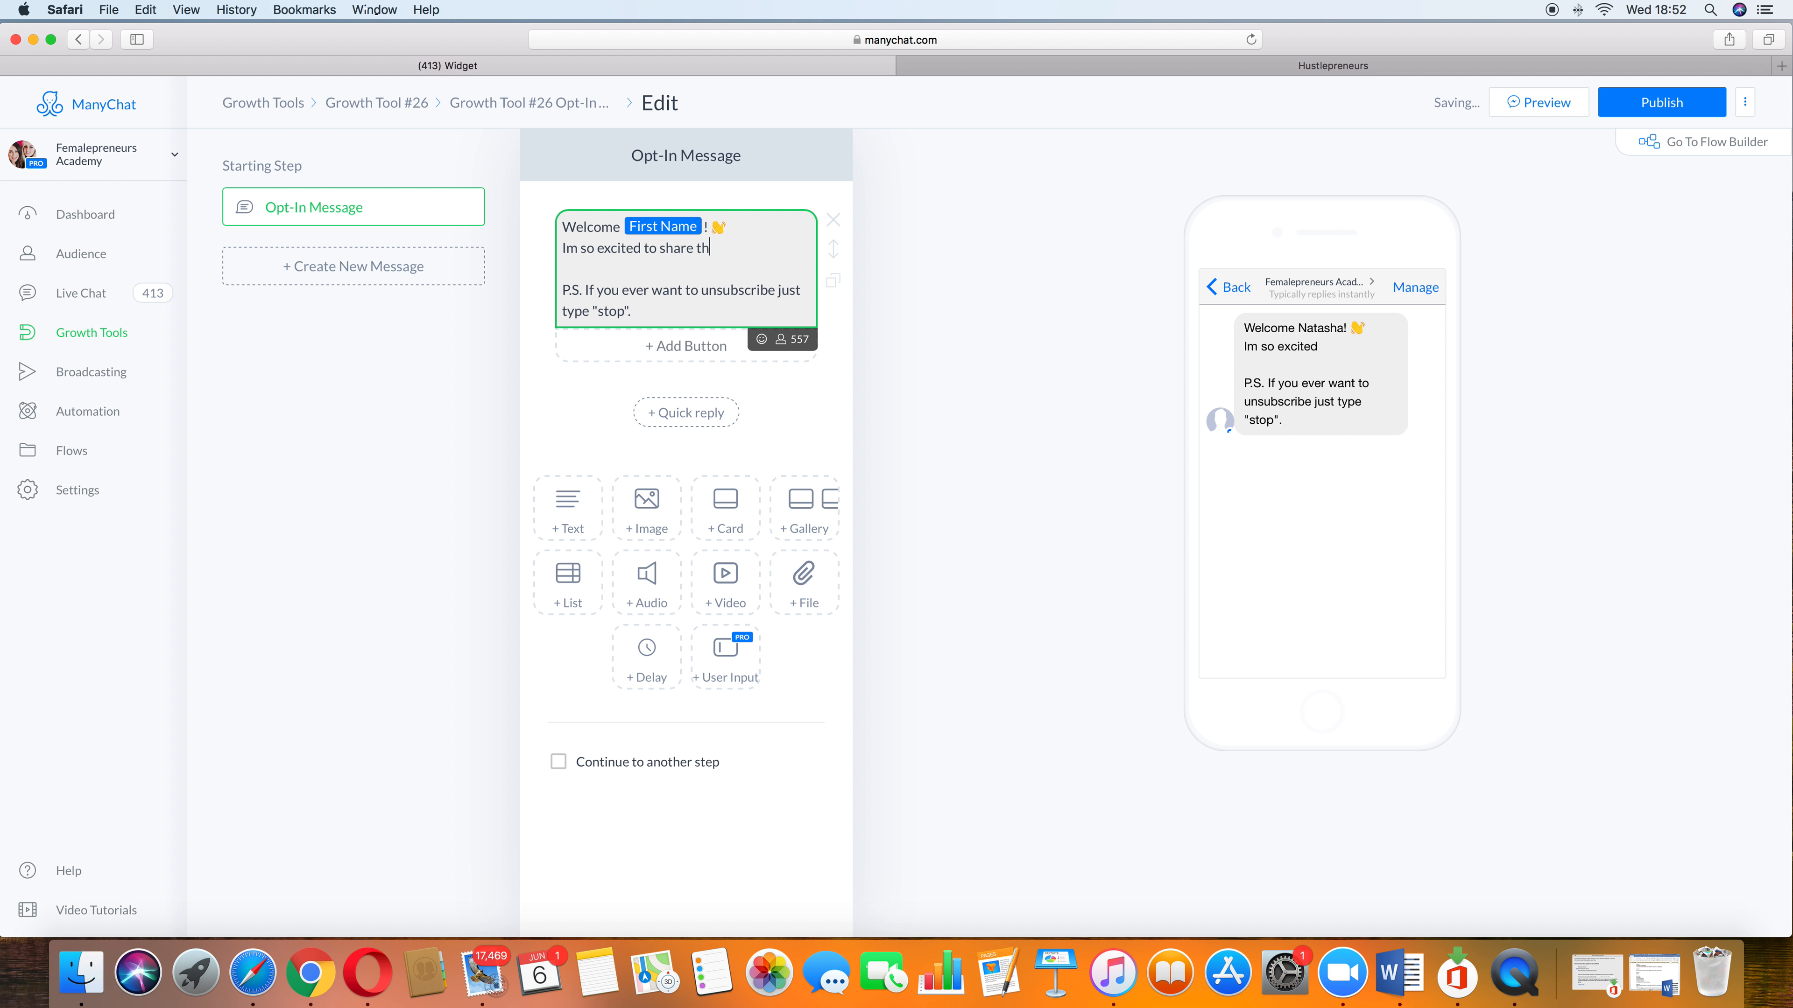
pyautogui.write('is with you')
pyautogui.press('Return')
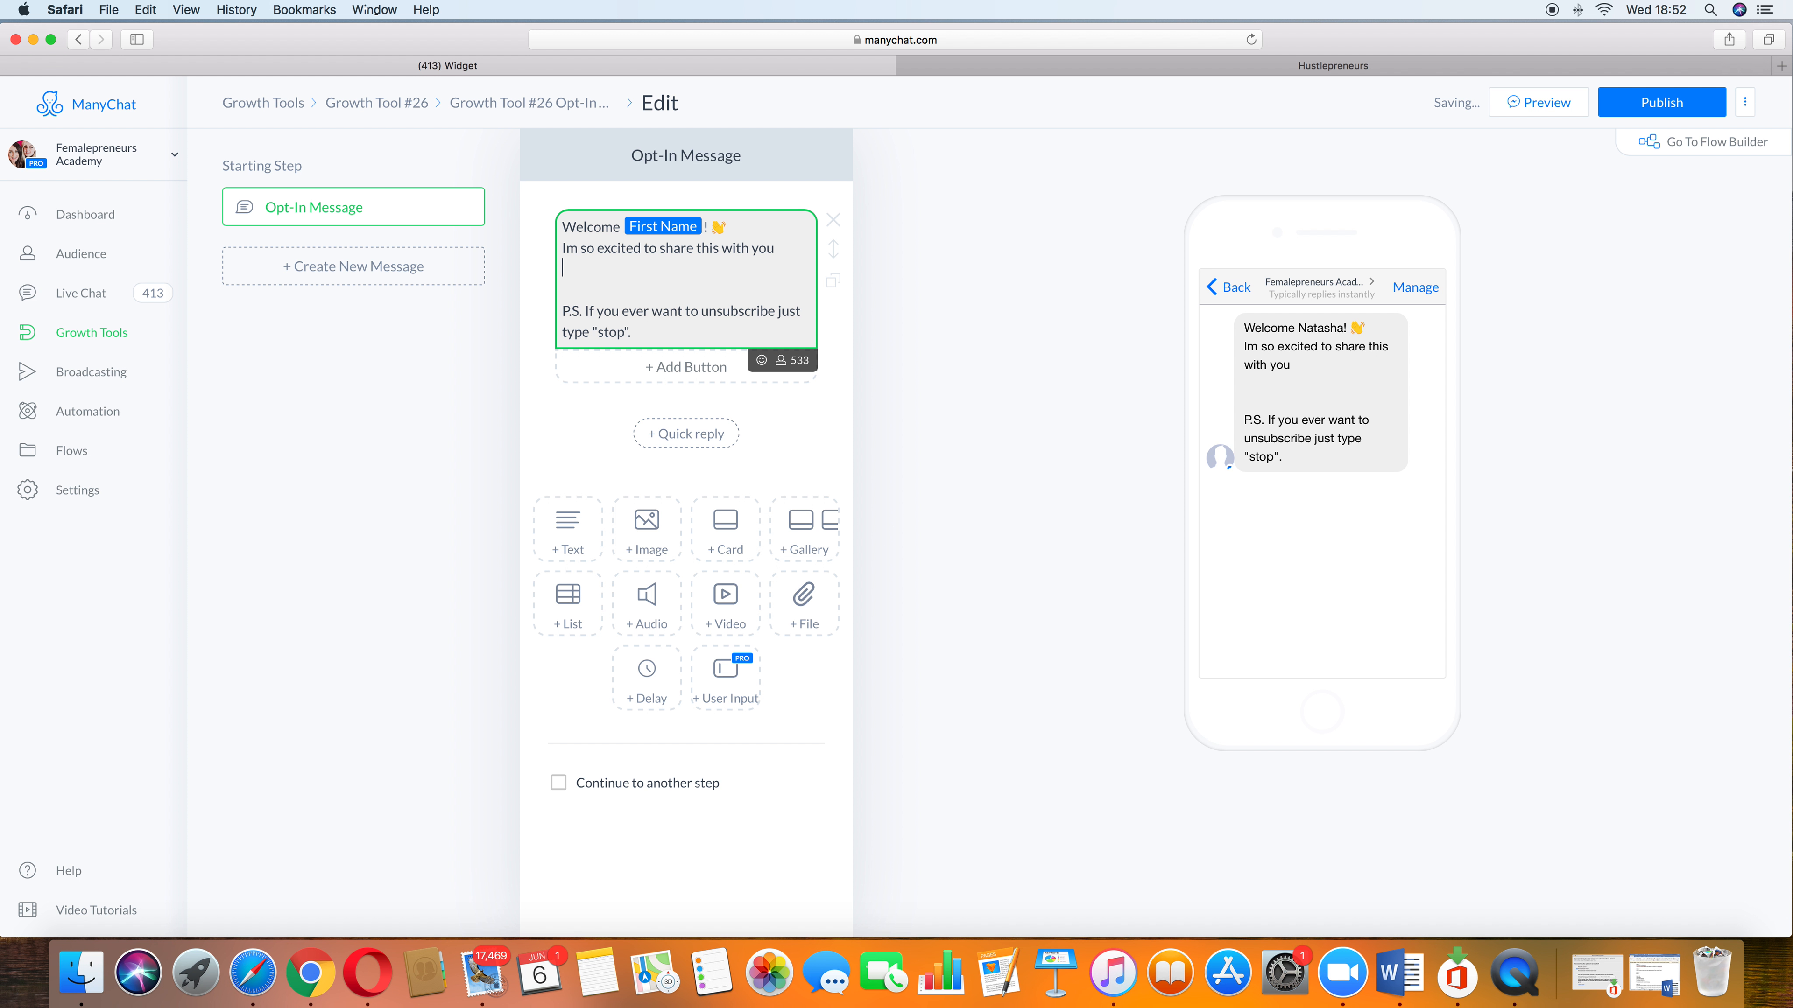
pyautogui.write('you are about to learn....')
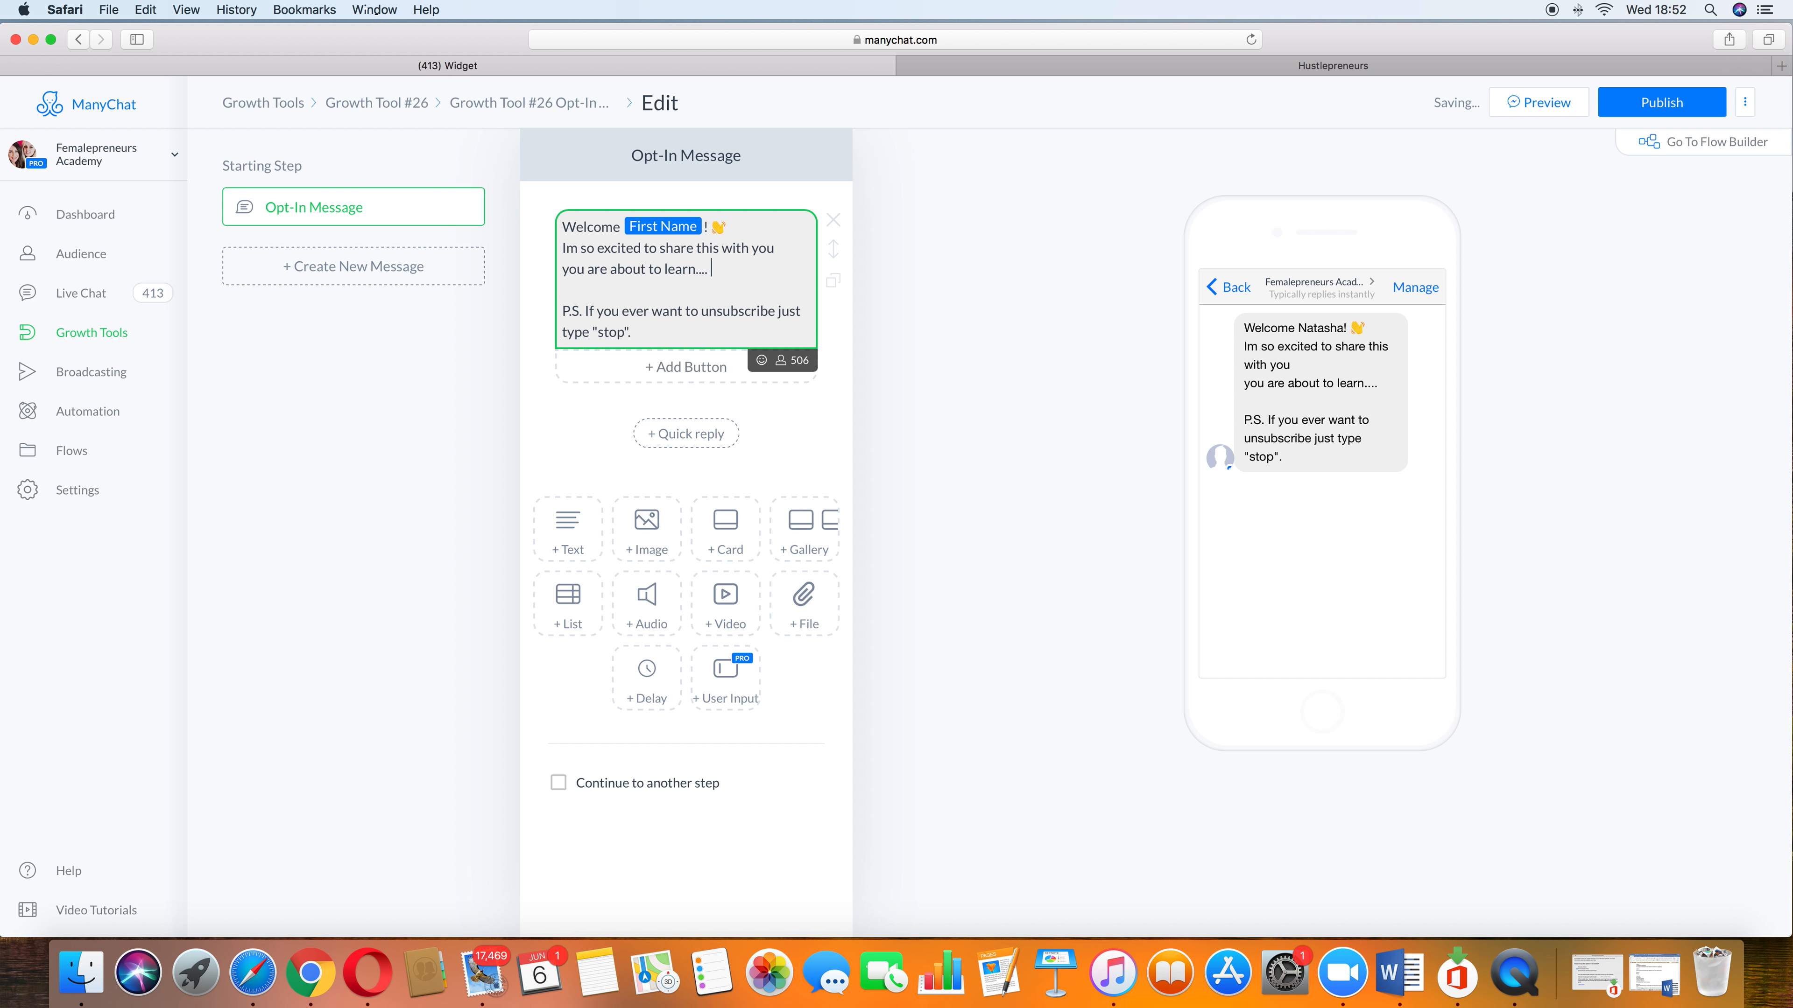
pyautogui.press('Return')
pyautogui.write('click ')
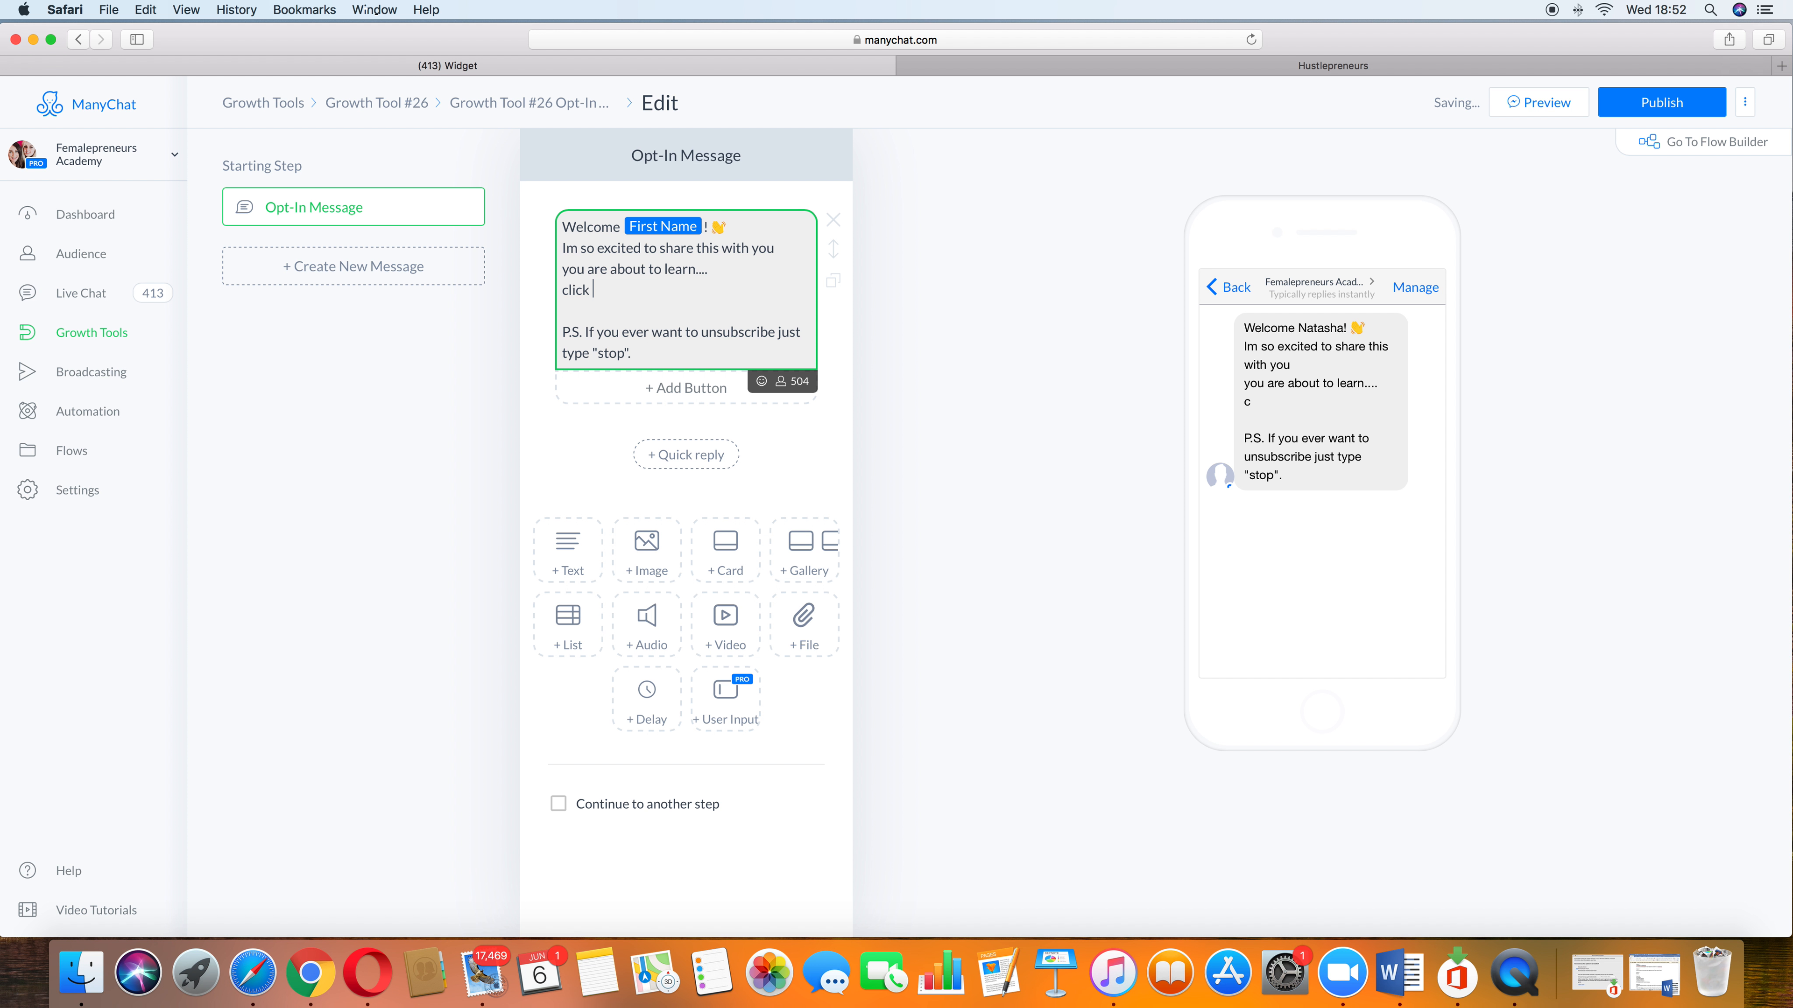
pyautogui.write('the link below to ')
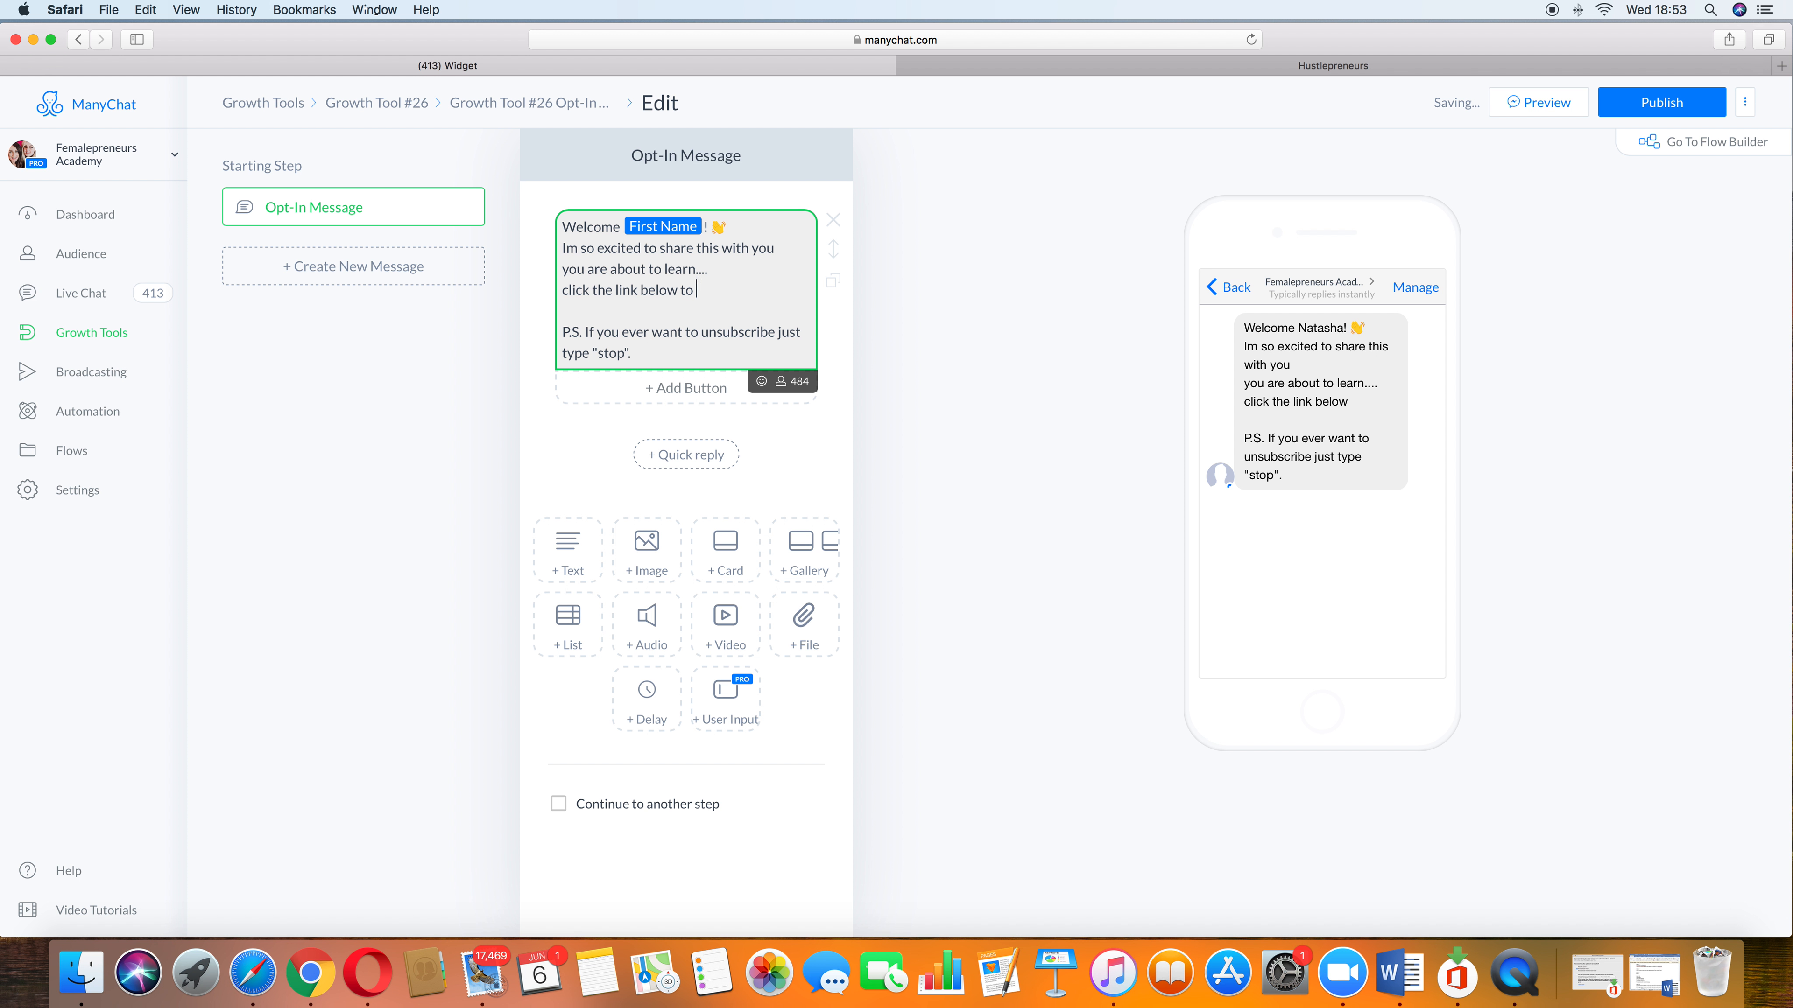
pyautogui.write('access it.')
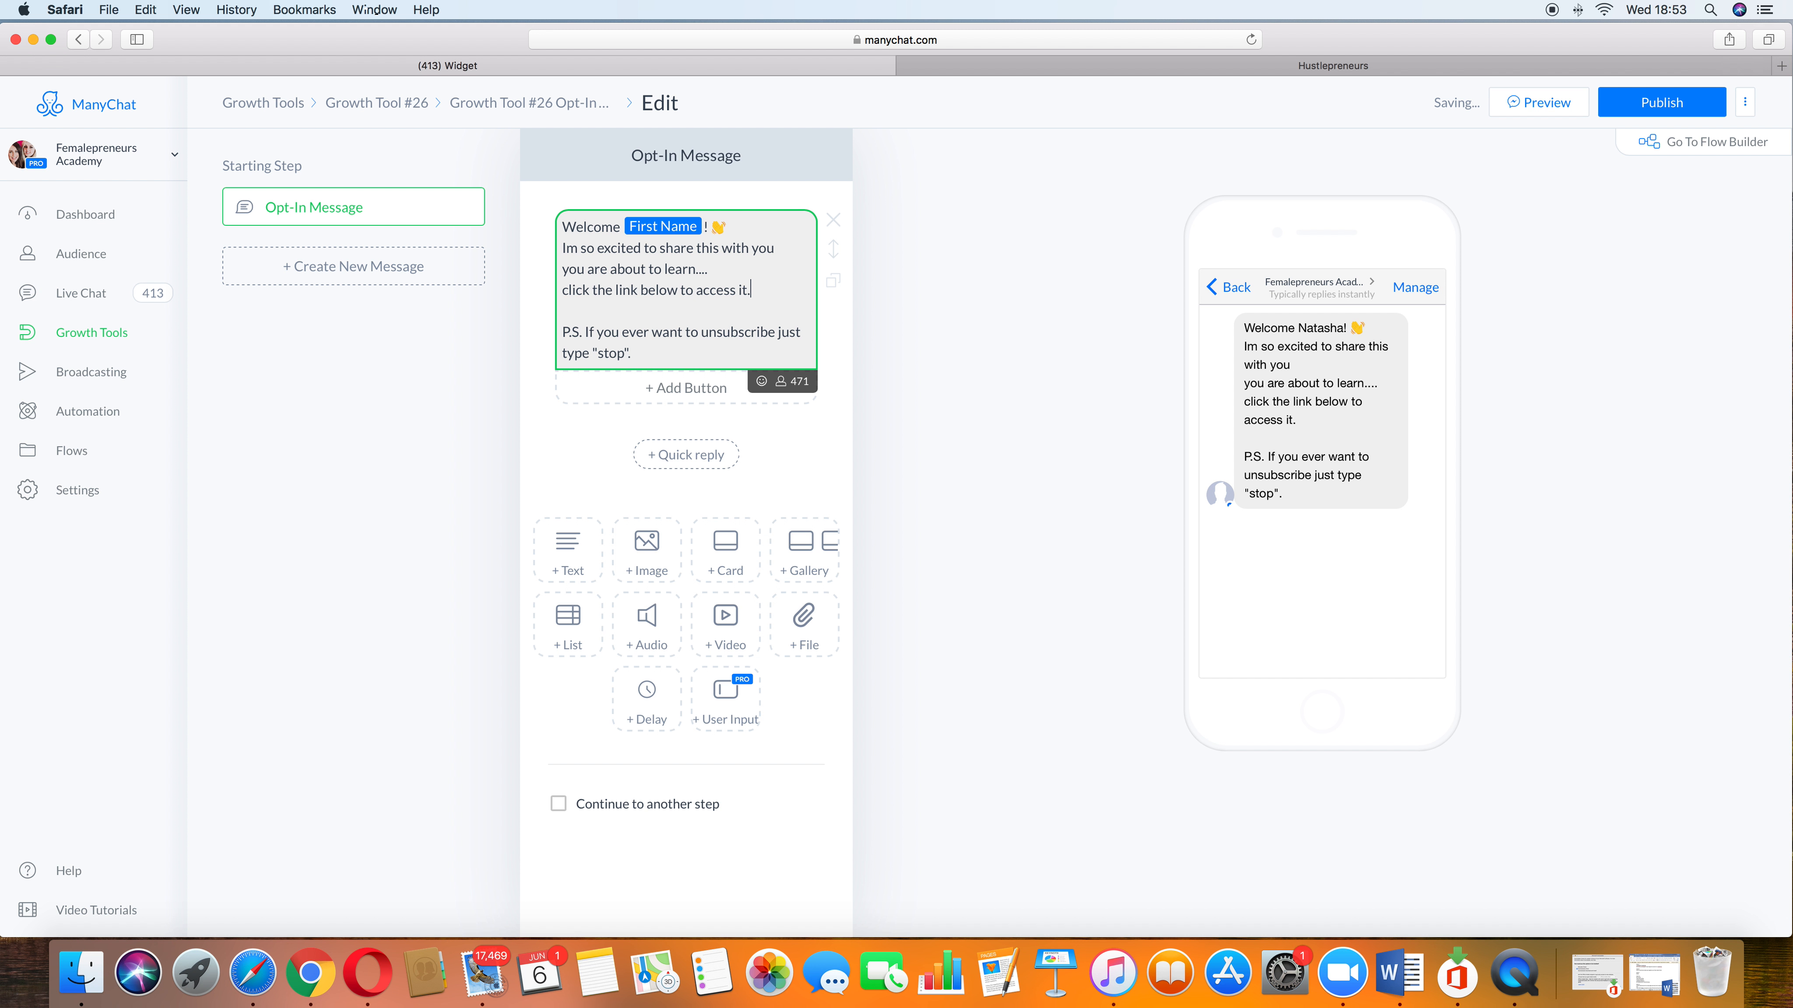
pyautogui.press('Return')
pyautogui.press('Return')
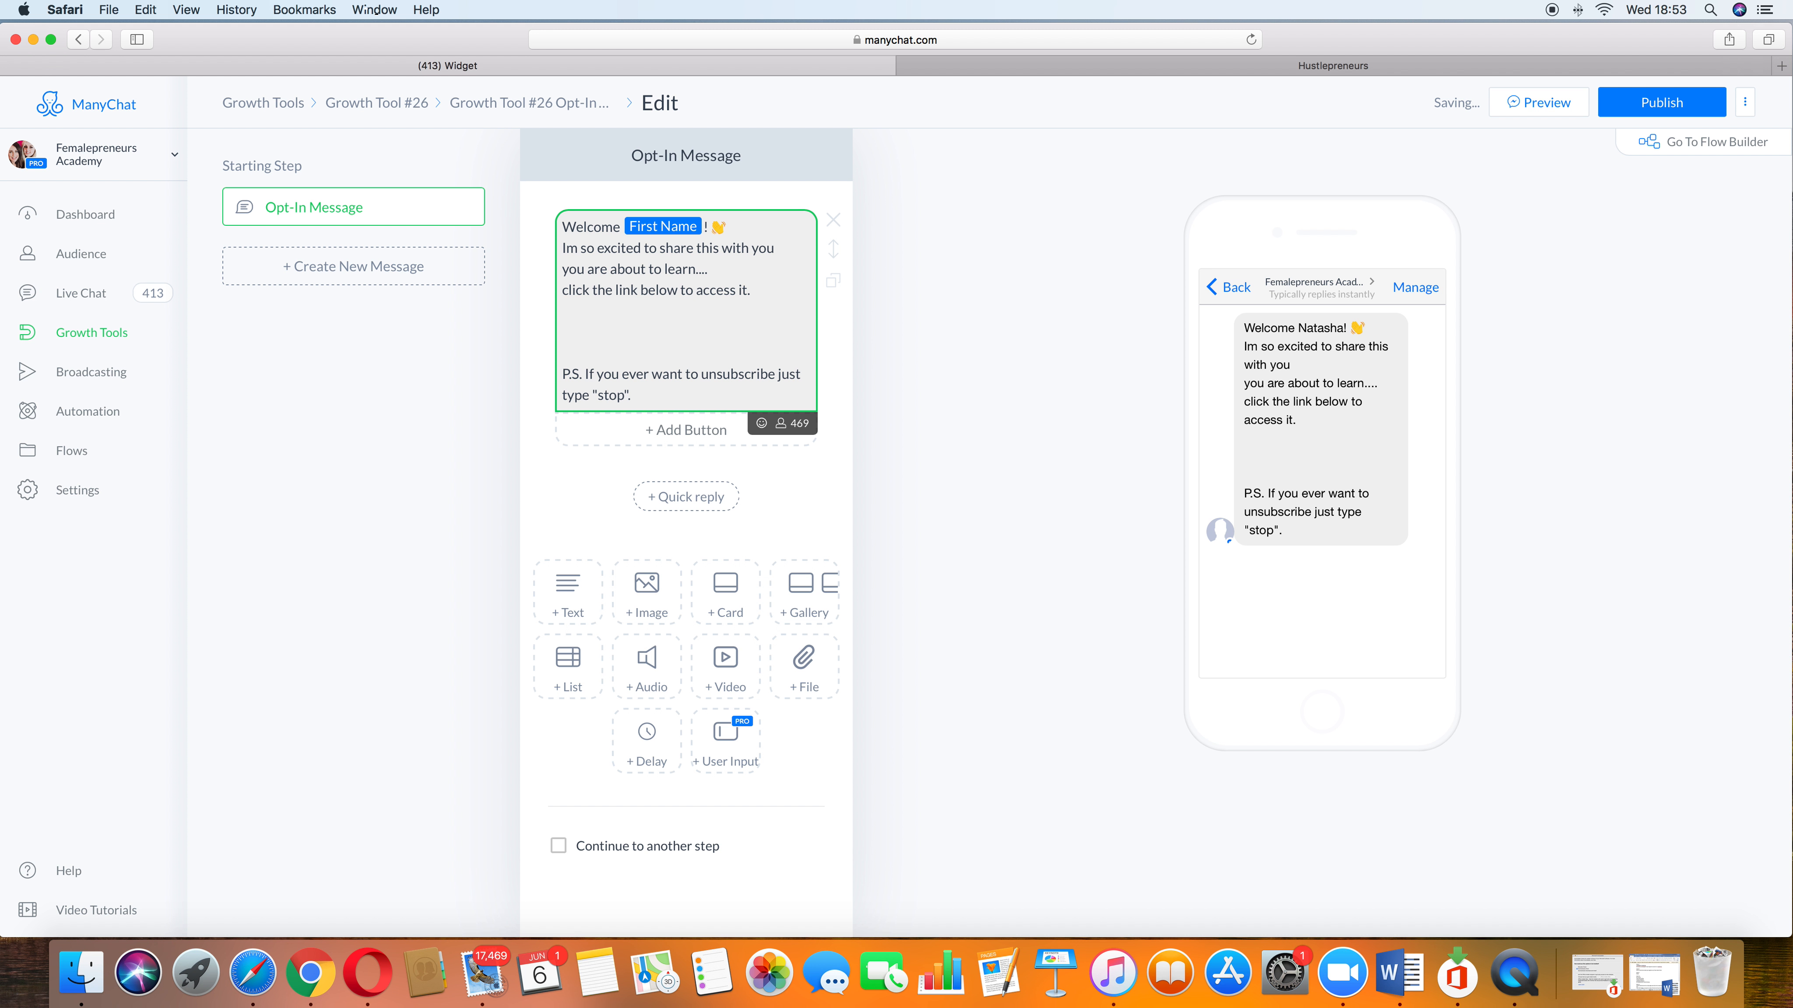
# Step: Add the line "I also have a free community where i share incredible value for" to the message
pyautogui.write('I also have a free commun')
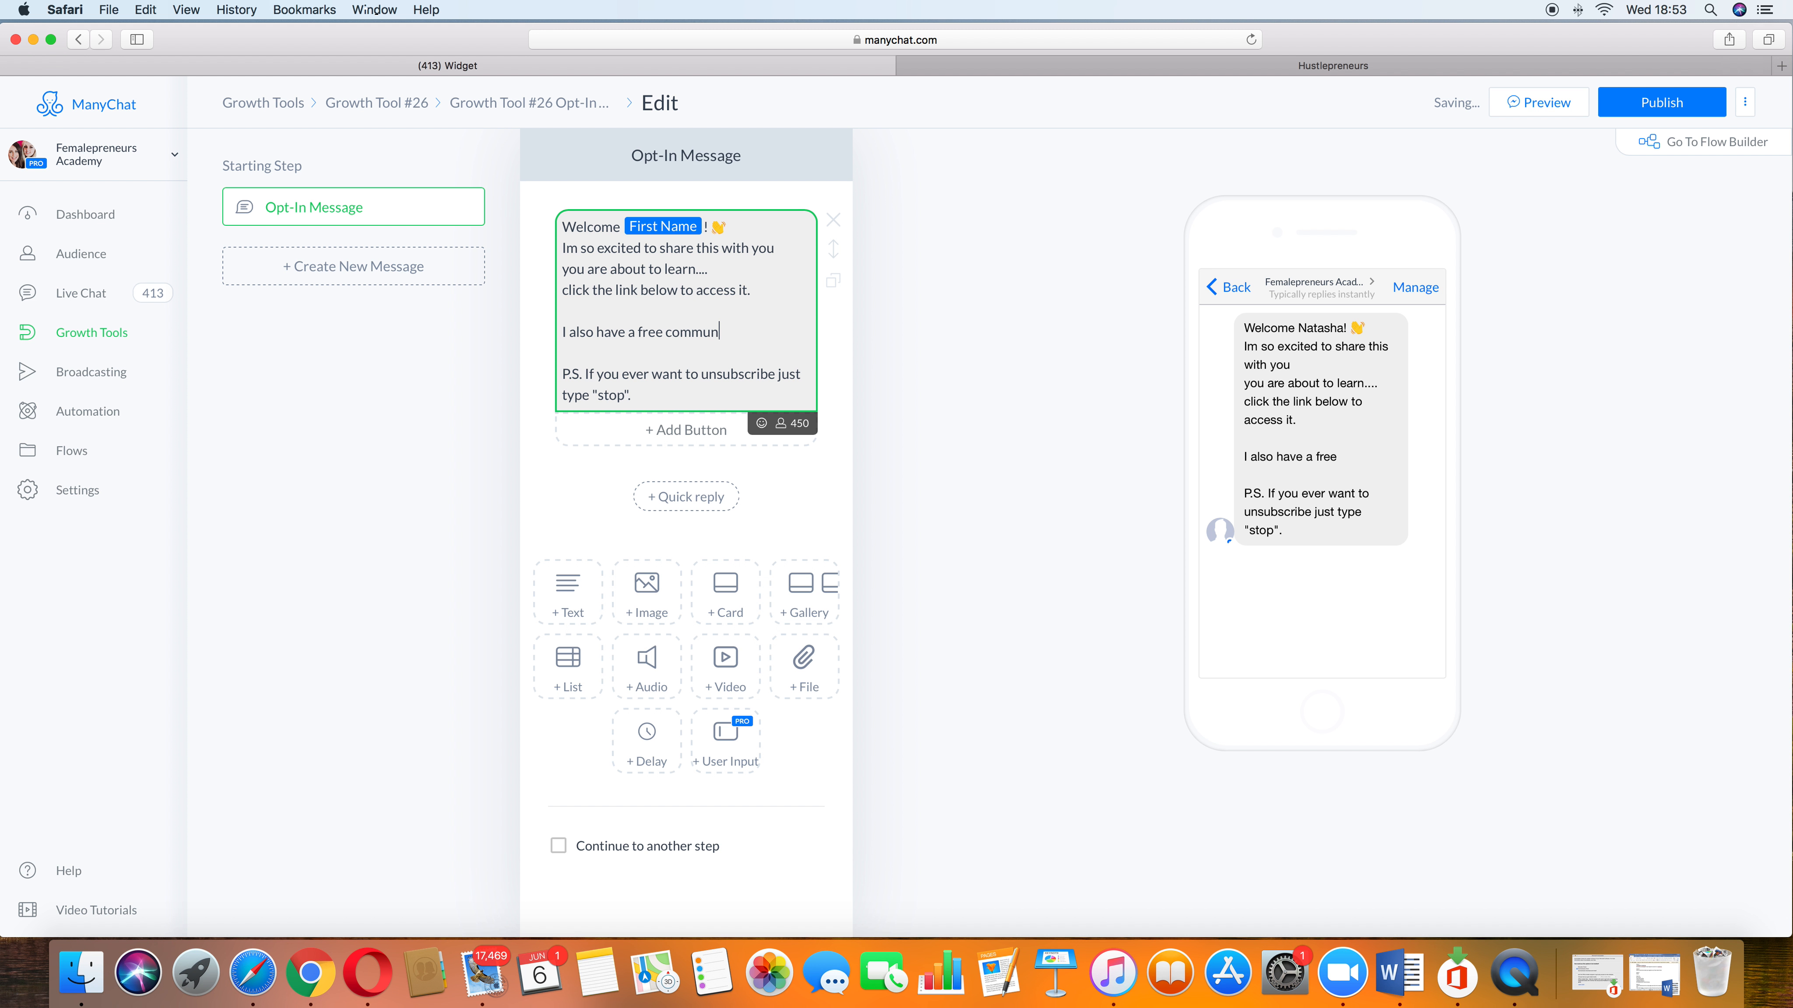
pyautogui.write('ity where i share incr')
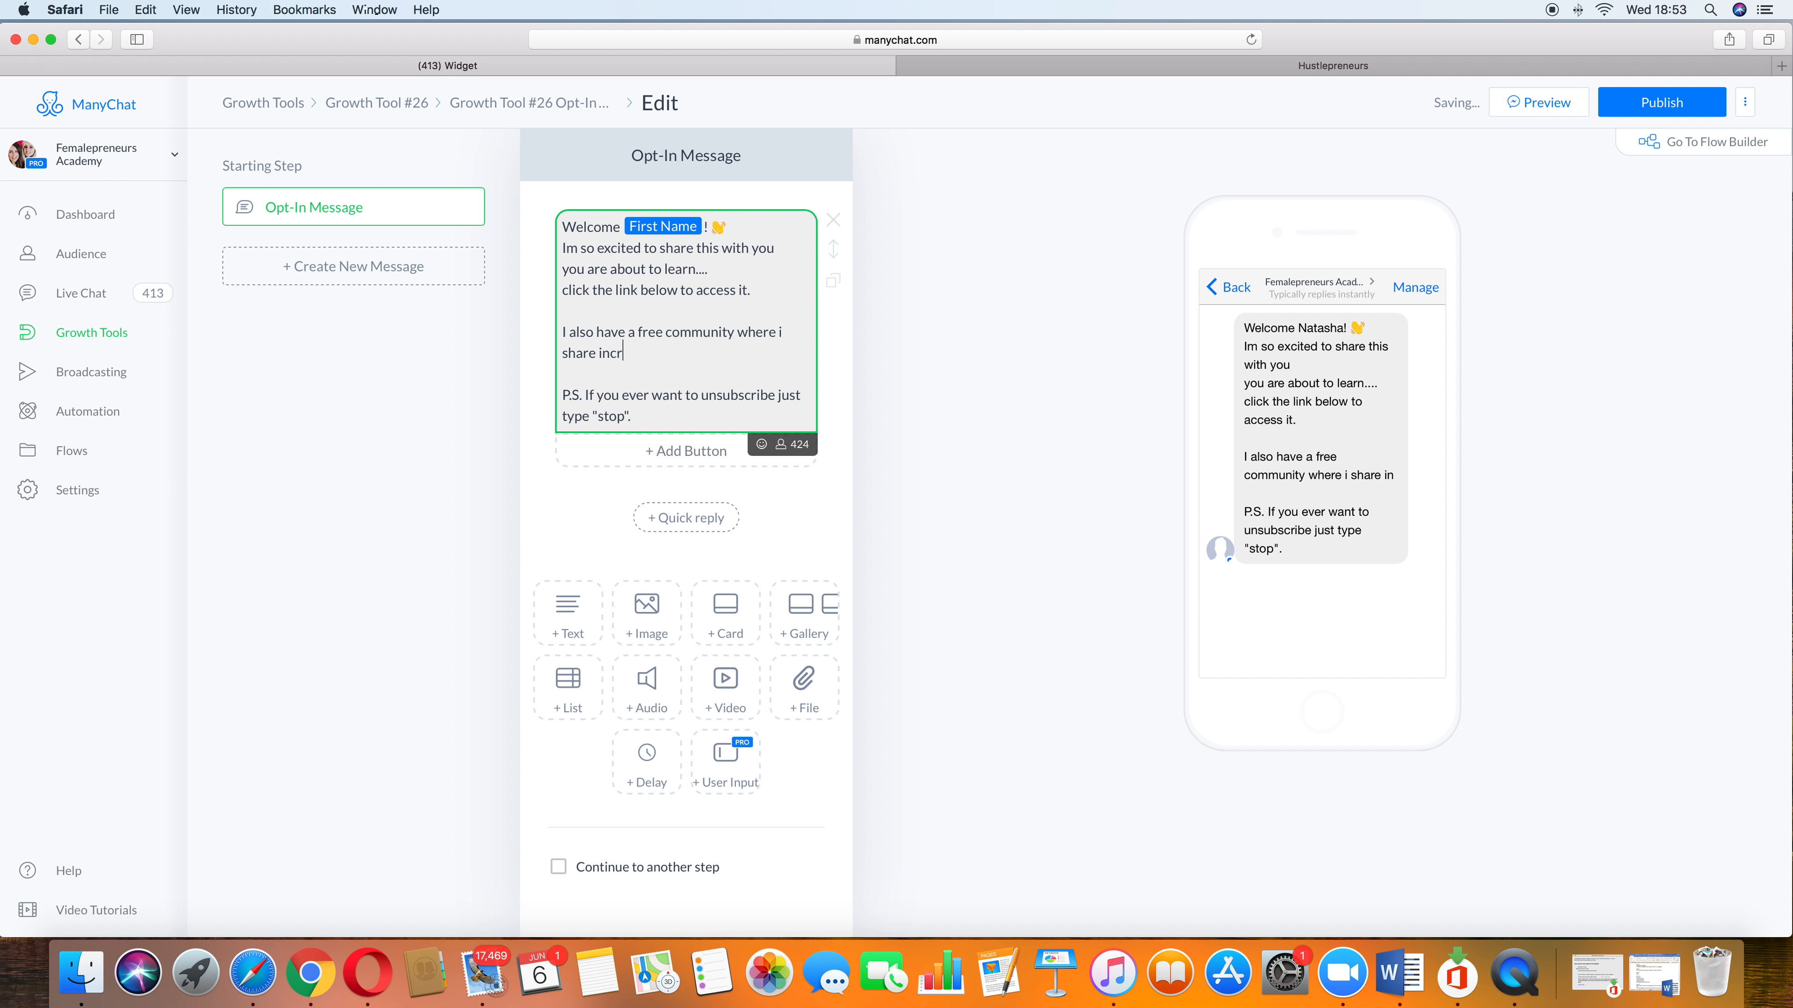
pyautogui.write('edible value for')
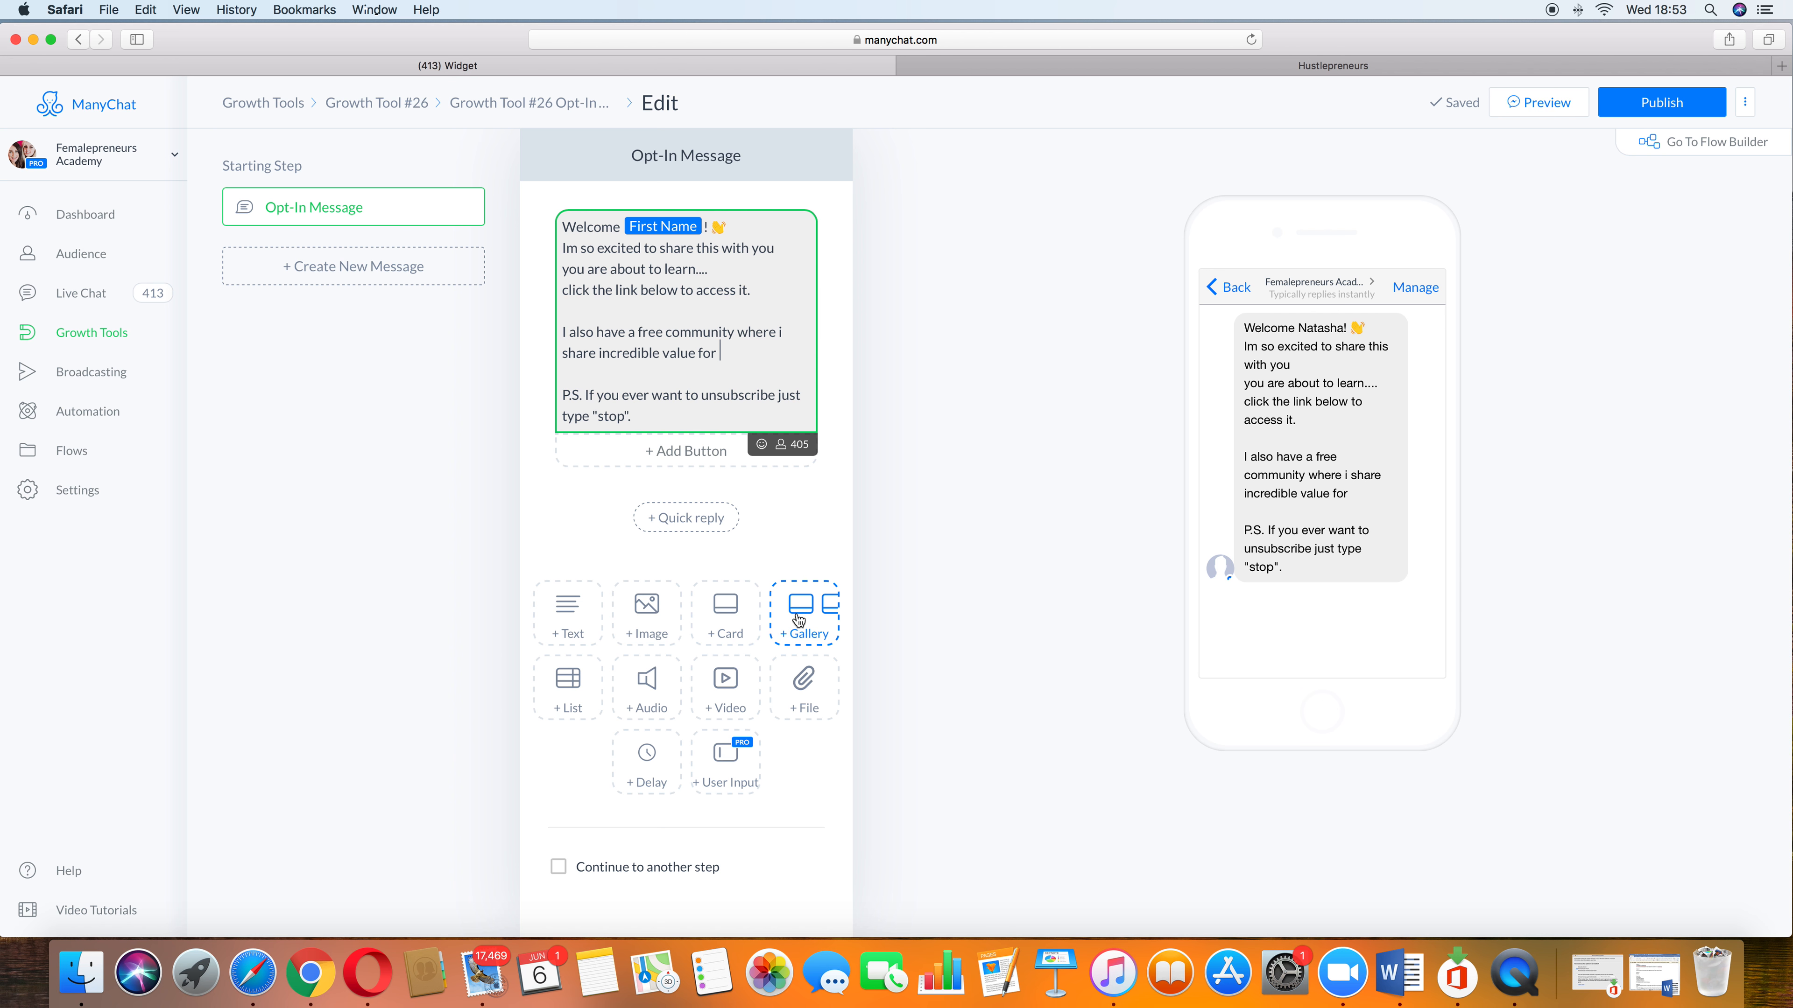
# Step: Add a file block below the text and upload "Members month 2 goal setting.pdf" from the Desktop
pyautogui.click(803, 696)
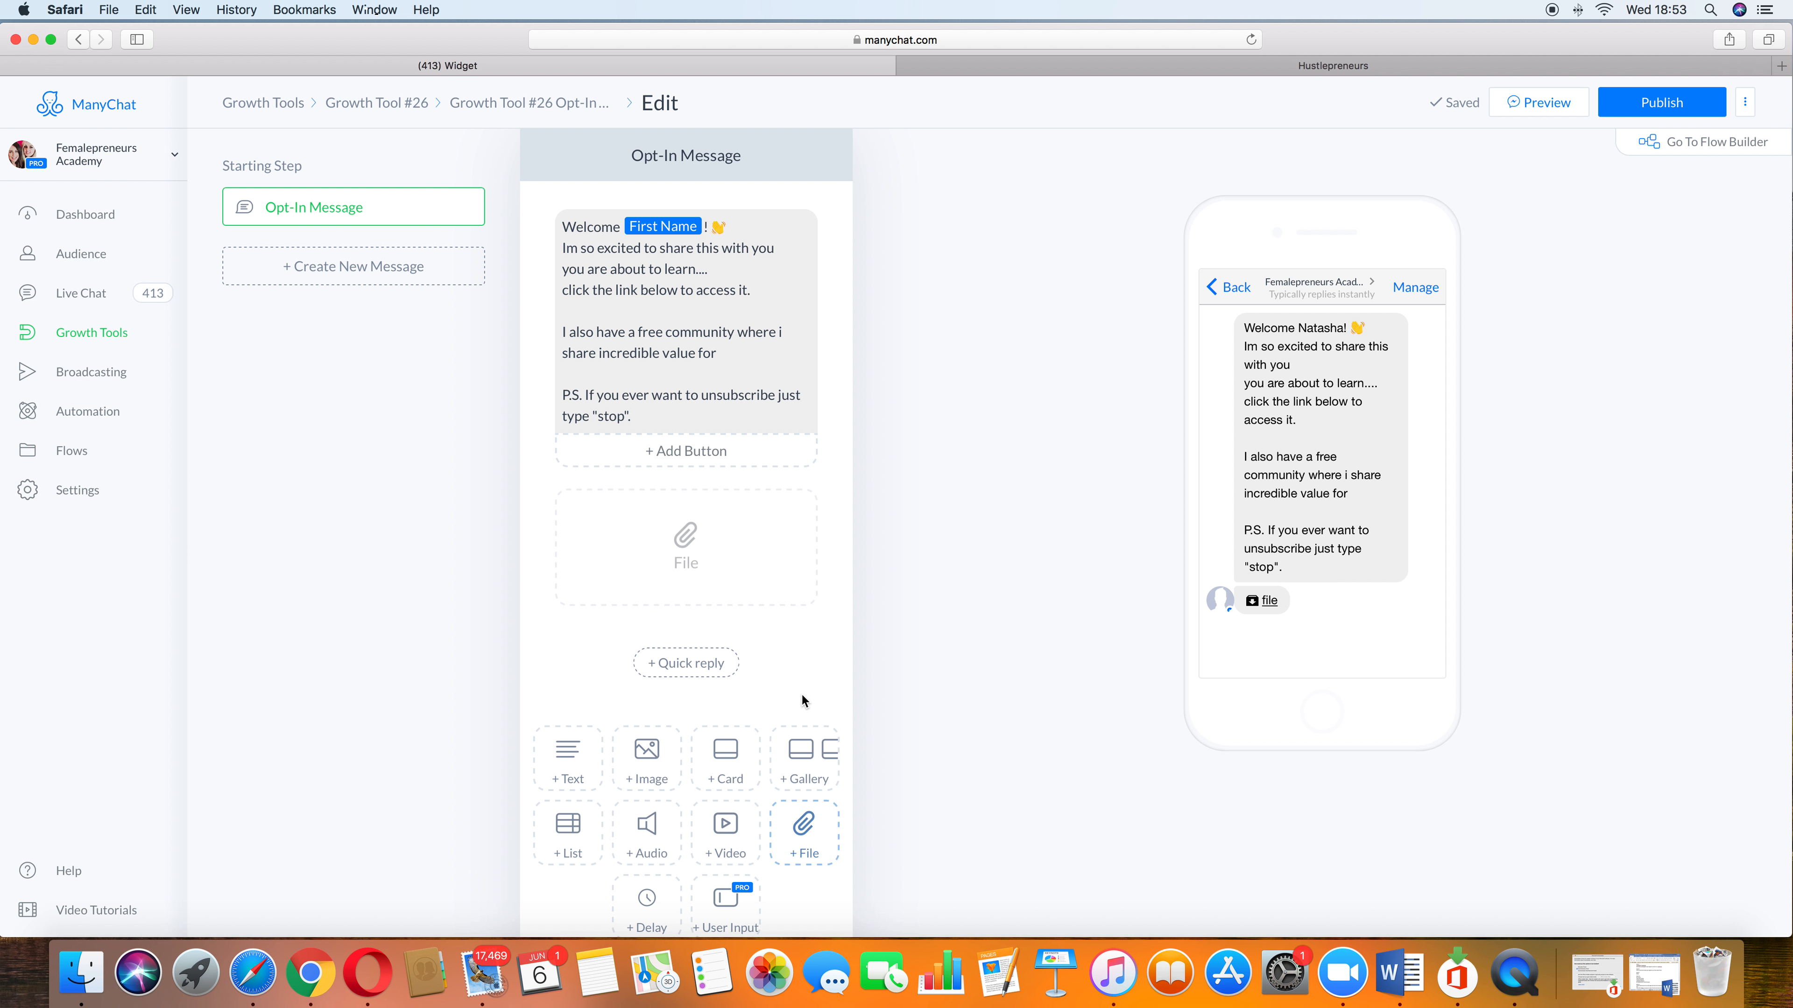
pyautogui.click(714, 590)
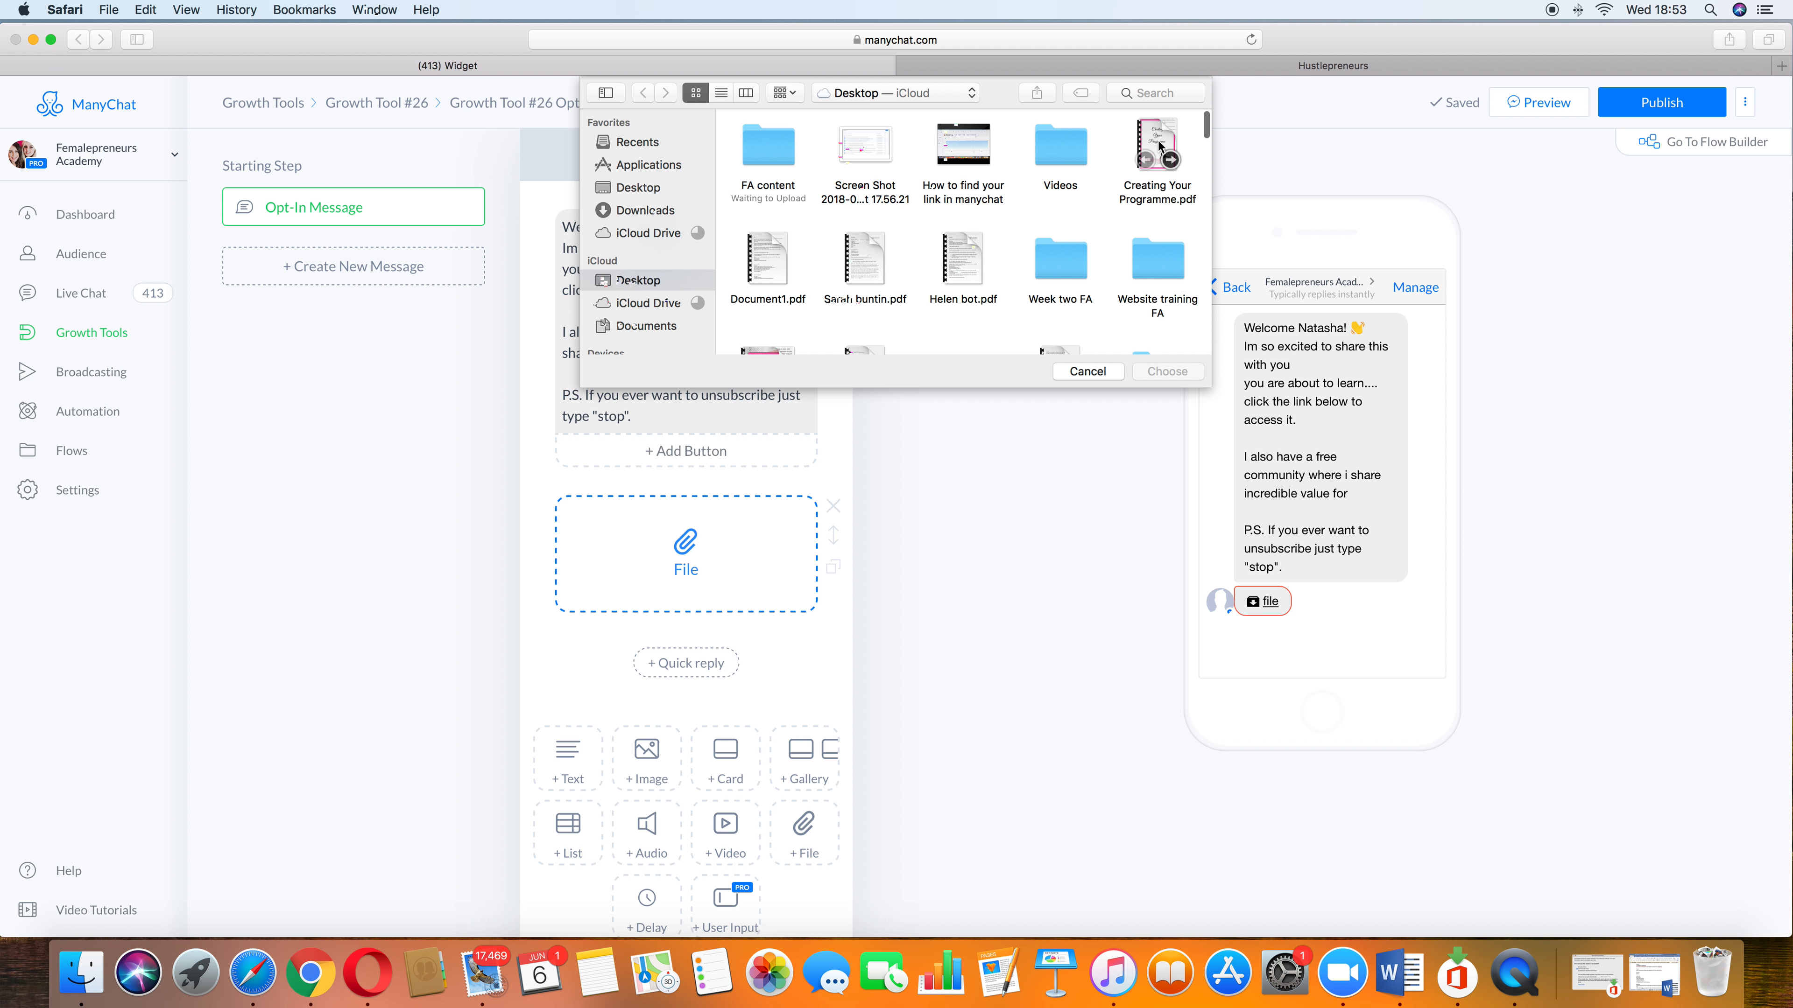
pyautogui.scroll(-3, 1048, 253)
pyautogui.scroll(-2, 1048, 253)
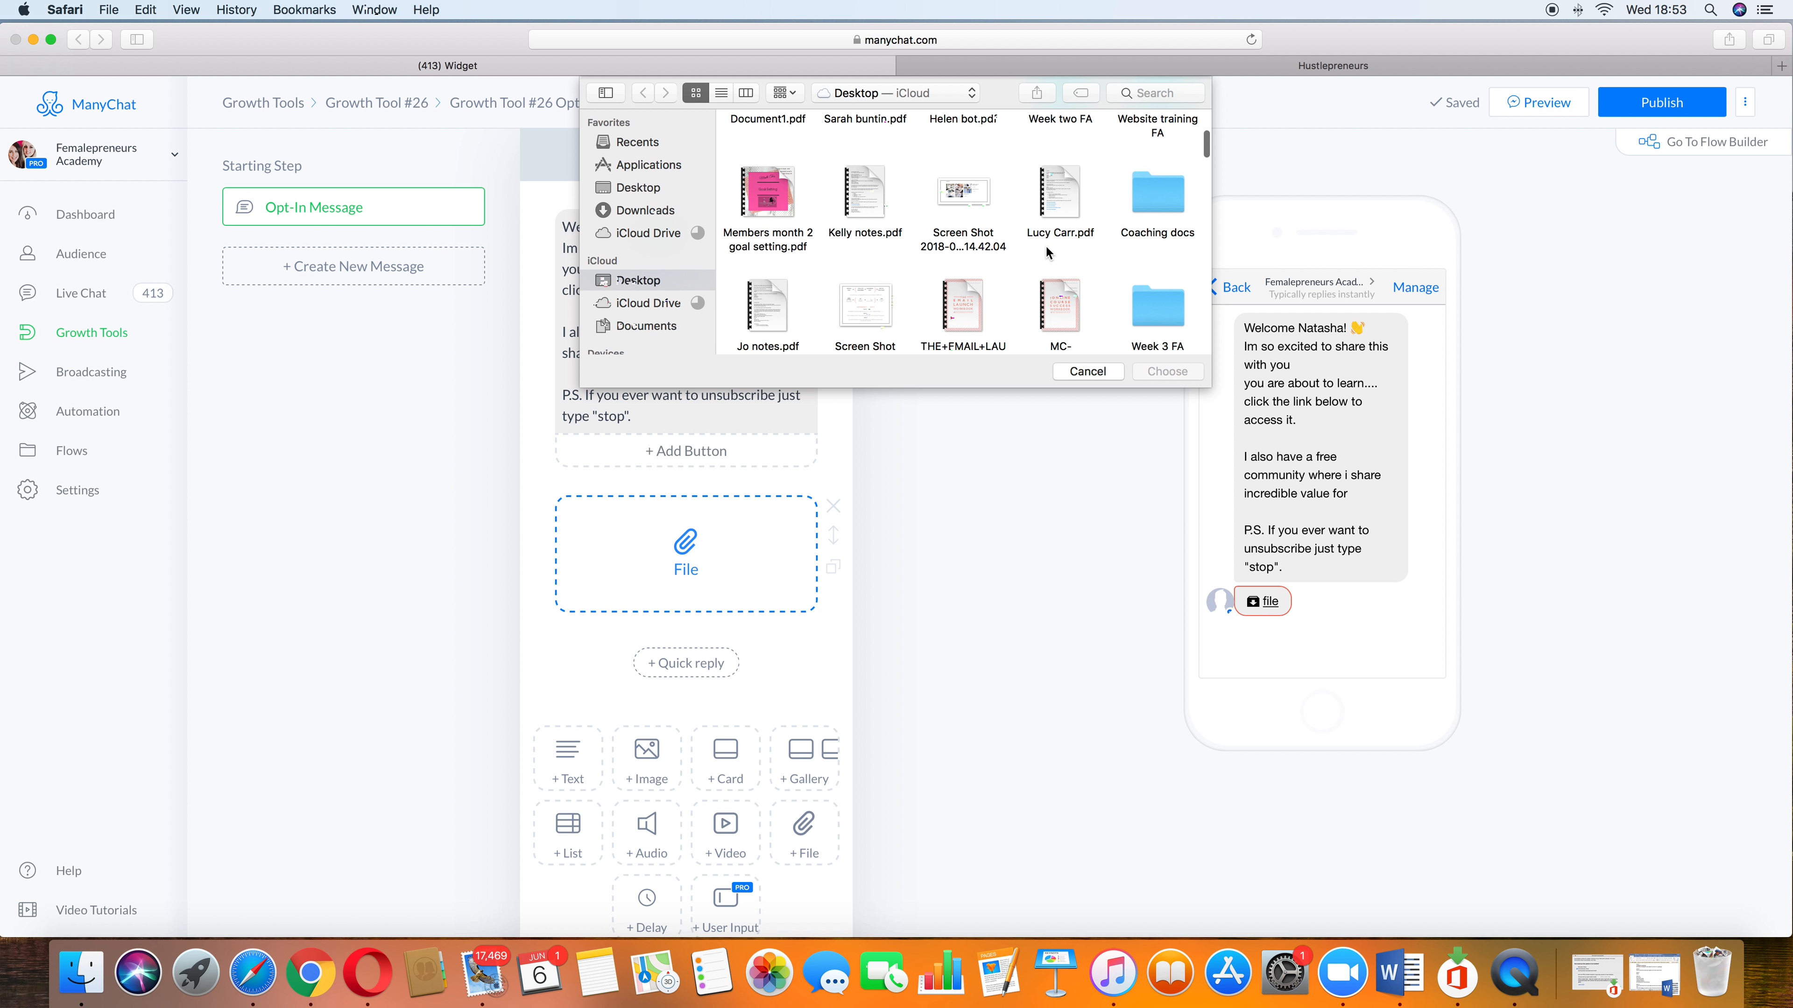
pyautogui.click(768, 194)
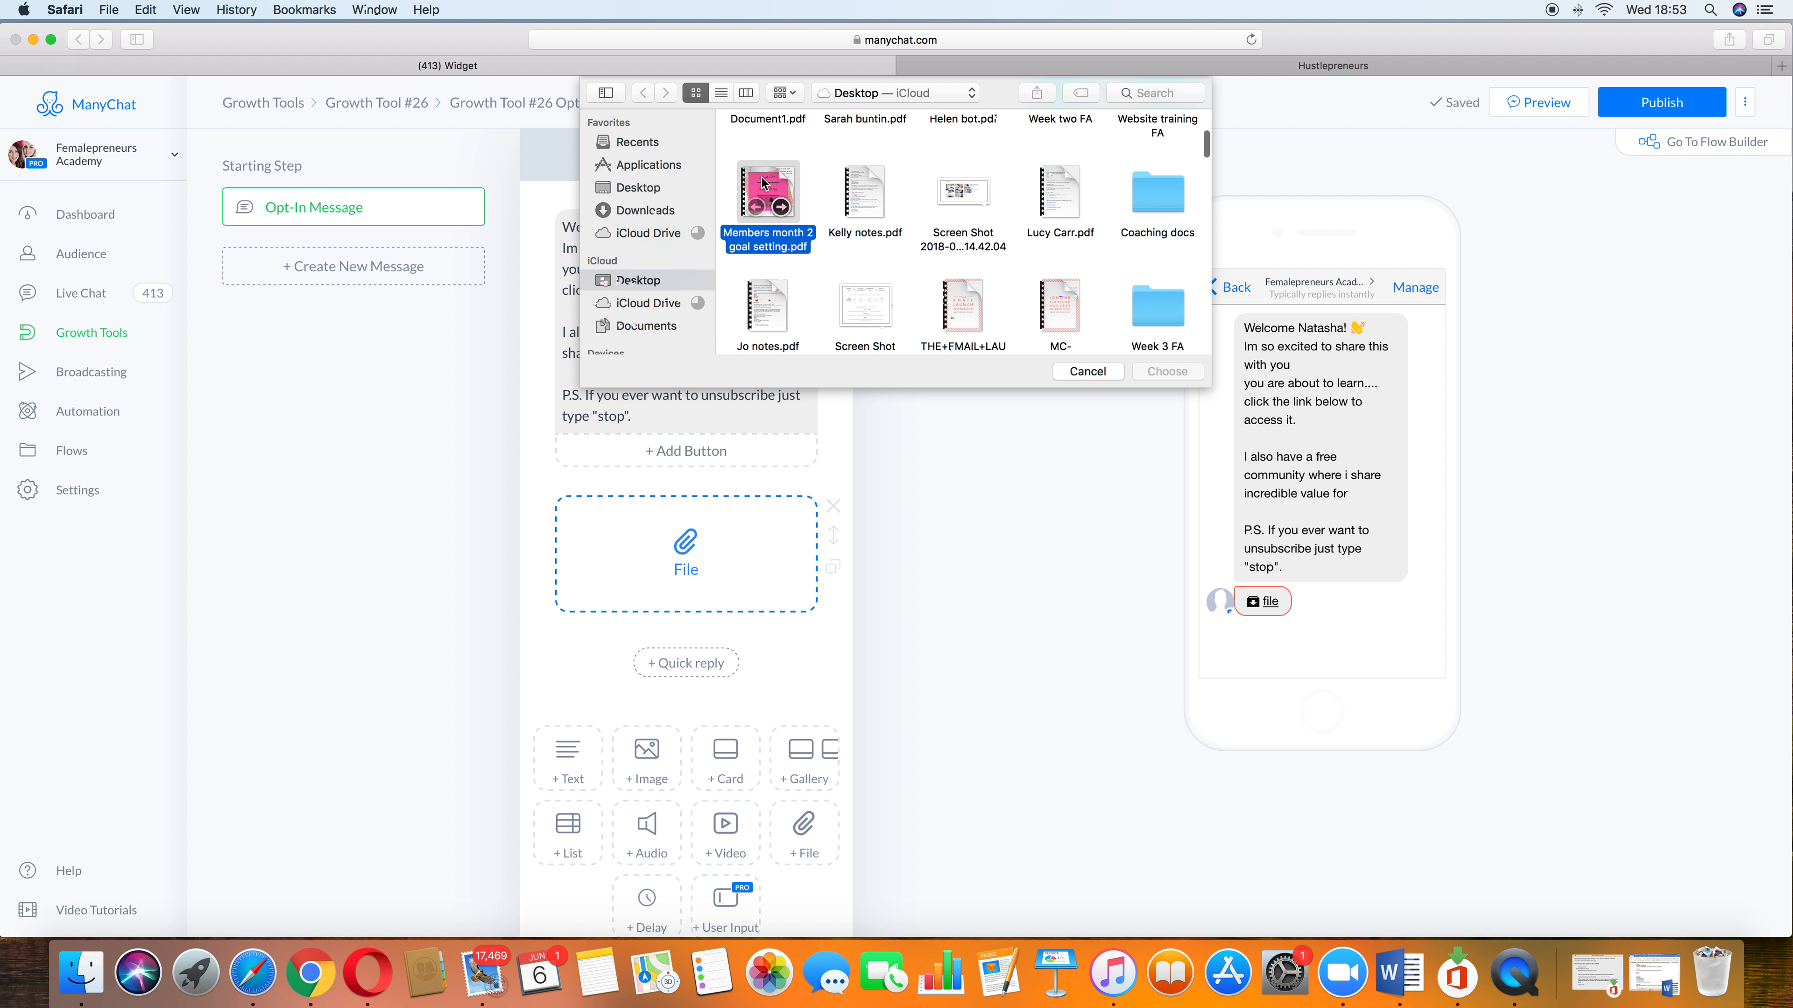
pyautogui.click(1166, 373)
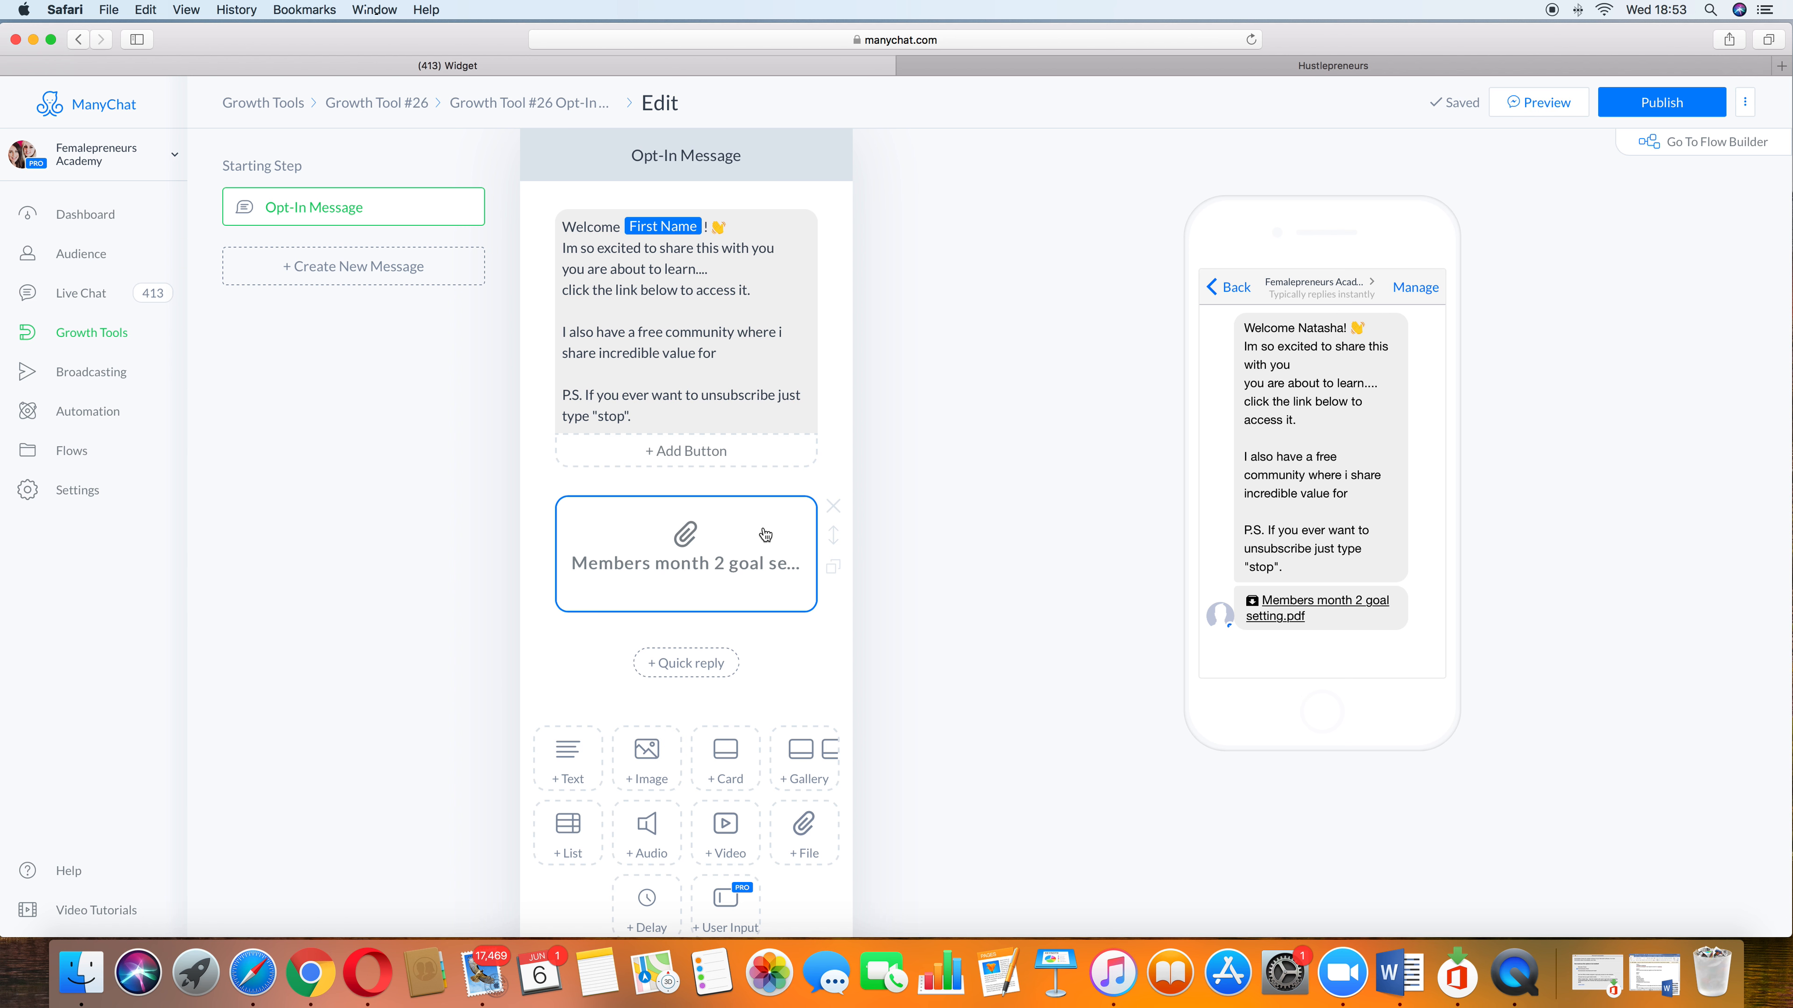
# Step: Add a button titled "JOIN MY COMMUNITY" to the opt-in message text block
pyautogui.click(739, 461)
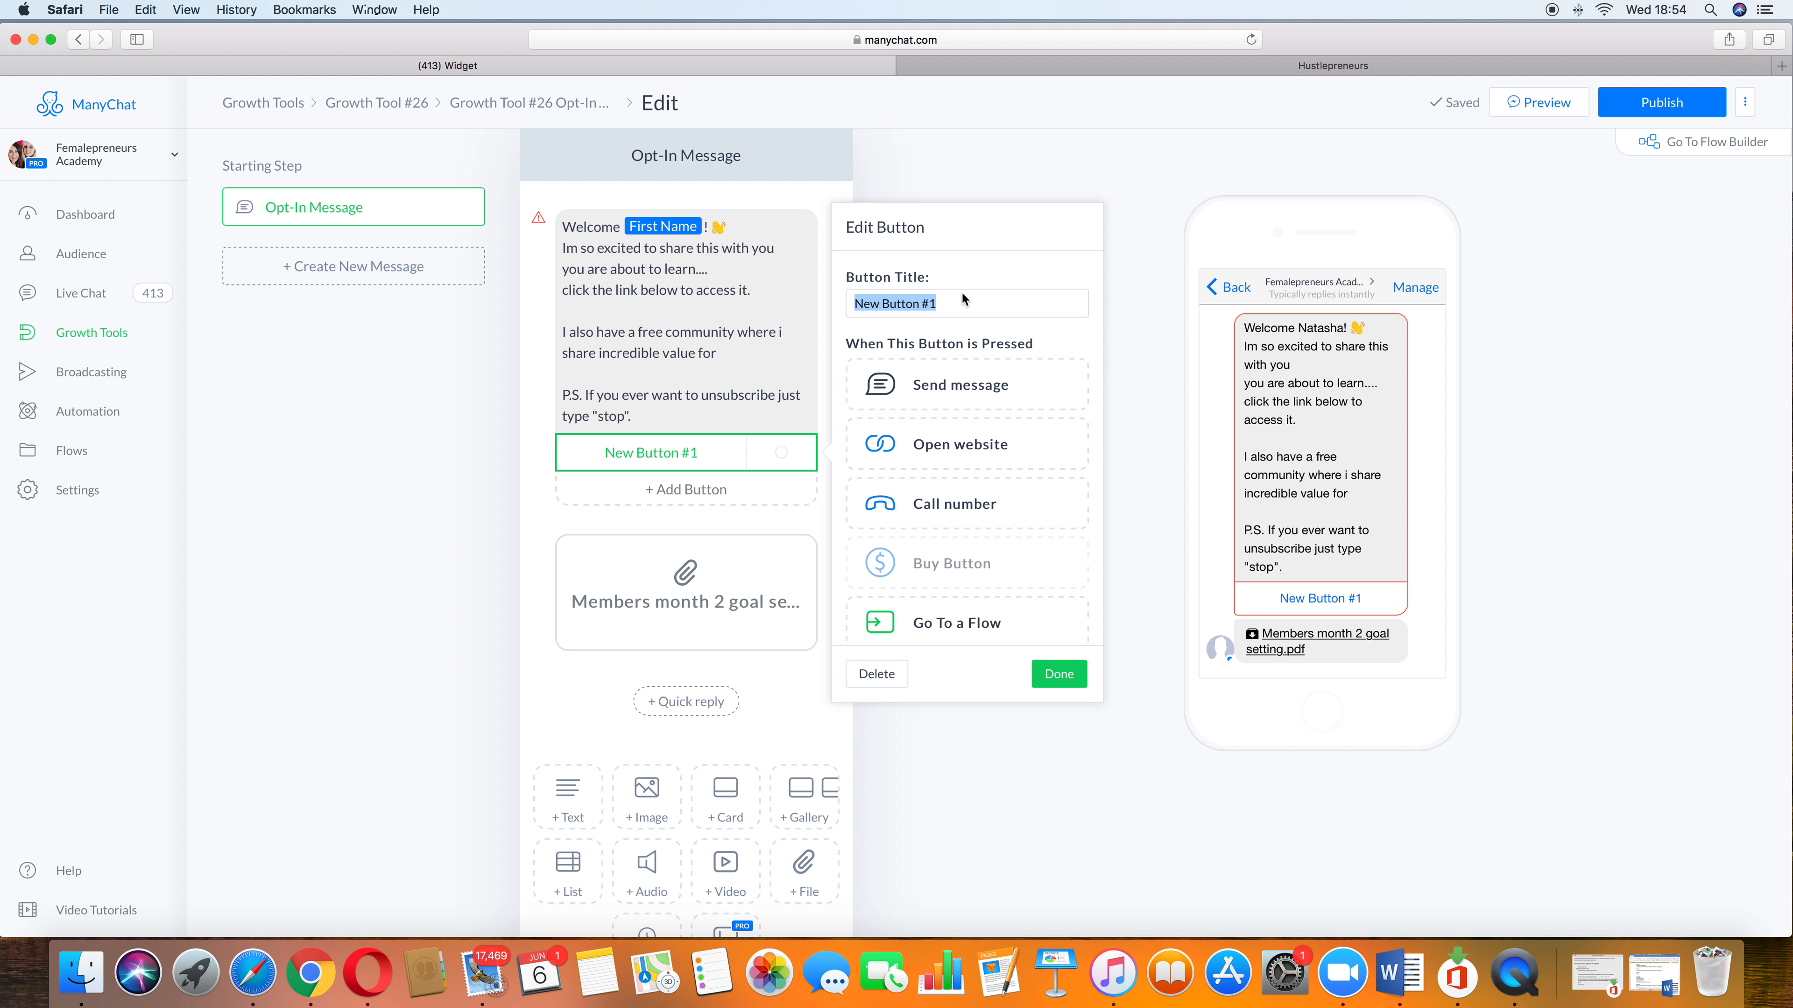
pyautogui.write('JOIN MY C')
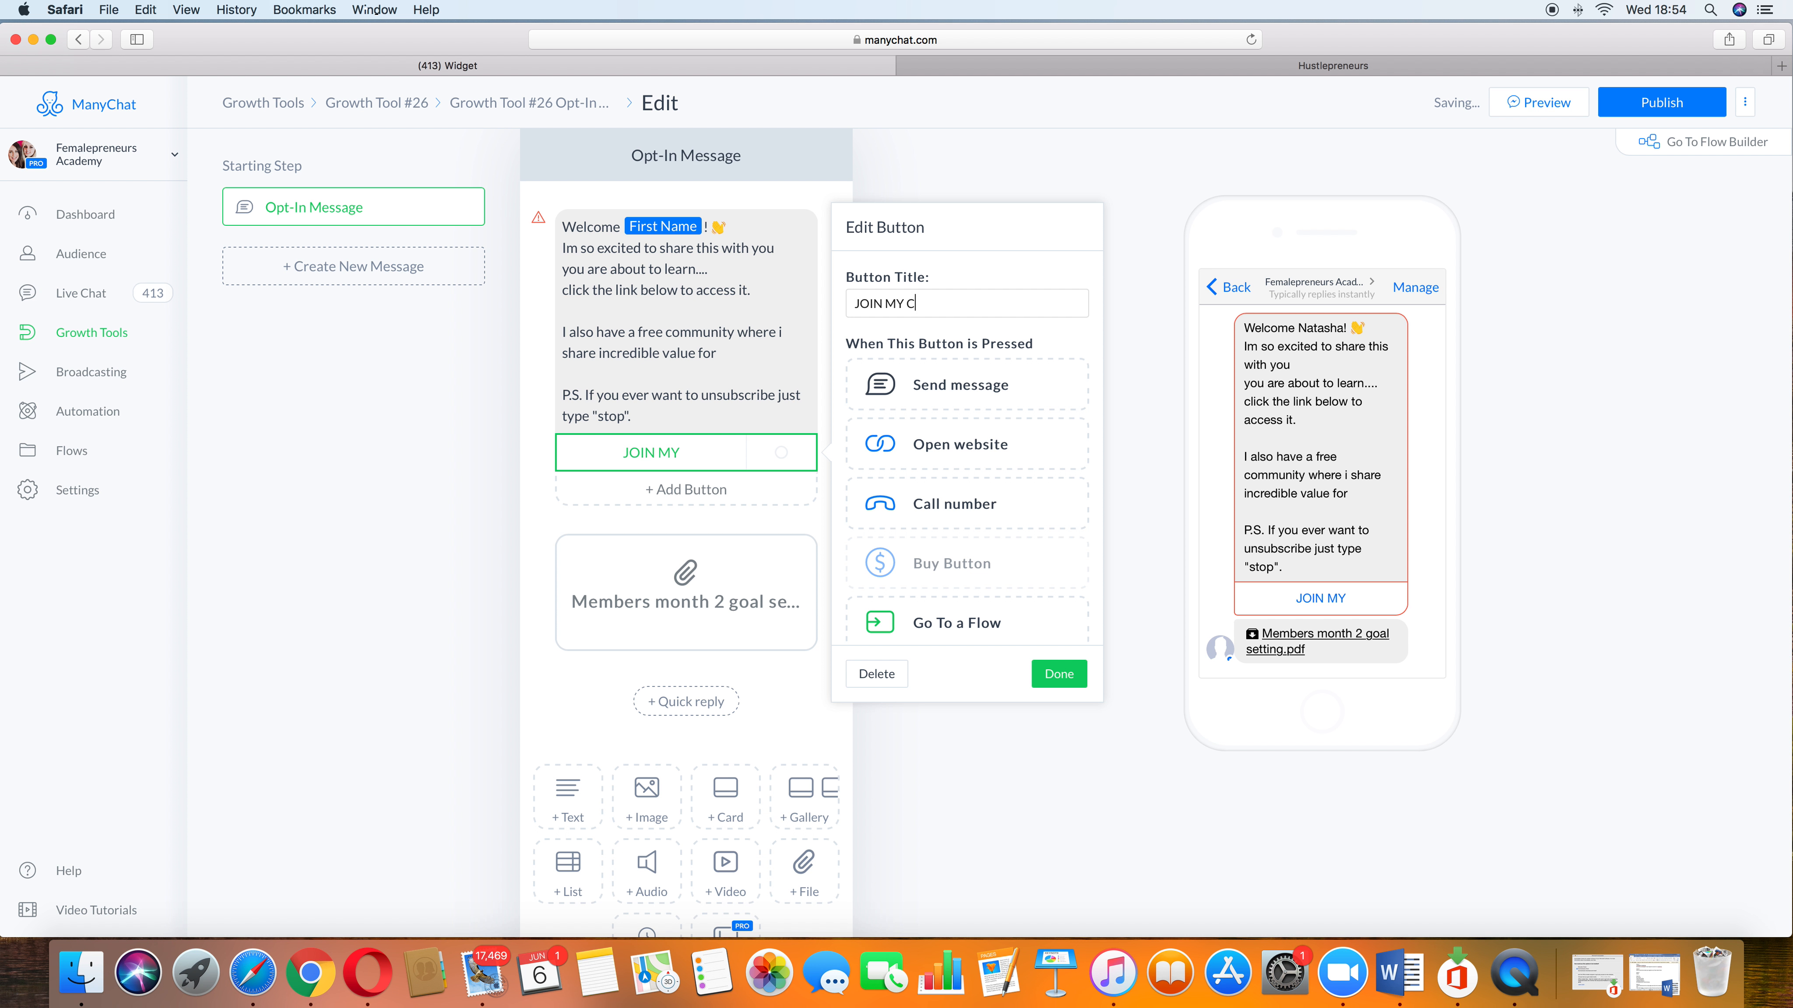
pyautogui.write('OMMUNITY')
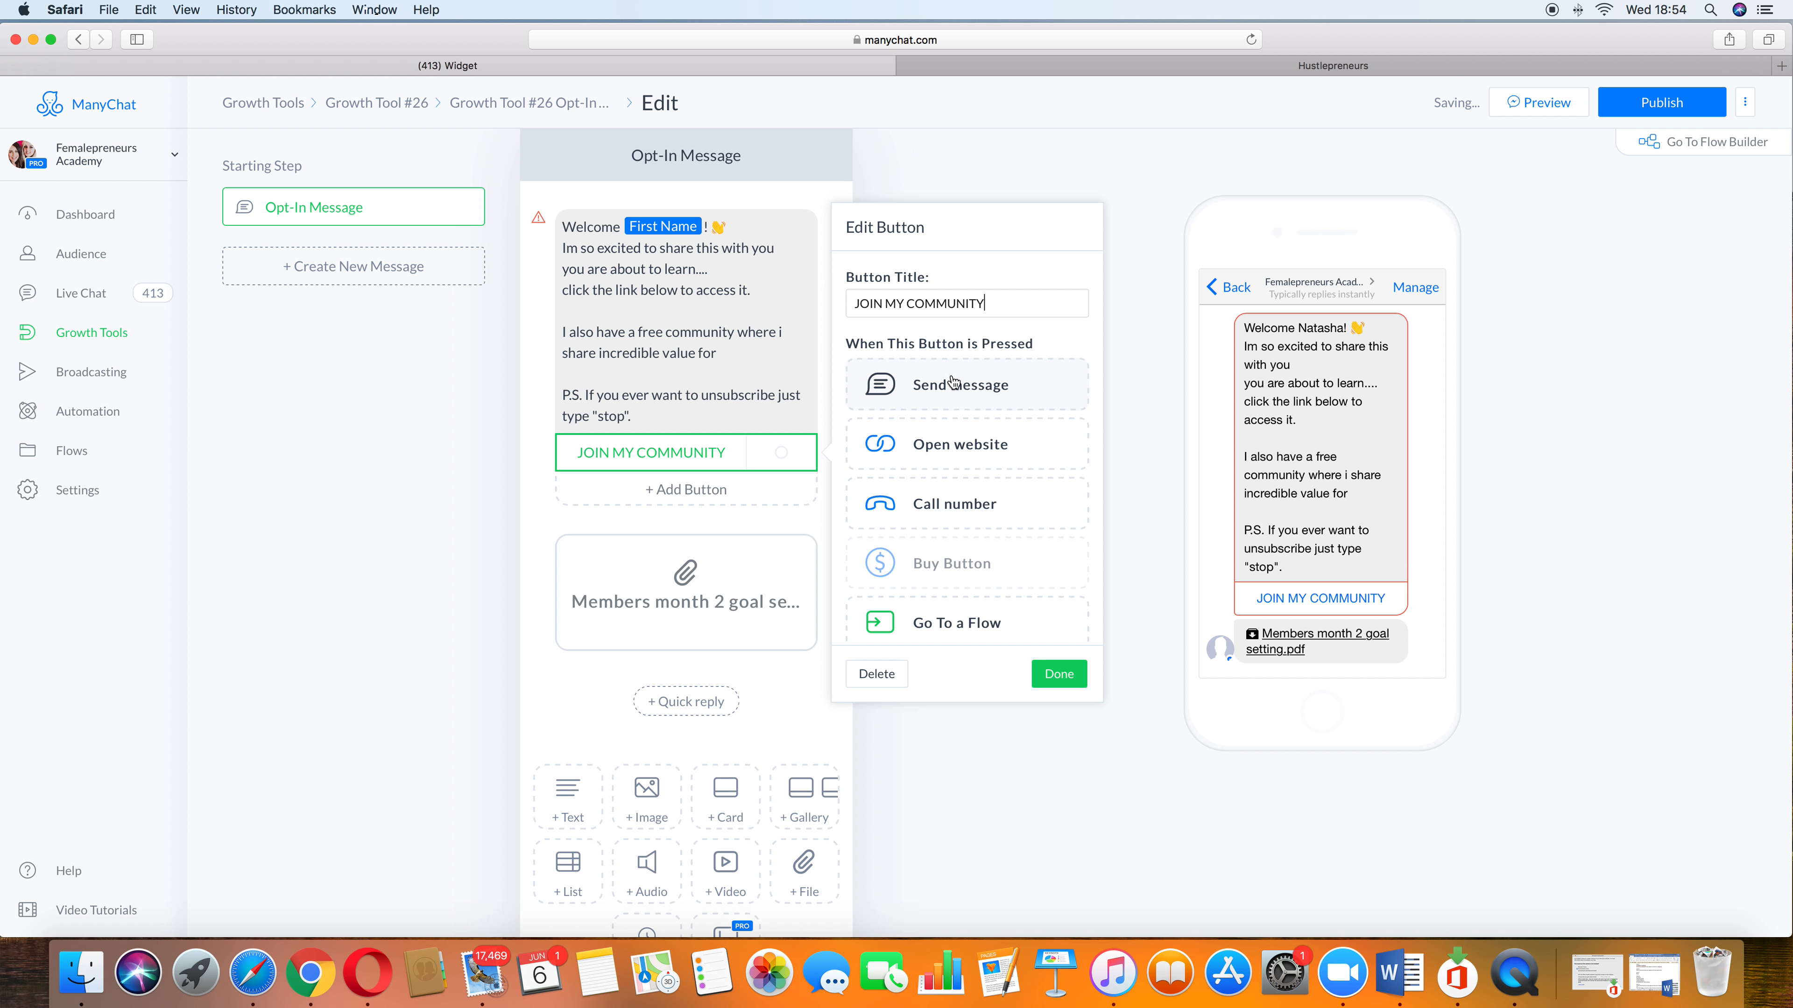
# Step: Set the button to open a website and add a new tag "Downloaded lead magnet" as an additional action
pyautogui.click(984, 456)
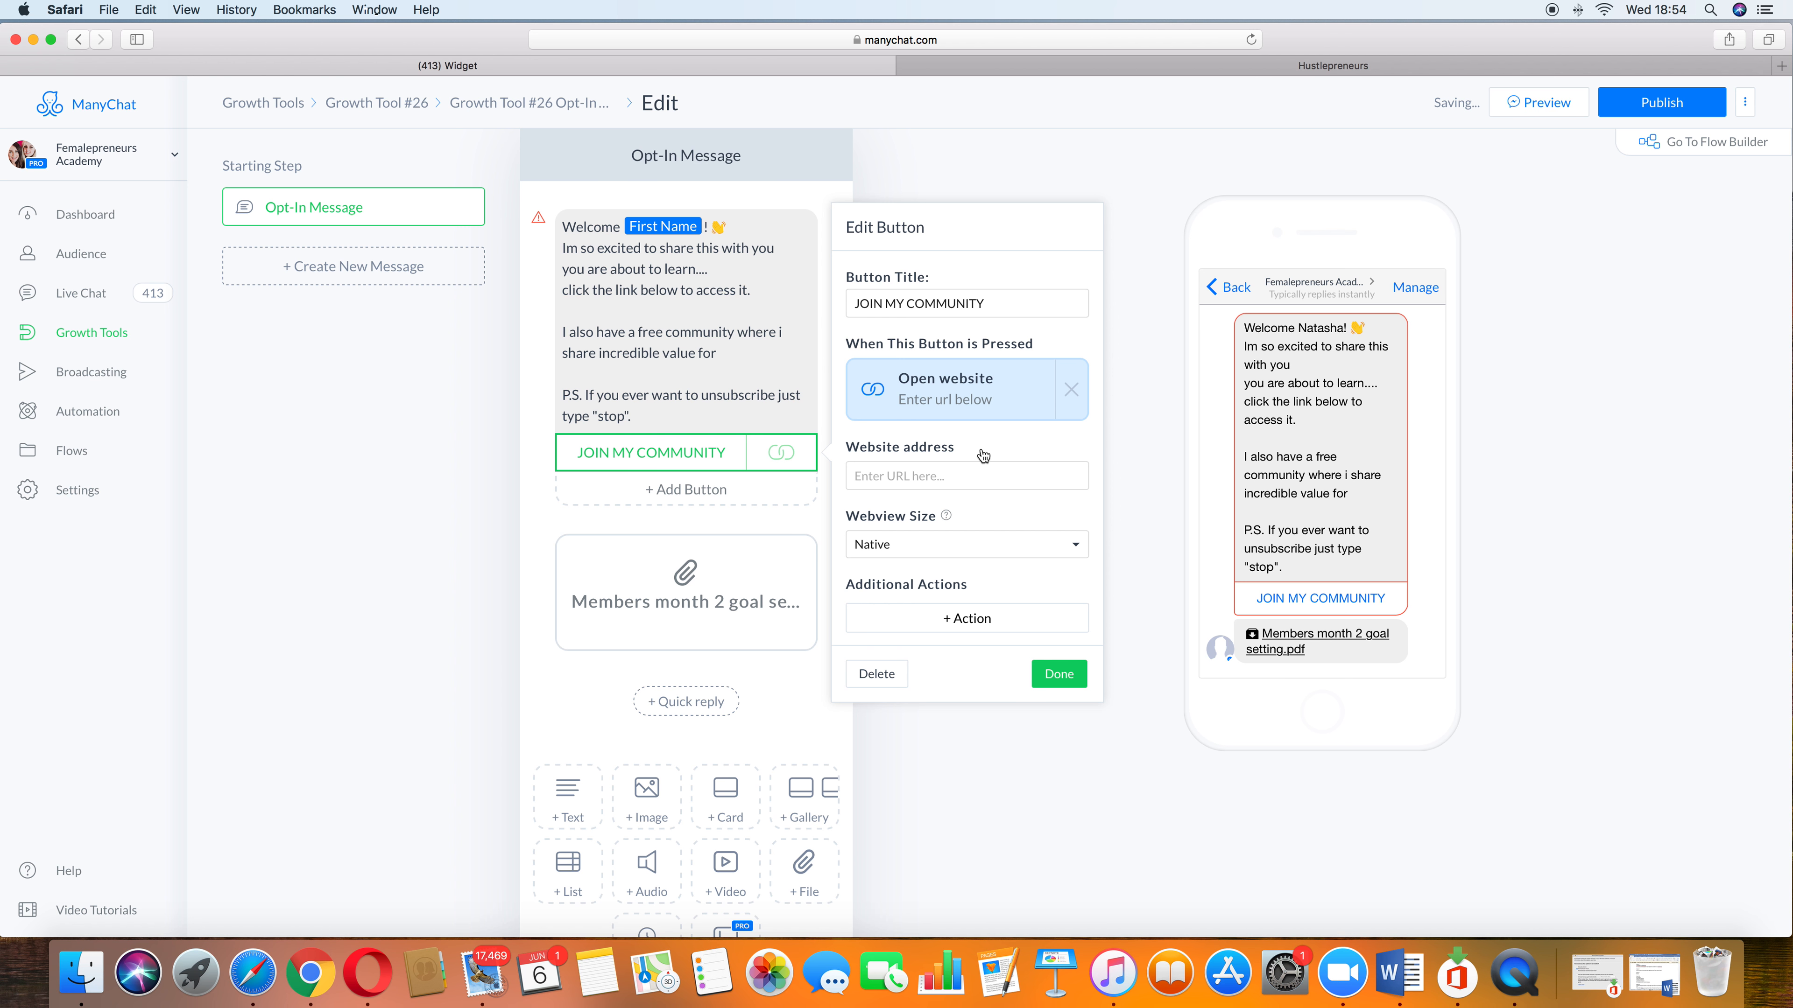
pyautogui.click(961, 471)
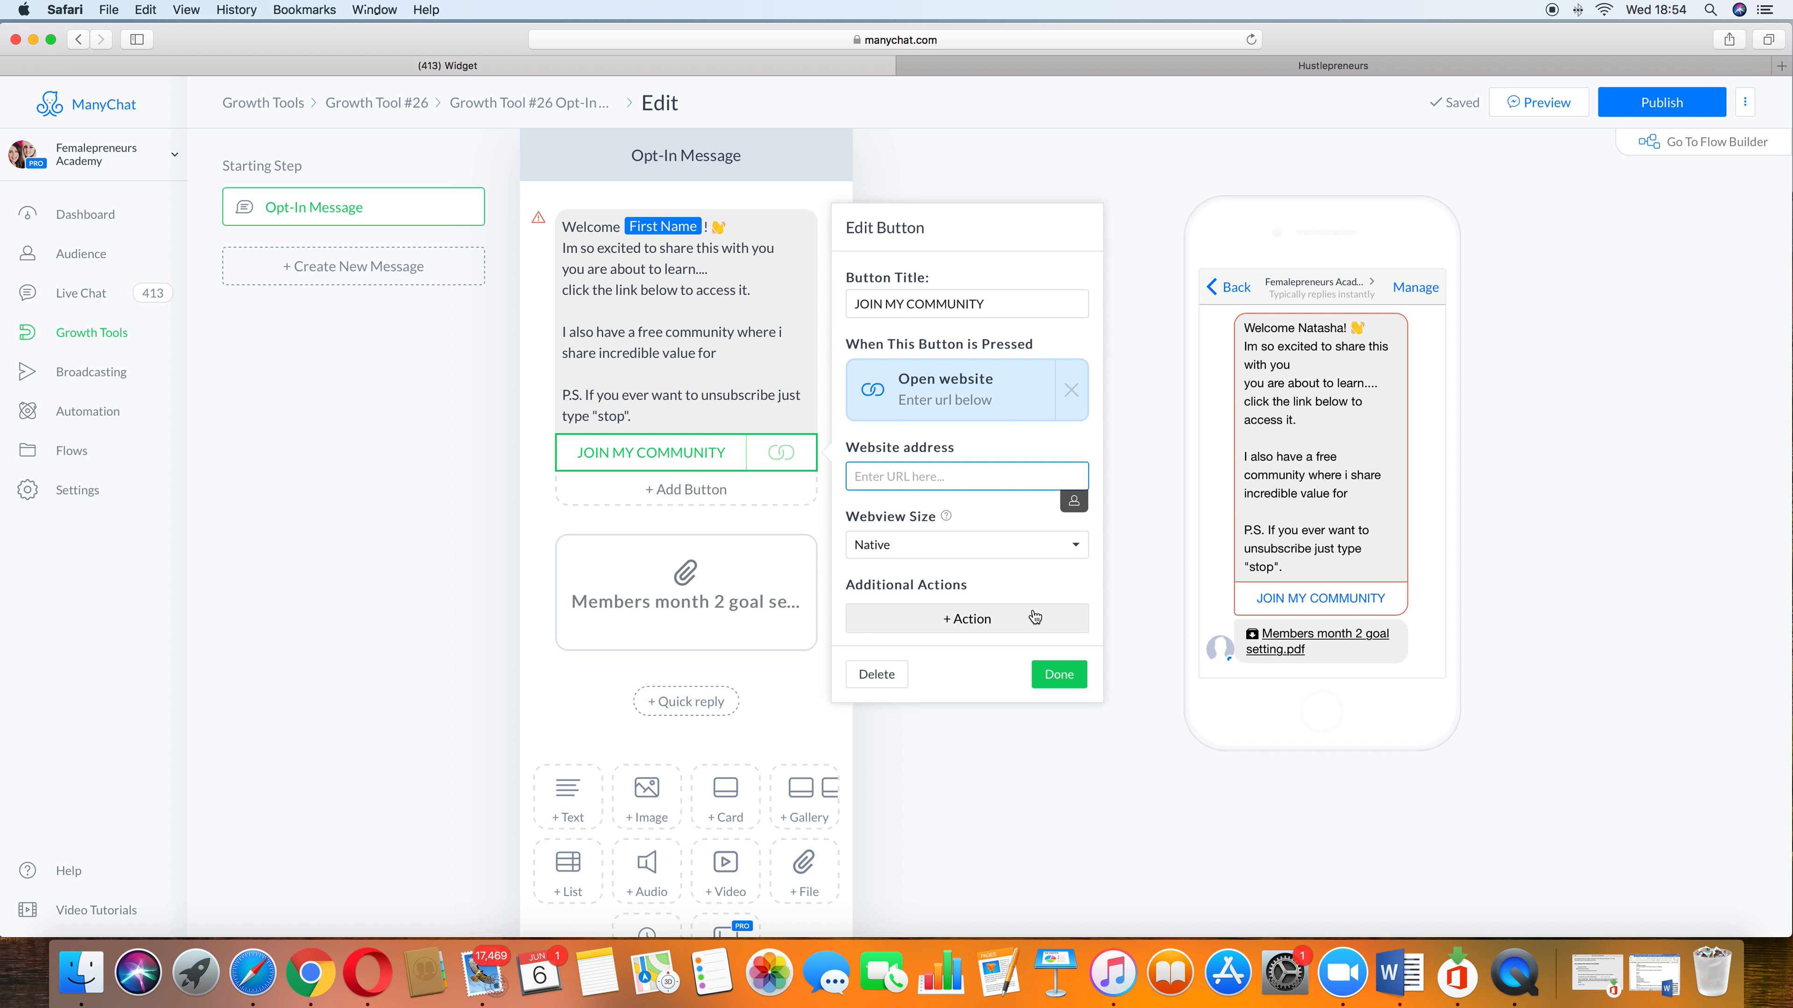
pyautogui.click(1011, 621)
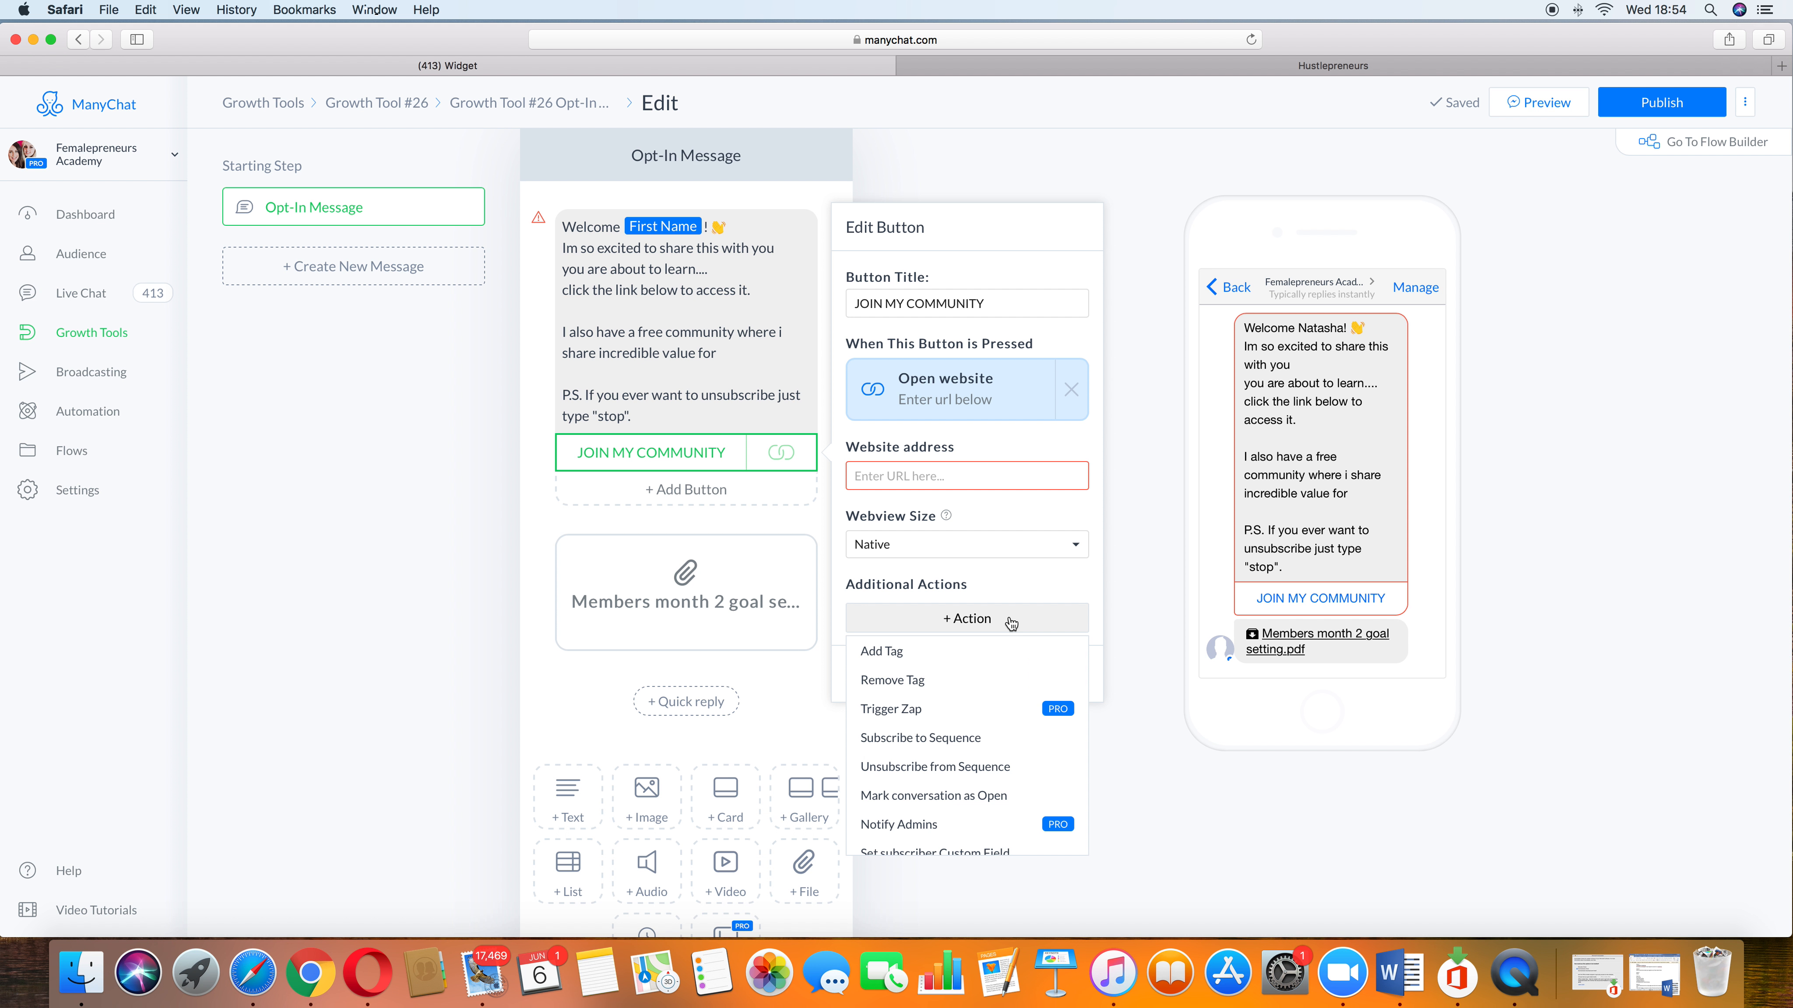
pyautogui.click(912, 651)
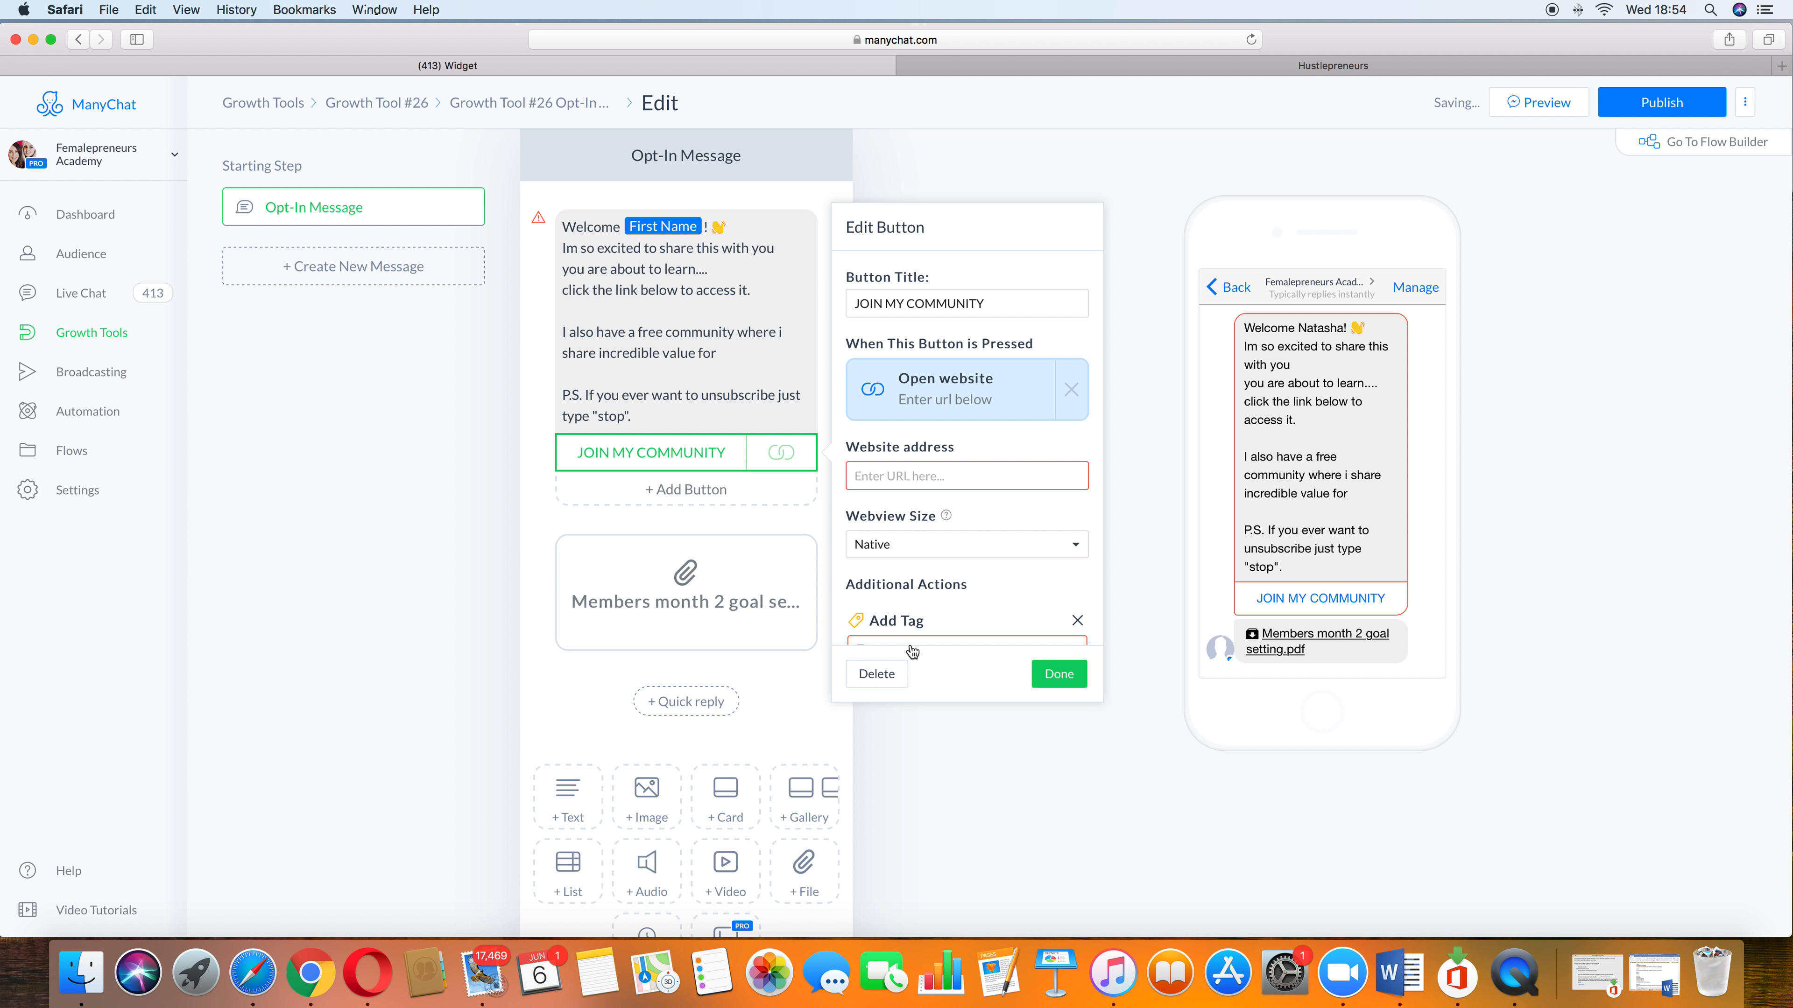
pyautogui.scroll(-2, 935, 630)
pyautogui.click(936, 586)
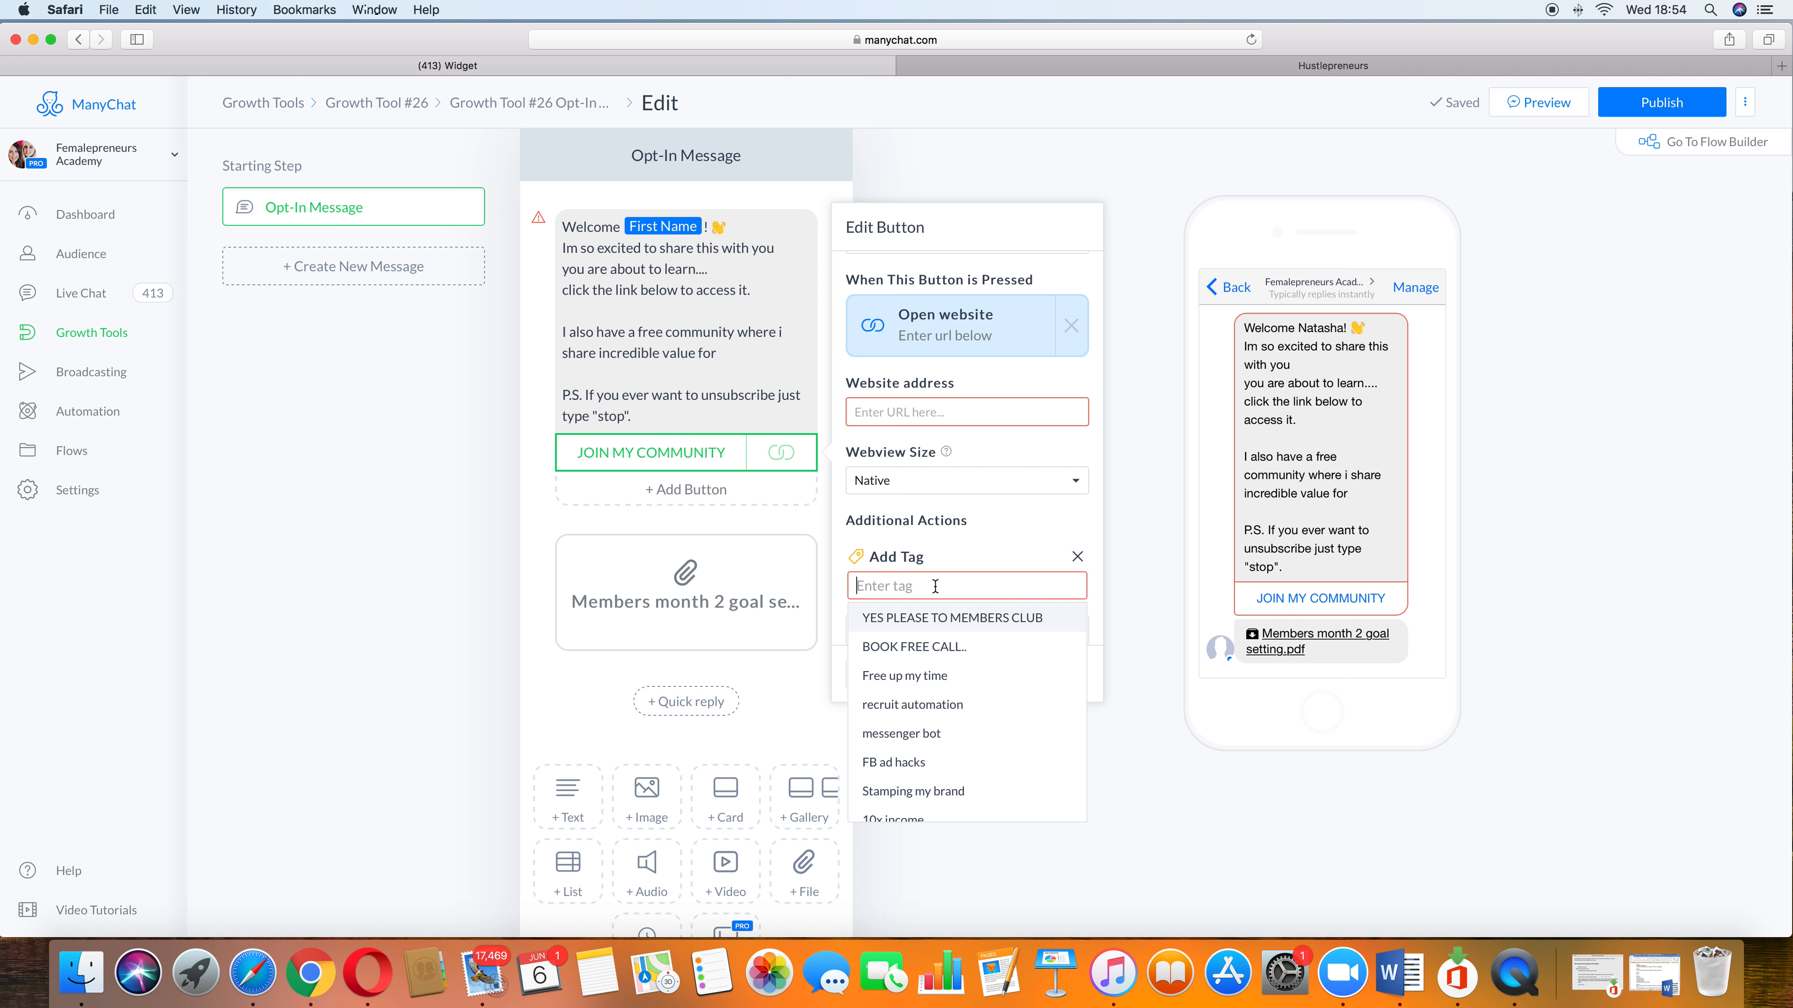
pyautogui.write('Downloade')
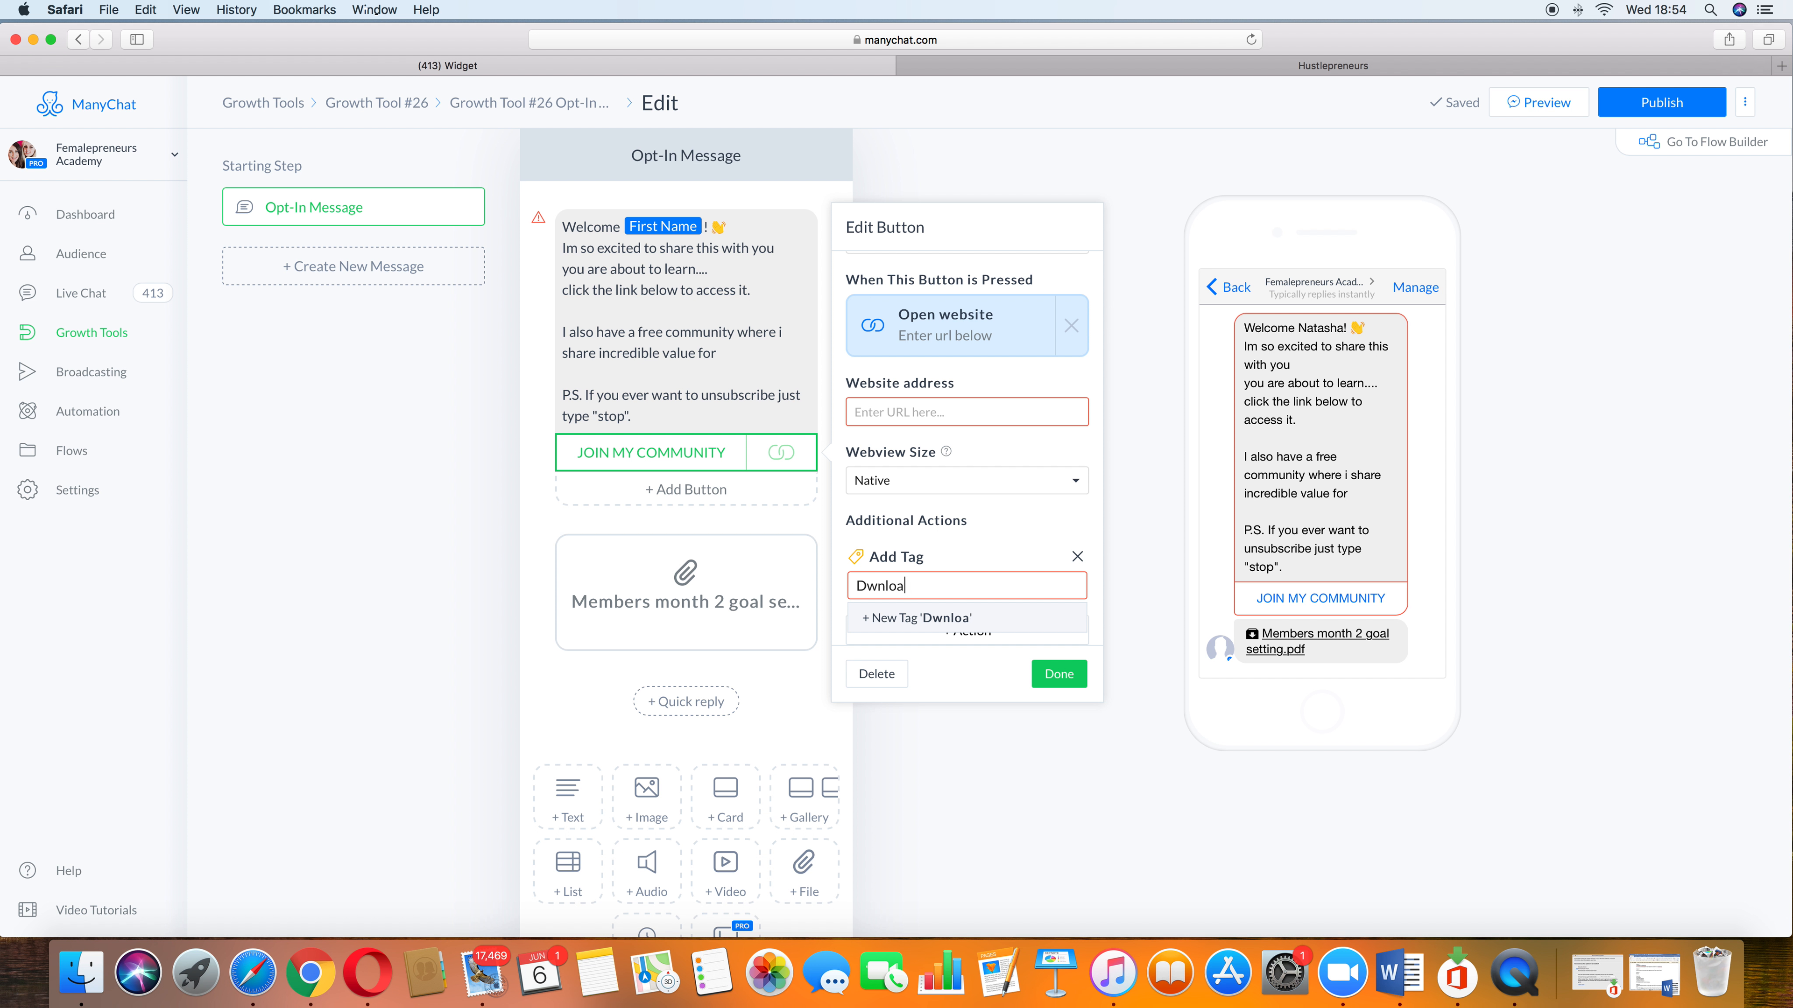
pyautogui.write('d lead magnet')
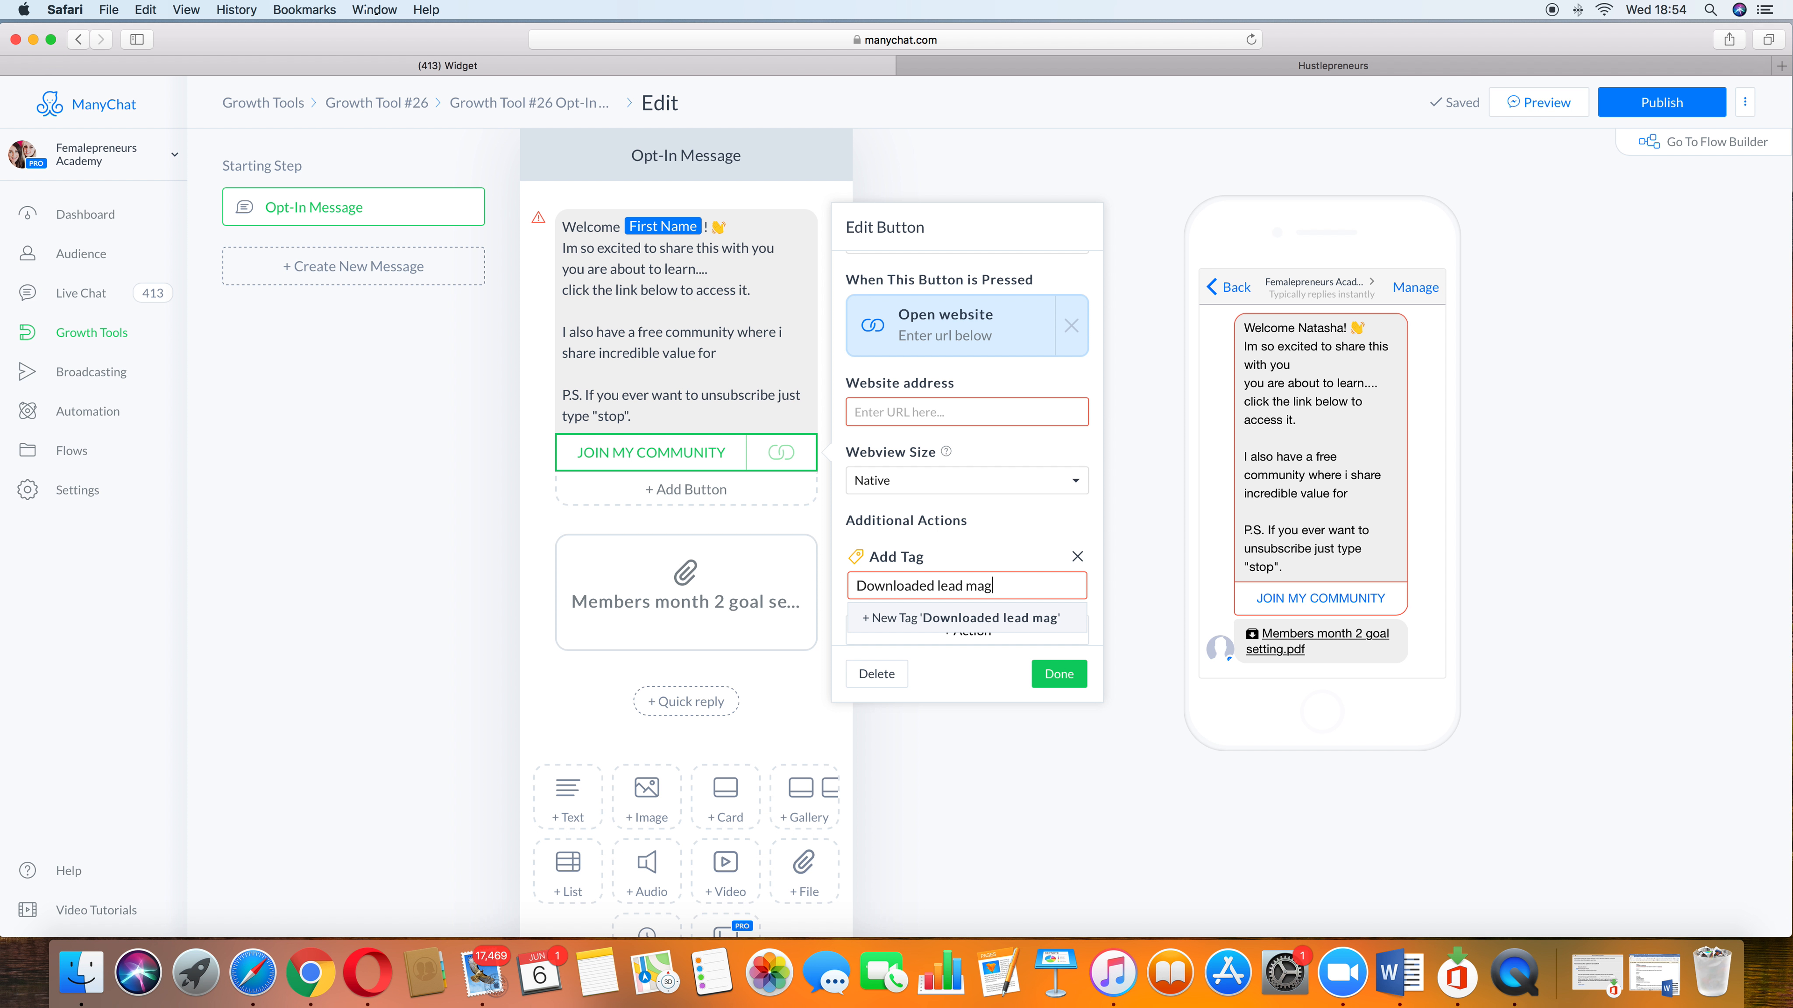
pyautogui.click(928, 625)
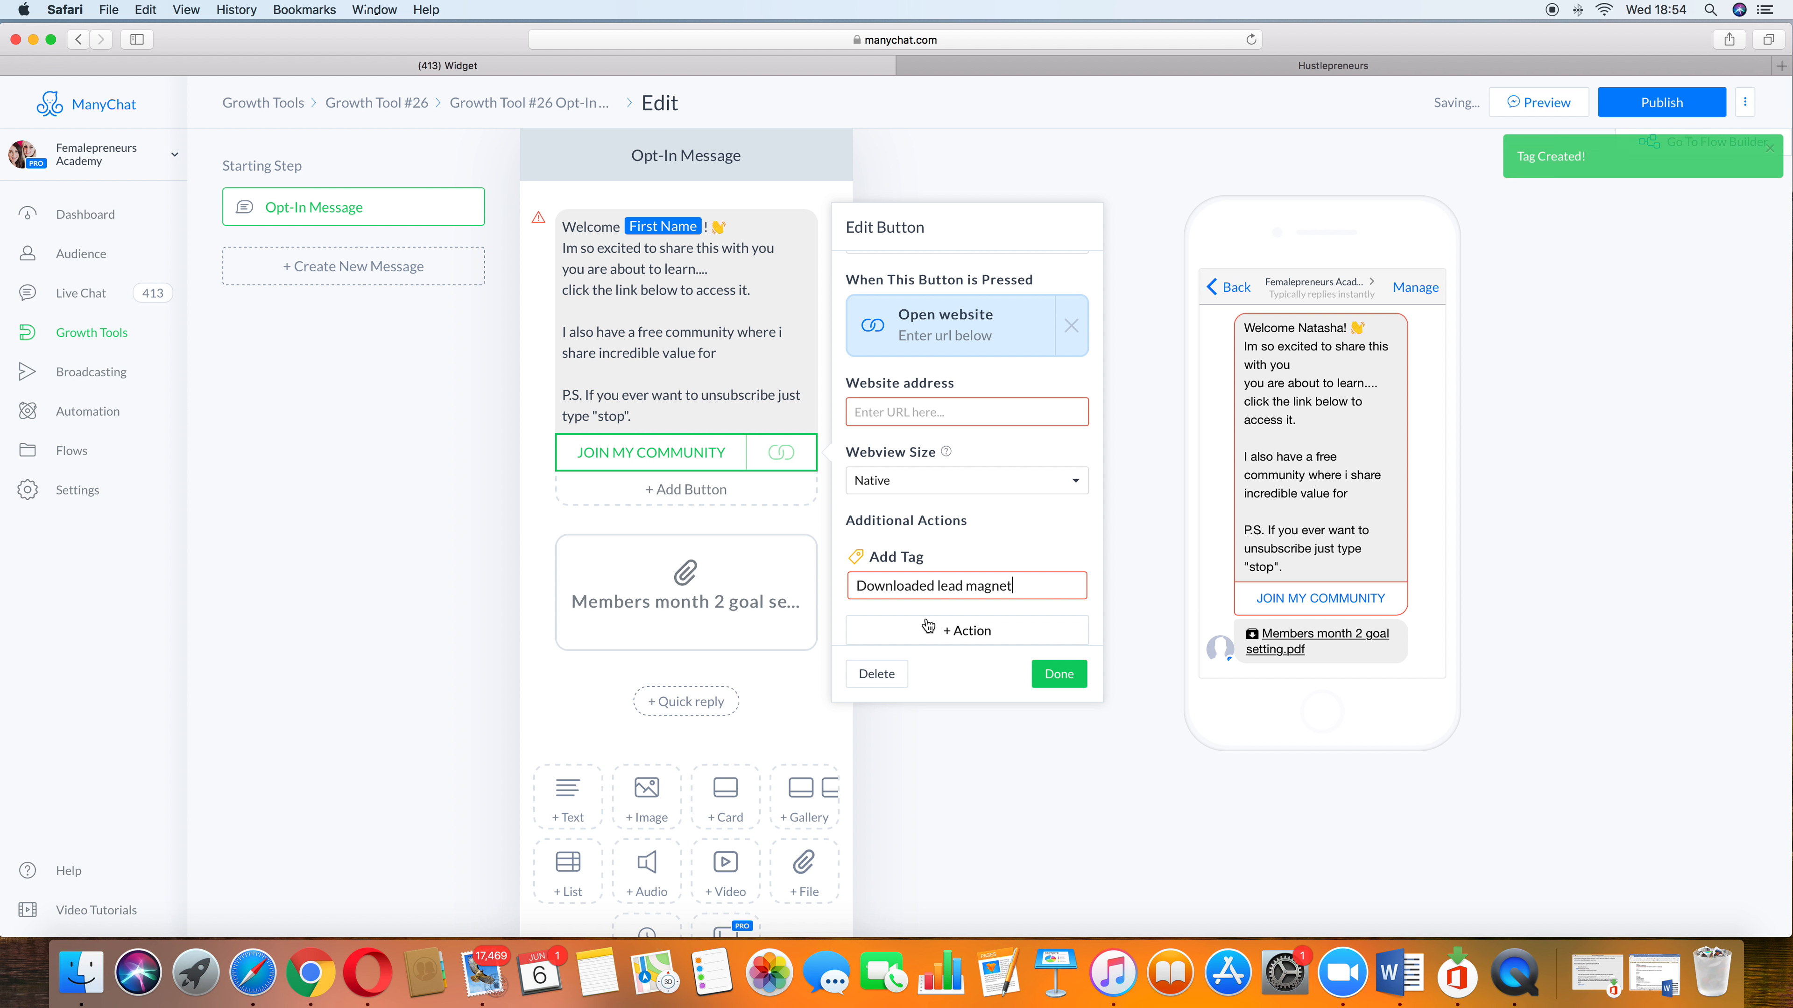
pyautogui.click(1052, 682)
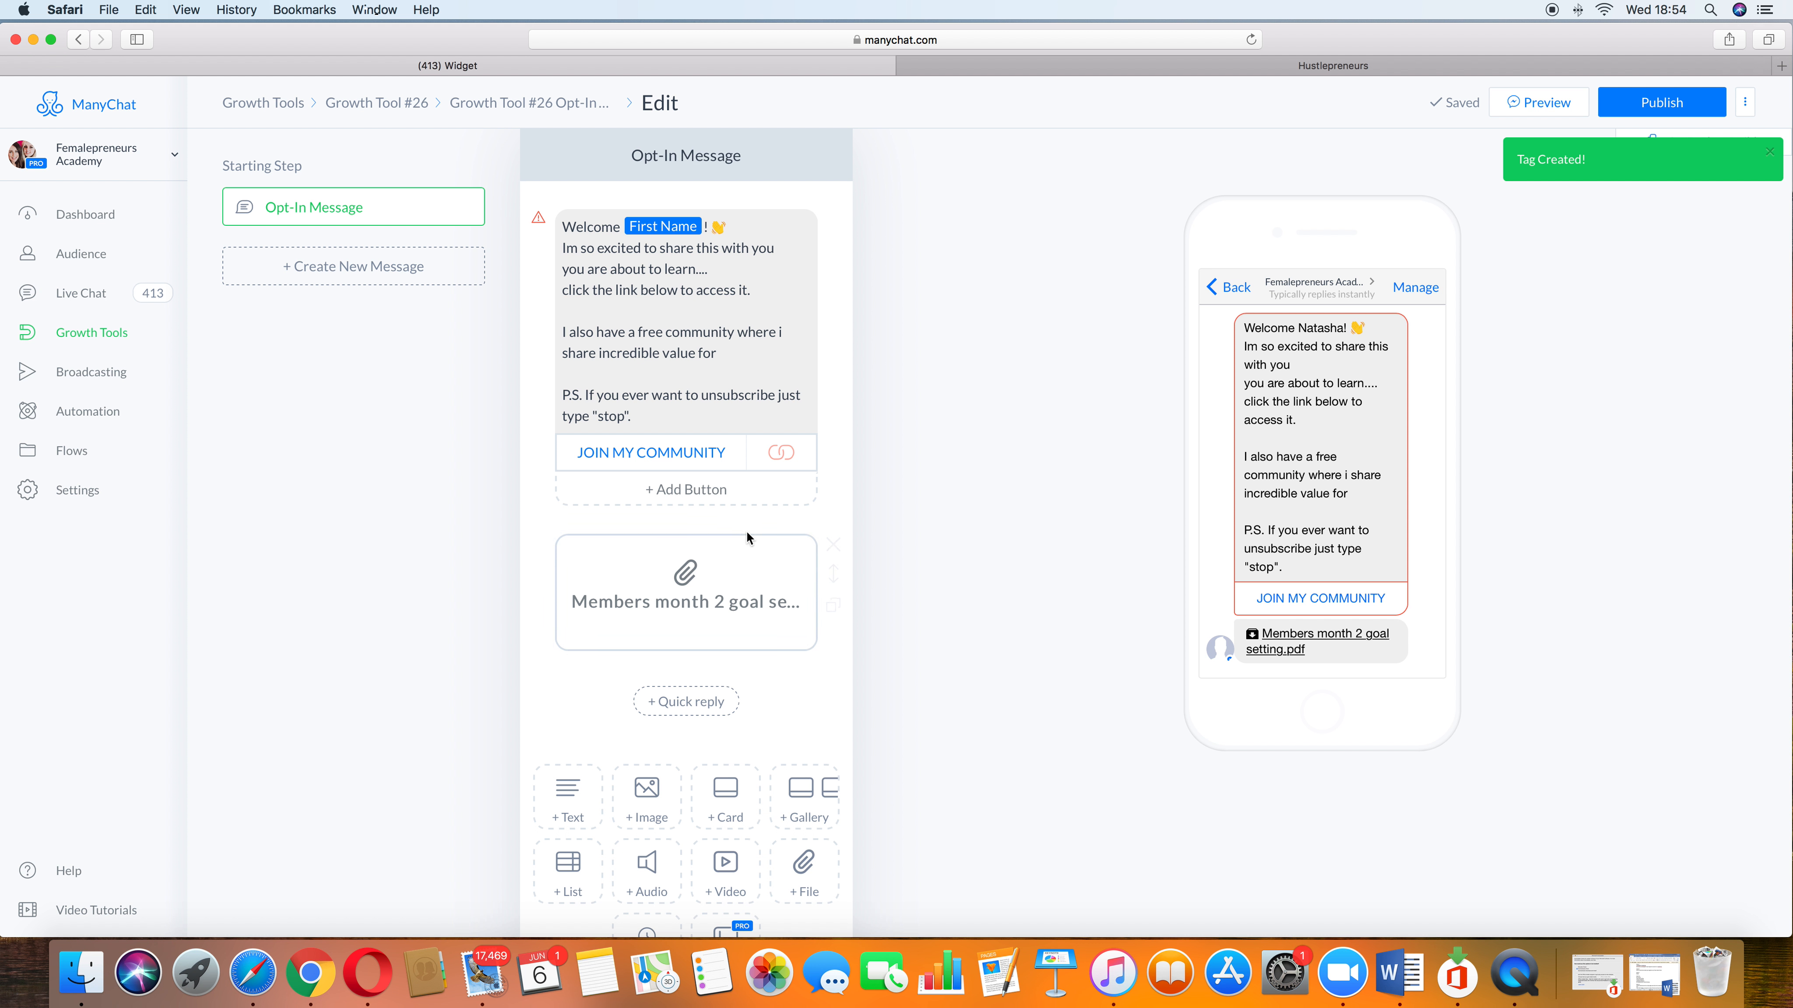
# Step: Browse the additional actions available for the JOIN MY COMMUNITY button
pyautogui.click(738, 459)
pyautogui.scroll(-2, 960, 614)
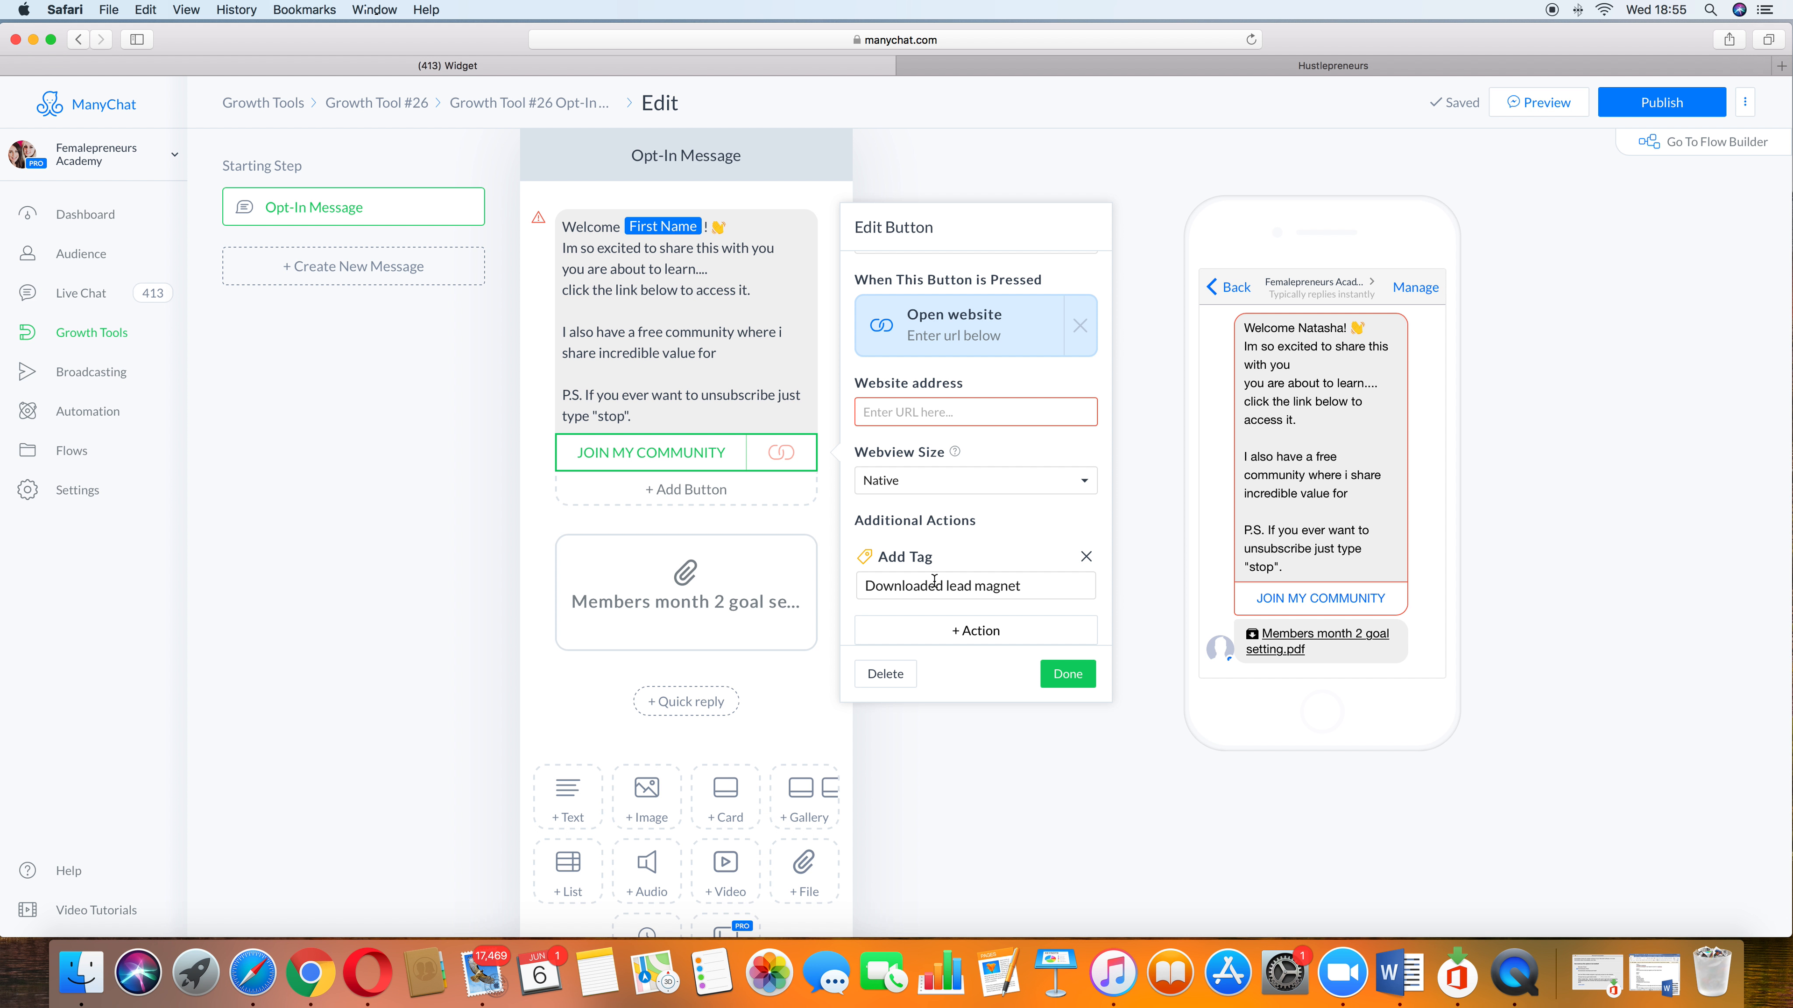
pyautogui.click(1022, 626)
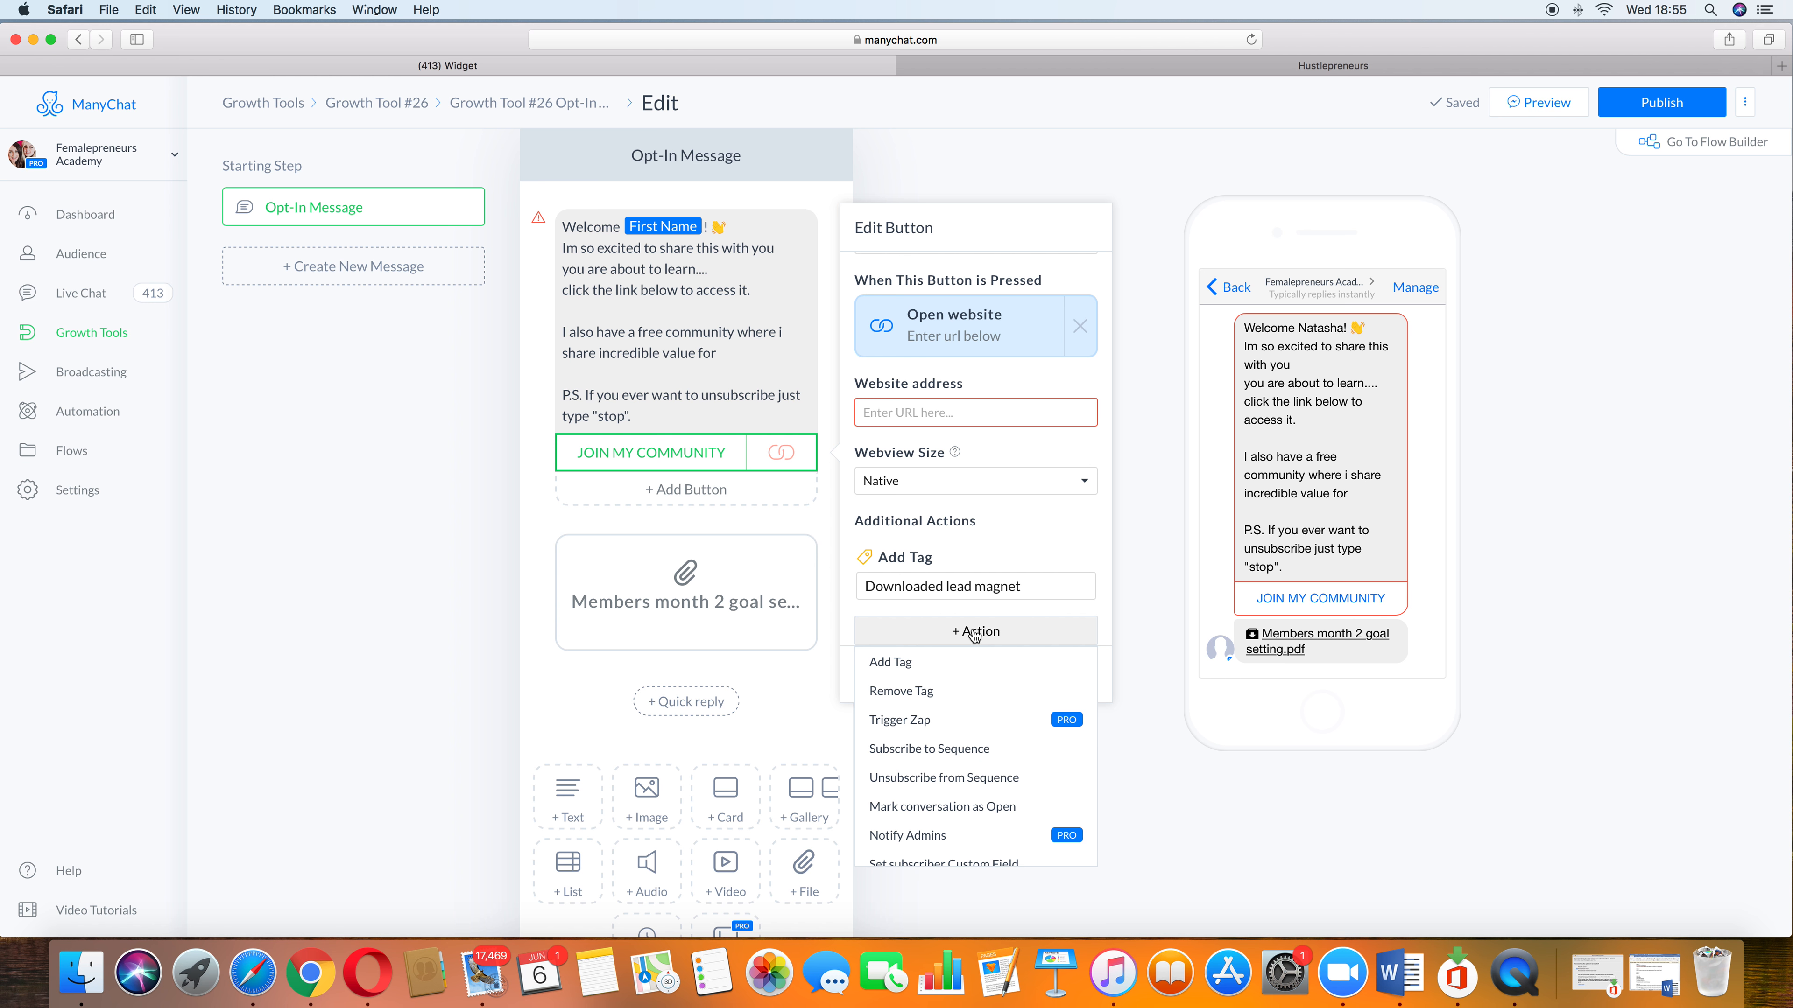
pyautogui.scroll(-1, 958, 688)
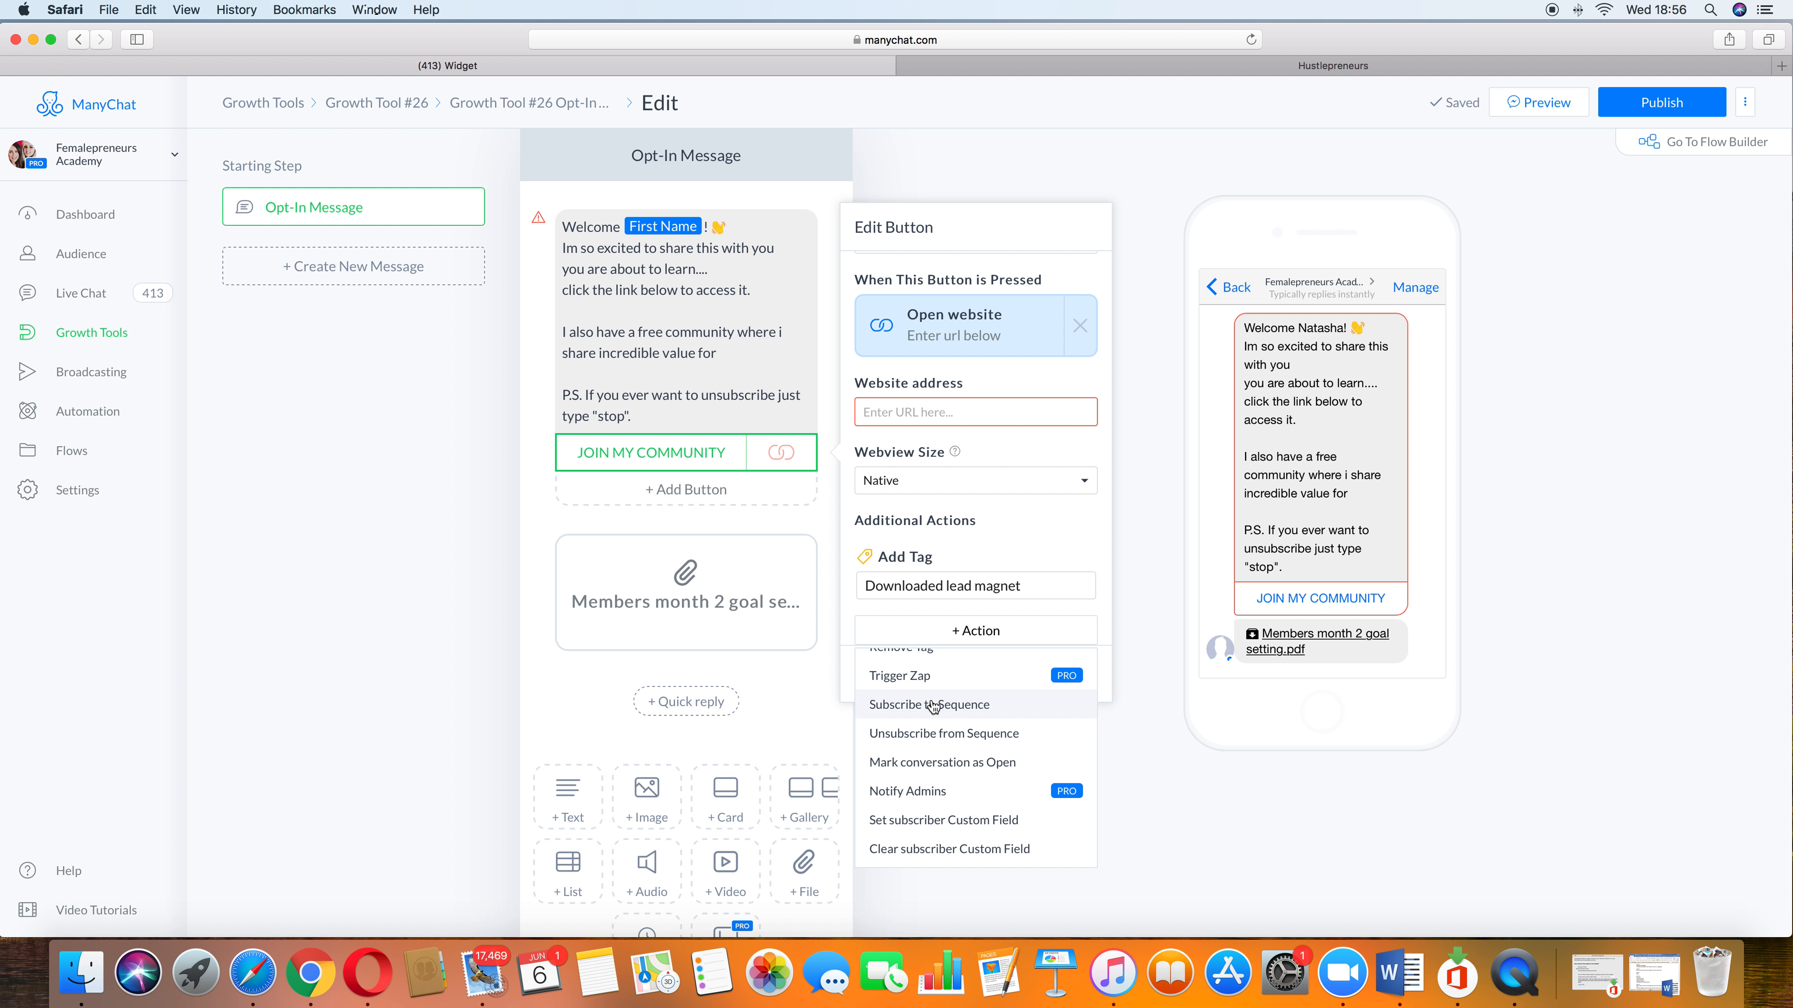
pyautogui.scroll(2, 1033, 764)
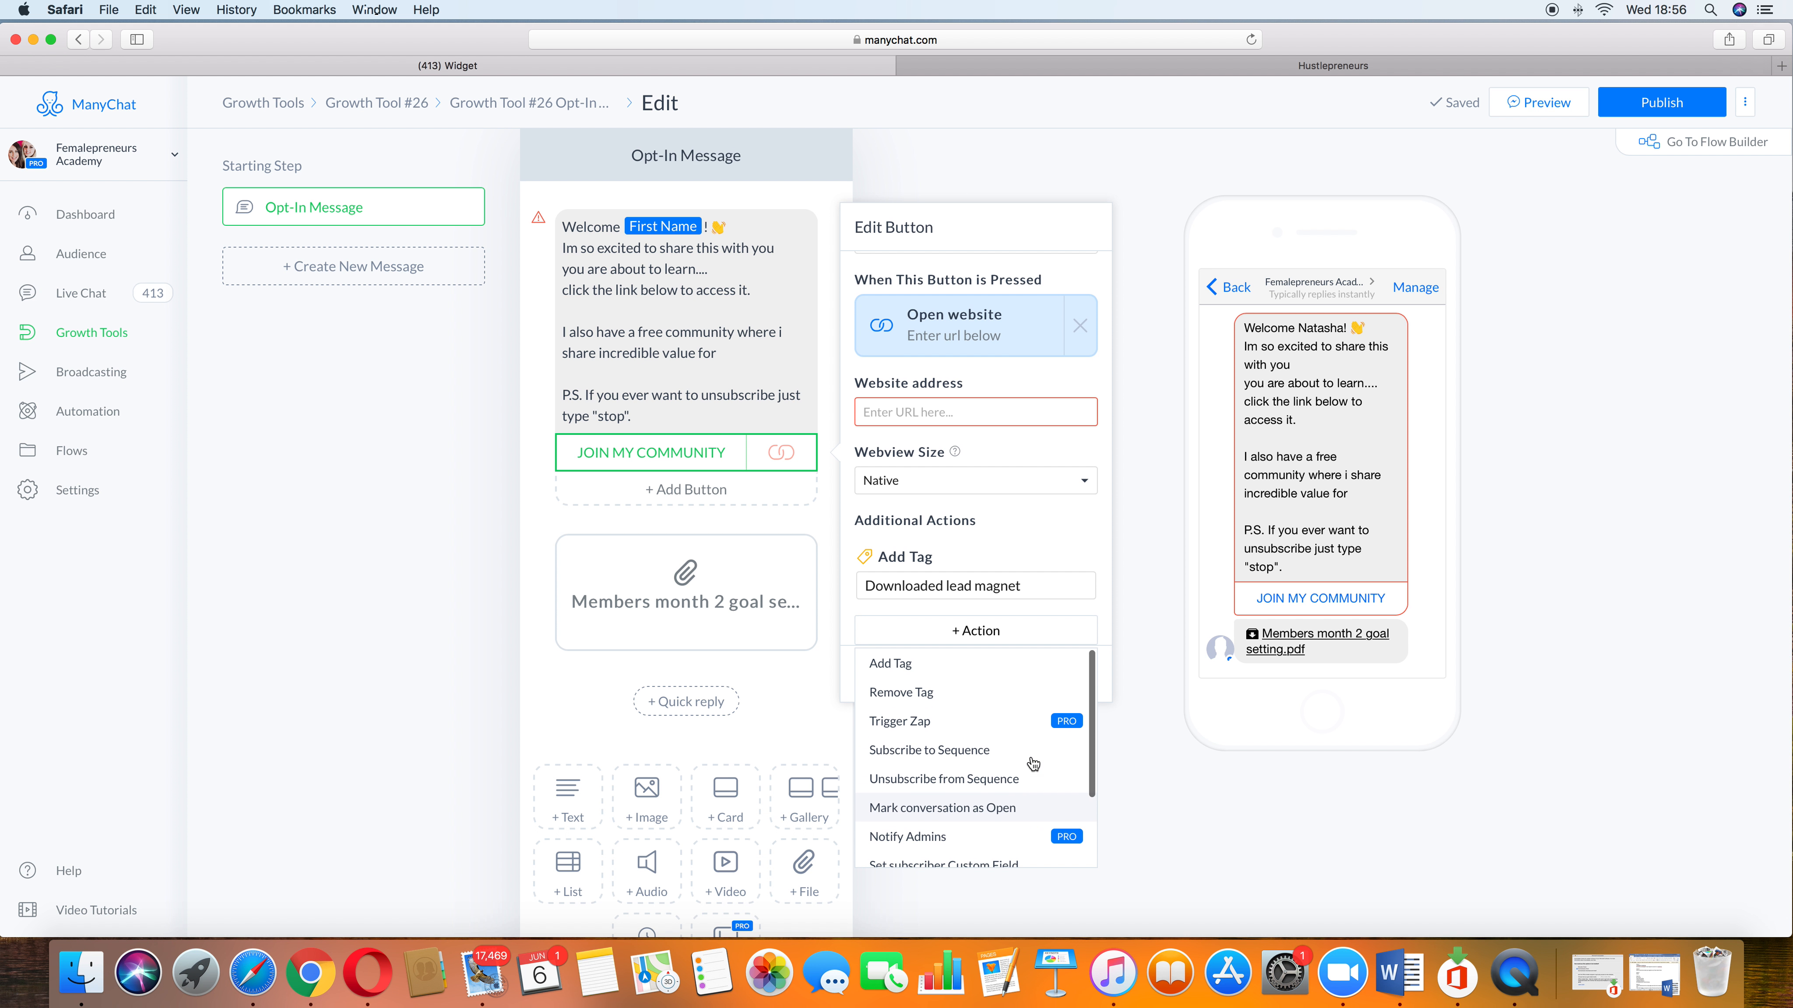
pyautogui.click(1147, 412)
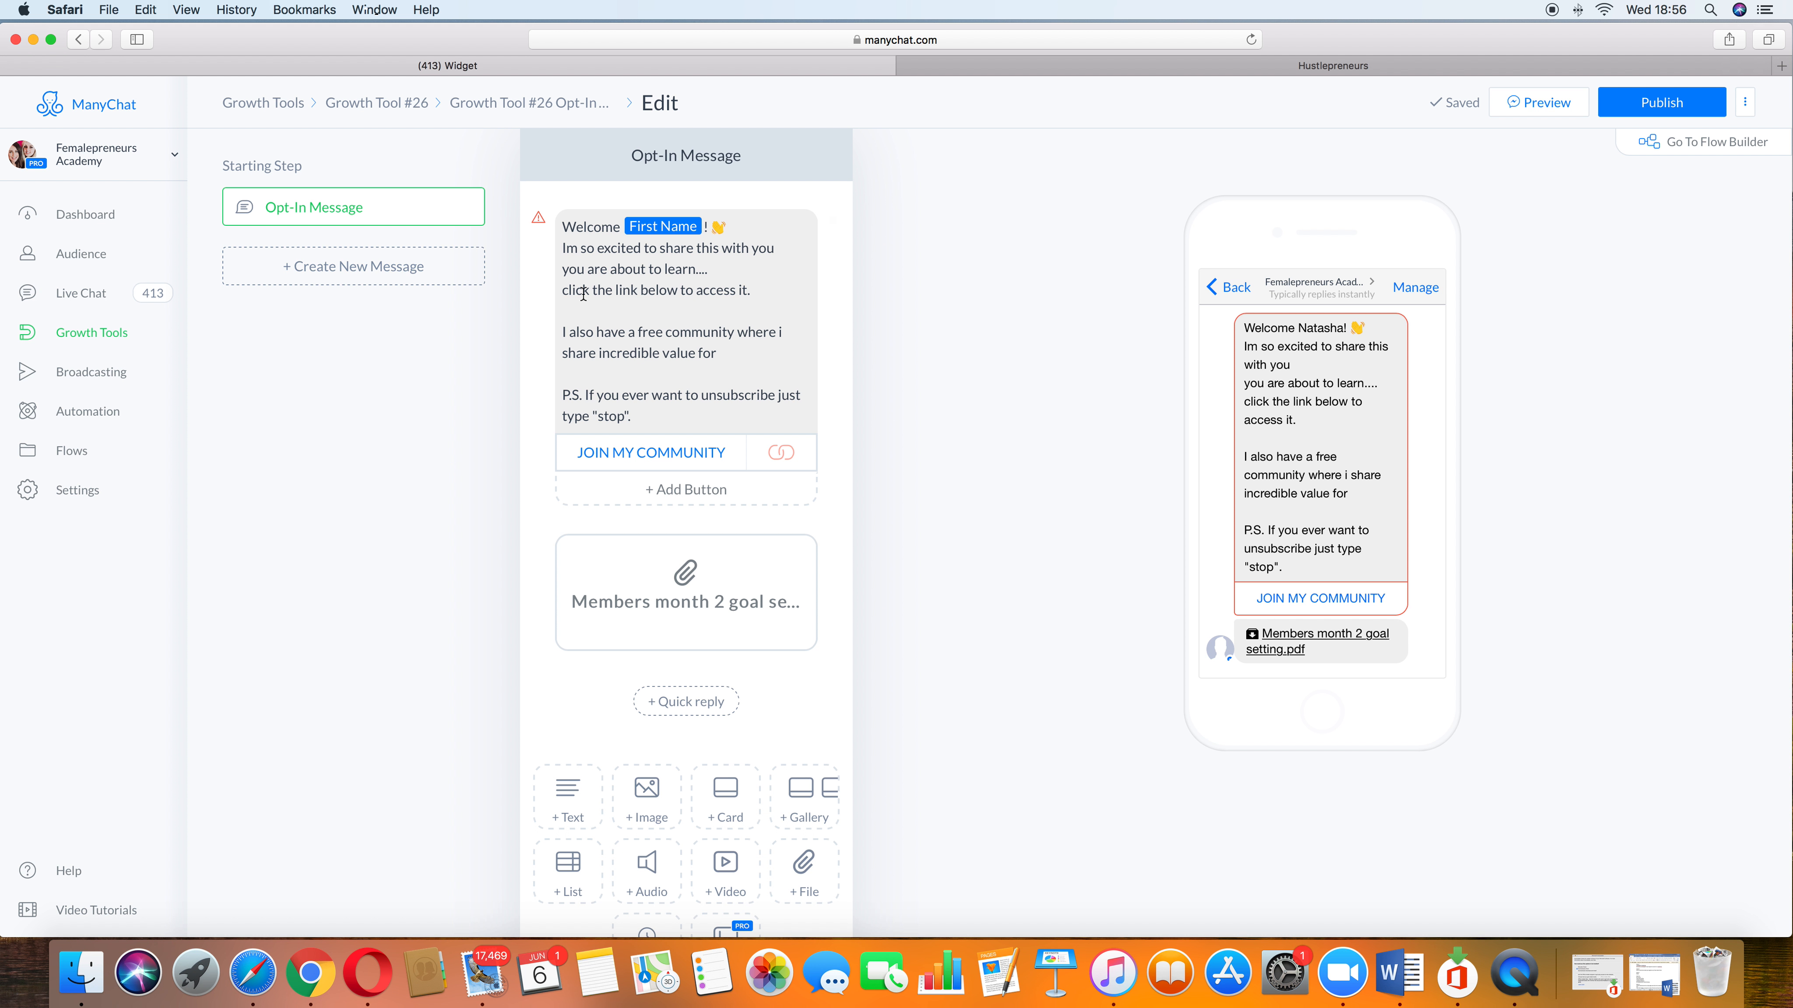
# Step: Paste the current page URL as the JOIN MY COMMUNITY button's website address and publish the opt-in message
pyautogui.scroll(-2, 551, 285)
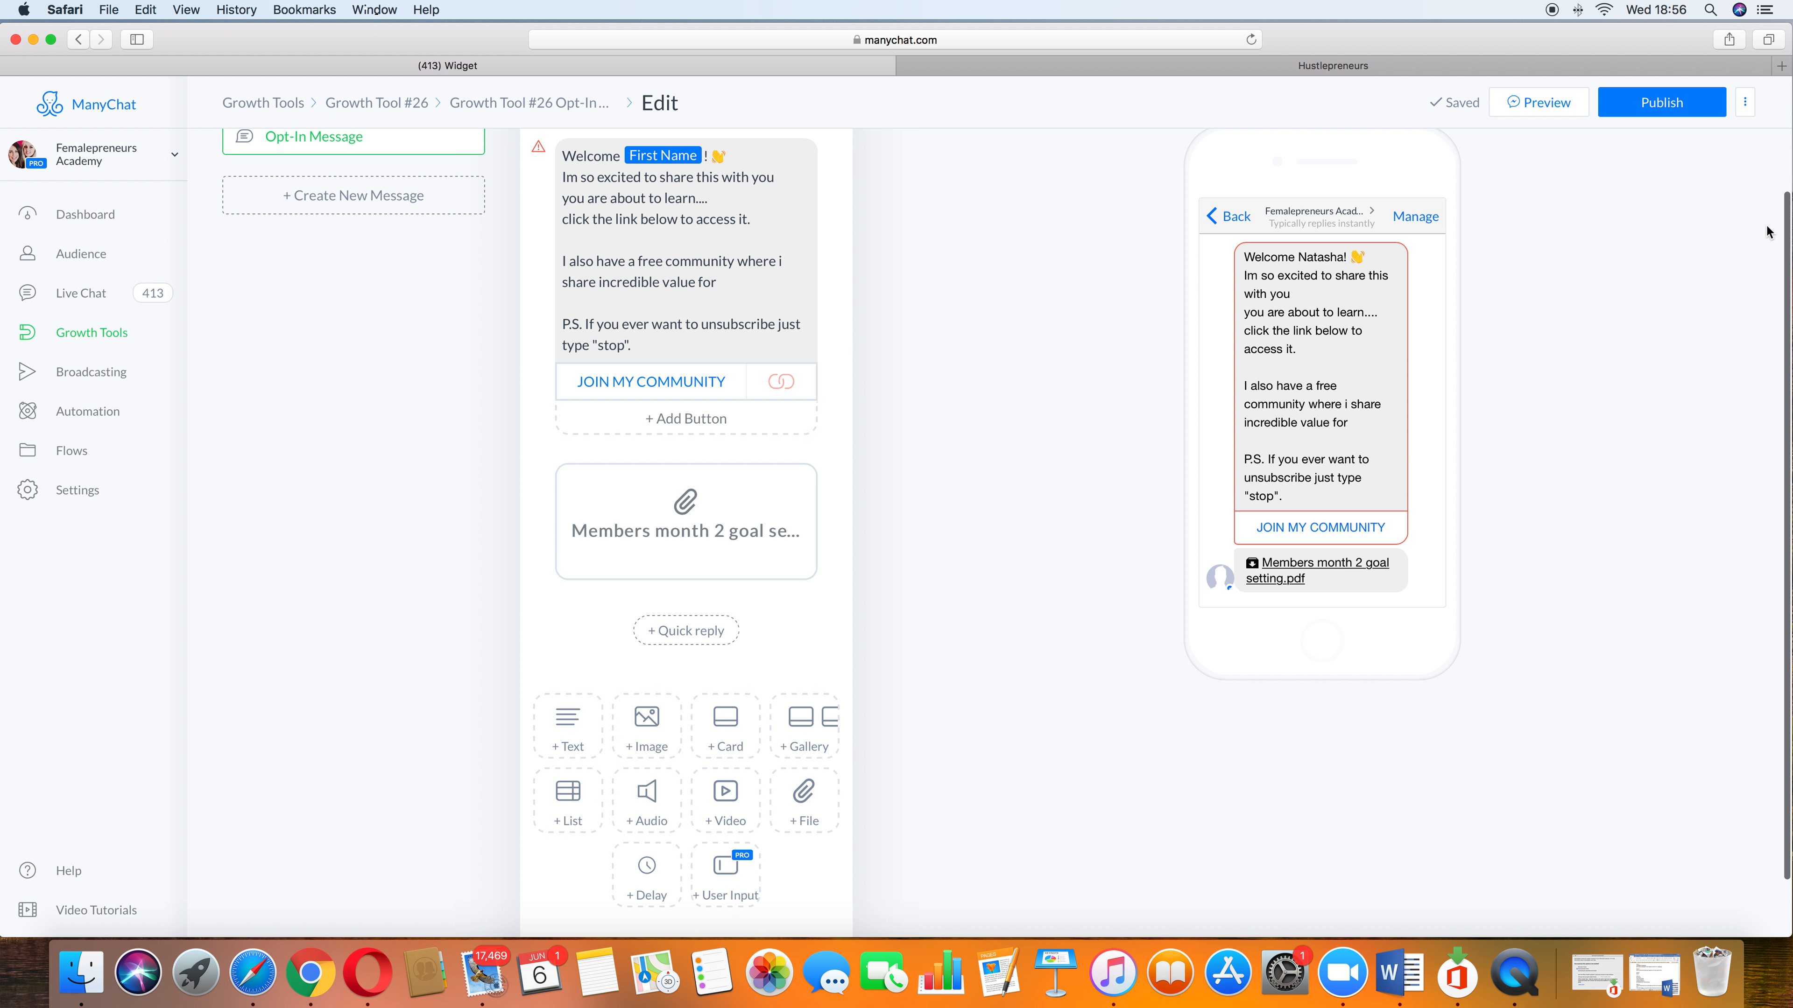
pyautogui.click(1685, 110)
pyautogui.click(724, 467)
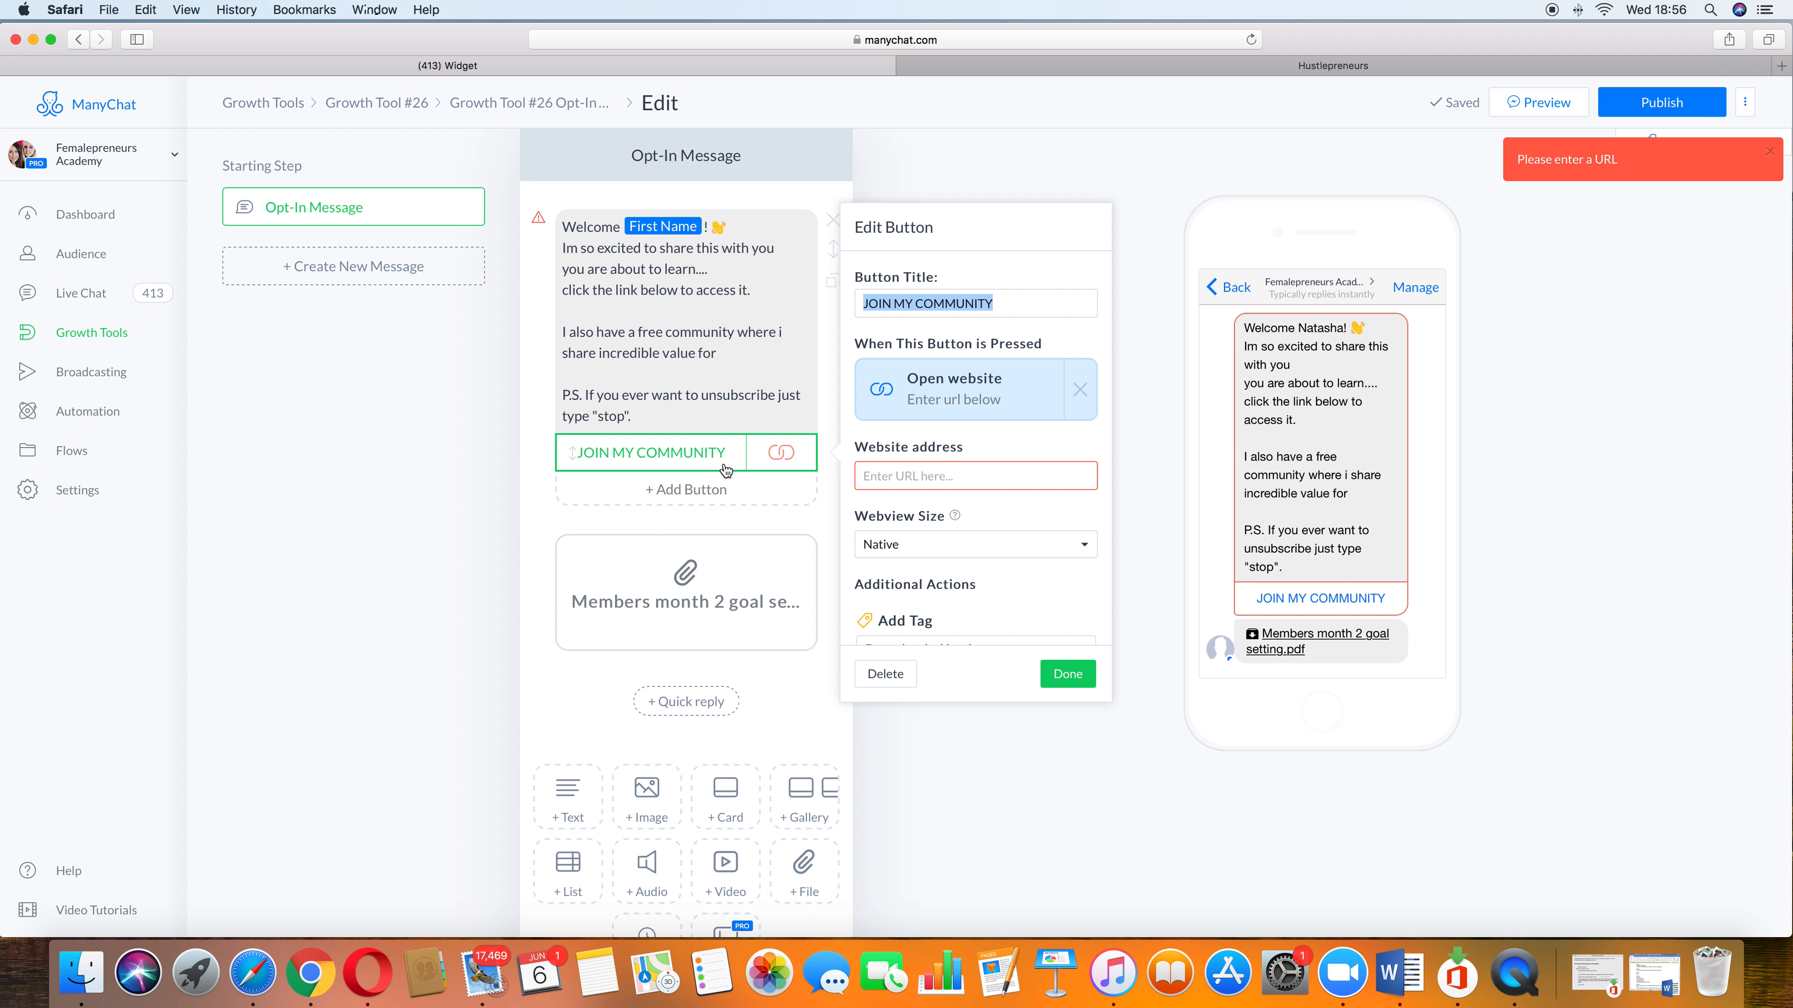
pyautogui.click(986, 40)
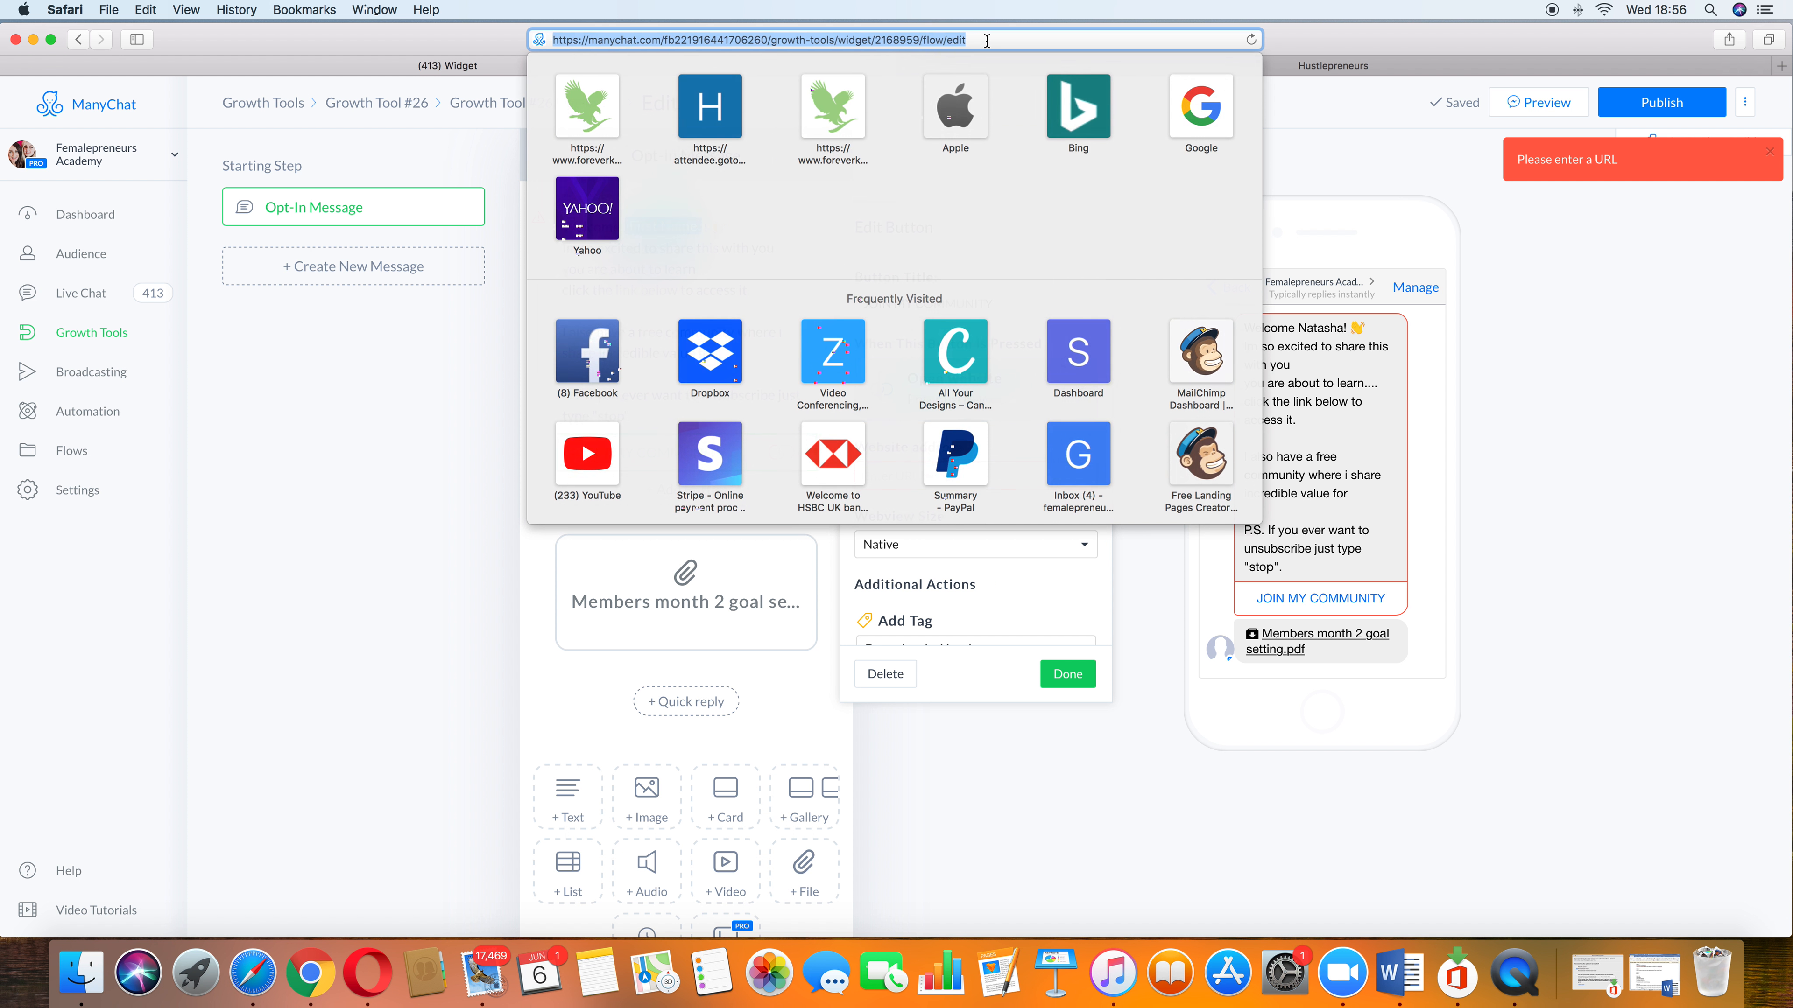
pyautogui.click(899, 476)
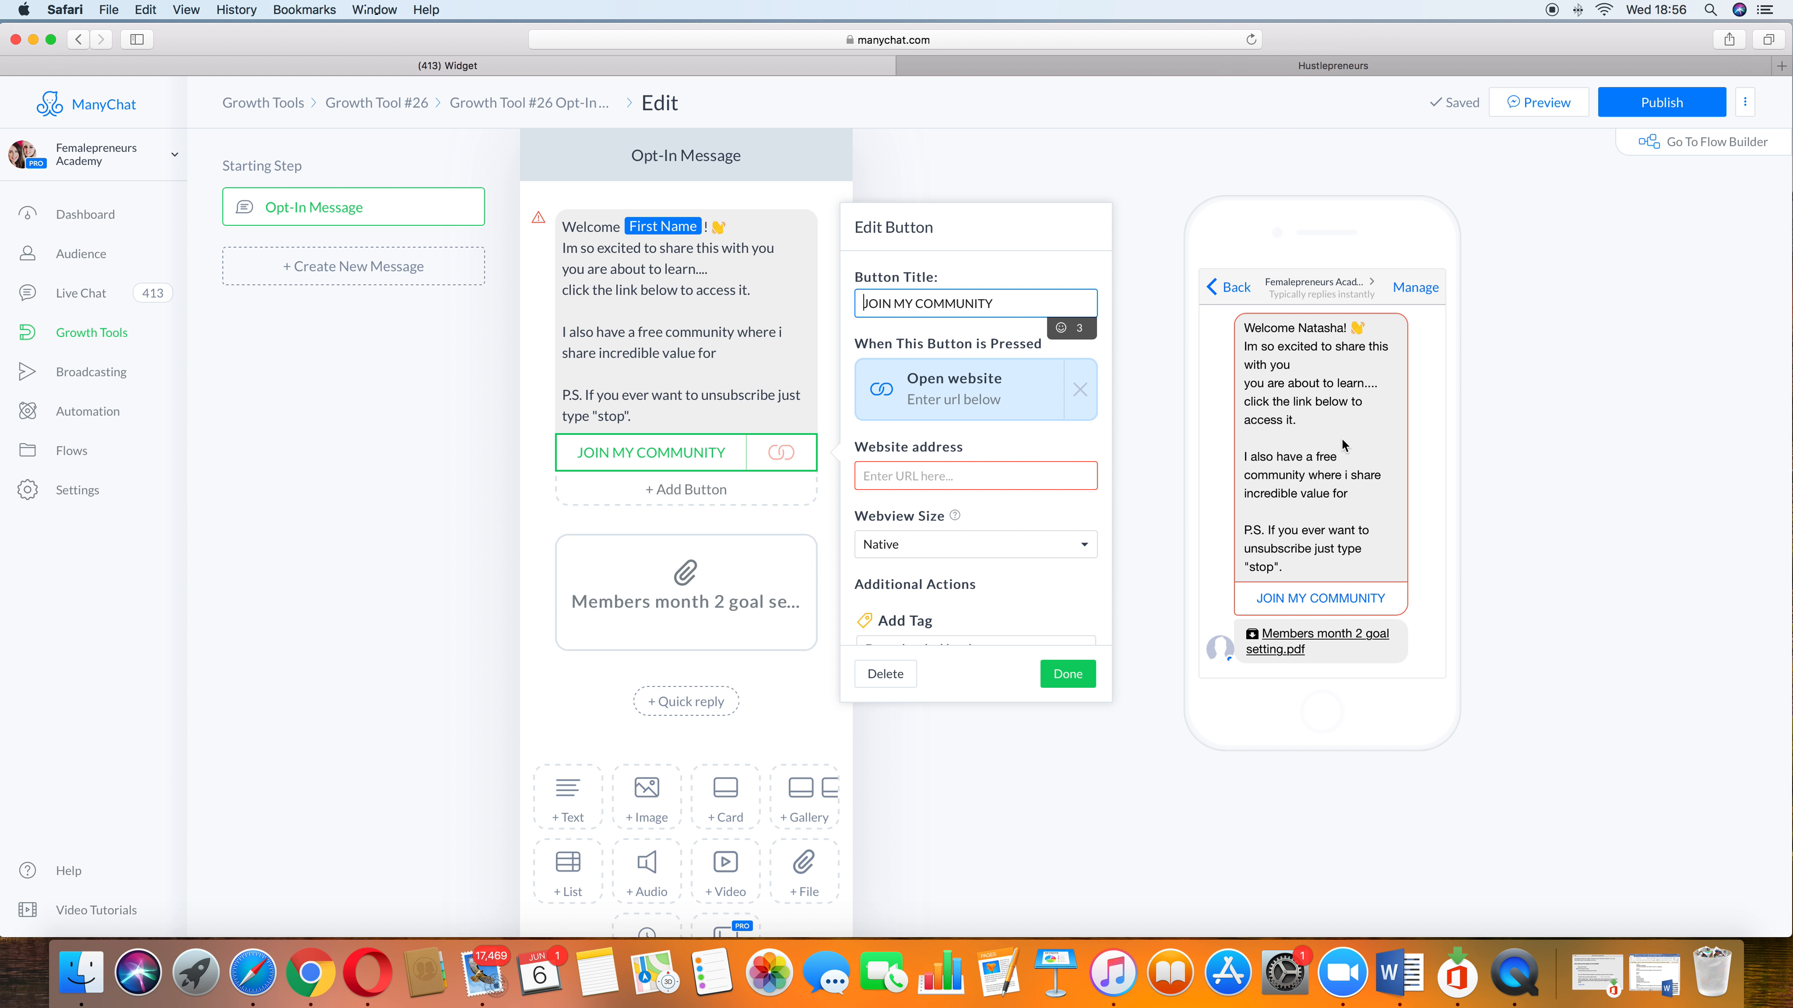
pyautogui.press('super+v')
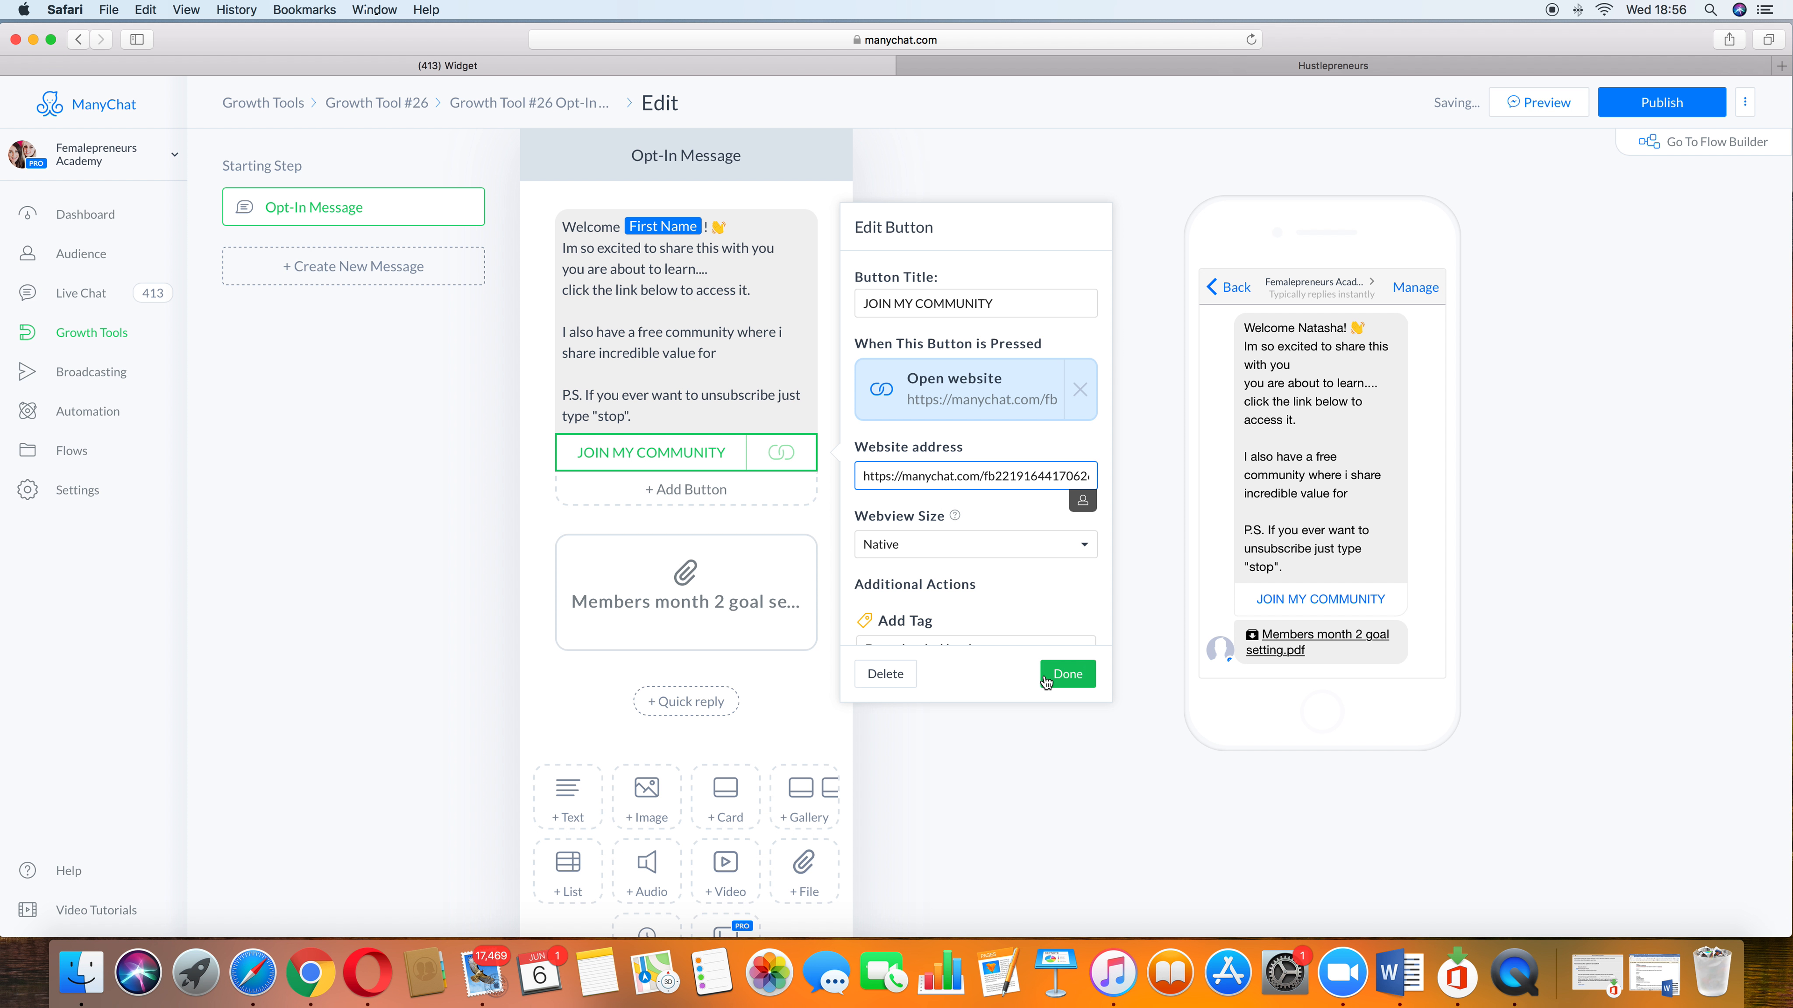
pyautogui.click(1067, 674)
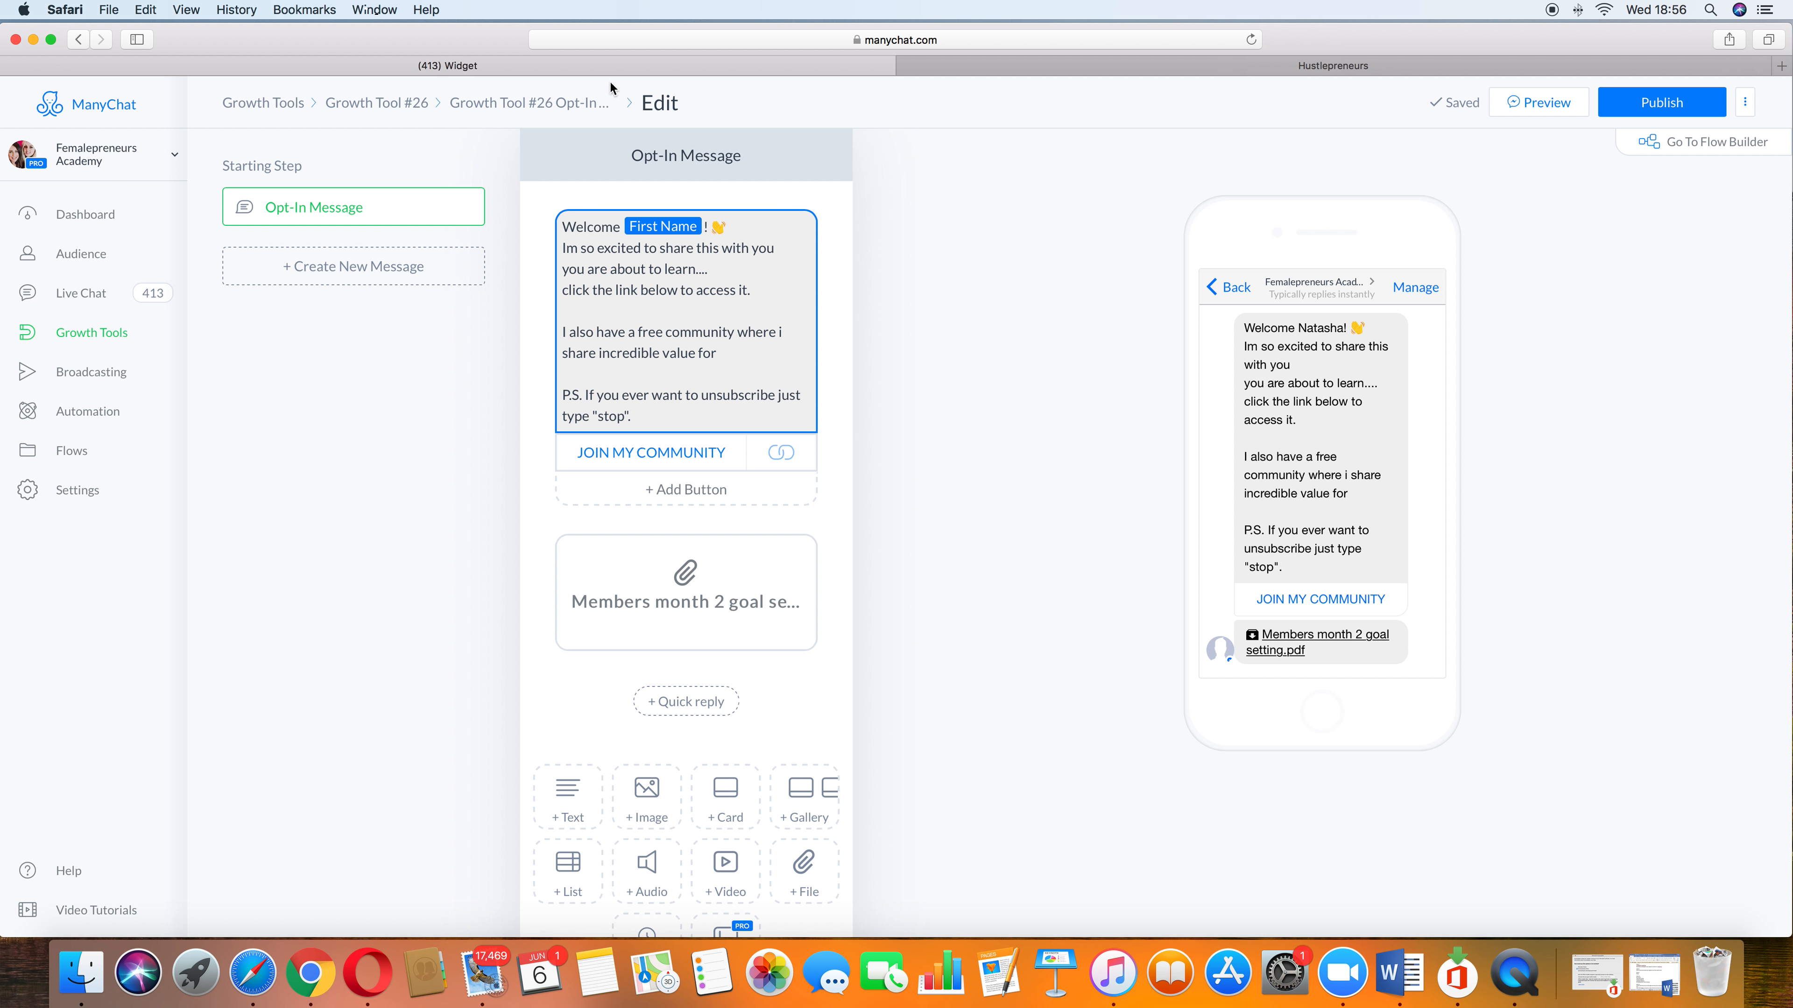
pyautogui.click(1672, 111)
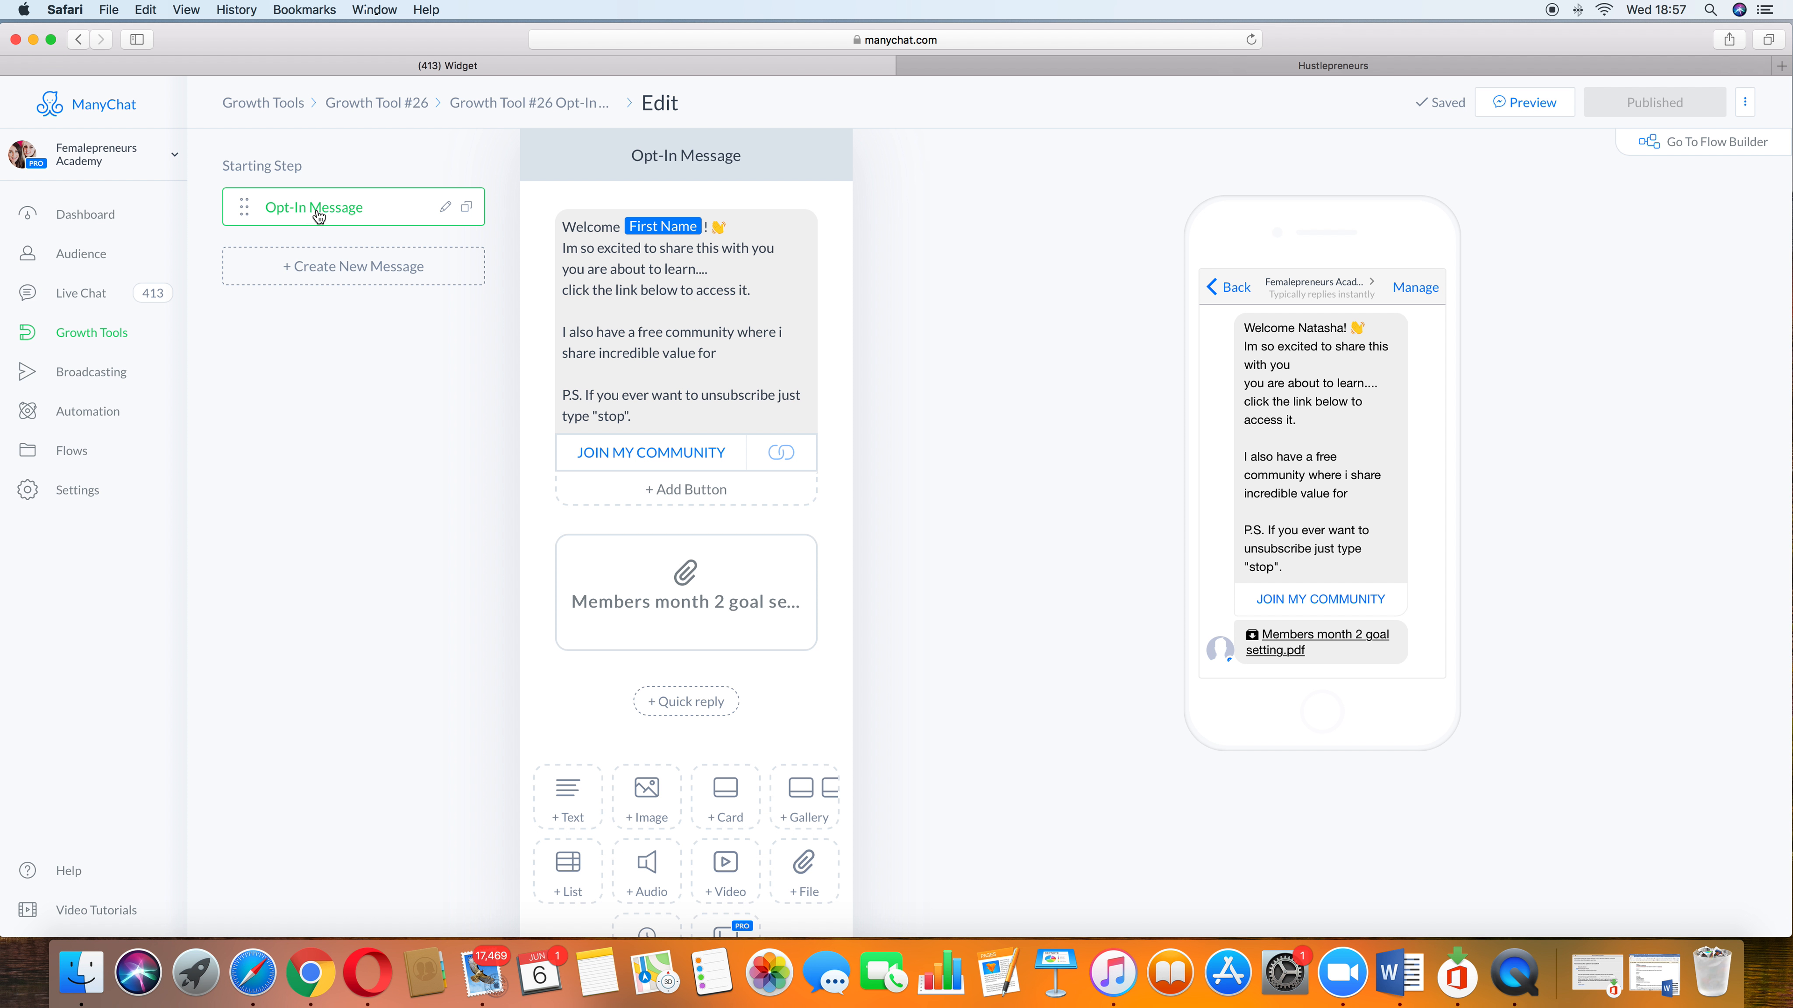
# Step: Return to Growth Tool #26's widget settings and rename it "website pop up"
pyautogui.click(262, 103)
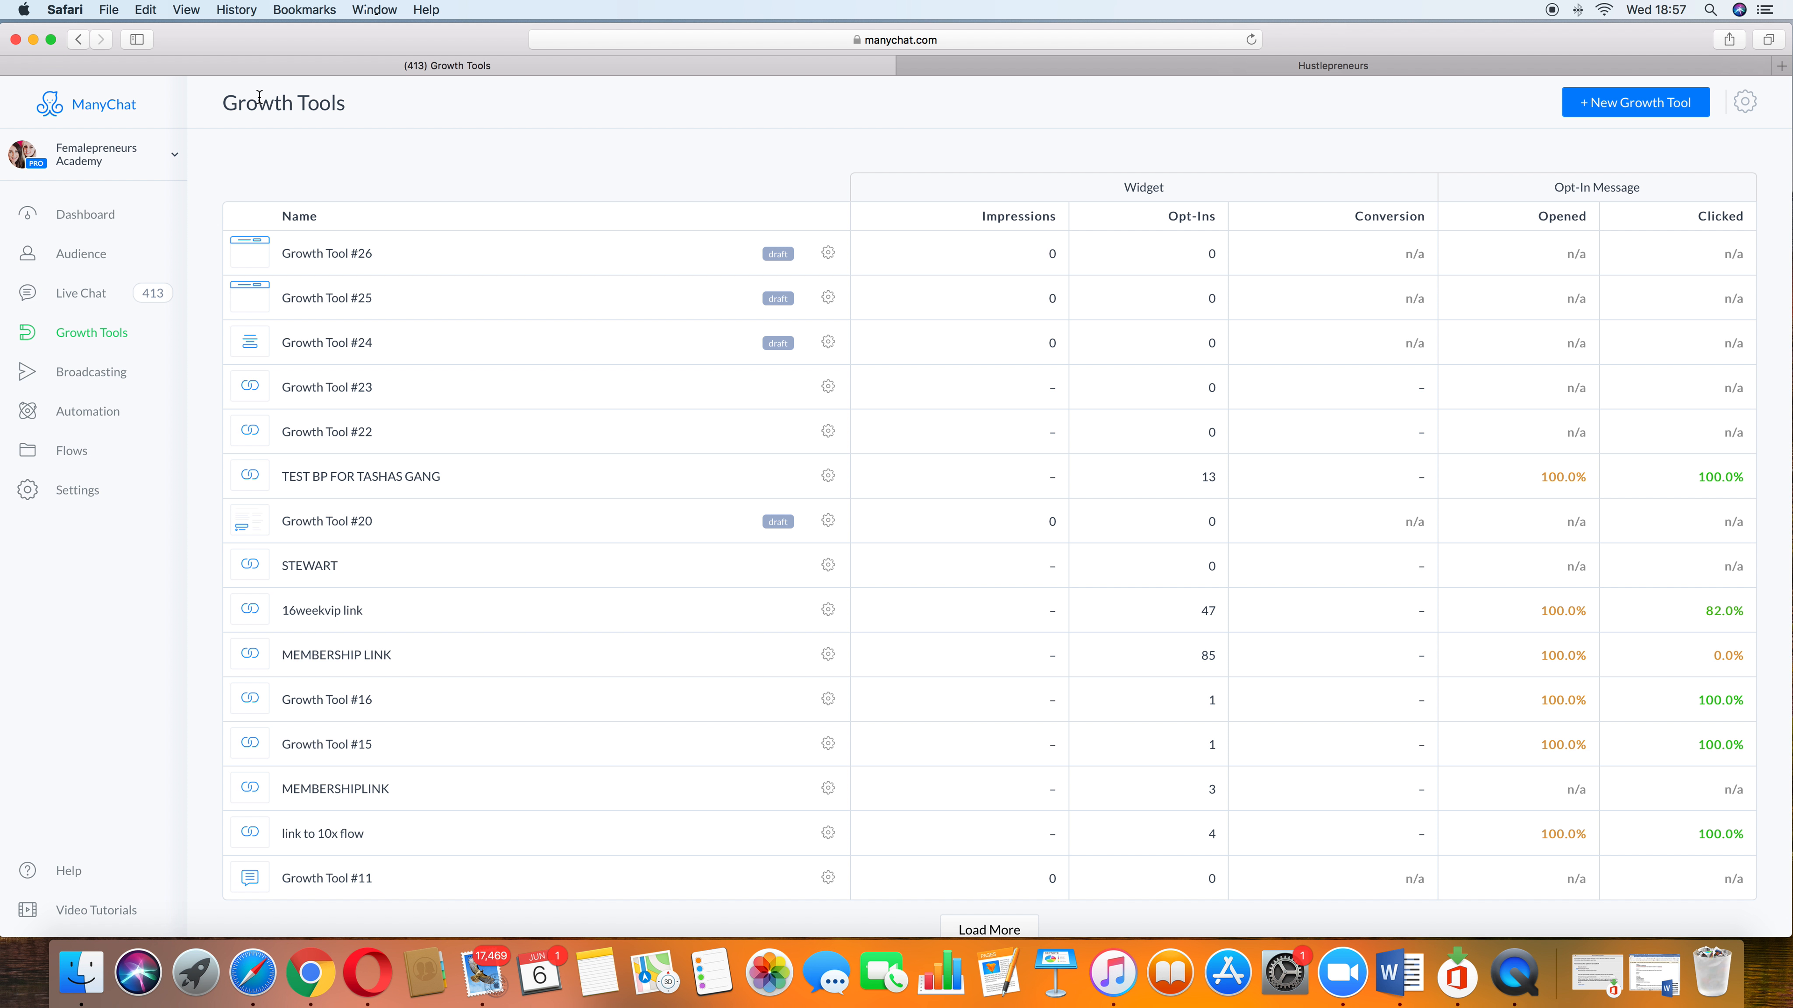
pyautogui.click(421, 267)
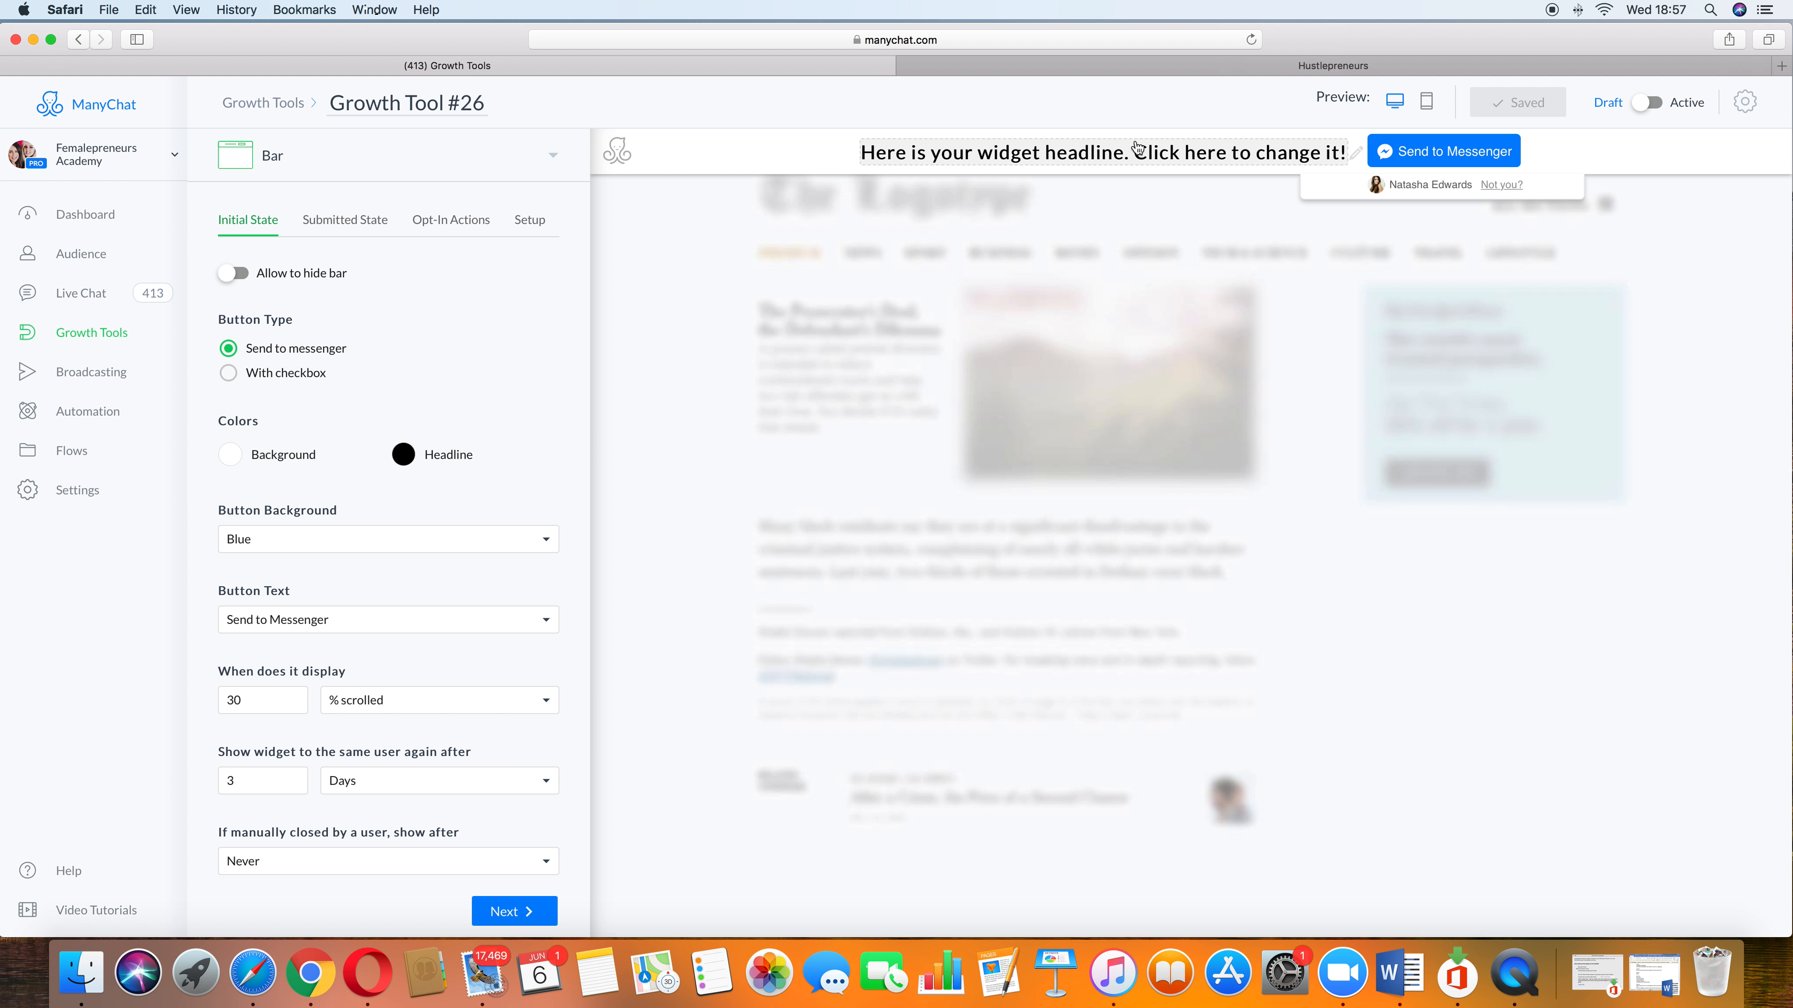
pyautogui.click(455, 112)
pyautogui.moveTo(483, 103); pyautogui.dragTo(326, 104)
pyautogui.write('w')
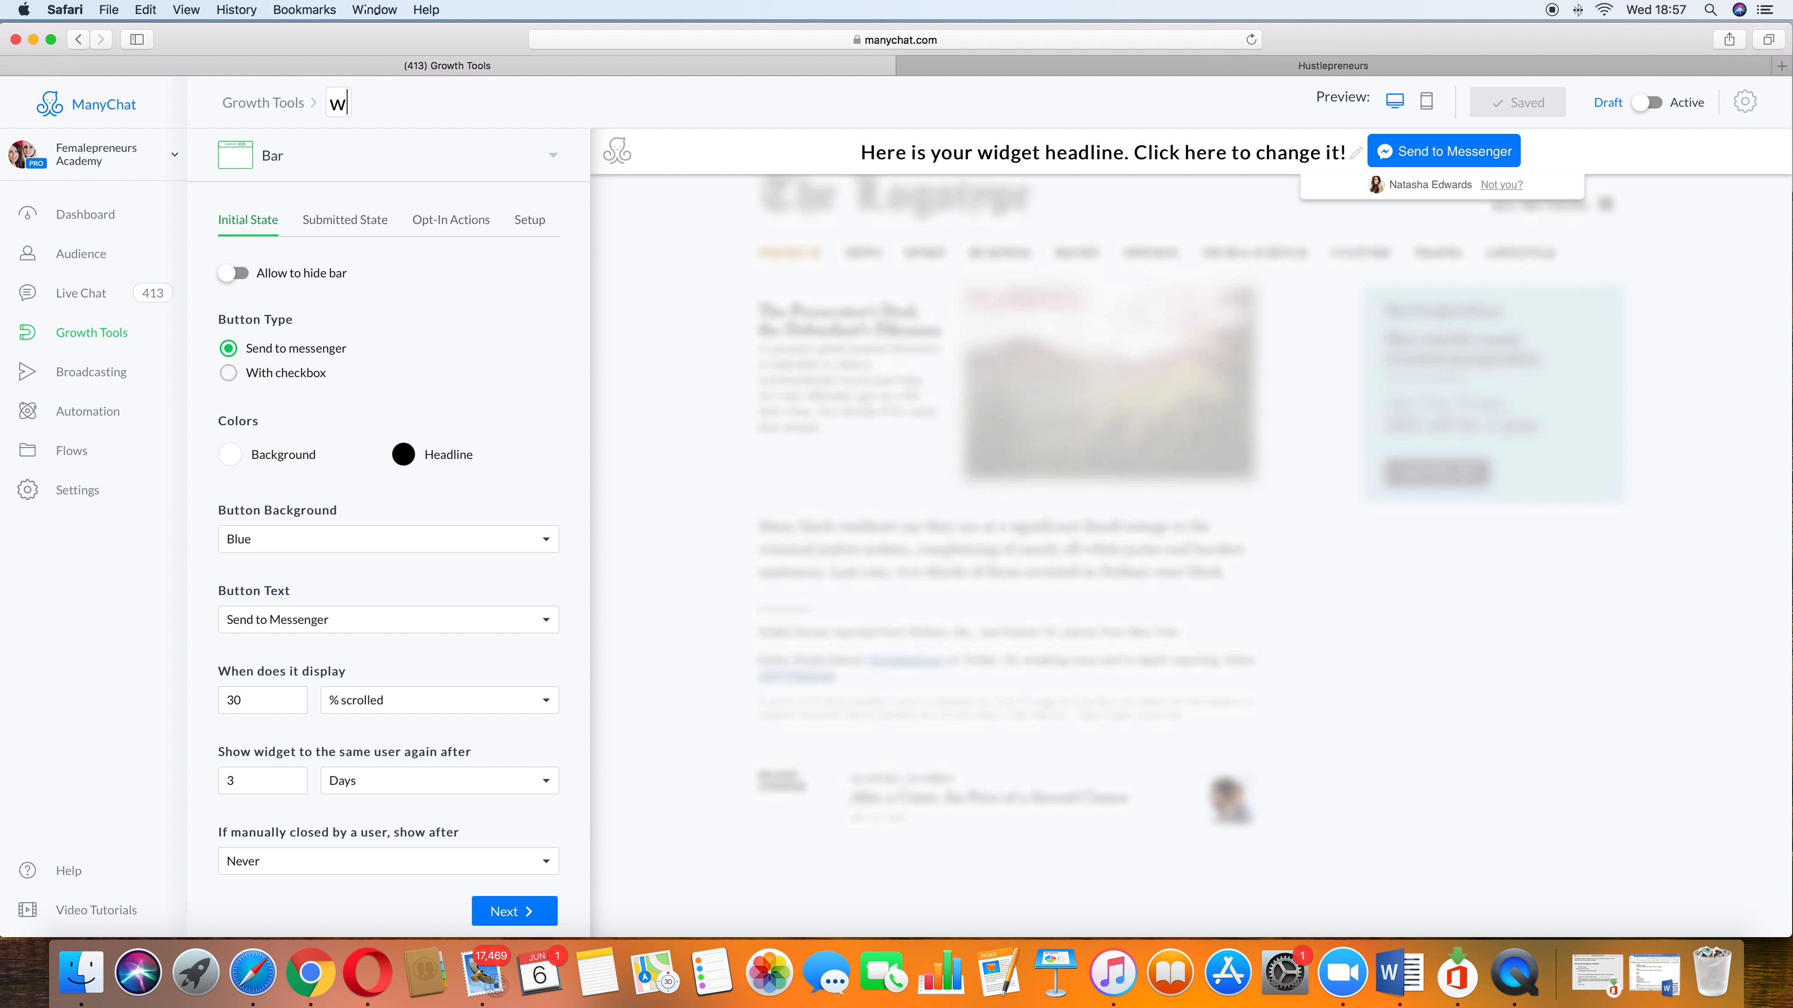
pyautogui.write('ebsite pop up')
# Step: Open the Setup settings and try entering the page URL under Only show on these pages
pyautogui.click(531, 221)
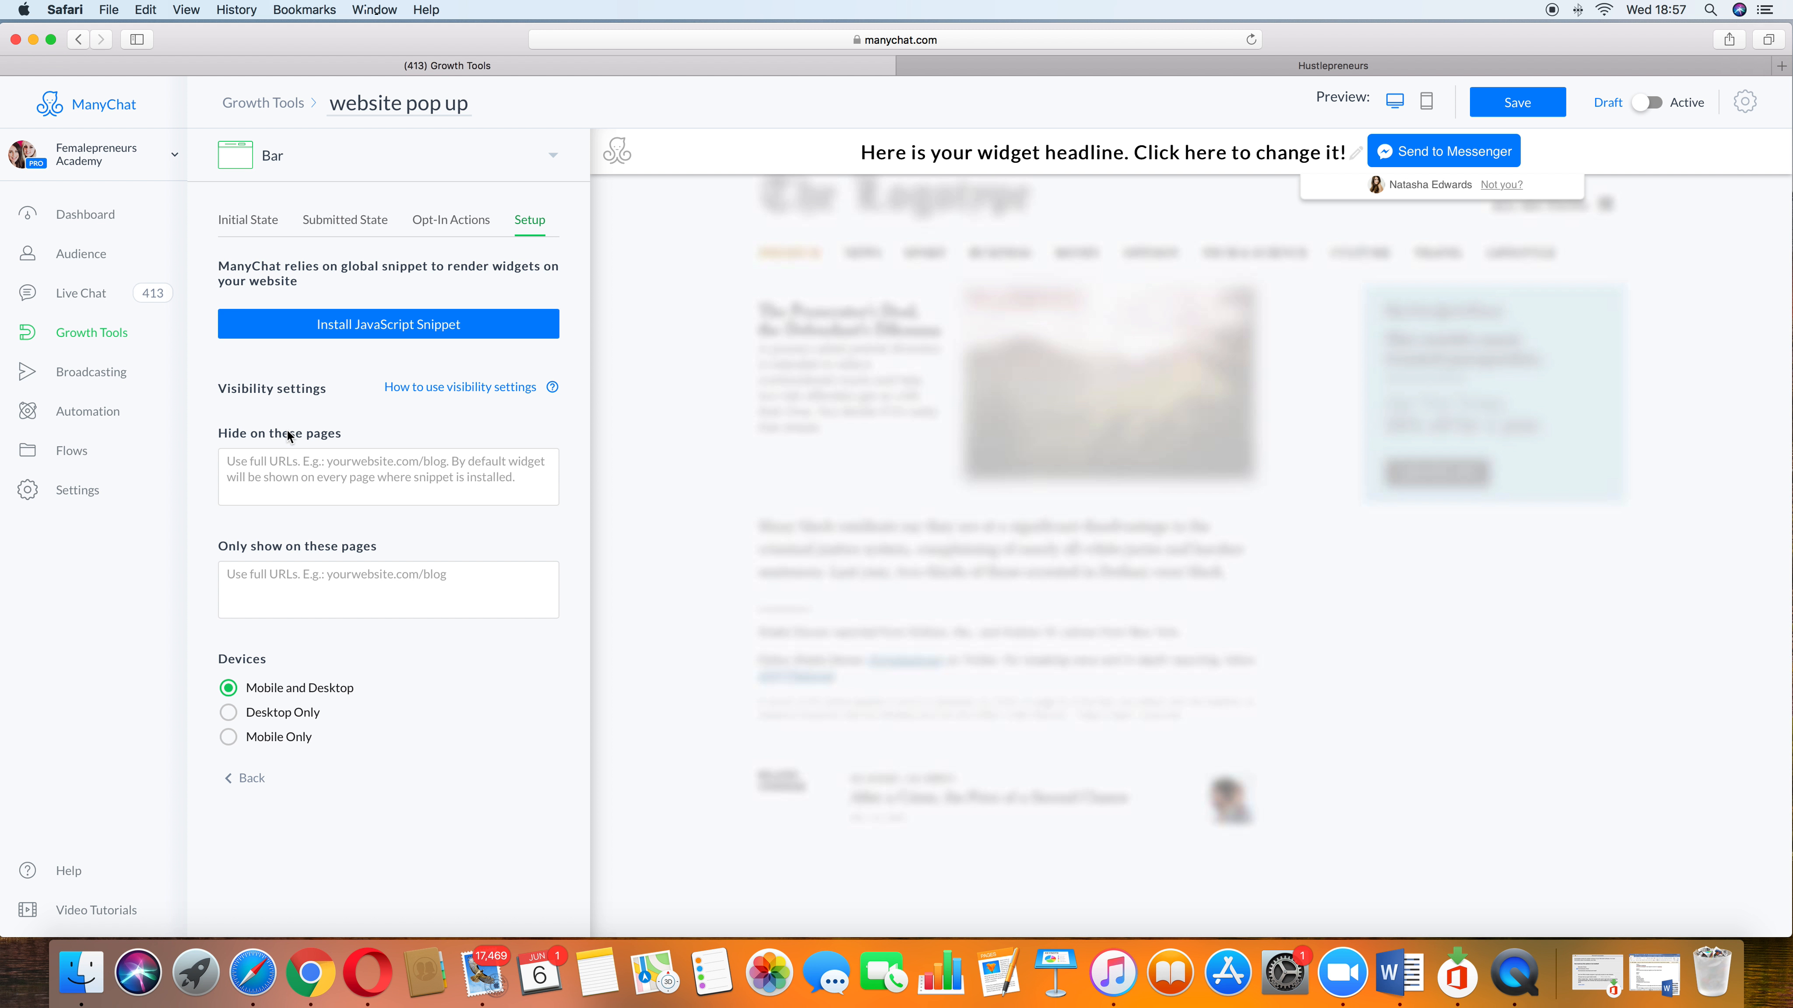
pyautogui.click(353, 473)
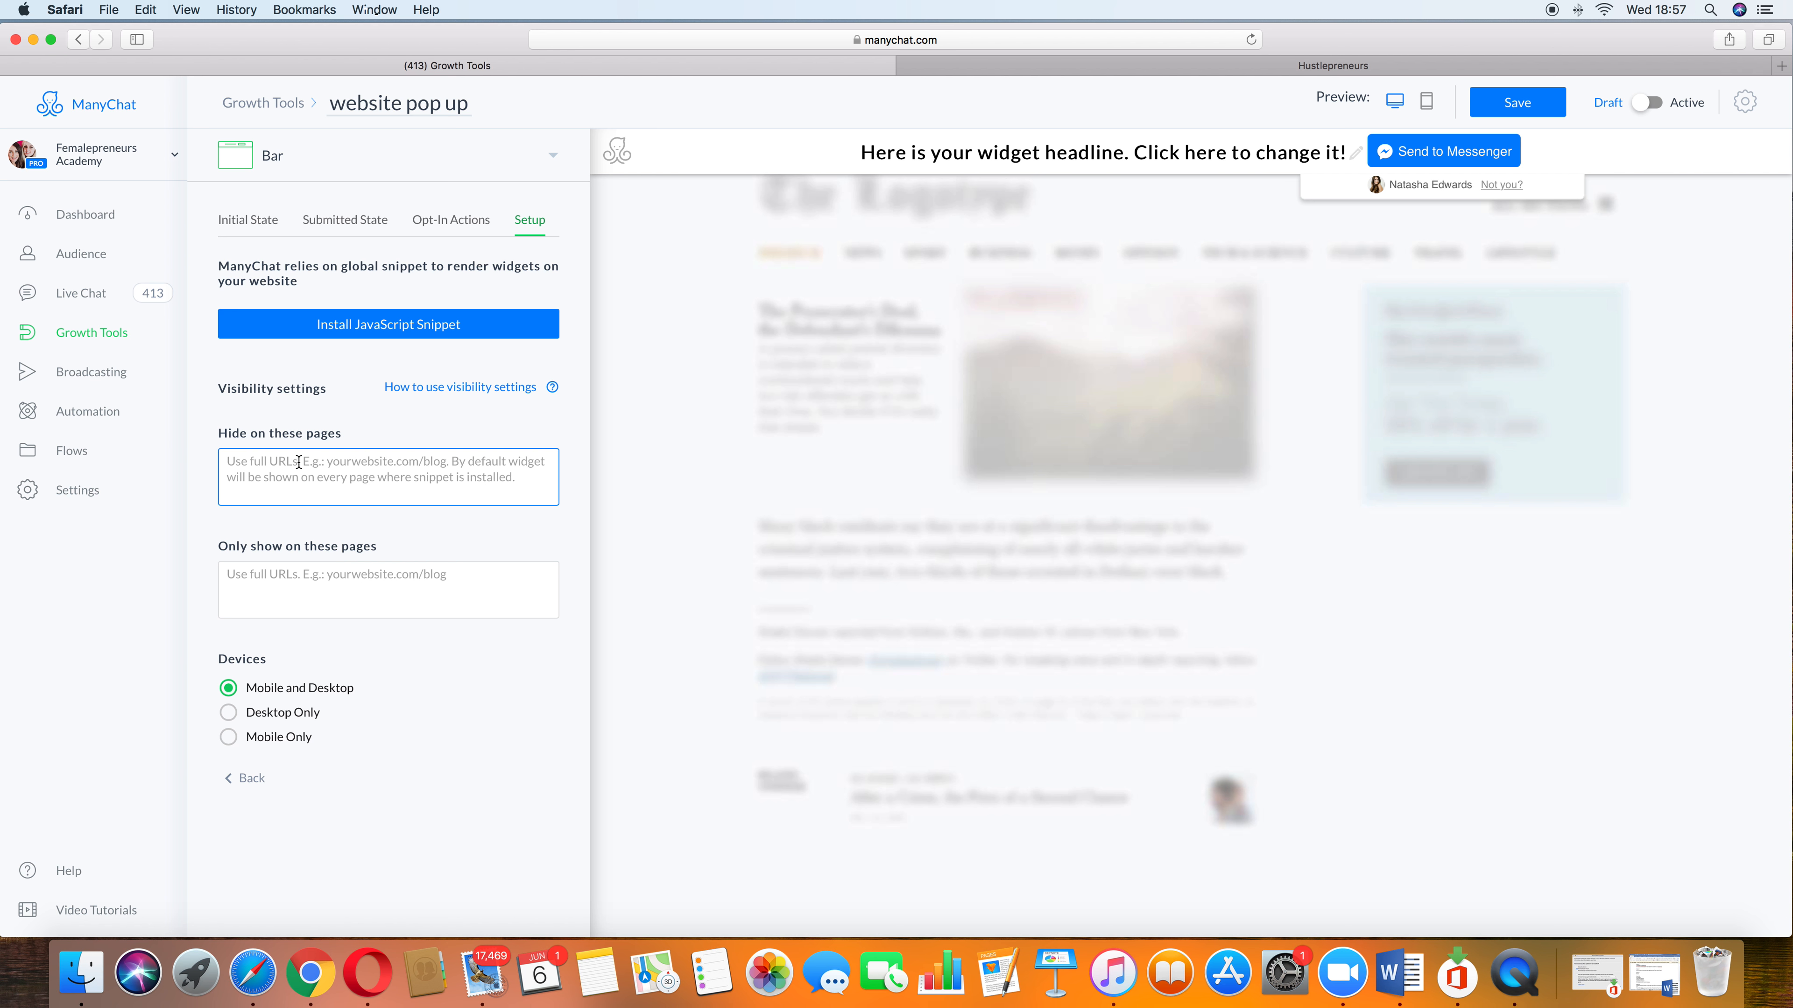
pyautogui.click(318, 580)
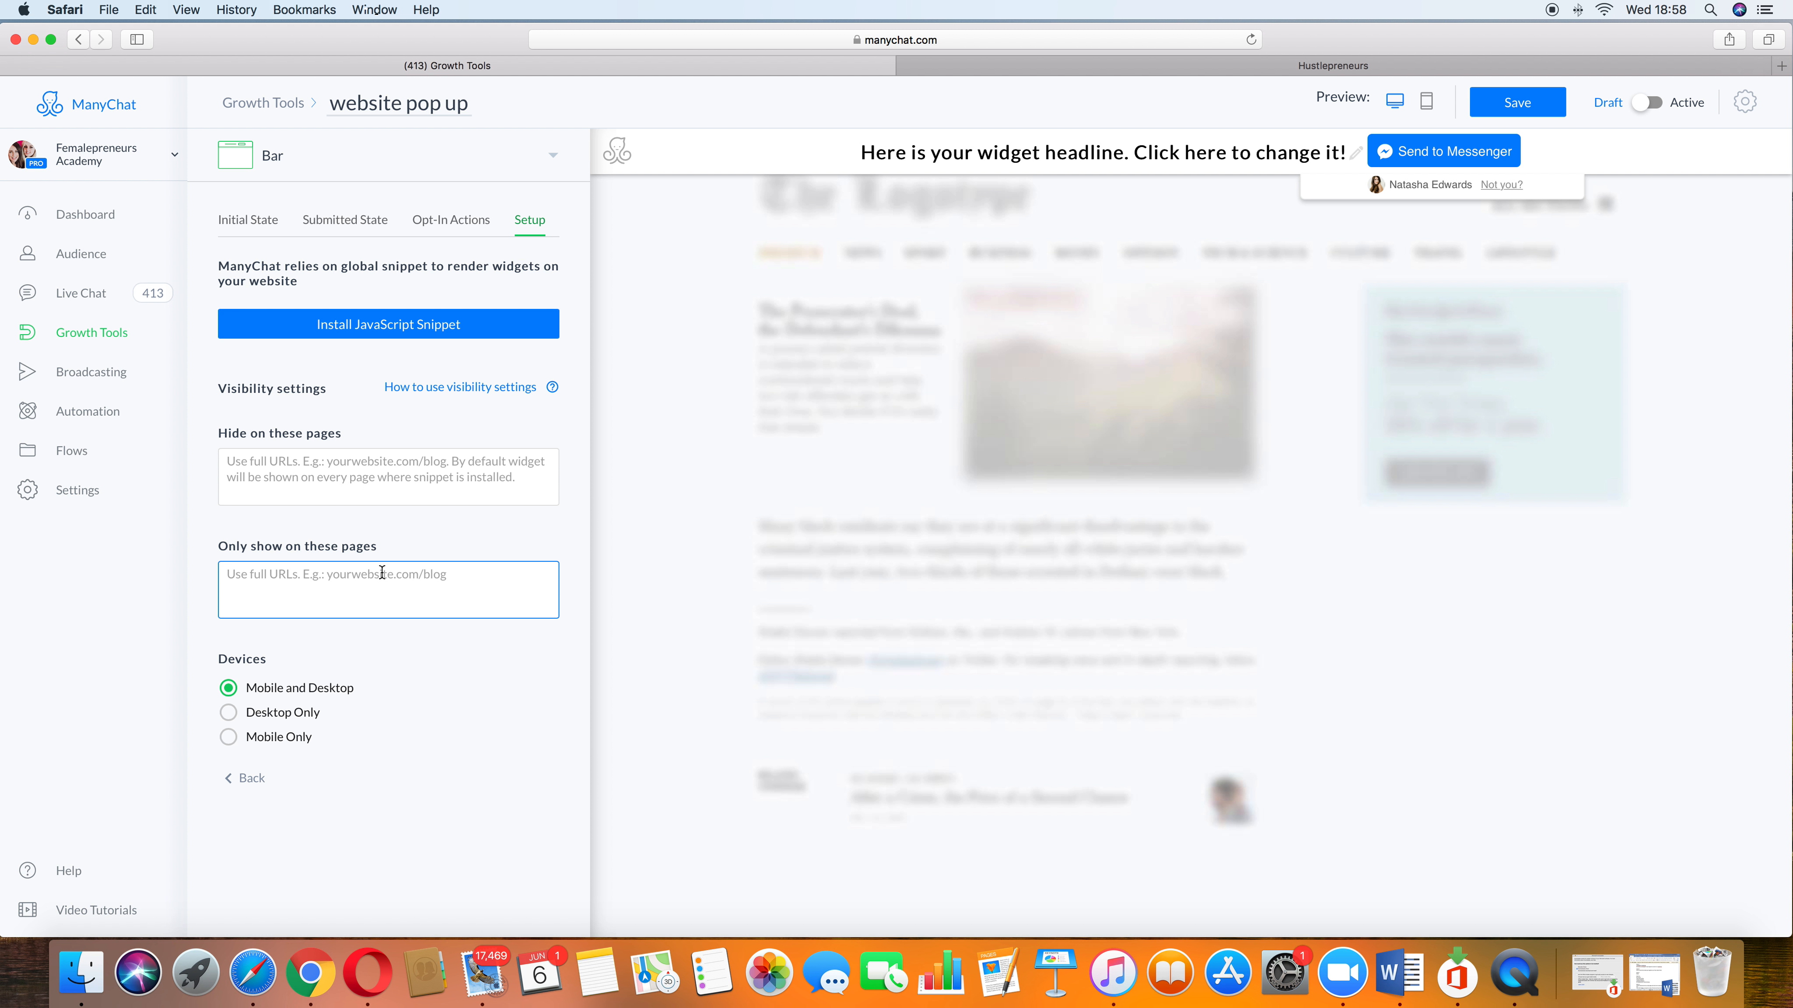
pyautogui.press('super+v')
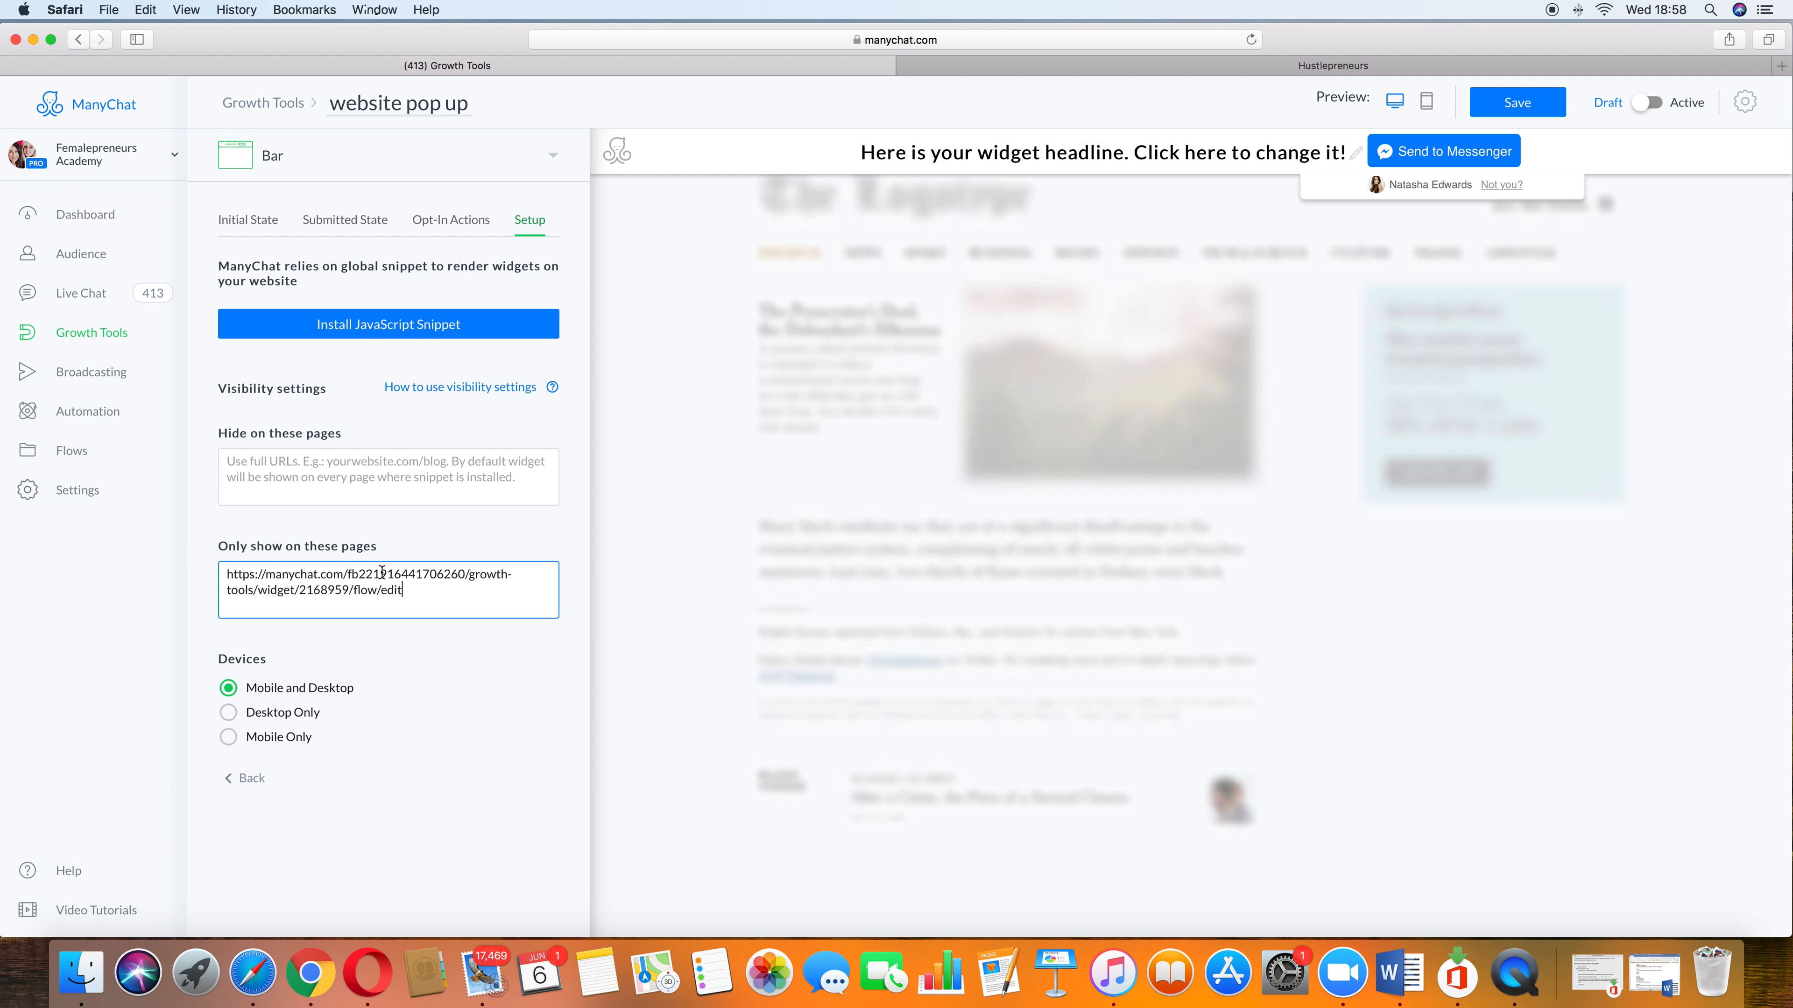
pyautogui.write(',')
pyautogui.press('super+a')
pyautogui.press('BackSpace')
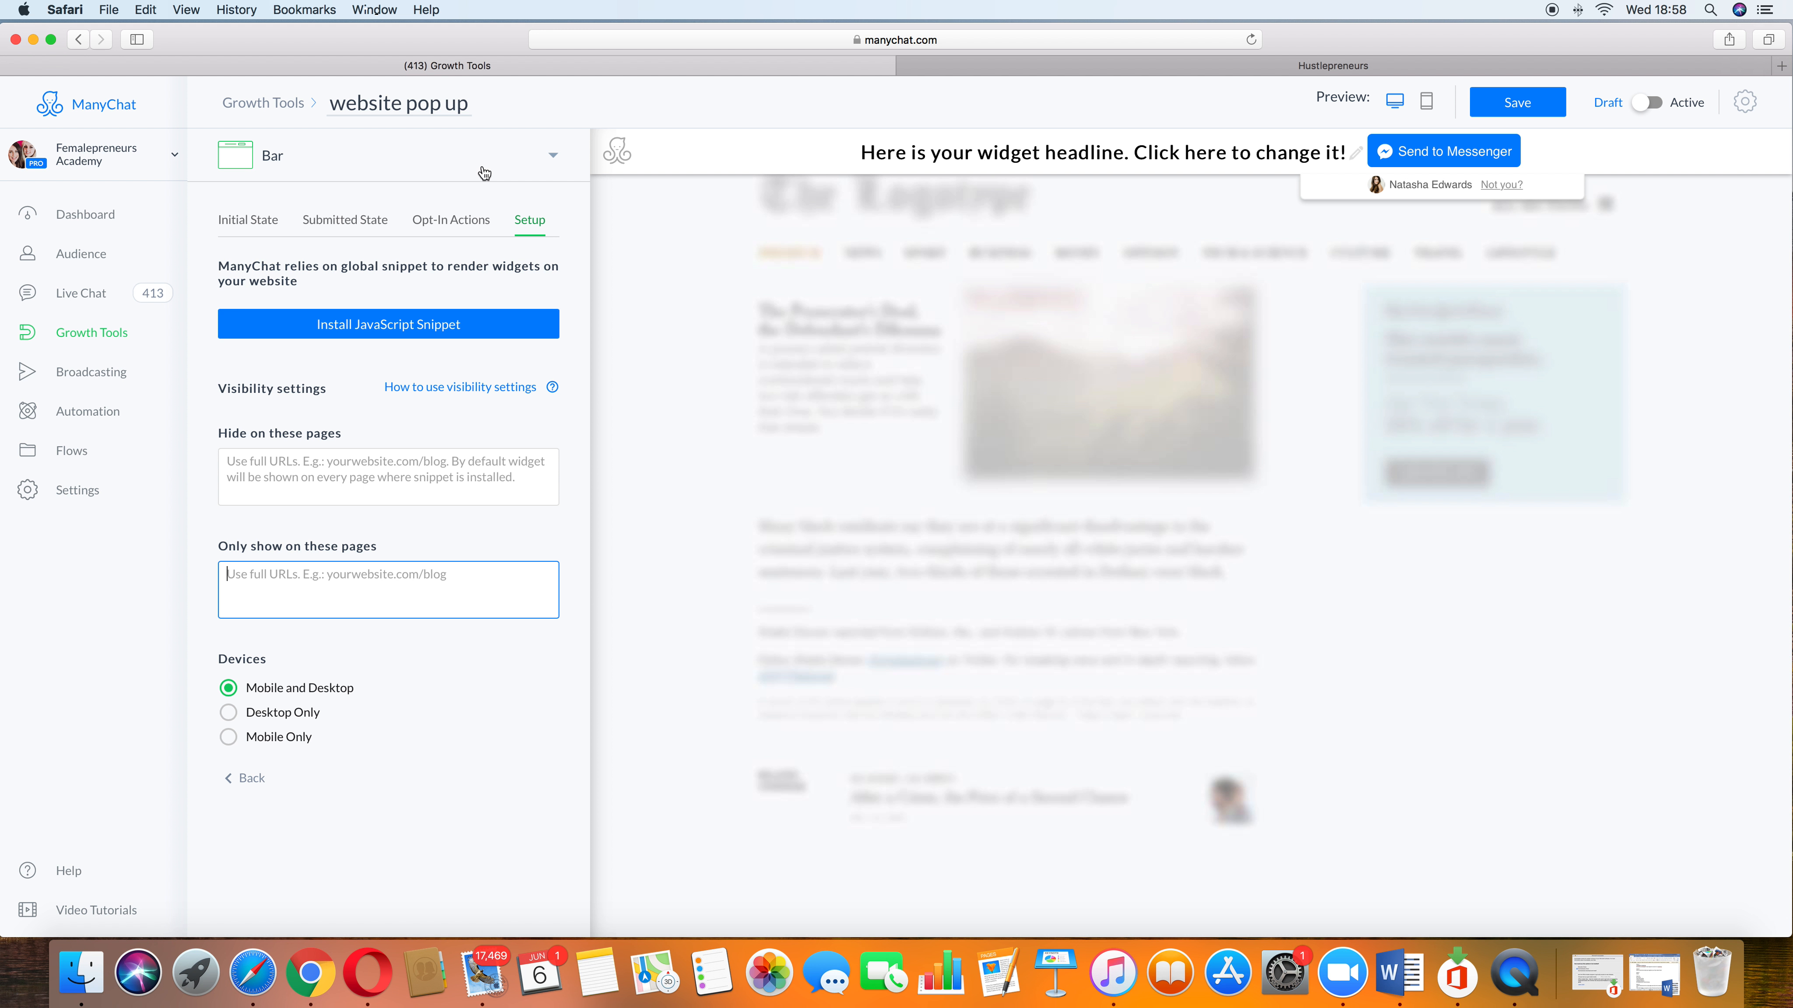
# Step: Open the website setup dialog and load femalepreneursacademy.com in a new browser tab to copy its address
pyautogui.click(439, 327)
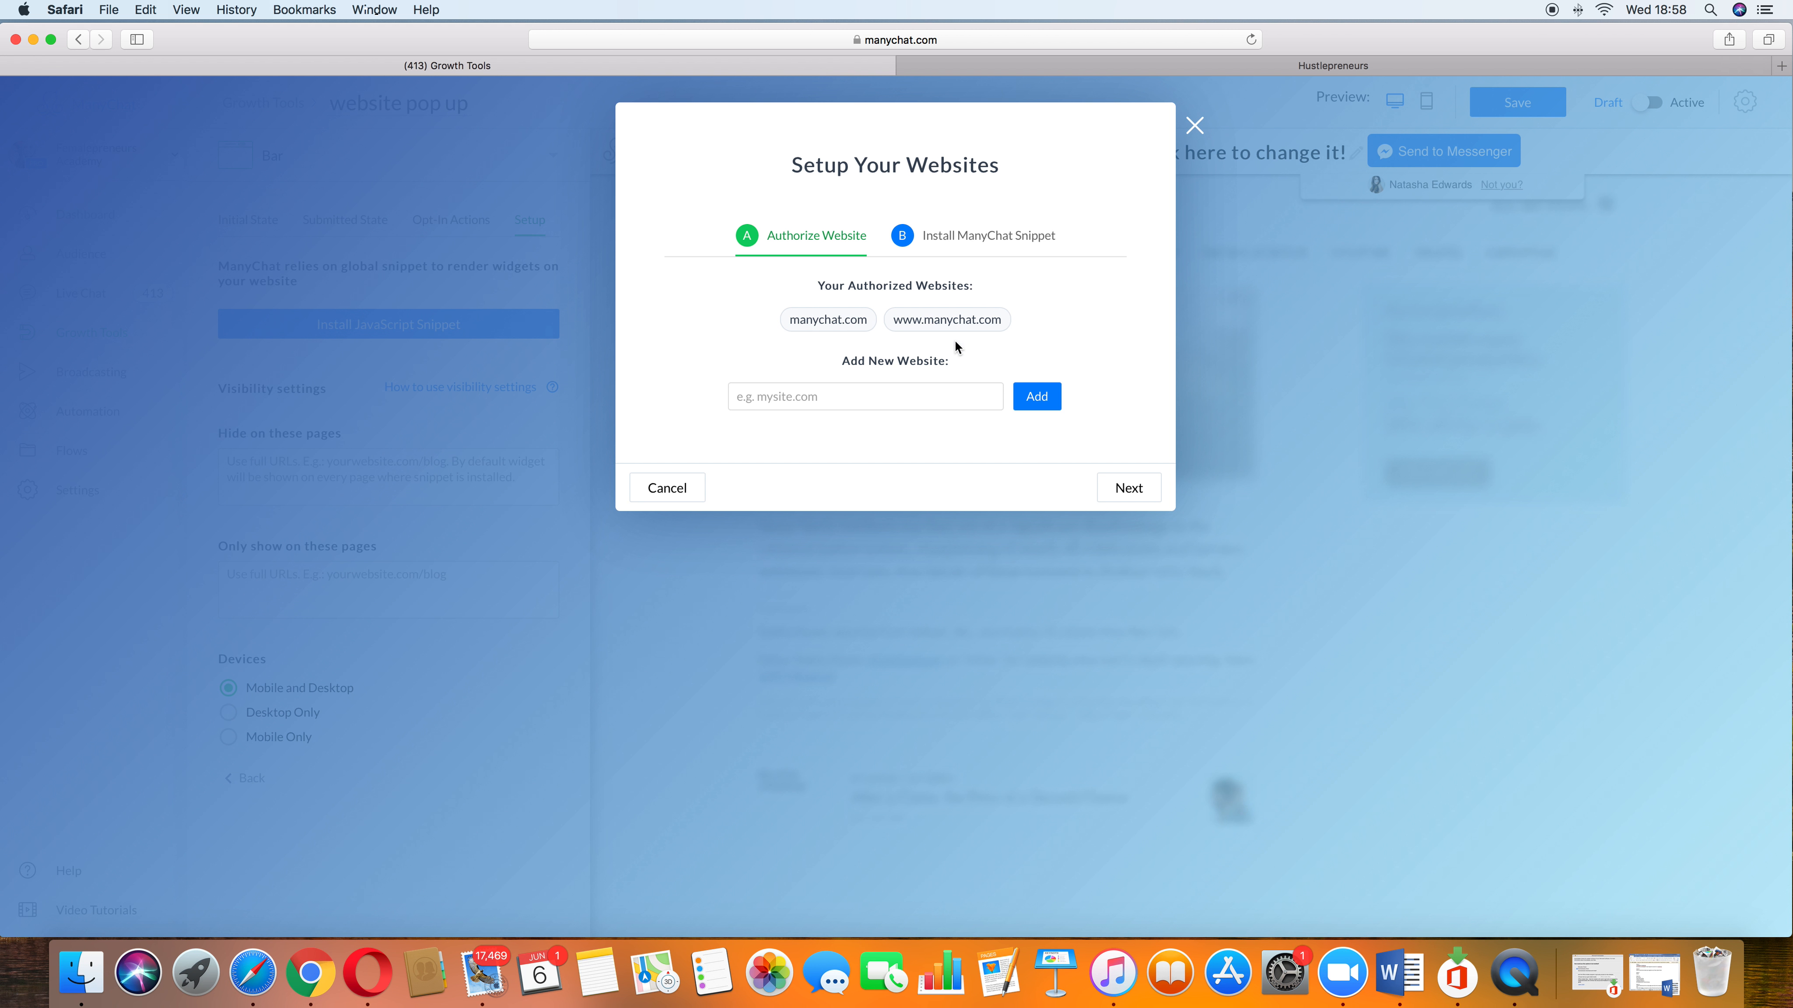
pyautogui.click(916, 387)
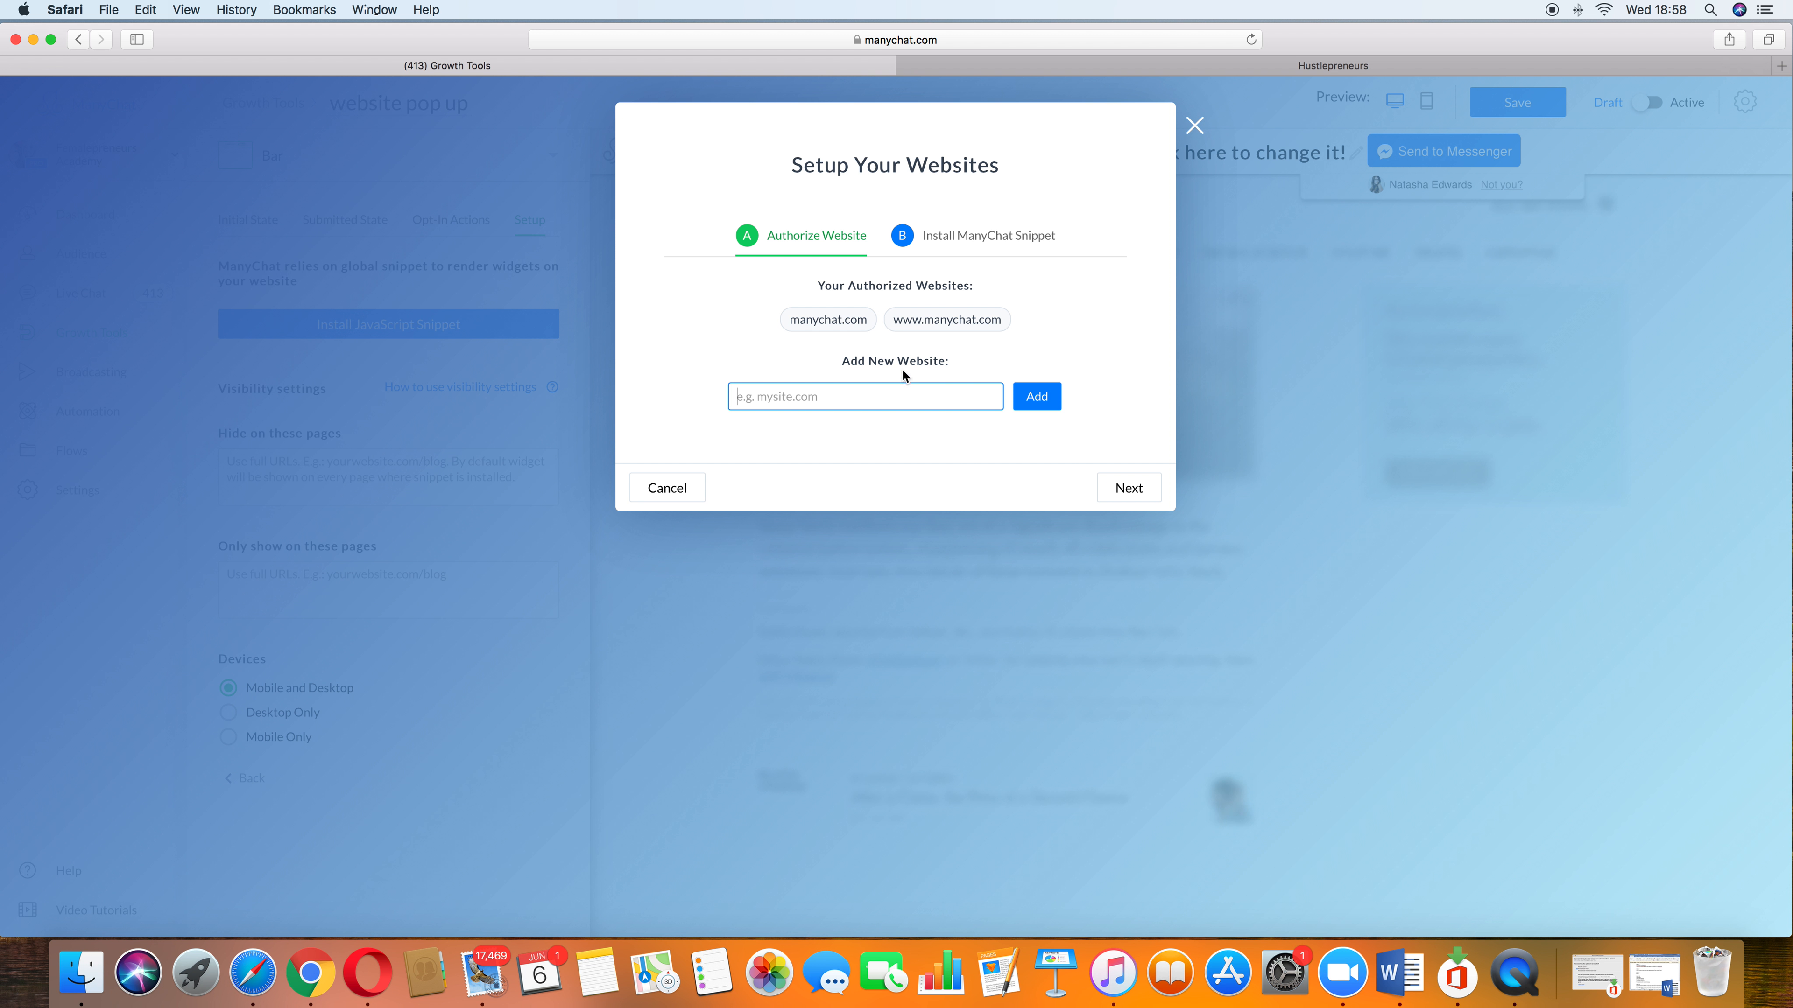
pyautogui.click(1777, 43)
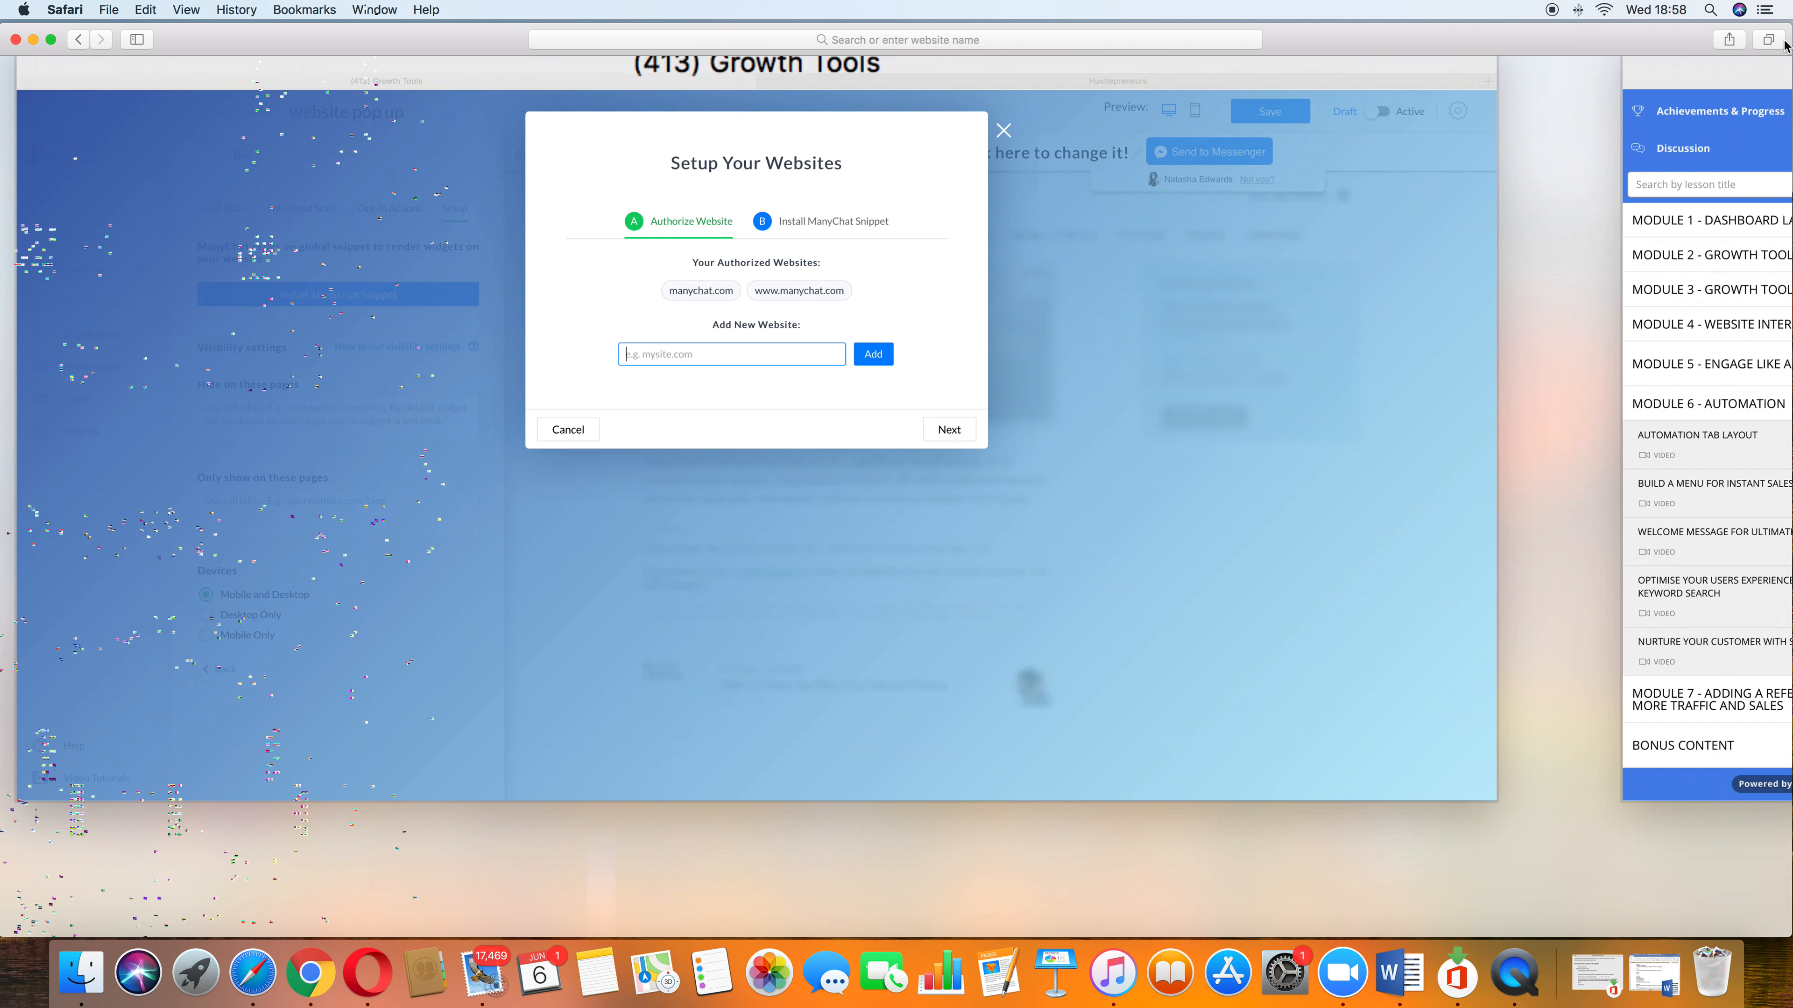
pyautogui.click(1428, 195)
pyautogui.write('female')
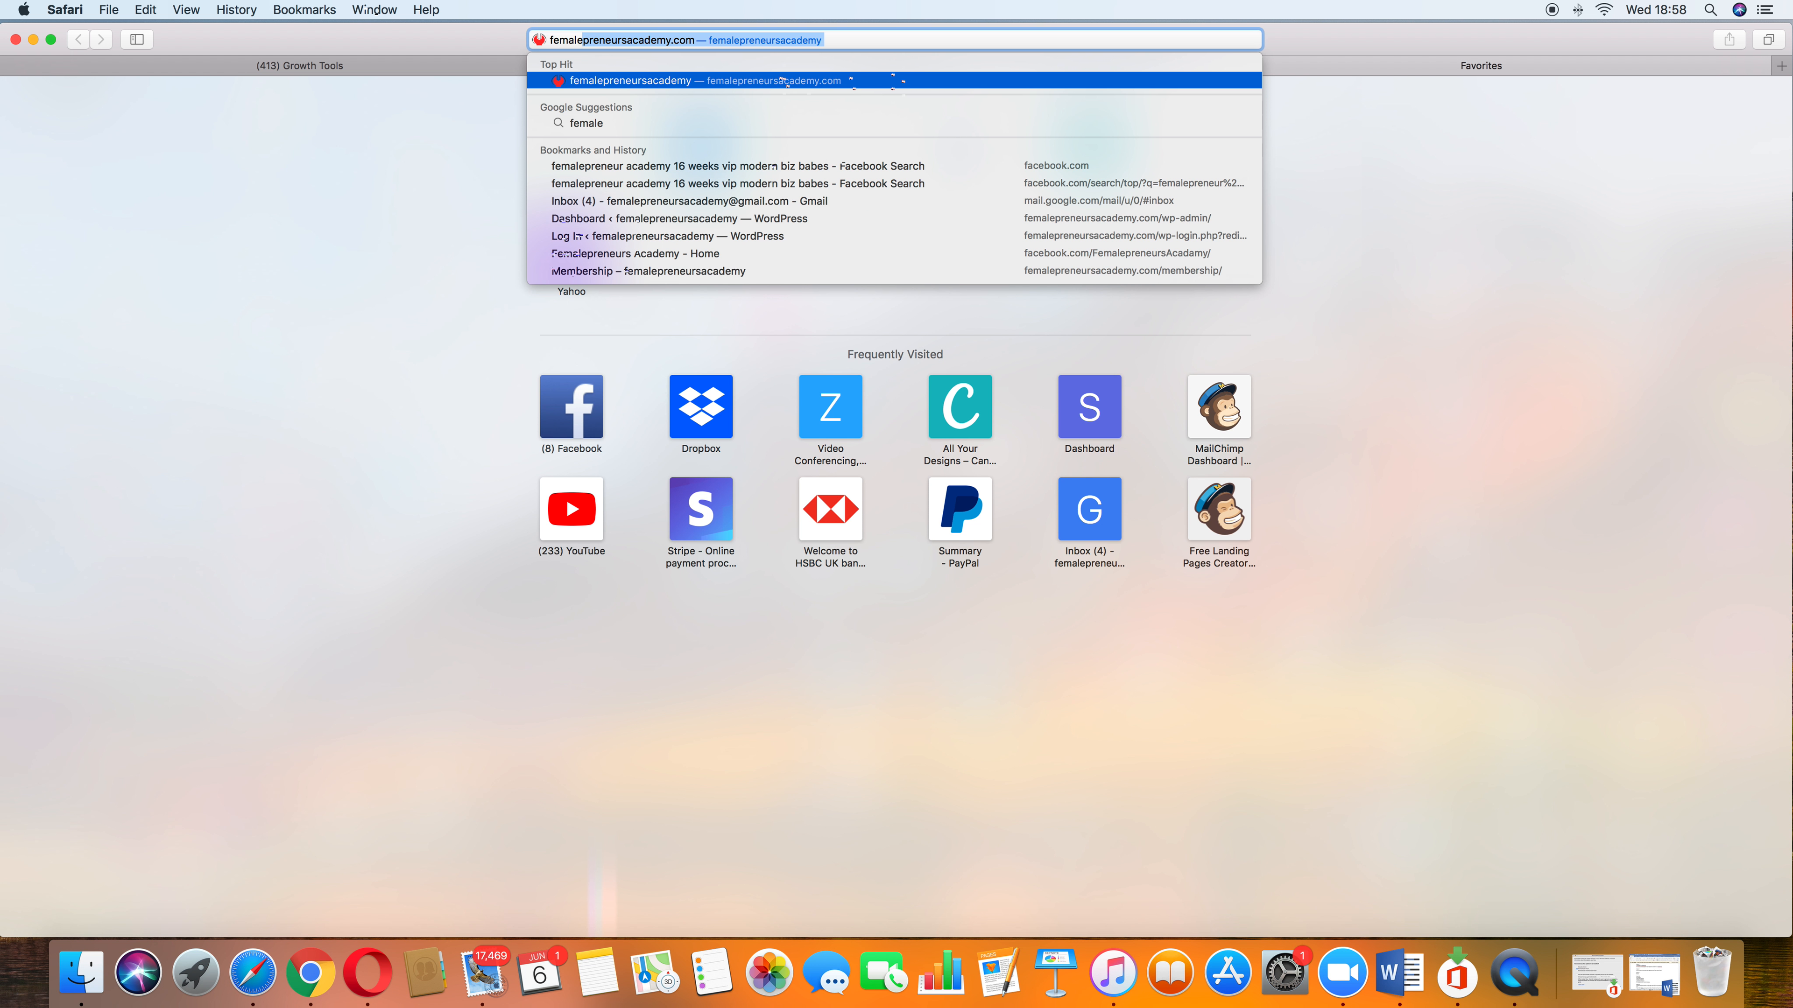
pyautogui.press('Return')
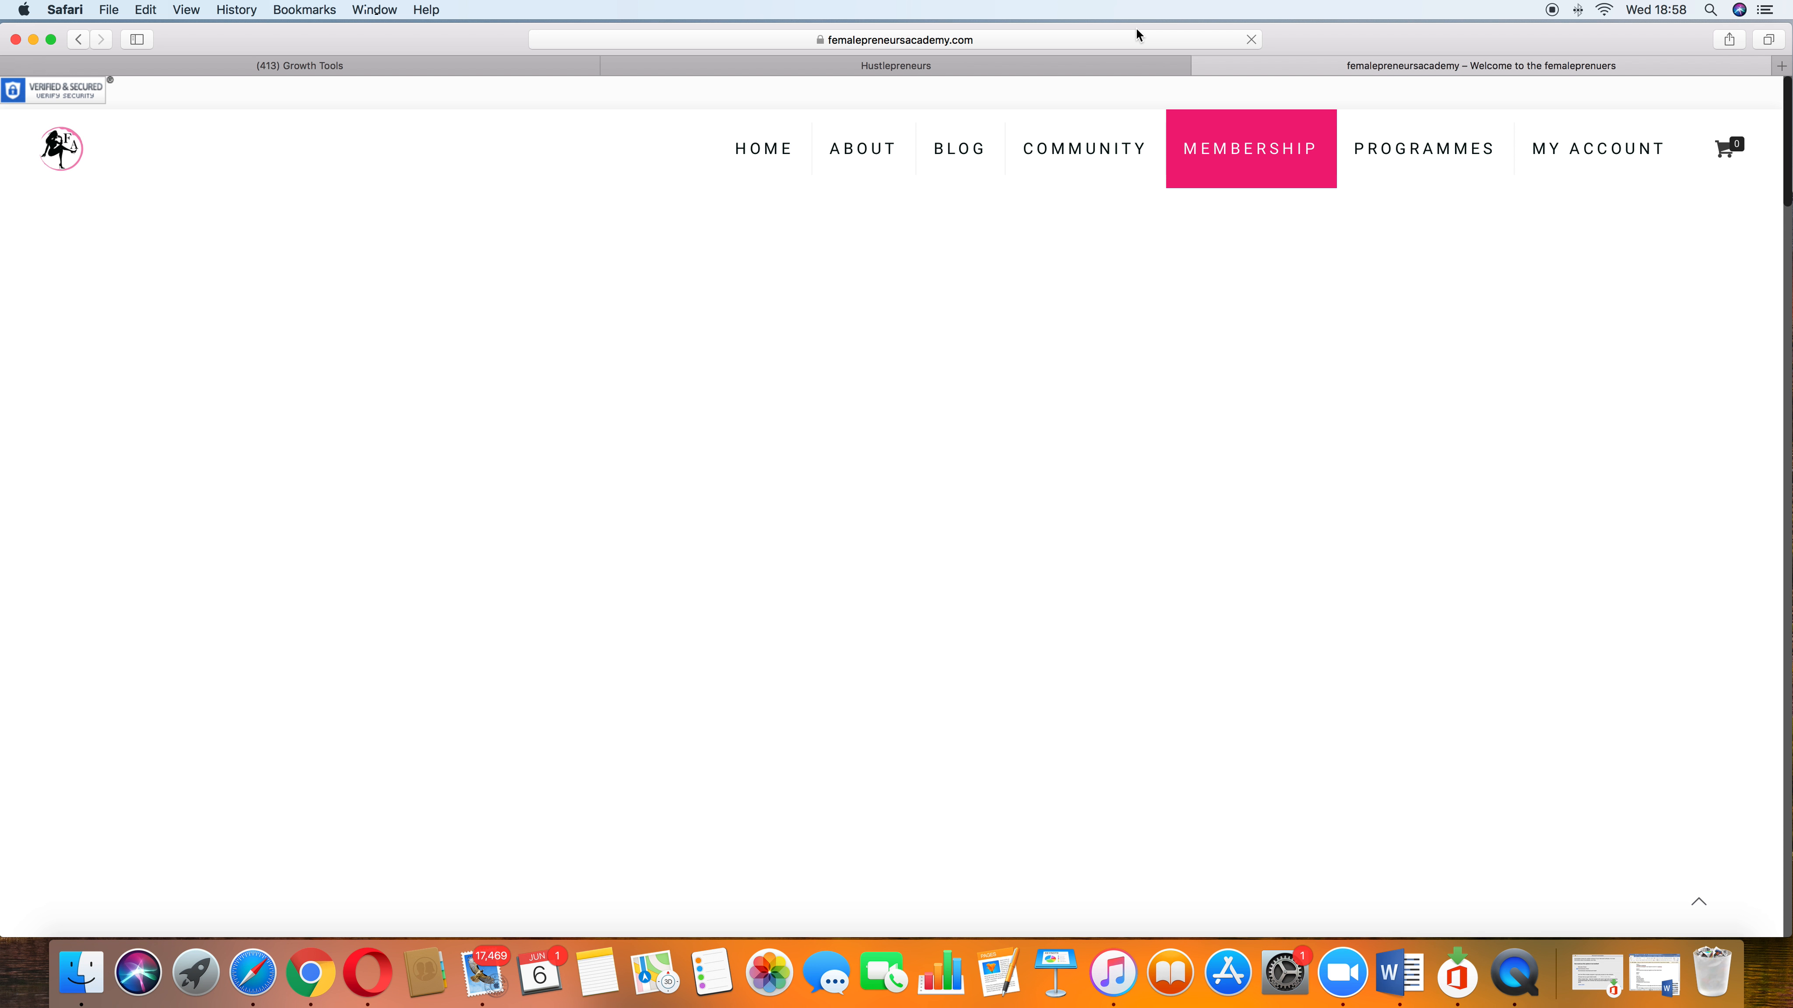
pyautogui.click(1139, 36)
pyautogui.press('super+c')
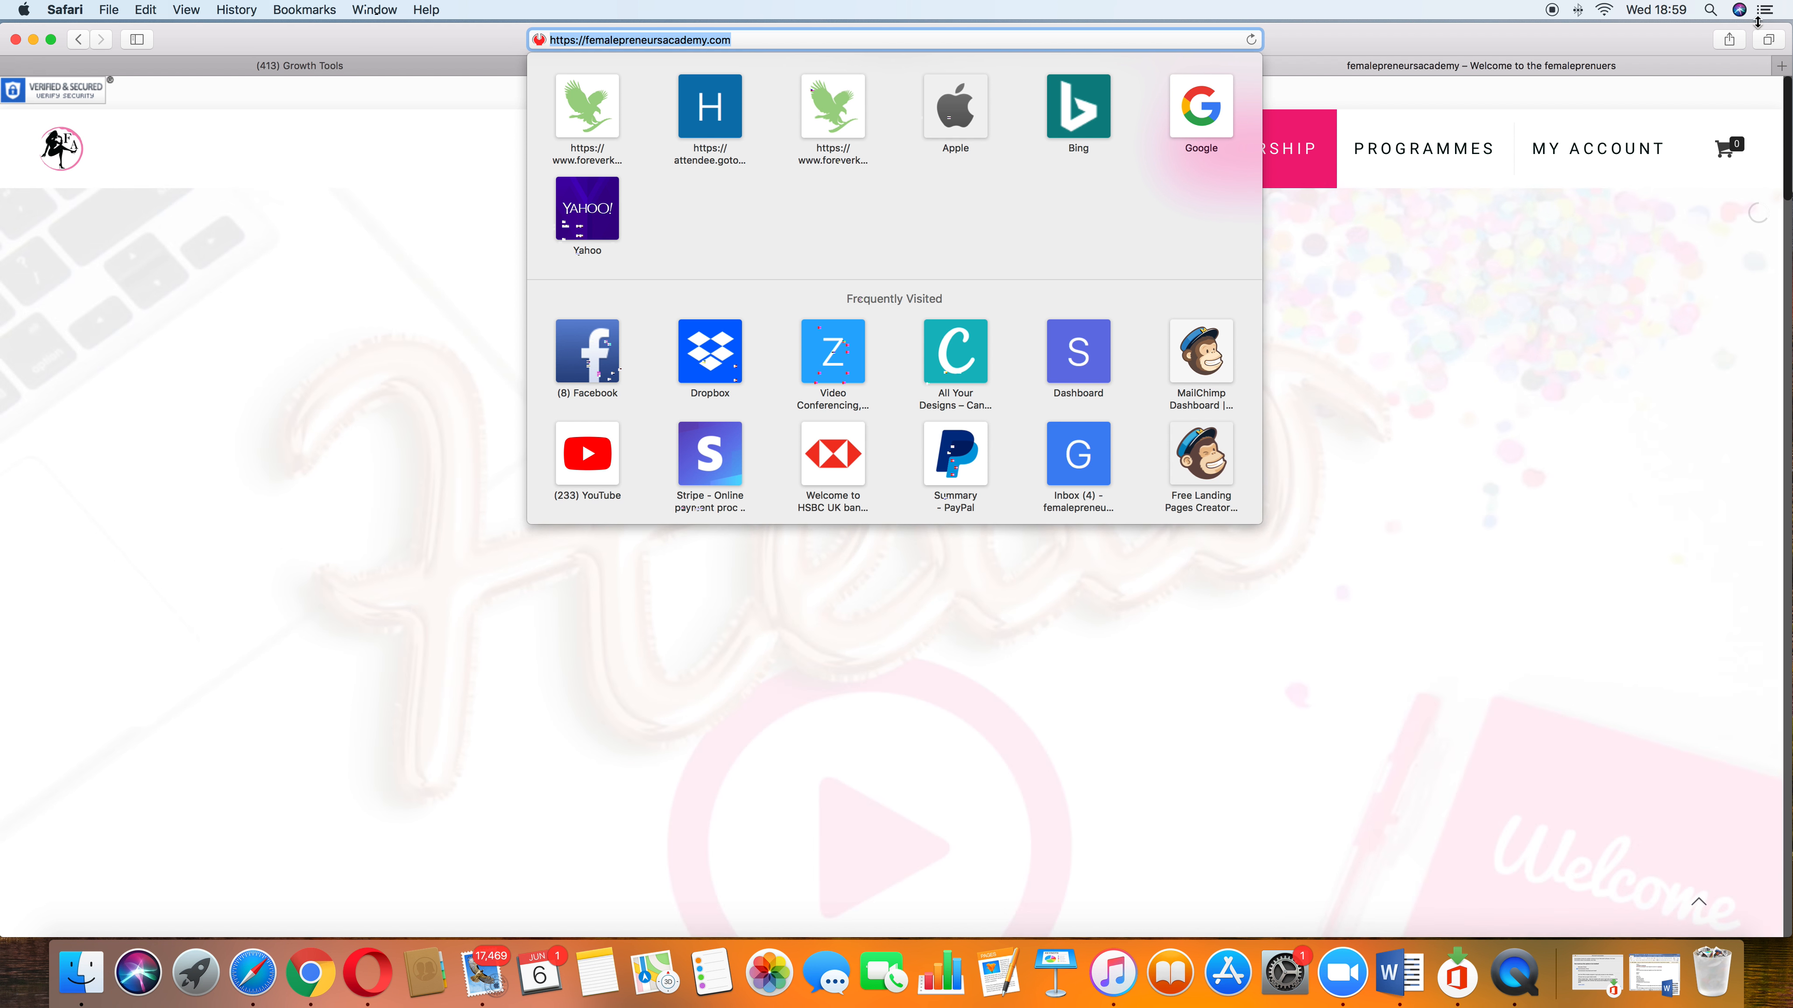
pyautogui.click(1768, 40)
pyautogui.click(239, 220)
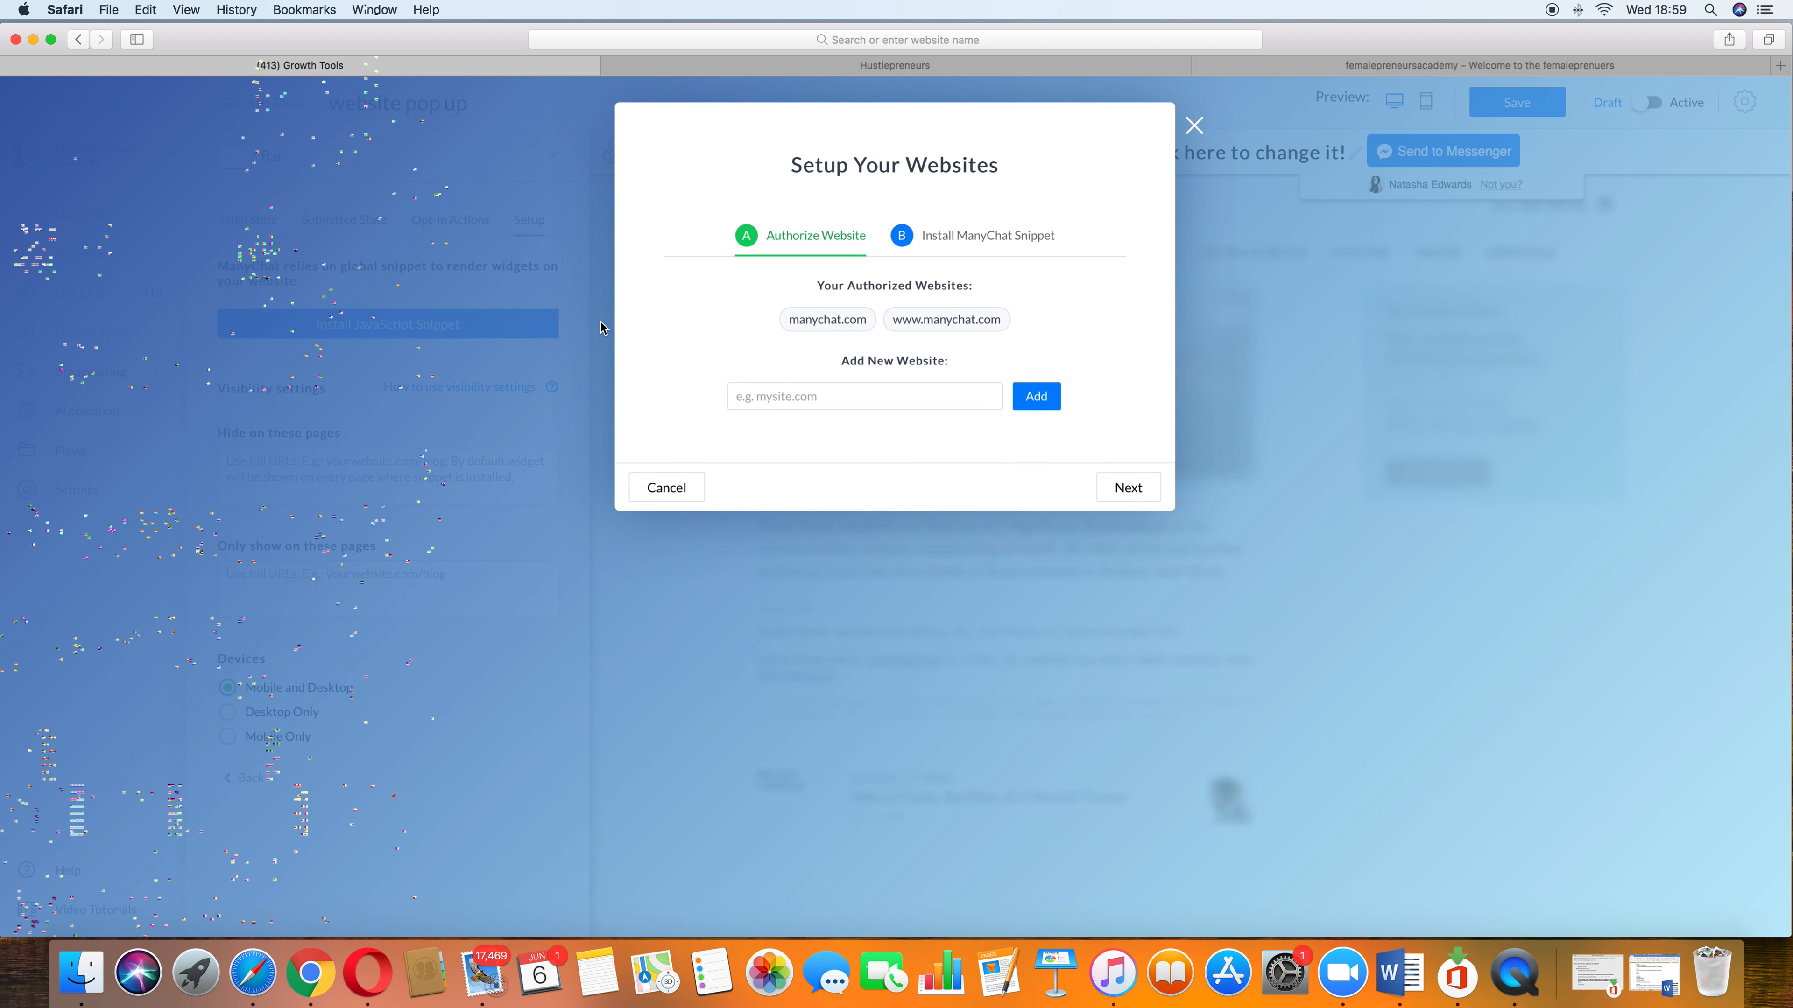
pyautogui.press('super+v')
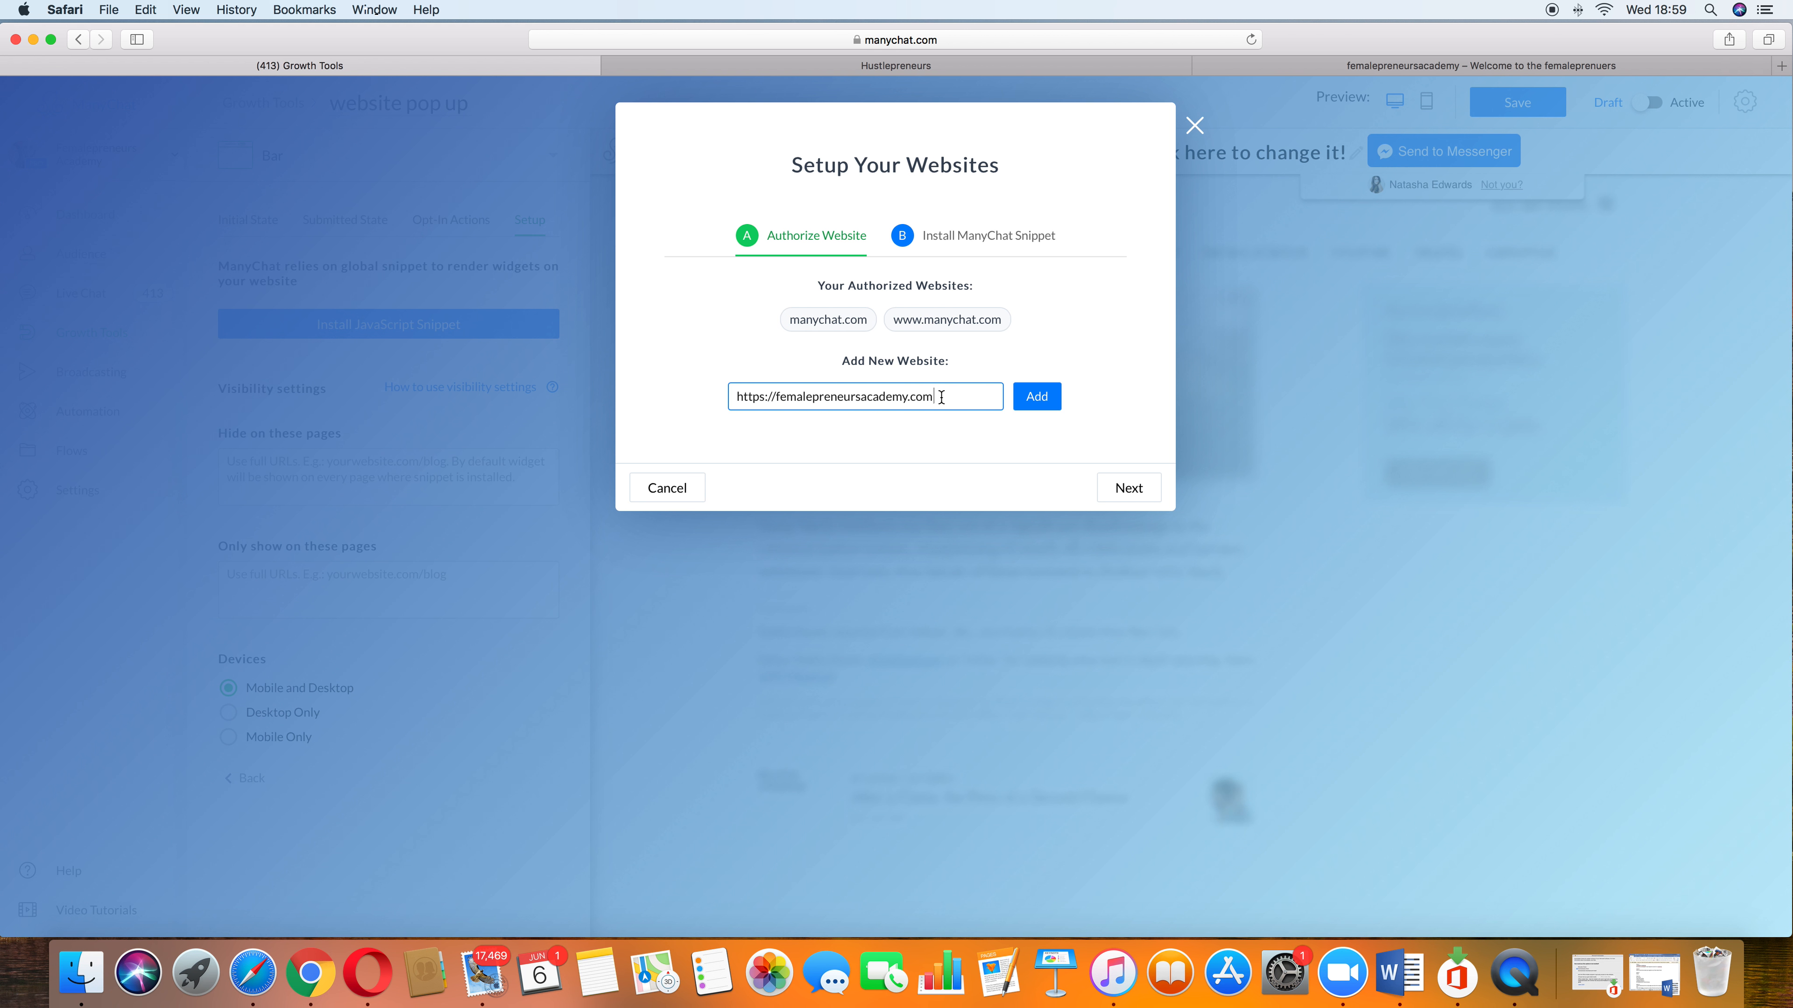
pyautogui.click(1023, 408)
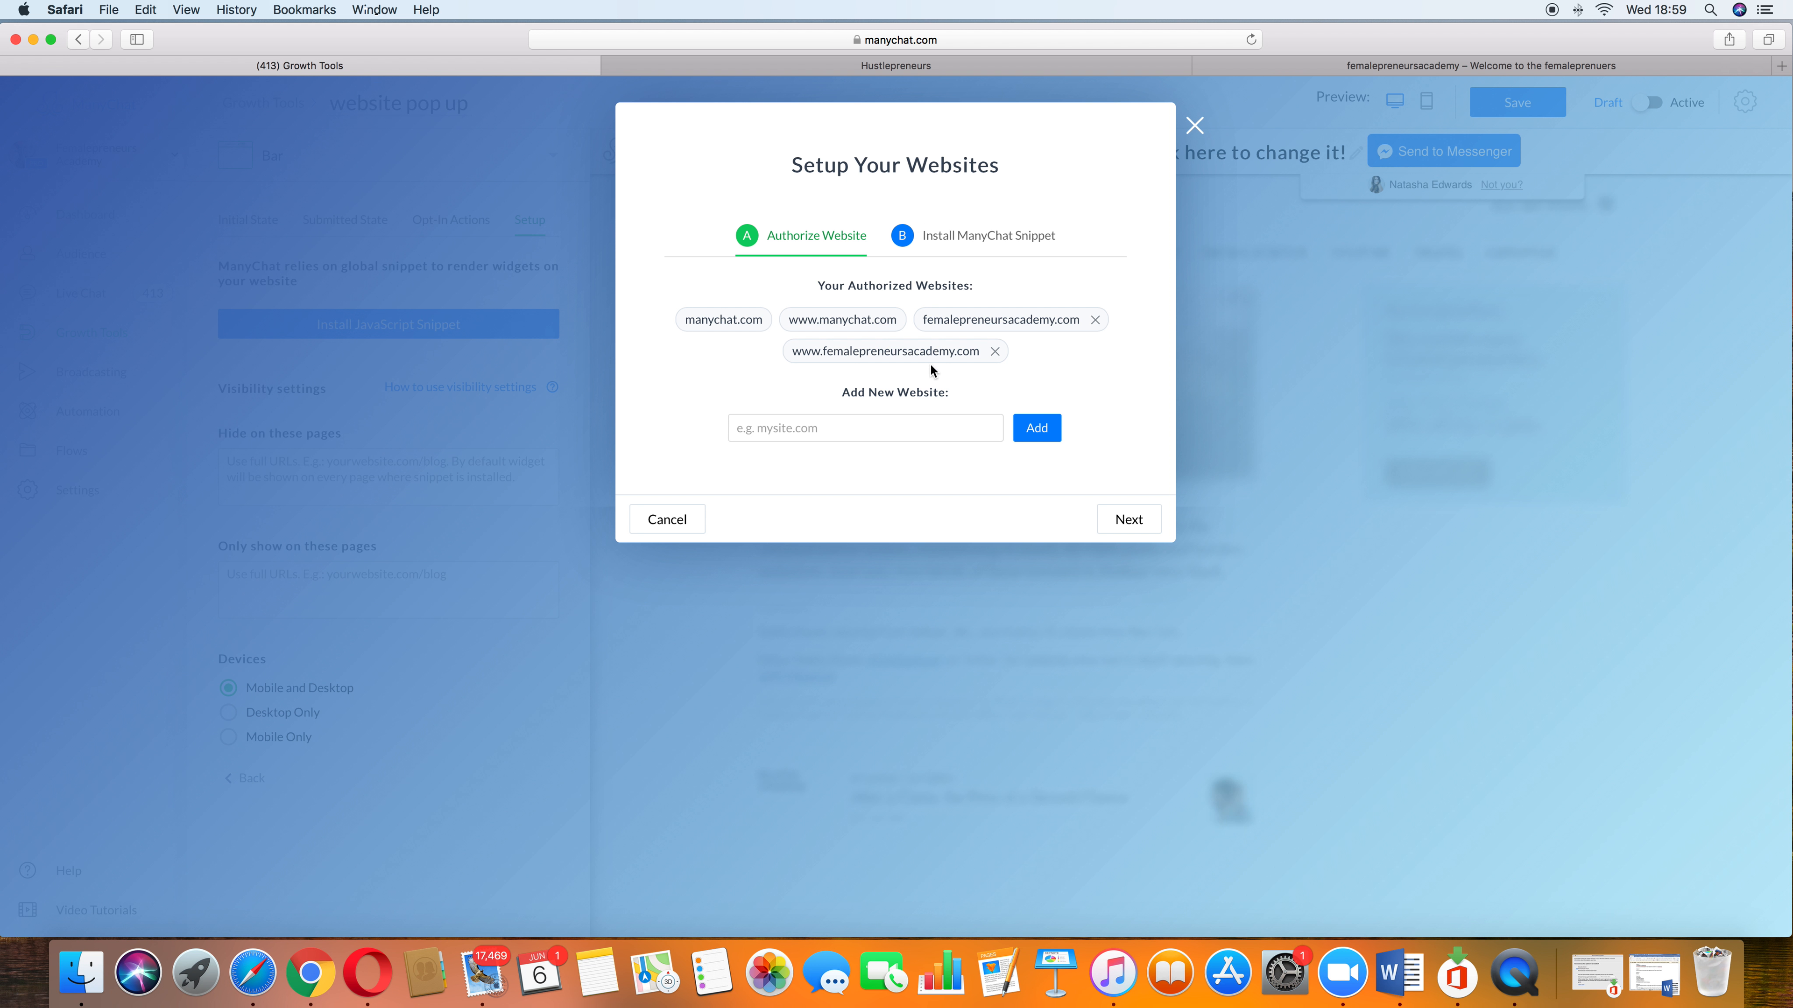
pyautogui.click(1119, 524)
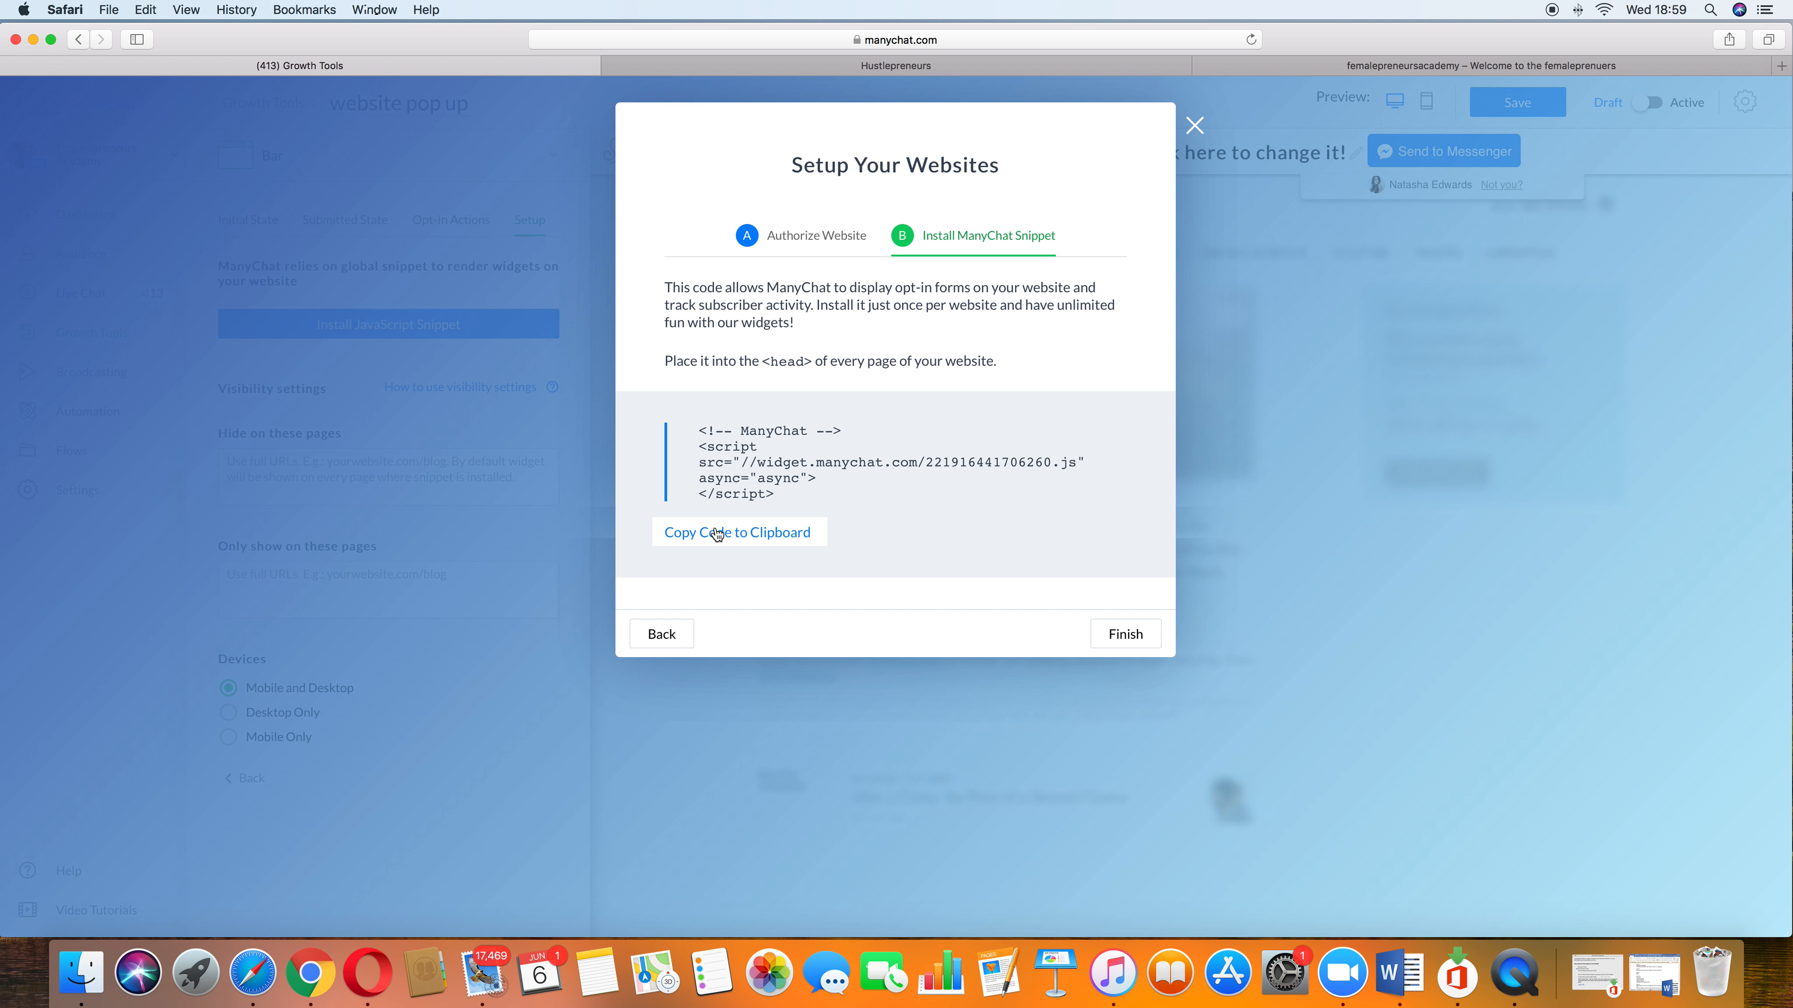
pyautogui.click(1195, 125)
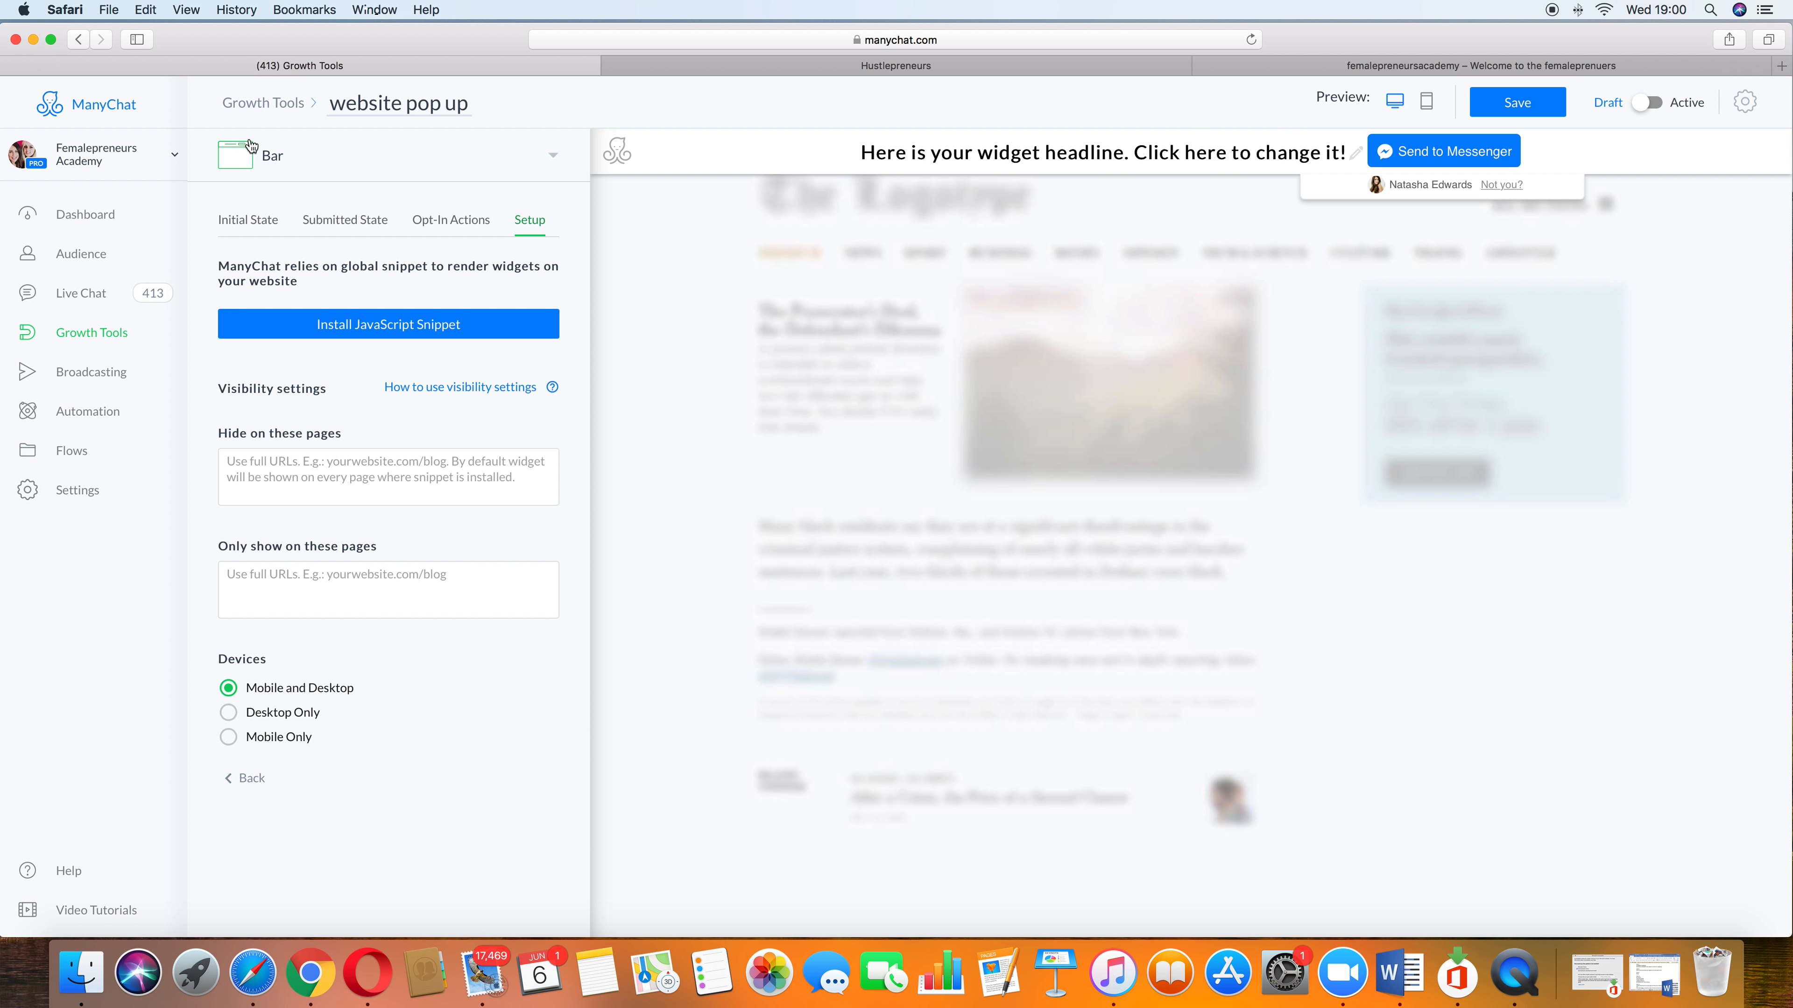
# Step: Return to the Growth Tools list and delete Growth Tool #26
pyautogui.click(277, 113)
pyautogui.click(1056, 508)
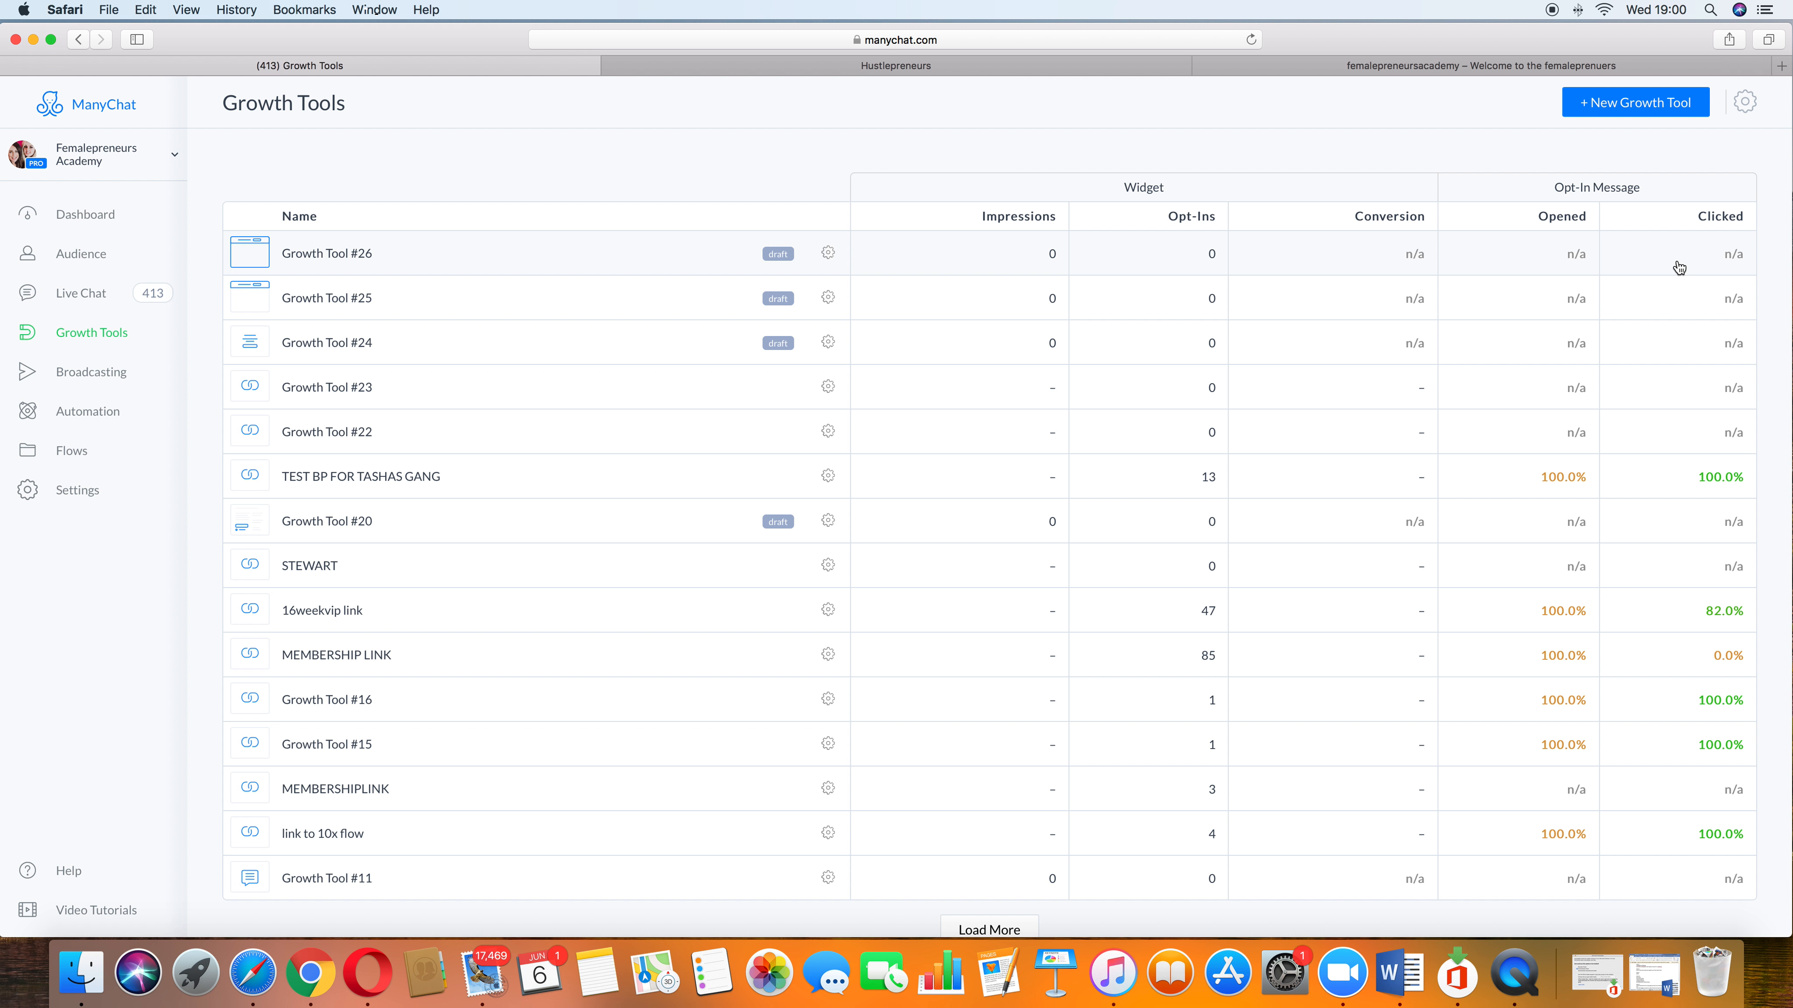
pyautogui.click(830, 254)
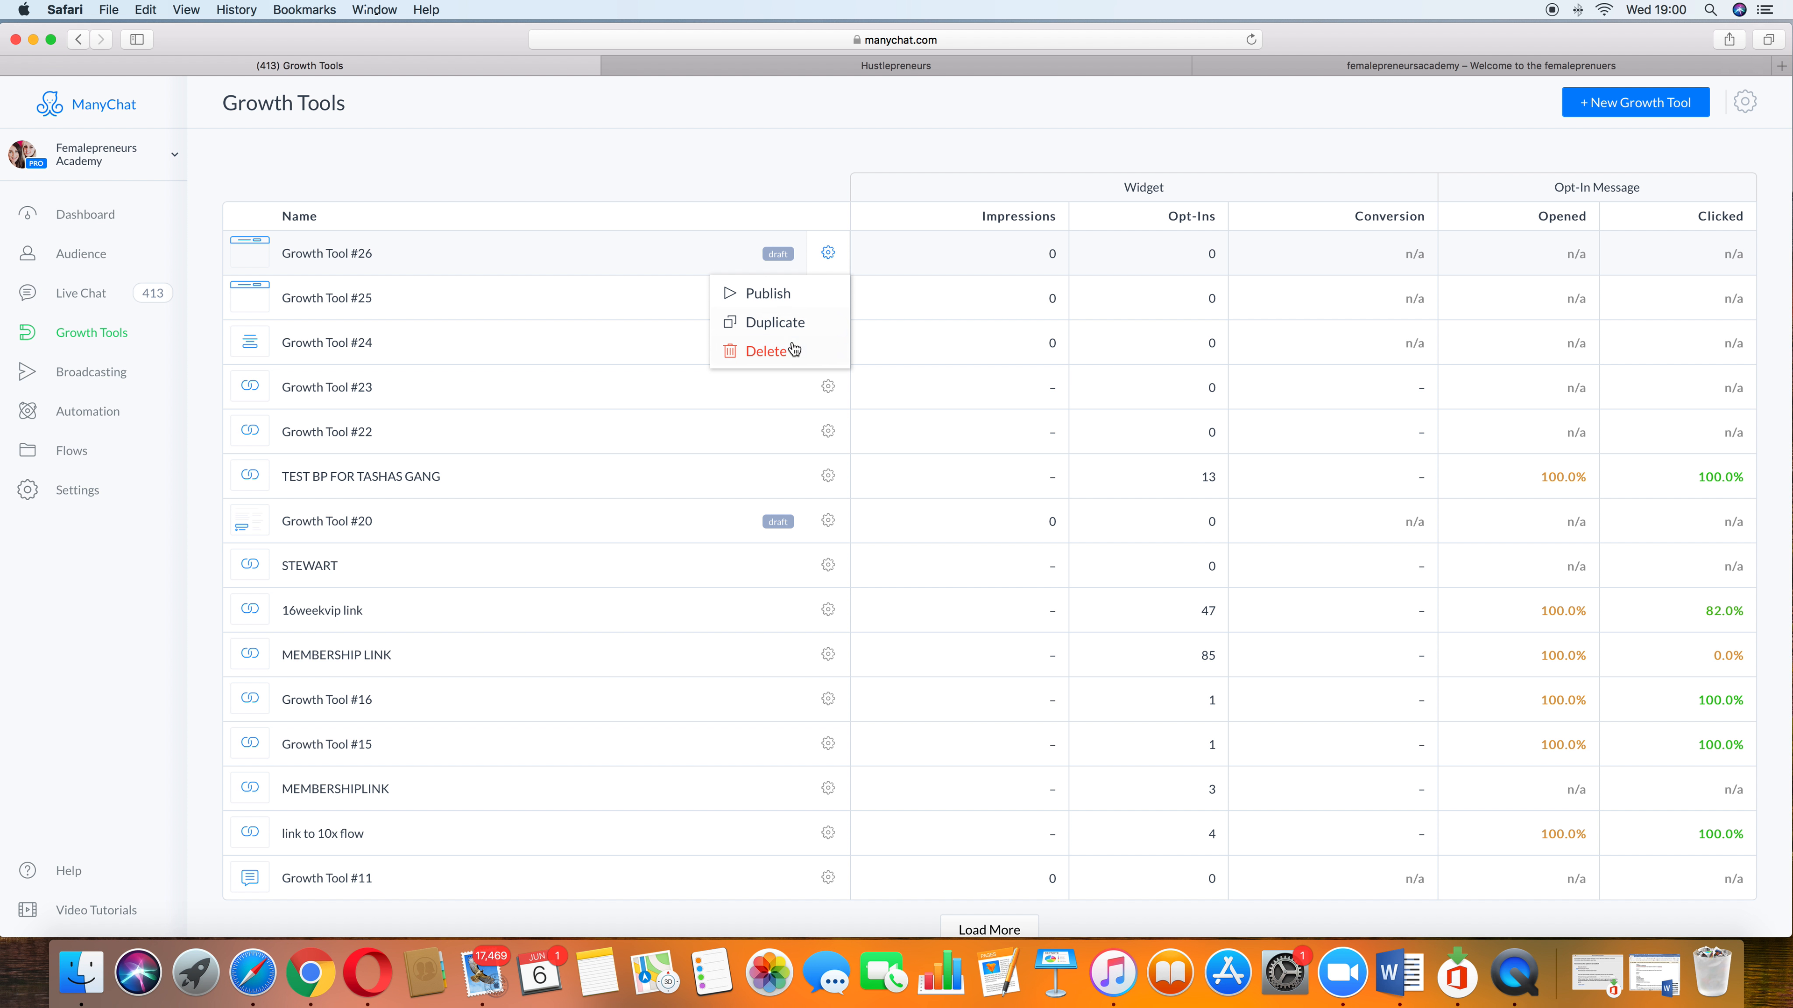
pyautogui.click(790, 348)
pyautogui.click(1037, 181)
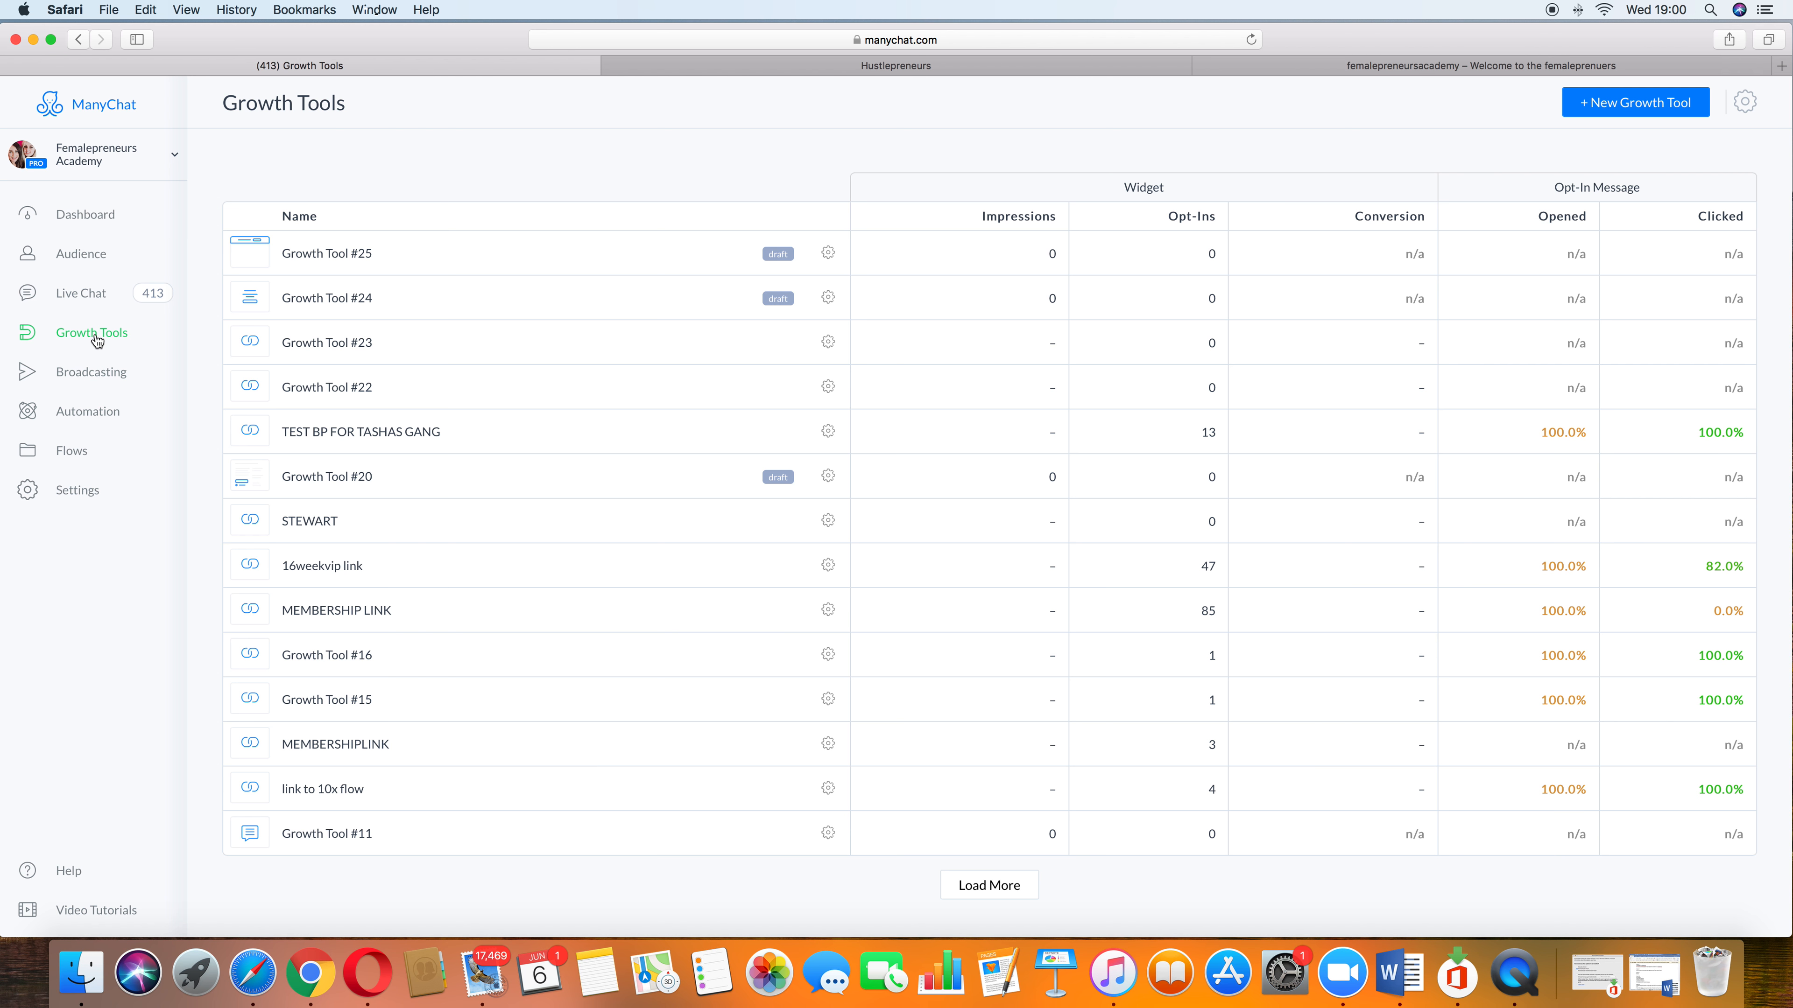
# Step: Create a new Slide-In growth tool and add the Automated Messenger Bot image from Pictures to it
pyautogui.click(1651, 109)
pyautogui.click(430, 284)
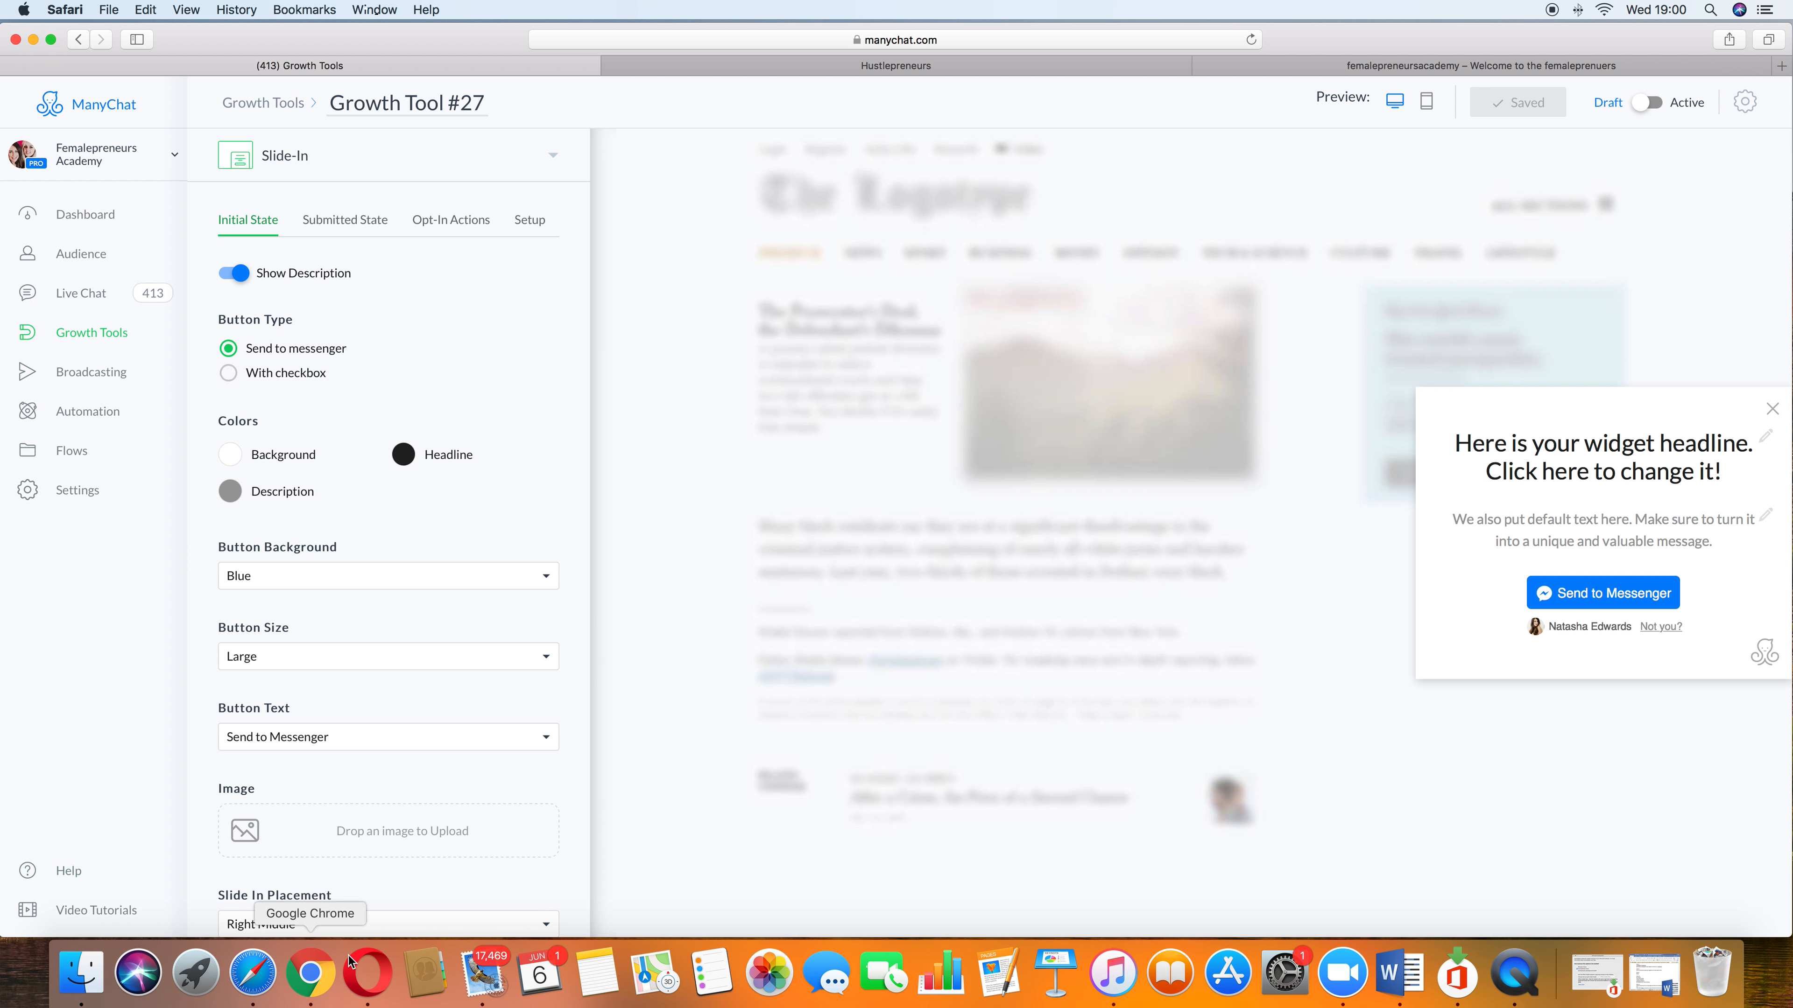
pyautogui.scroll(-3, 346, 495)
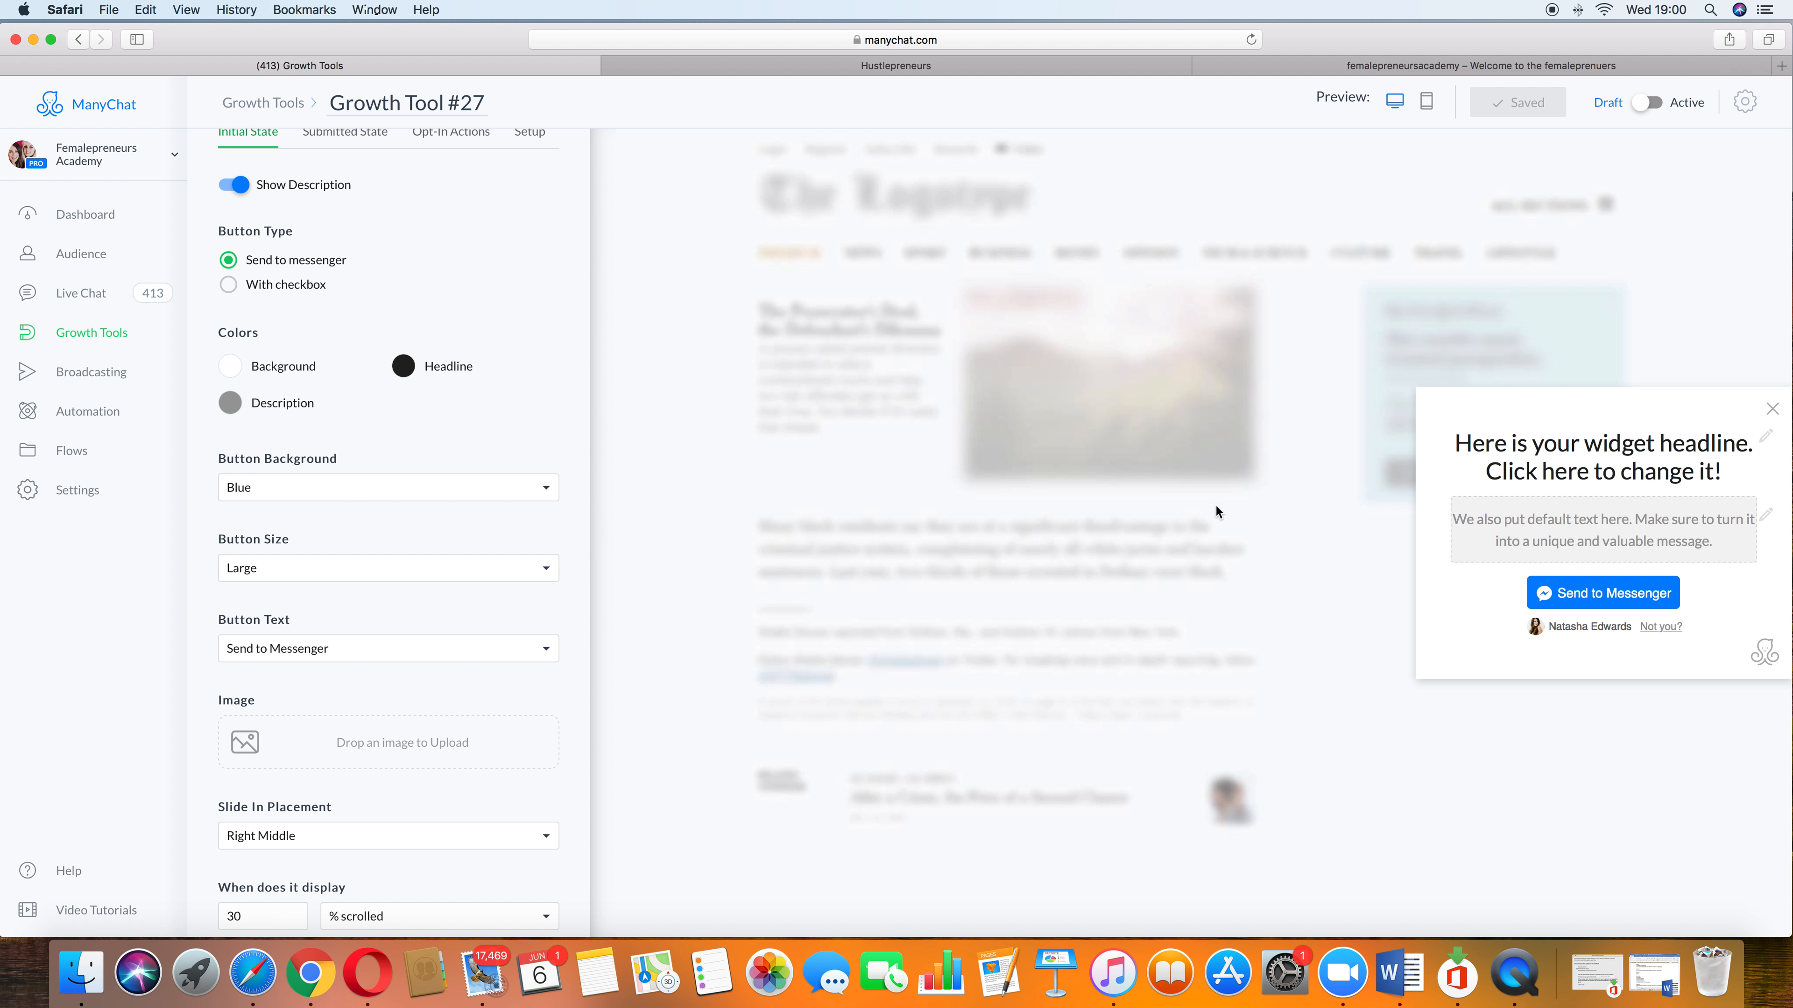
pyautogui.click(301, 742)
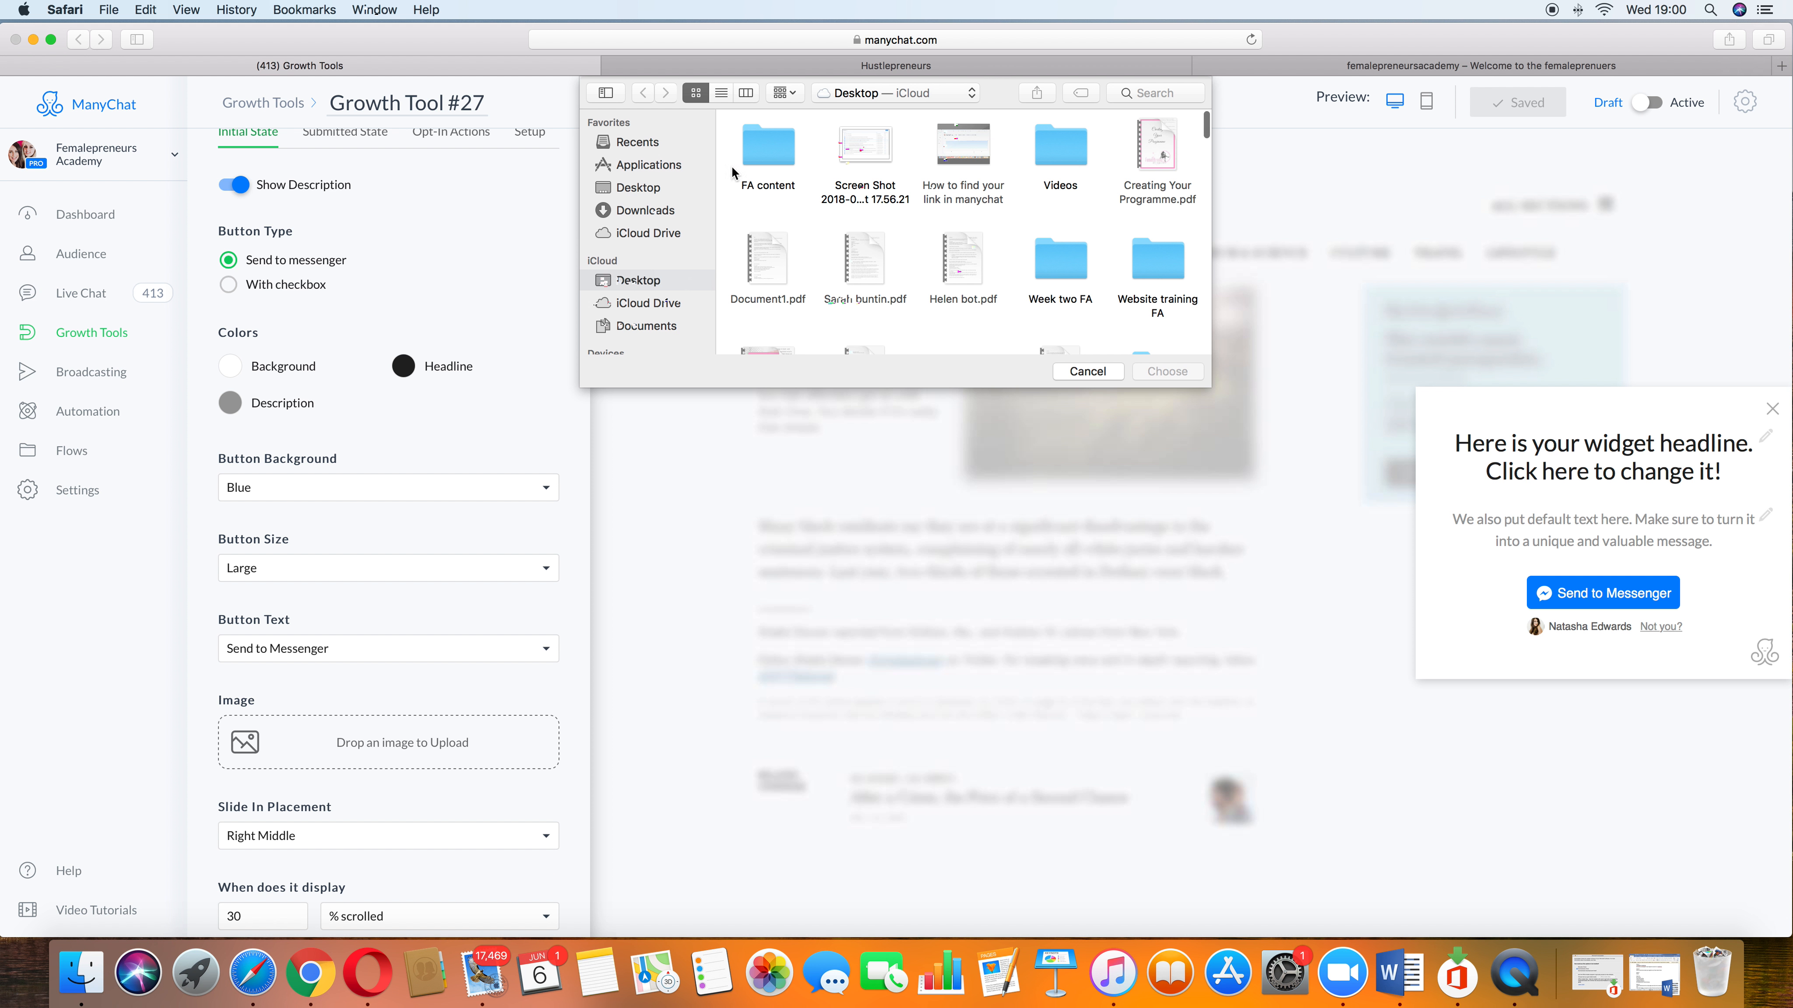
pyautogui.scroll(-5, 1023, 184)
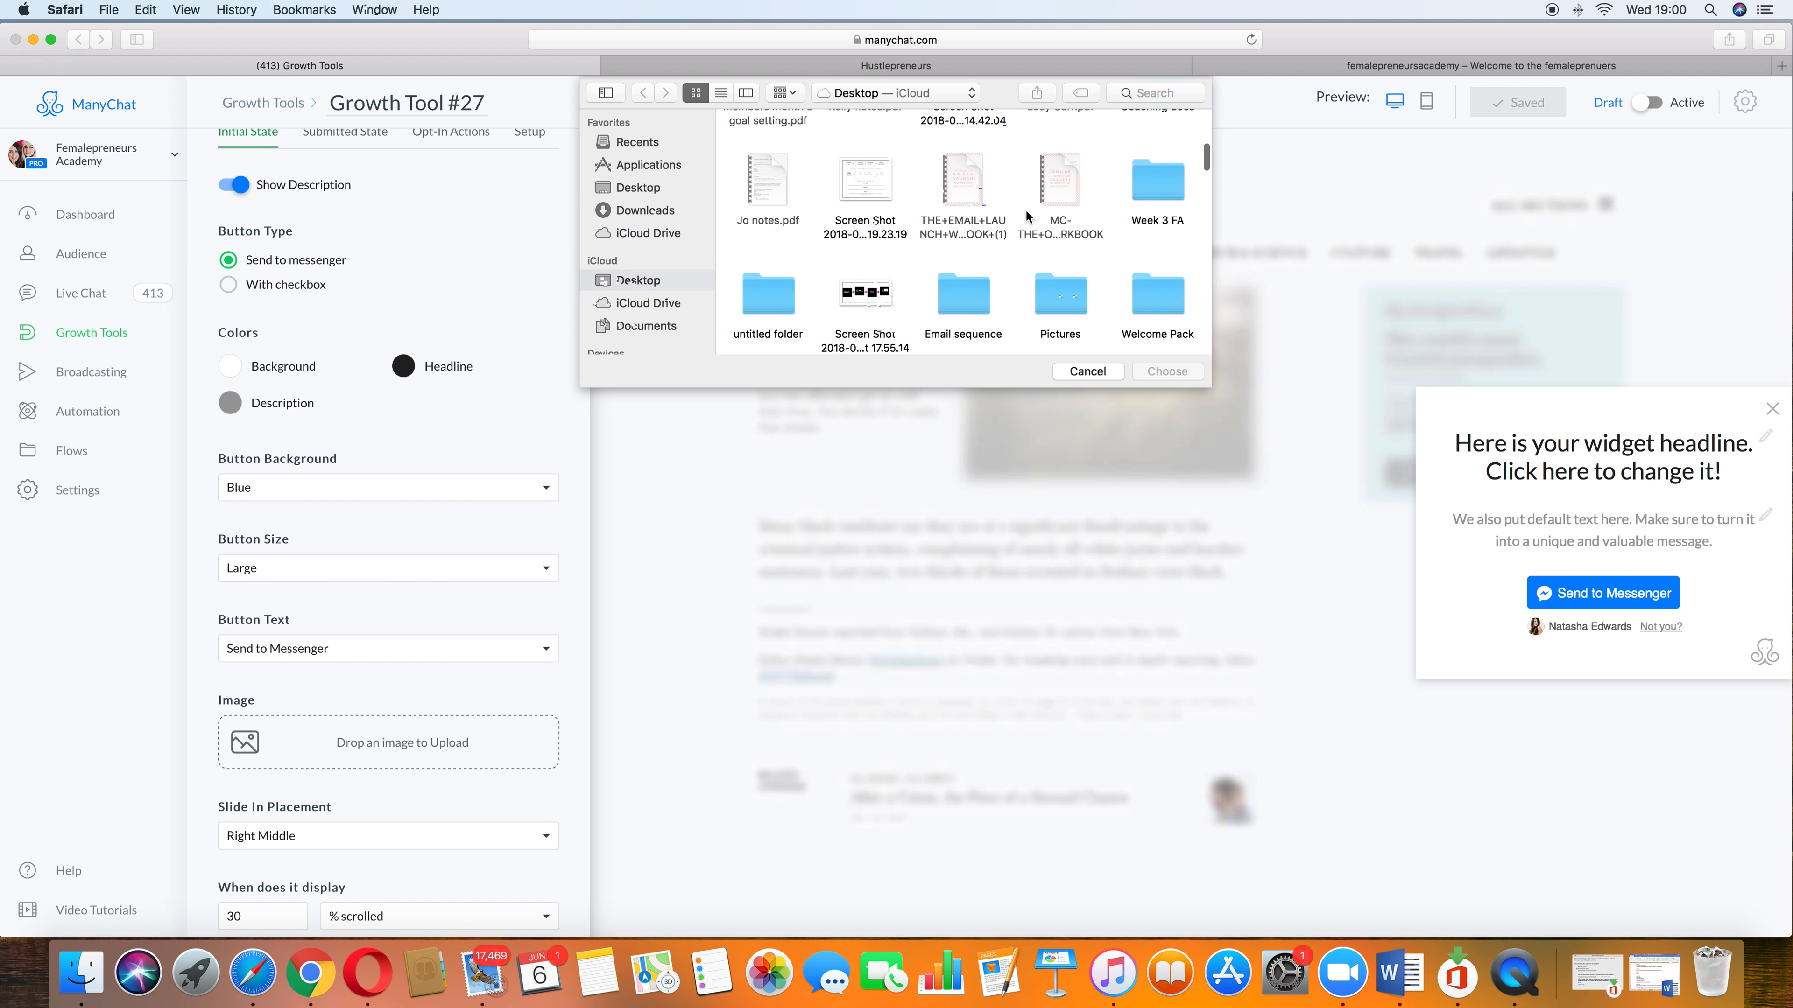
pyautogui.scroll(-10, 1025, 210)
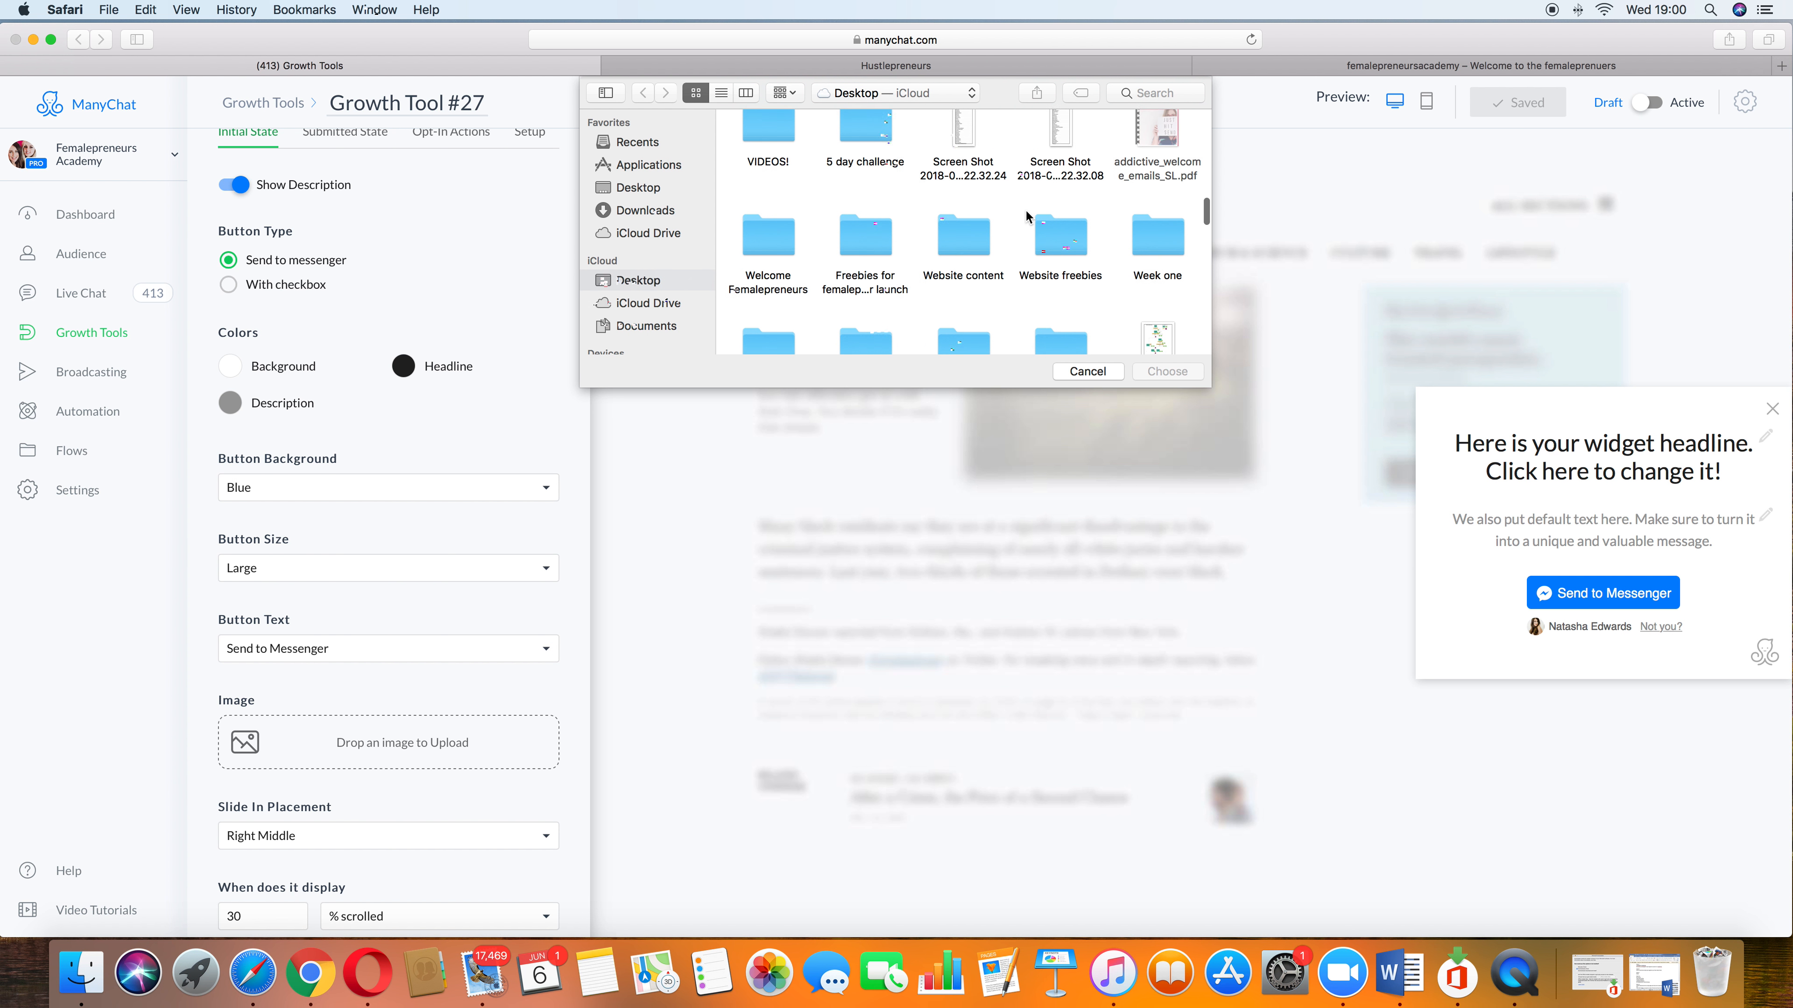
pyautogui.scroll(-10, 1026, 215)
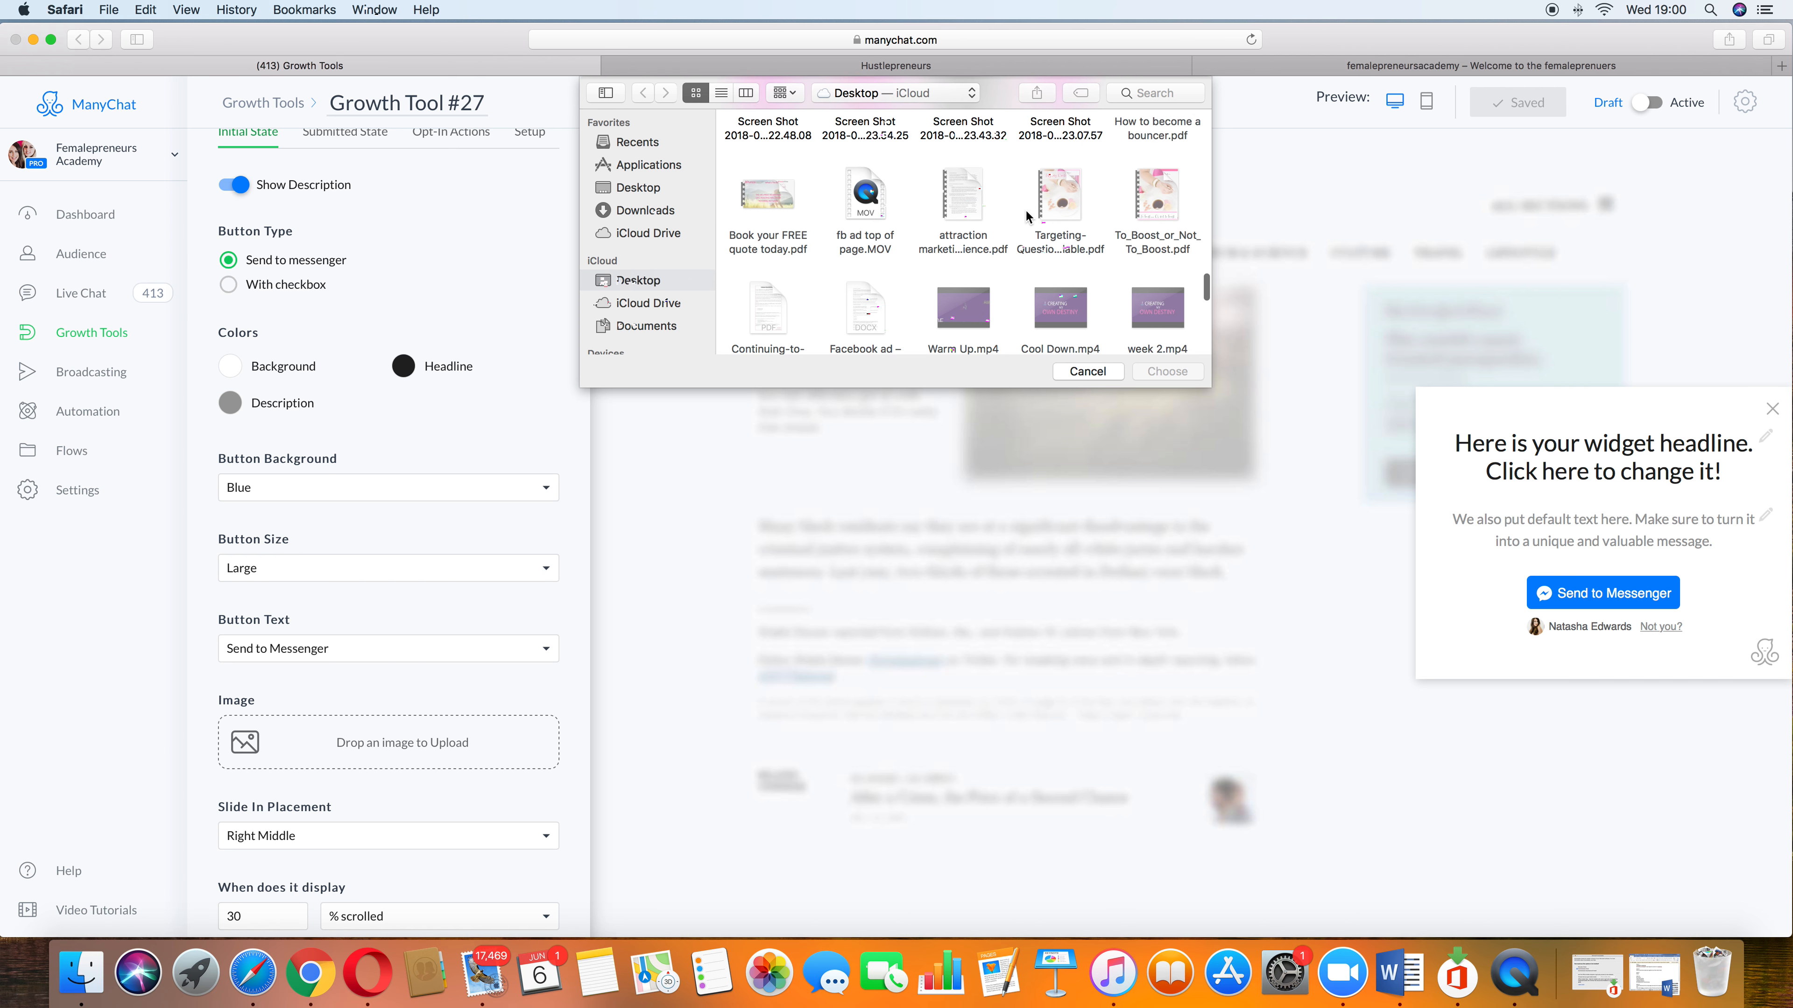
pyautogui.scroll(-10, 1026, 215)
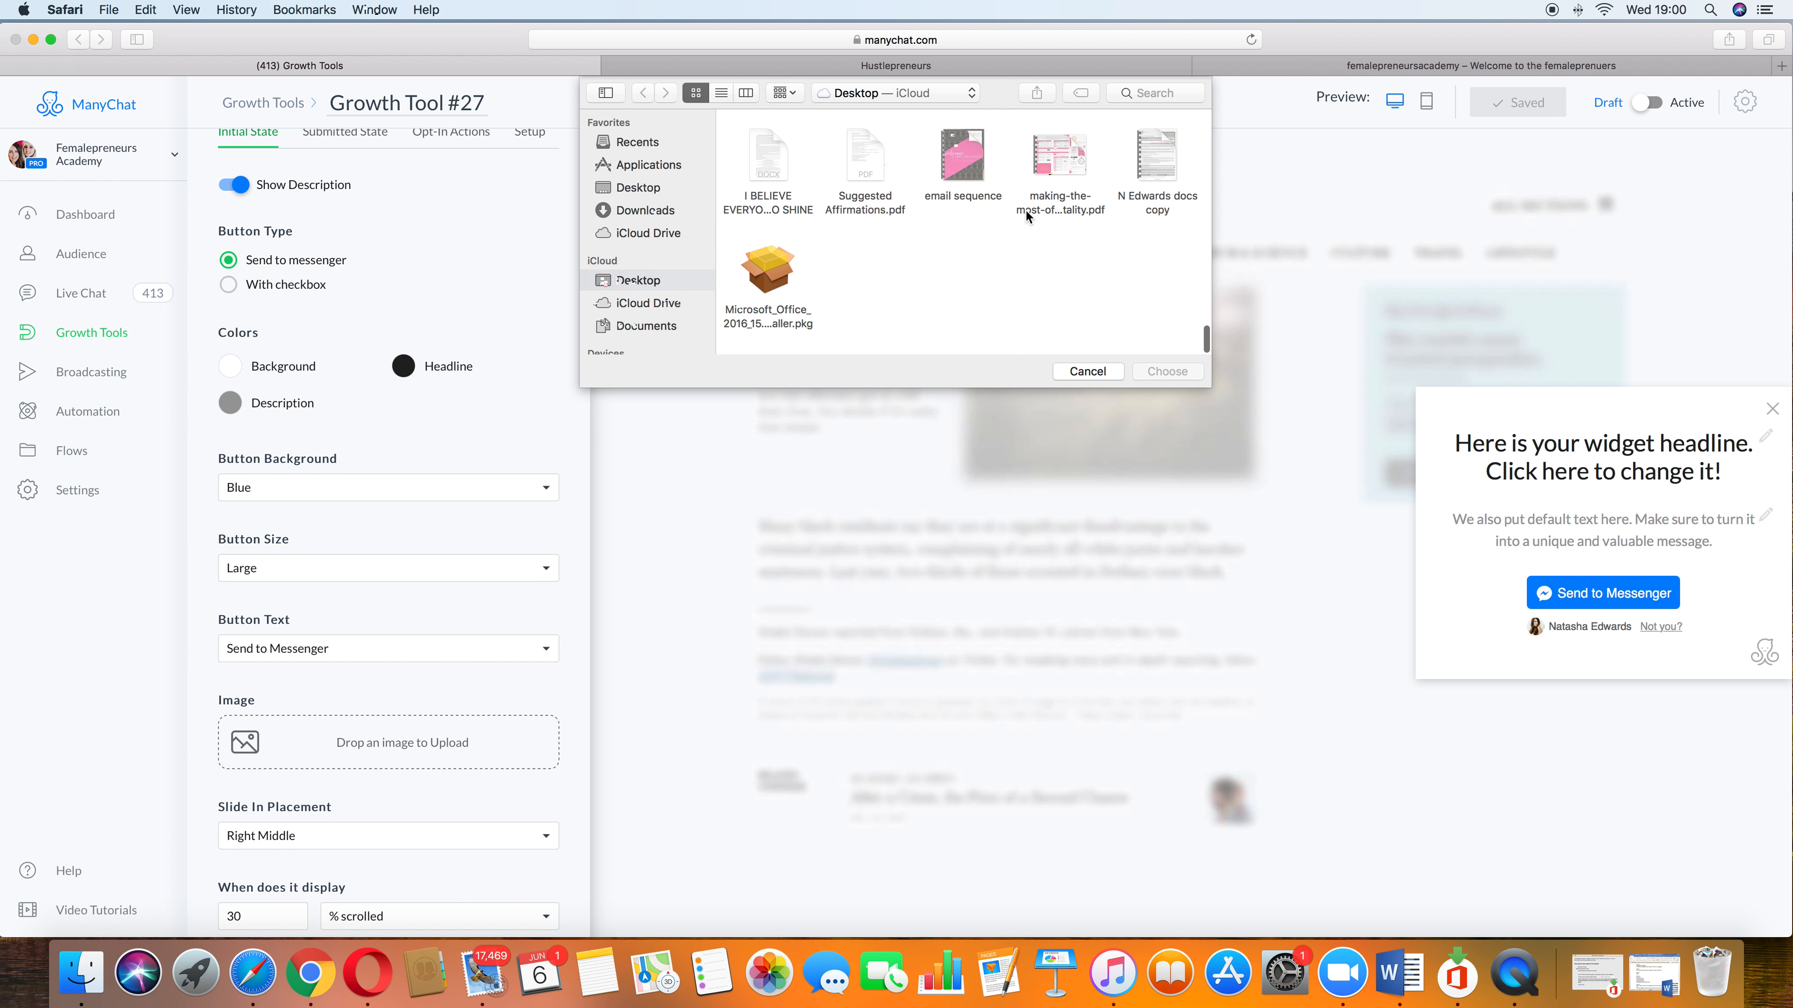
pyautogui.scroll(-8, 1026, 215)
pyautogui.click(631, 189)
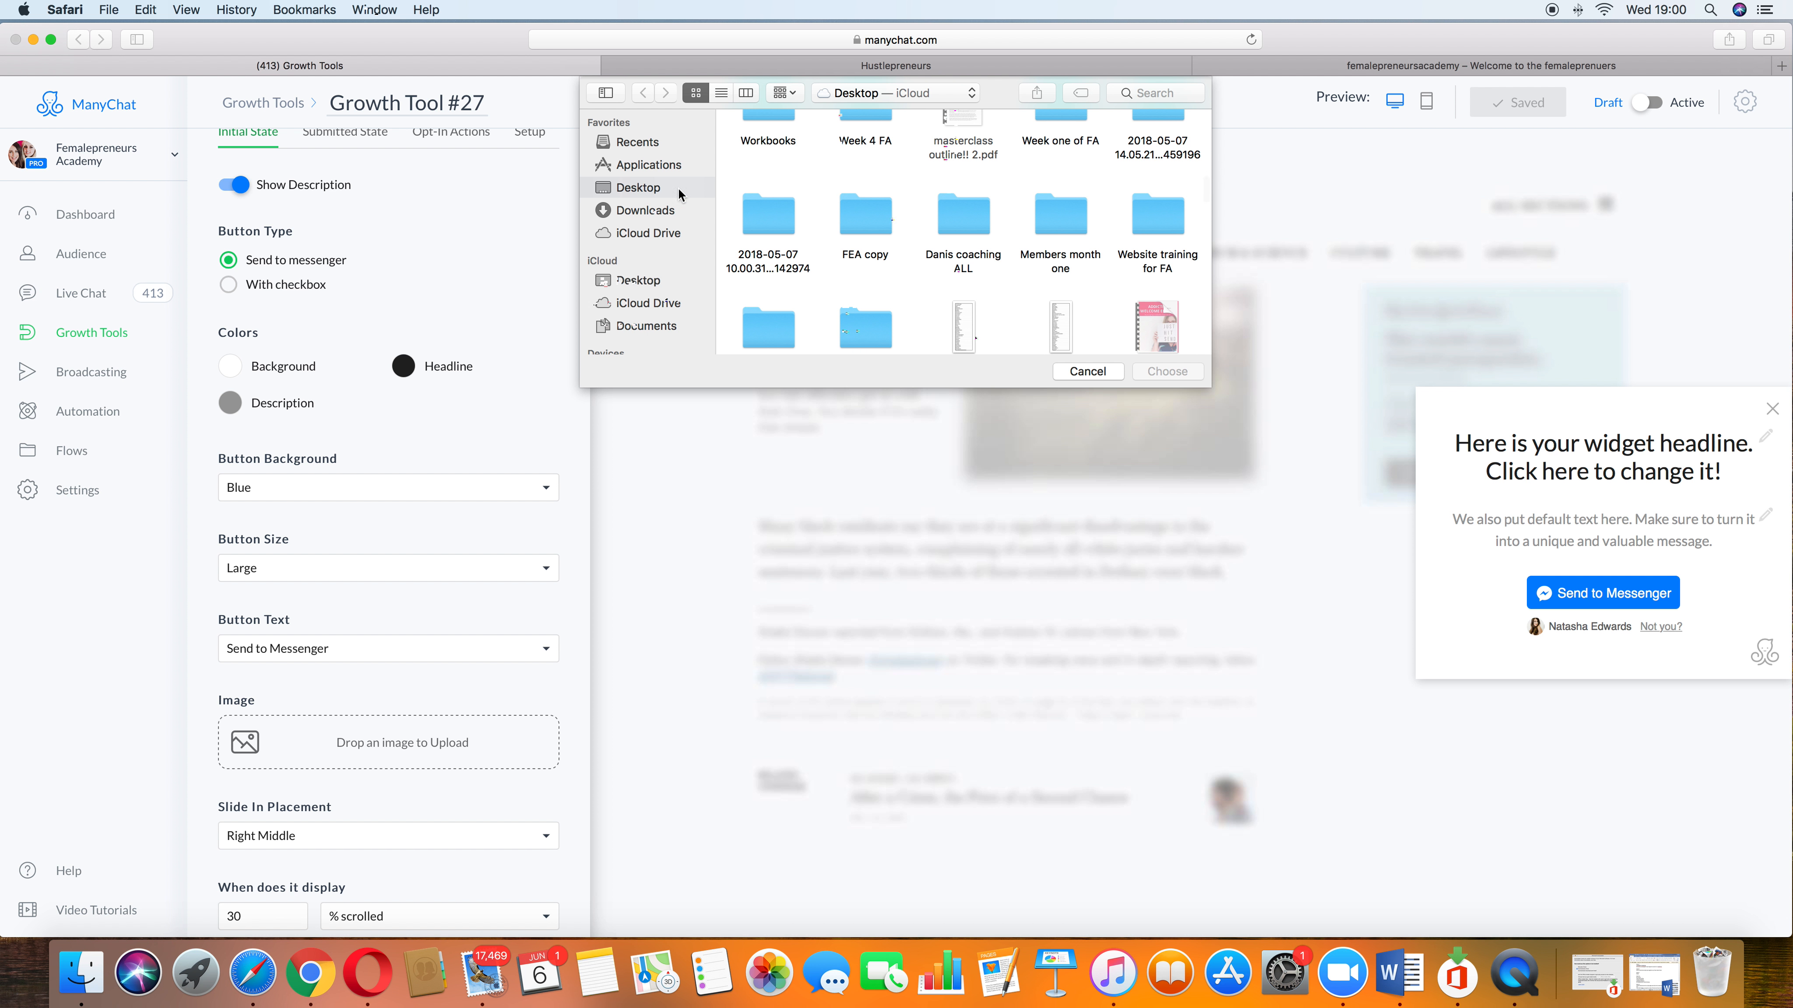
pyautogui.scroll(-10, 924, 231)
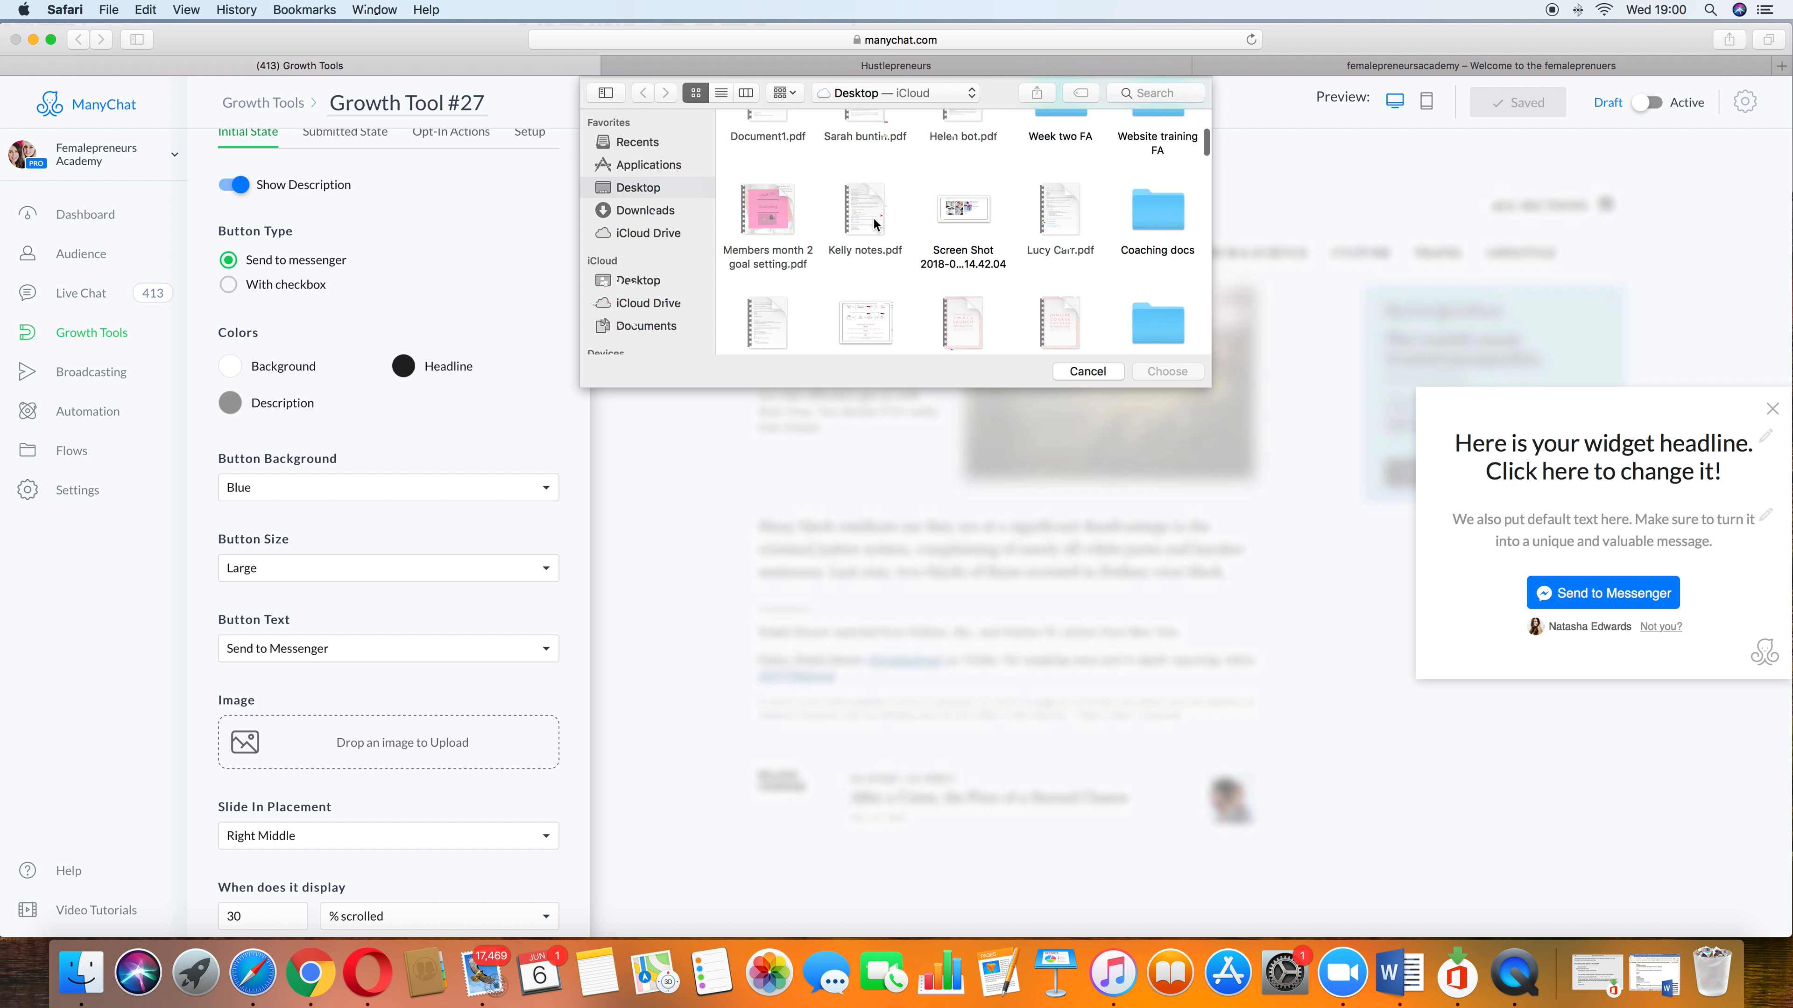
pyautogui.scroll(-5, 875, 224)
pyautogui.doubleClick(1044, 151)
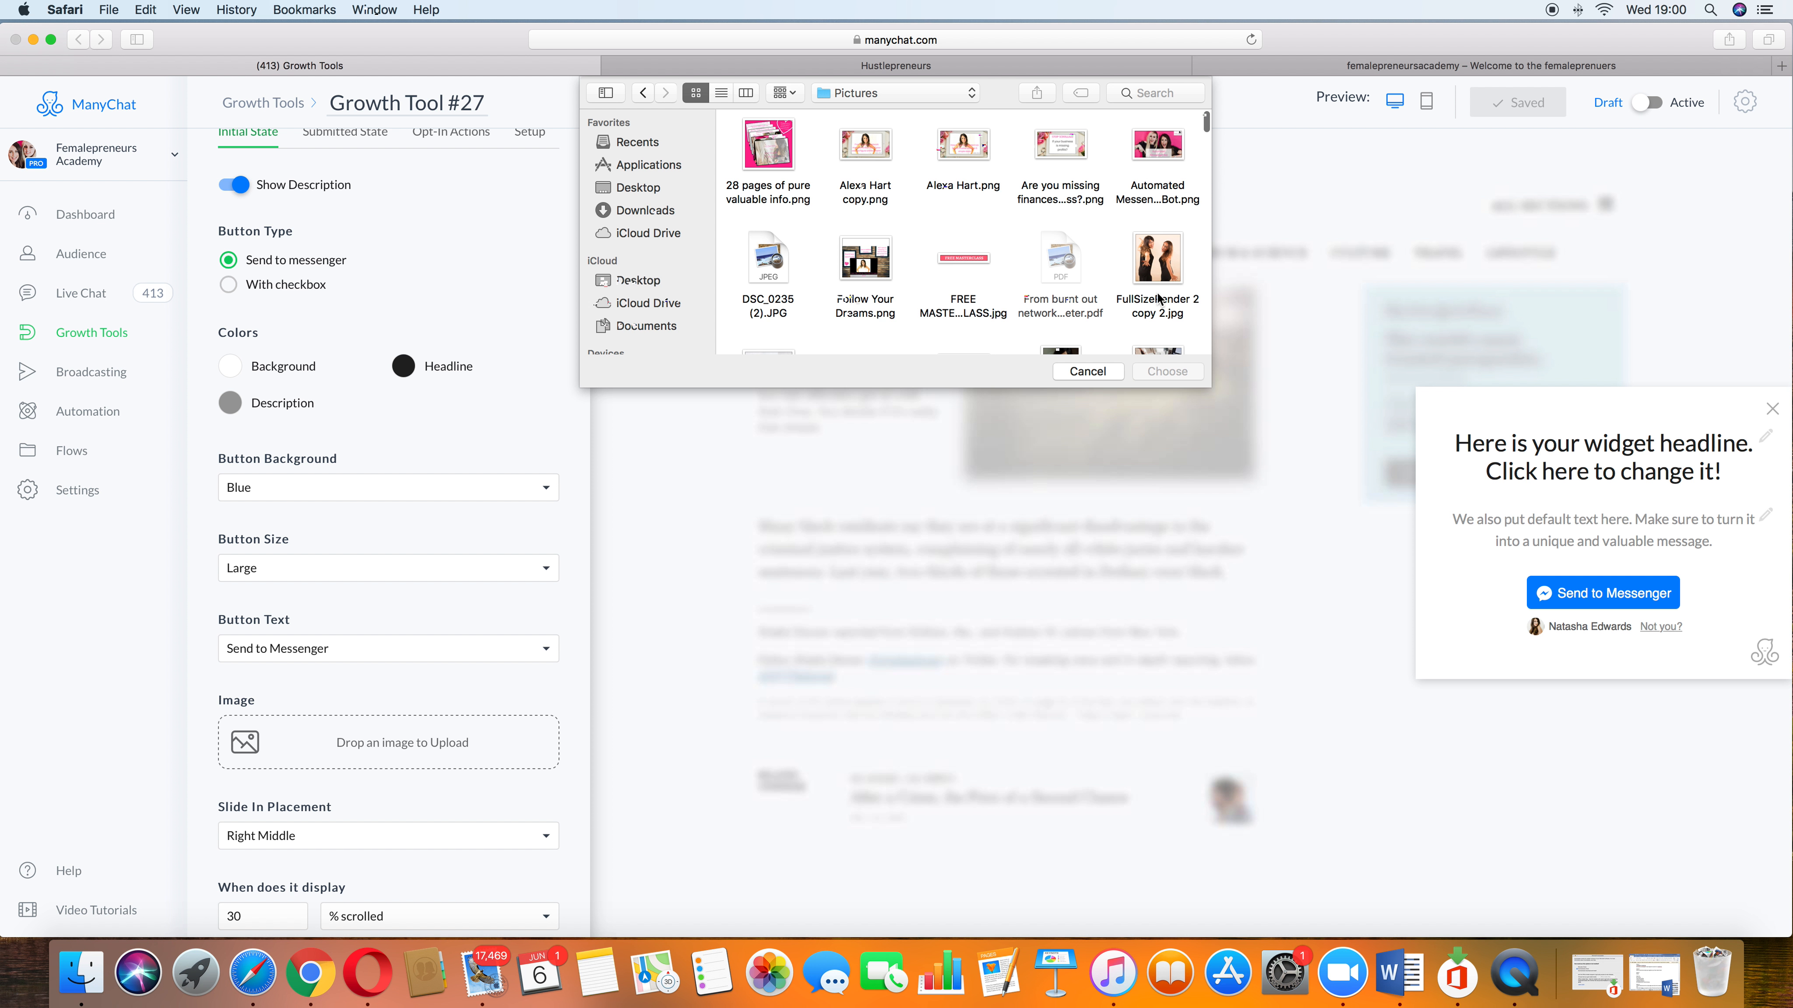
pyautogui.click(1155, 161)
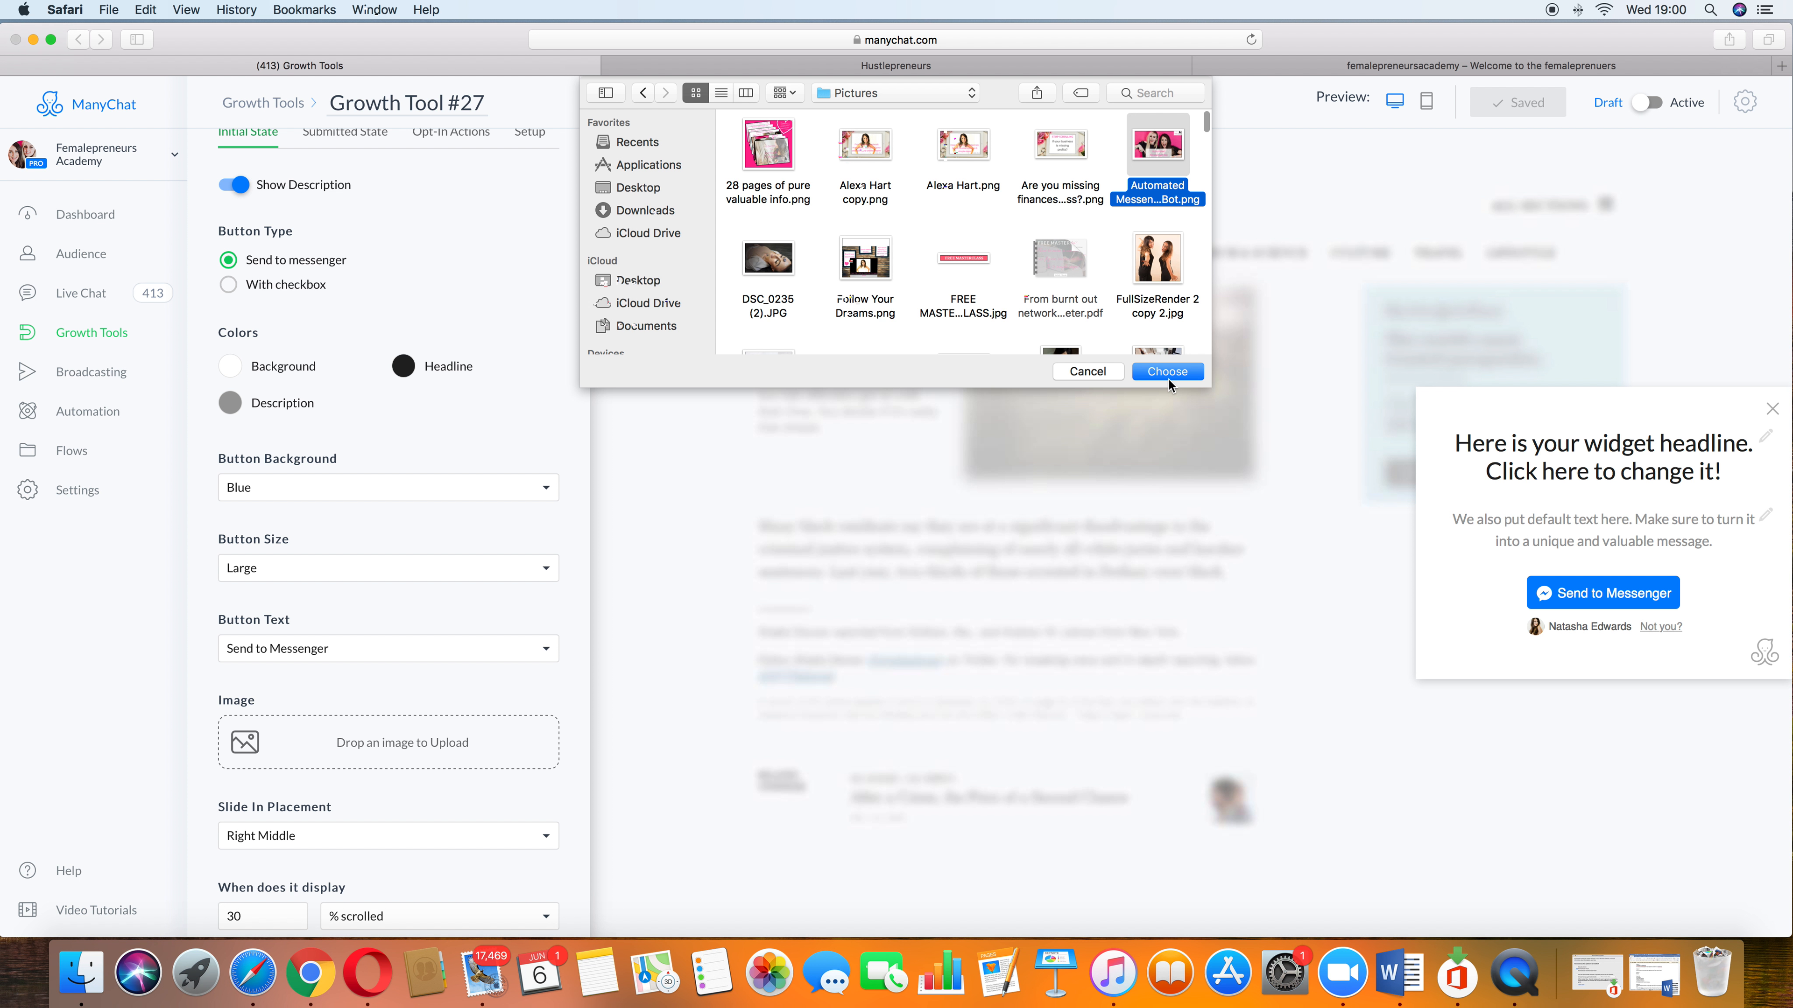
pyautogui.click(1168, 379)
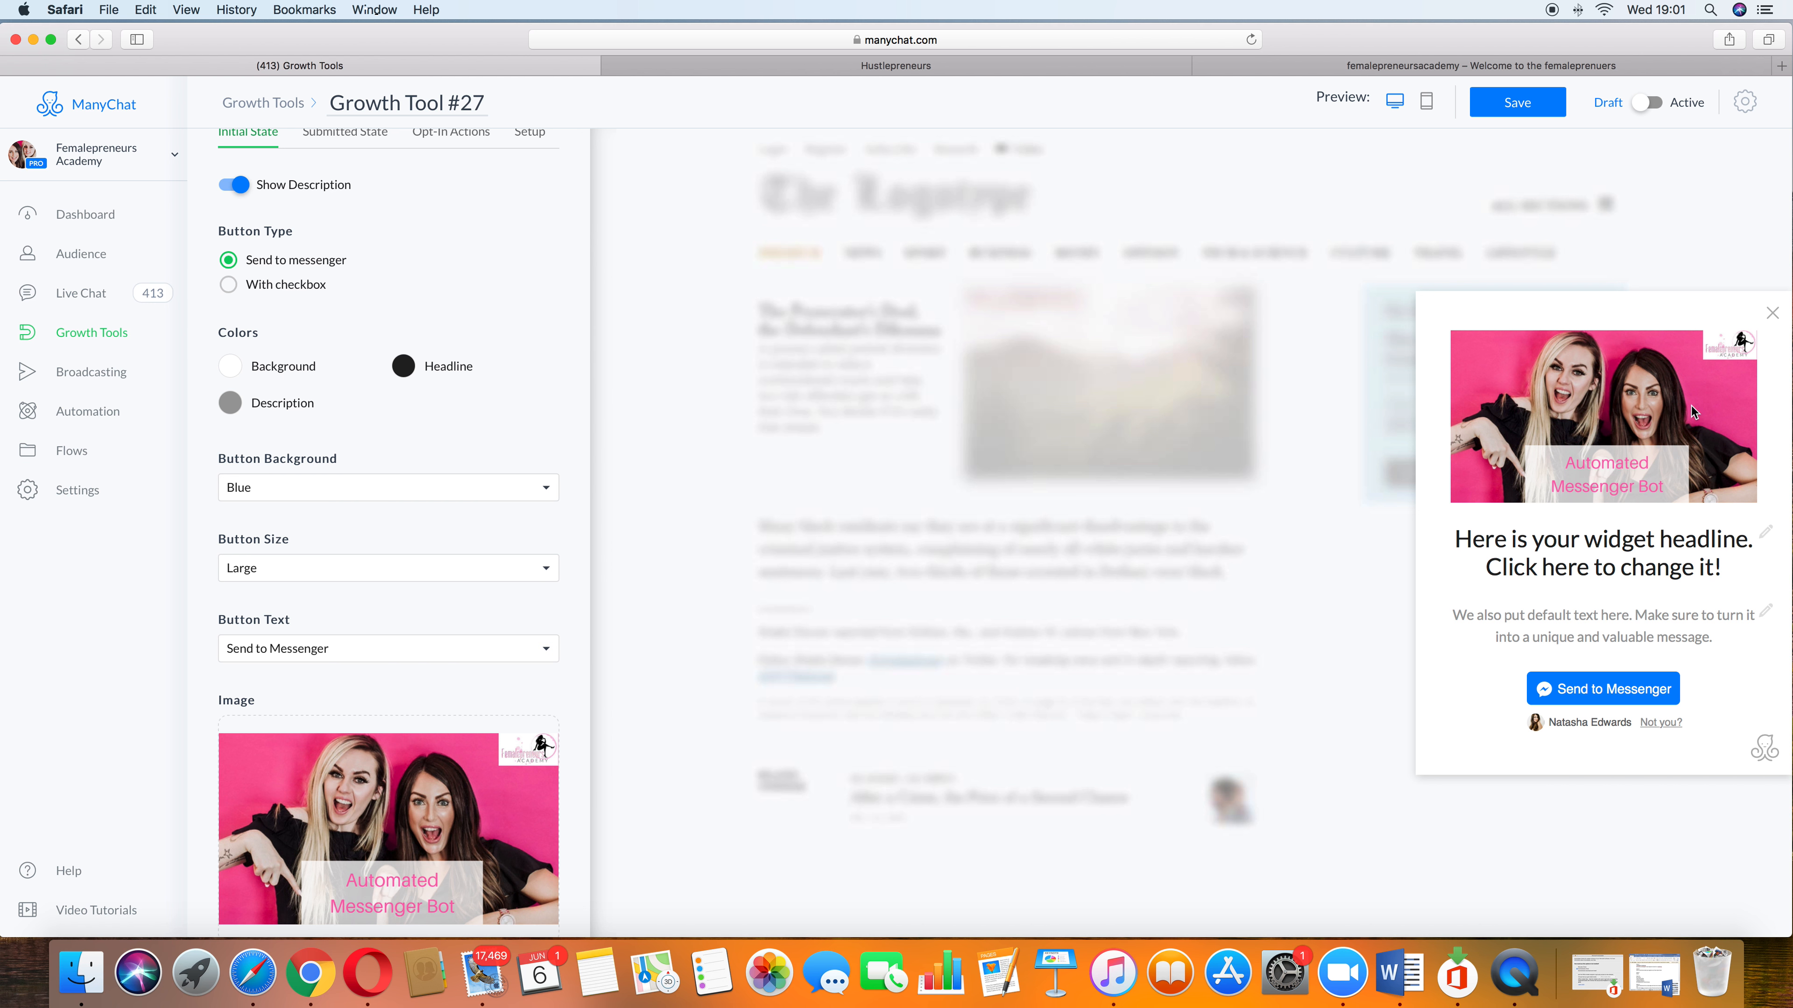
# Step: Set the widget headline to "5 secrets to success!" and the description to "what they will learn."
pyautogui.click(1656, 569)
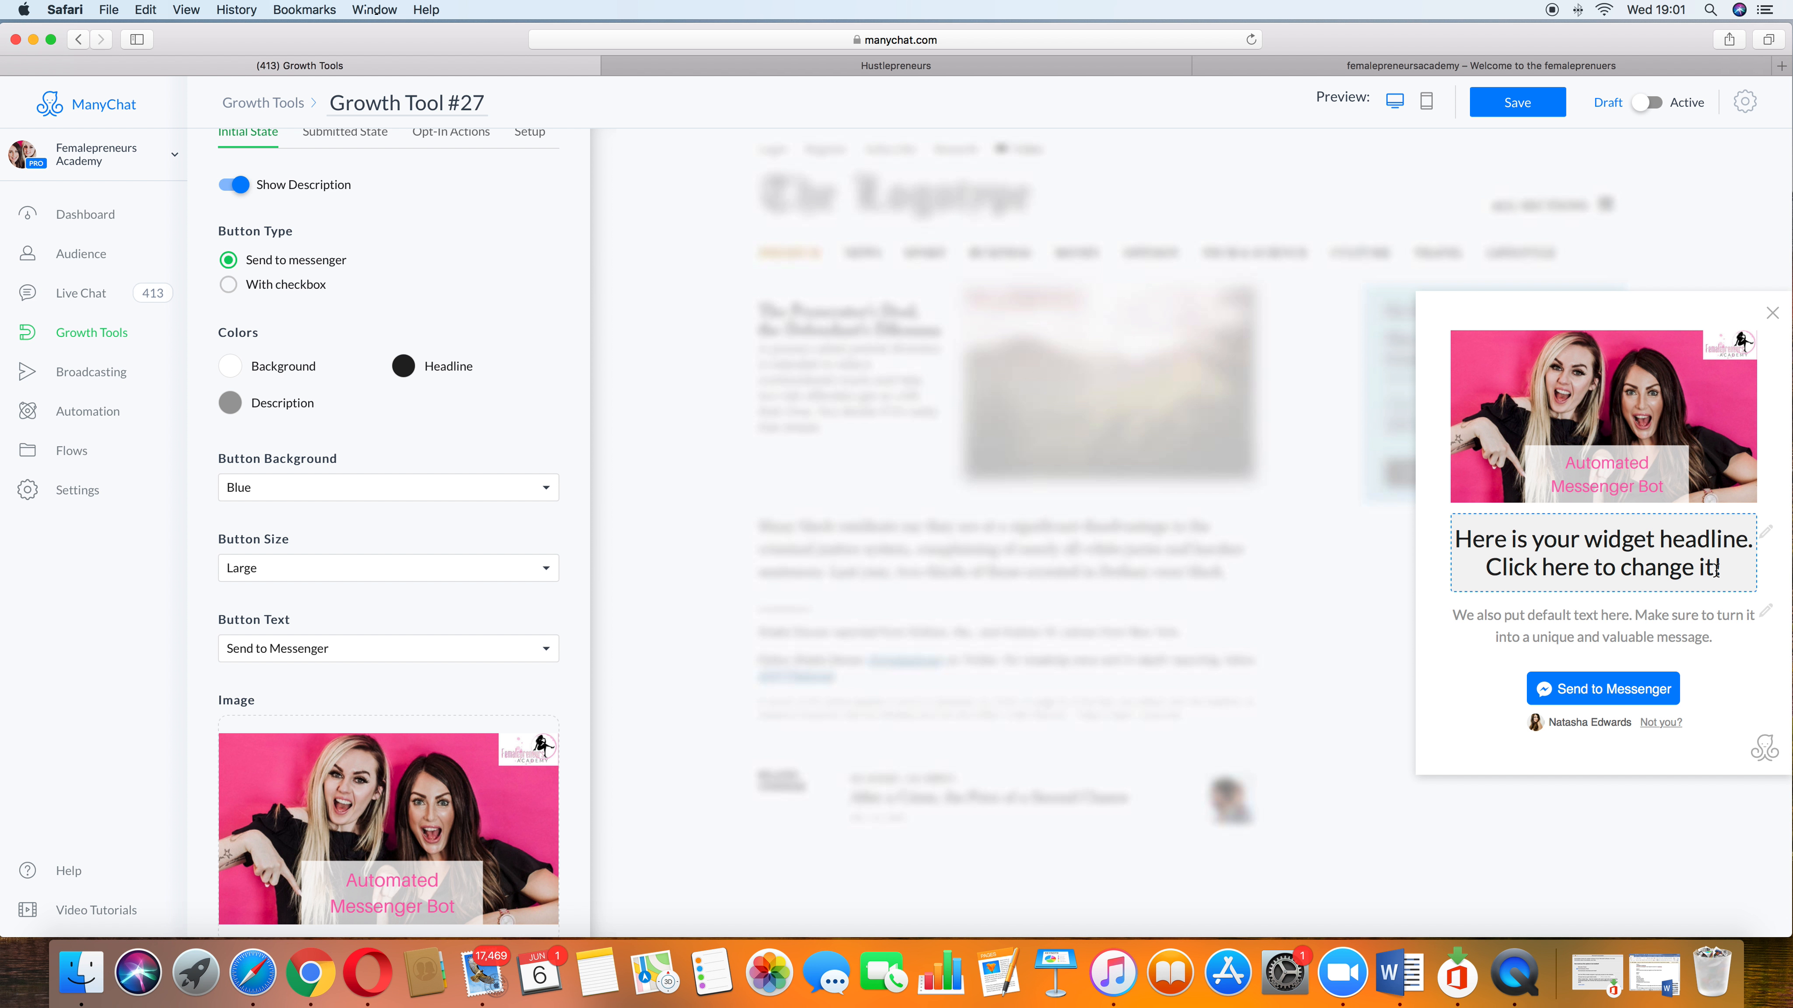
pyautogui.moveTo(1717, 569); pyautogui.dragTo(1434, 533)
pyautogui.press('BackSpace')
pyautogui.write('5 secr')
pyautogui.write('ets to succes')
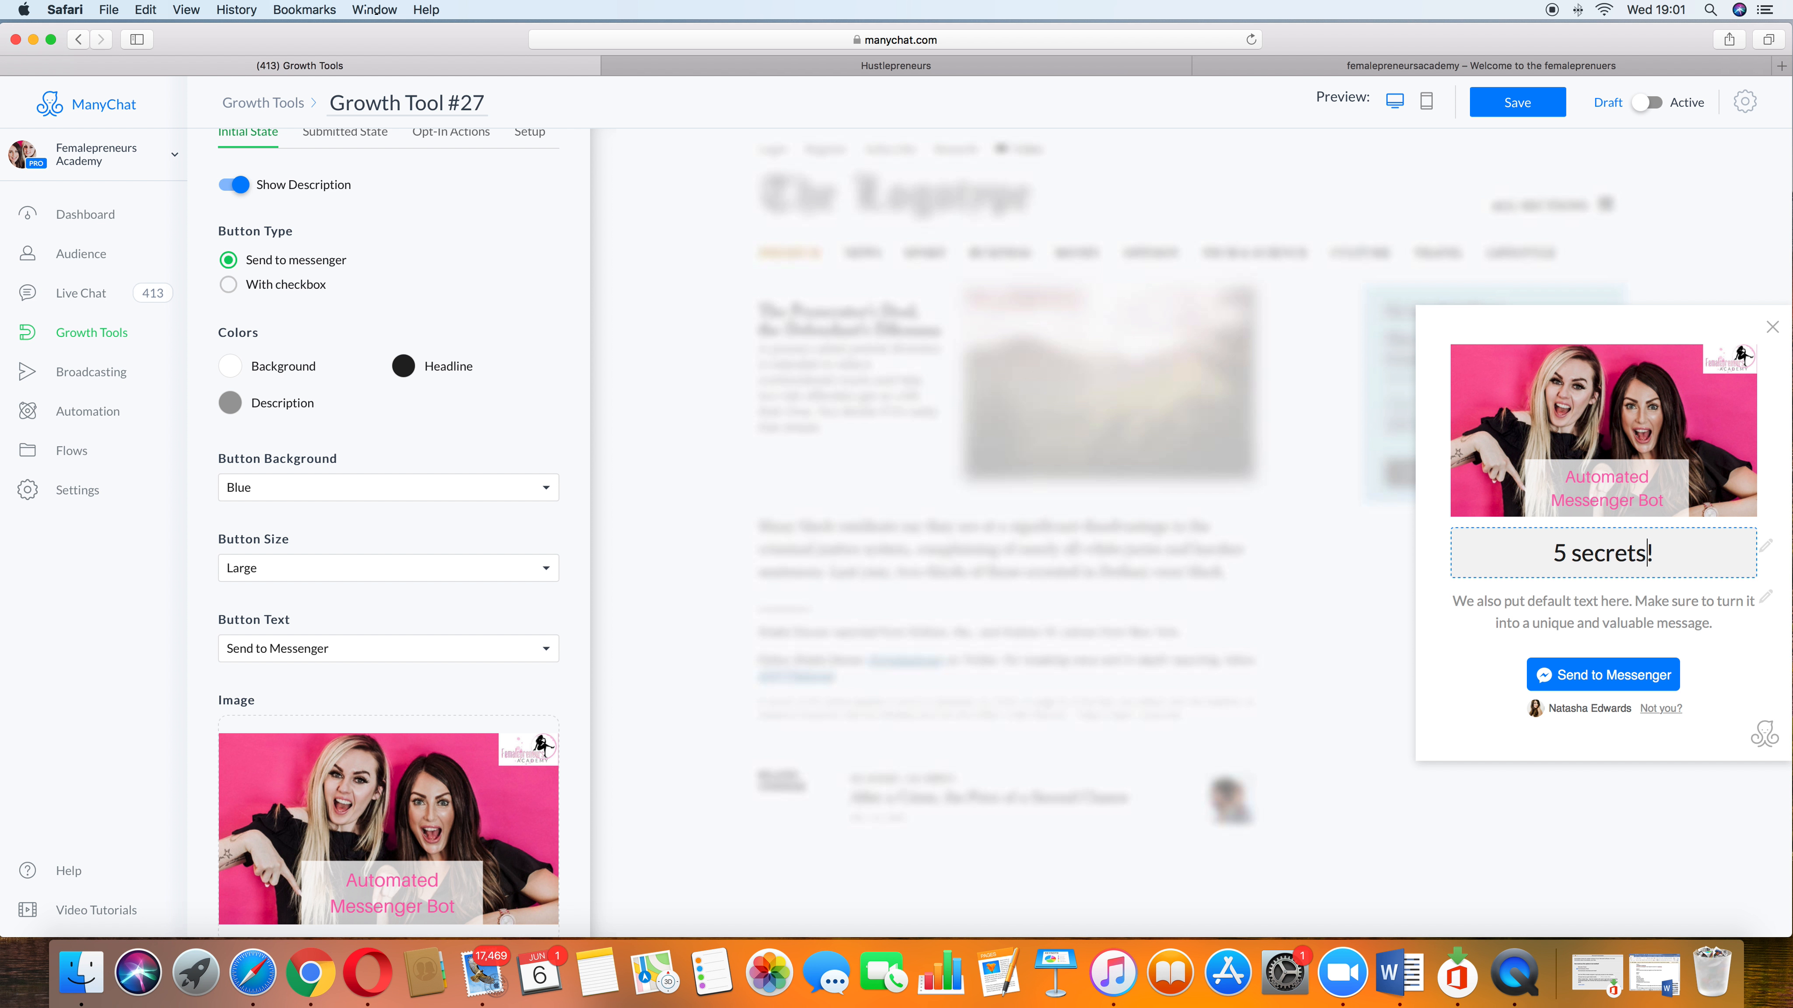
pyautogui.write('s')
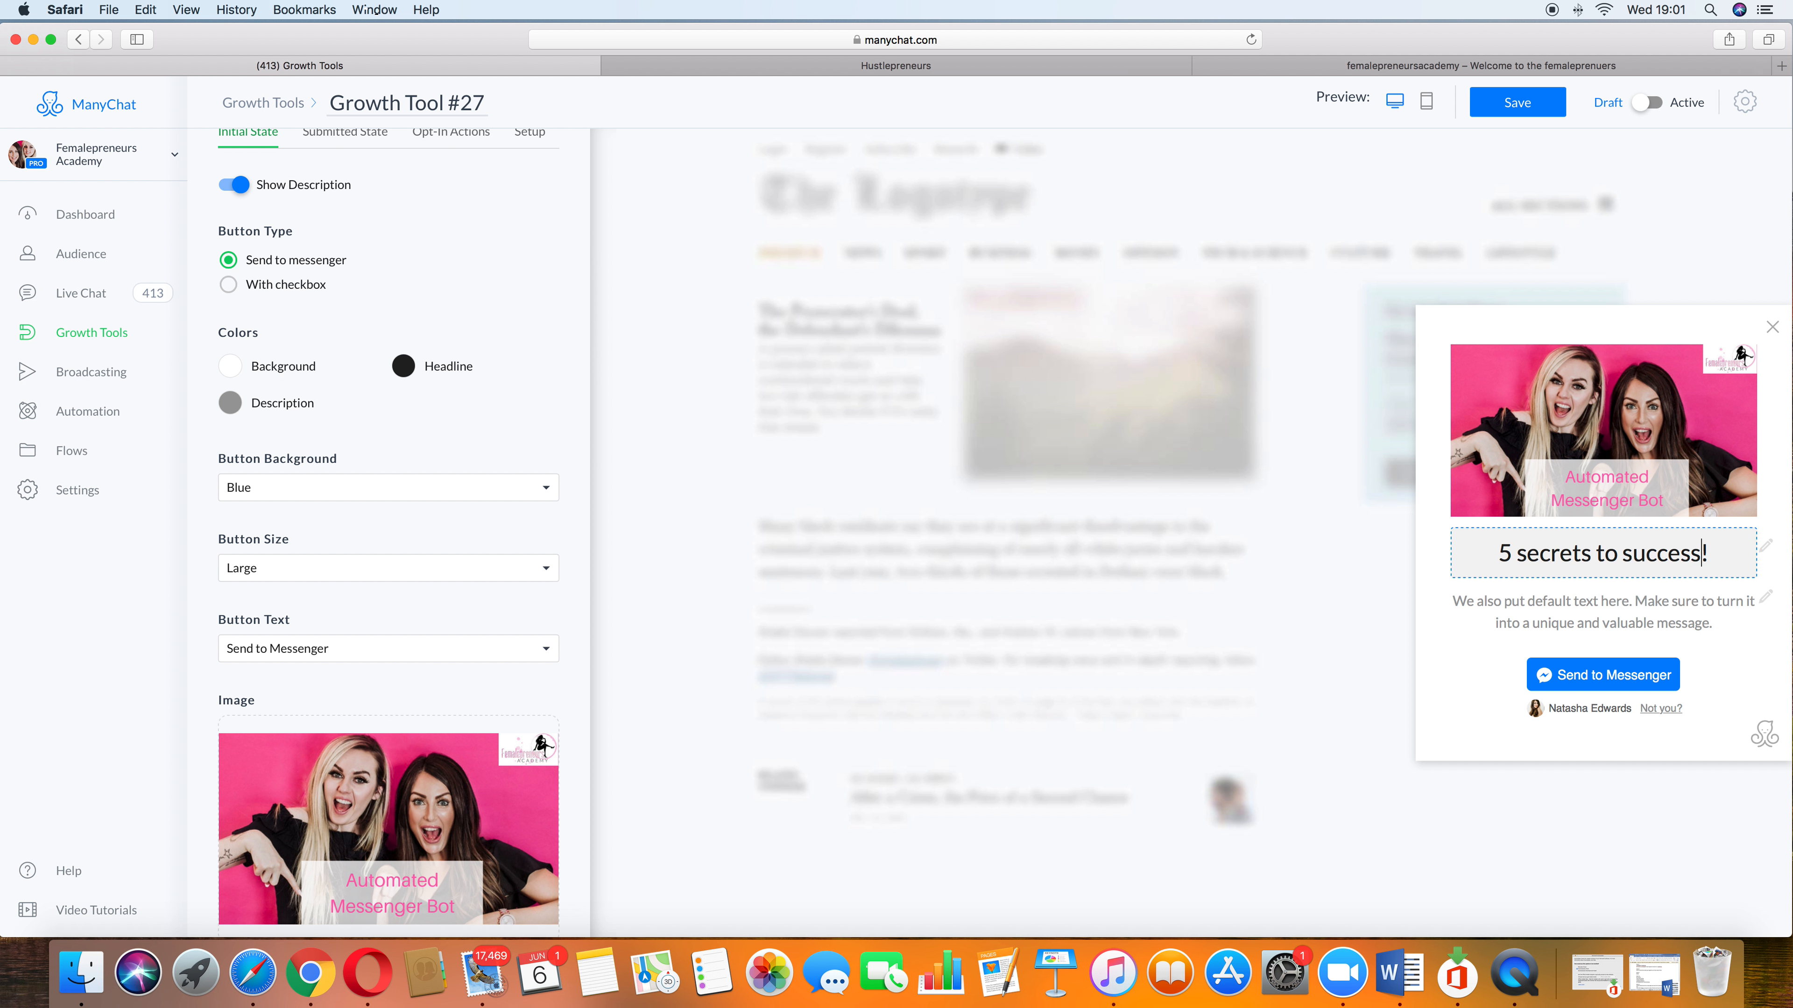
pyautogui.moveTo(1714, 629); pyautogui.dragTo(1432, 586)
pyautogui.write('what ')
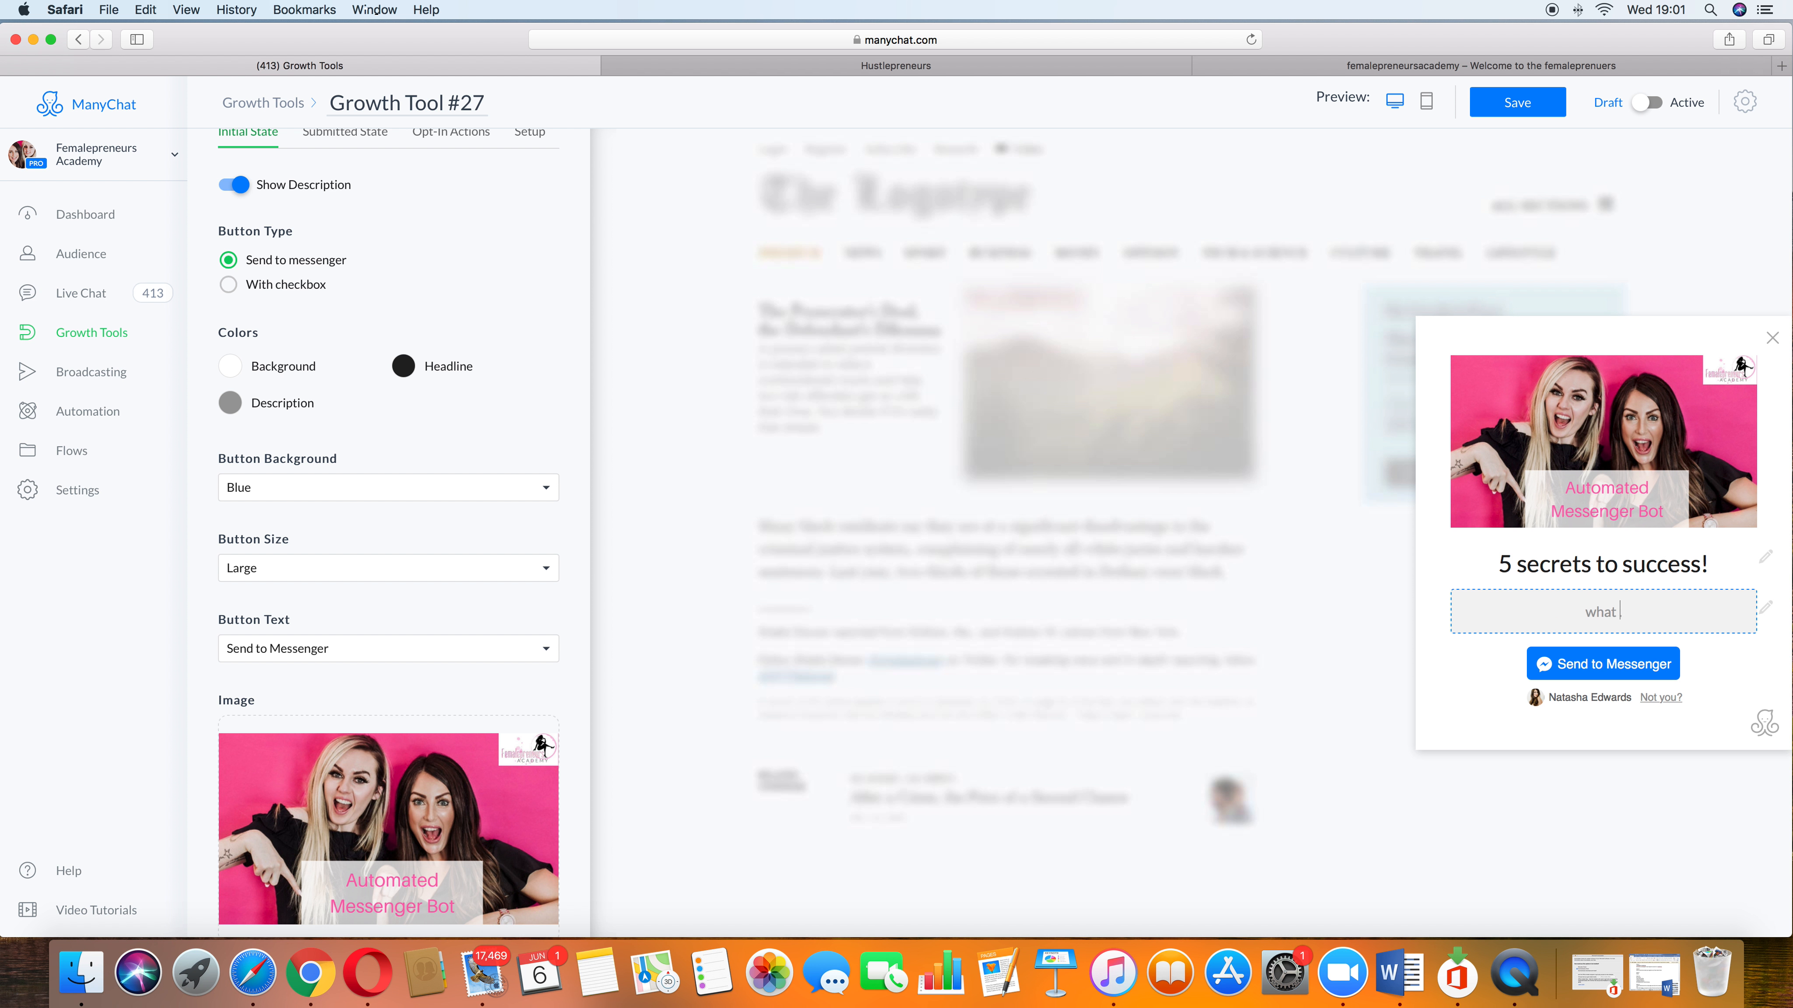
pyautogui.write('they will learn')
# Step: Review the Submitted State after-submit options and open the Opt-In Actions settings
pyautogui.scroll(2, 332, 322)
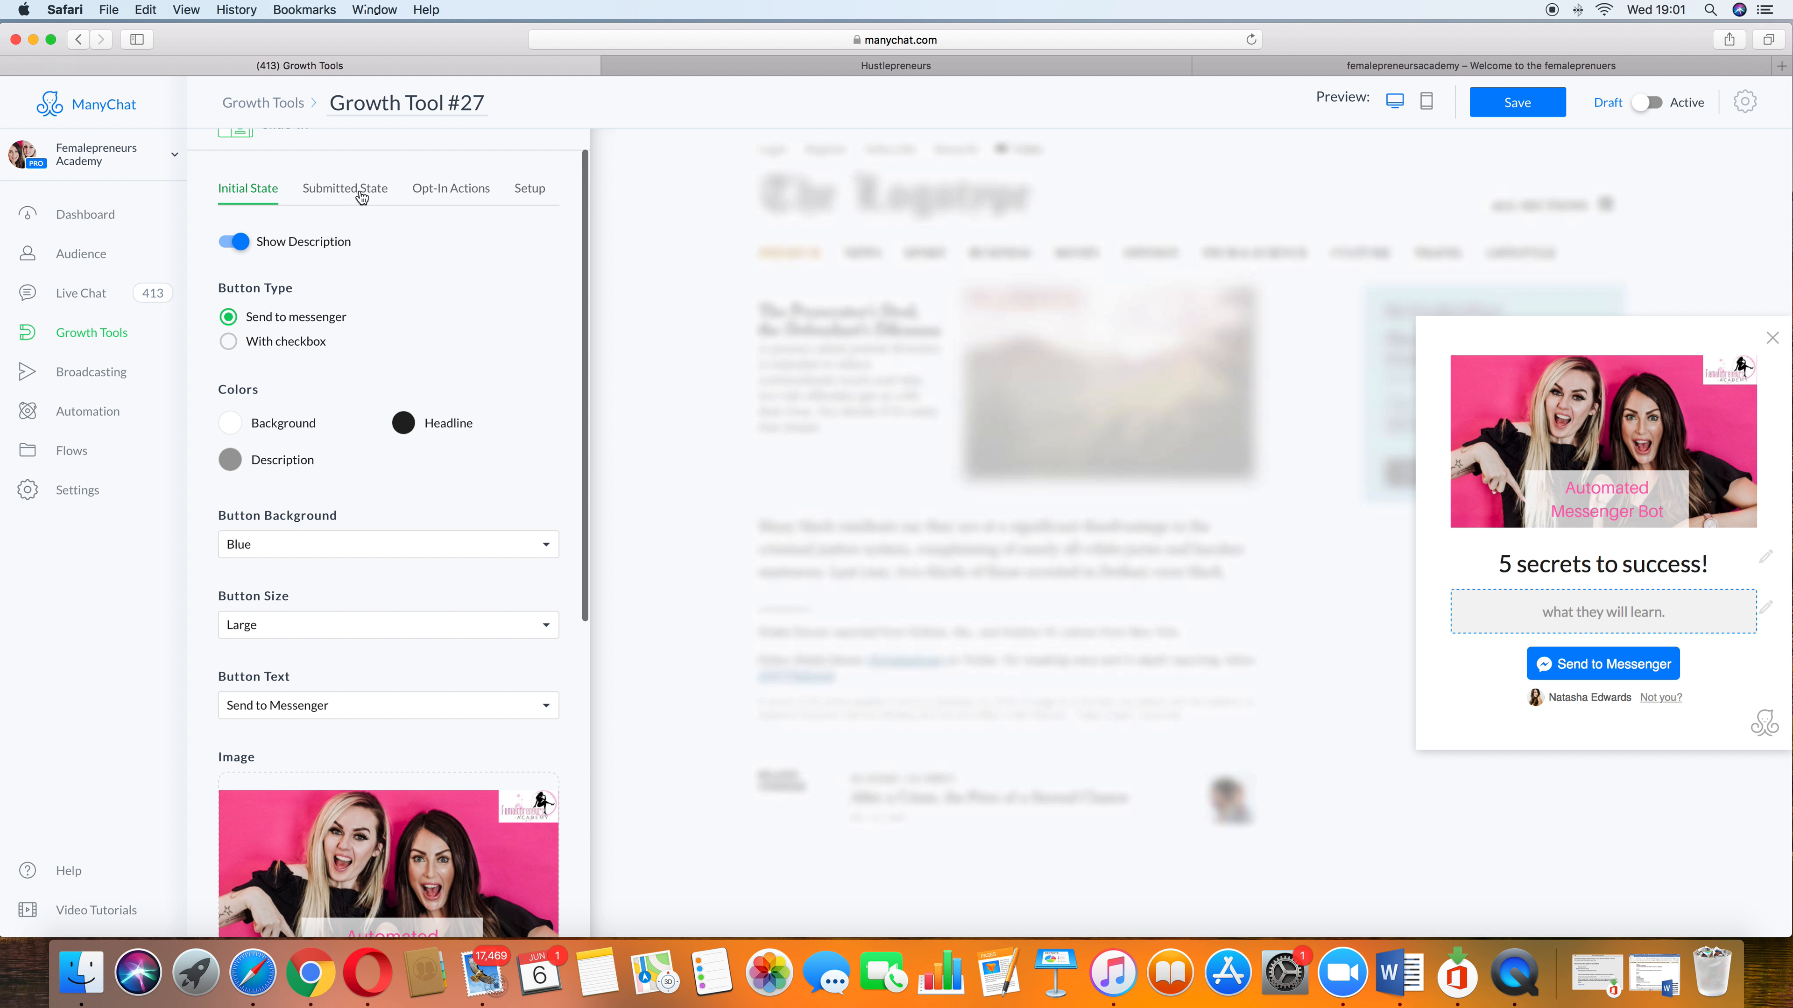
pyautogui.click(366, 186)
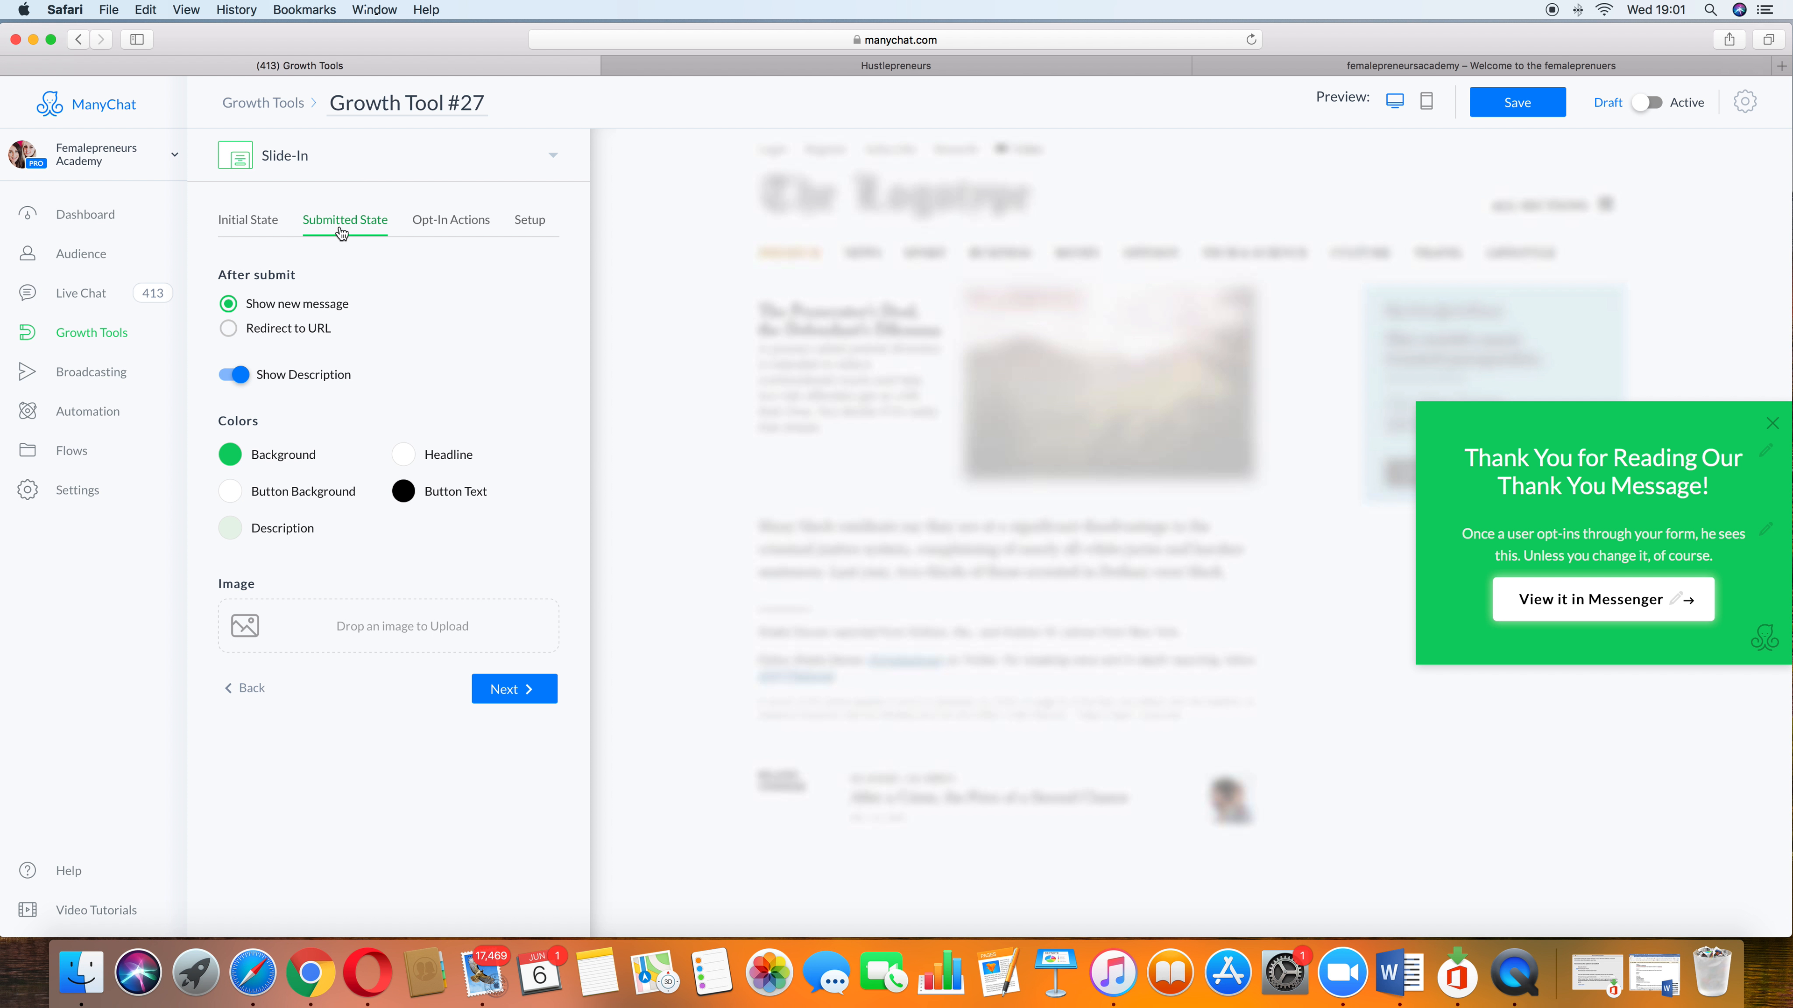
pyautogui.click(297, 330)
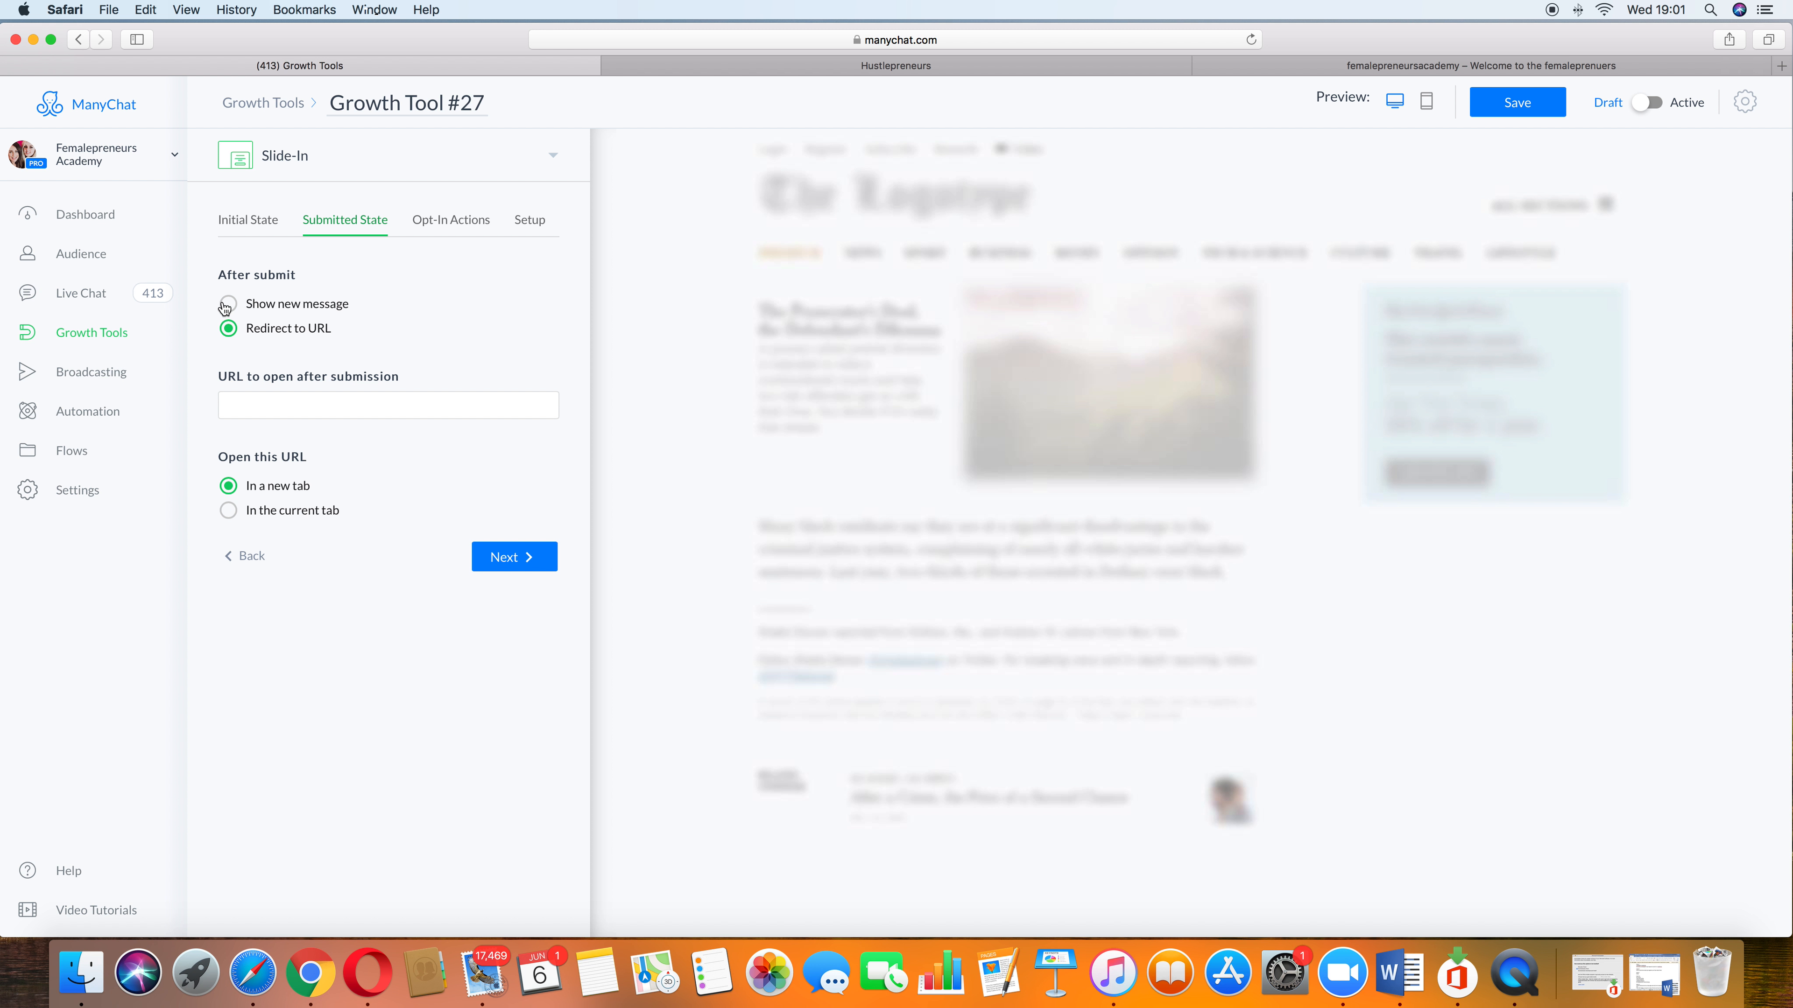
pyautogui.click(228, 305)
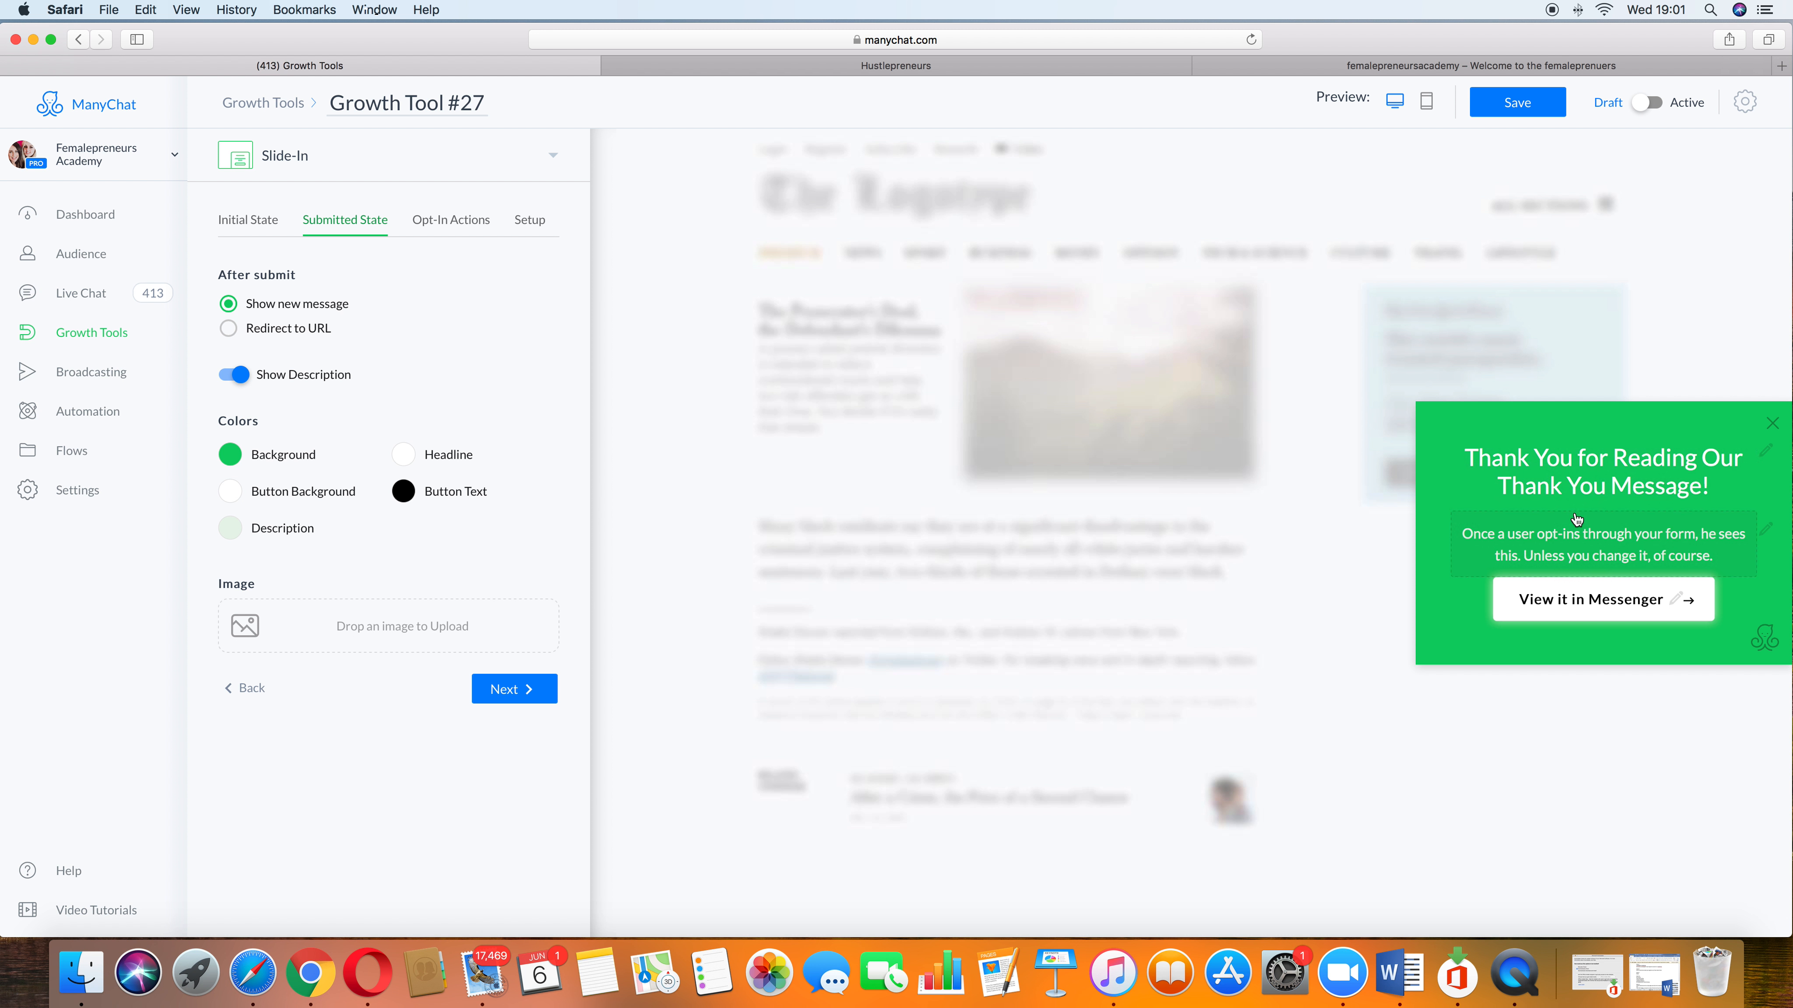
pyautogui.click(452, 222)
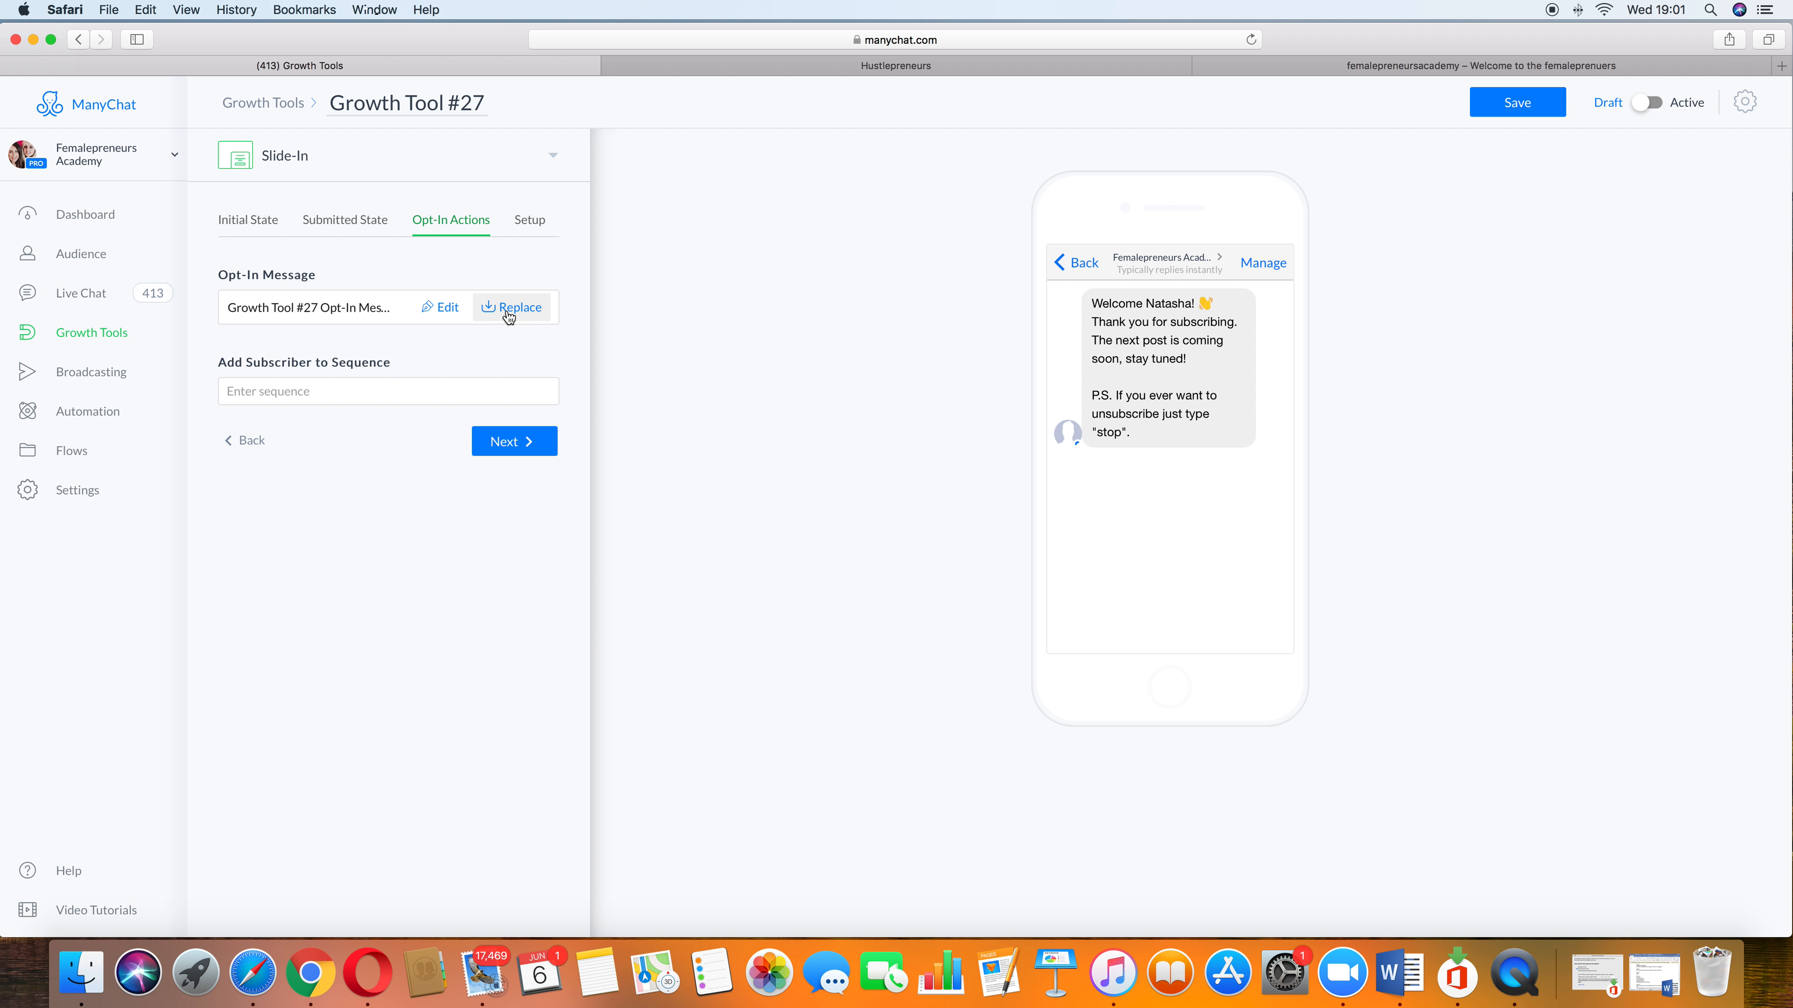
# Step: Browse the sequence options for adding subscribers and open the widget's Setup settings
pyautogui.click(321, 393)
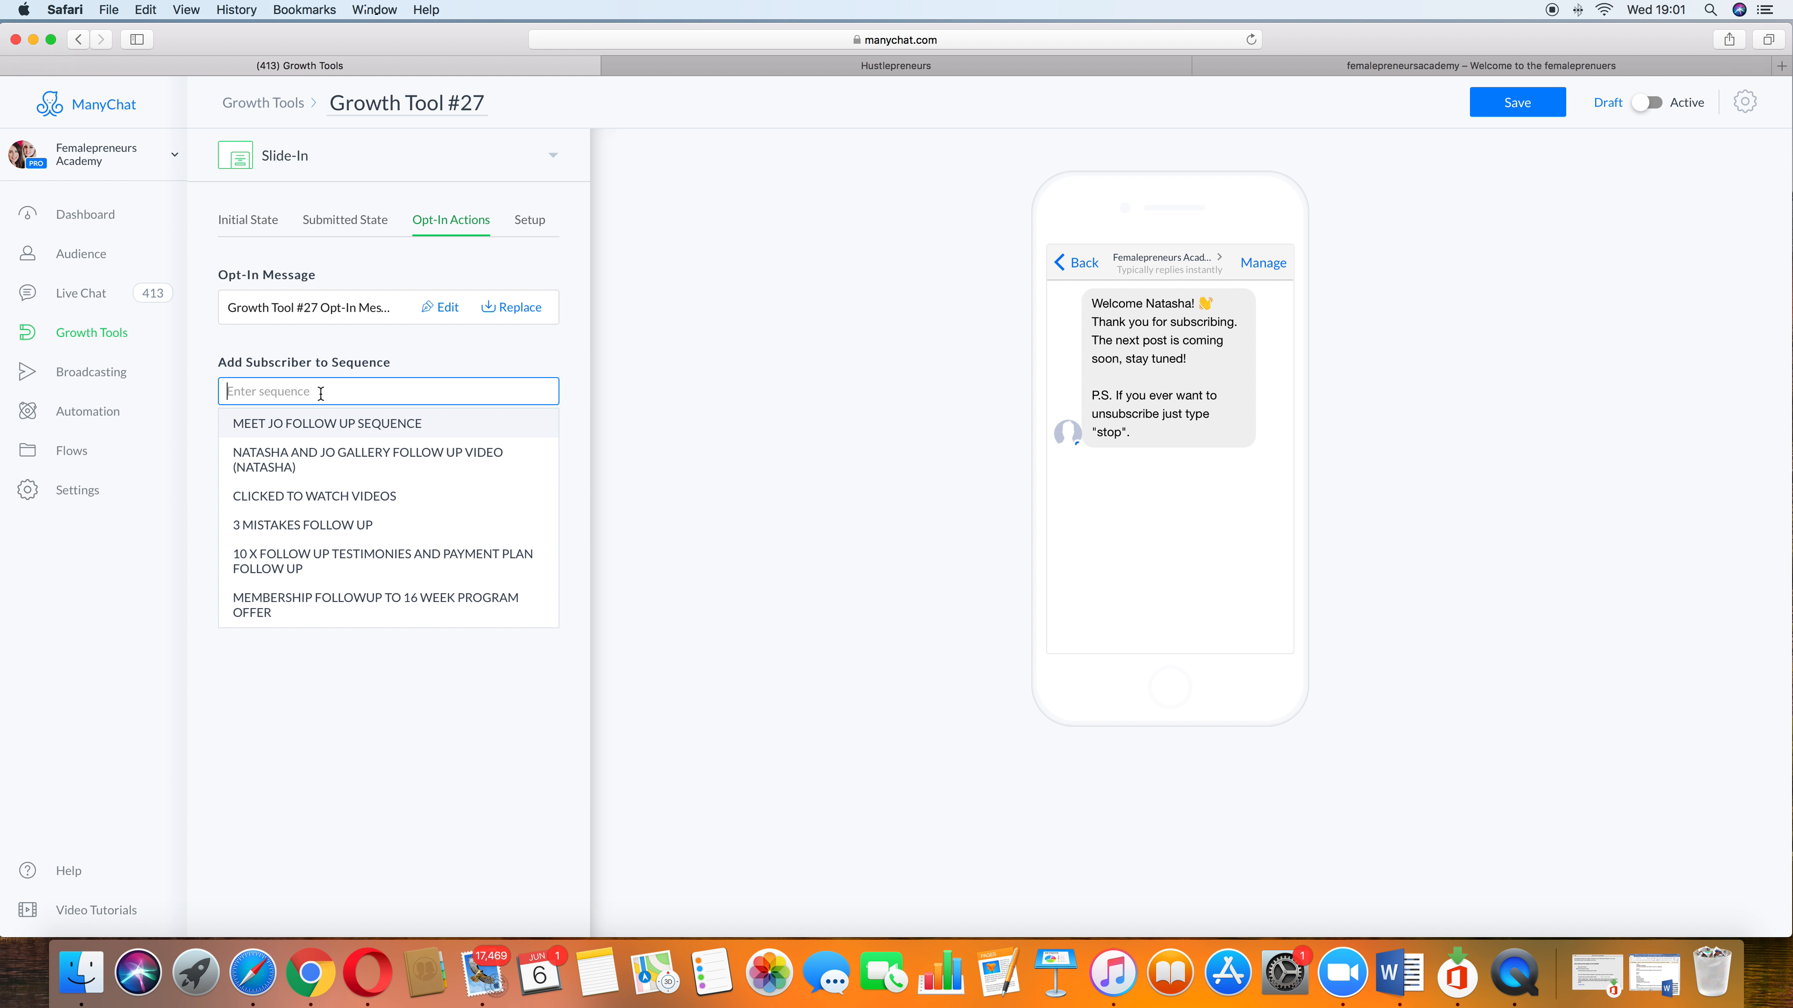
pyautogui.click(321, 720)
pyautogui.click(528, 221)
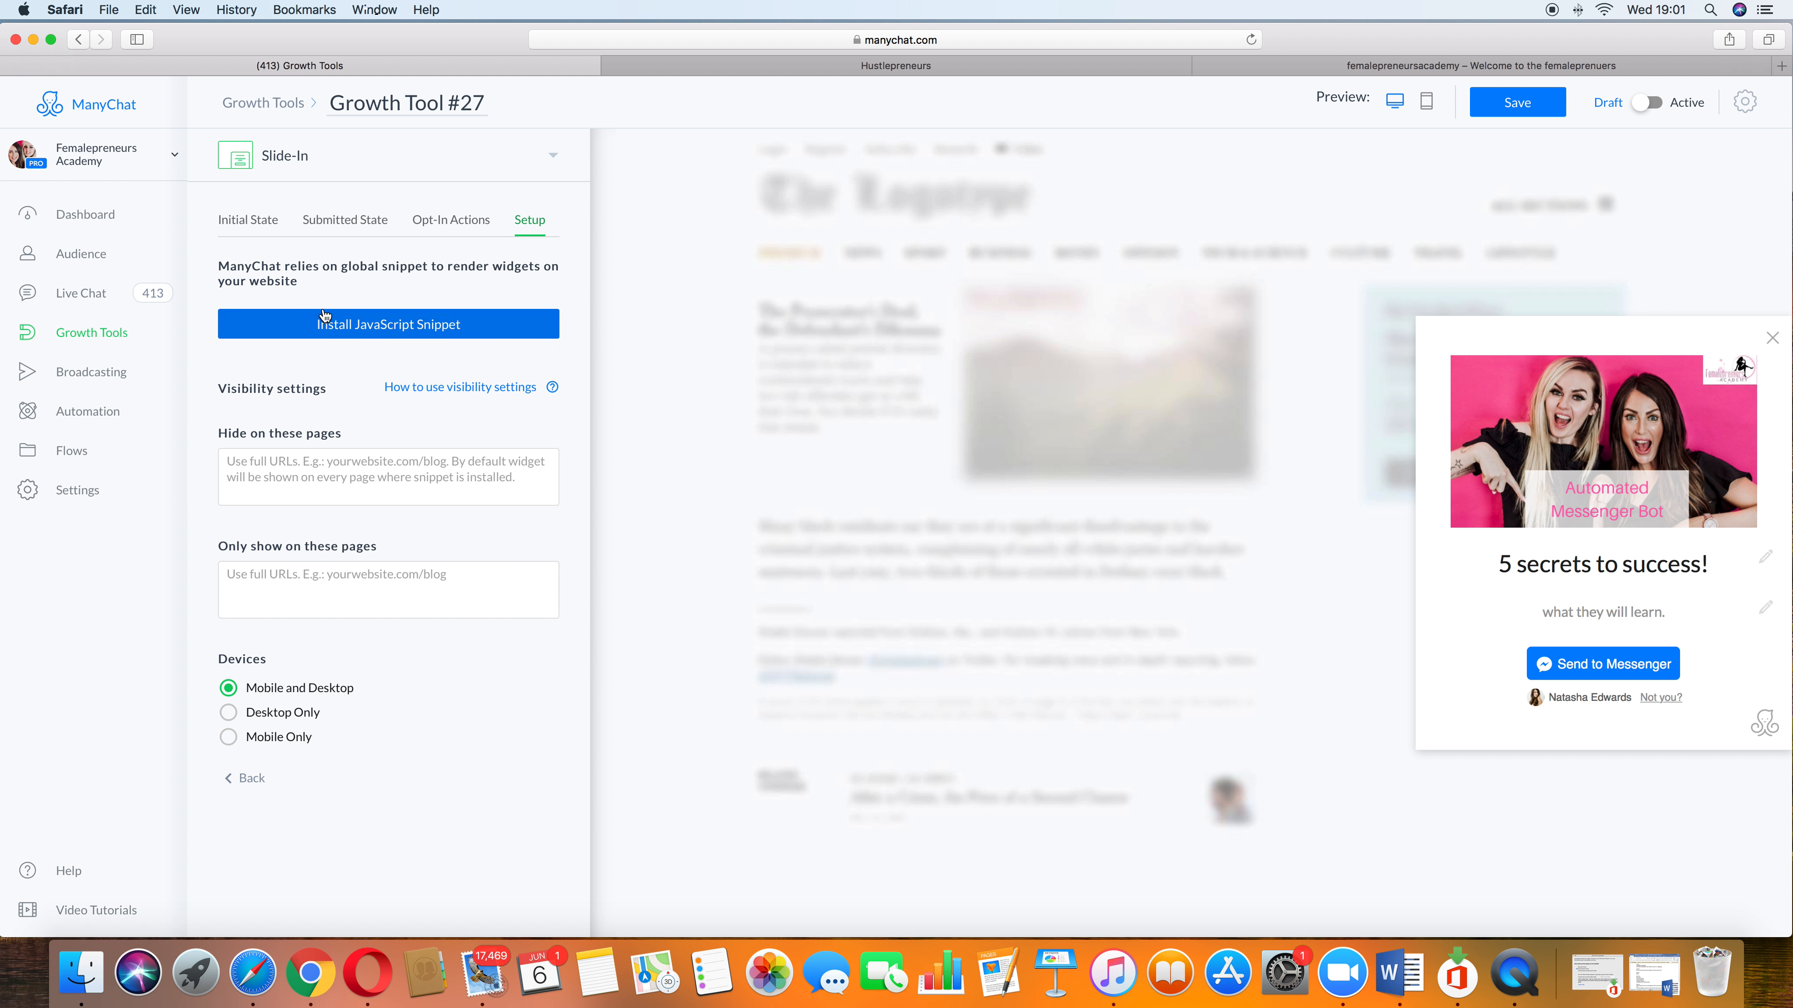
# Step: Leave the editor discarding unsaved changes and delete Growth Tool #27 from the Growth Tools list
pyautogui.click(104, 339)
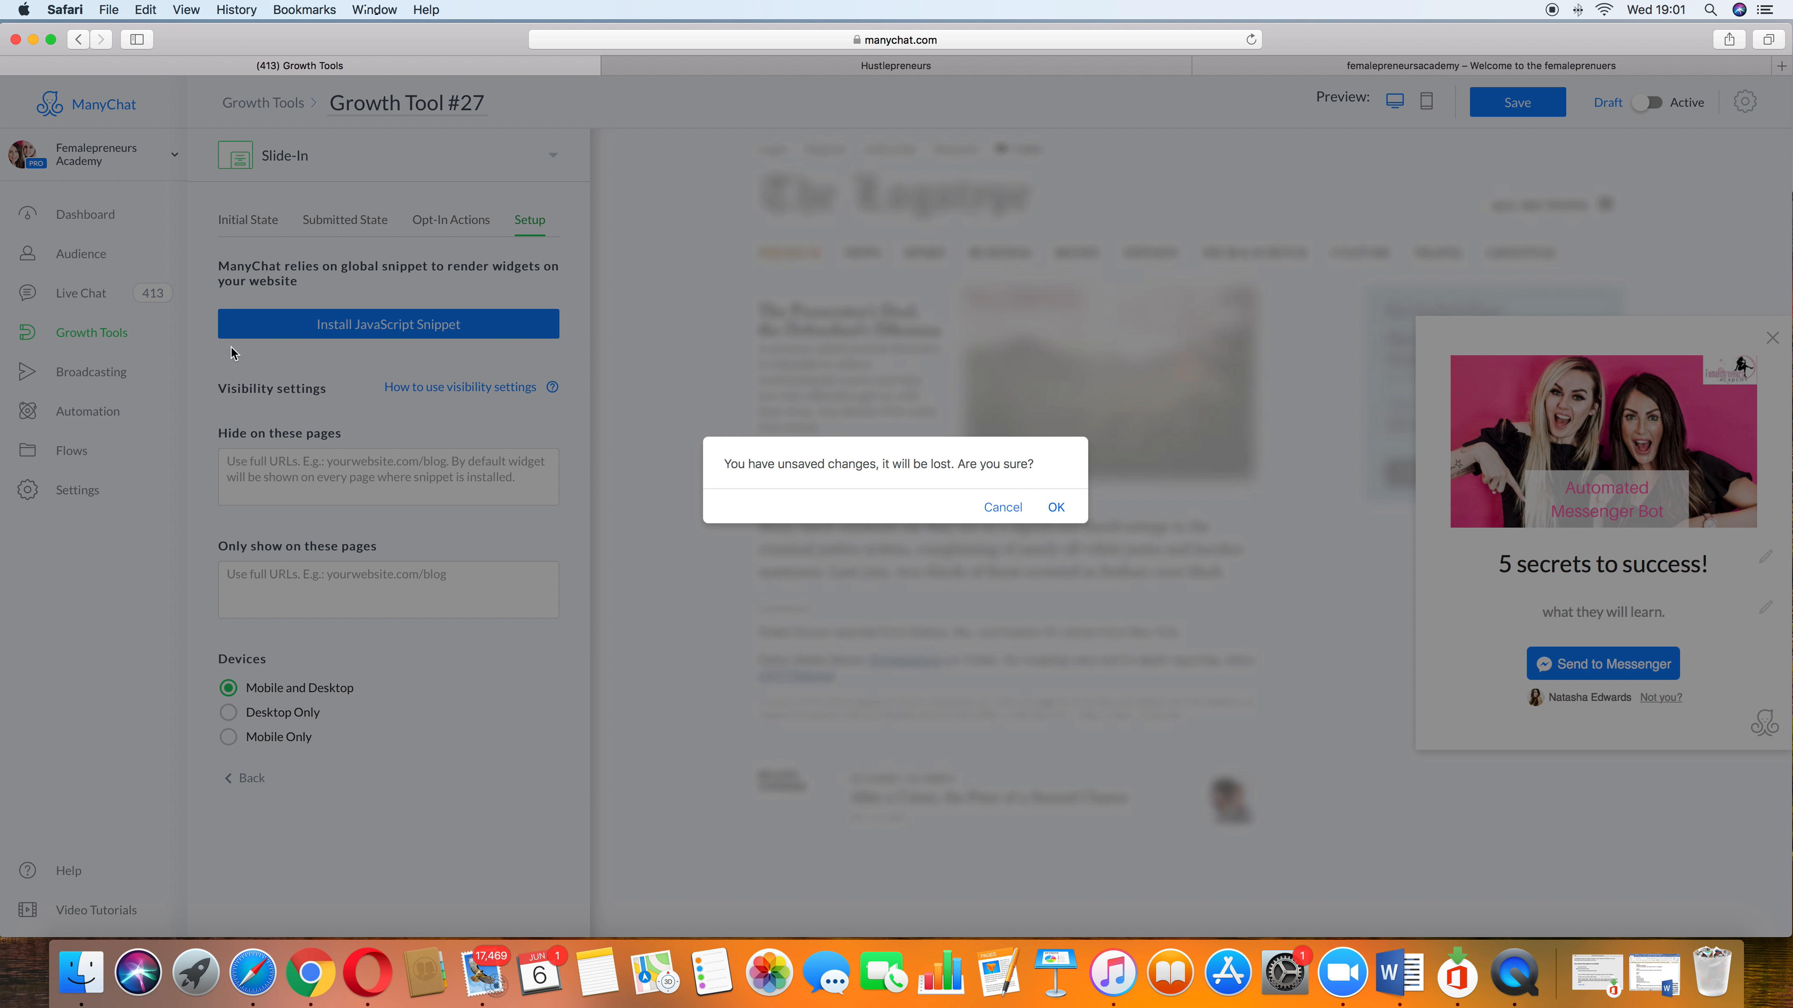
pyautogui.click(1055, 508)
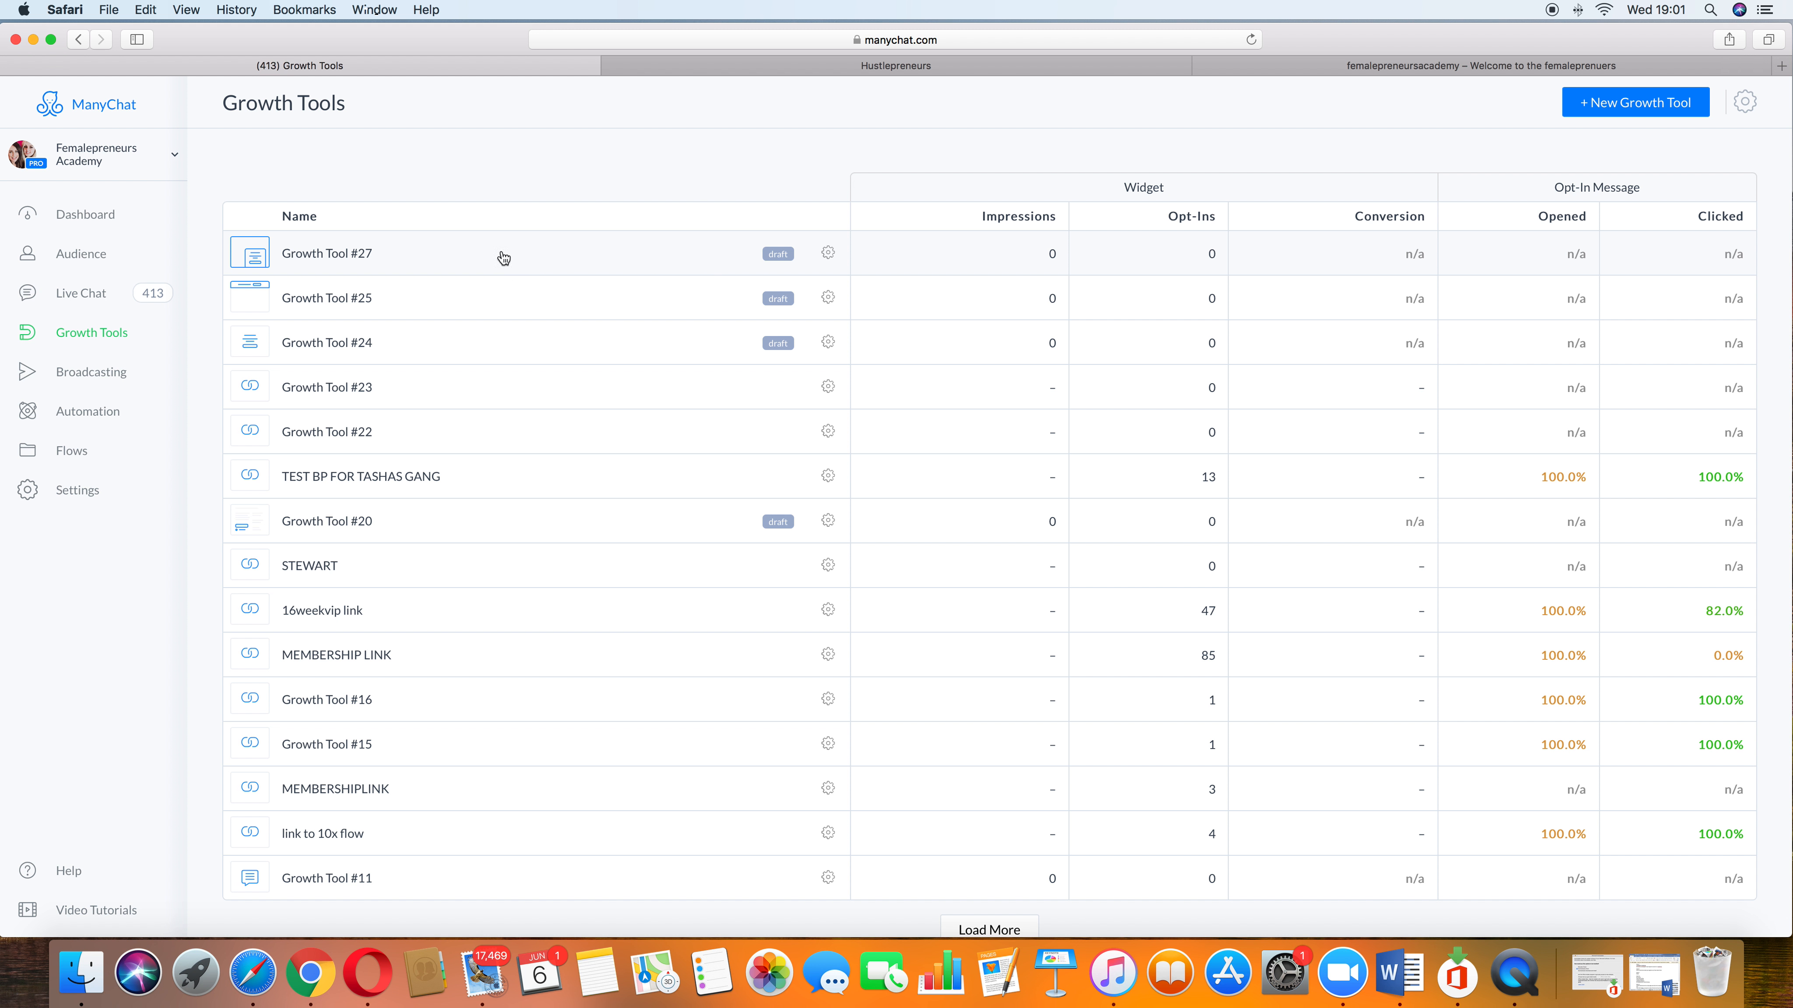
pyautogui.click(833, 253)
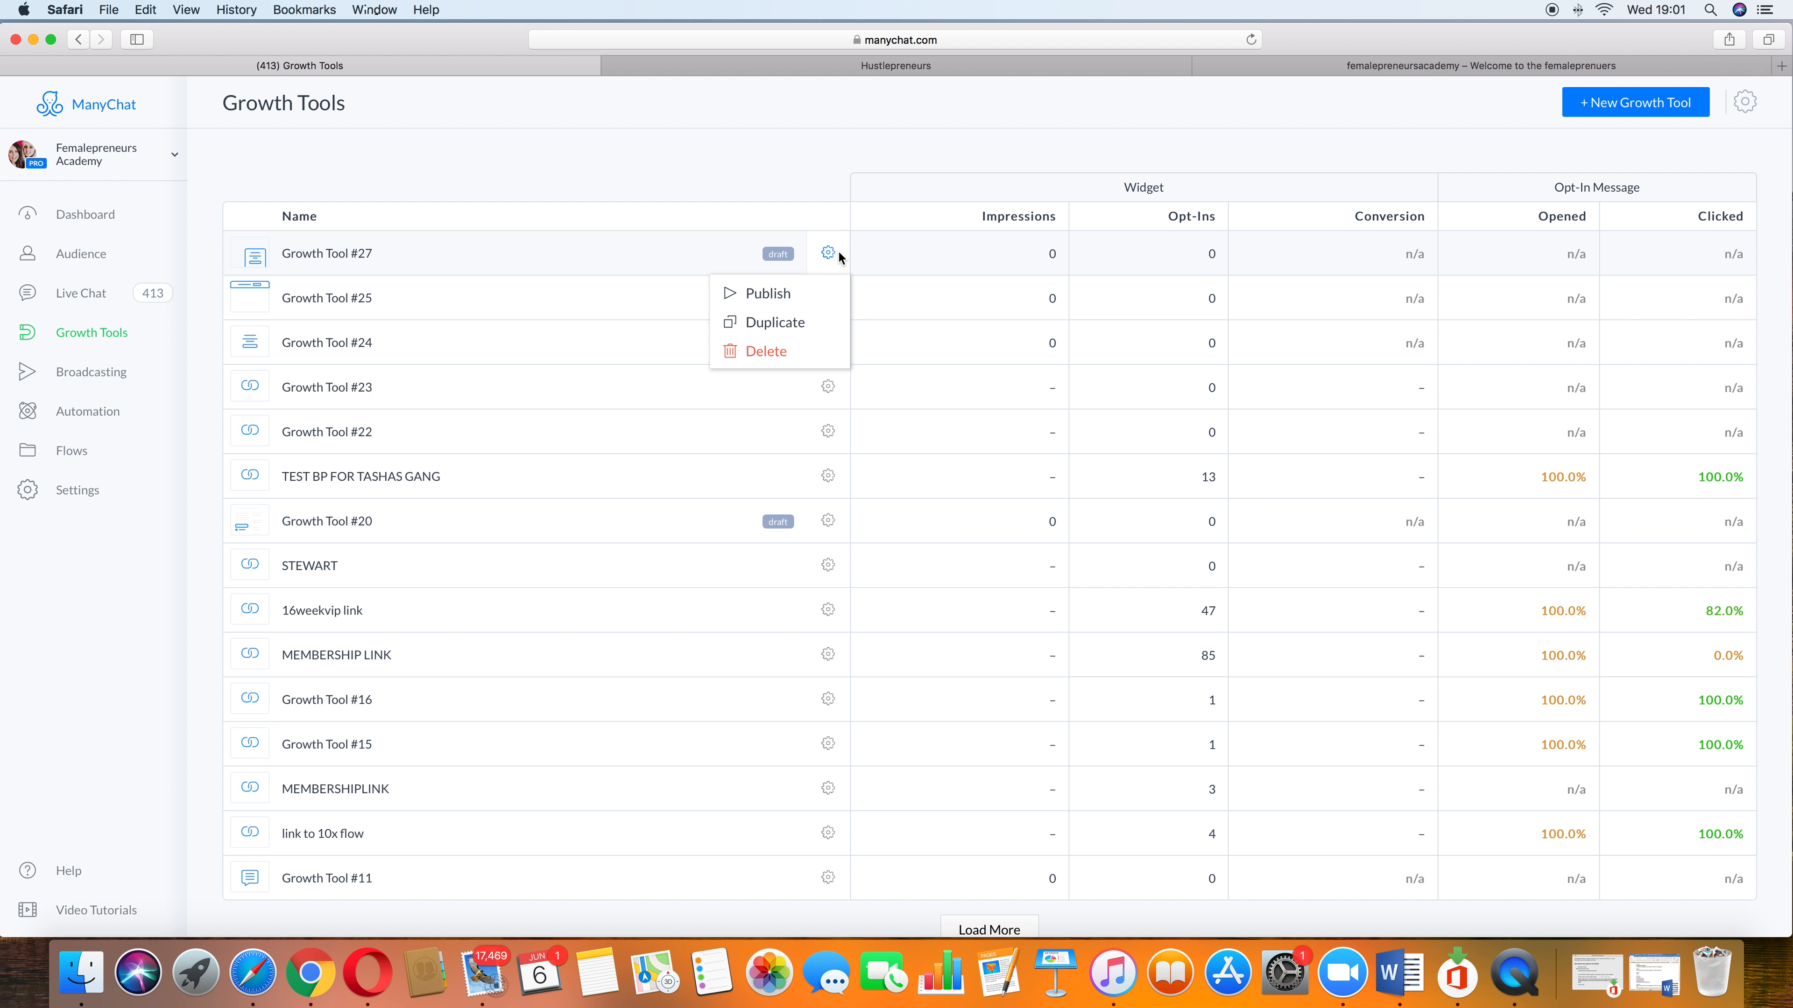
pyautogui.click(776, 349)
pyautogui.click(1042, 178)
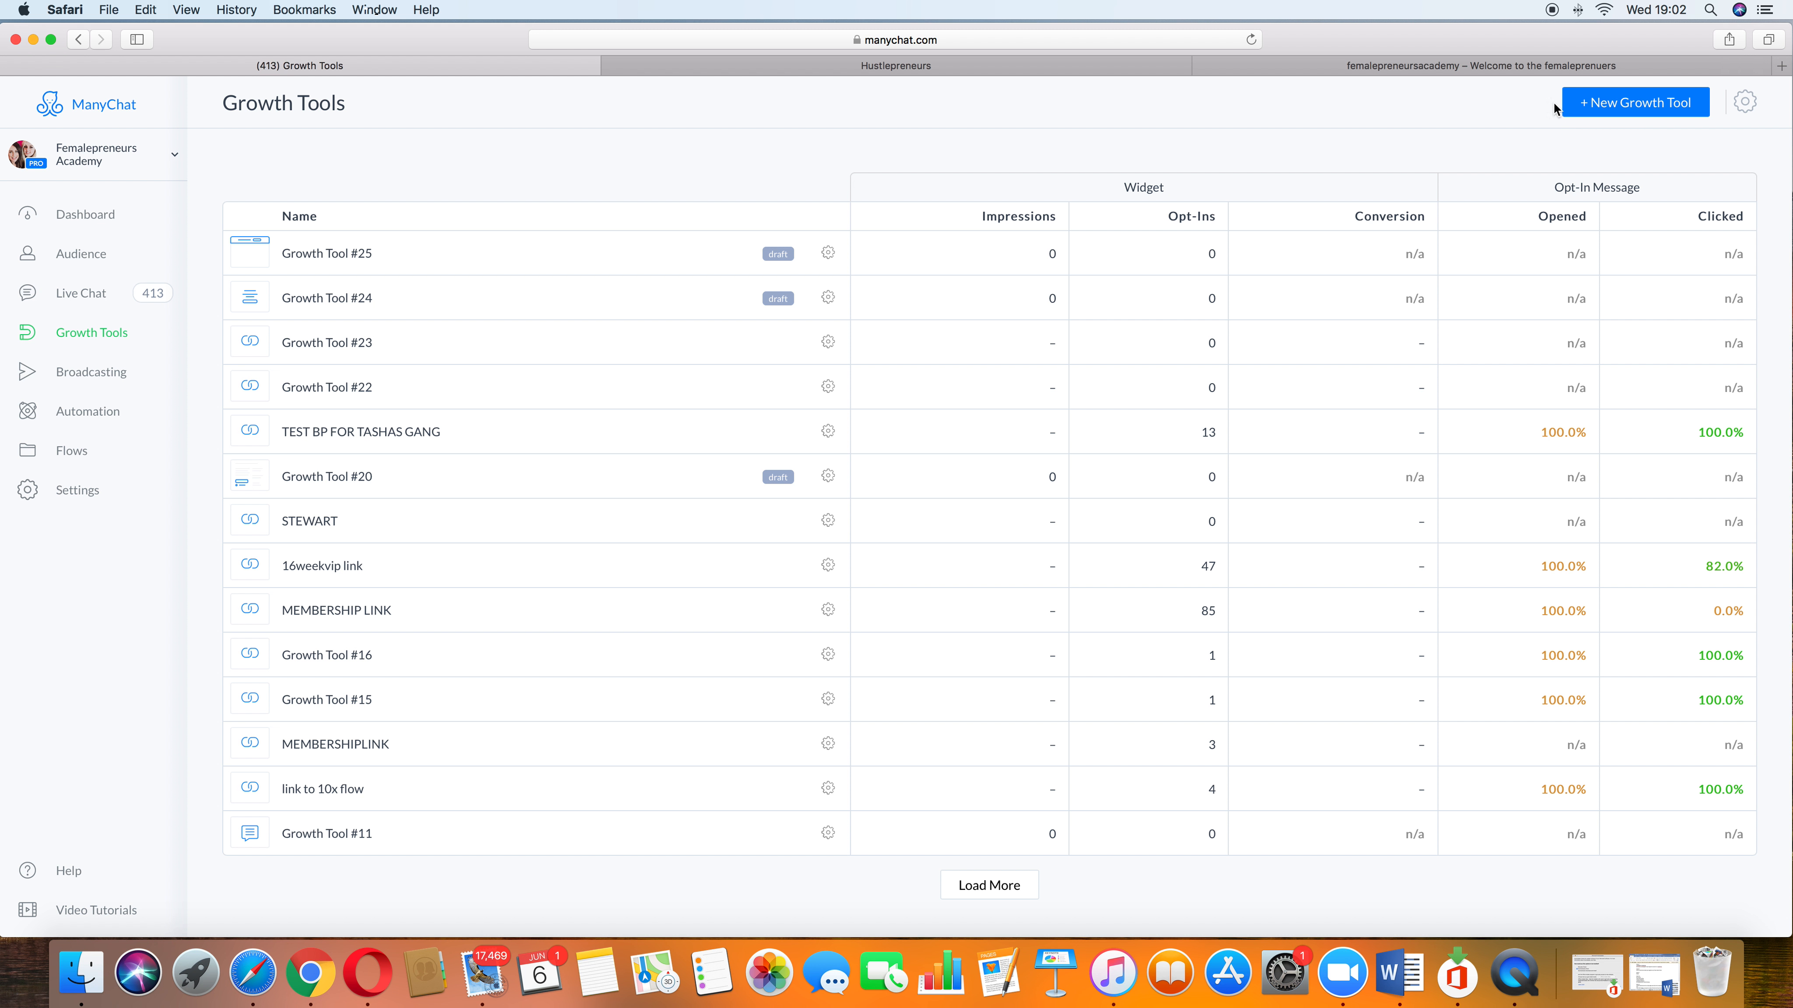
# Step: Create a new Modal growth tool and return to the Growth Tools list
pyautogui.click(1588, 103)
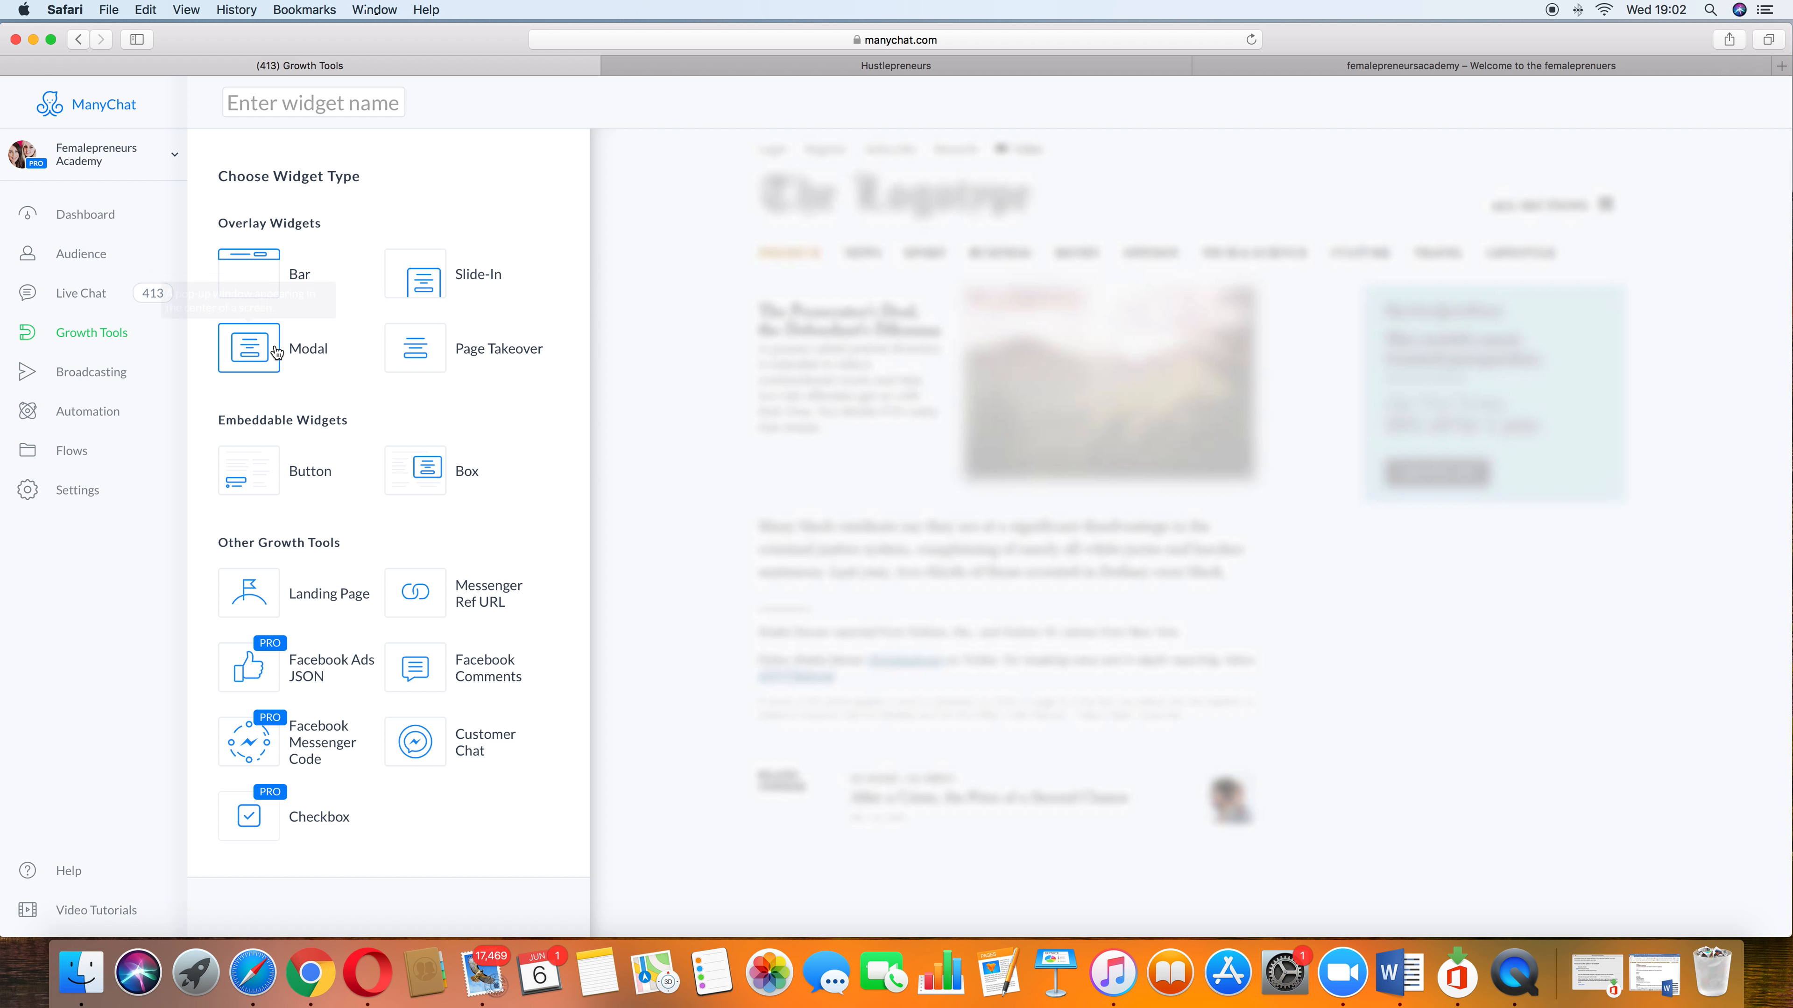
pyautogui.click(277, 353)
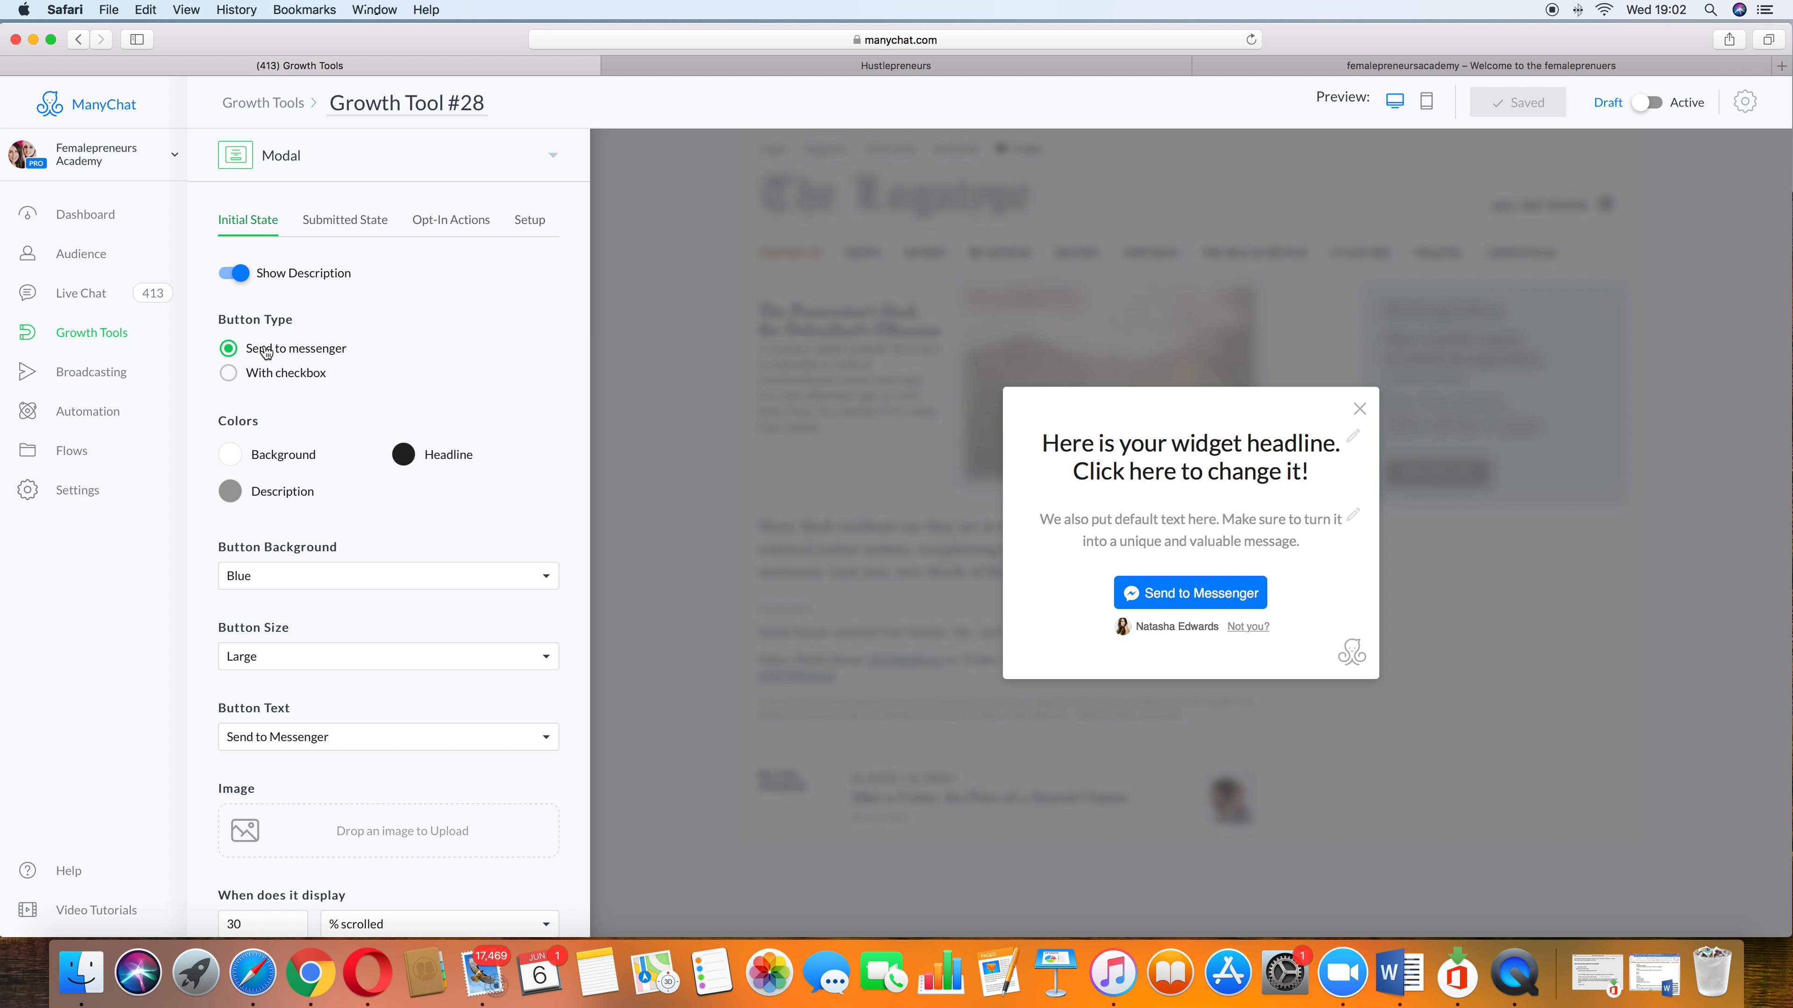
pyautogui.click(84, 41)
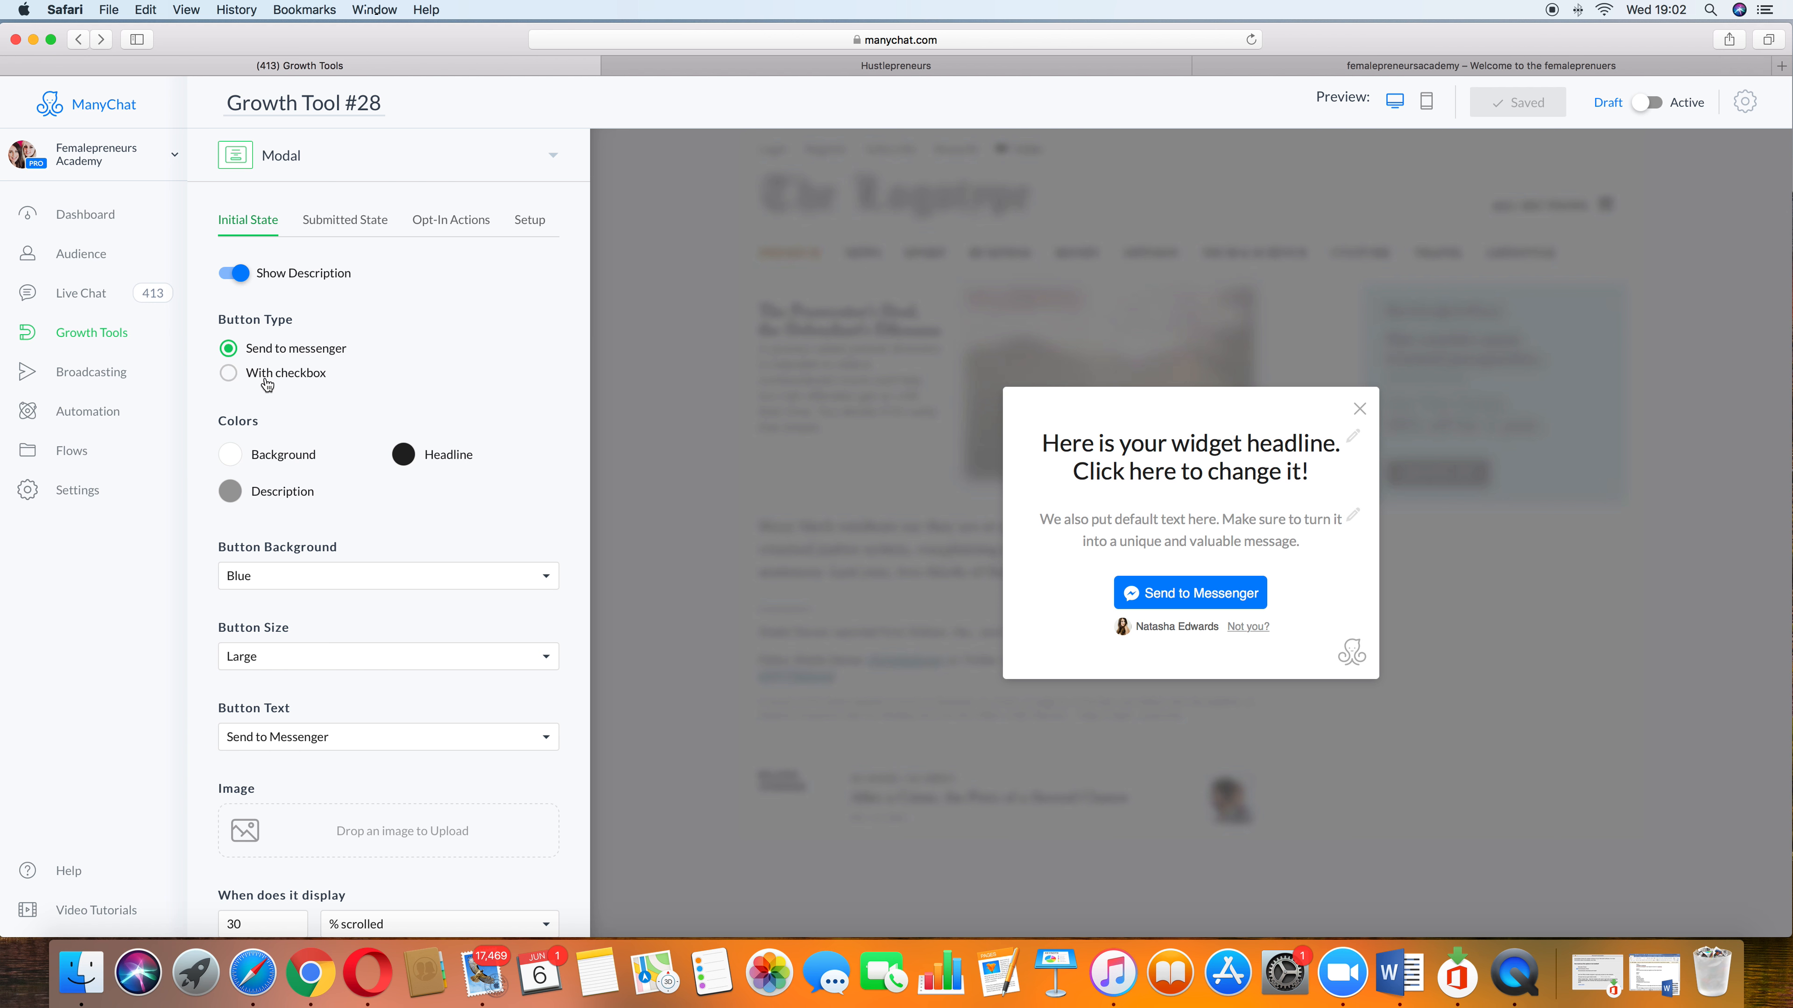
pyautogui.click(82, 339)
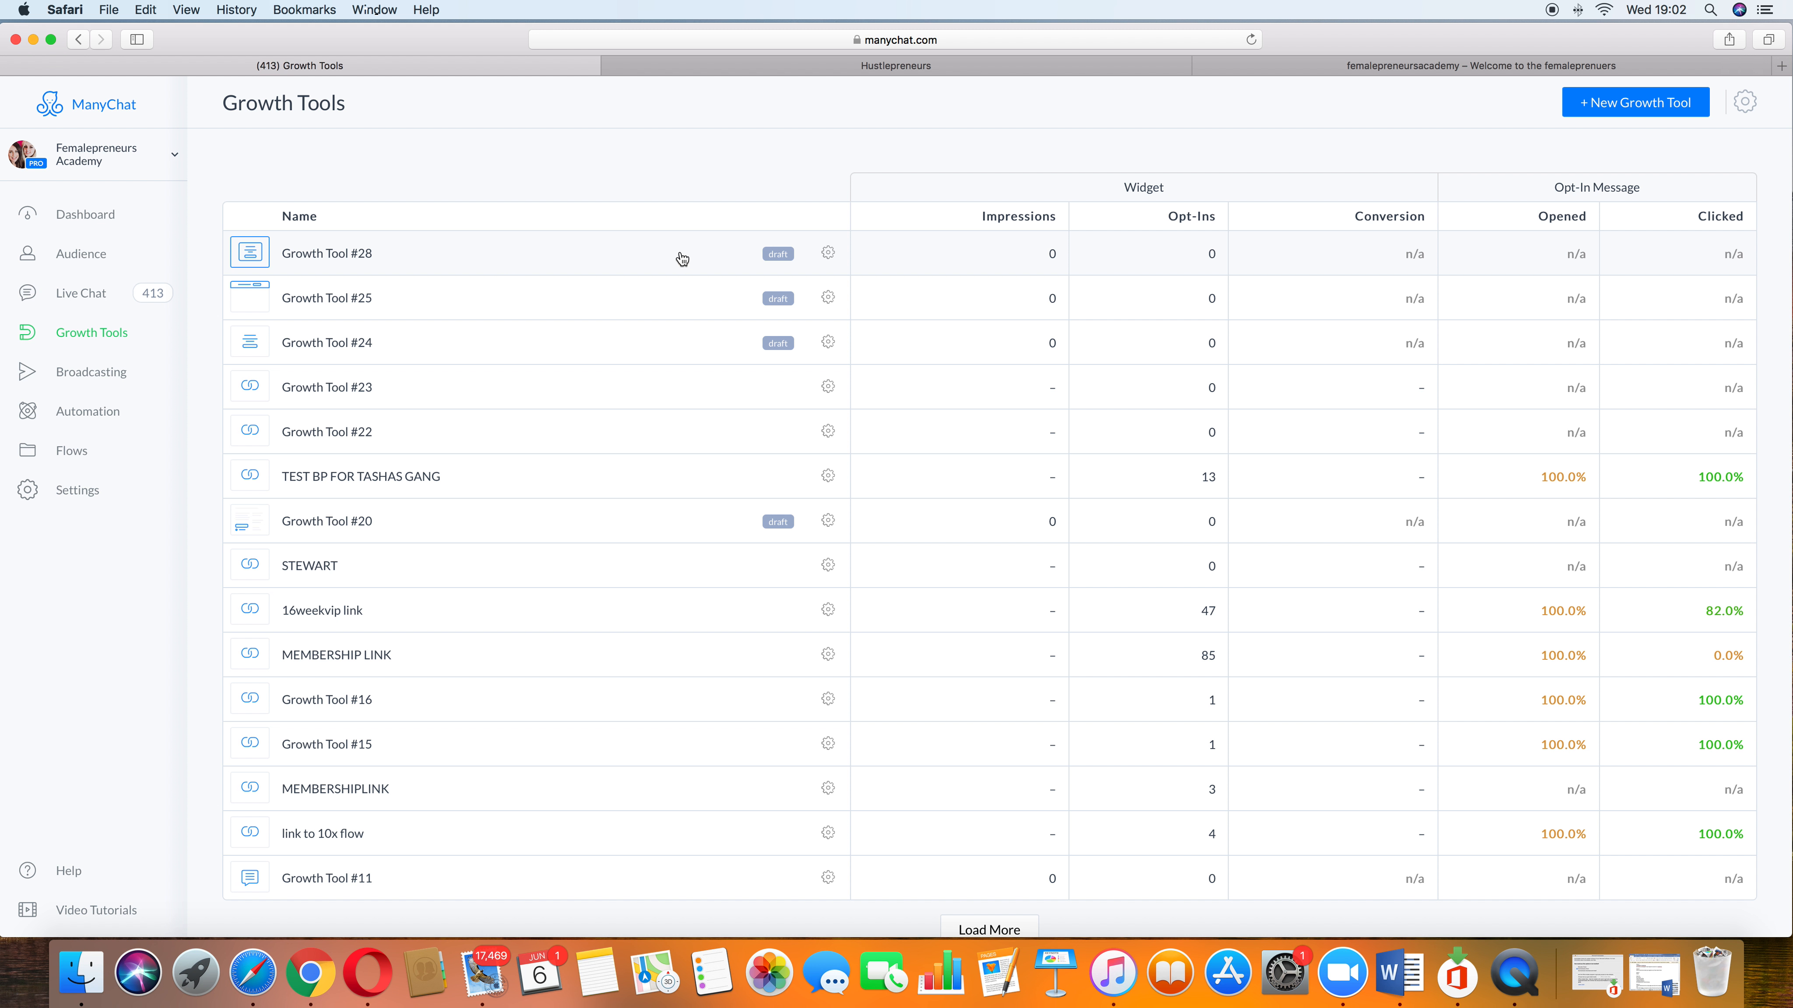
# Step: Delete Growth Tool #28 from the Growth Tools list
pyautogui.click(827, 253)
pyautogui.click(810, 343)
pyautogui.click(1052, 188)
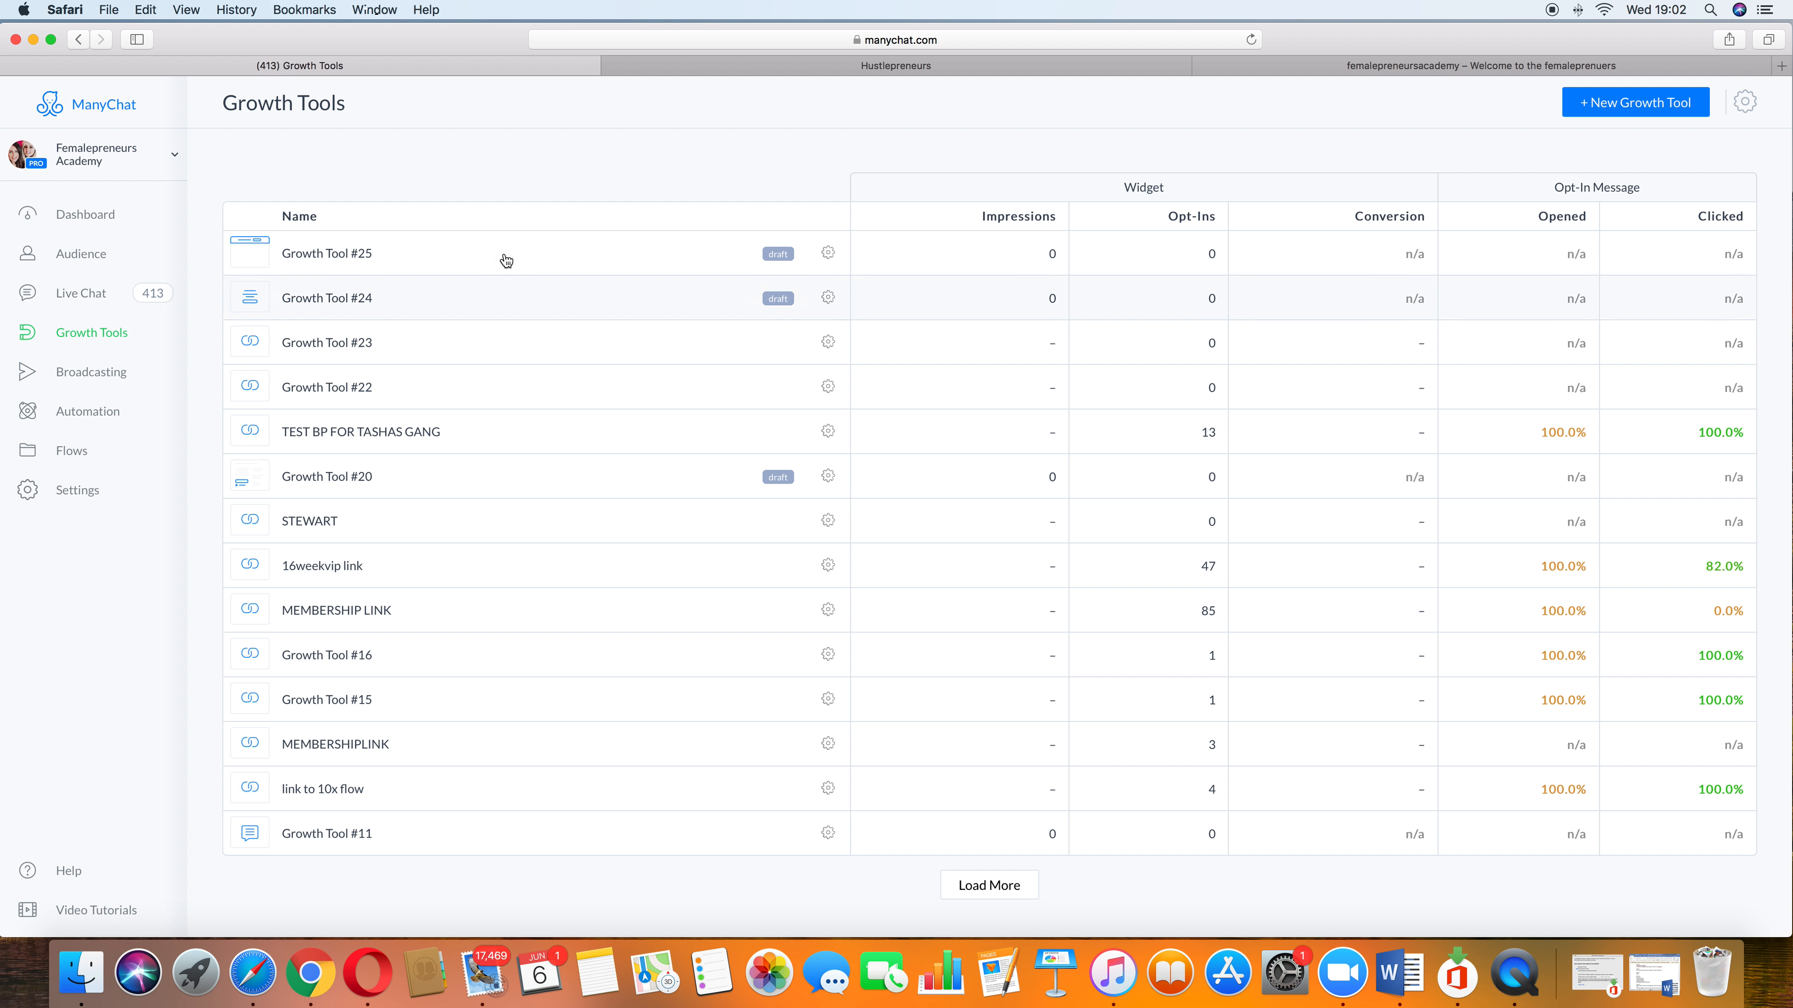
# Step: Create a new Page Takeover growth tool and upload the Automated Messenger Bot image from Pictures
pyautogui.click(1616, 109)
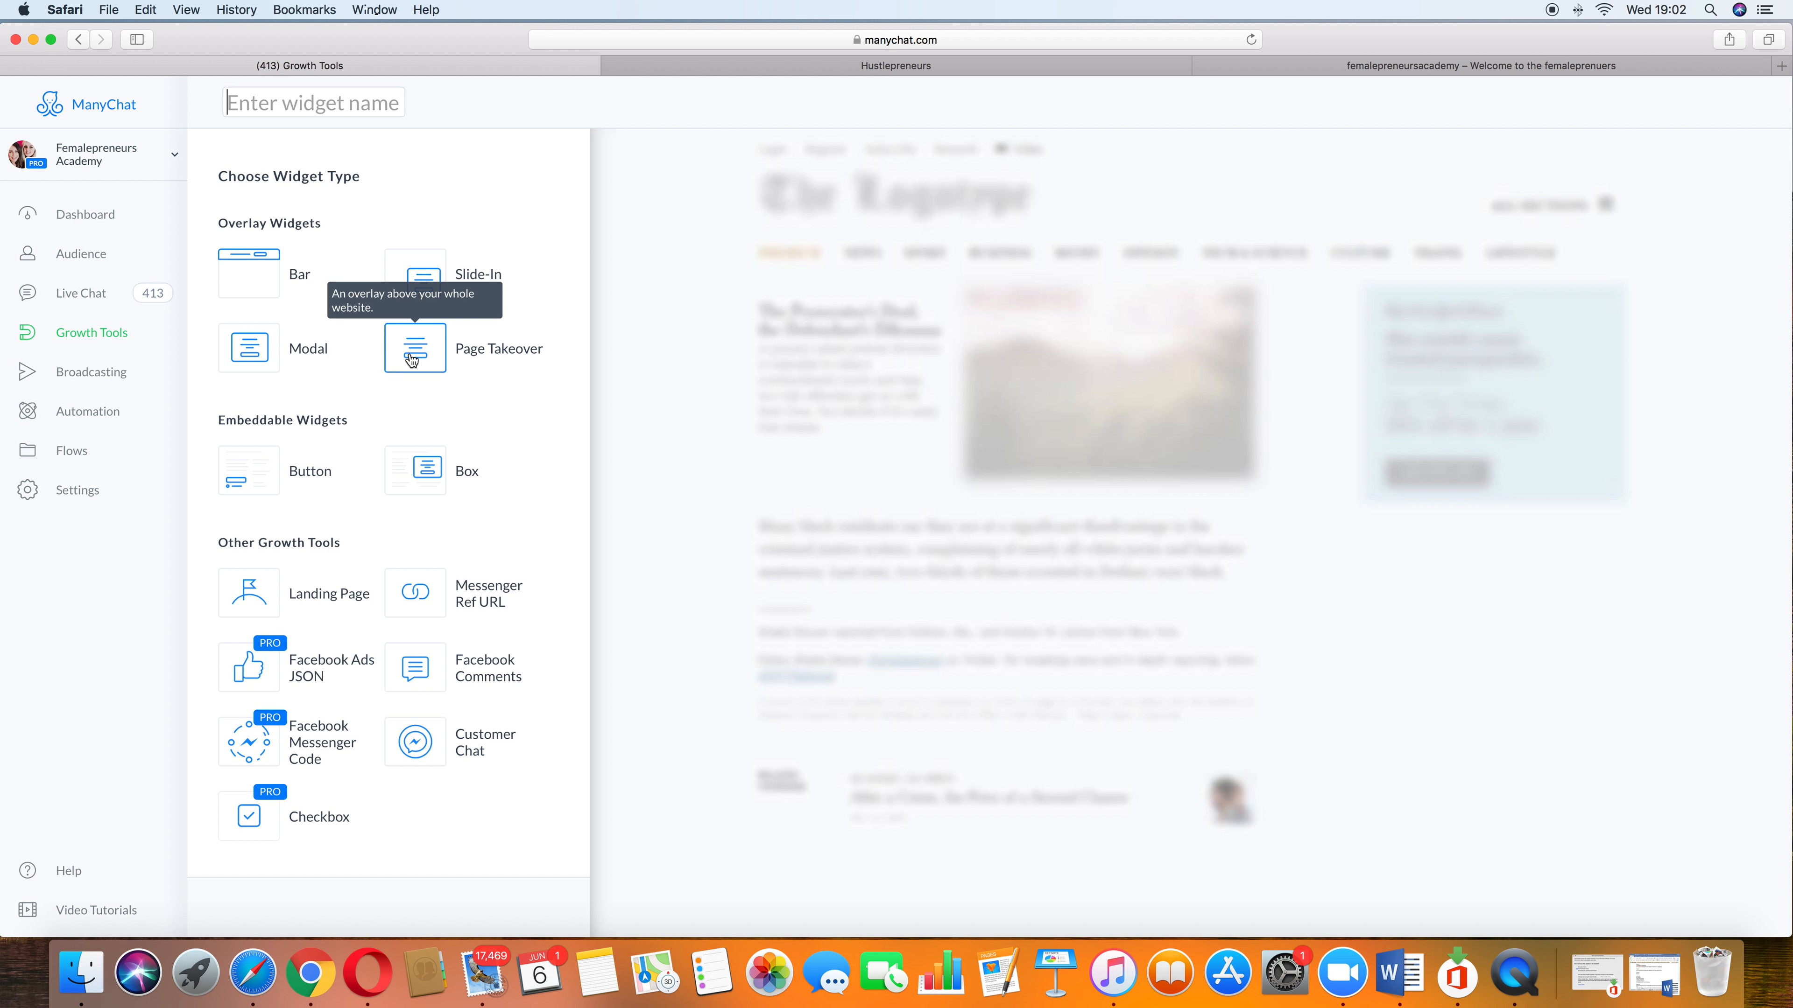
pyautogui.click(412, 359)
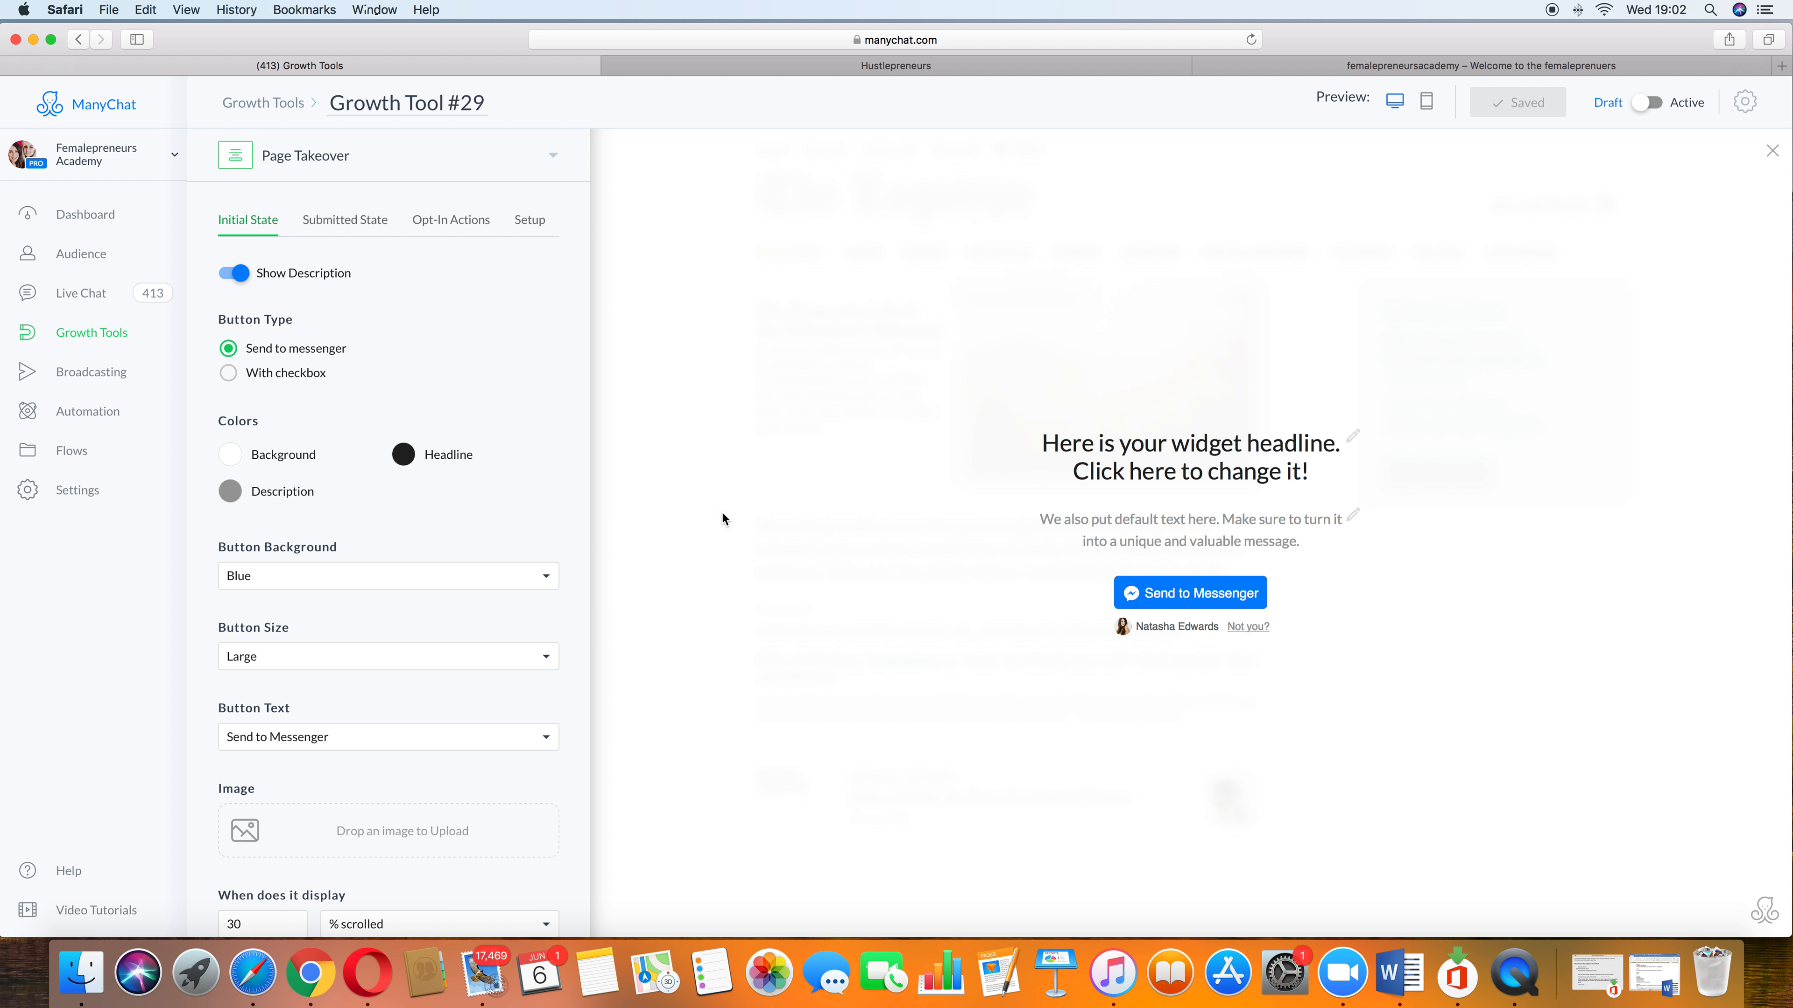
pyautogui.click(438, 834)
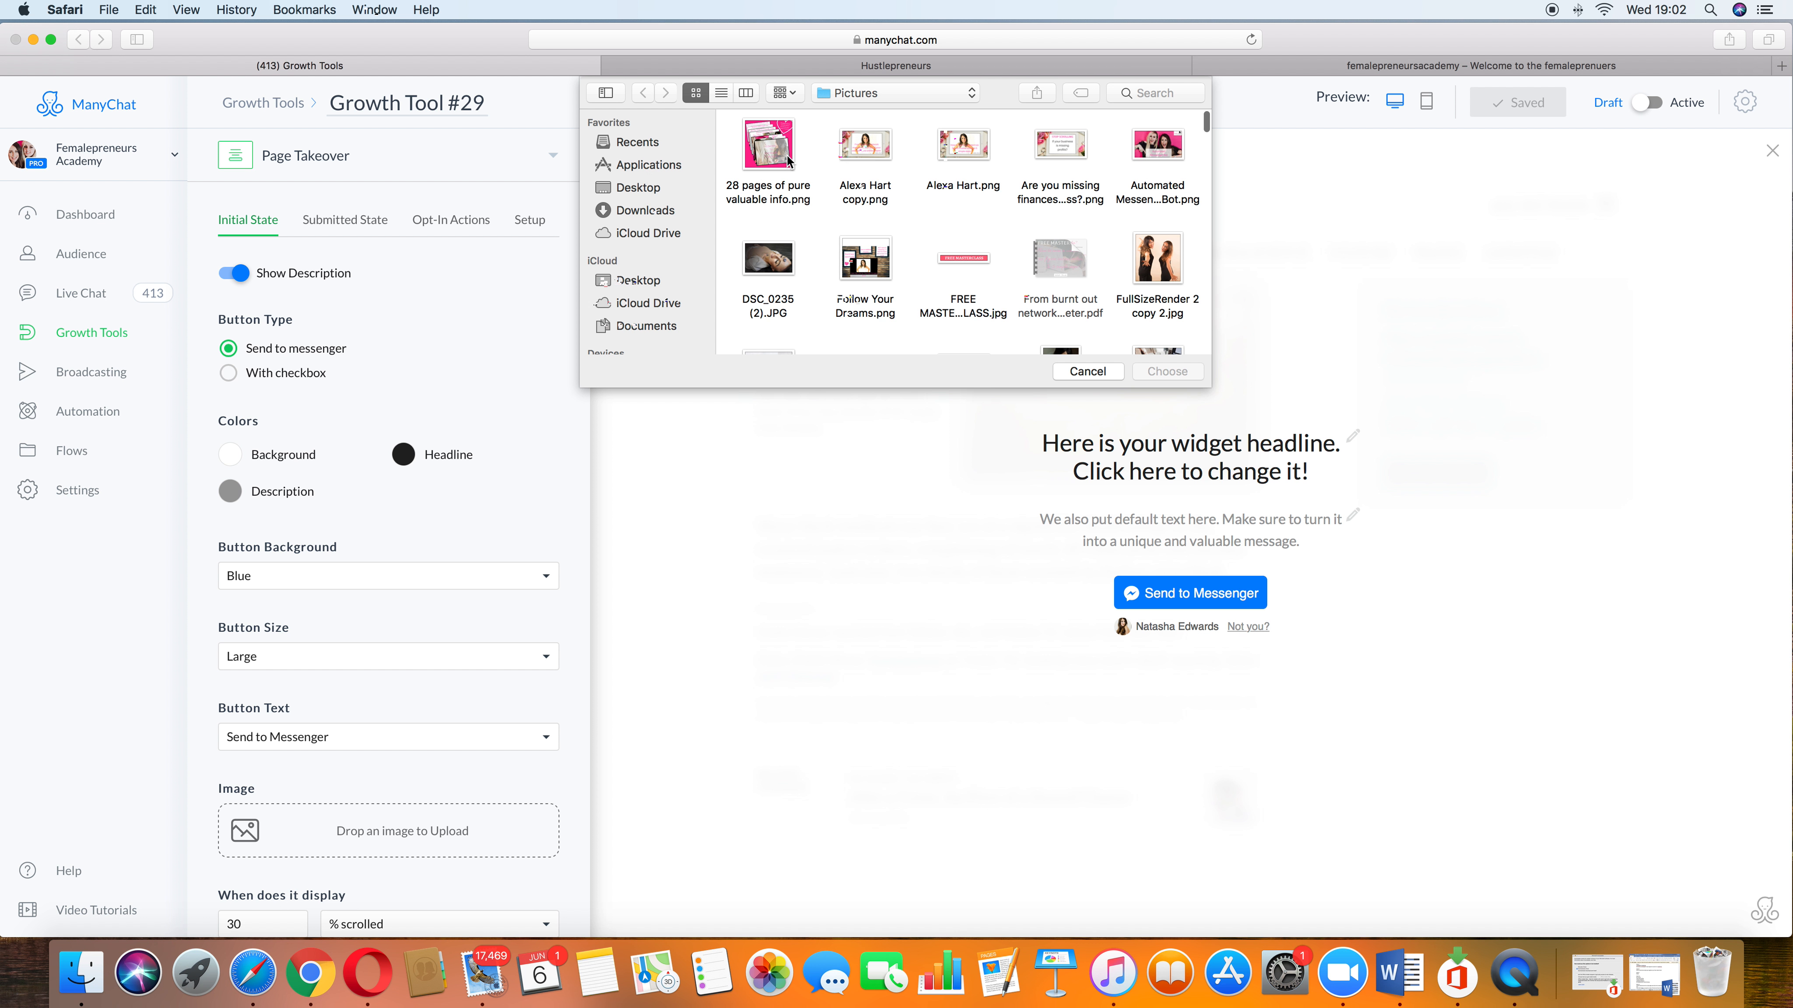
pyautogui.click(1150, 258)
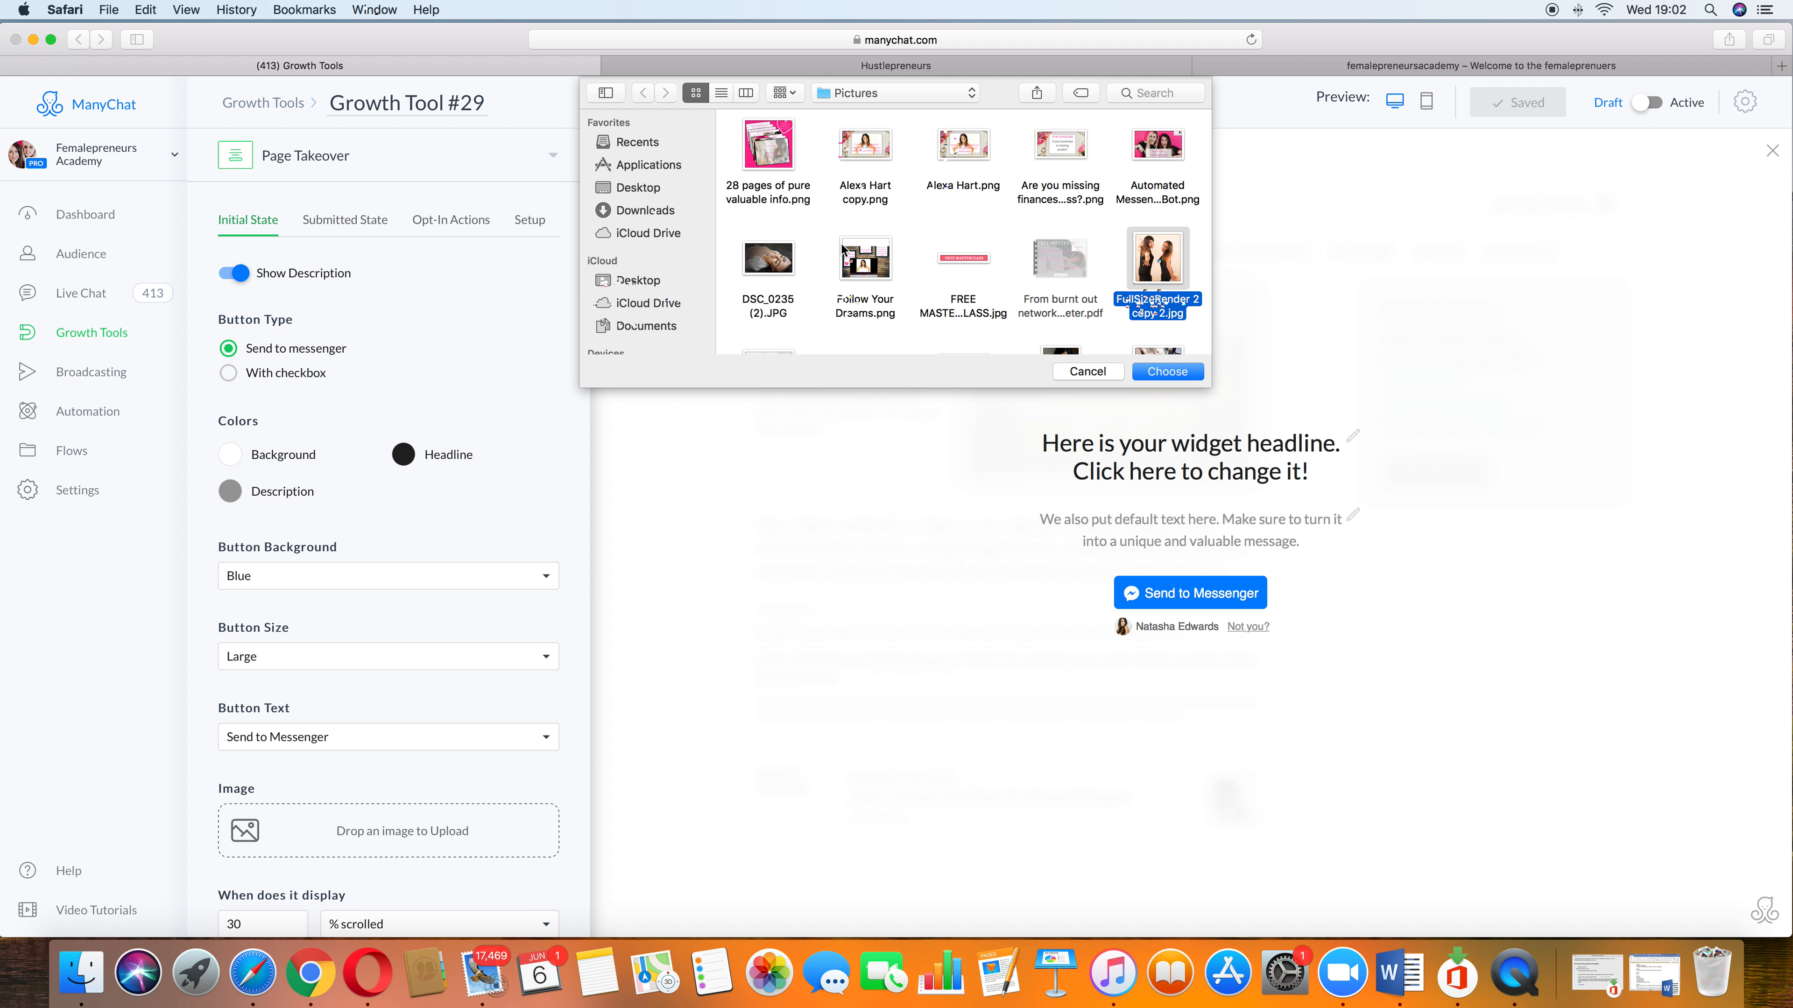
pyautogui.click(1161, 147)
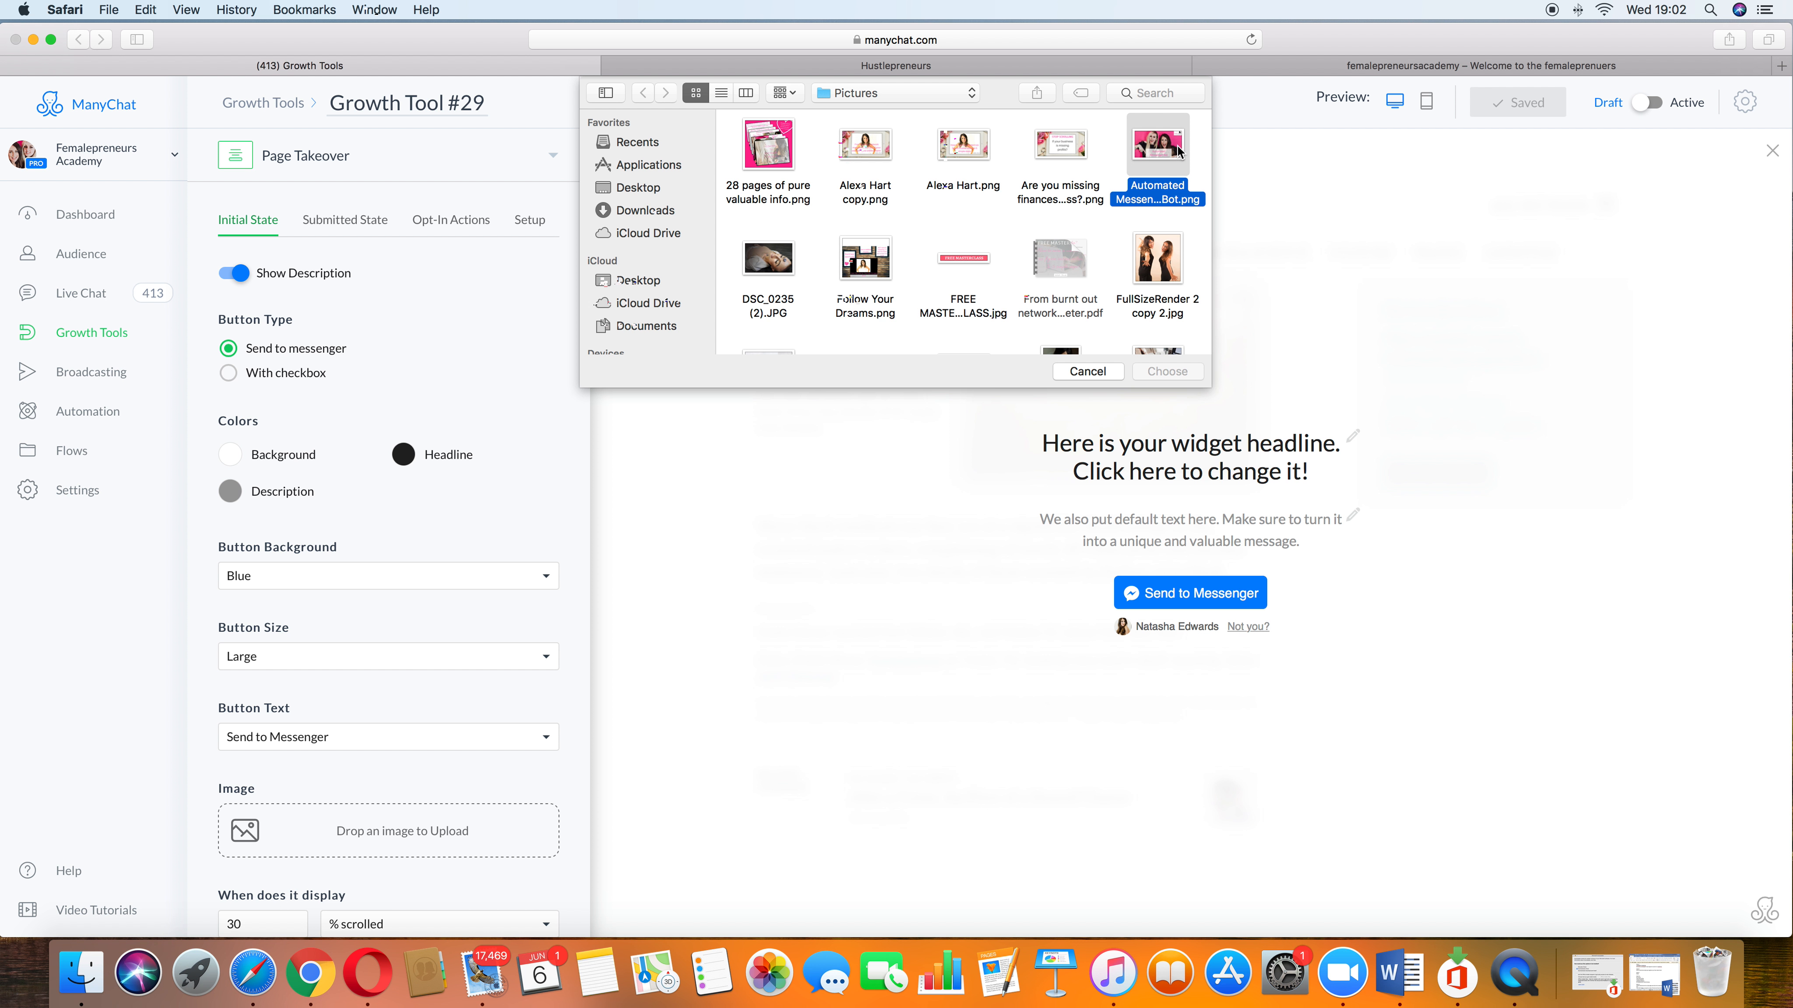
pyautogui.click(1183, 373)
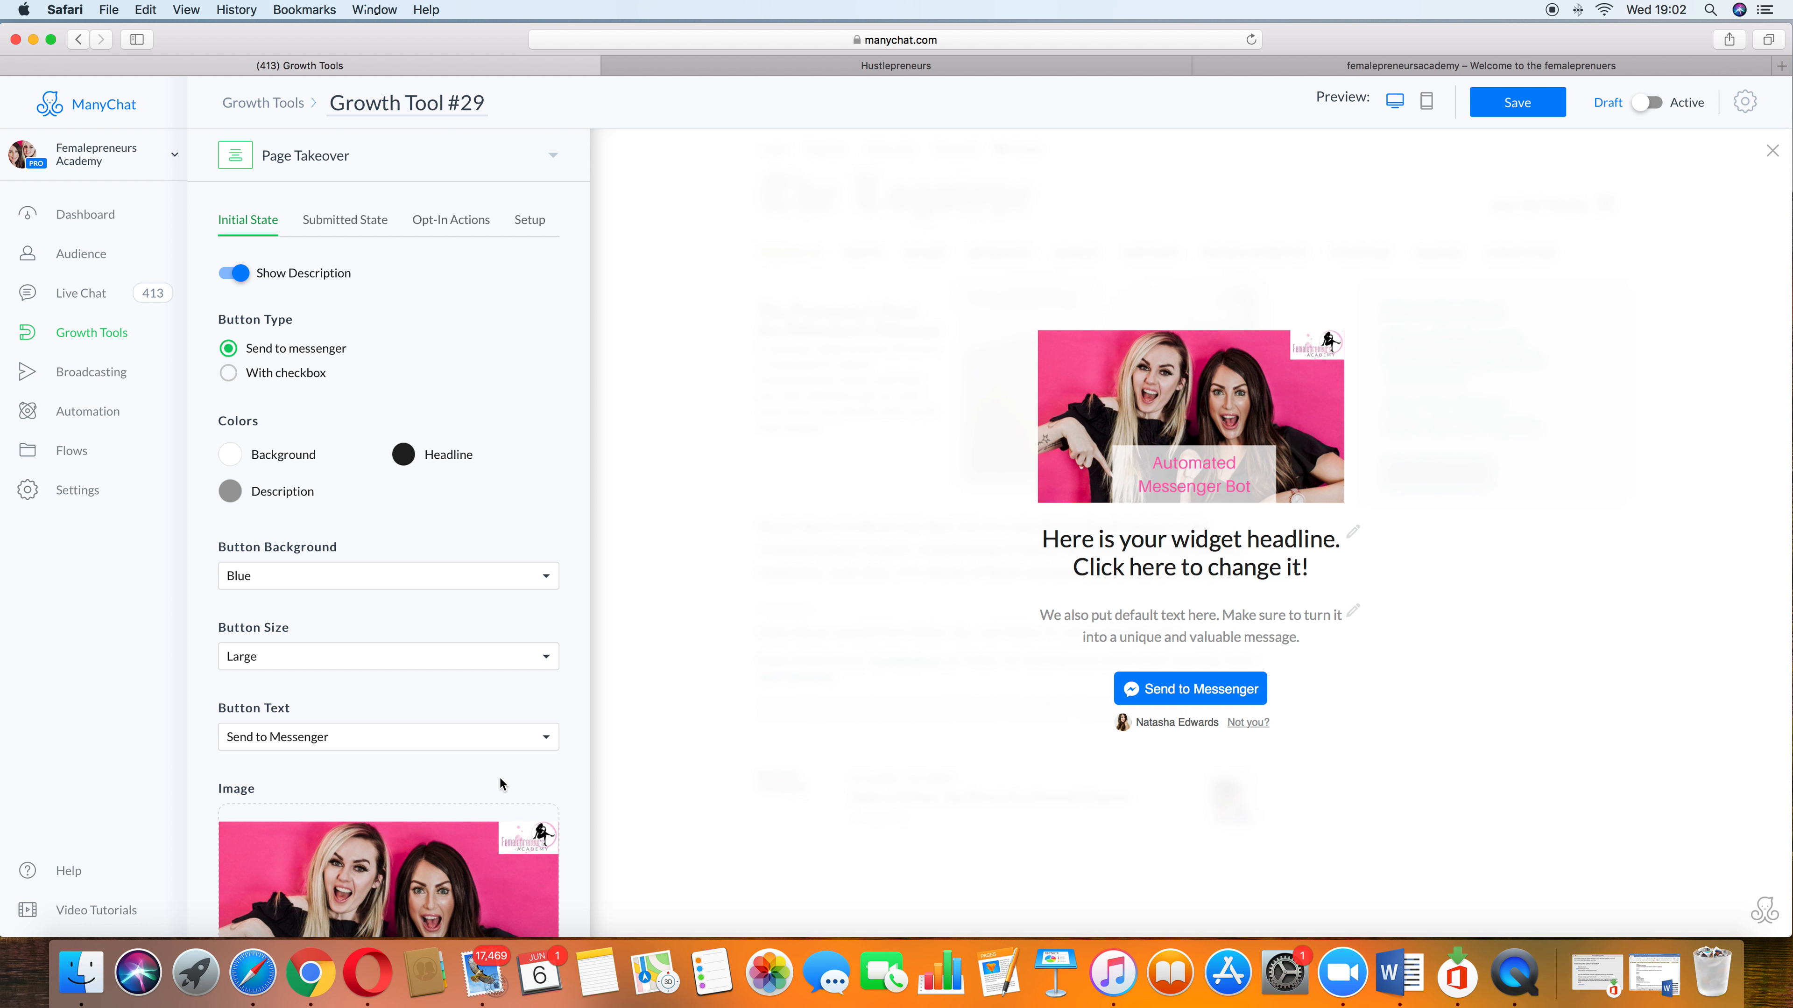
# Step: Examine the background color palette, image placement choices and image replacement dialog without changing them
pyautogui.scroll(-5, 500, 785)
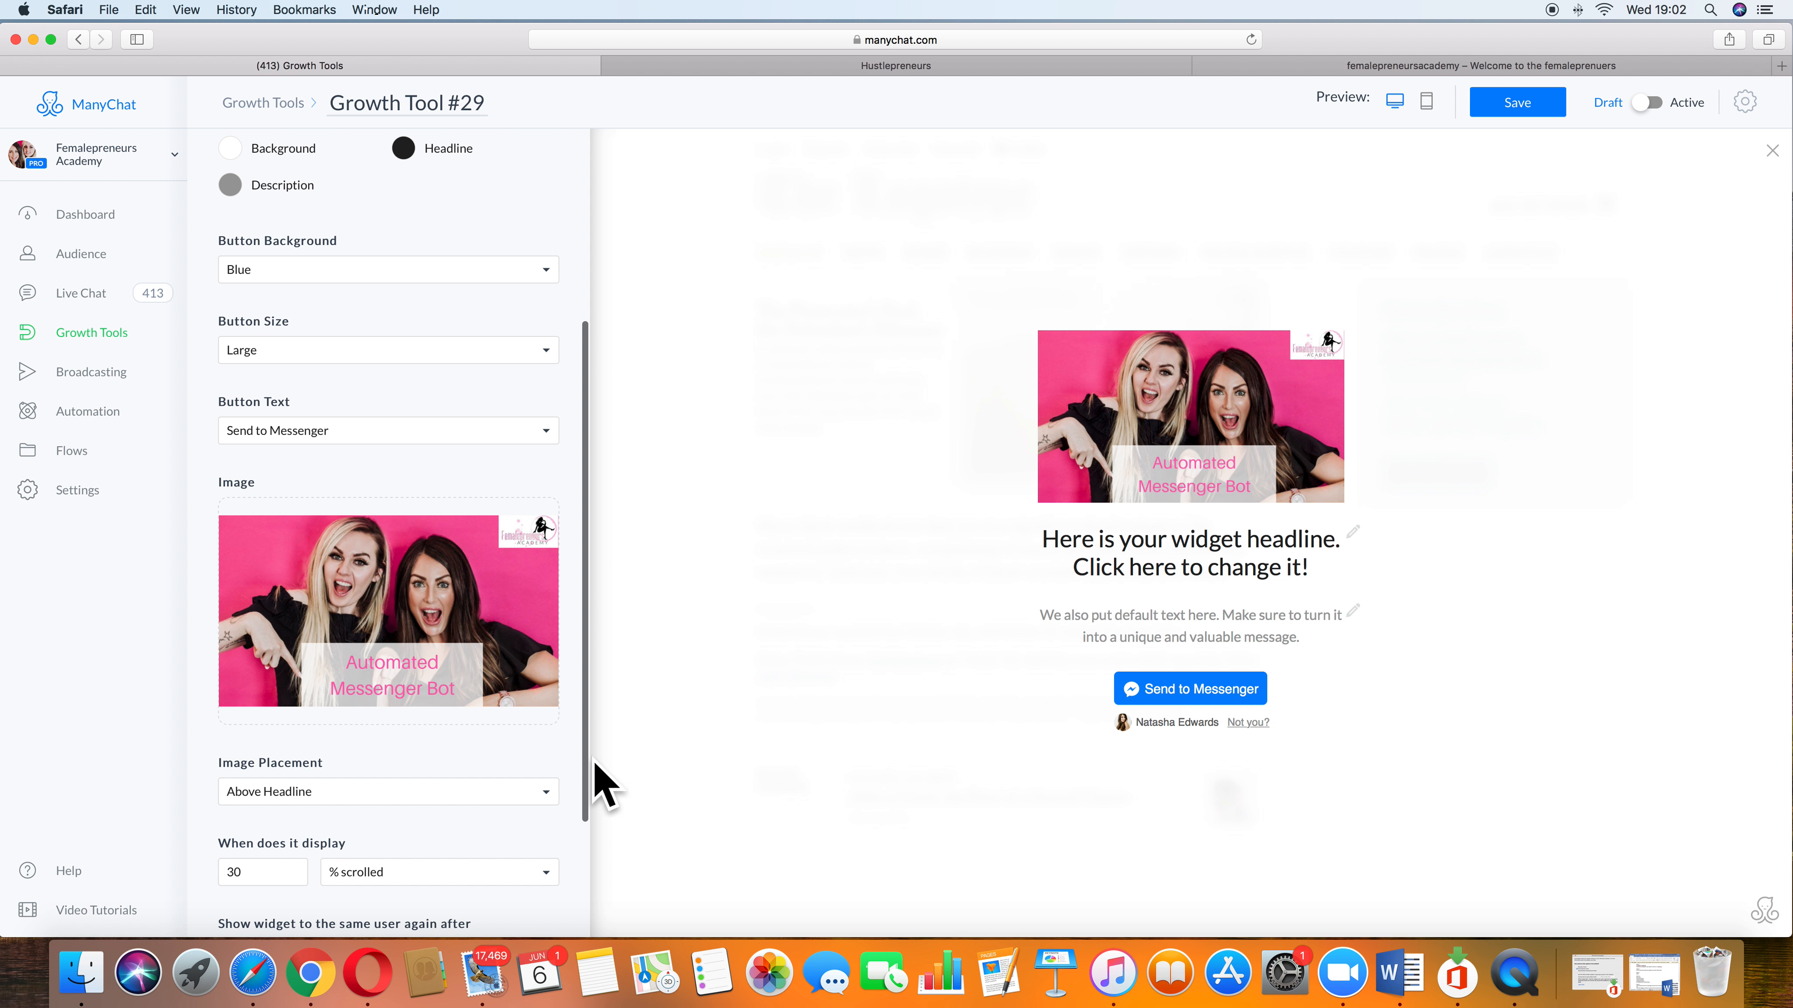
pyautogui.scroll(5, 384, 579)
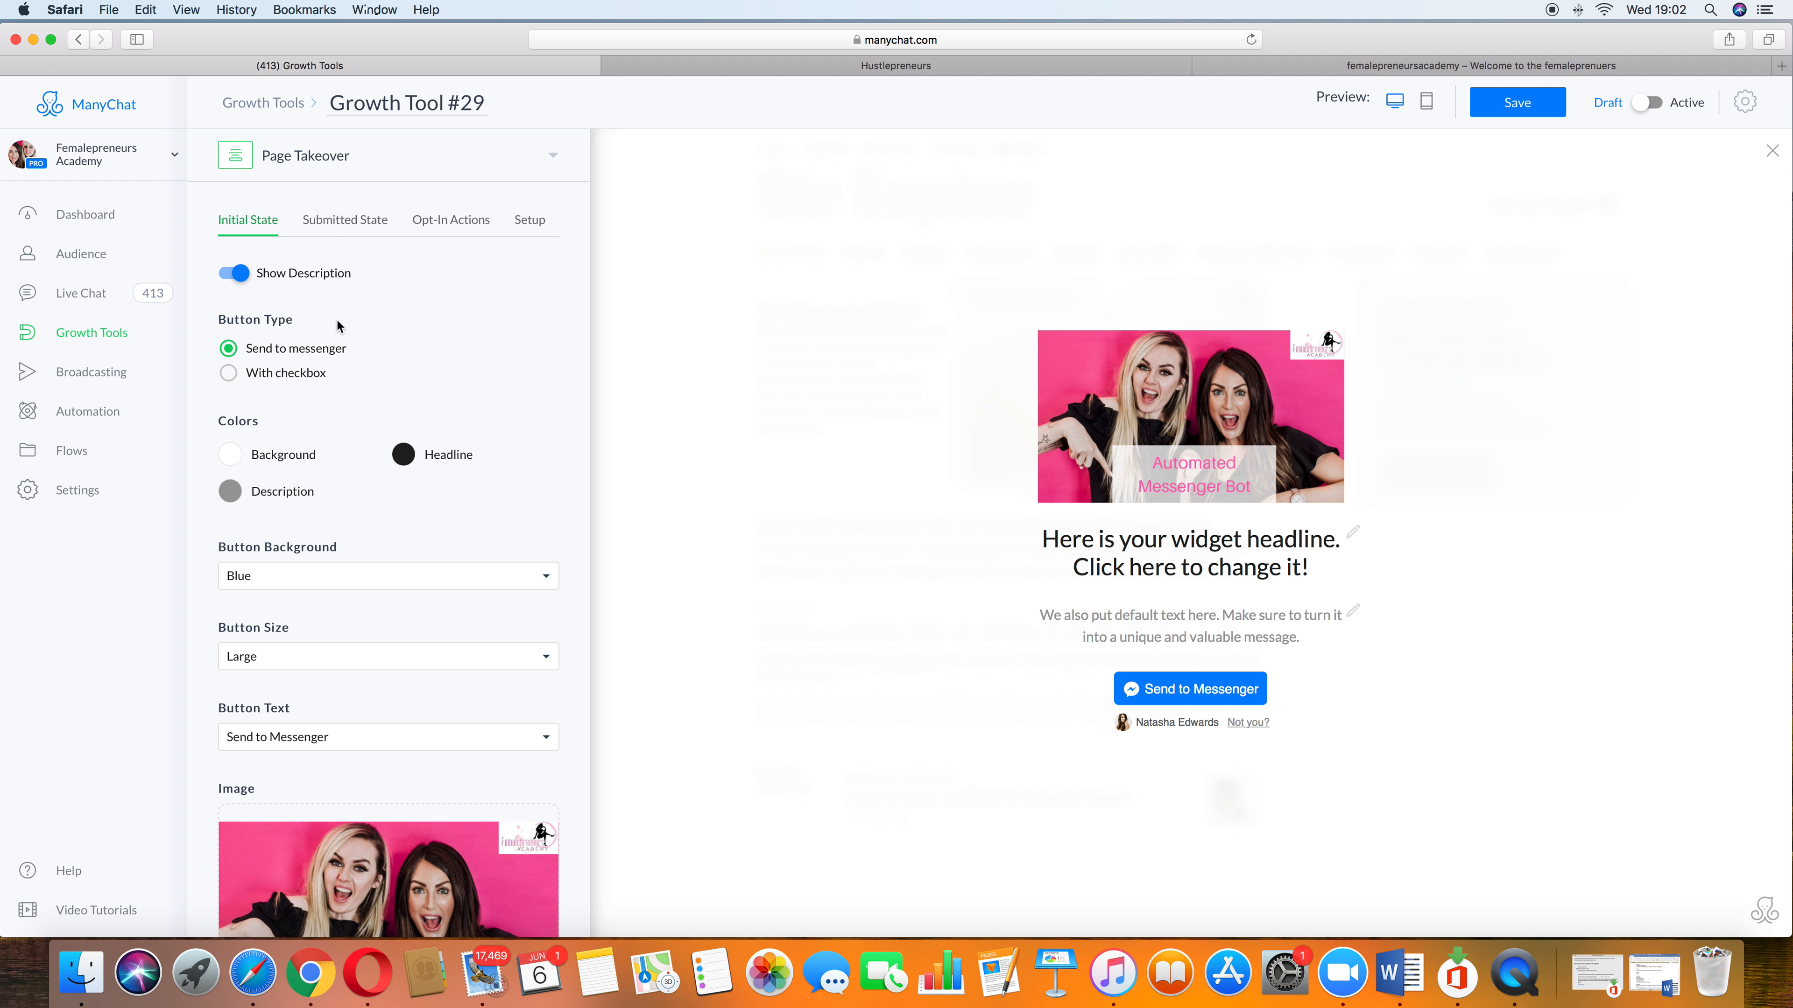
pyautogui.click(230, 461)
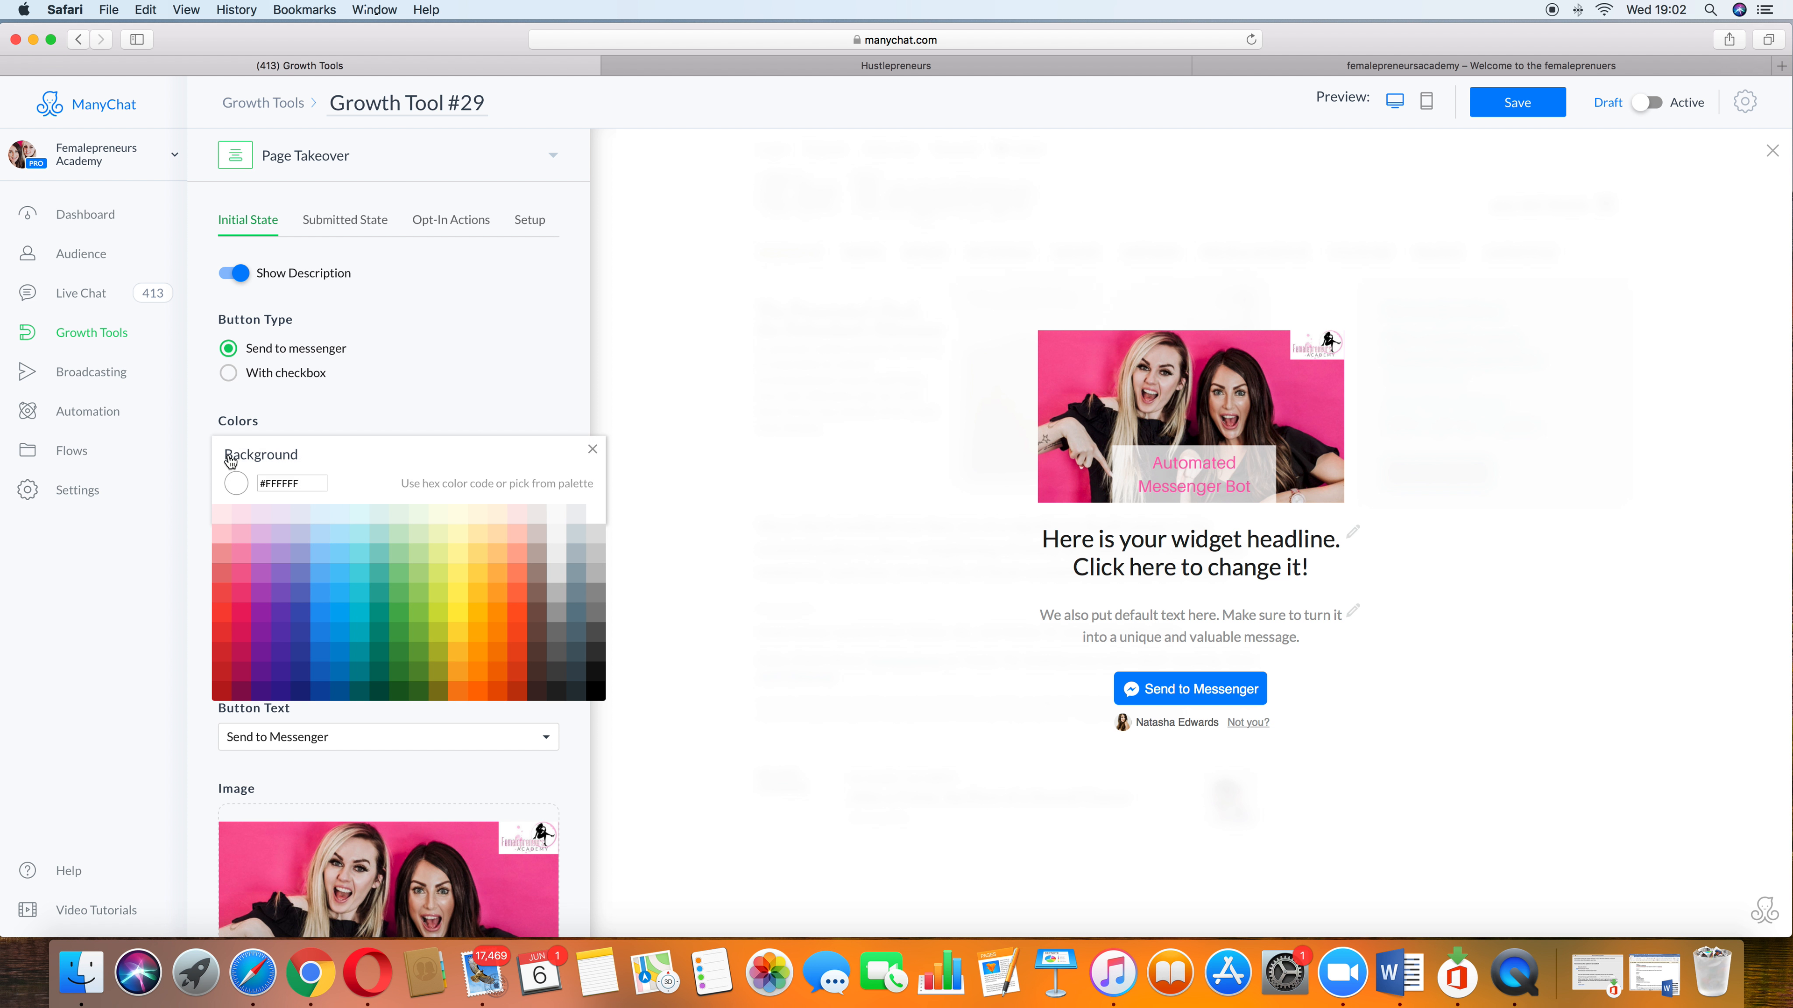
pyautogui.click(337, 401)
pyautogui.scroll(-8, 378, 432)
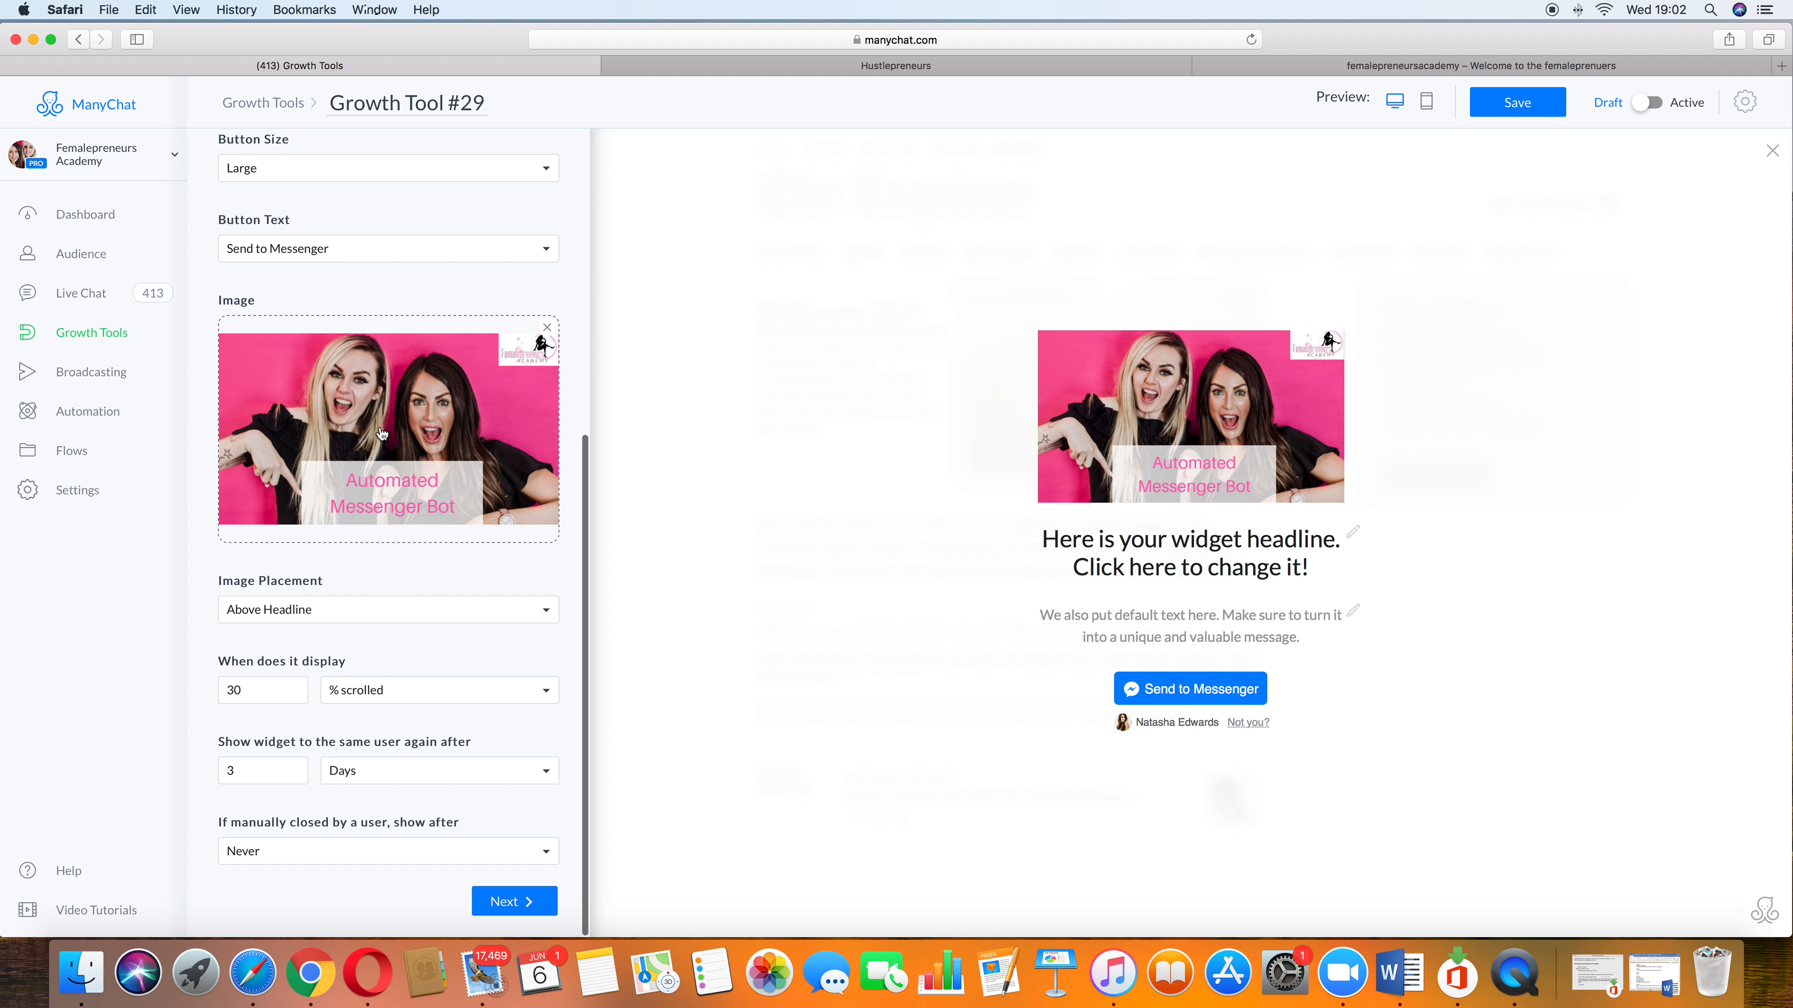
pyautogui.click(328, 611)
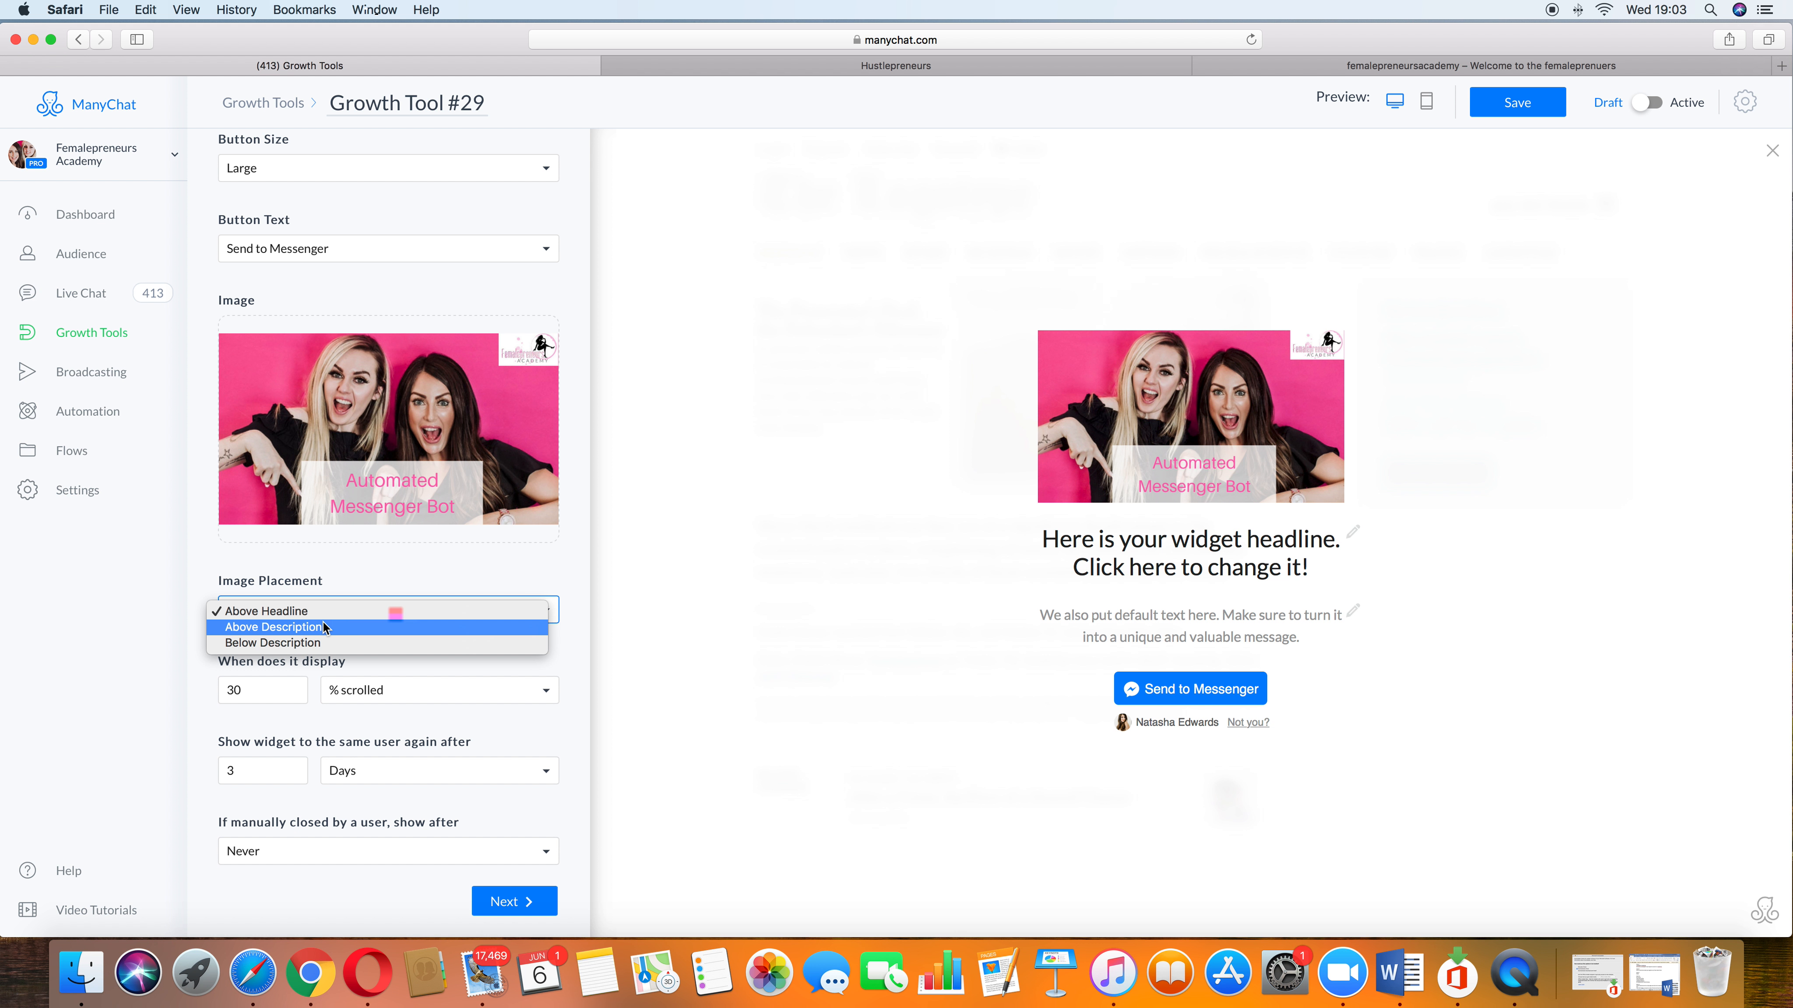
pyautogui.click(460, 266)
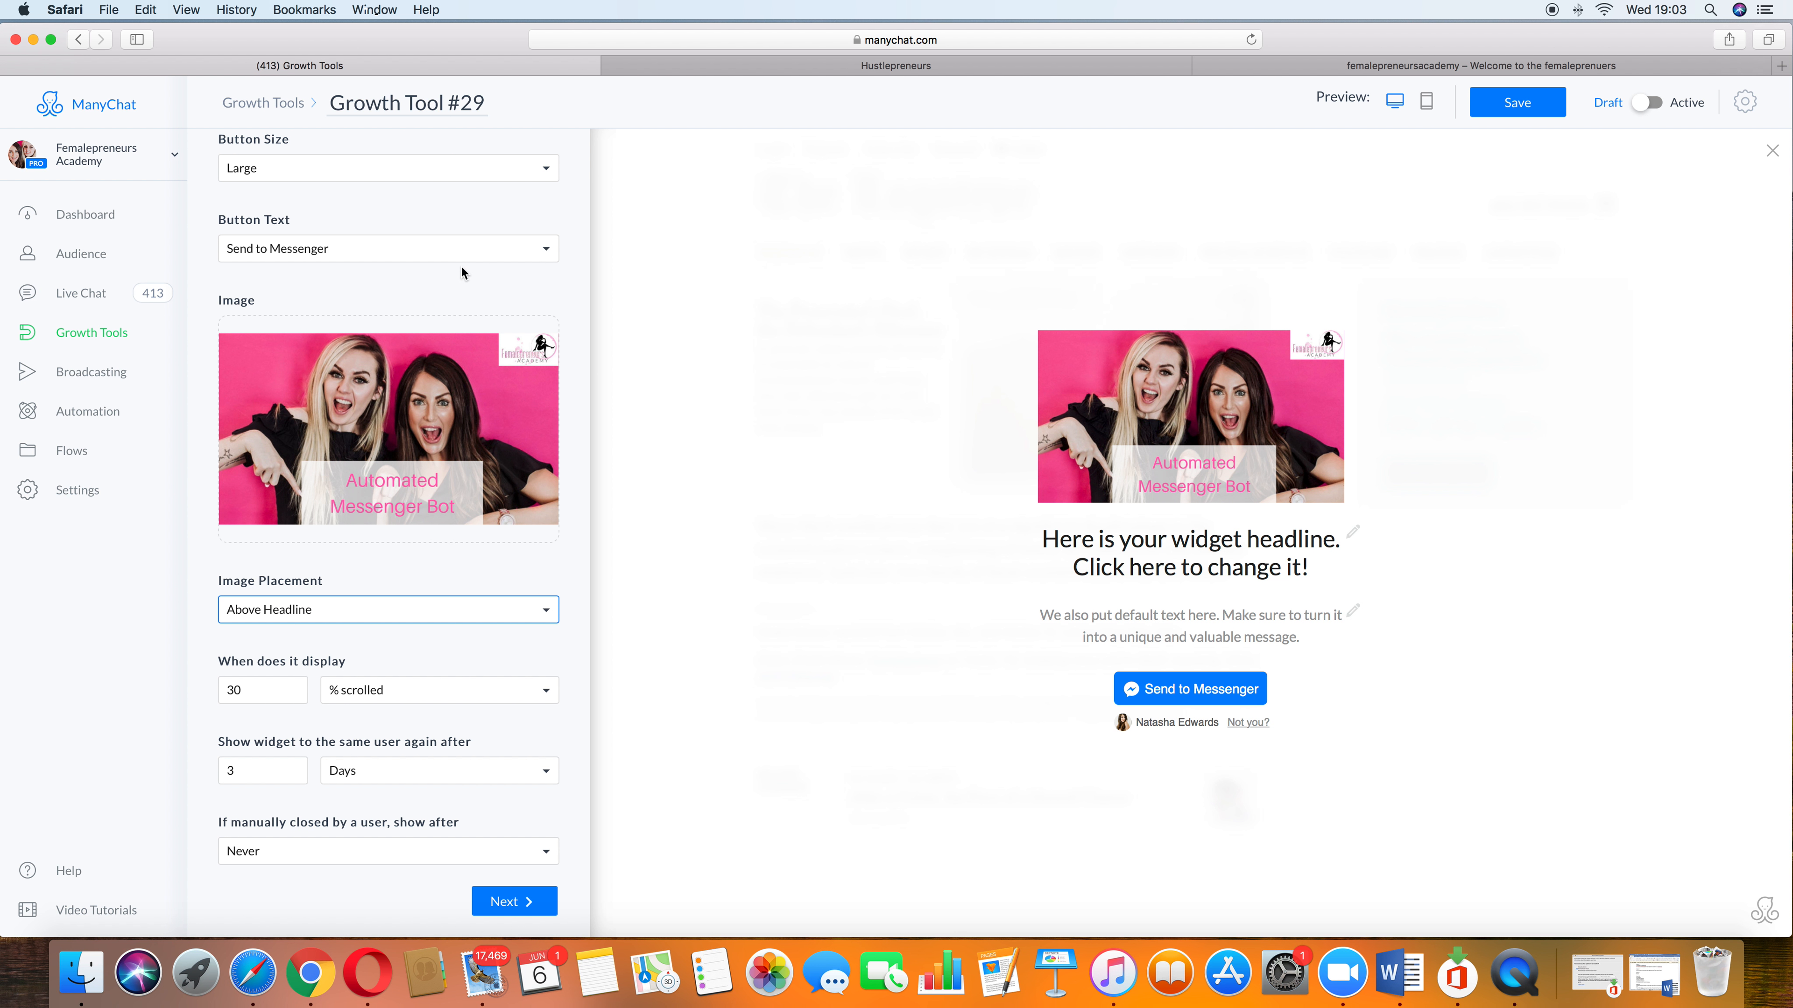
pyautogui.scroll(7, 491, 245)
pyautogui.scroll(-3, 491, 246)
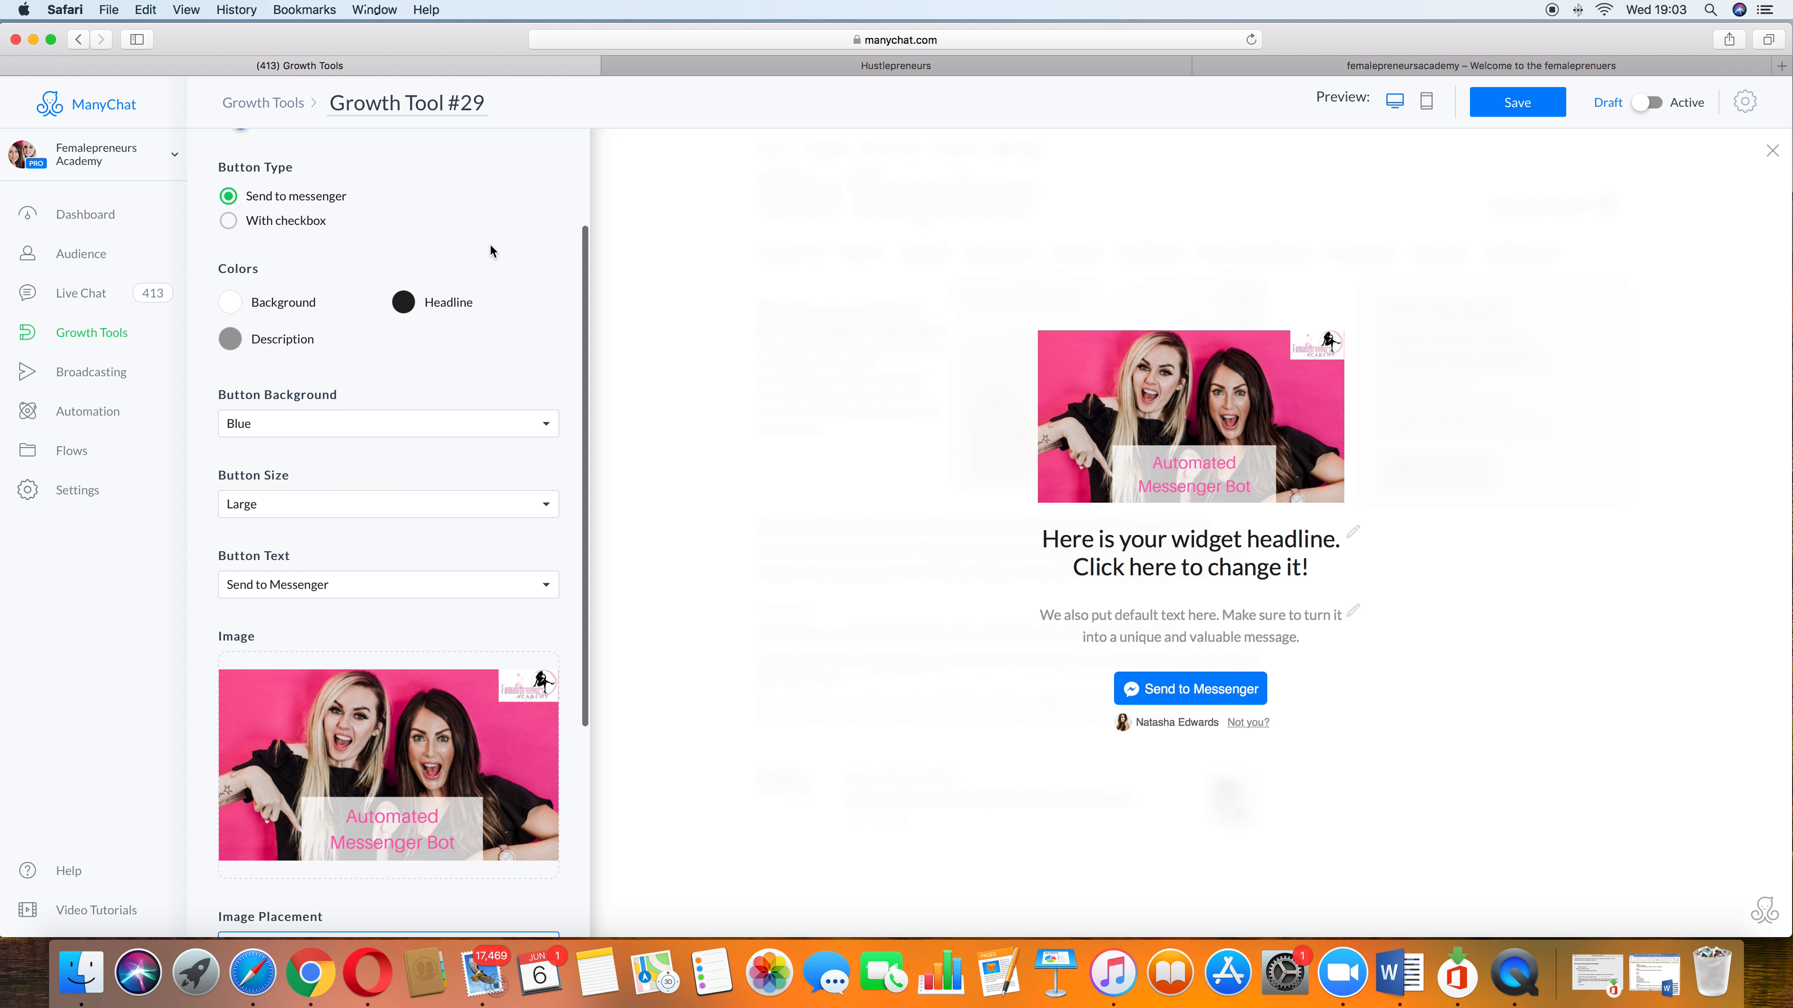
pyautogui.click(429, 802)
pyautogui.click(1110, 364)
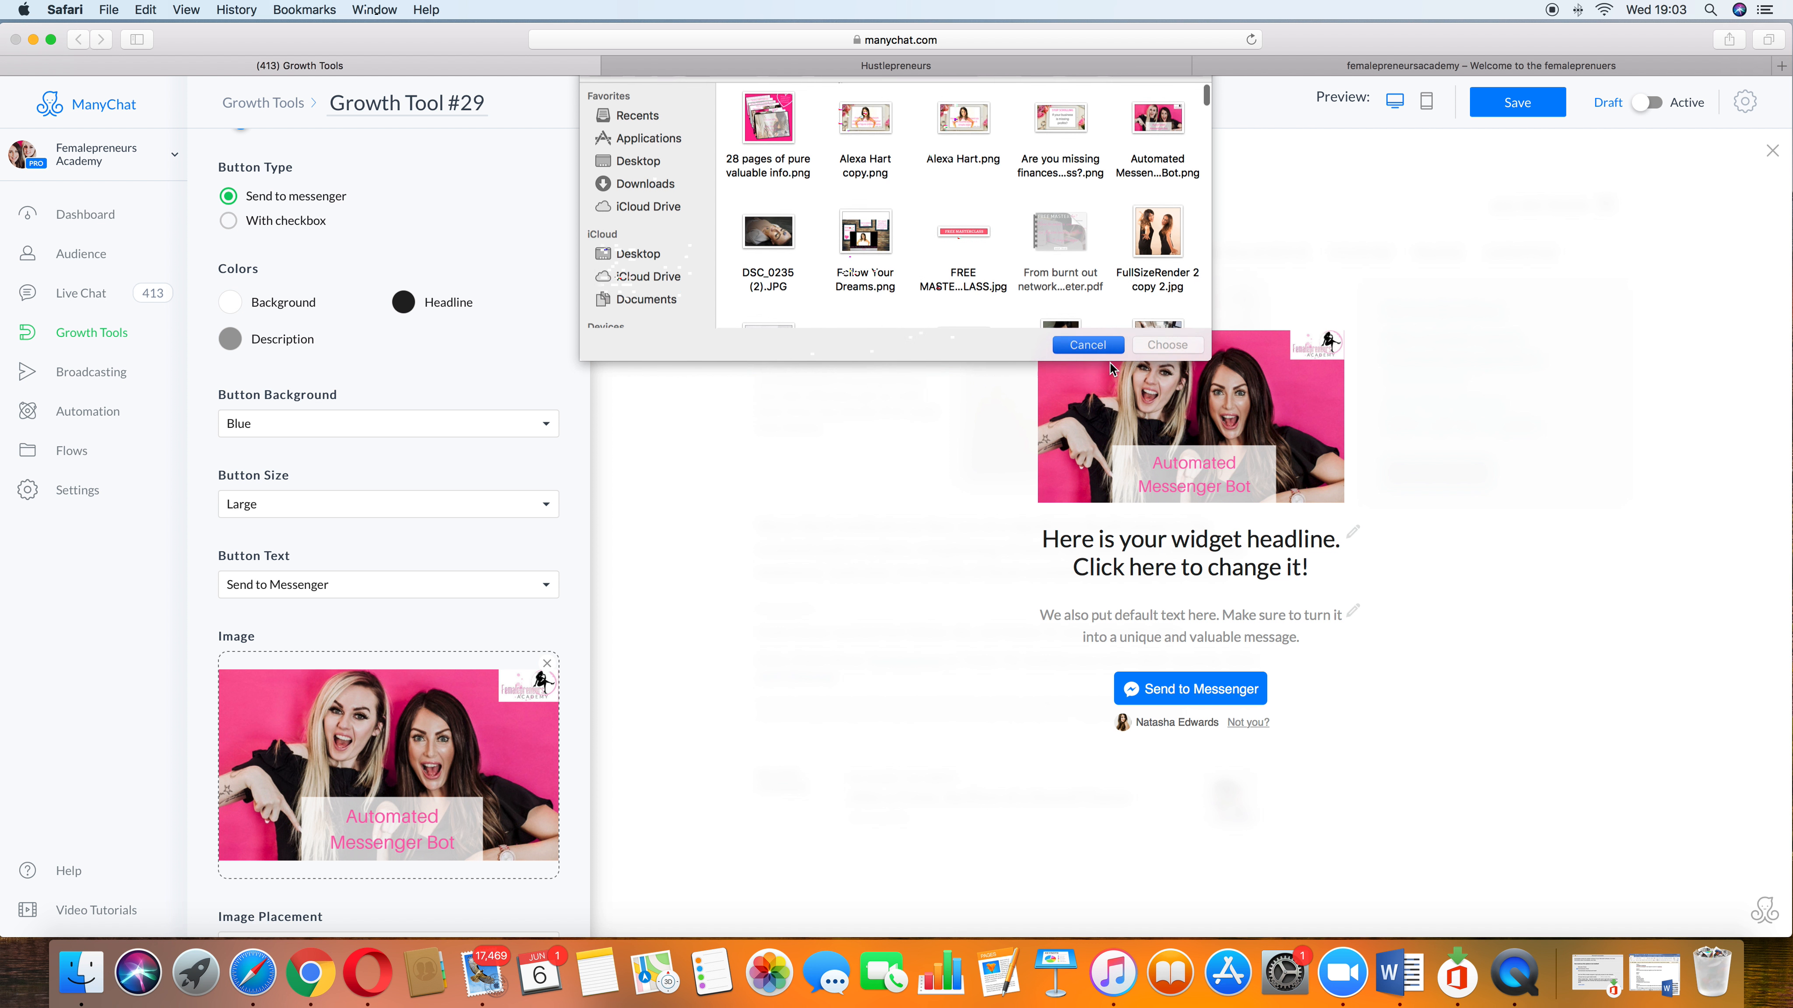
pyautogui.scroll(3, 358, 497)
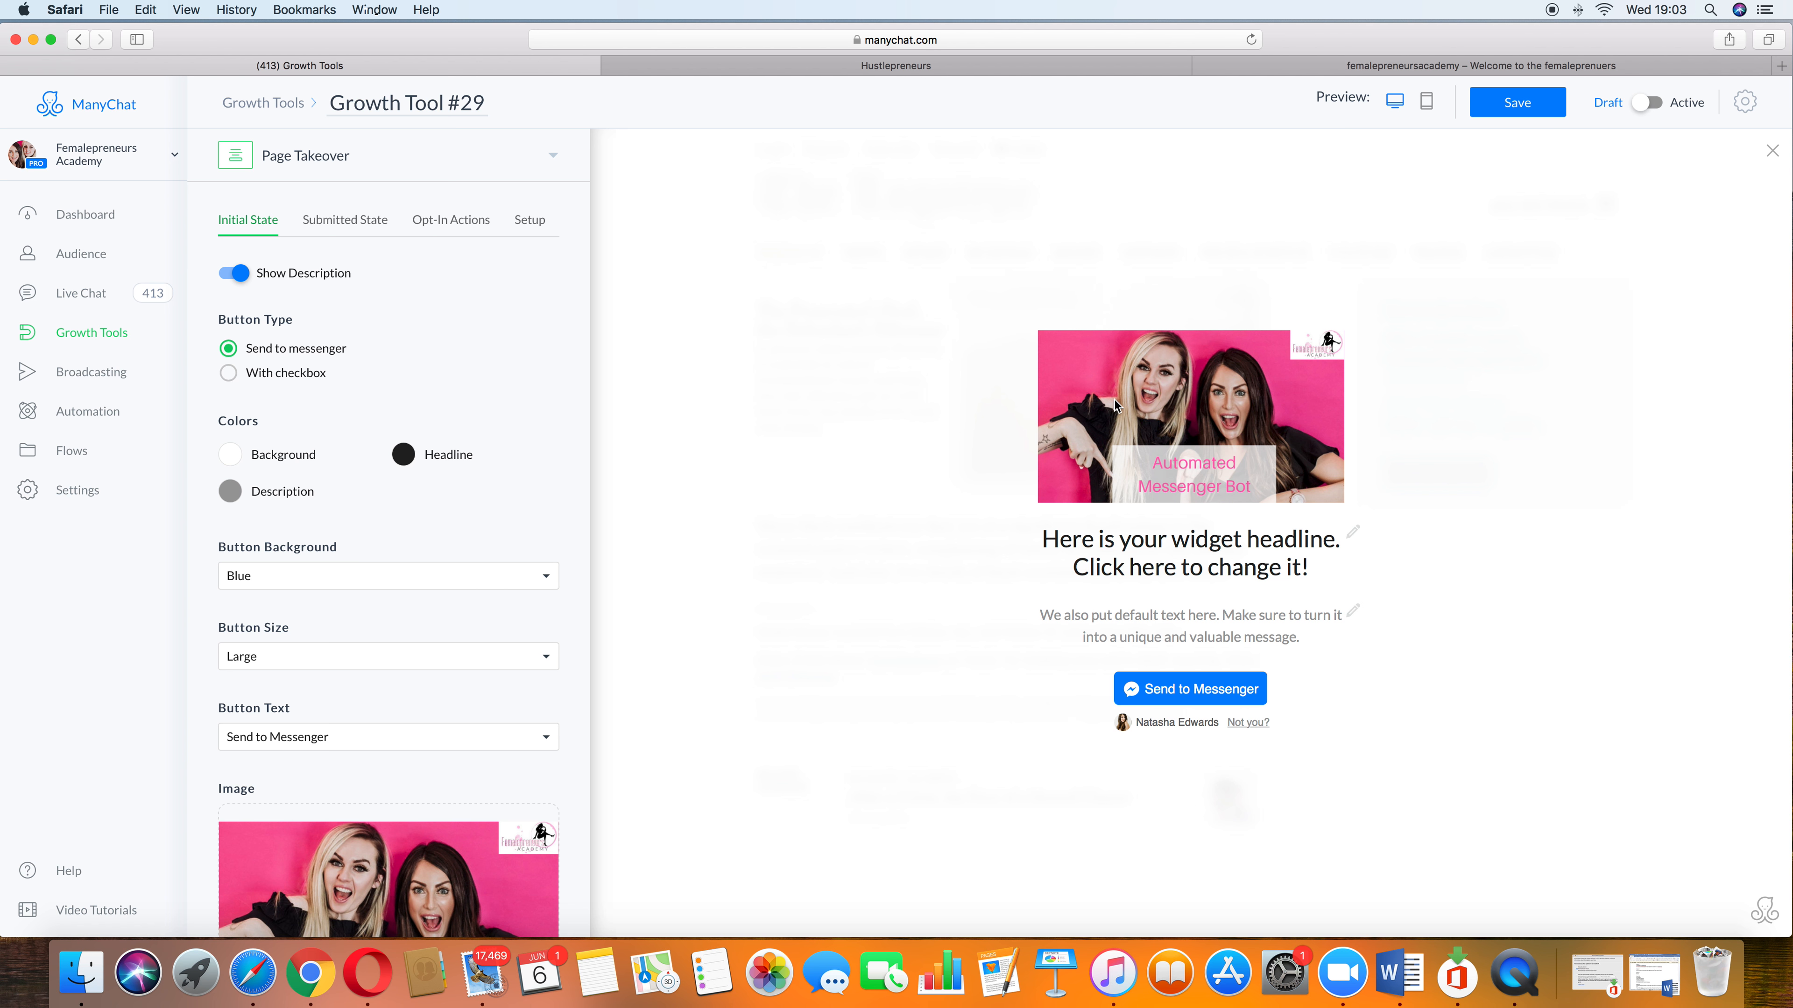
# Step: Set the Page Takeover background color to #D81B60
pyautogui.click(213, 444)
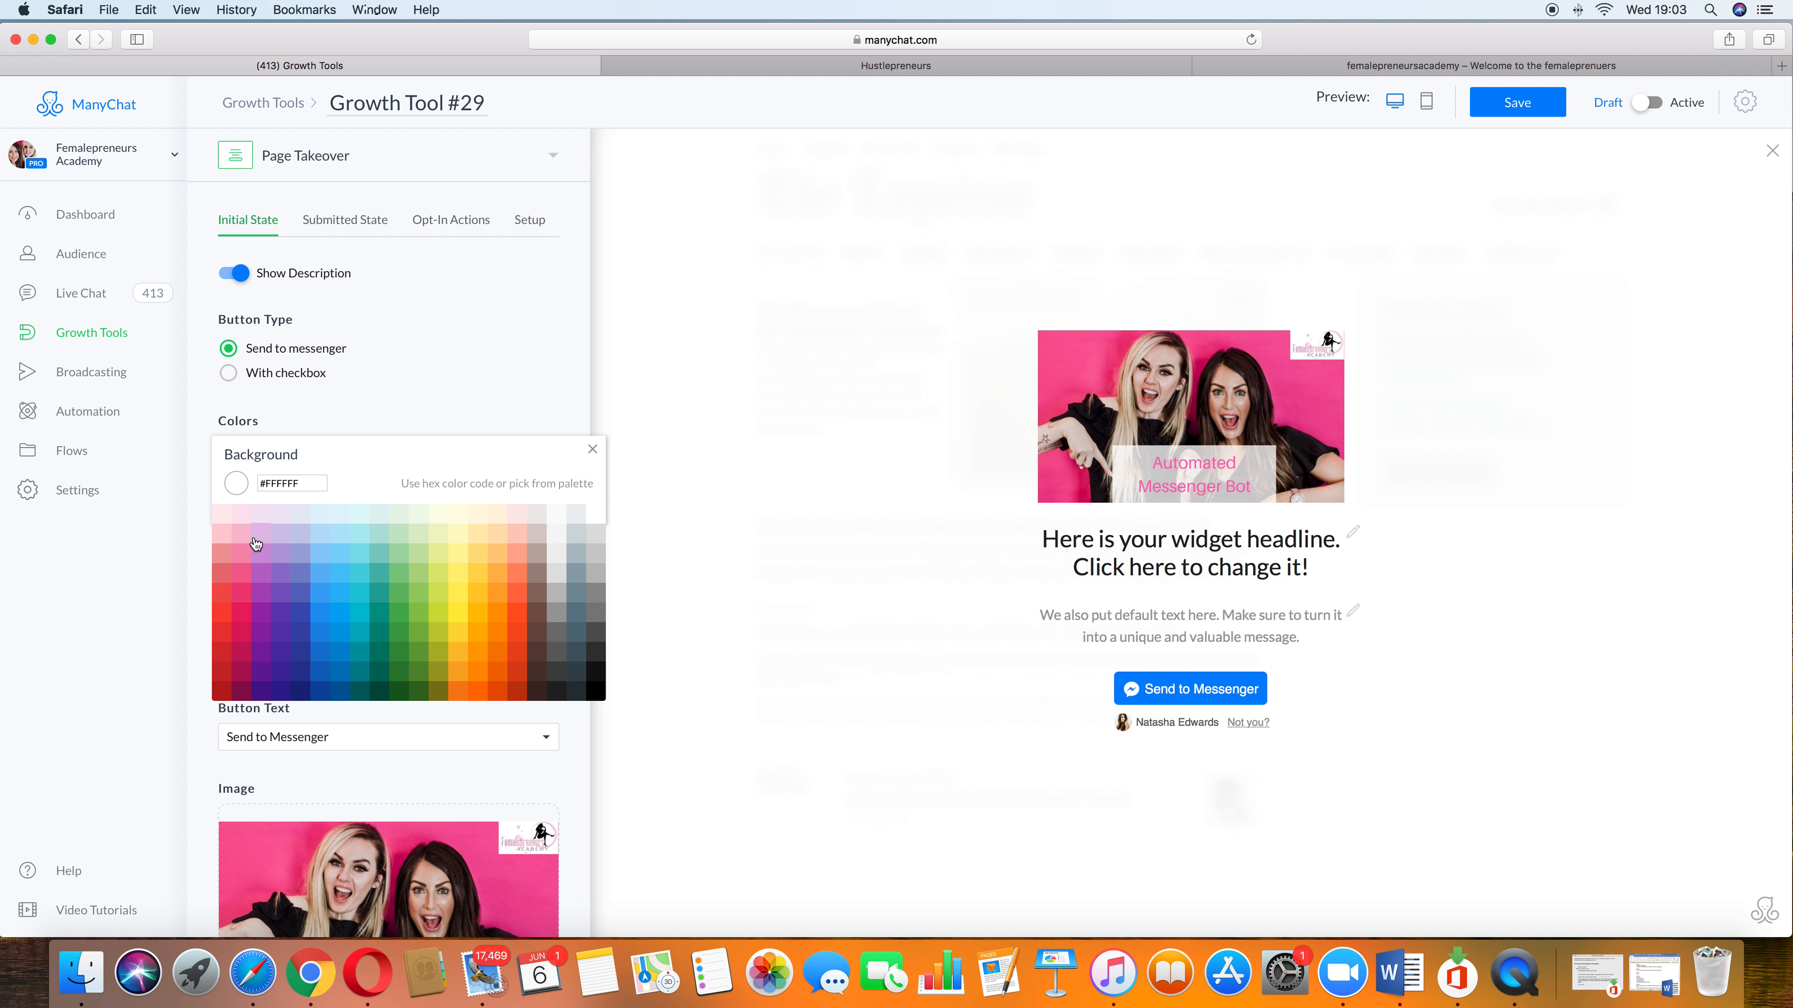
pyautogui.click(242, 583)
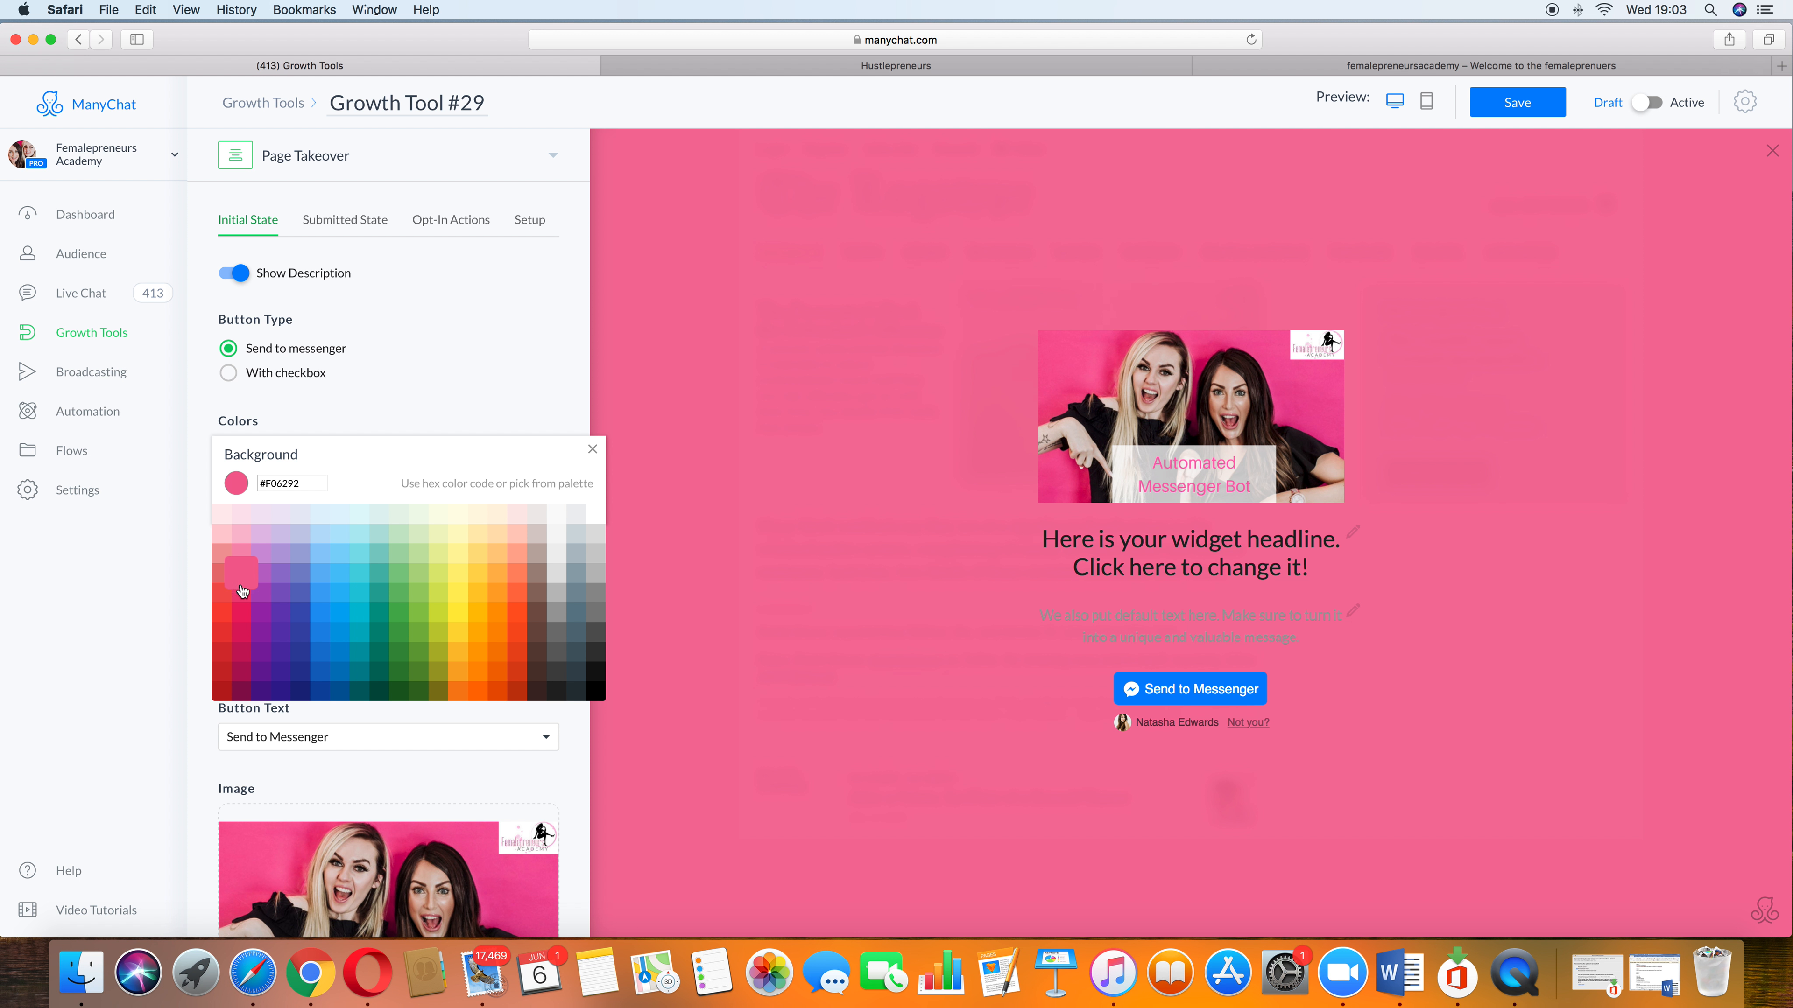
pyautogui.click(243, 646)
pyautogui.click(247, 627)
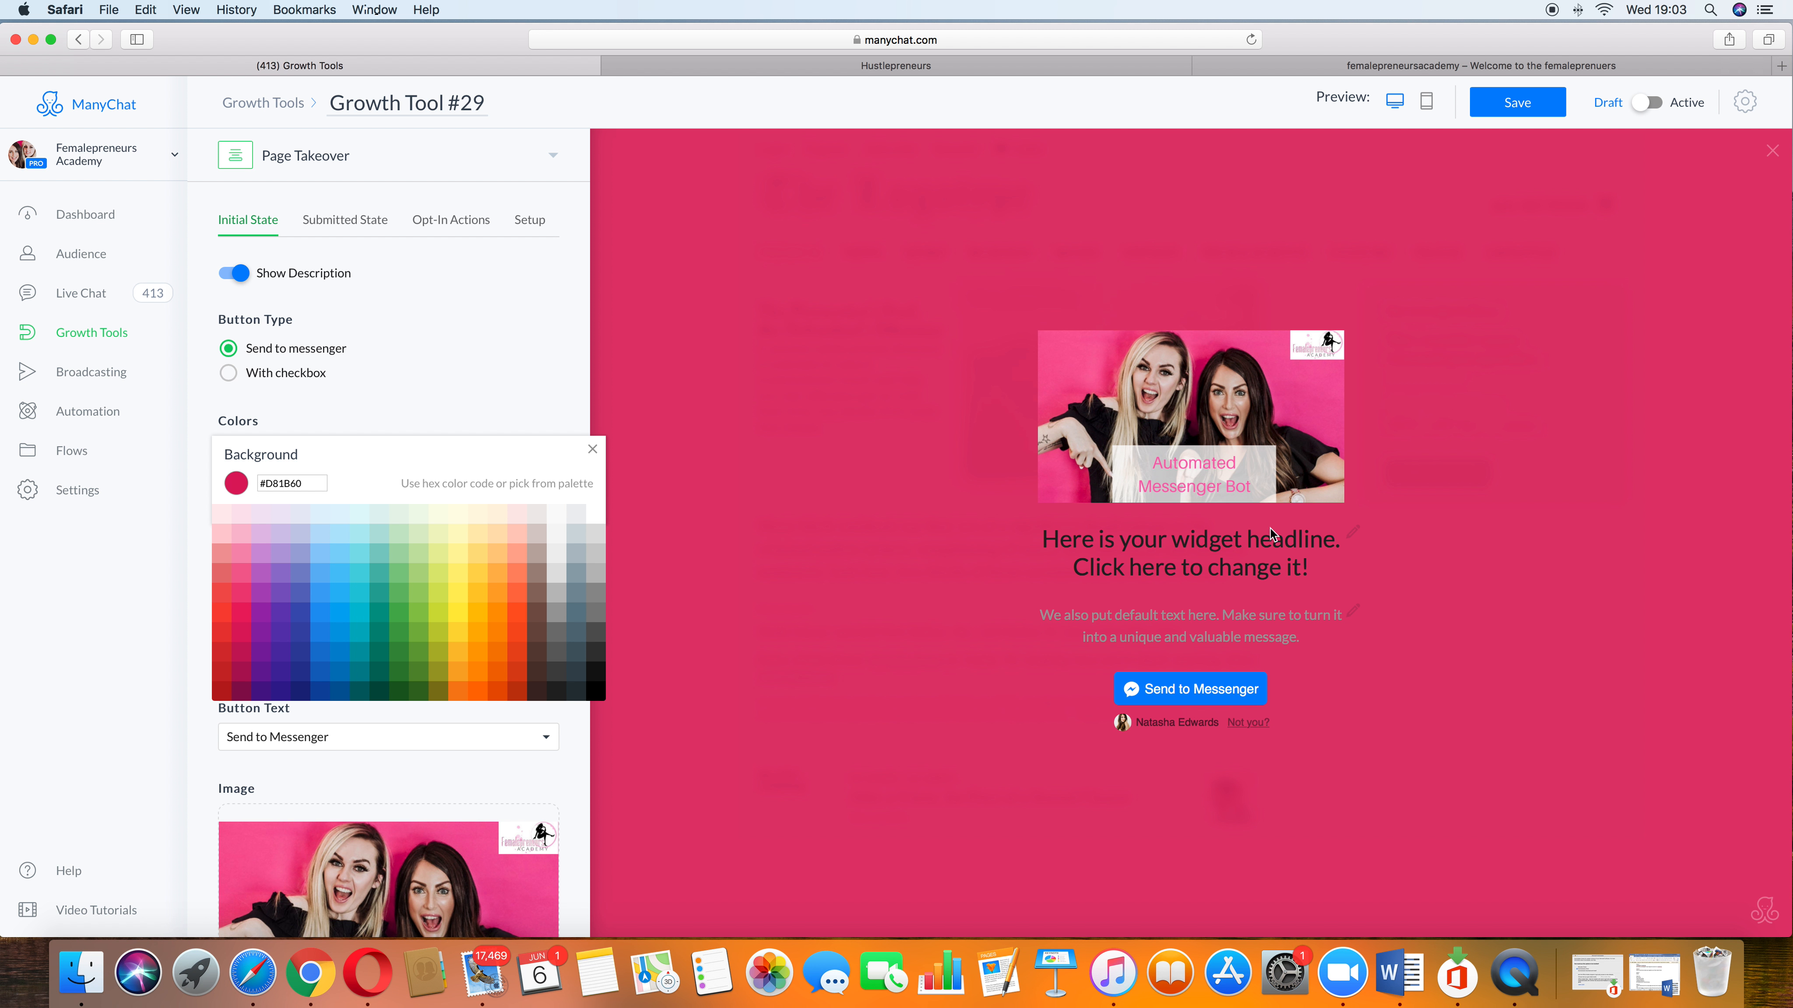
pyautogui.click(591, 451)
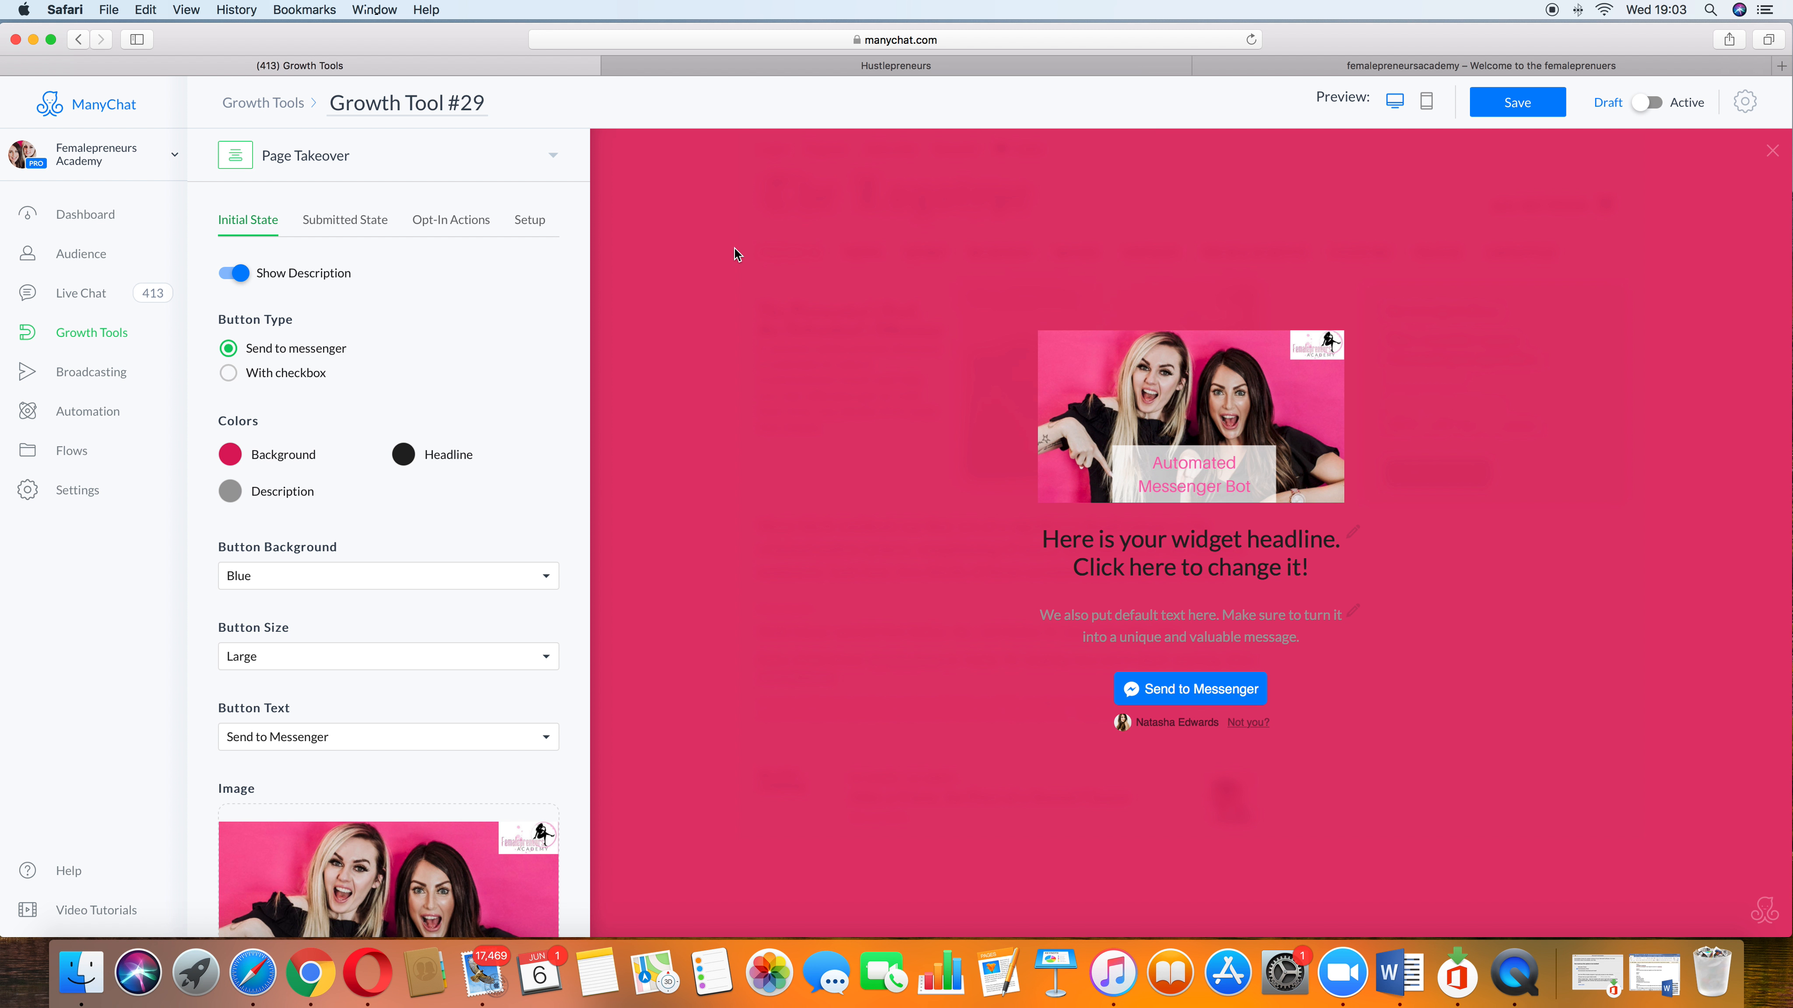
# Step: Leave the editor discarding unsaved changes and delete Growth Tool #29
pyautogui.click(93, 336)
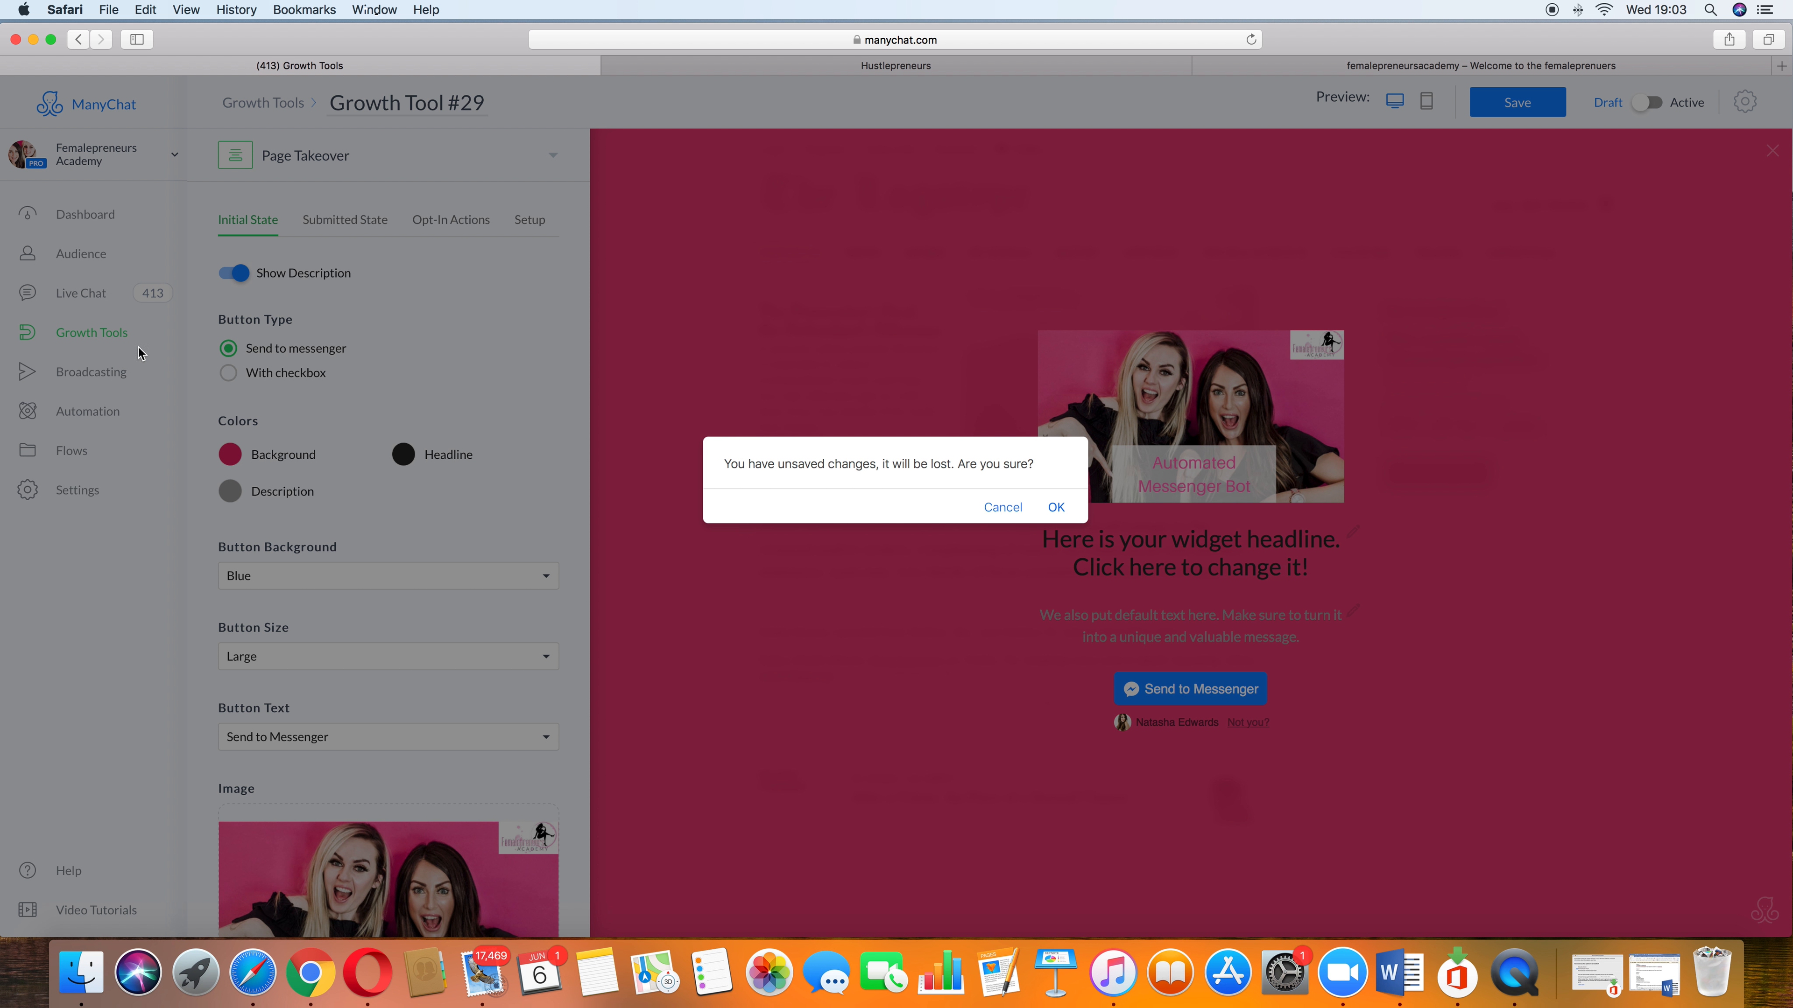
pyautogui.click(1056, 508)
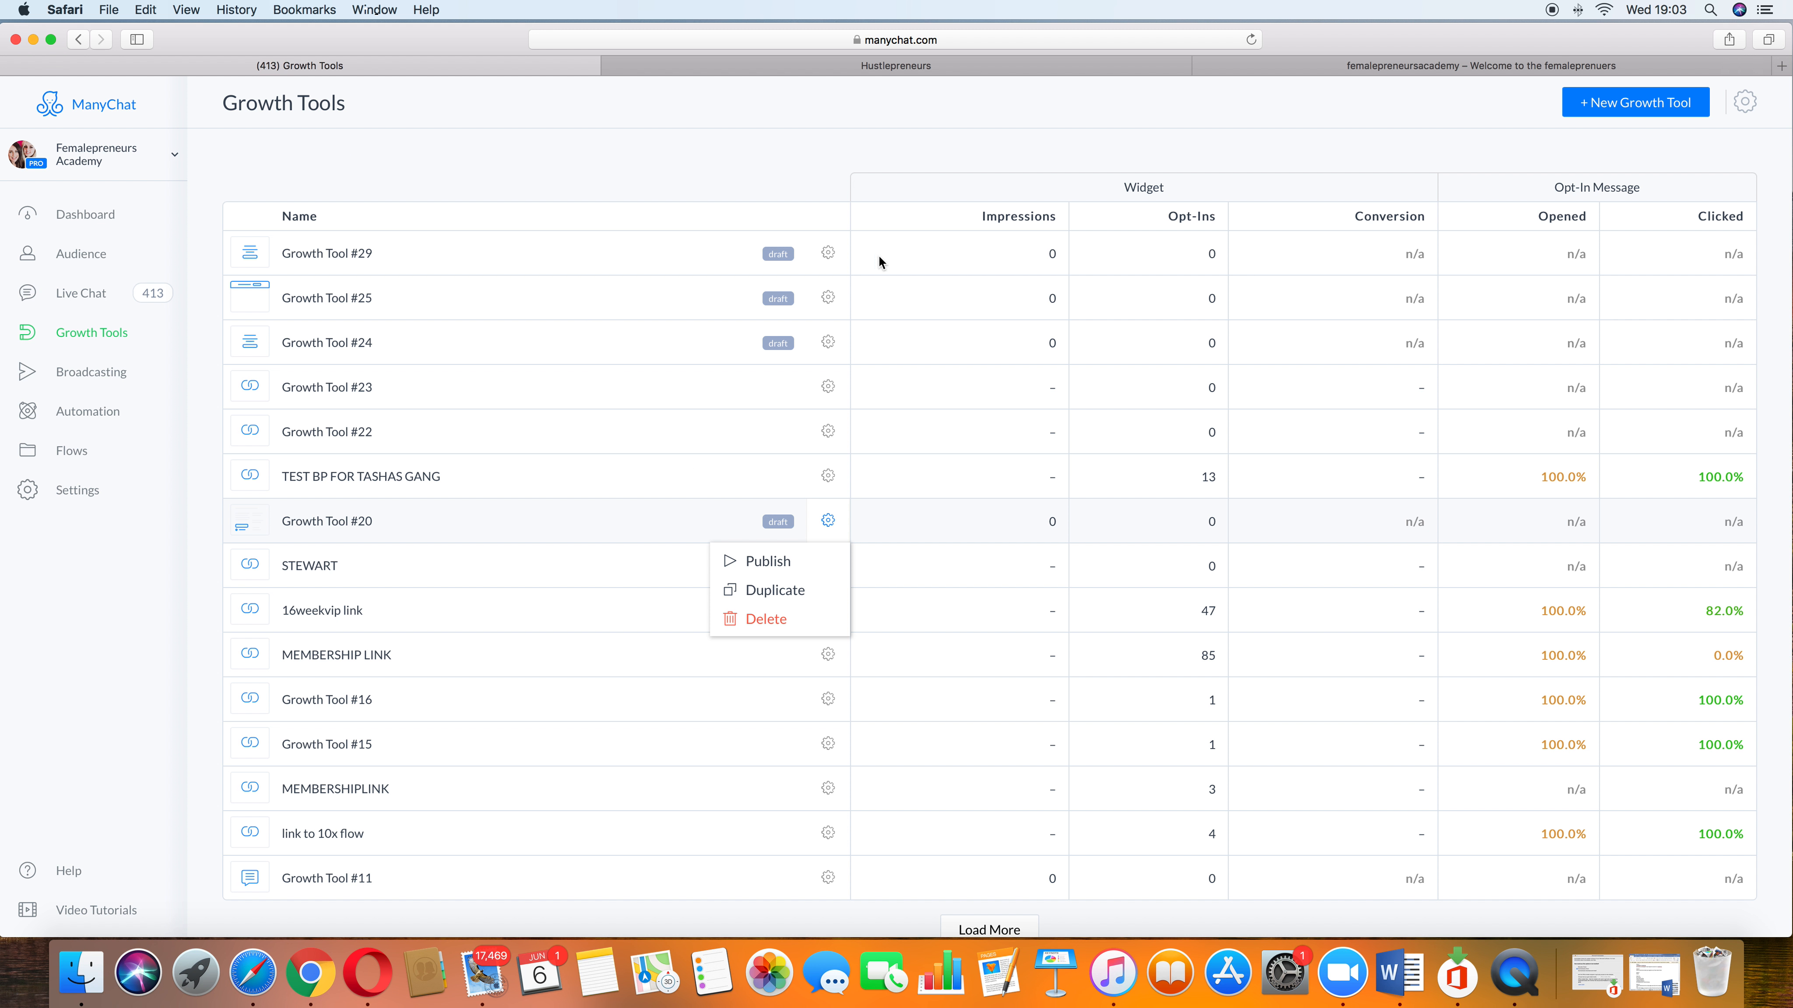
pyautogui.click(825, 257)
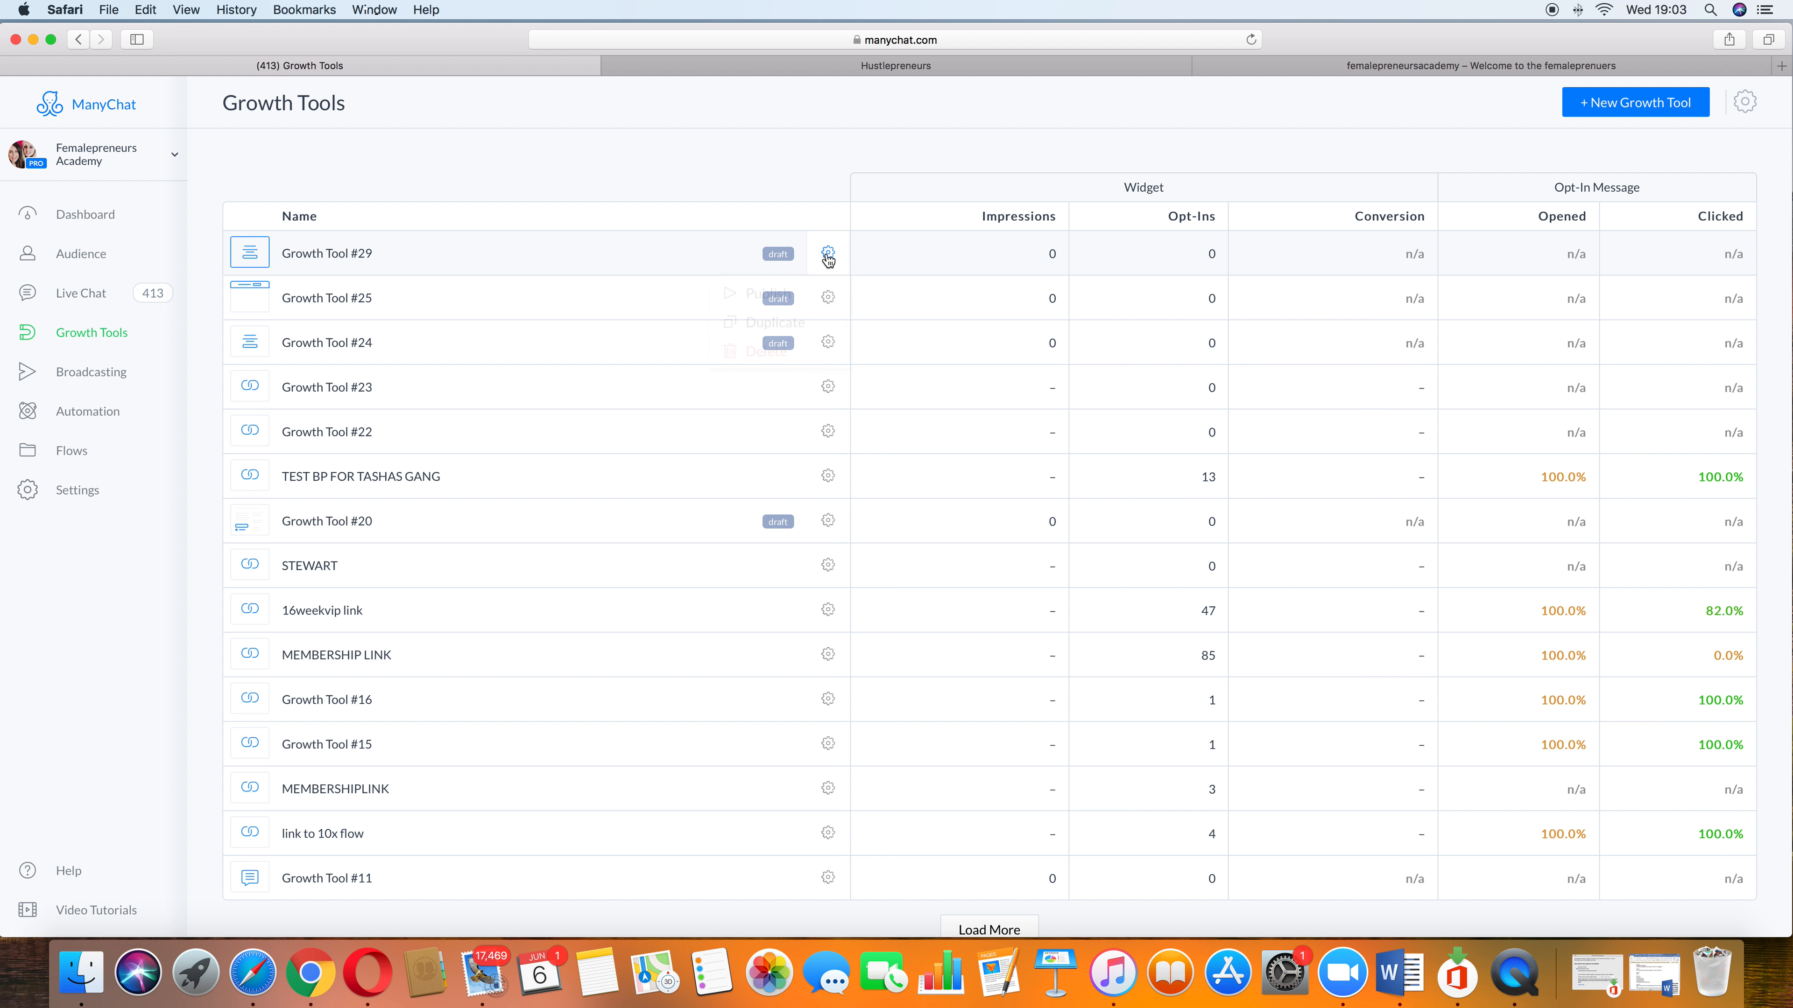
pyautogui.click(827, 254)
pyautogui.click(769, 351)
pyautogui.click(1037, 178)
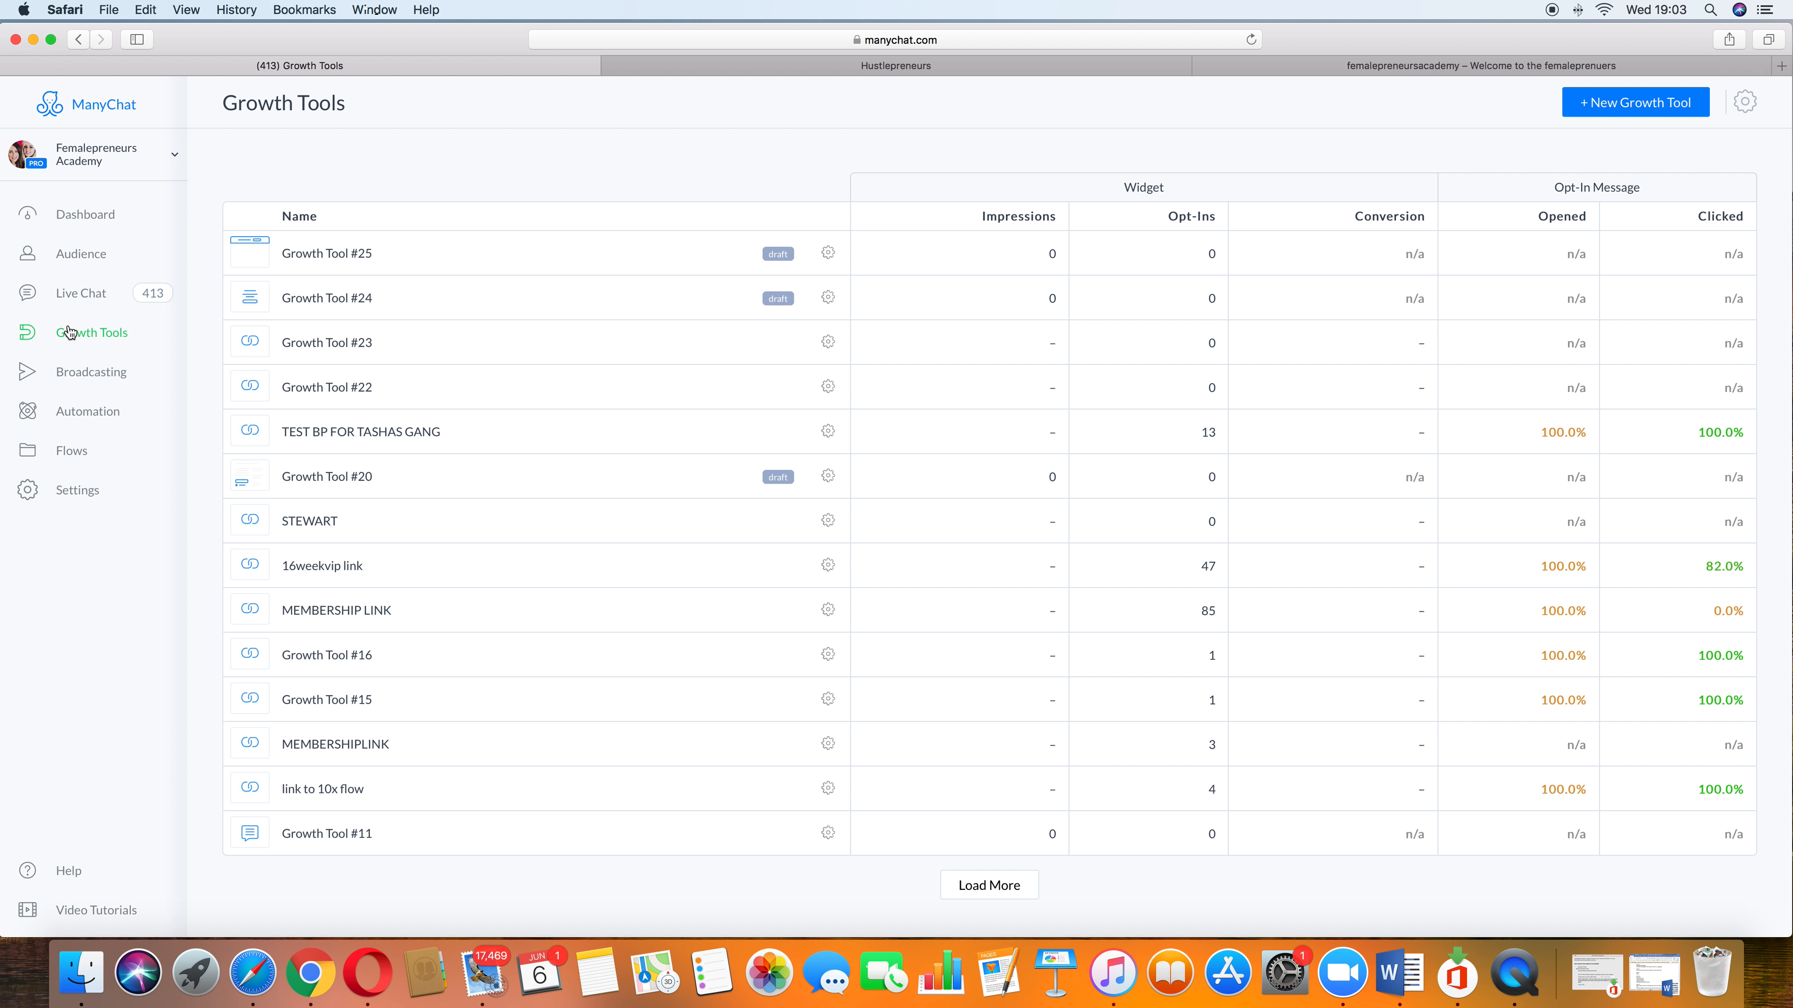
# Step: Create a new Facebook Comments growth tool
pyautogui.click(1638, 106)
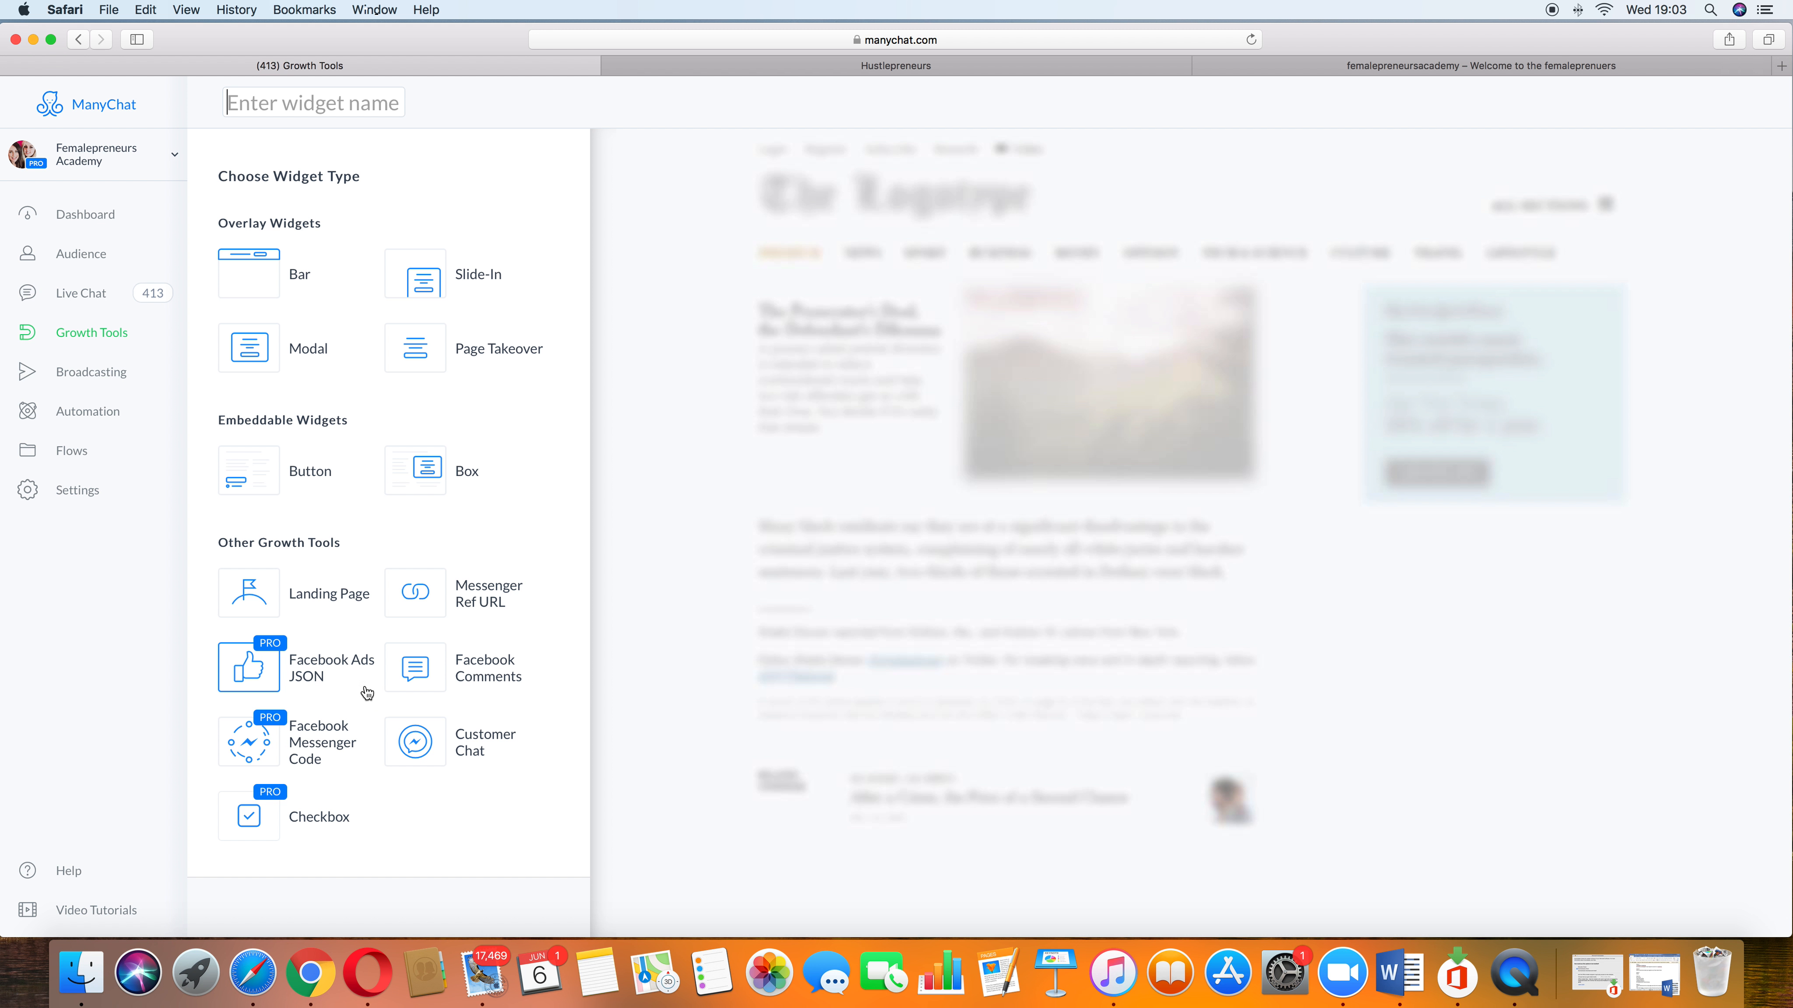
pyautogui.click(431, 680)
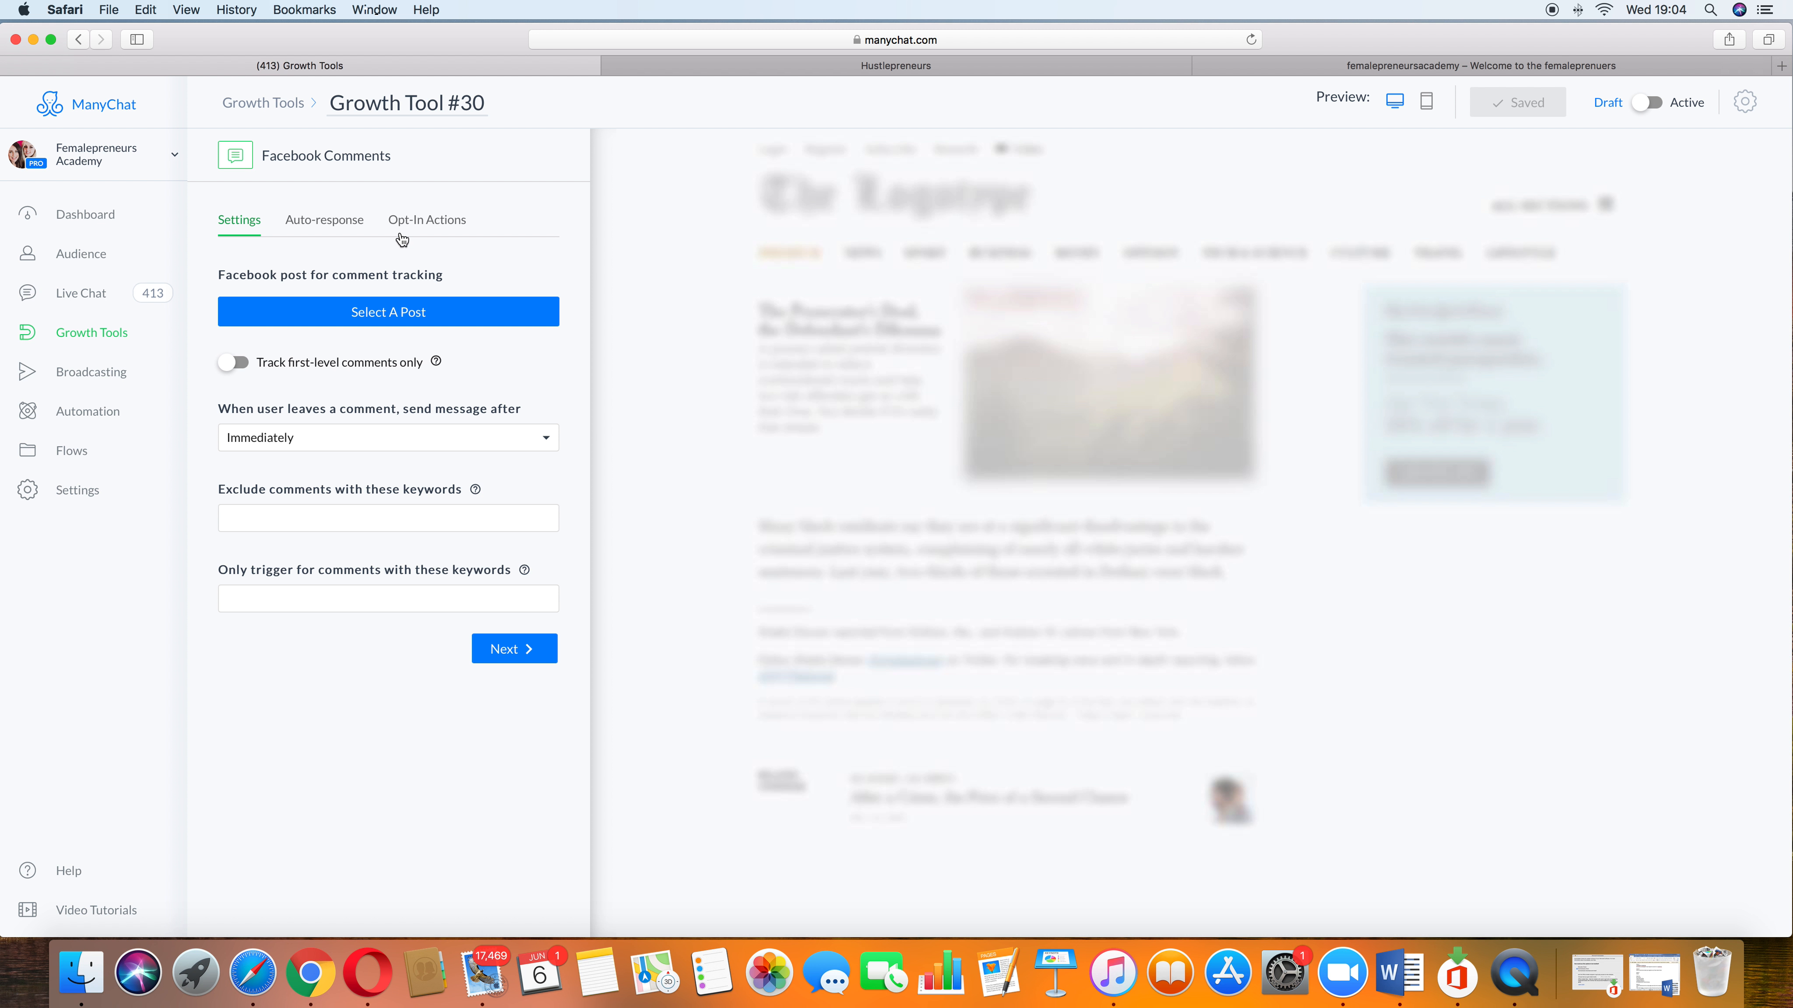
# Step: Select the Facebook post starting 'It's all coming to an end at midnight tonight!' for comment tracking
pyautogui.click(368, 318)
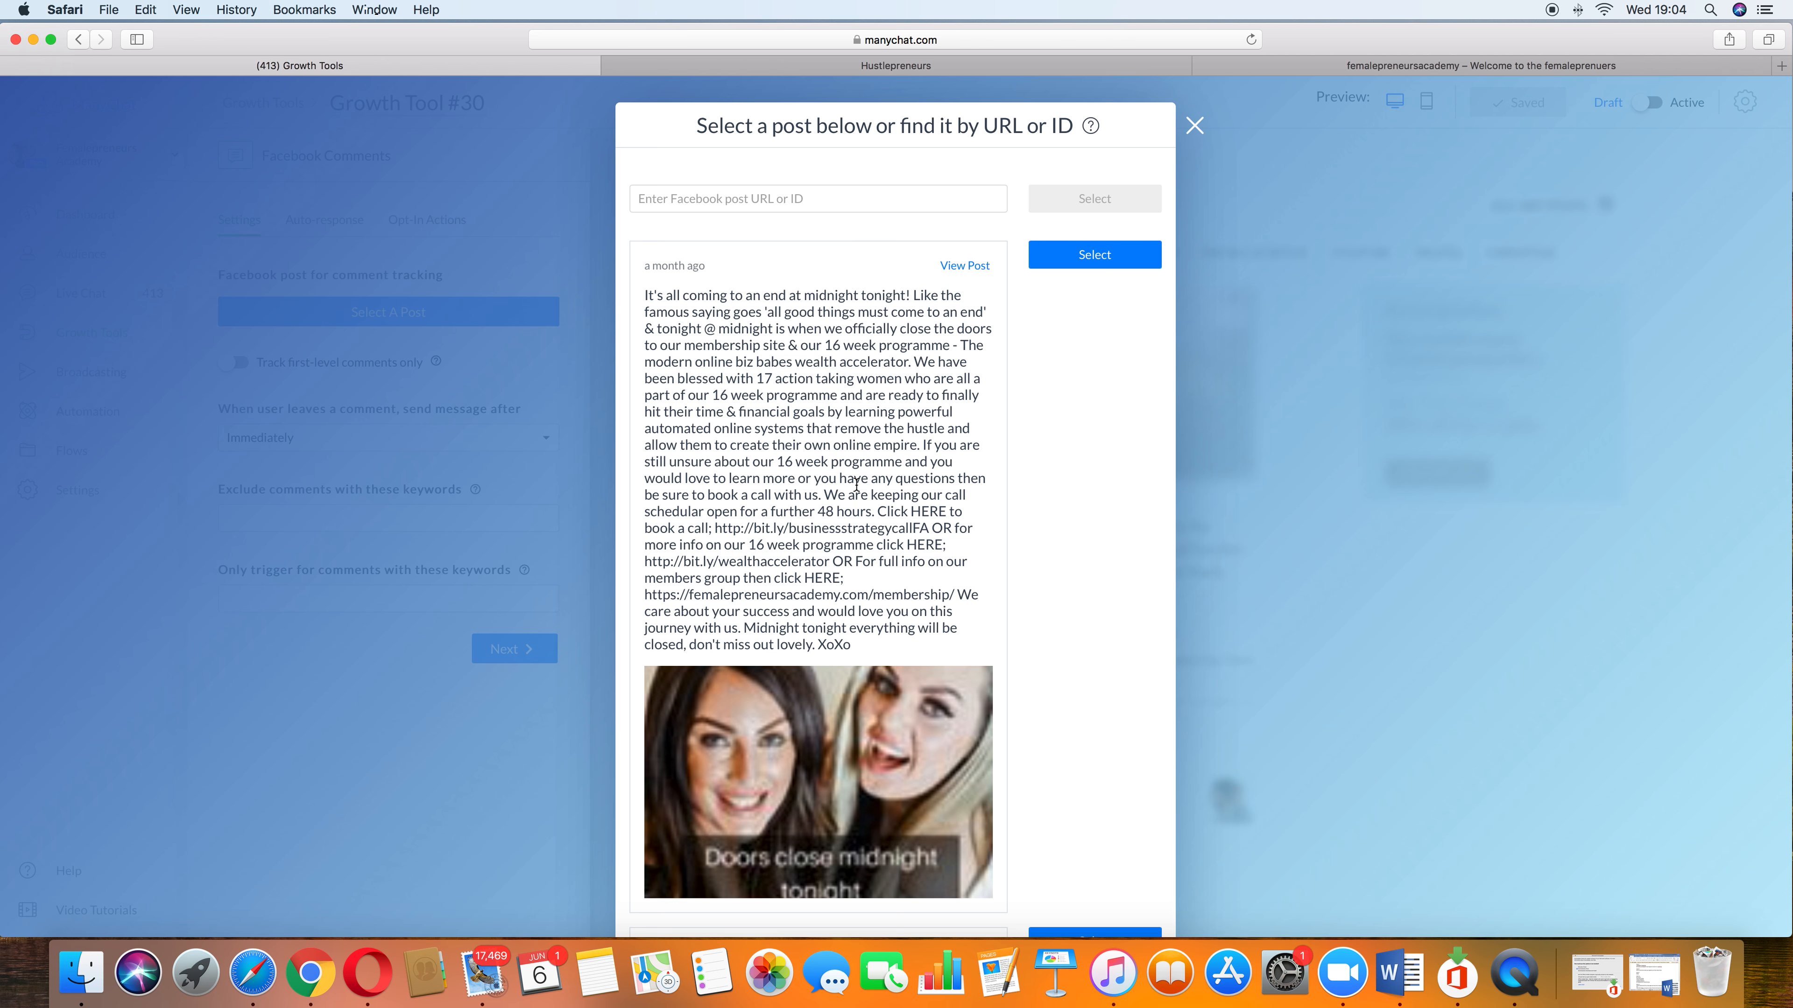
pyautogui.scroll(-3, 856, 485)
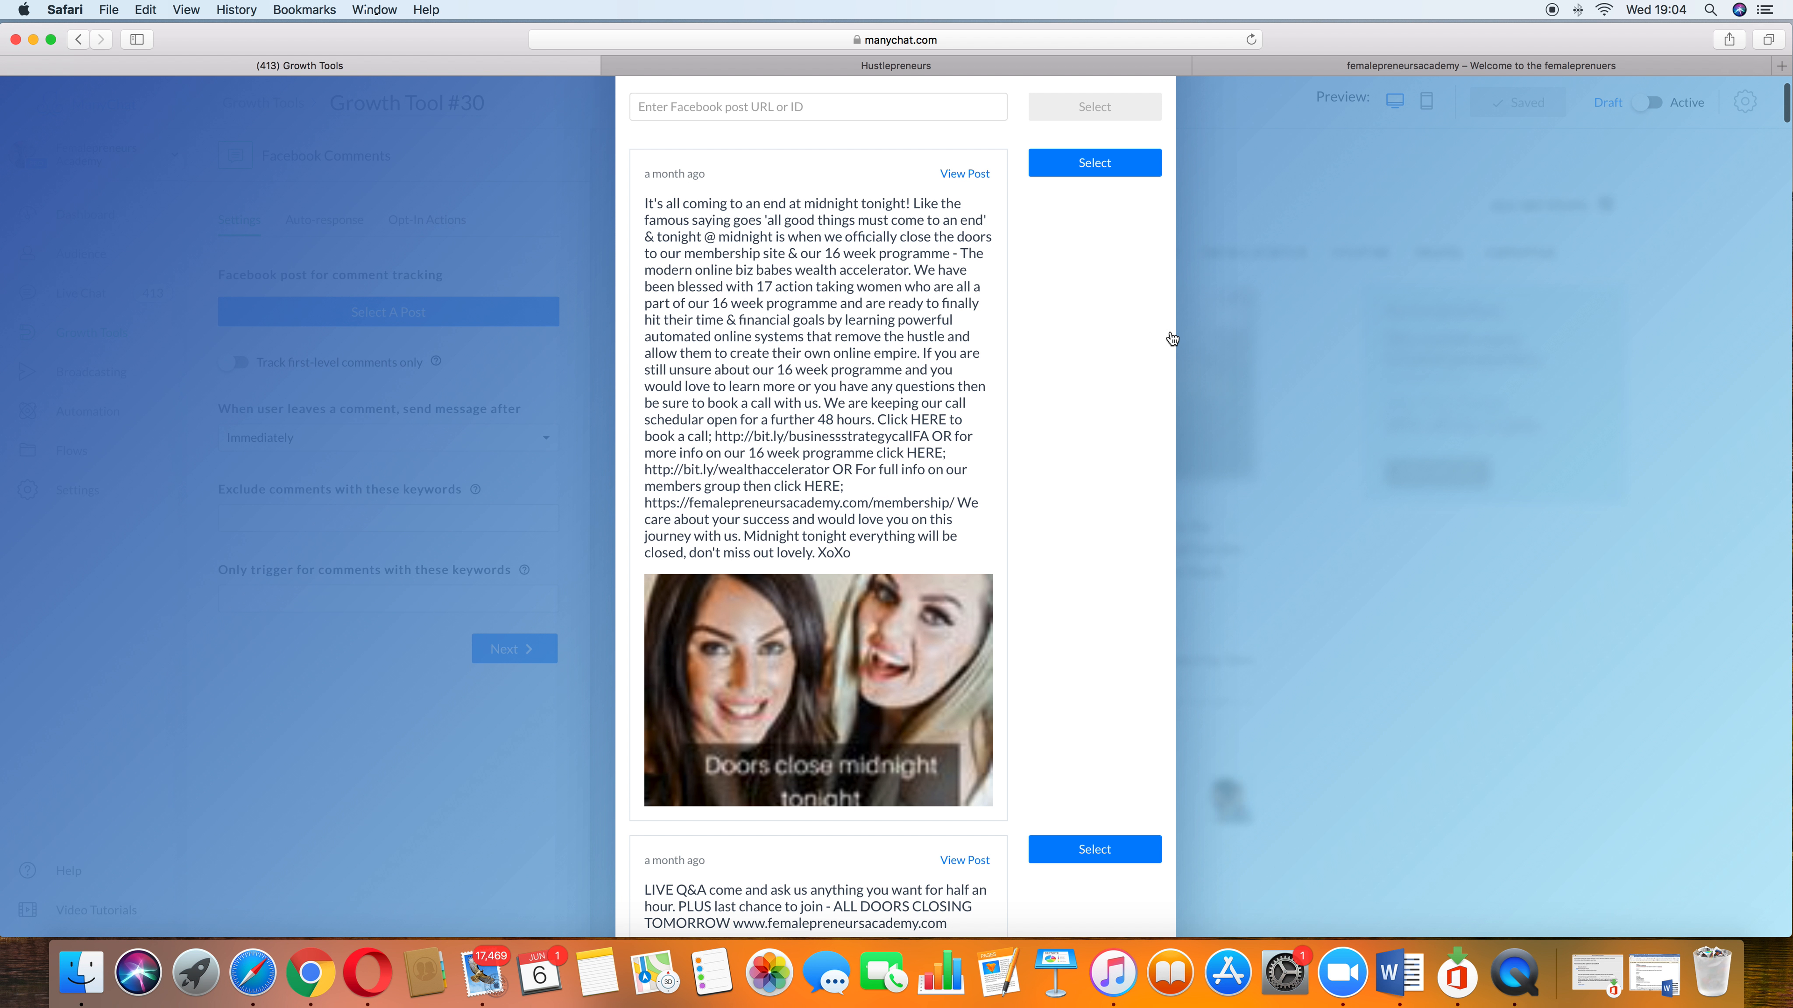
pyautogui.click(1095, 147)
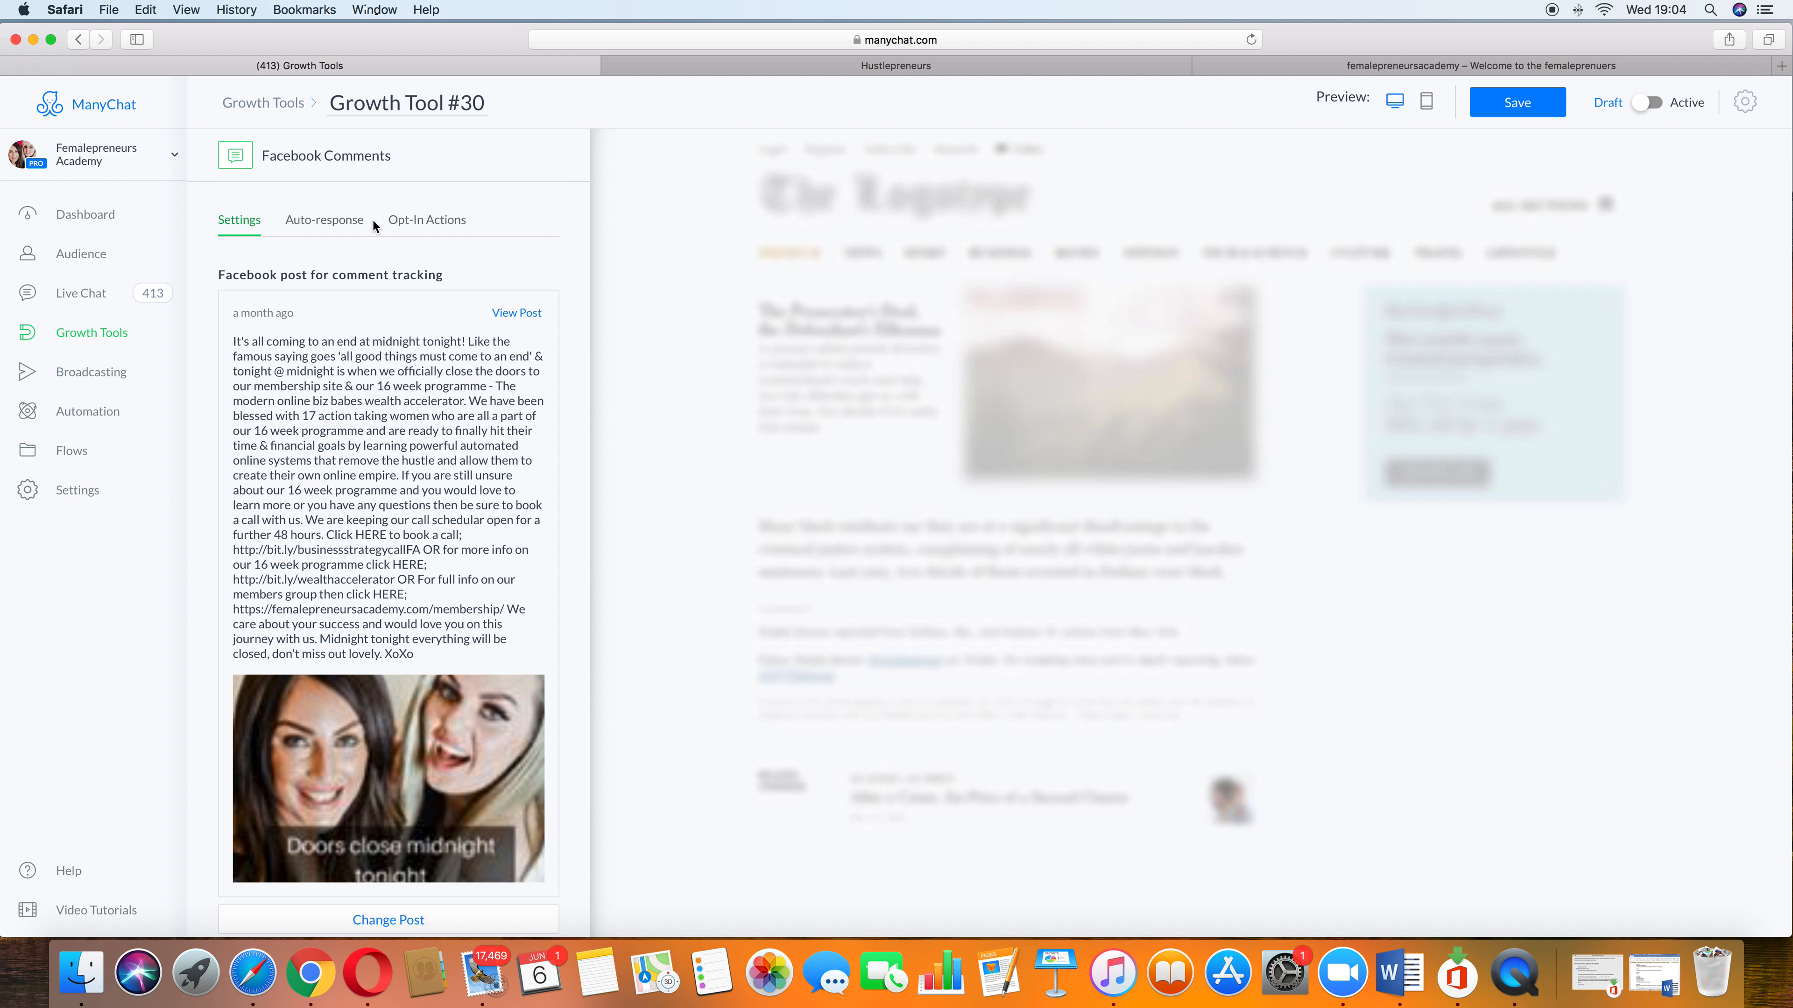
# Step: Confirm that the selected post is explicit that the Page will contact commenters via Messenger
pyautogui.scroll(-3, 196, 586)
pyautogui.scroll(-3, 196, 593)
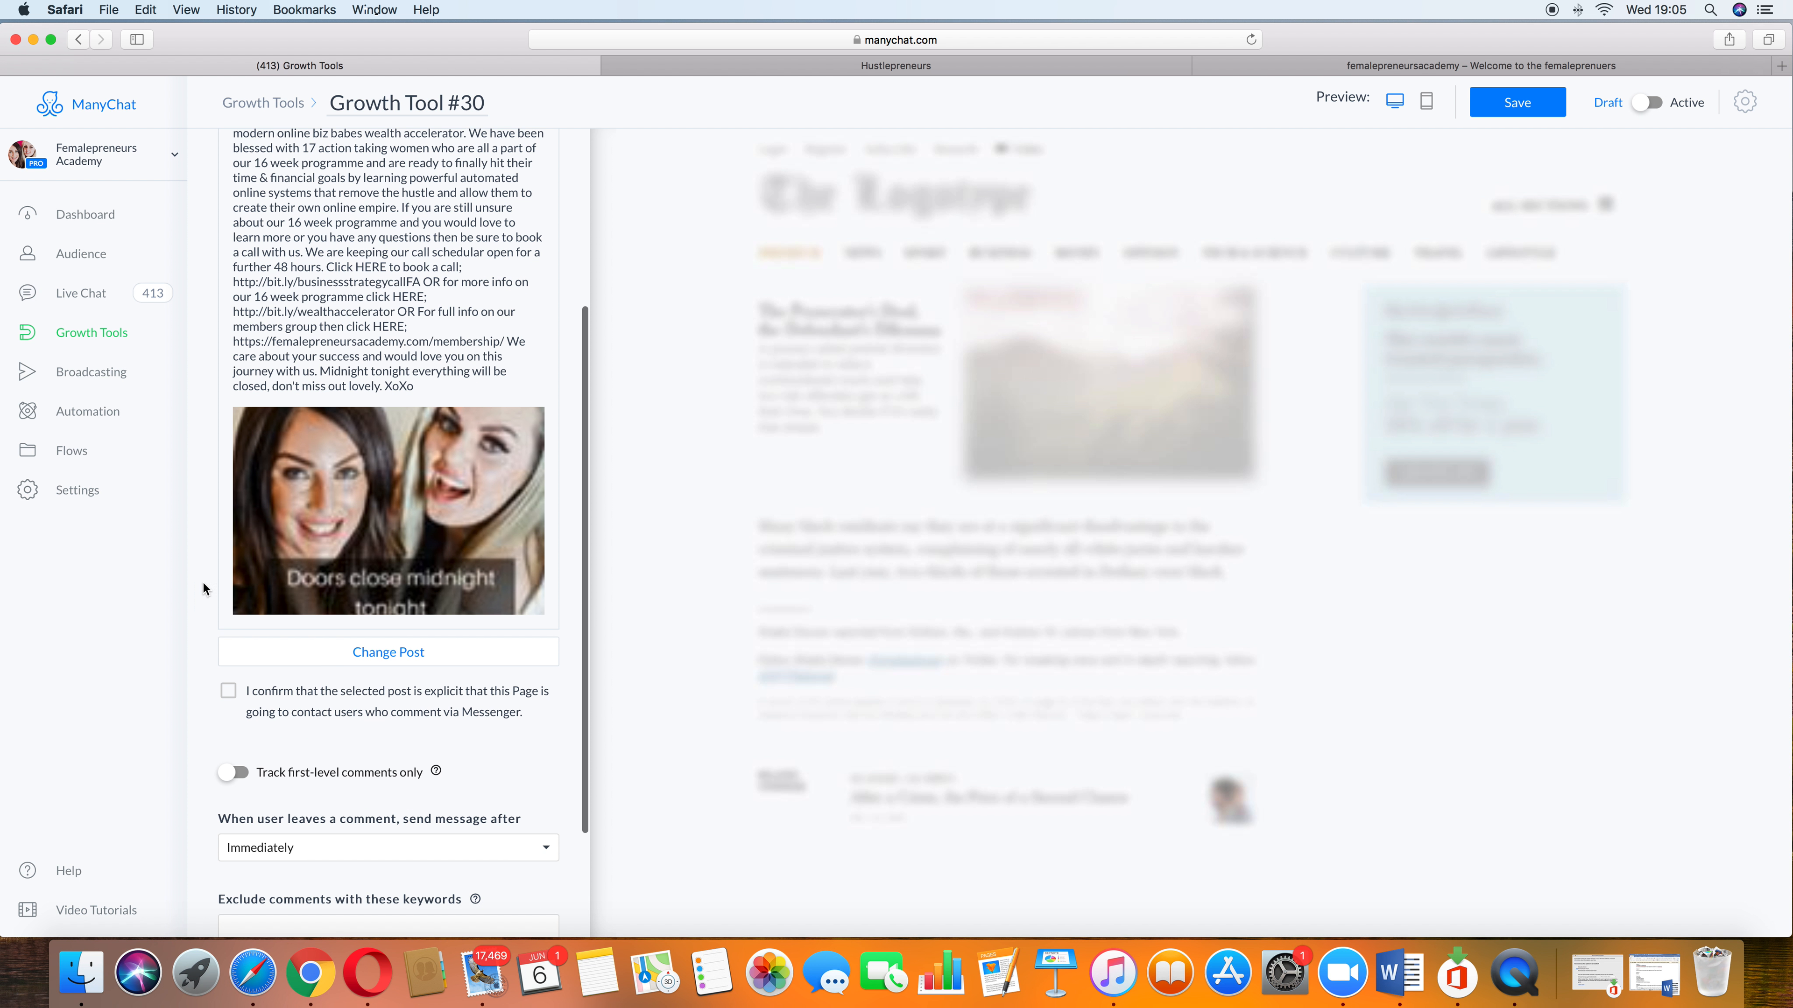
pyautogui.scroll(-1, 459, 621)
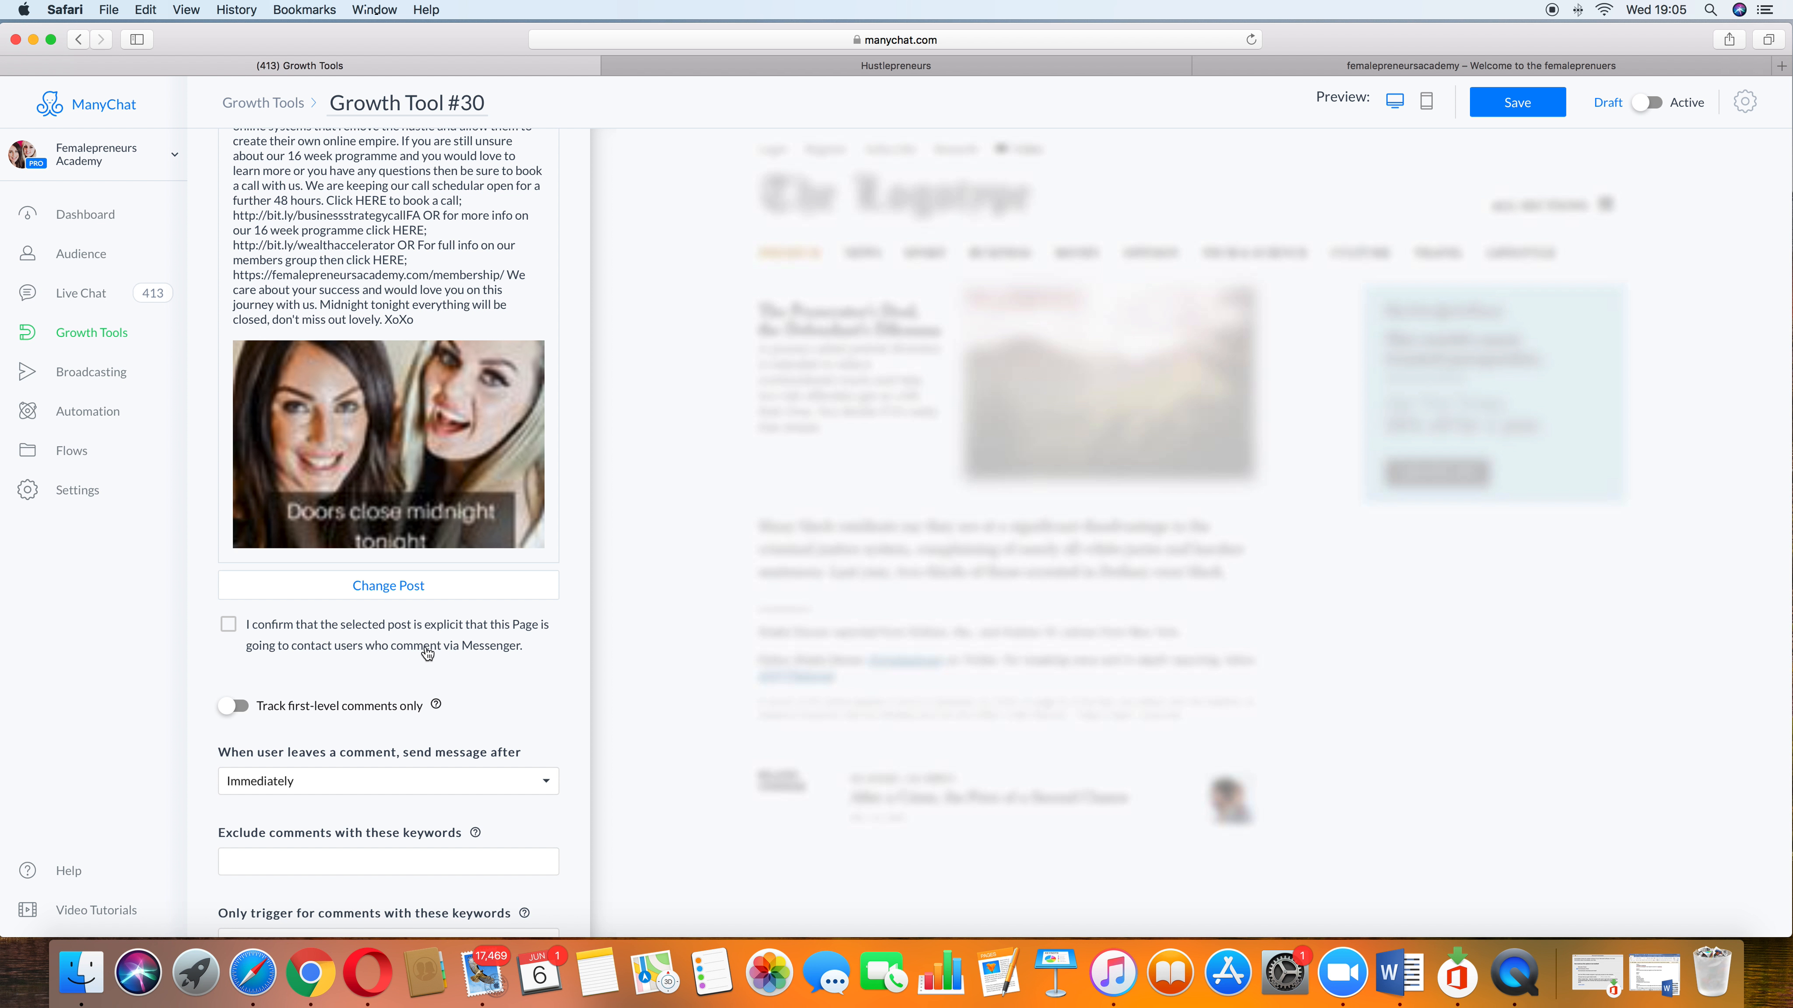
pyautogui.click(229, 628)
pyautogui.scroll(-2, 367, 754)
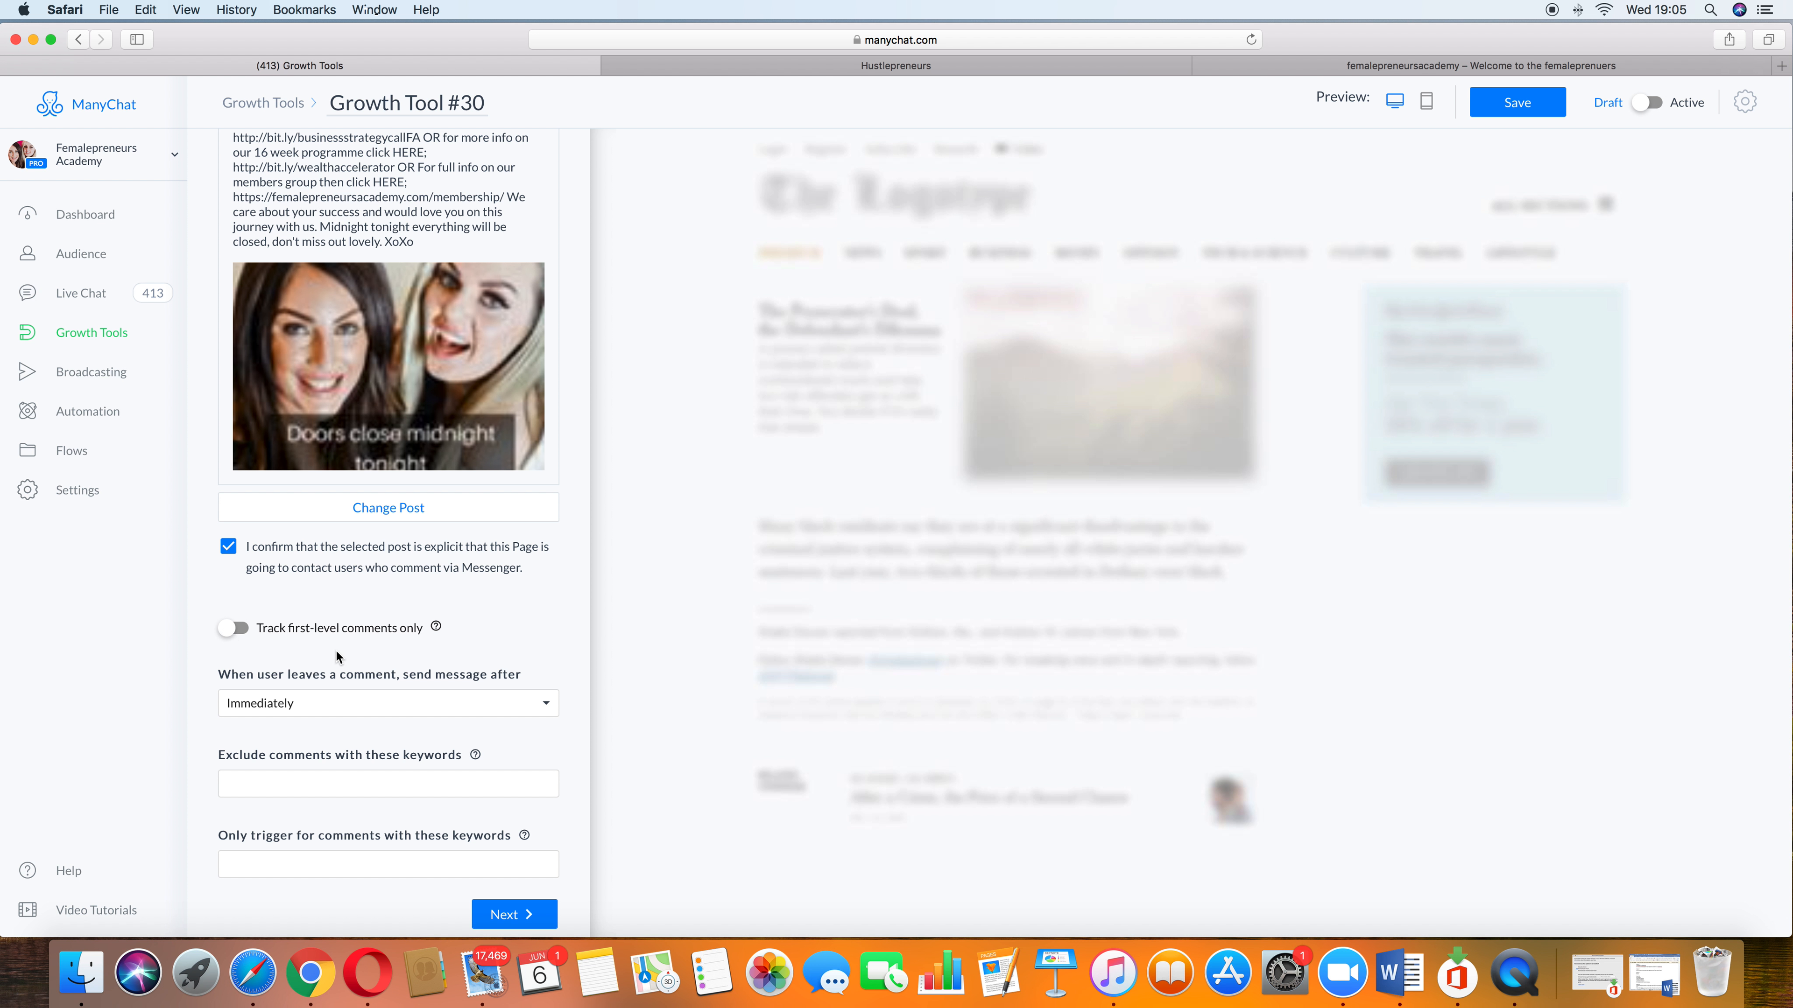
pyautogui.scroll(-1, 332, 650)
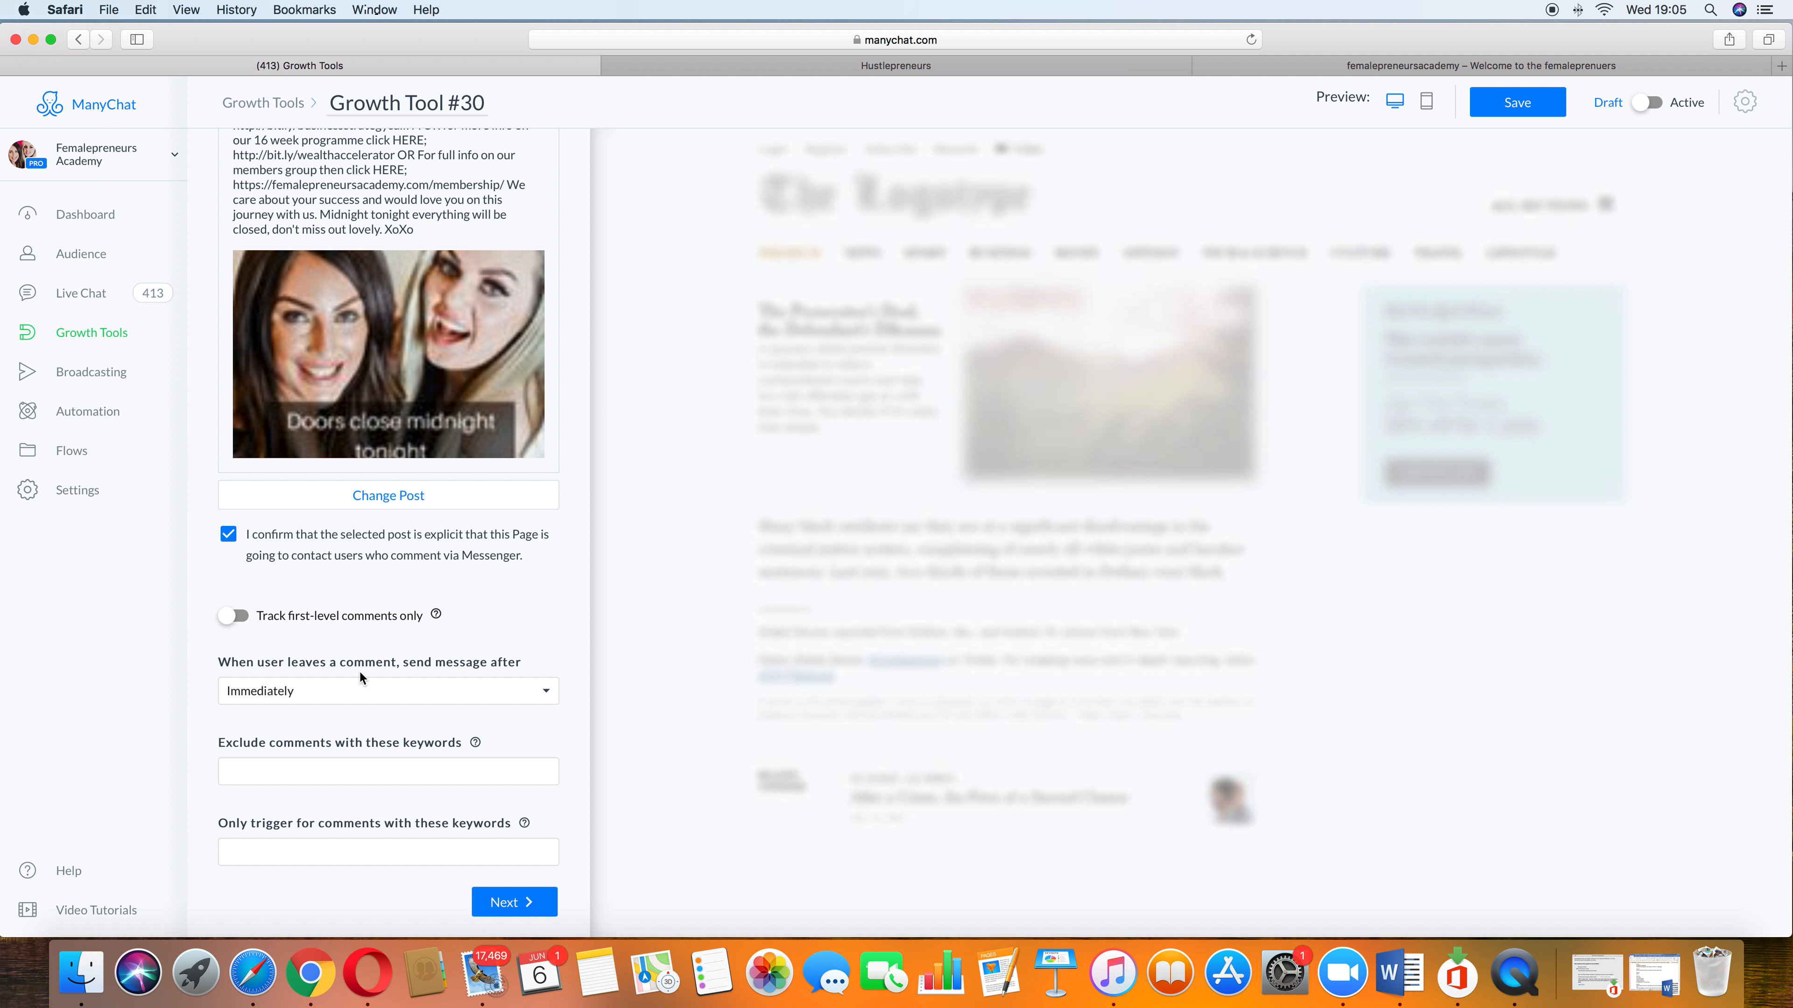
pyautogui.click(519, 690)
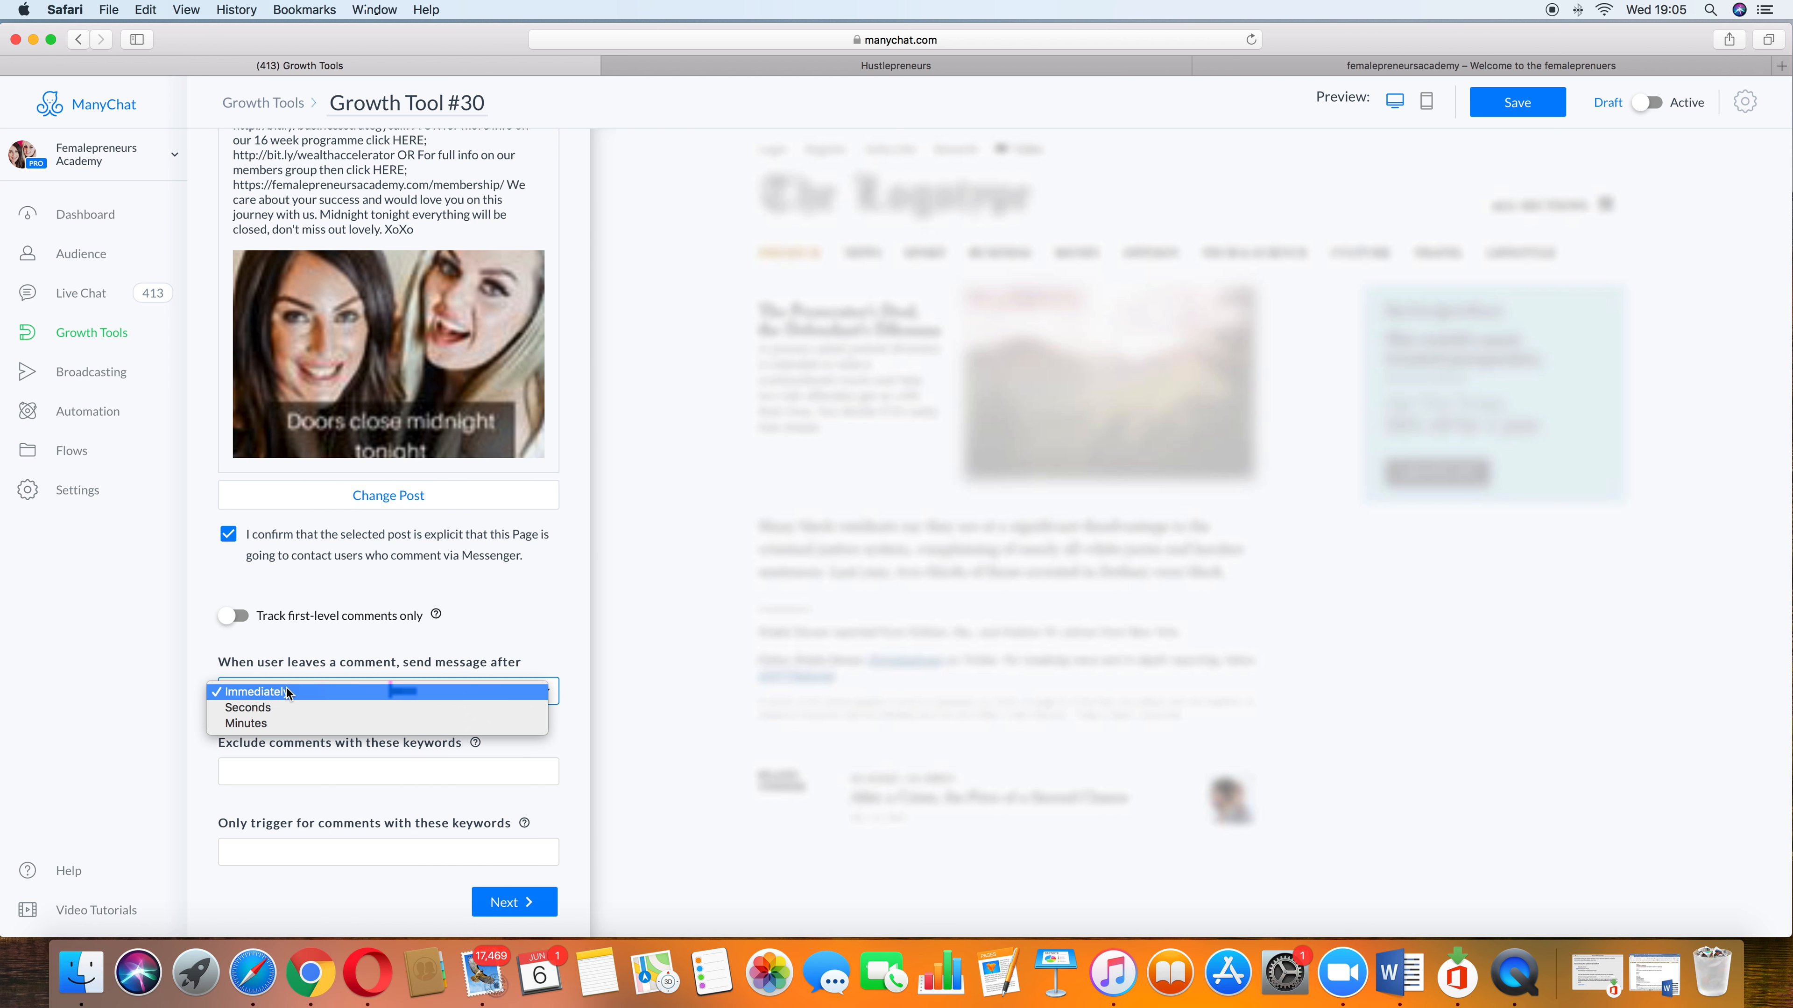
pyautogui.click(283, 707)
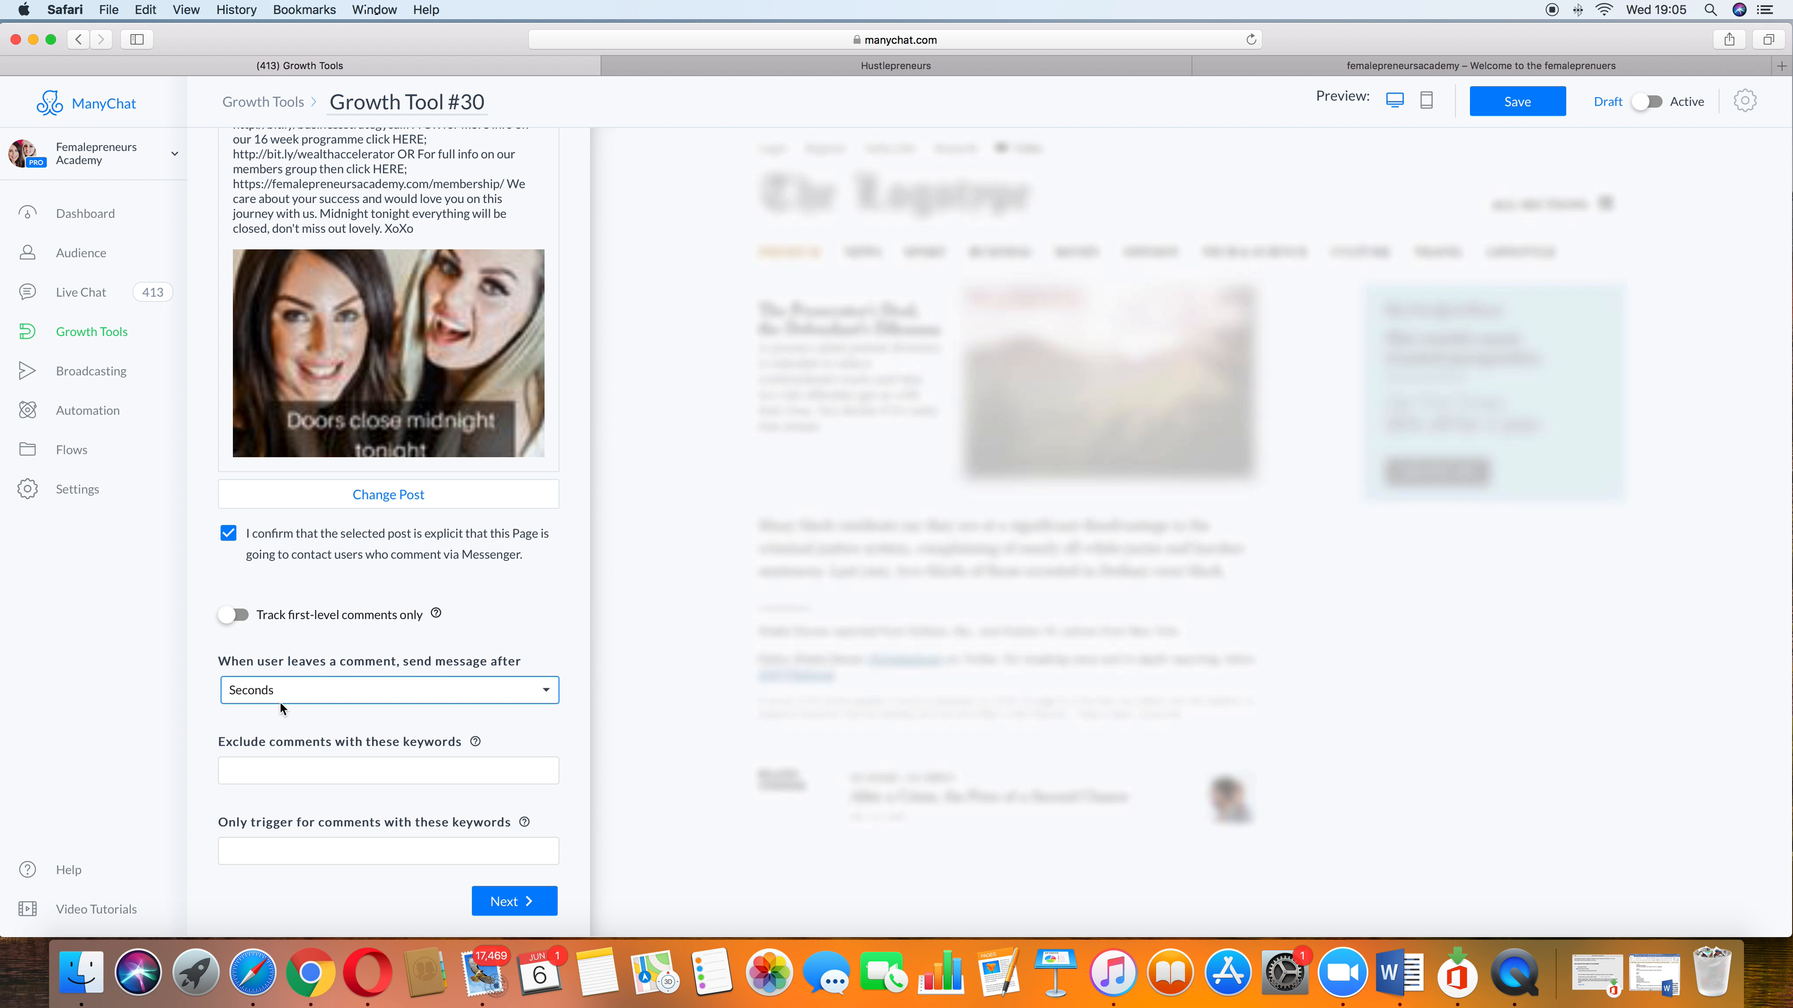
pyautogui.click(515, 697)
pyautogui.click(404, 710)
pyautogui.click(531, 696)
pyautogui.click(465, 663)
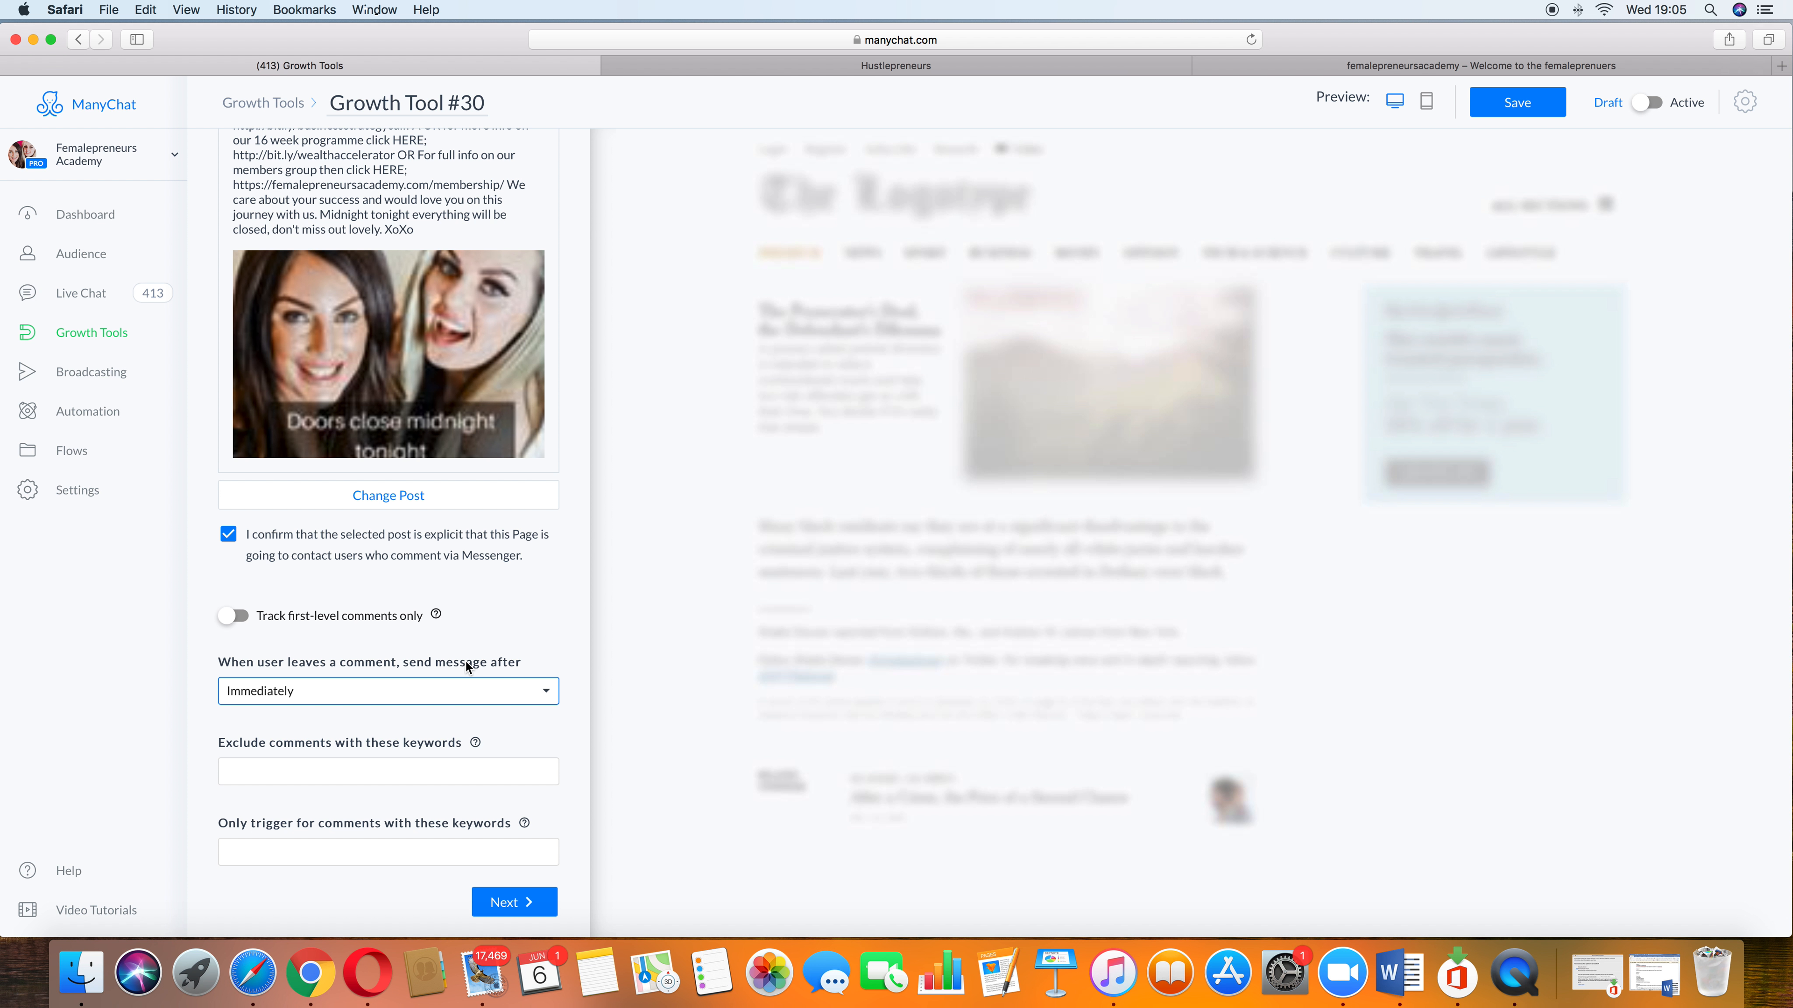
# Step: Set the trigger keywords to 'yes please, YES PLEASE, Yes please, Yes Please, YES, Yes, yes, please, Please PLEASE' and continue to the auto-response
pyautogui.click(363, 771)
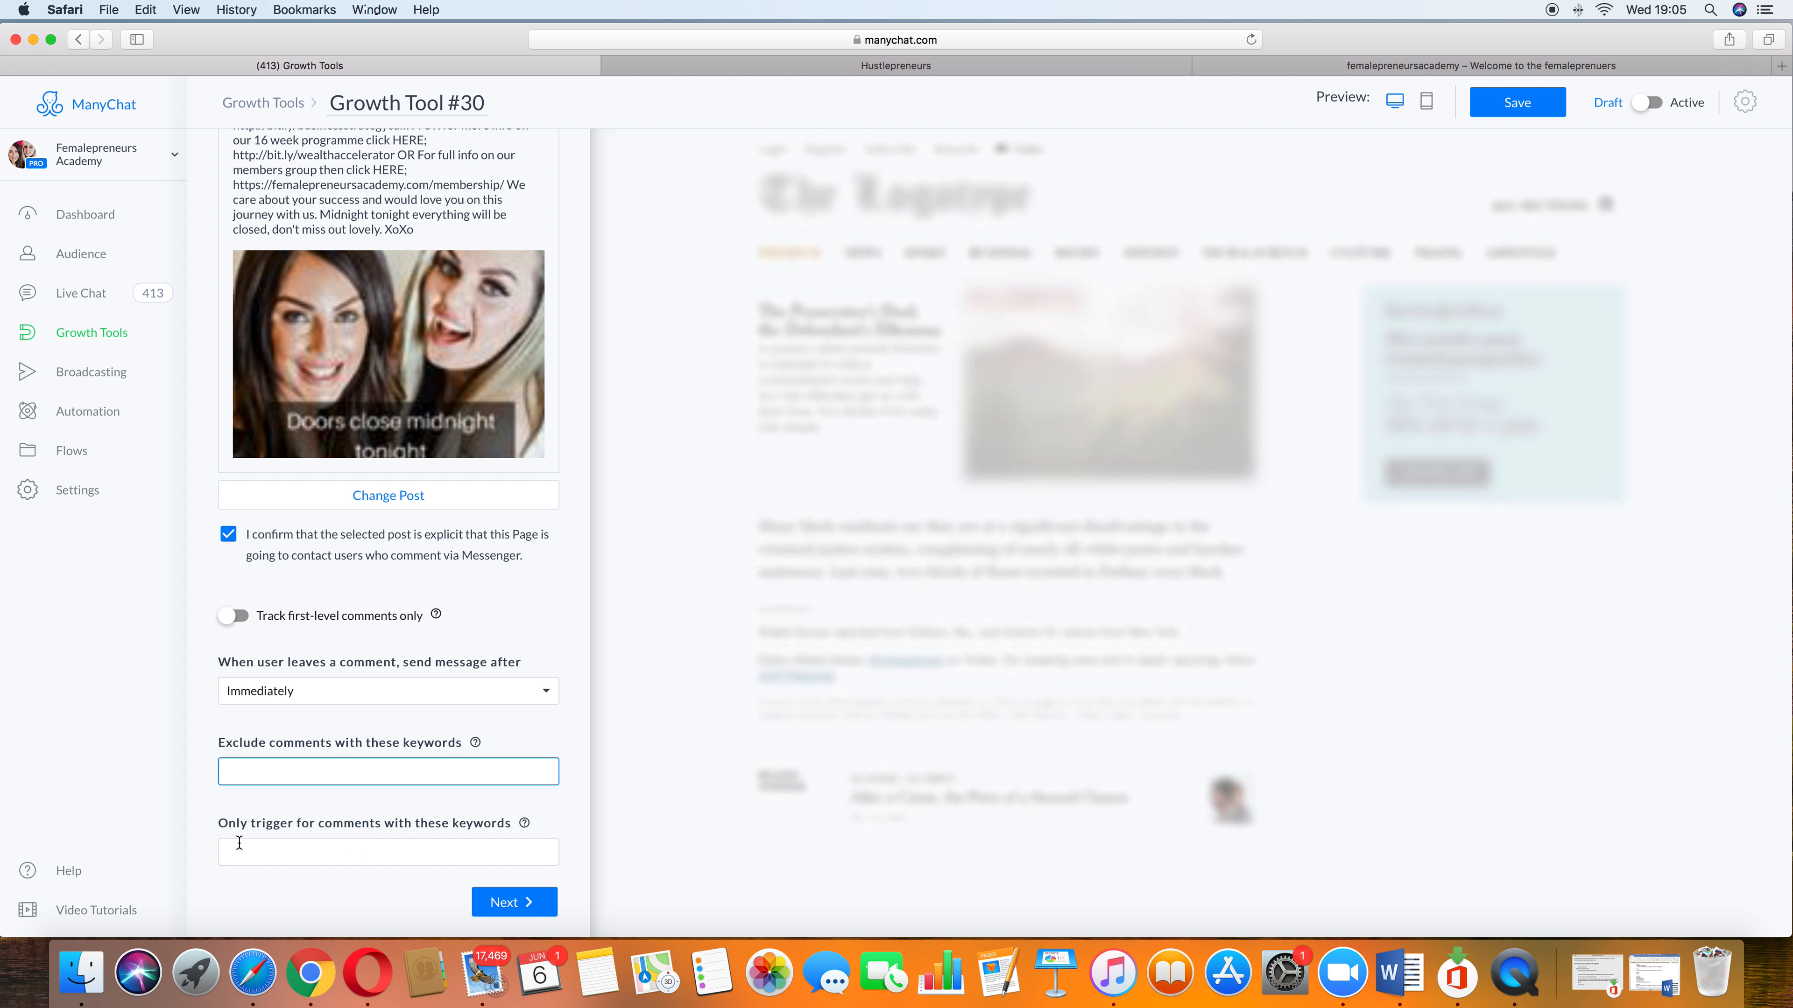
pyautogui.click(272, 850)
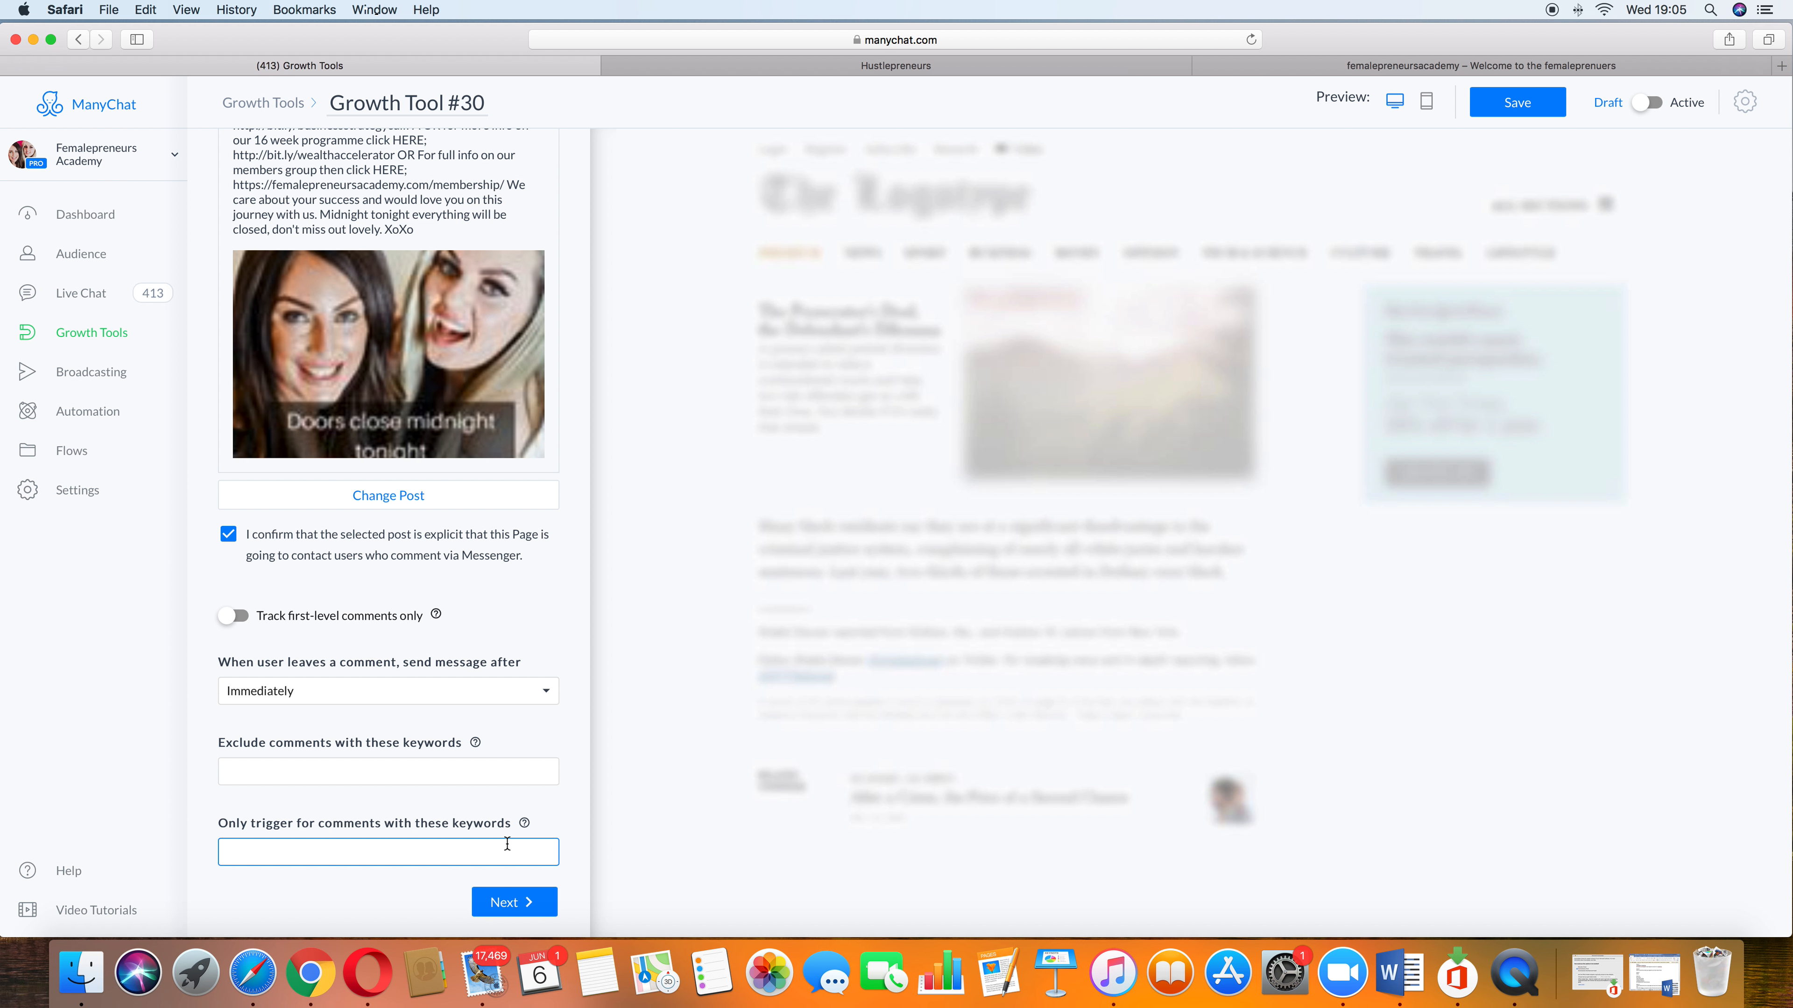
pyautogui.write('yes please')
pyautogui.write(', YES PLEASE')
pyautogui.press('BackSpace')
pyautogui.write(',')
pyautogui.write('Yes please, Yes')
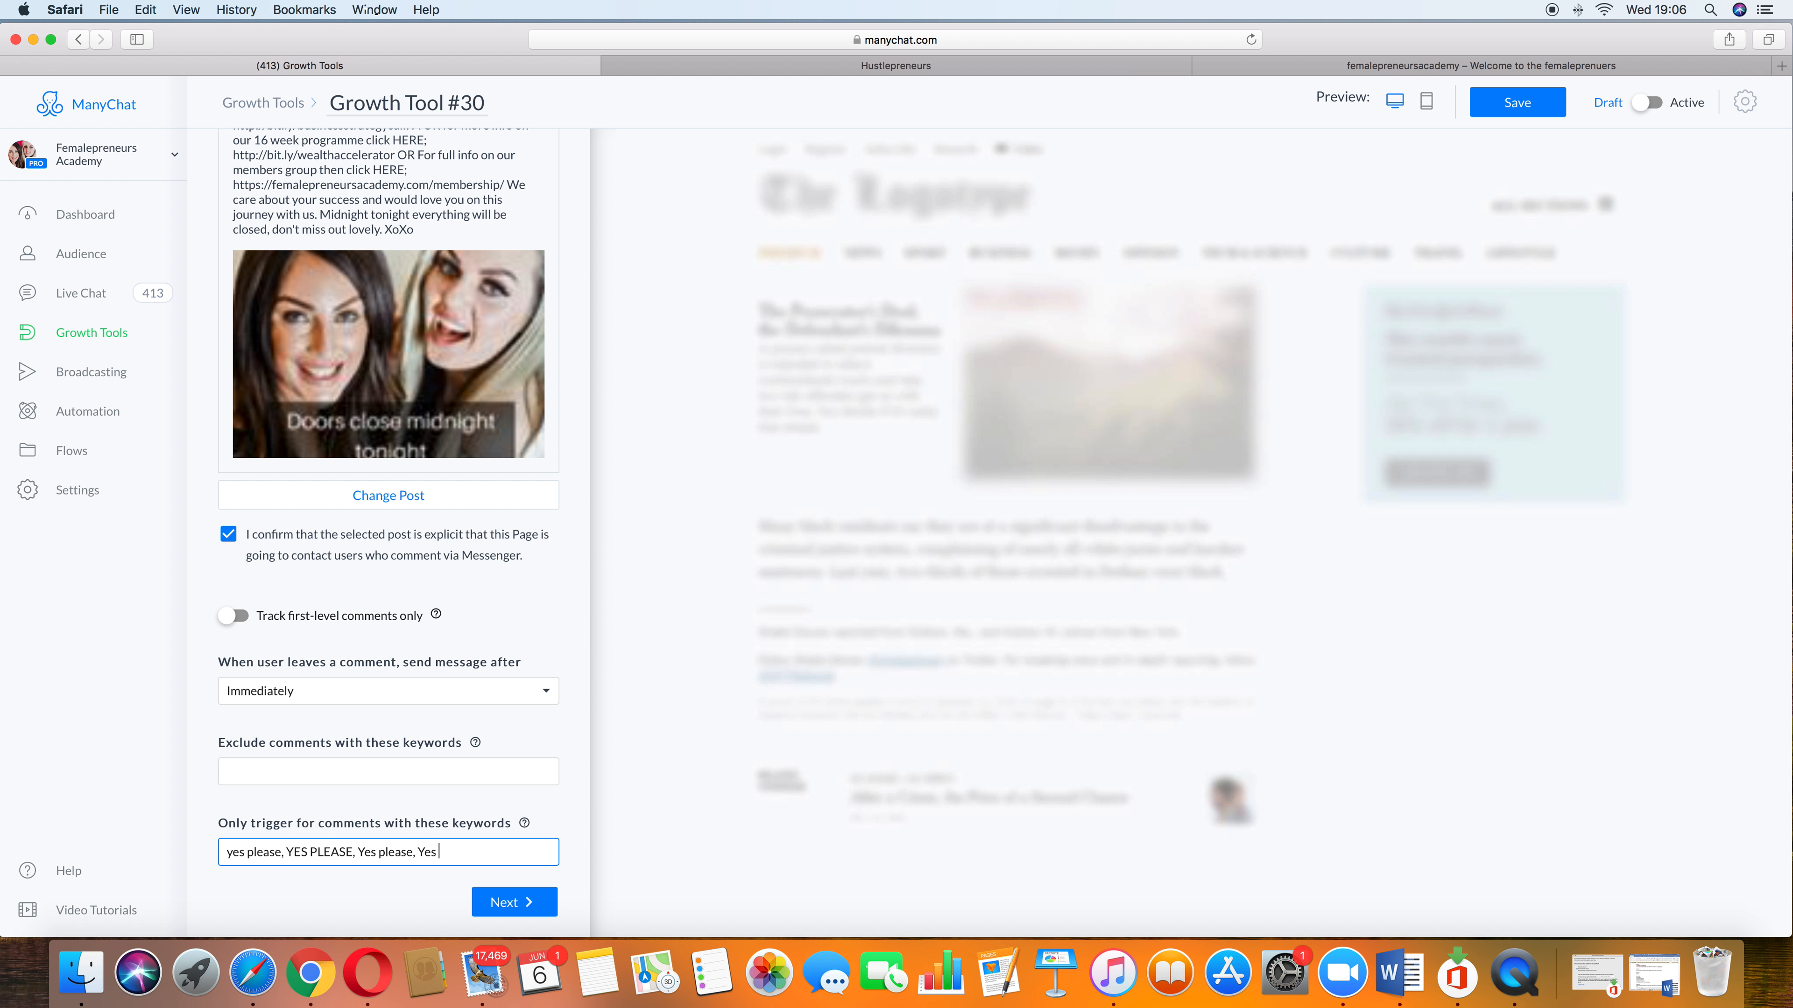
pyautogui.write(' Please, YES, Yes, yes, please')
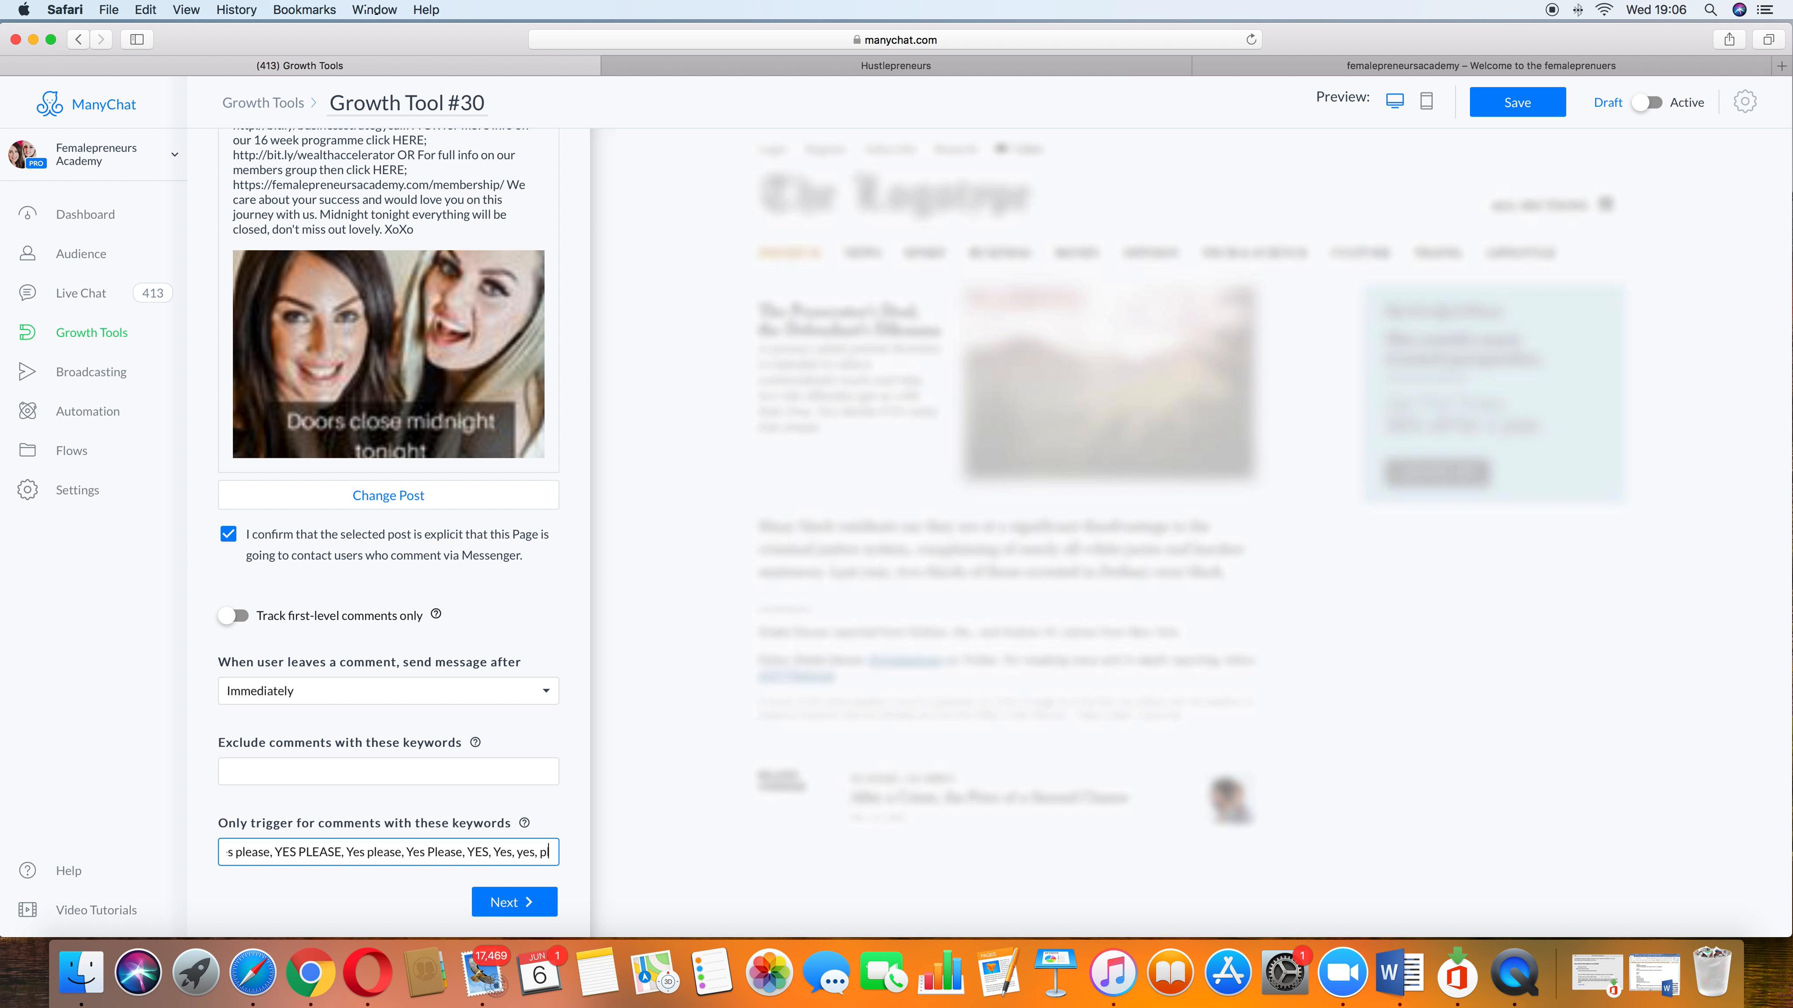
pyautogui.write(',')
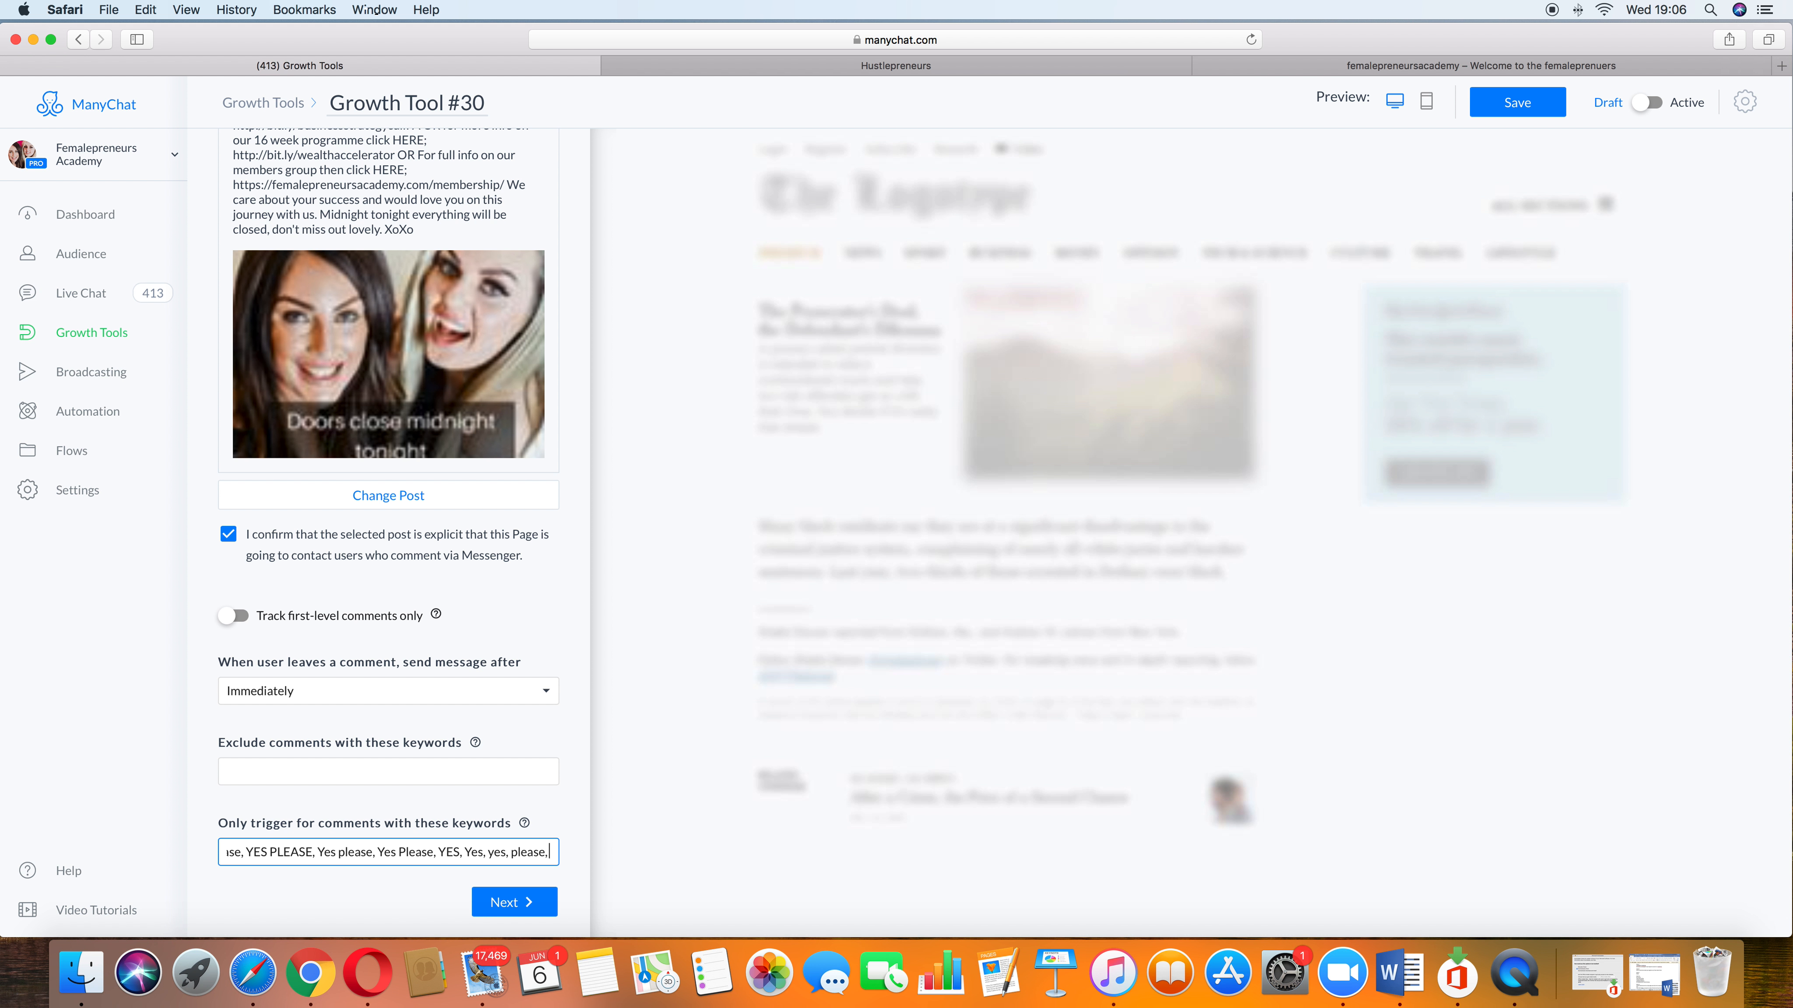
pyautogui.write(' Please')
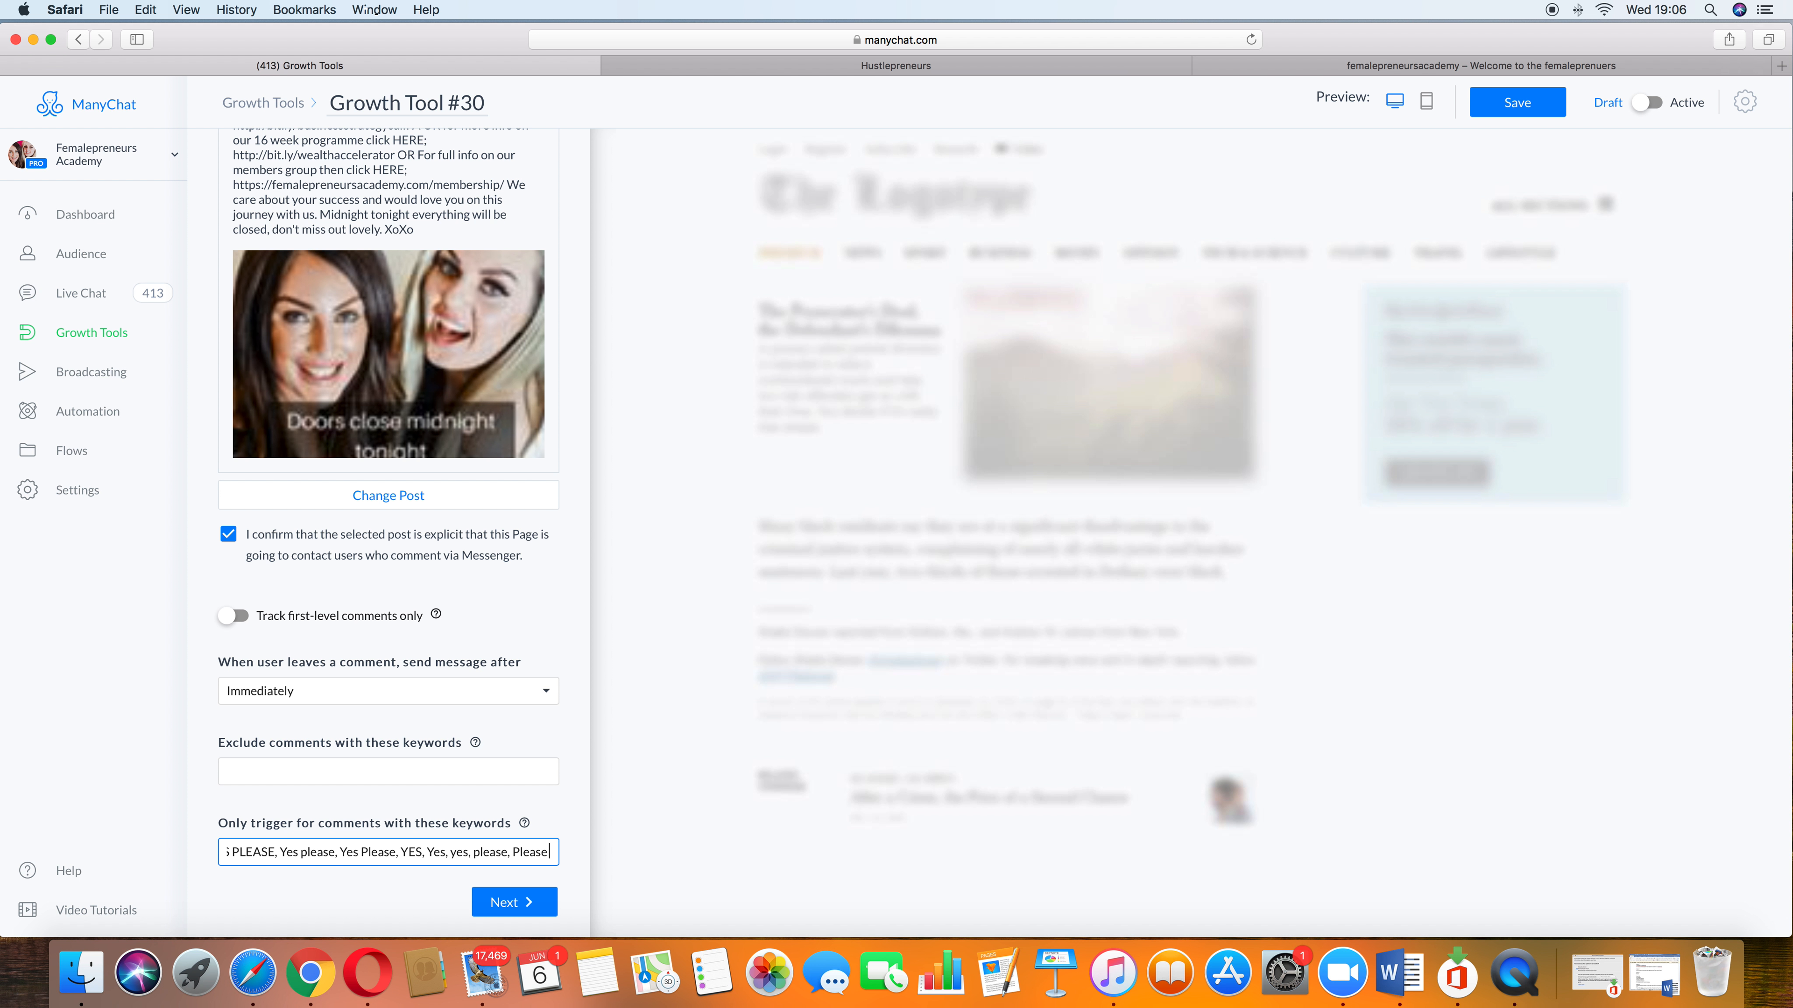
pyautogui.write(' PLEASE')
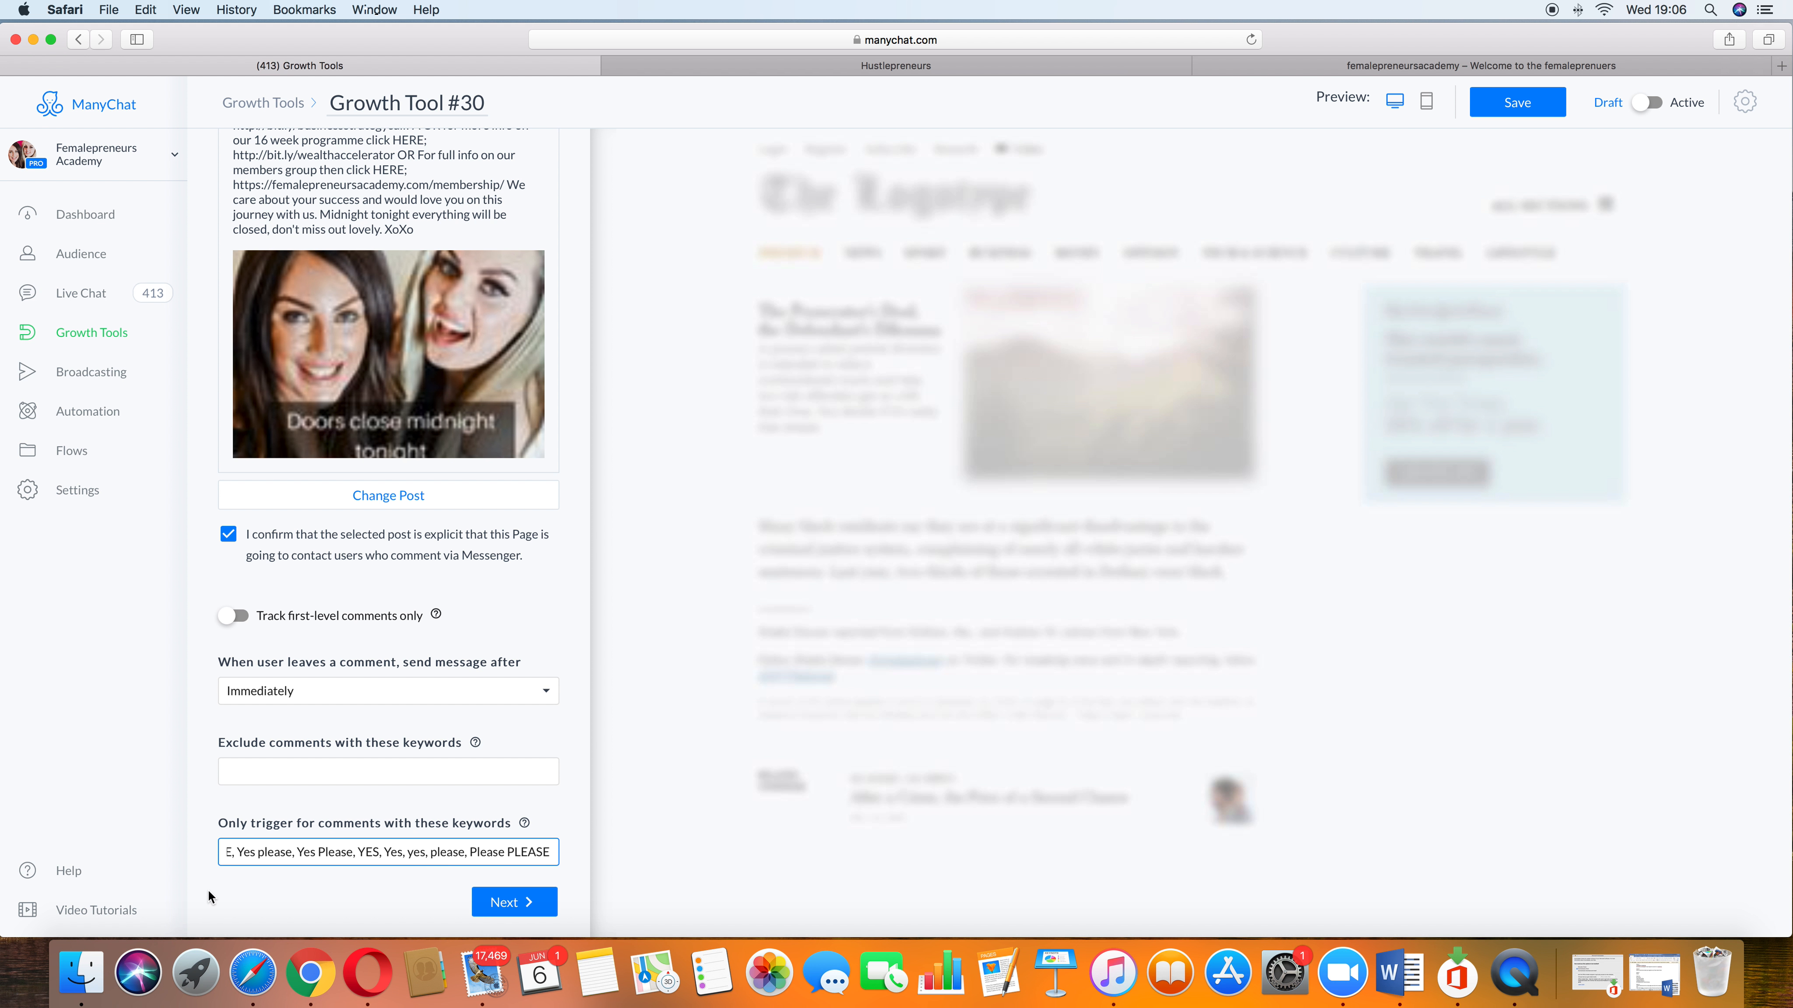
pyautogui.scroll(1, 208, 891)
pyautogui.click(531, 927)
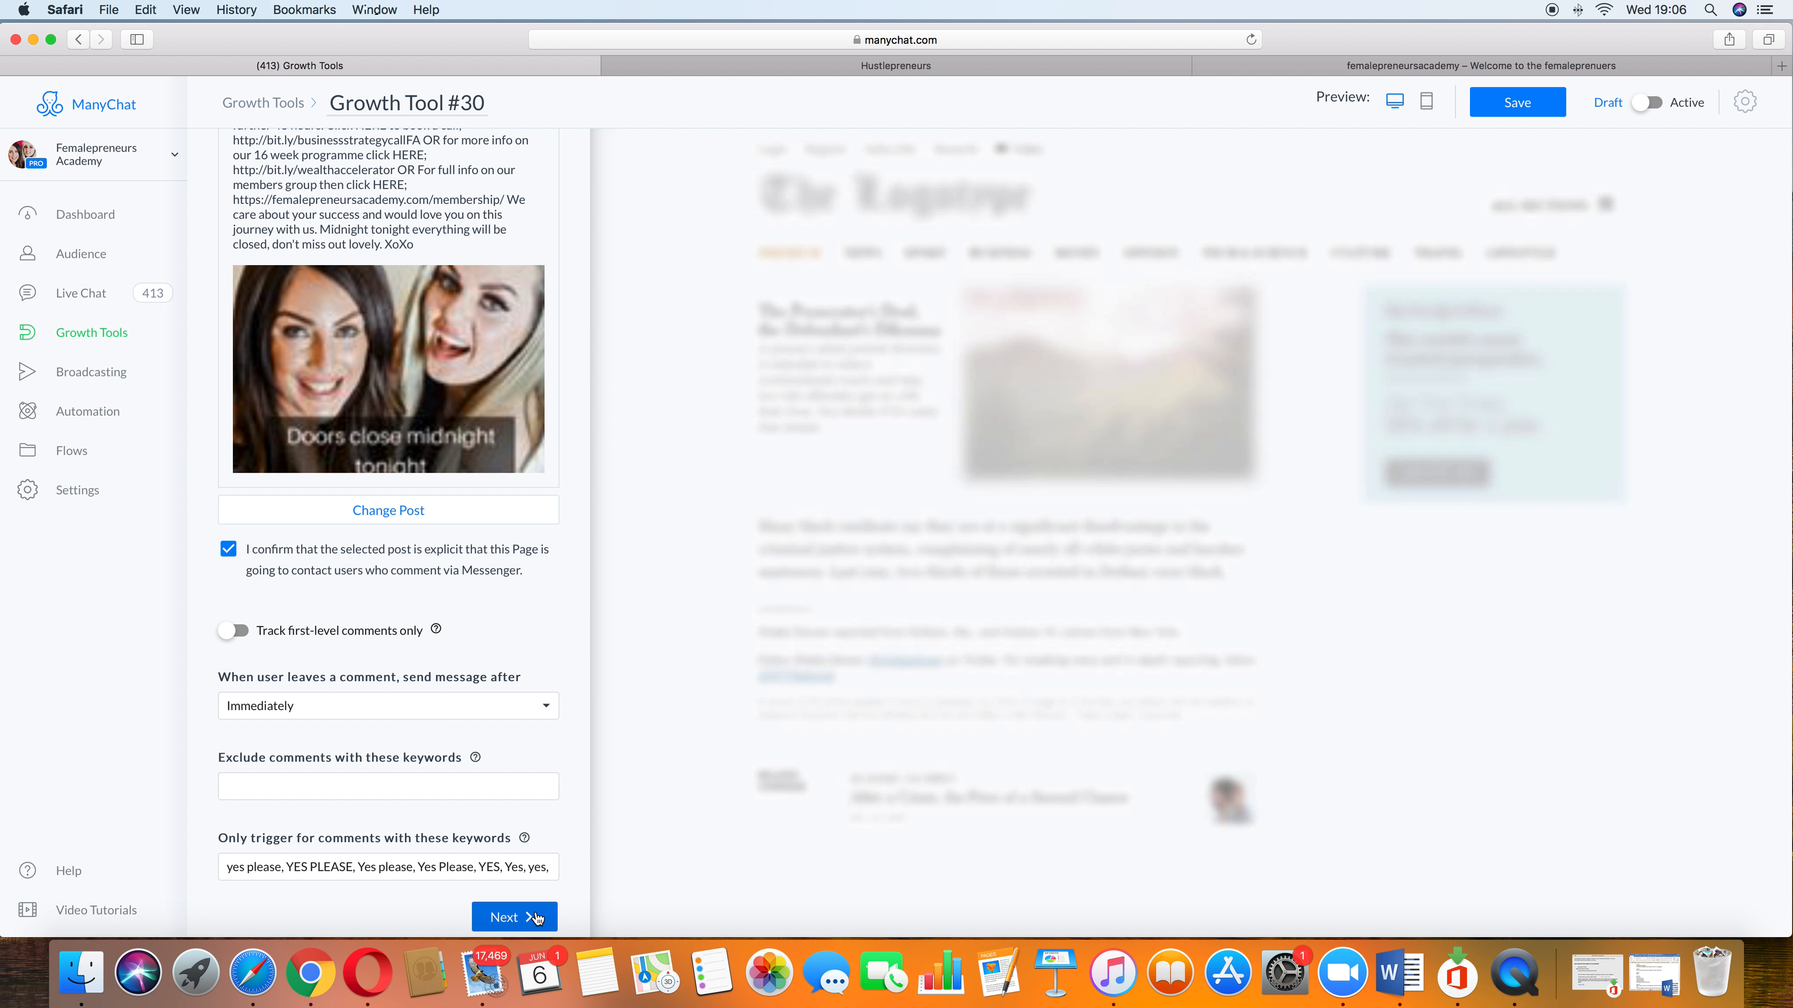
pyautogui.click(539, 918)
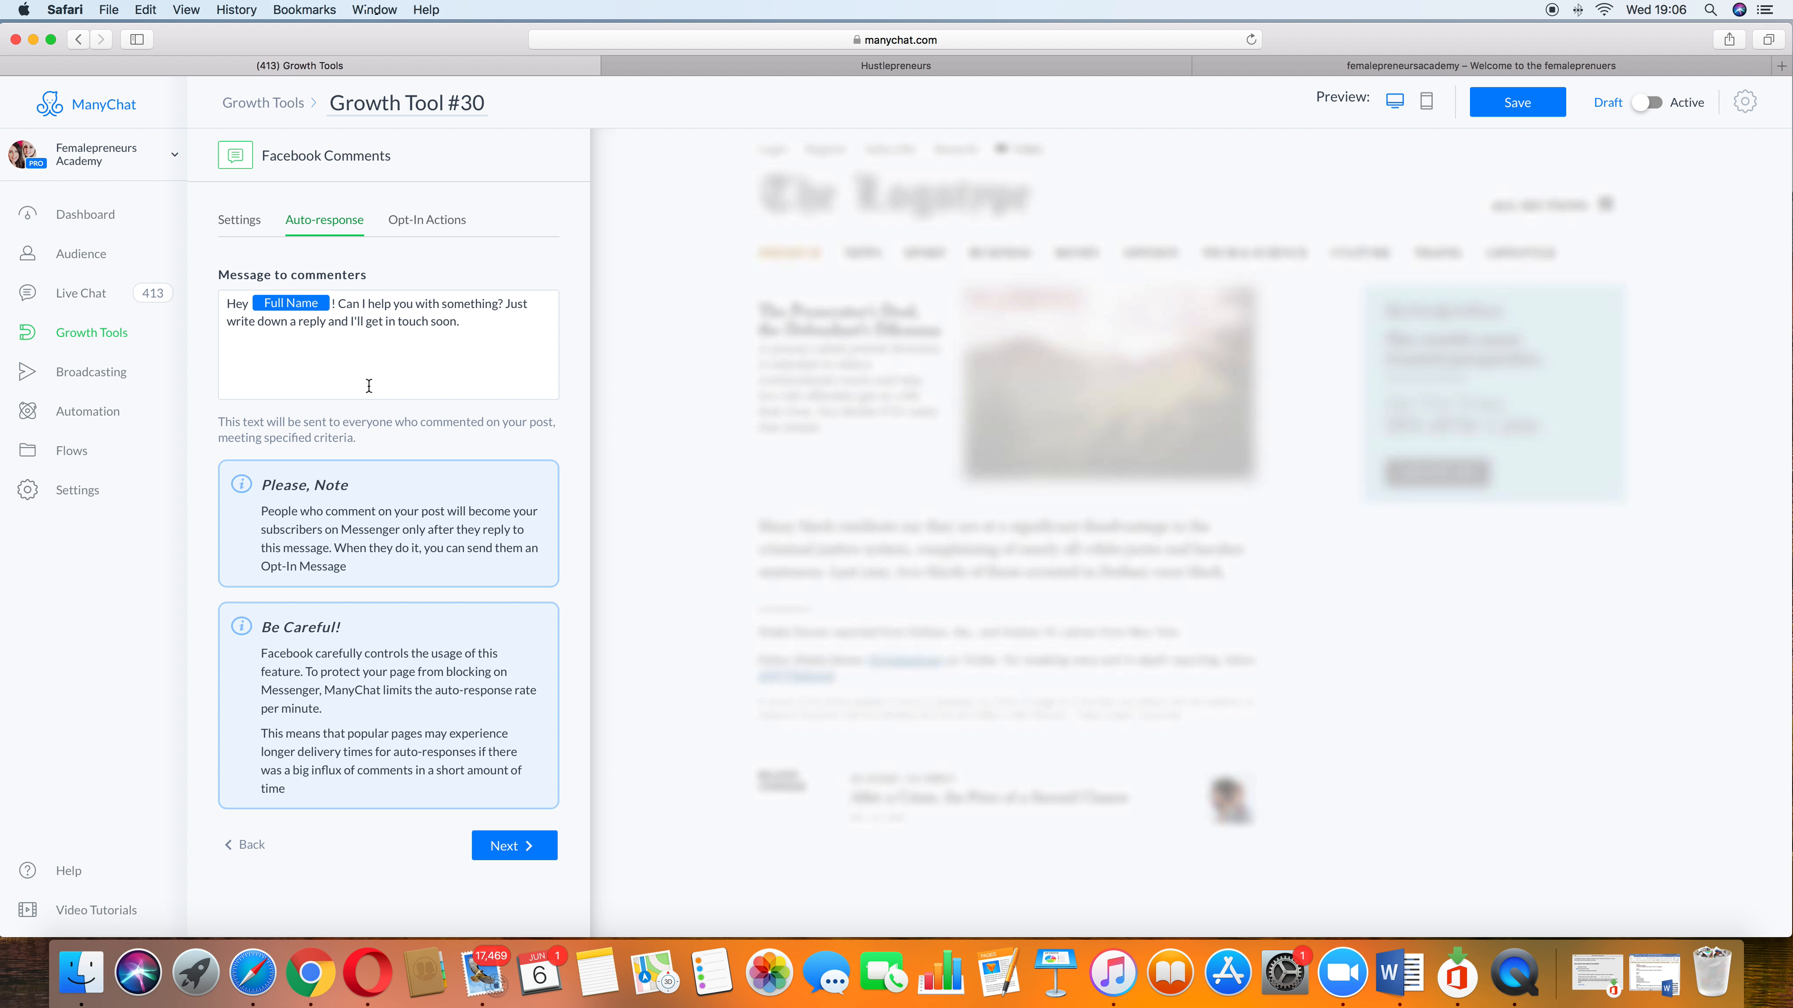
# Step: Replace the message to commenters with 'Cannot wait to share my 5 secrets with you, just be sure to type yes and I will send it direct to you.'
pyautogui.moveTo(340, 305); pyautogui.dragTo(466, 339)
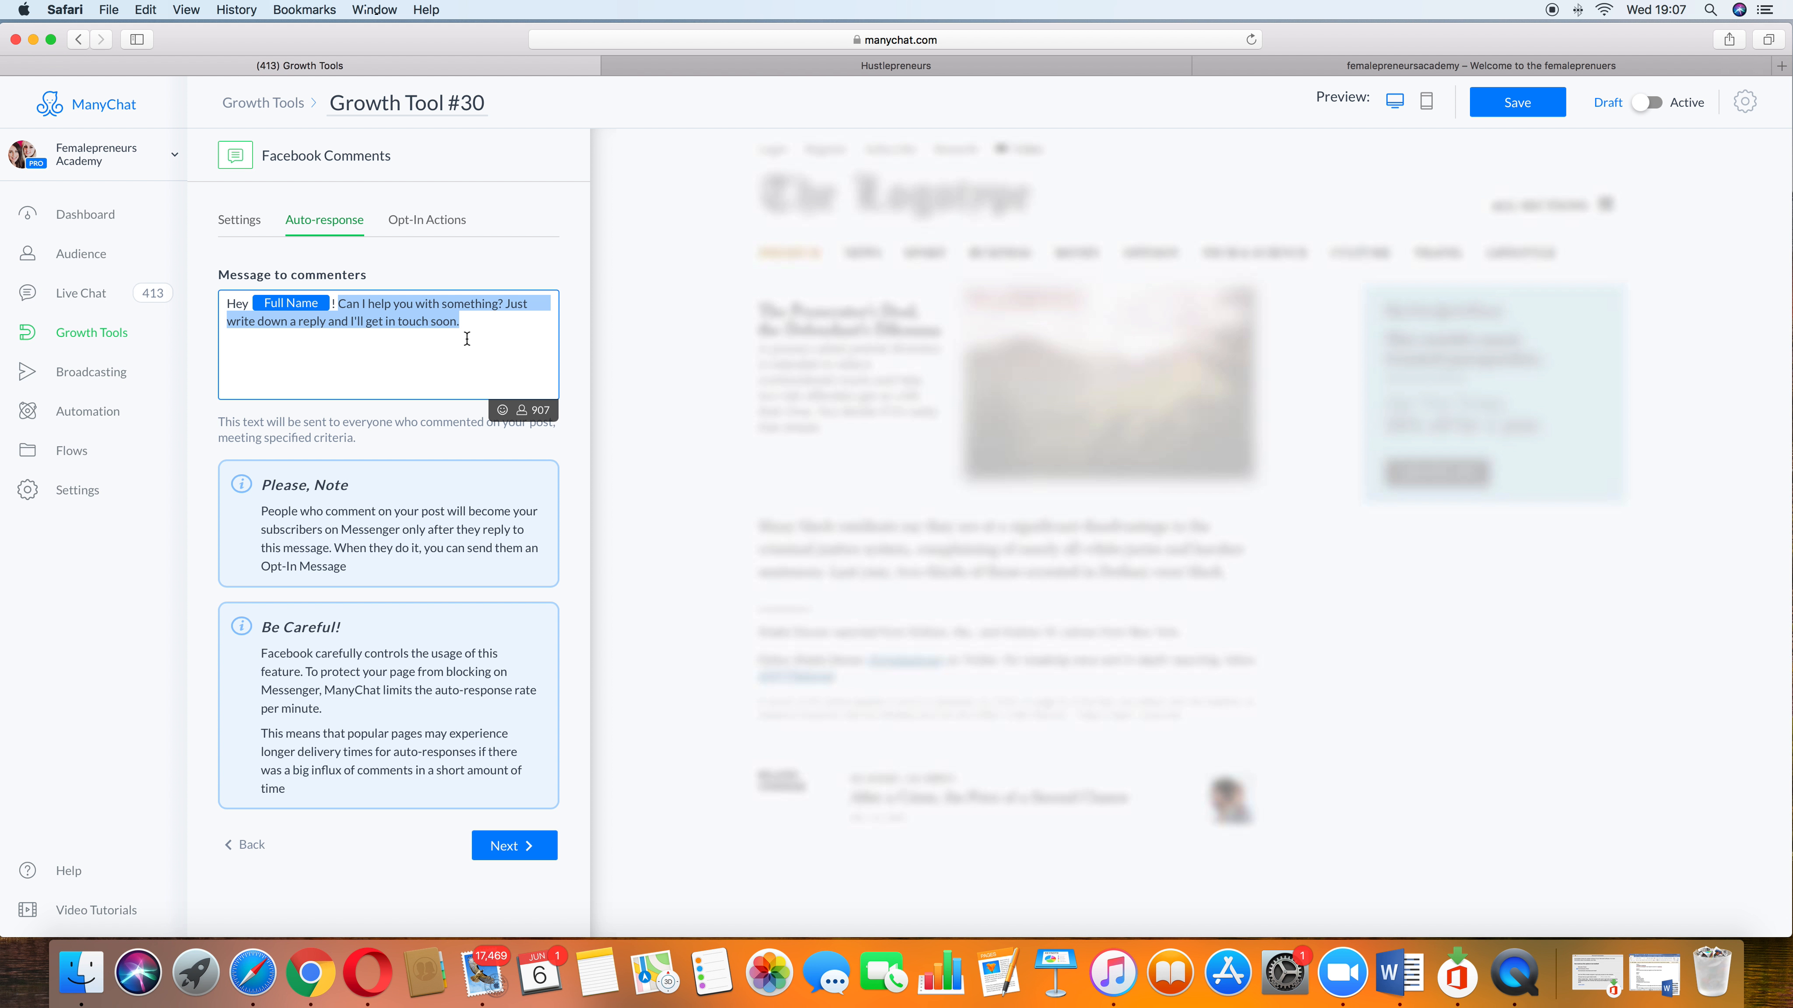
pyautogui.press('BackSpace')
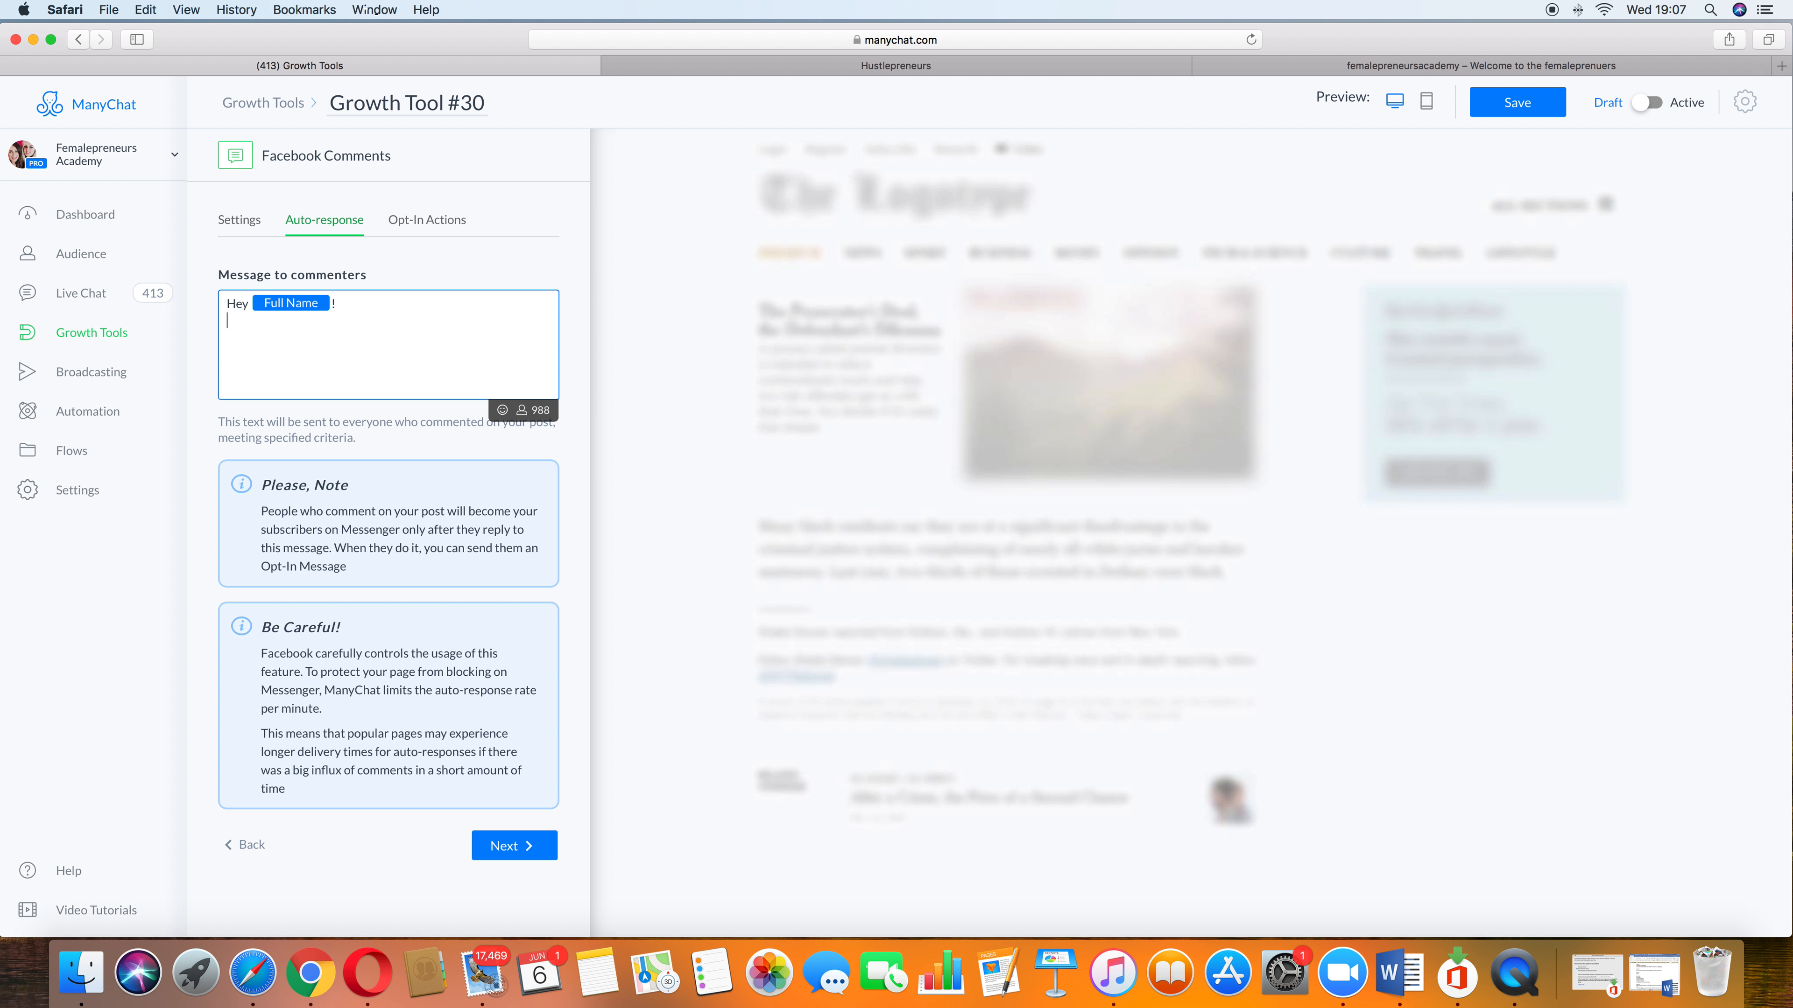
pyautogui.write('Cannot wait to share my 5 secrets with you')
pyautogui.press('BackSpace')
pyautogui.write(', just be')
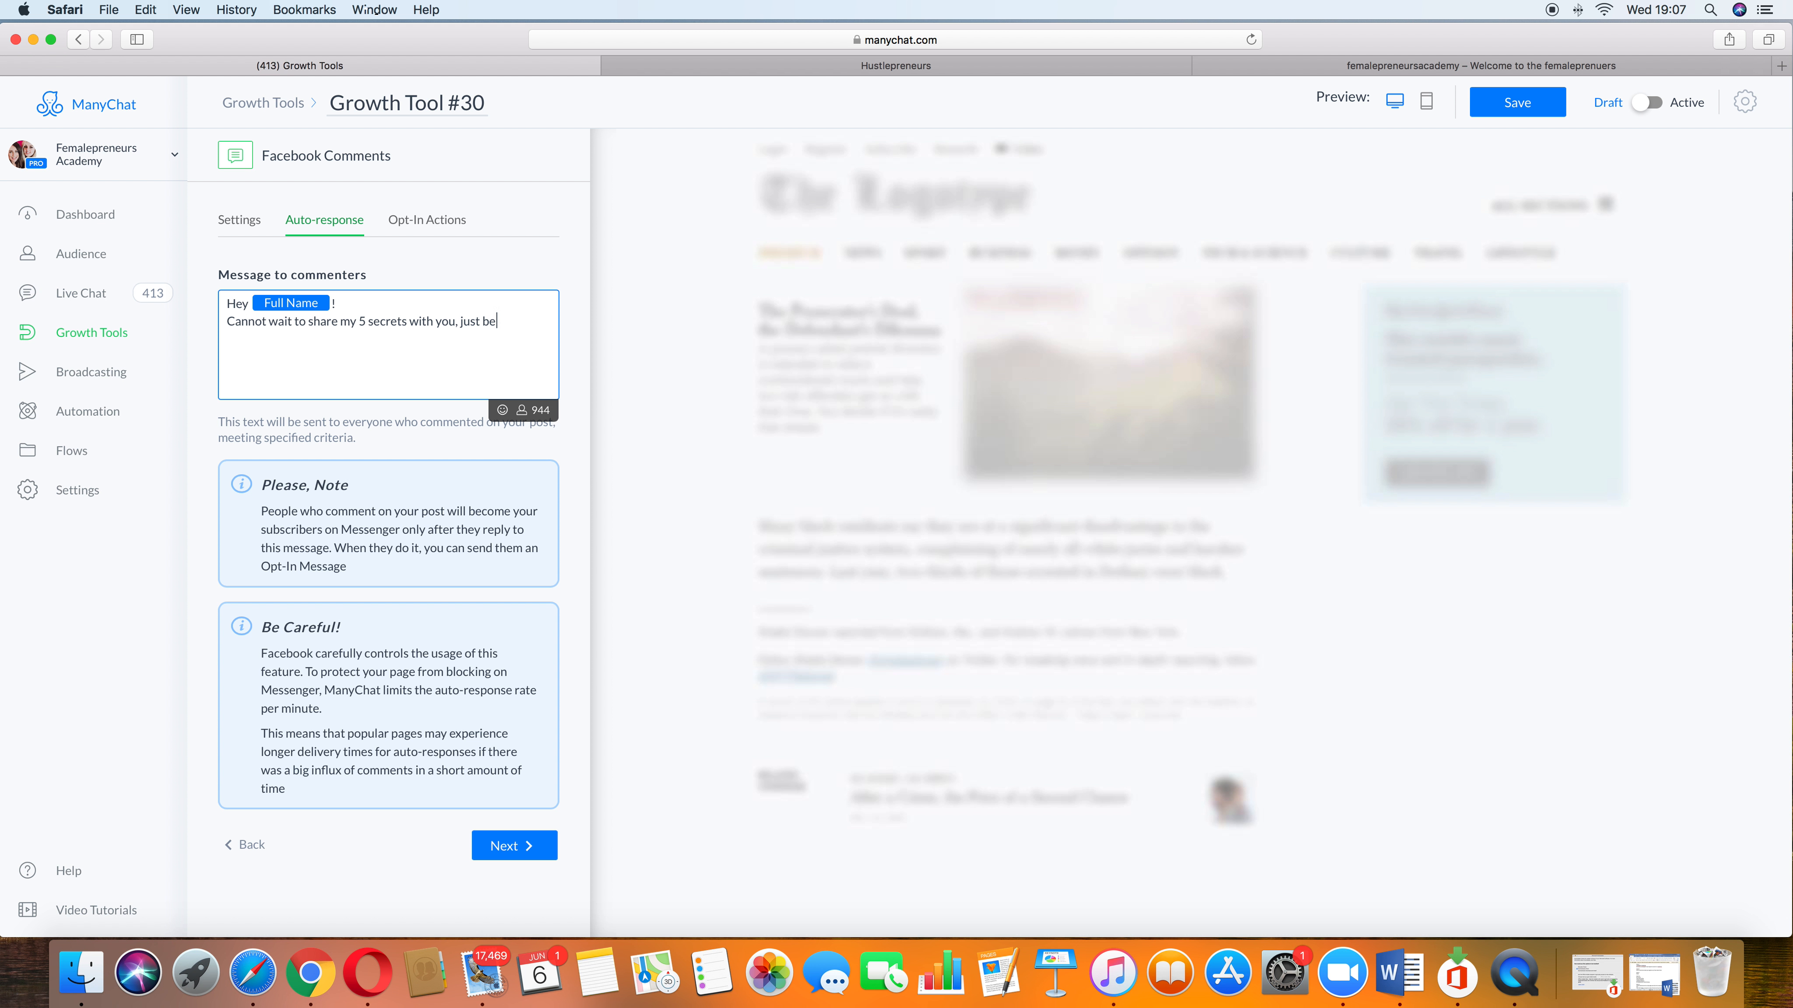
pyautogui.write(' sure to type yes and I will send it direct to you.')
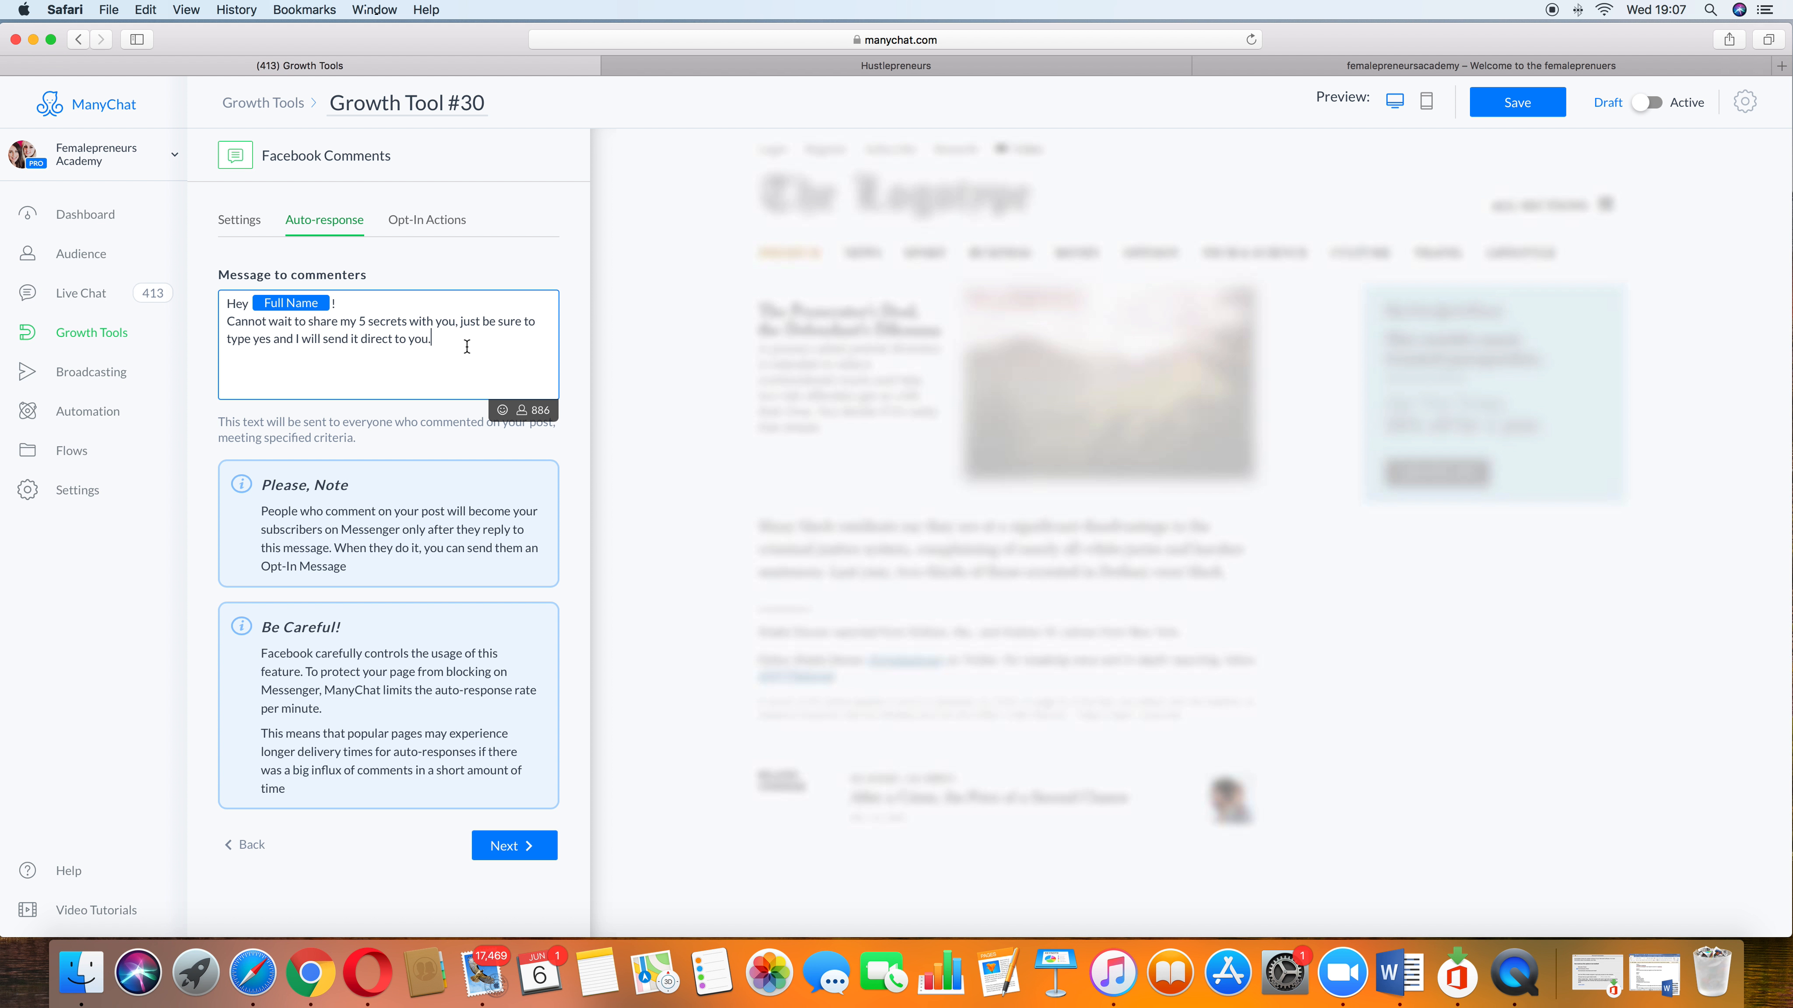
# Step: Continue to opt-in actions and choose to send the opt-in message to everyone who replies
pyautogui.moveTo(443, 344); pyautogui.dragTo(221, 324)
pyautogui.click(297, 357)
pyautogui.click(507, 841)
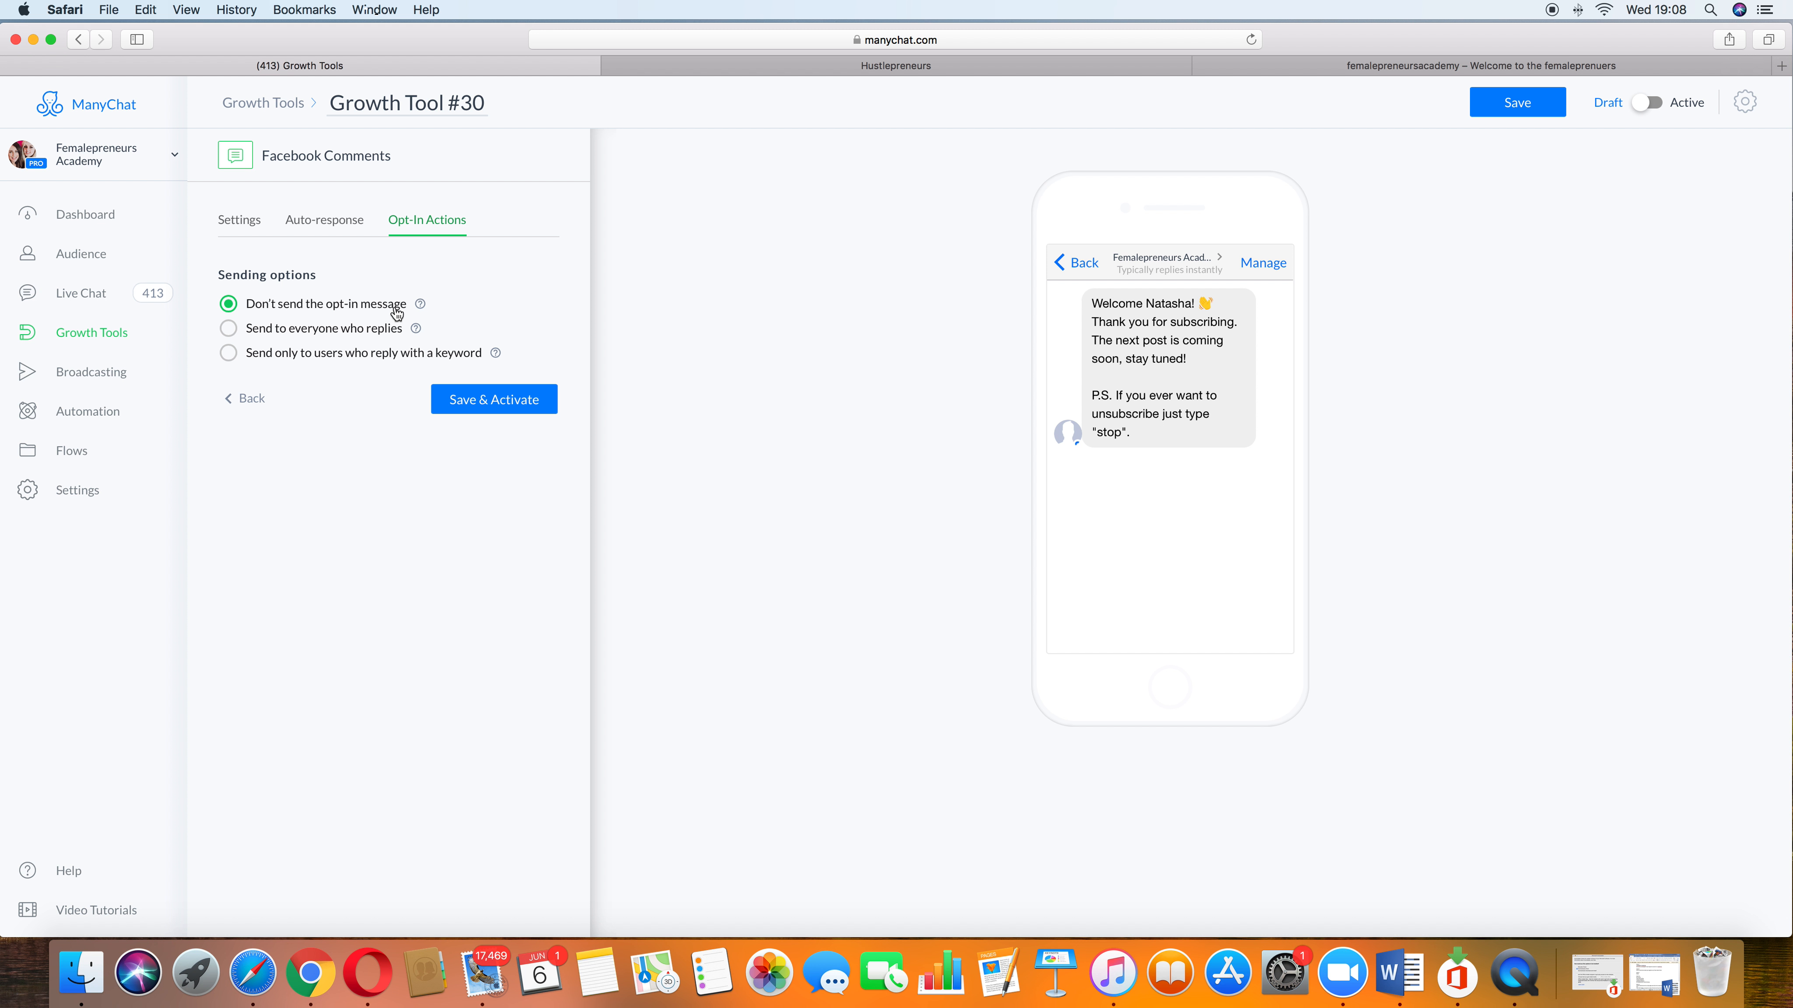
pyautogui.click(228, 329)
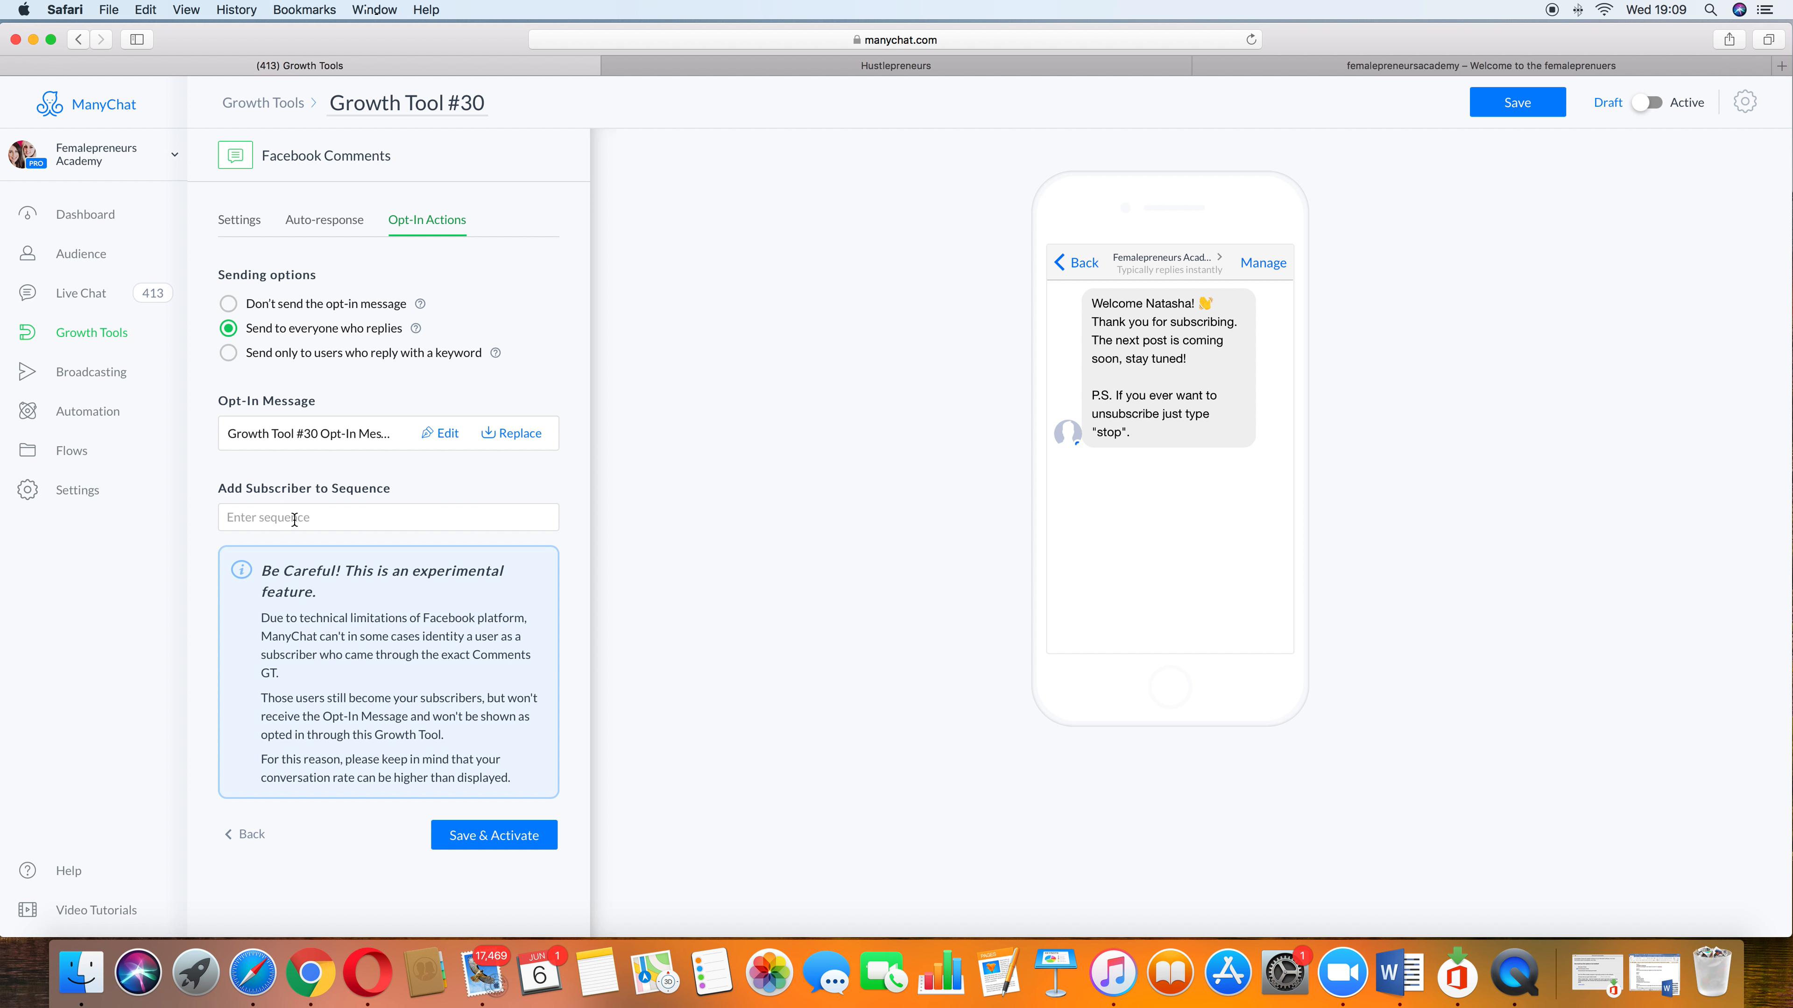
# Step: Open the opt-in message for editing, discarding unsaved changes, and delete the subscription thanks and next-post lines from the welcome text
pyautogui.click(439, 434)
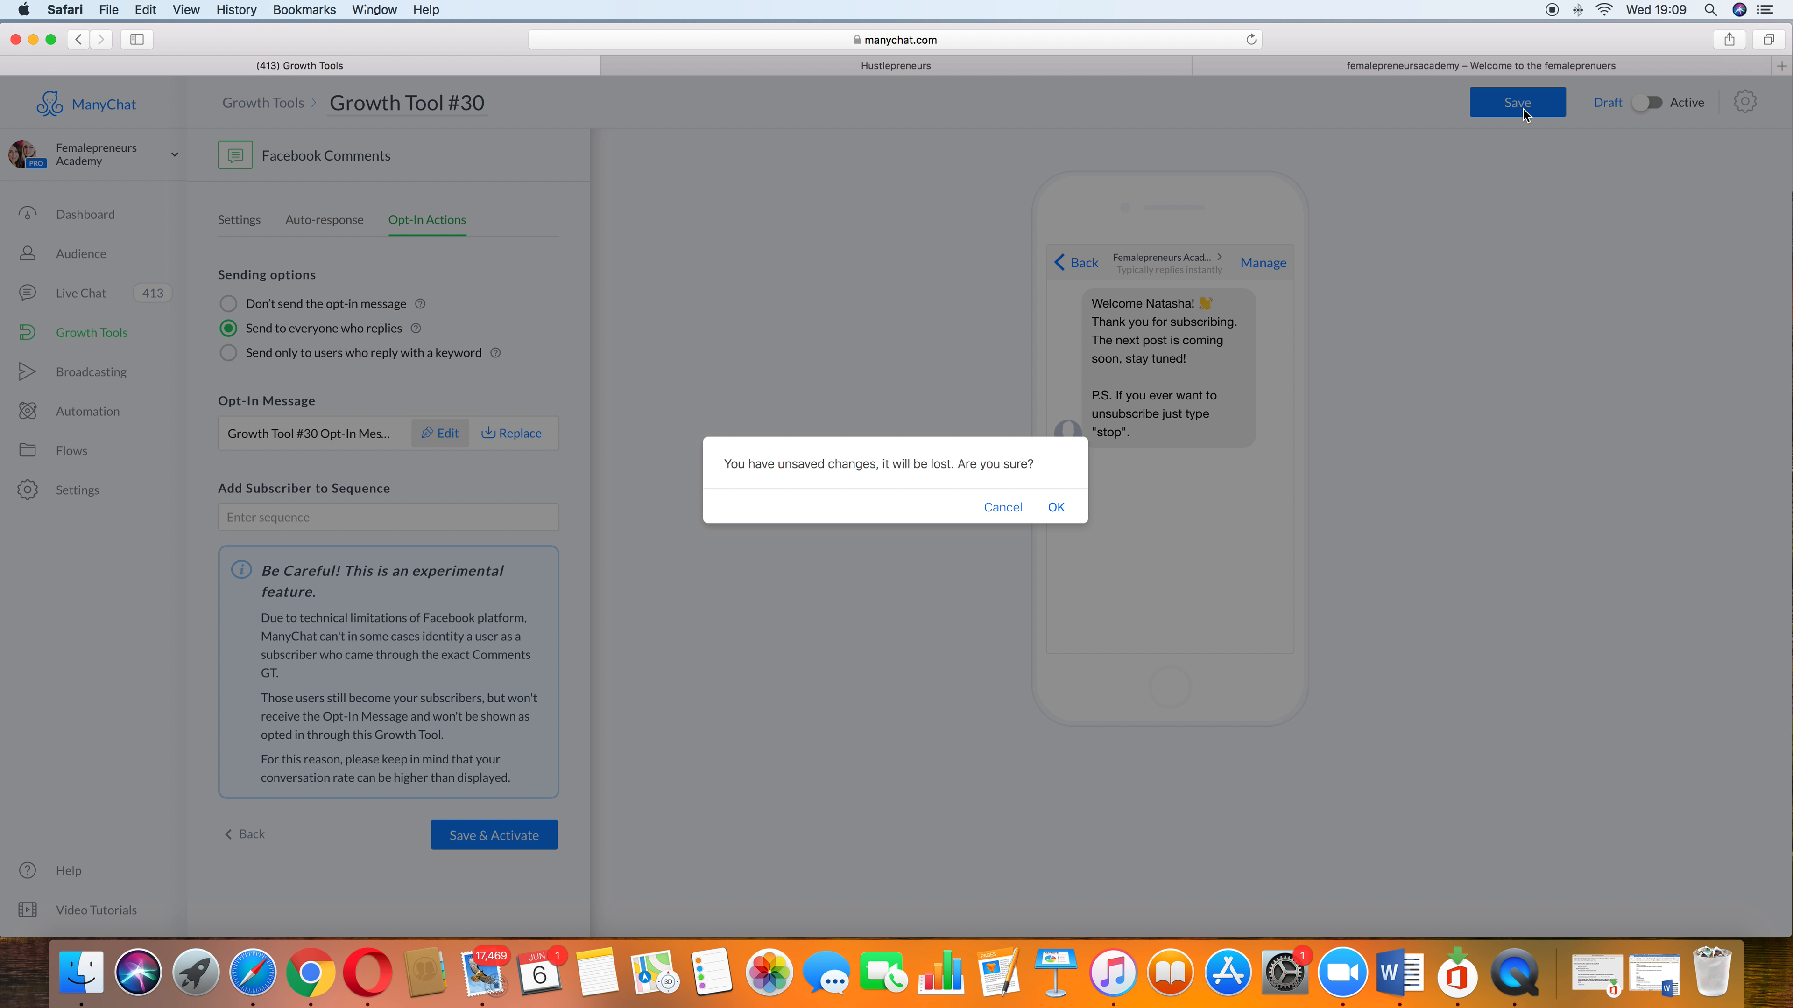
pyautogui.click(1057, 508)
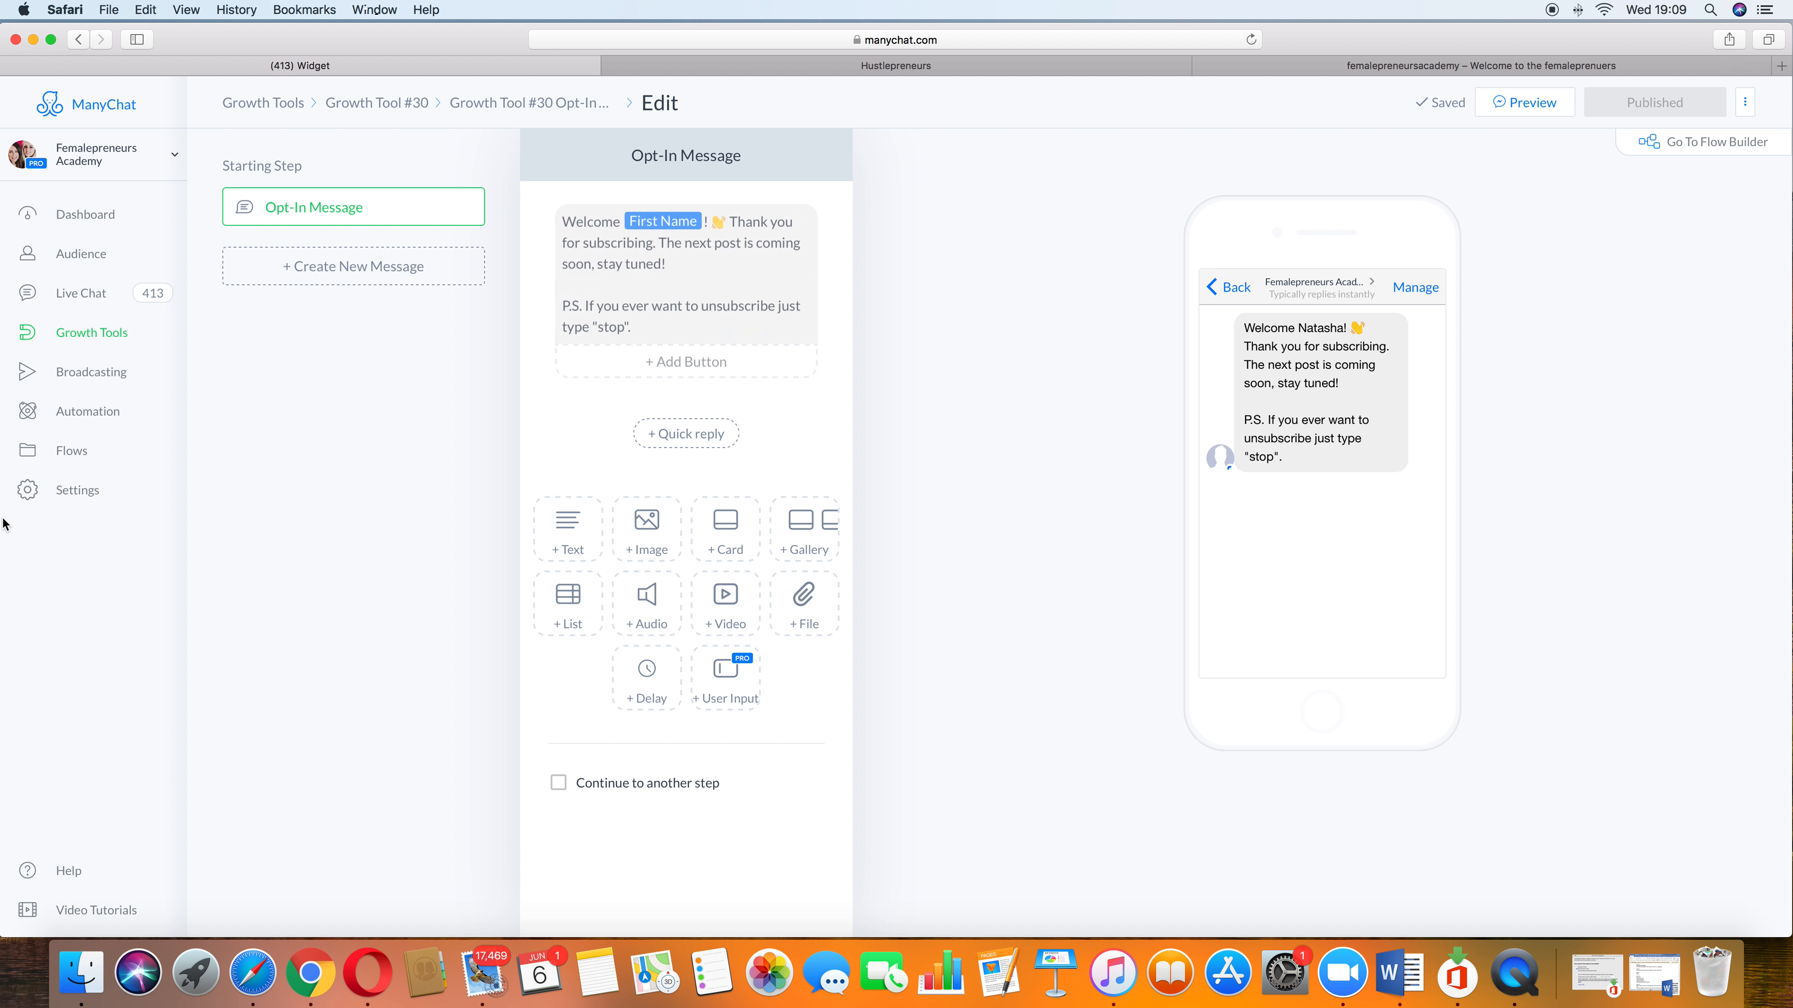
pyautogui.moveTo(742, 248); pyautogui.dragTo(668, 270)
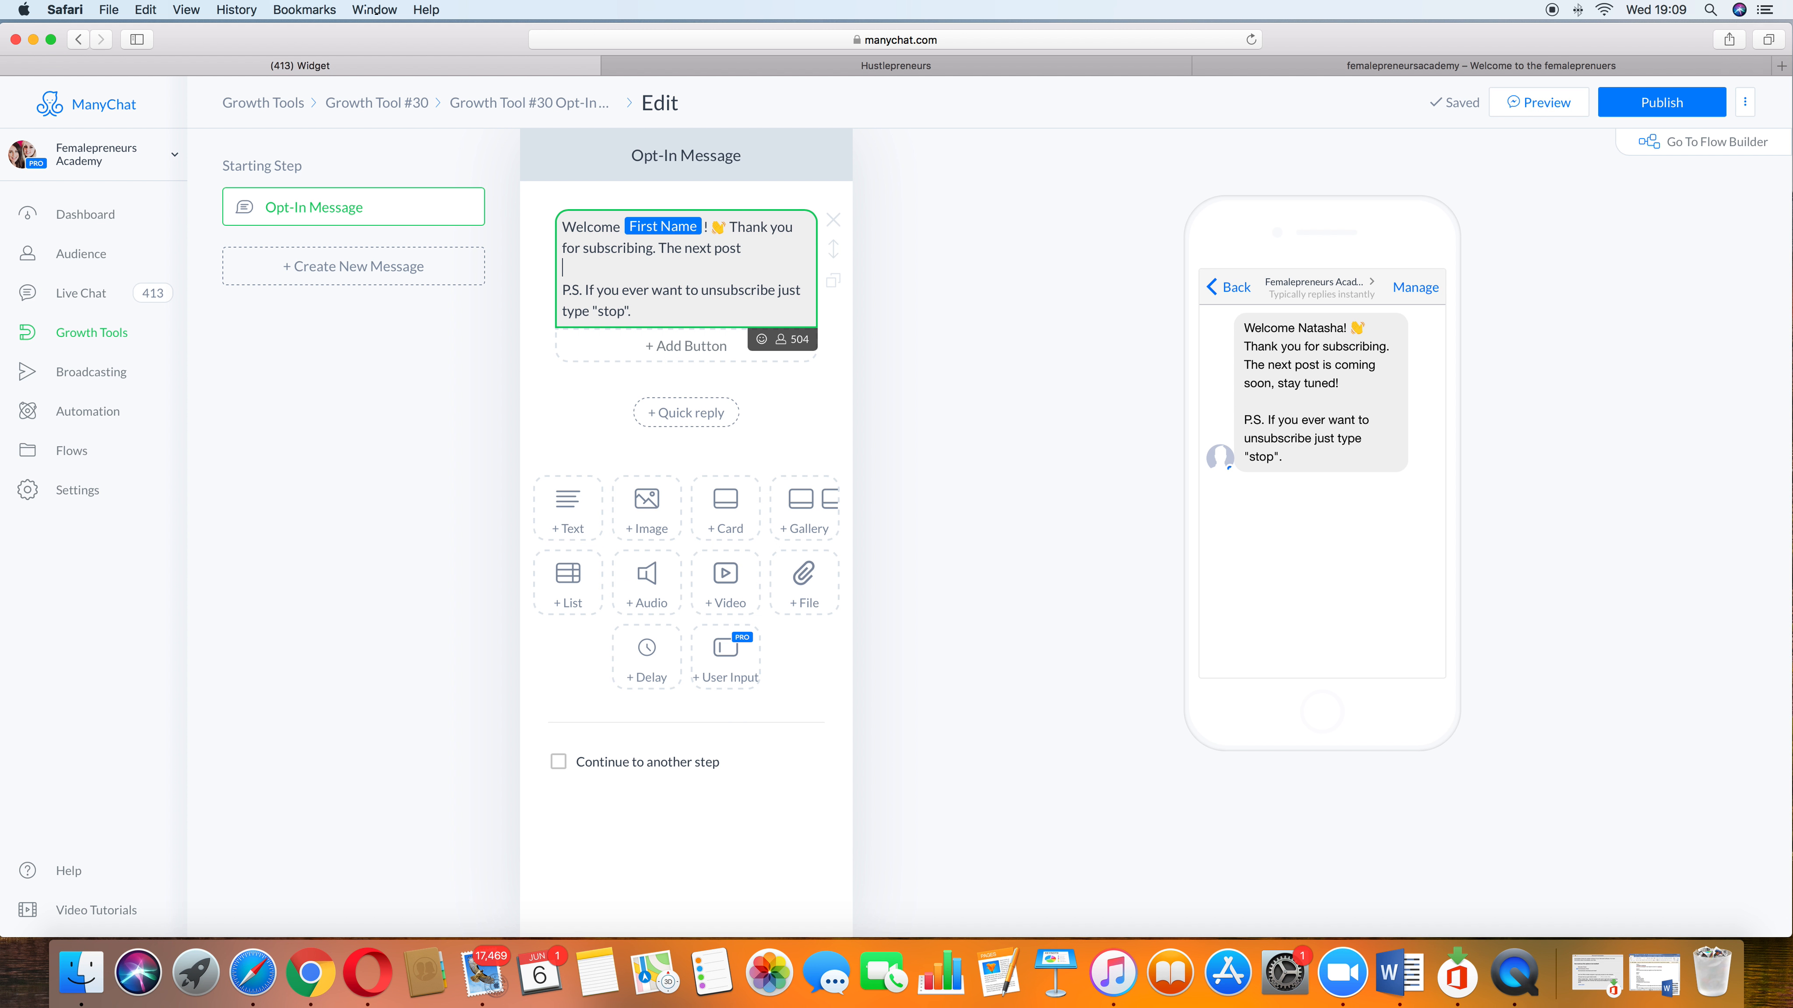
pyautogui.press('BackSpace')
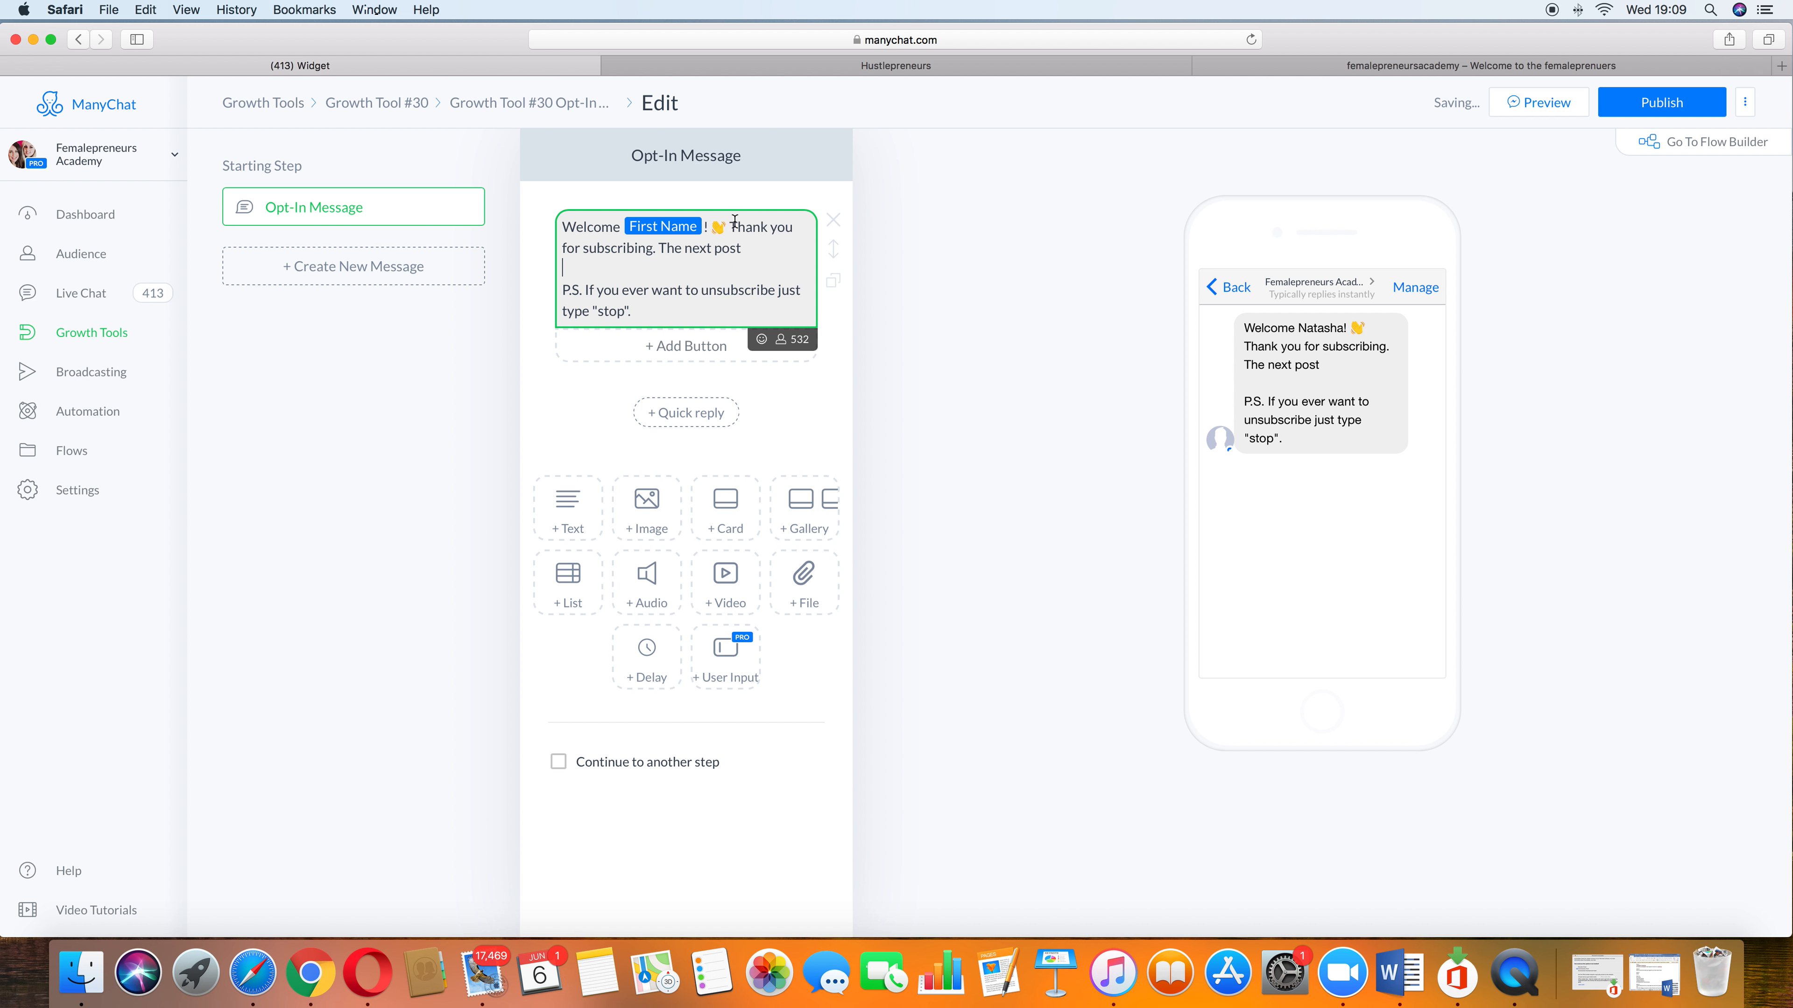
pyautogui.moveTo(731, 227); pyautogui.dragTo(764, 245)
pyautogui.press('BackSpace')
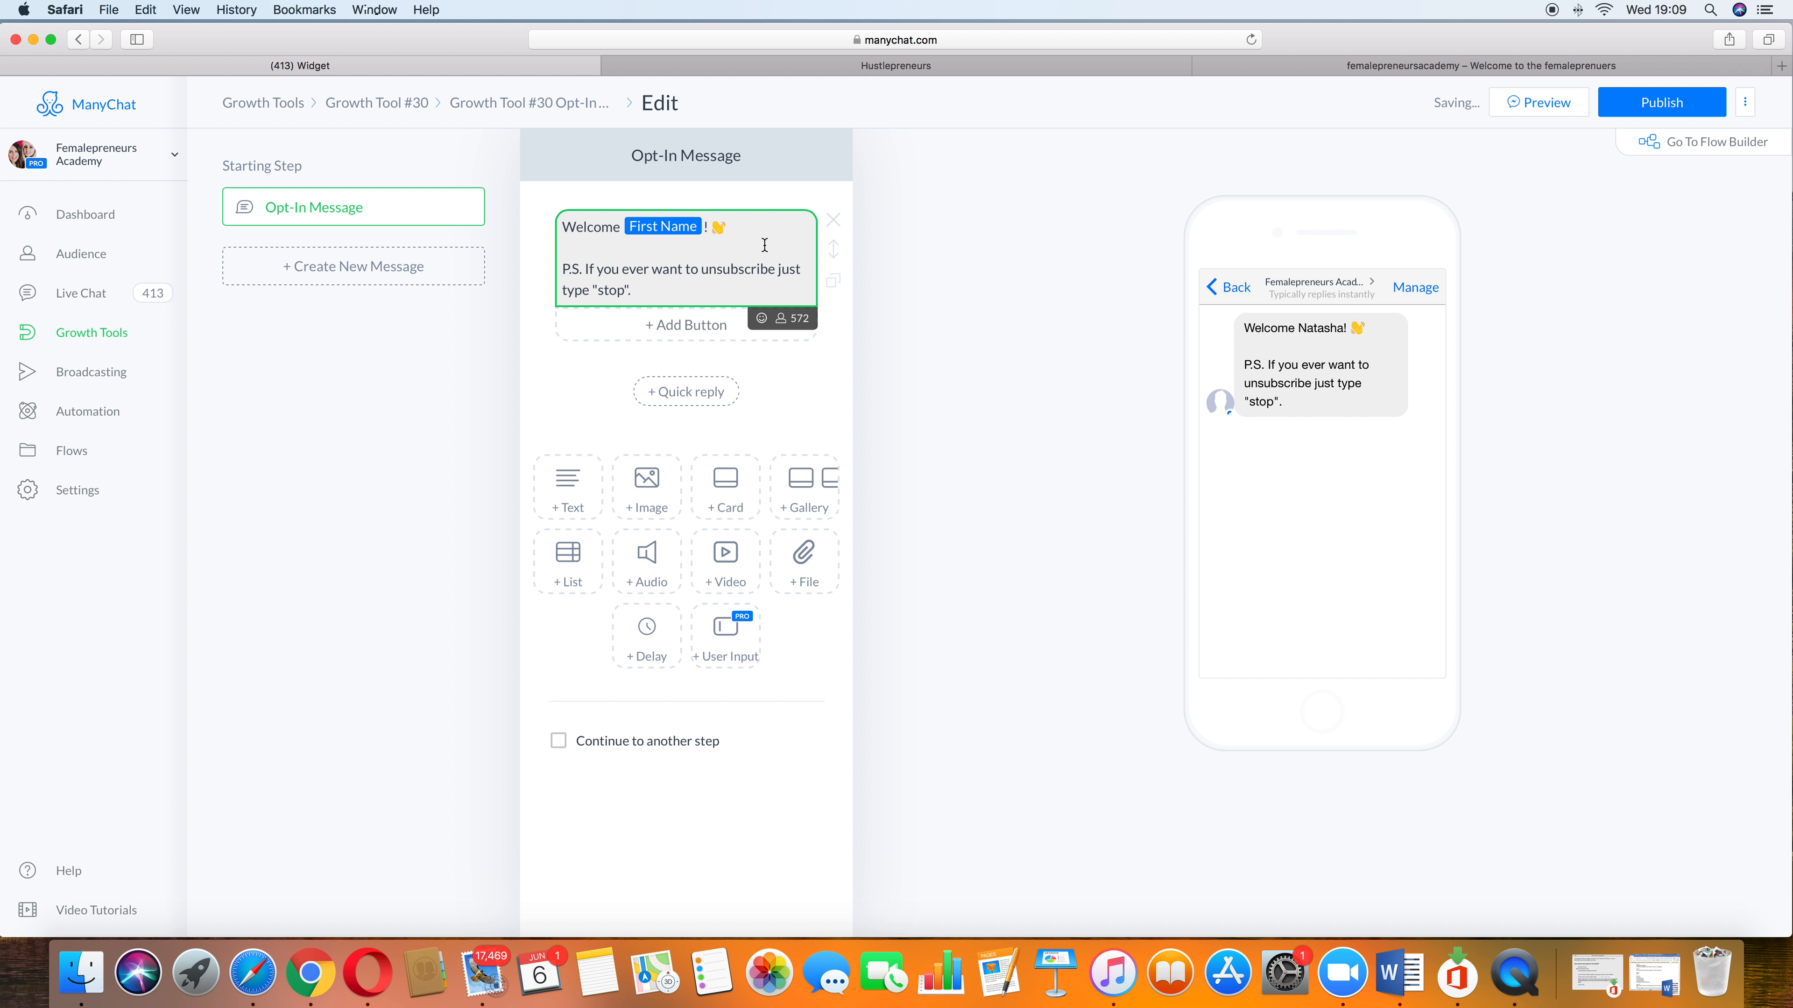
pyautogui.press('Return')
pyautogui.press('Return')
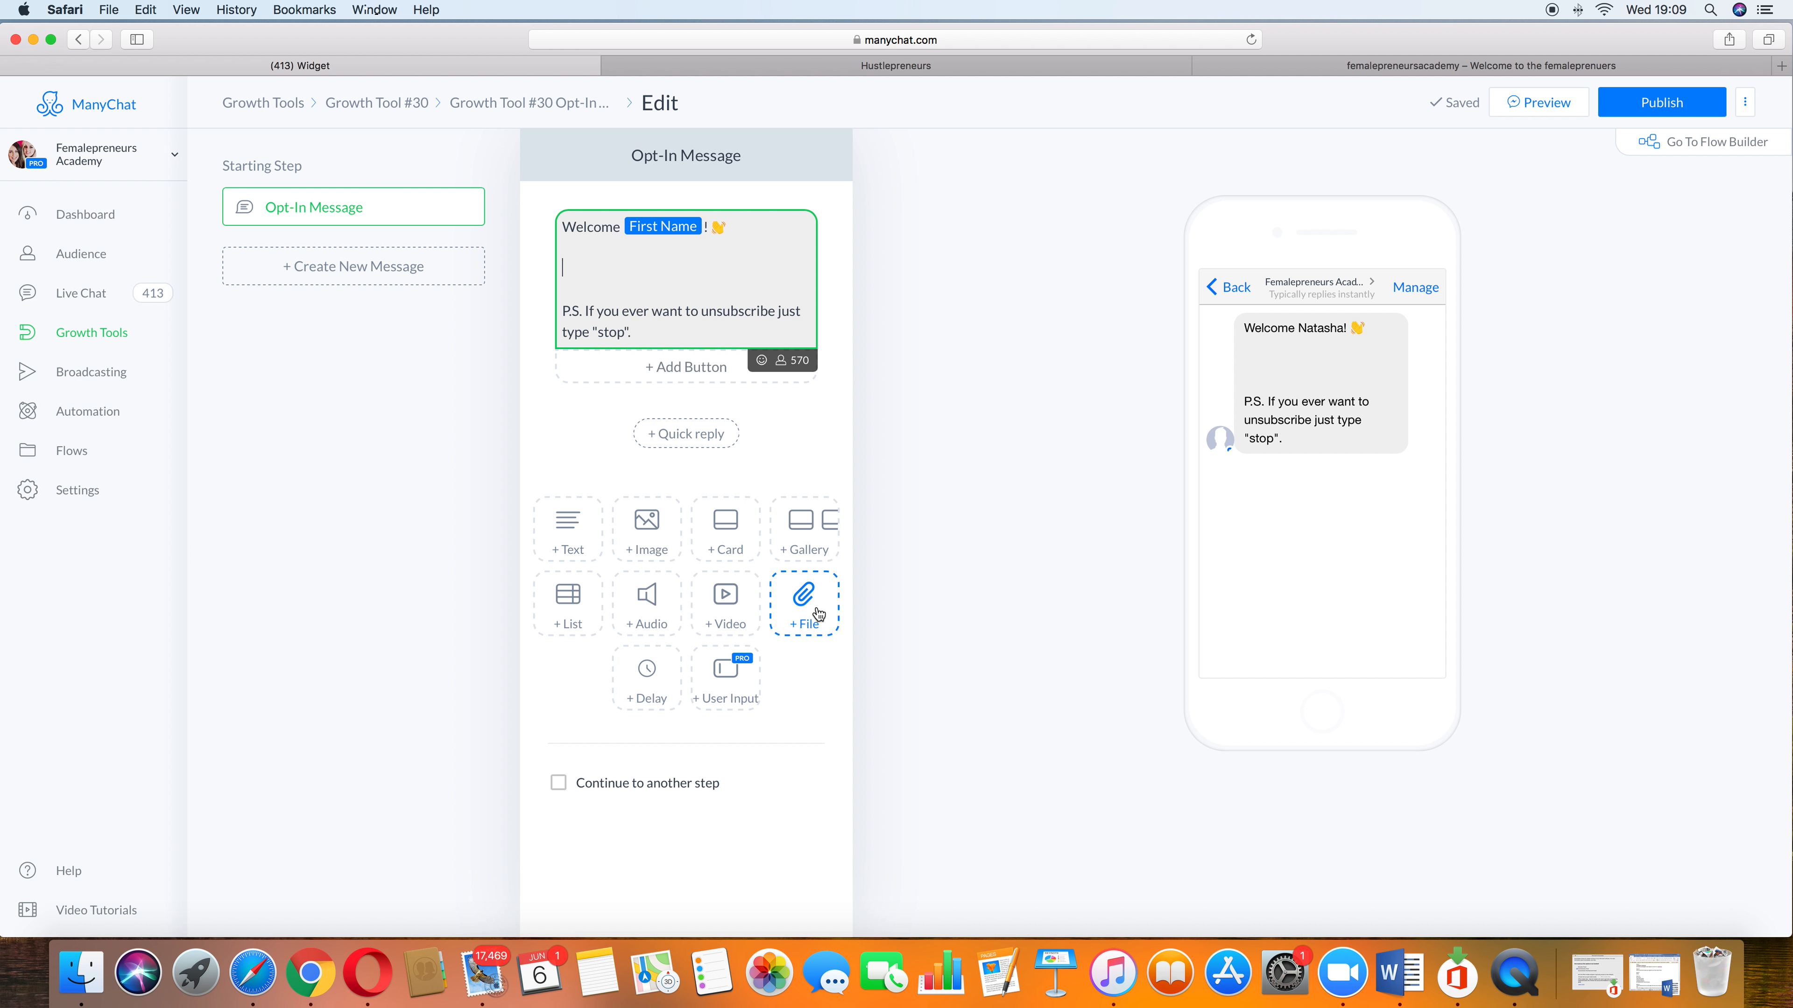
# Step: Add a video block, a gallery card and a new text block to the opt-in message
pyautogui.click(720, 603)
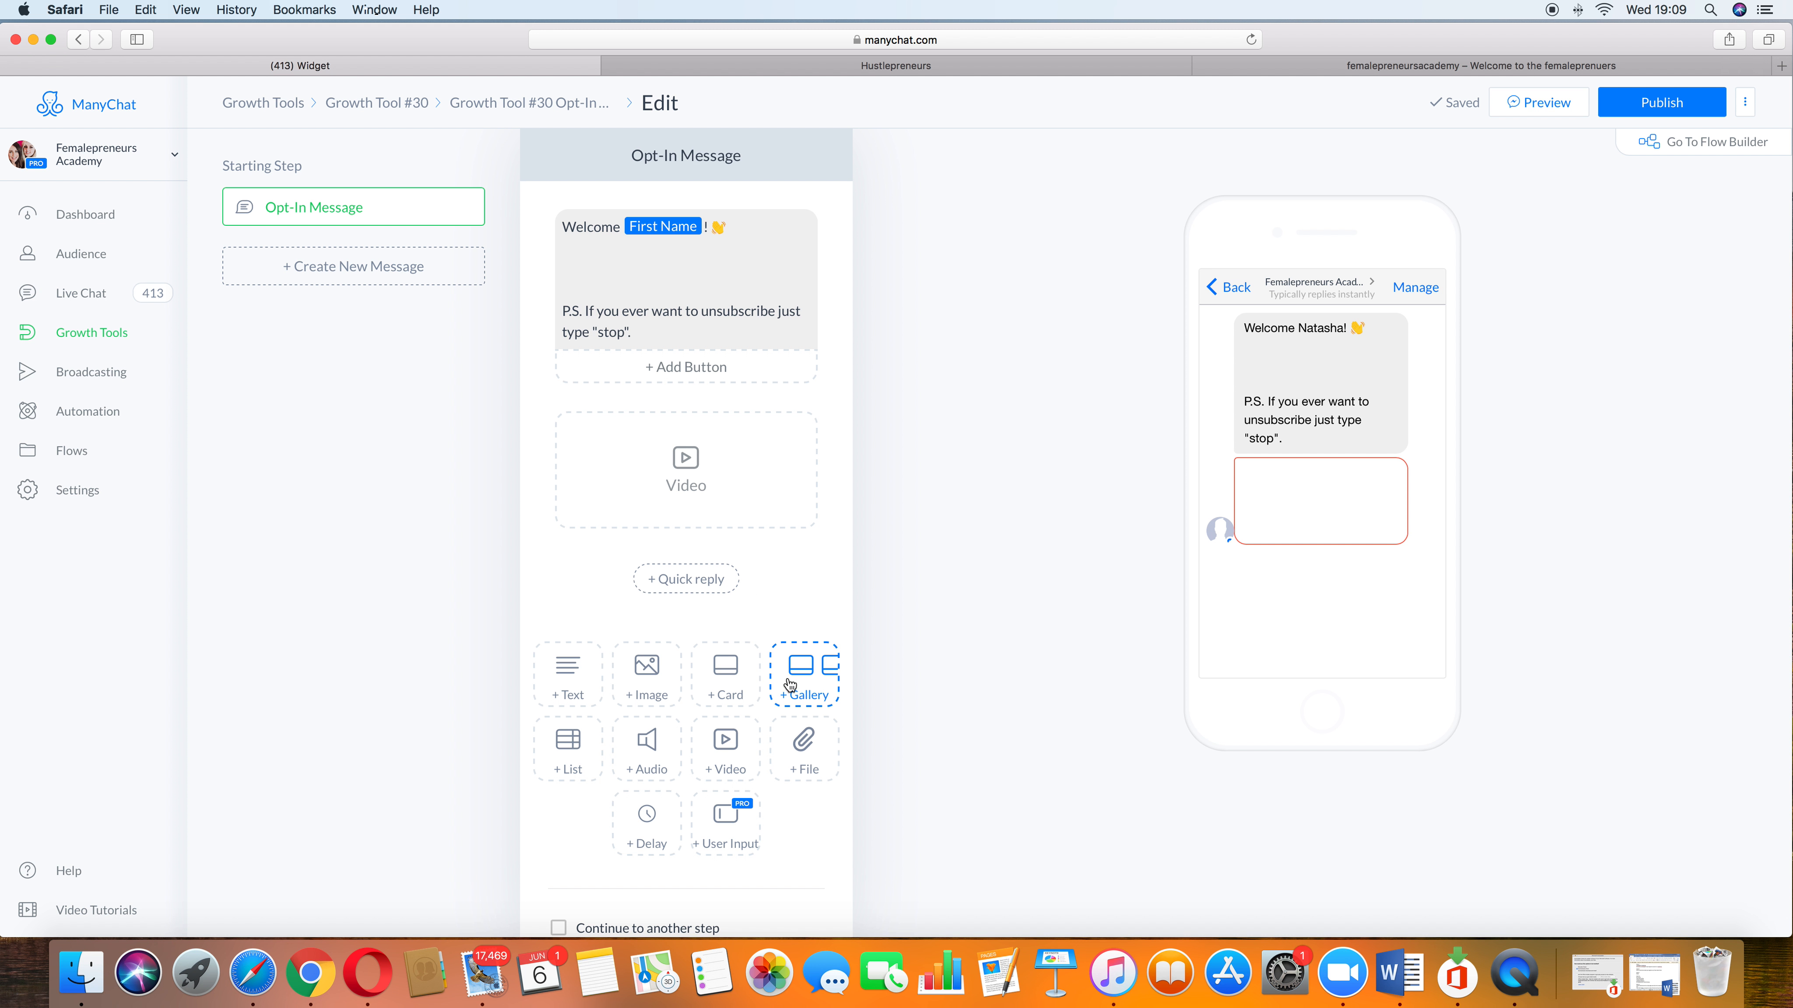
pyautogui.click(819, 671)
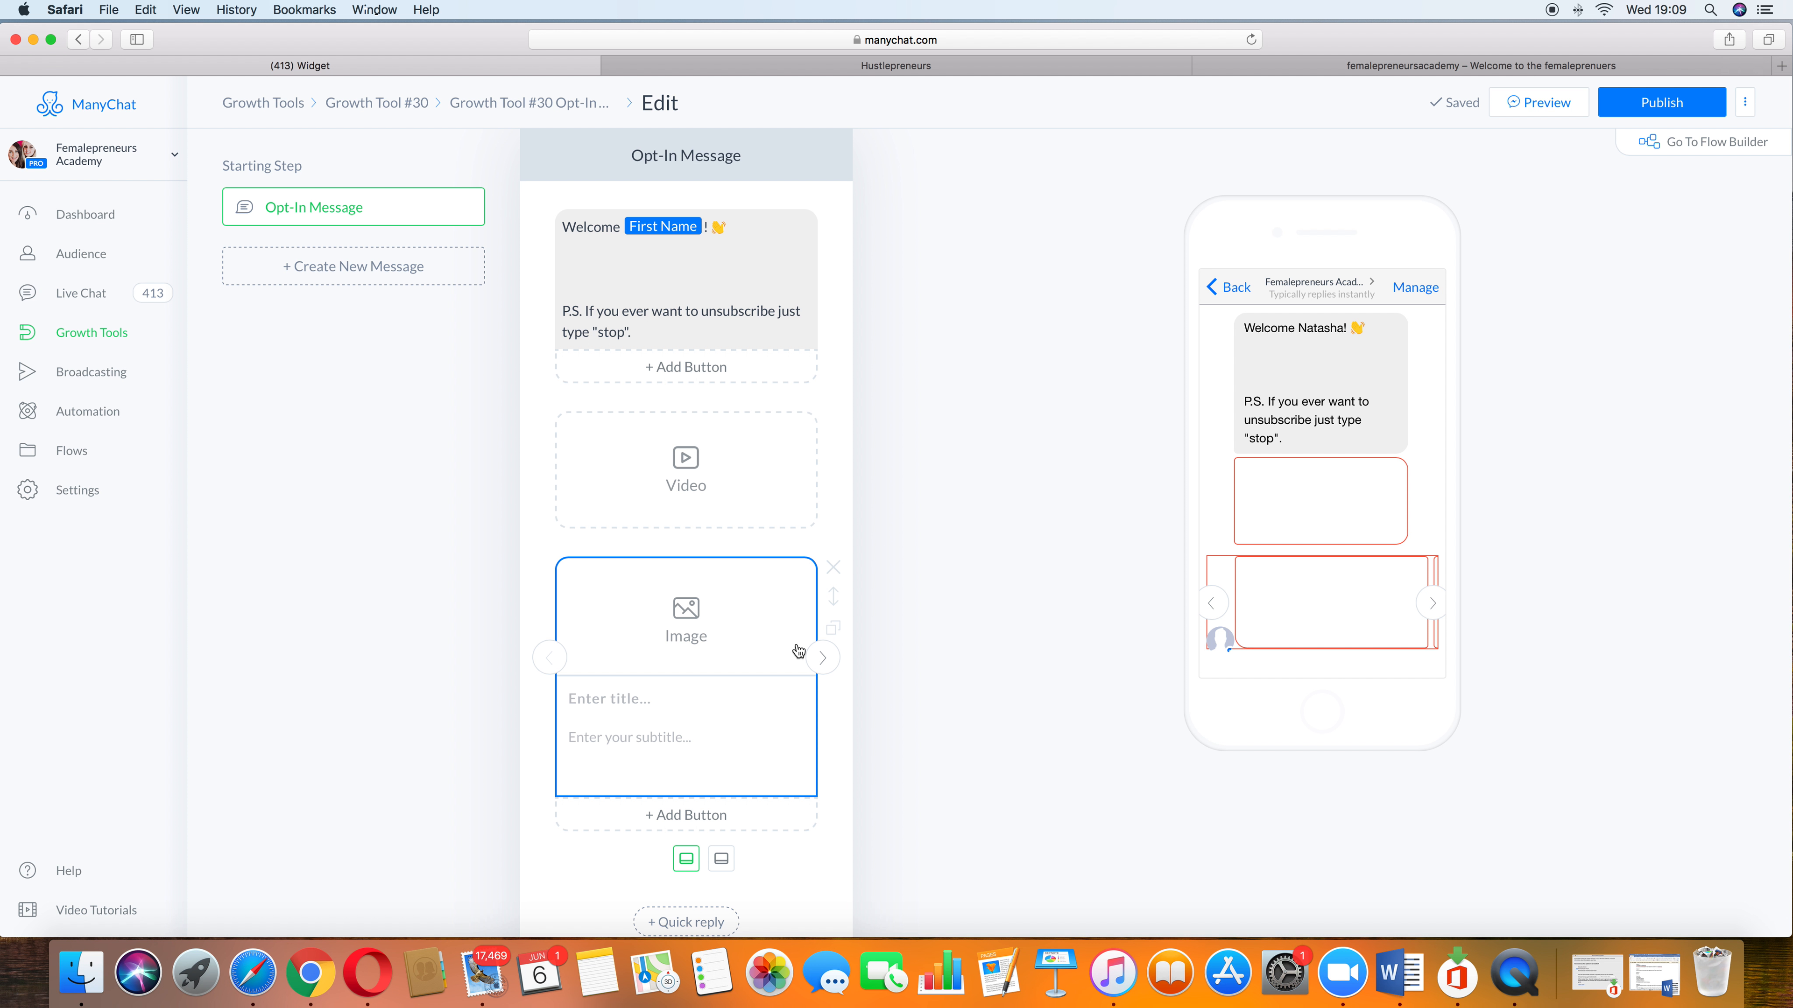
pyautogui.scroll(-1, 776, 657)
pyautogui.scroll(-5, 776, 656)
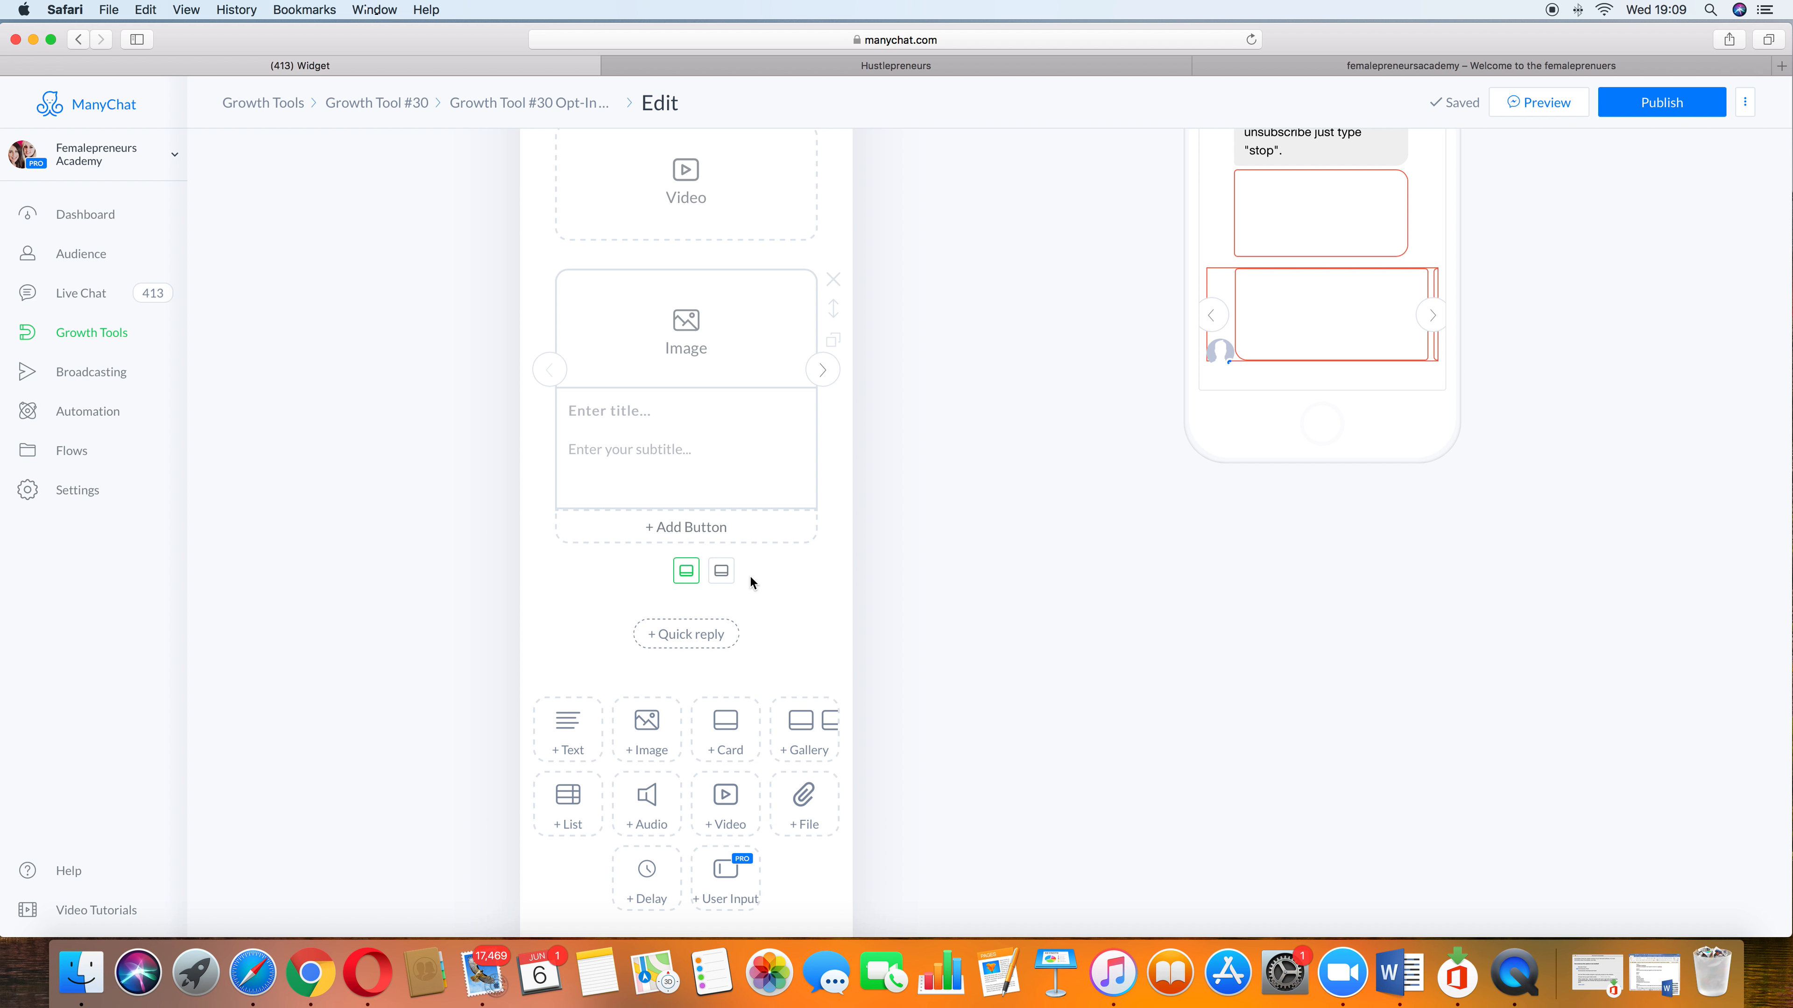
pyautogui.click(567, 731)
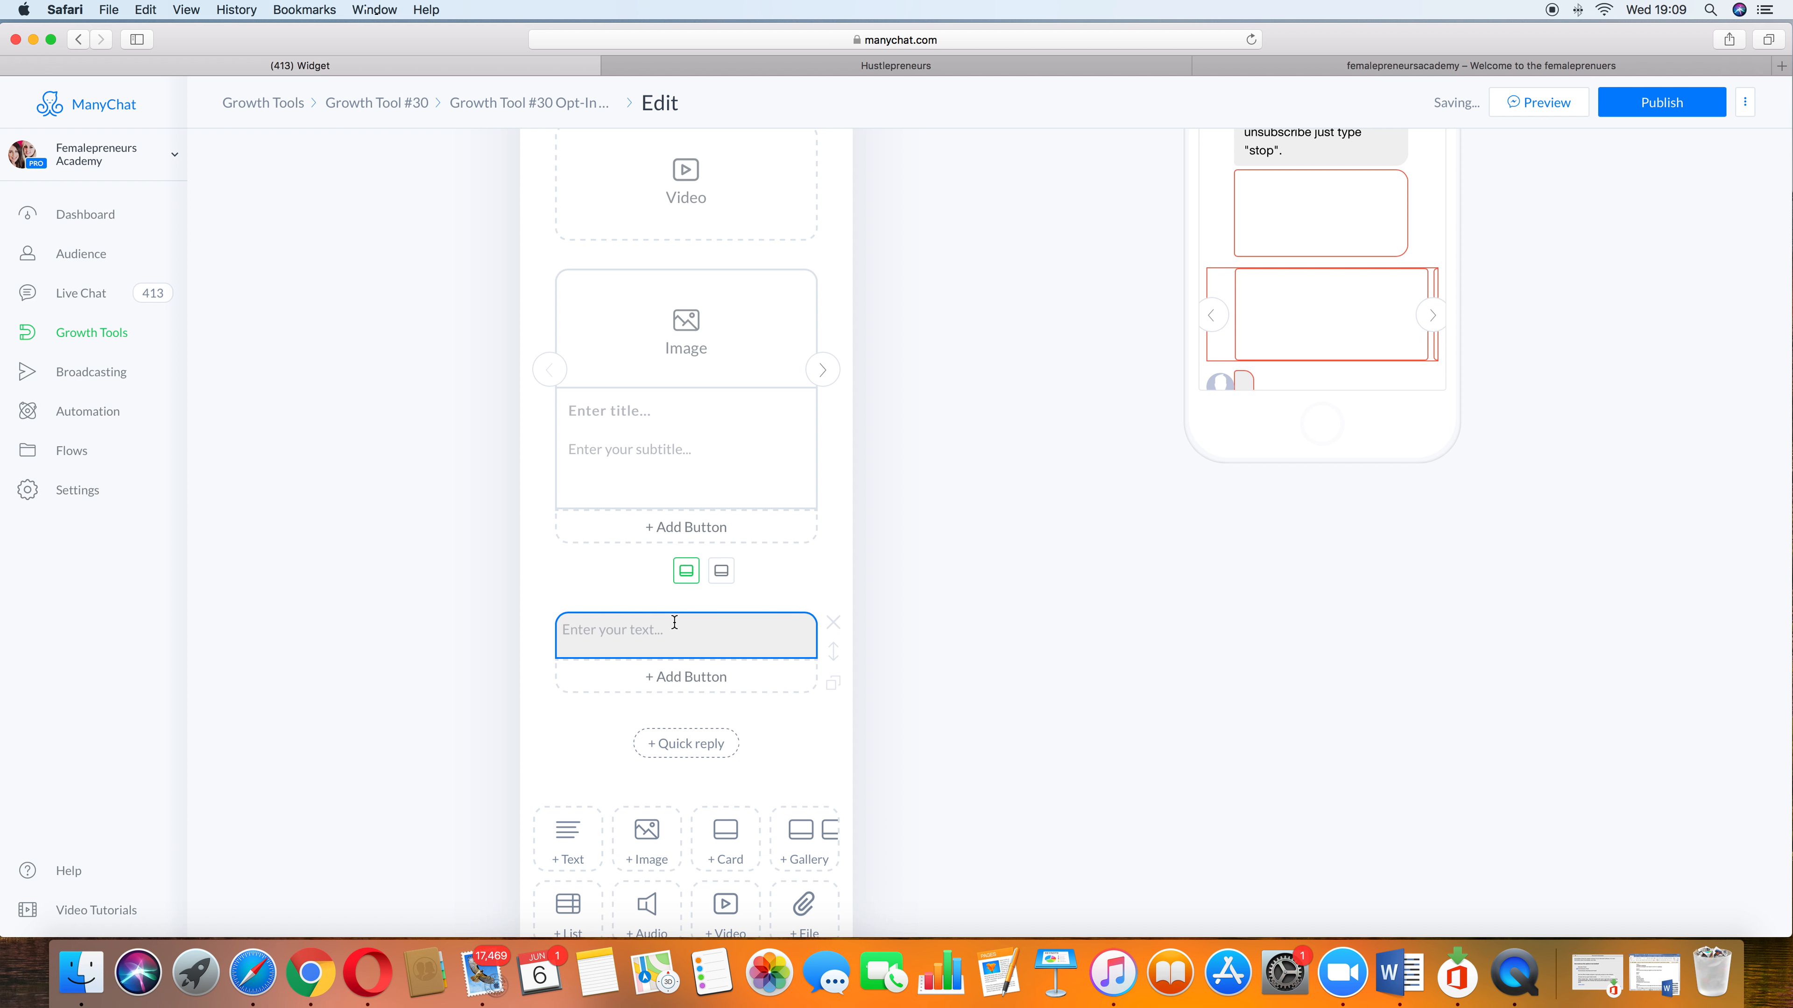
# Step: Add an audio block and a card block to the opt-in message
pyautogui.scroll(-3, 674, 621)
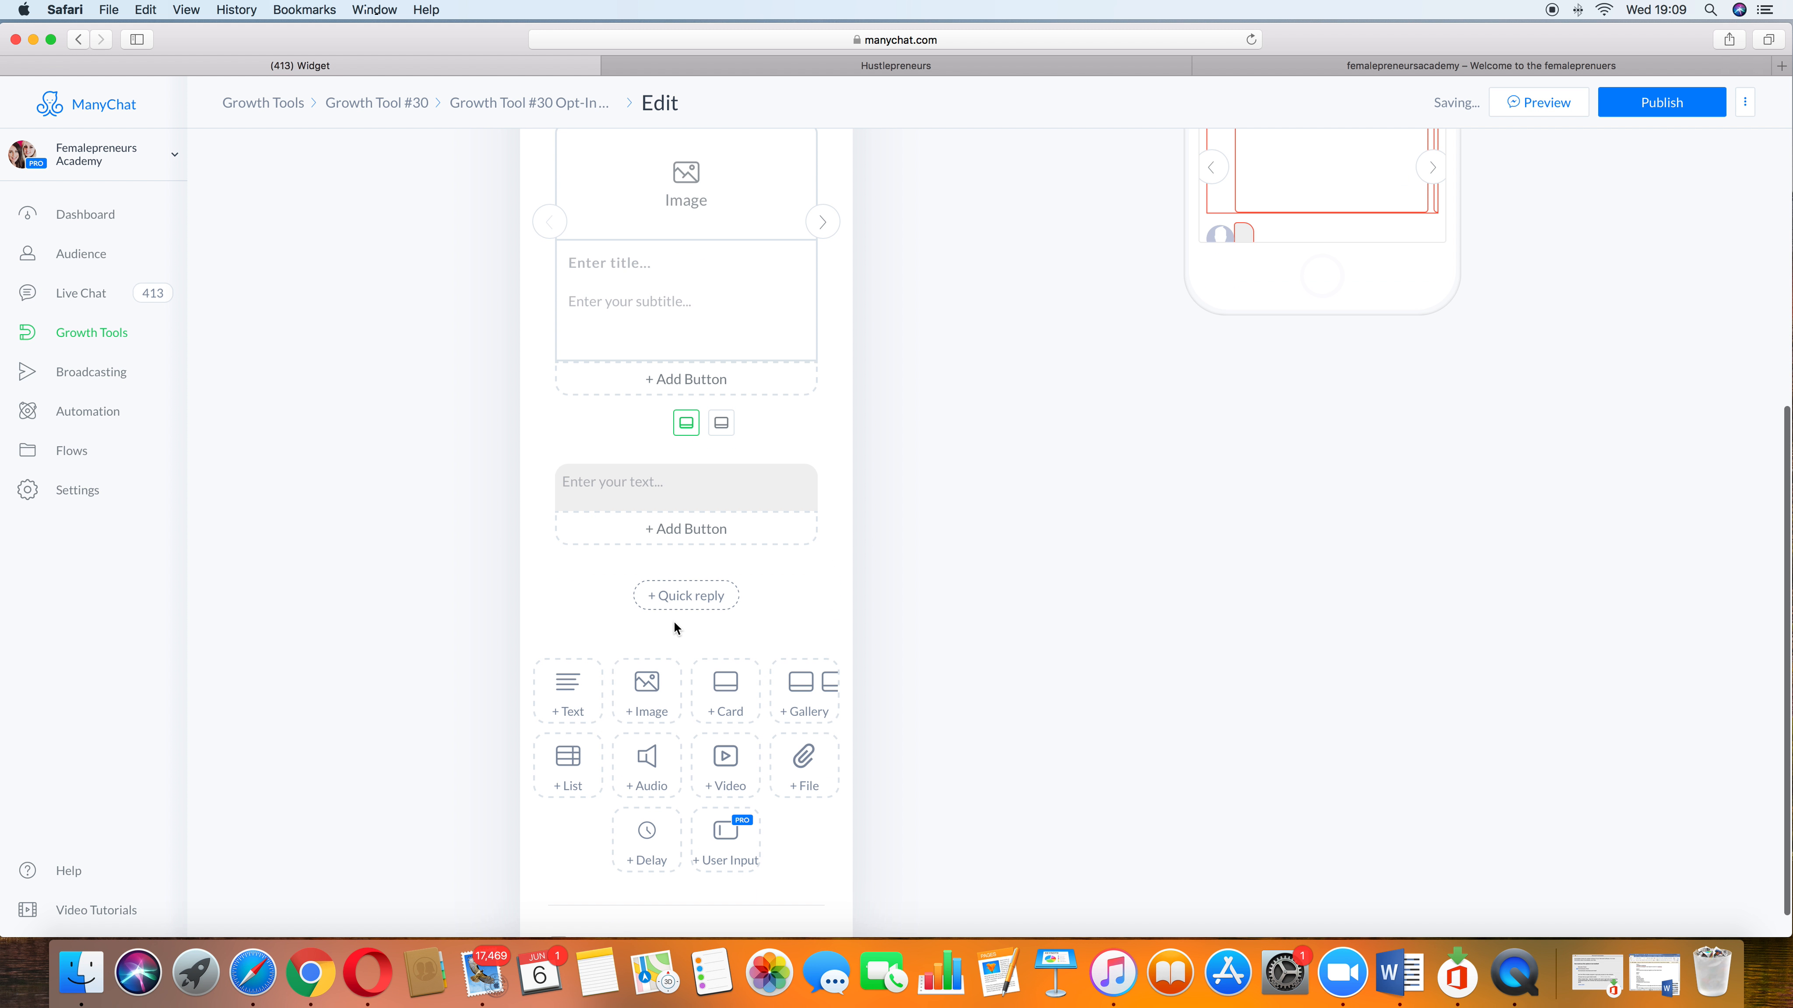
pyautogui.click(656, 750)
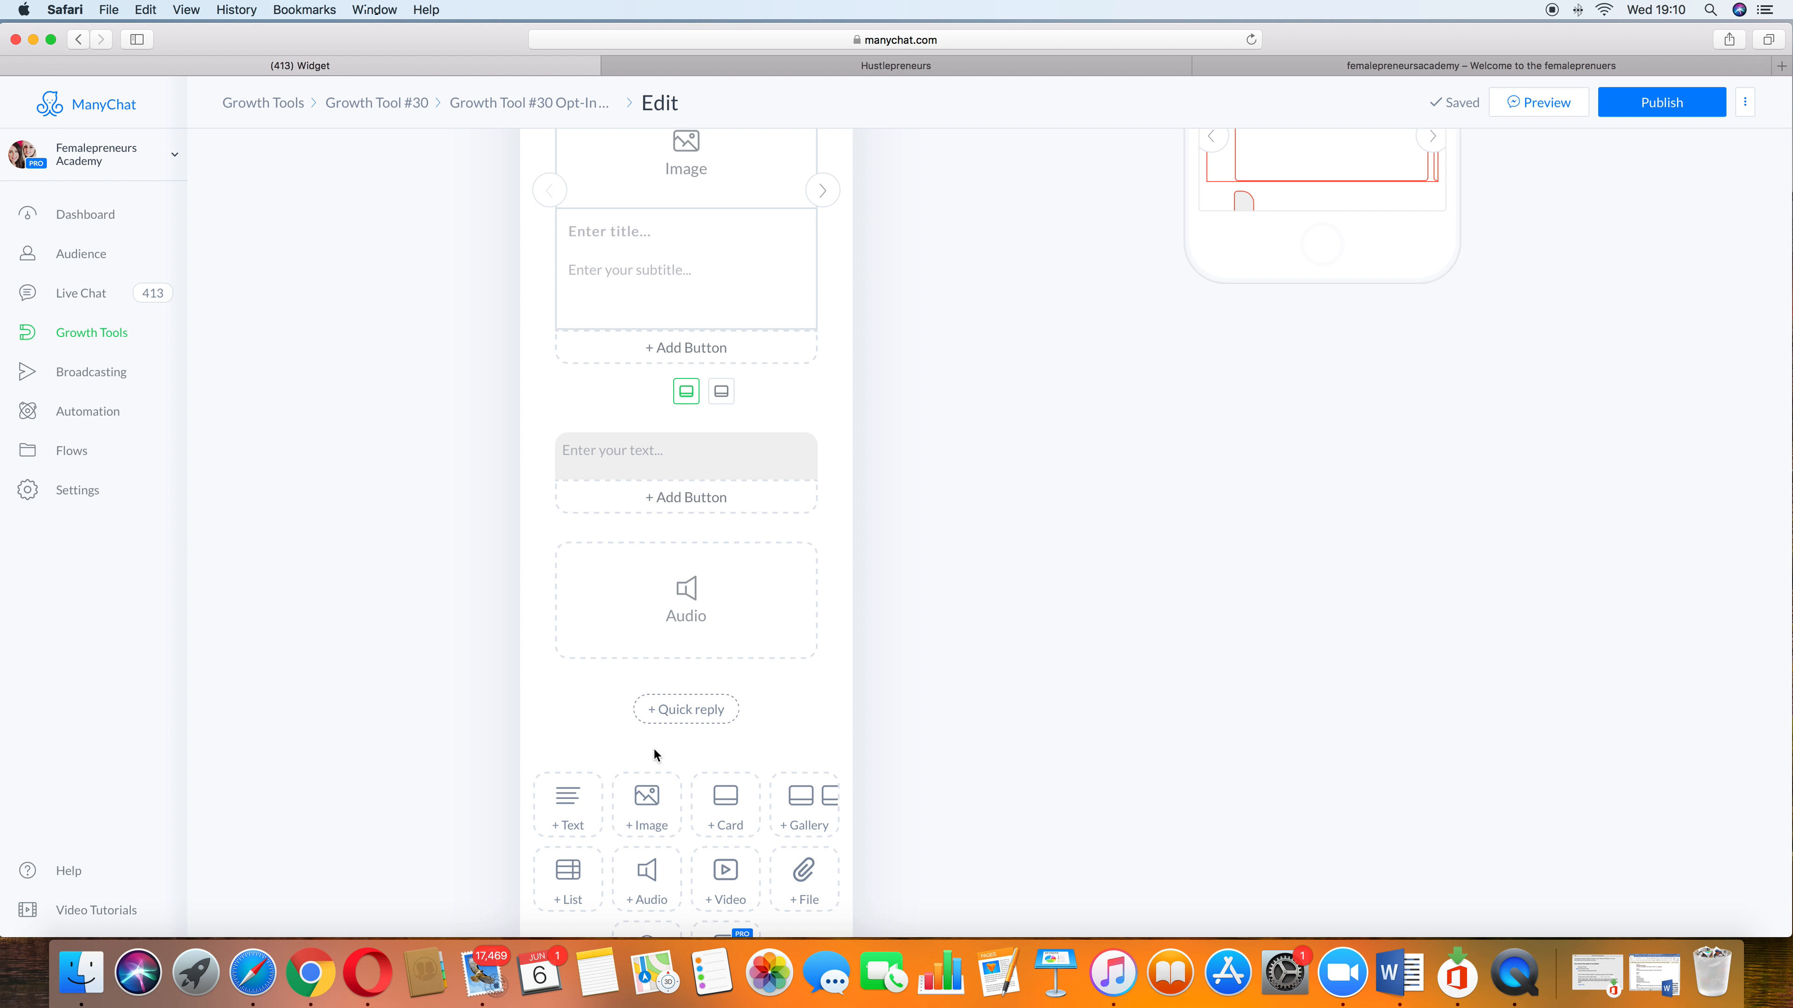
pyautogui.scroll(-3, 662, 748)
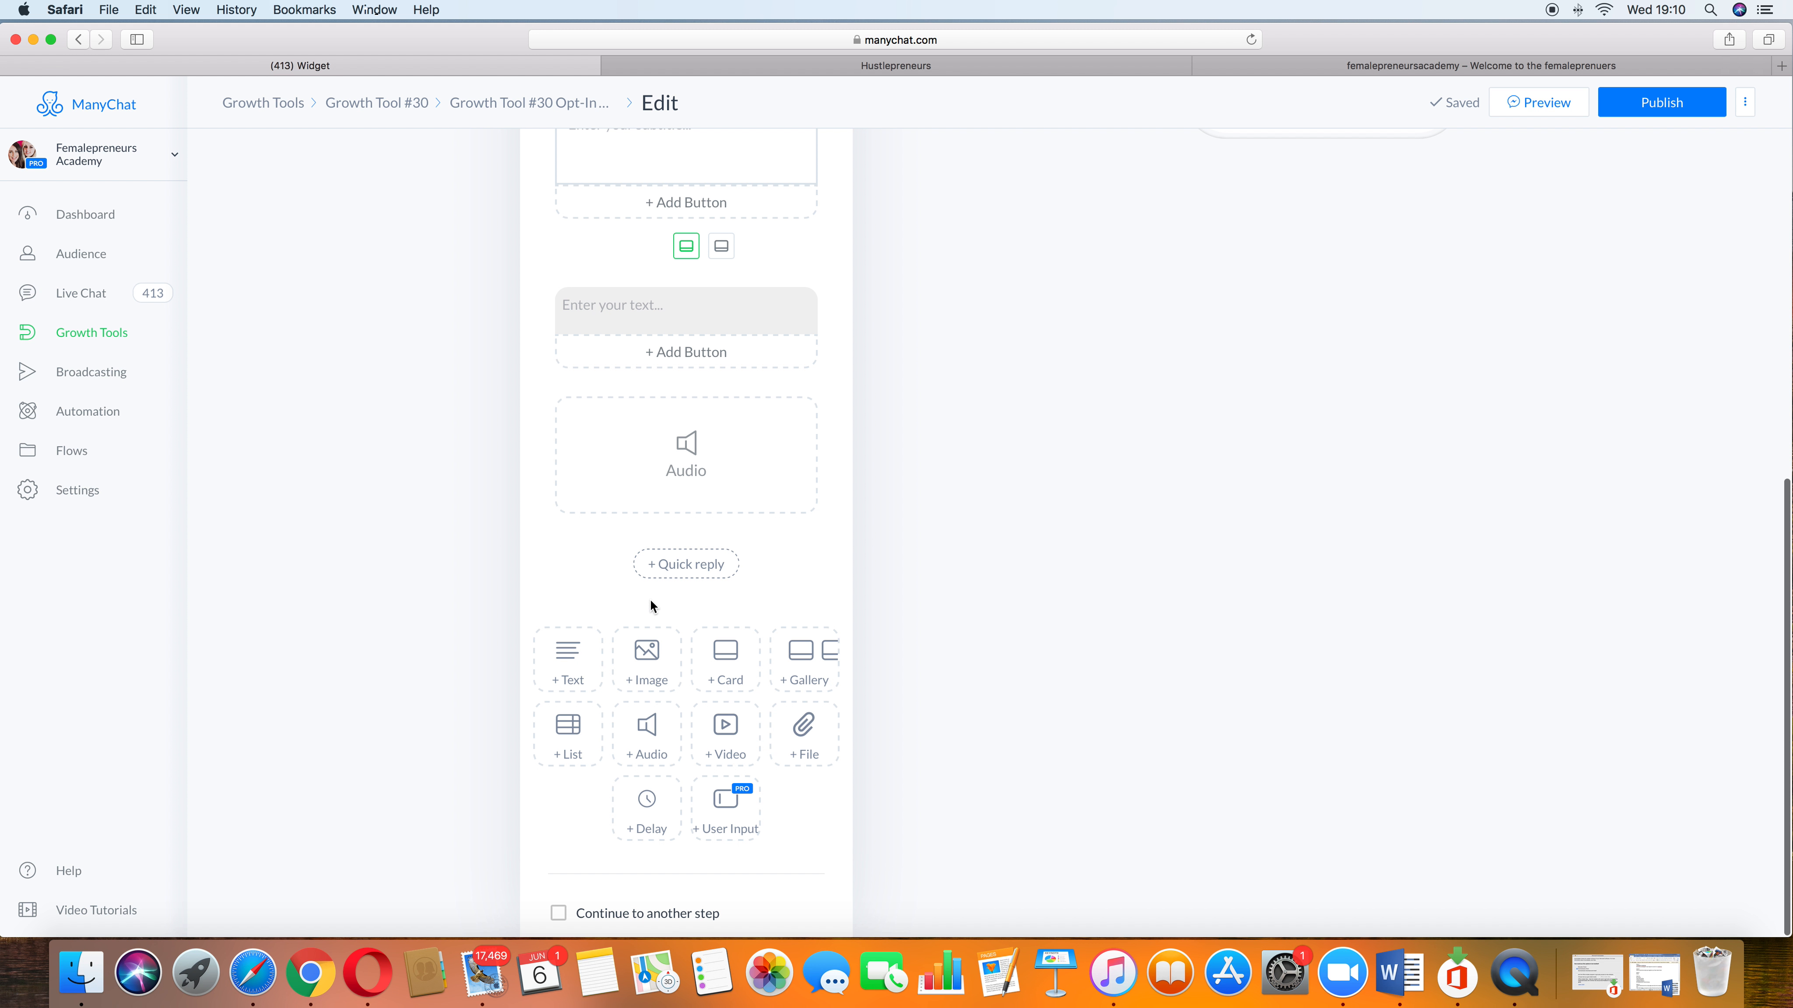
pyautogui.moveTo(812, 511)
pyautogui.scroll(10, 812, 511)
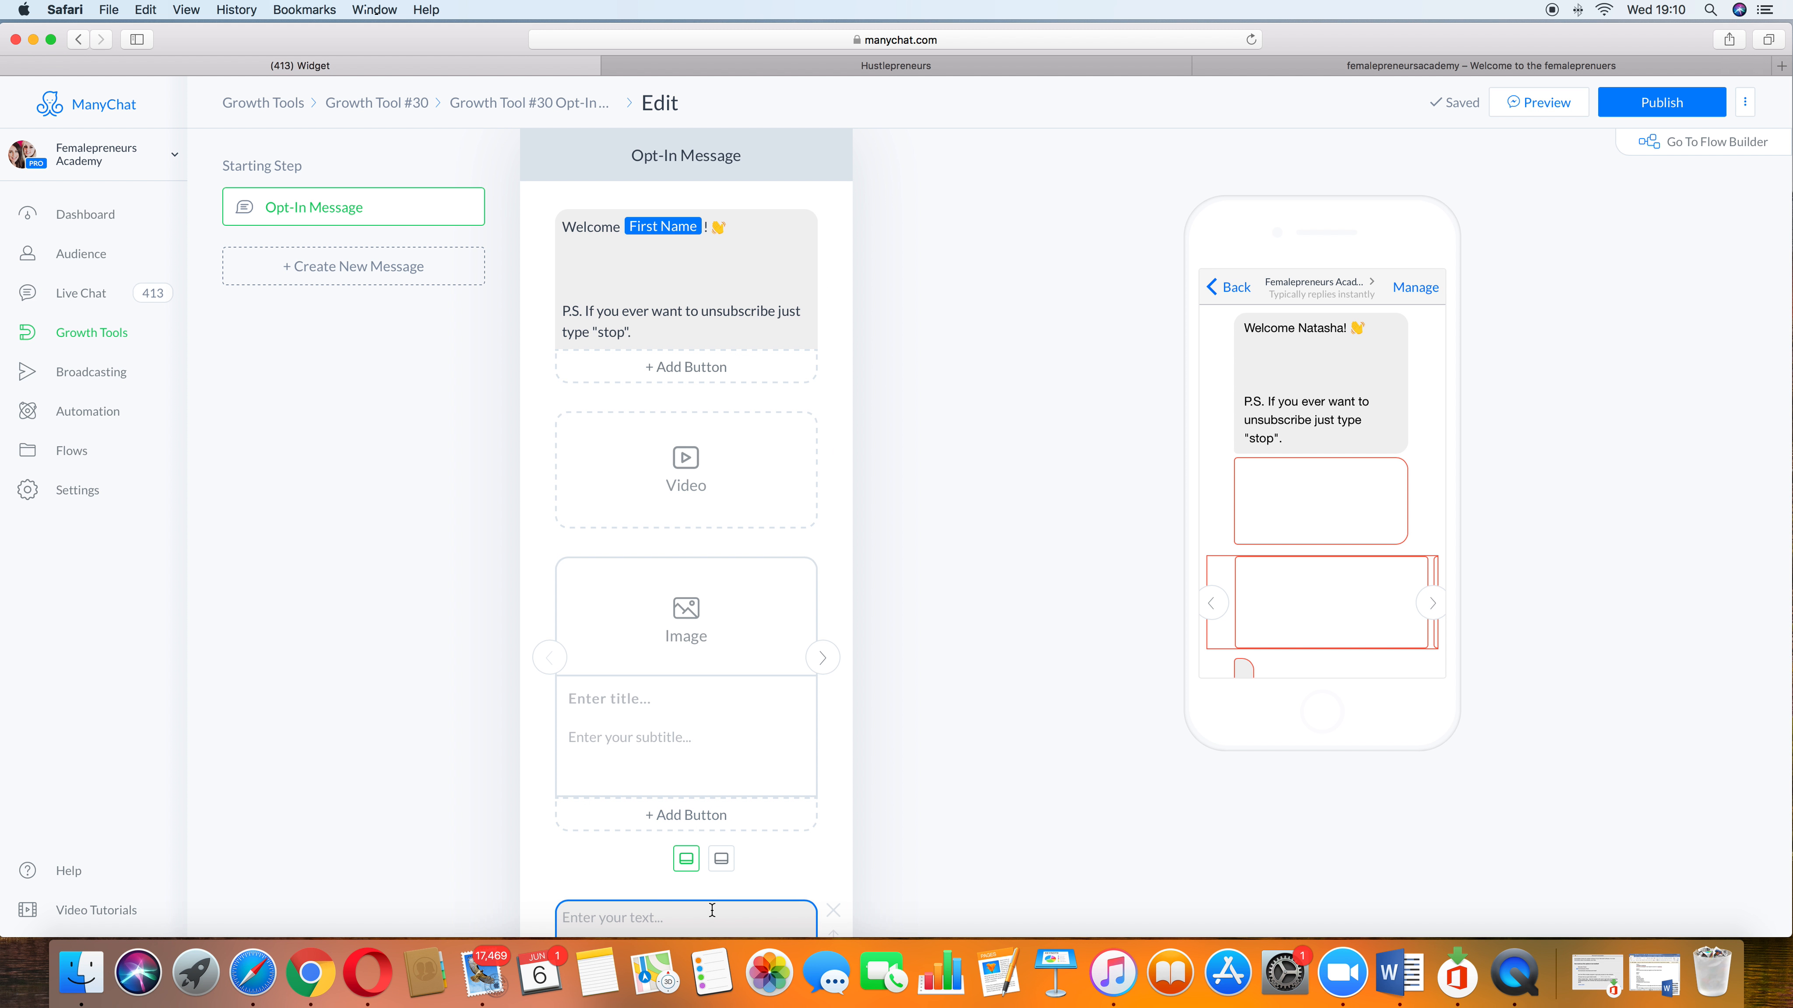
pyautogui.scroll(-10, 653, 815)
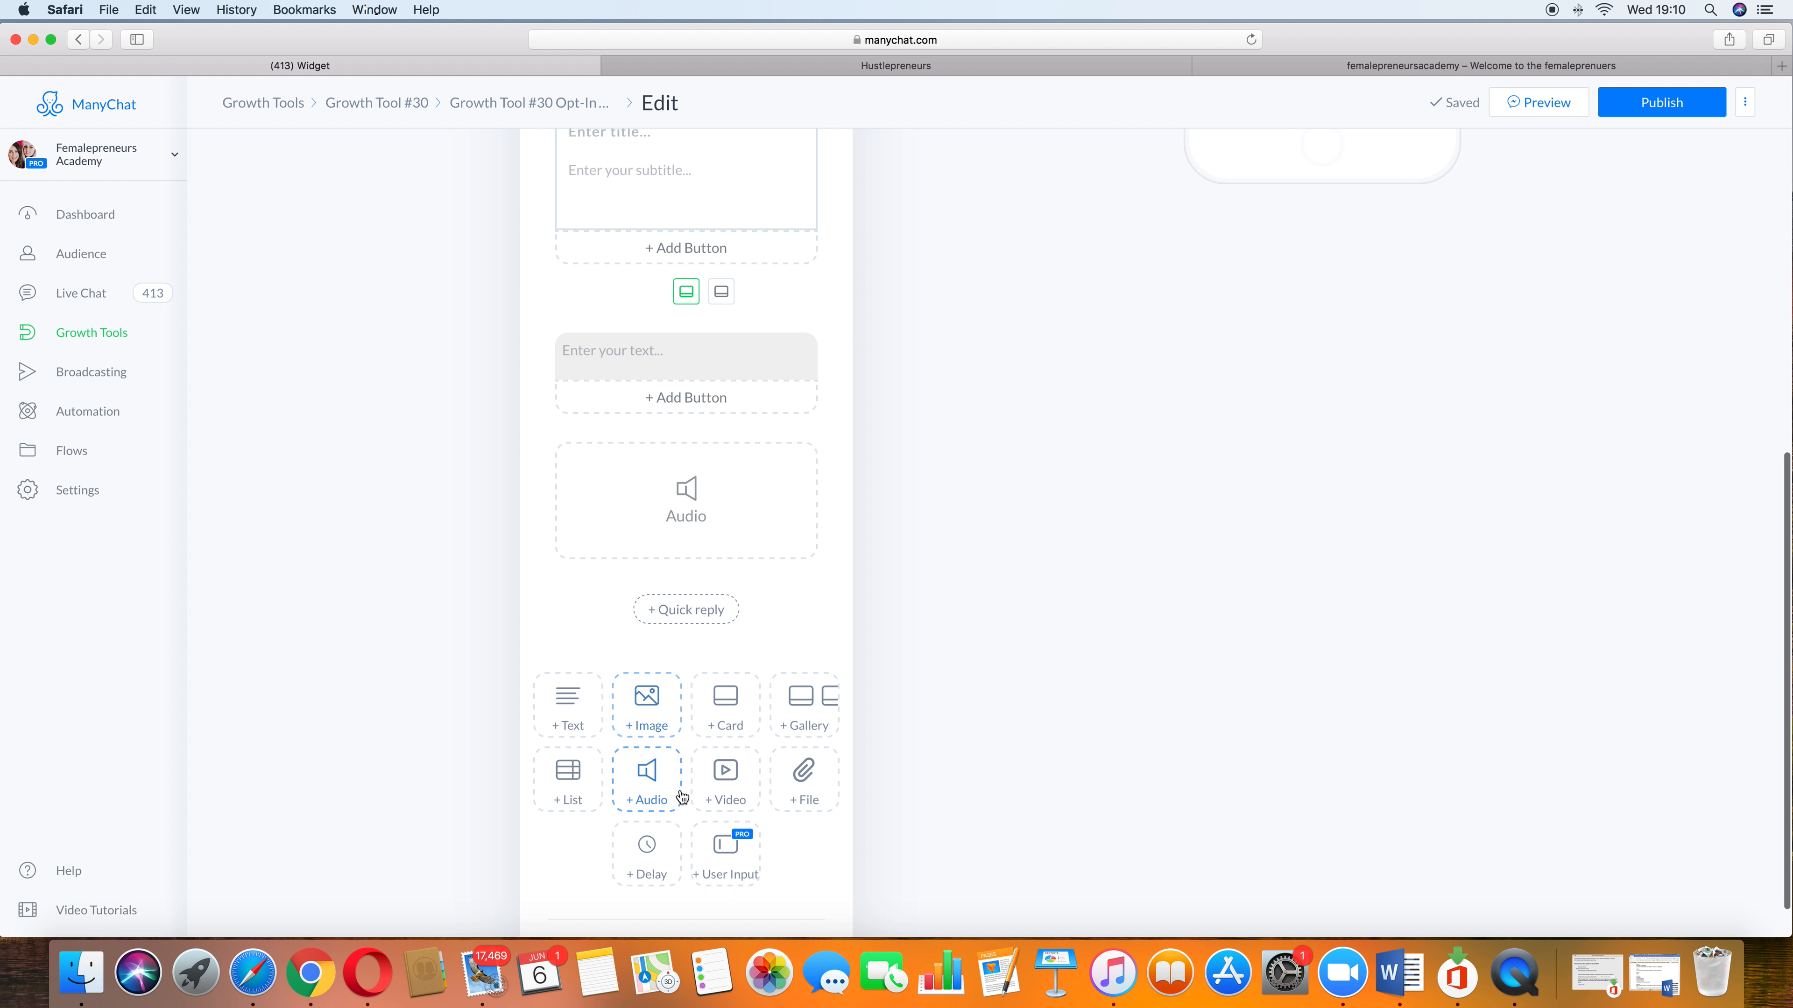
pyautogui.click(723, 699)
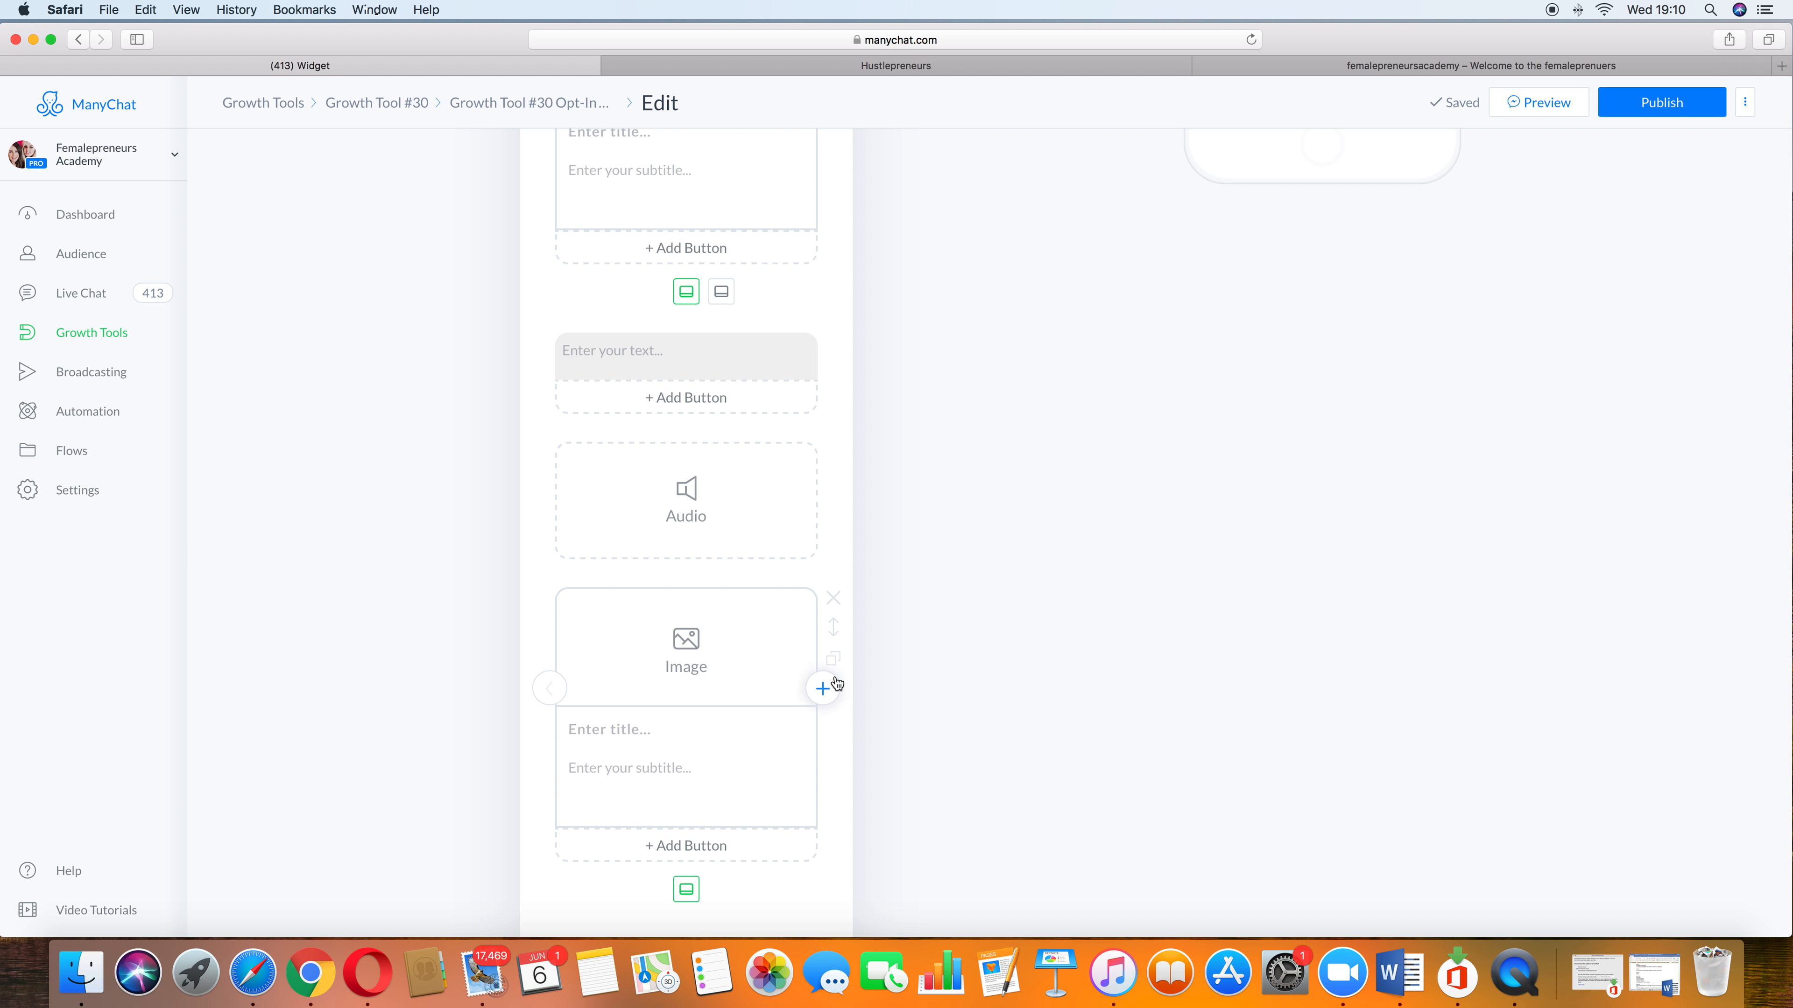
# Step: Add a second card to the card block and give it a Share button that shares this card
pyautogui.click(823, 691)
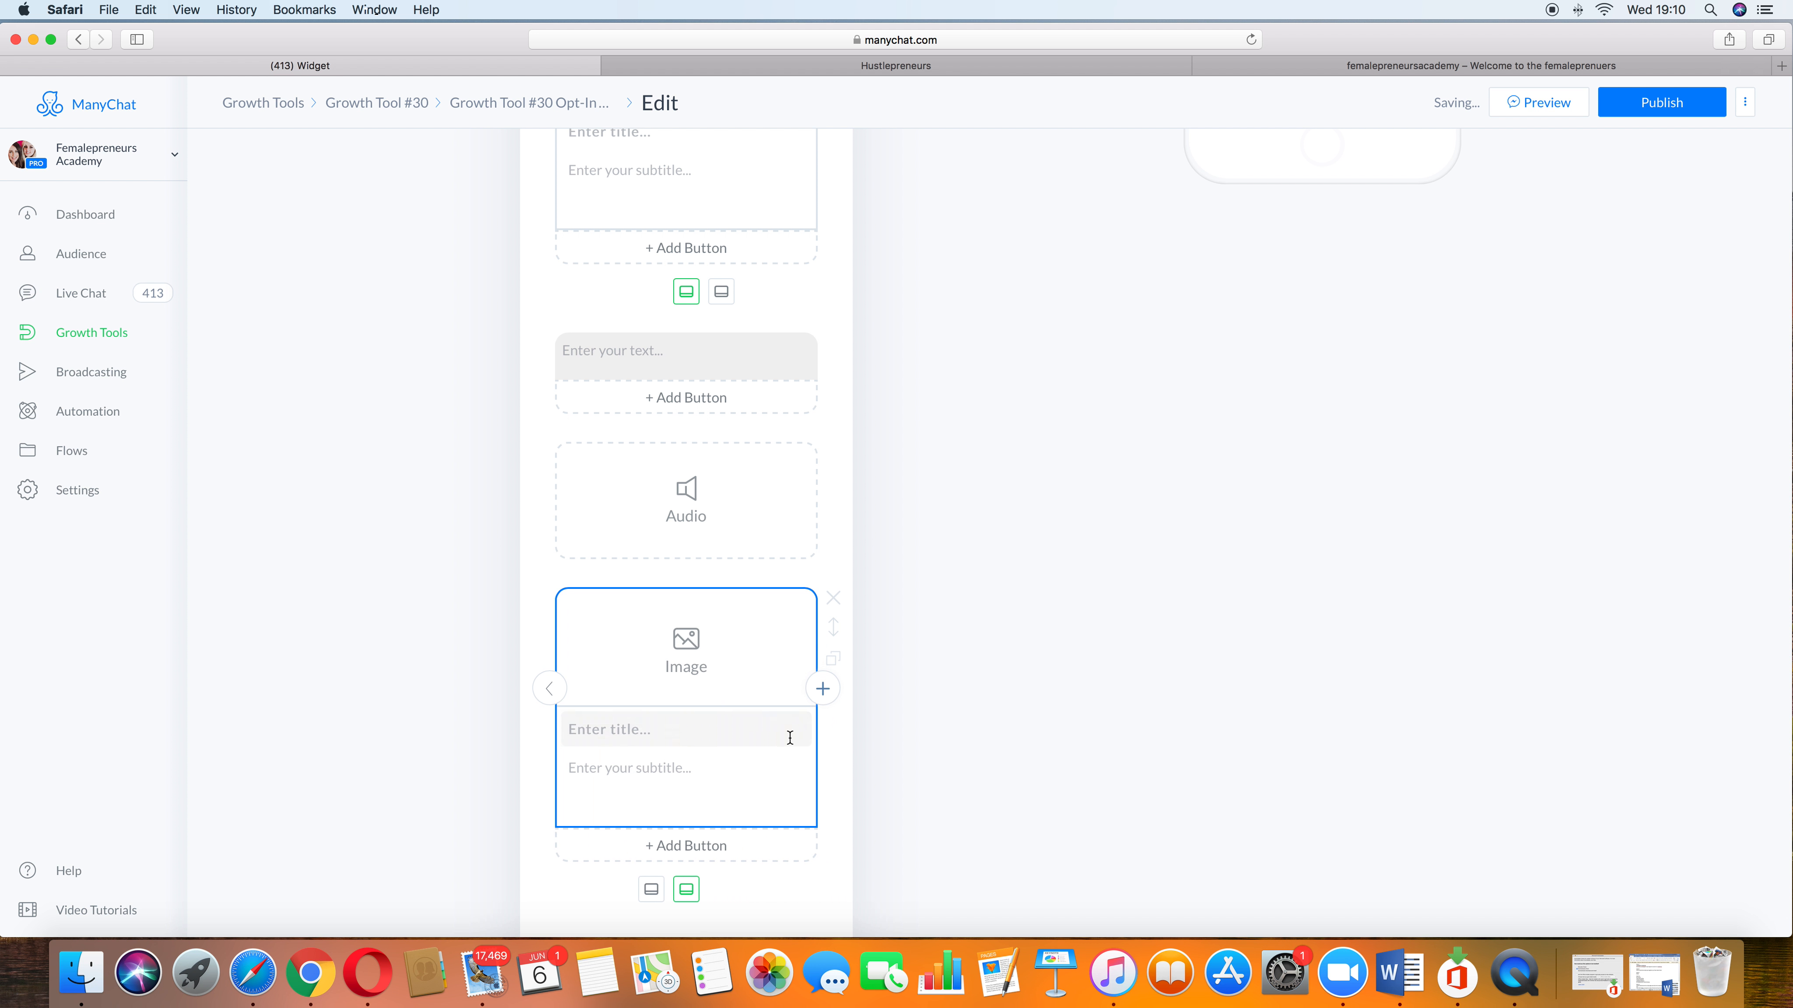
pyautogui.scroll(-3, 785, 743)
pyautogui.click(757, 696)
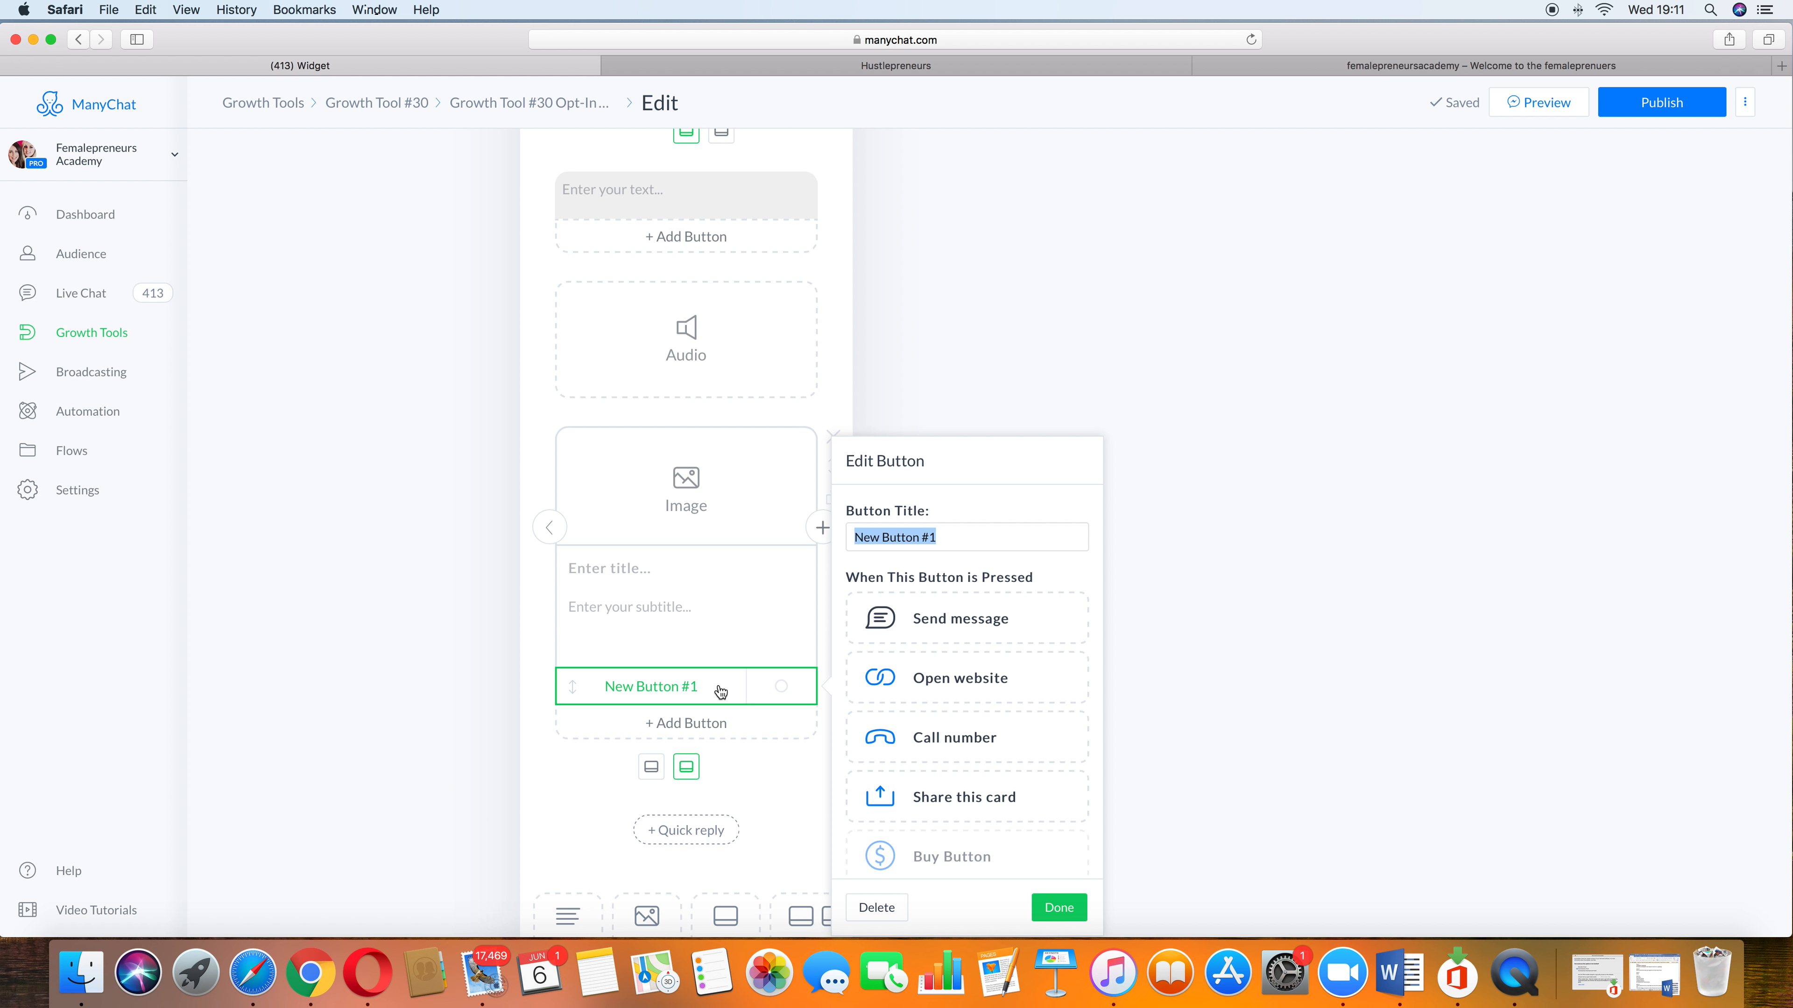
pyautogui.click(975, 806)
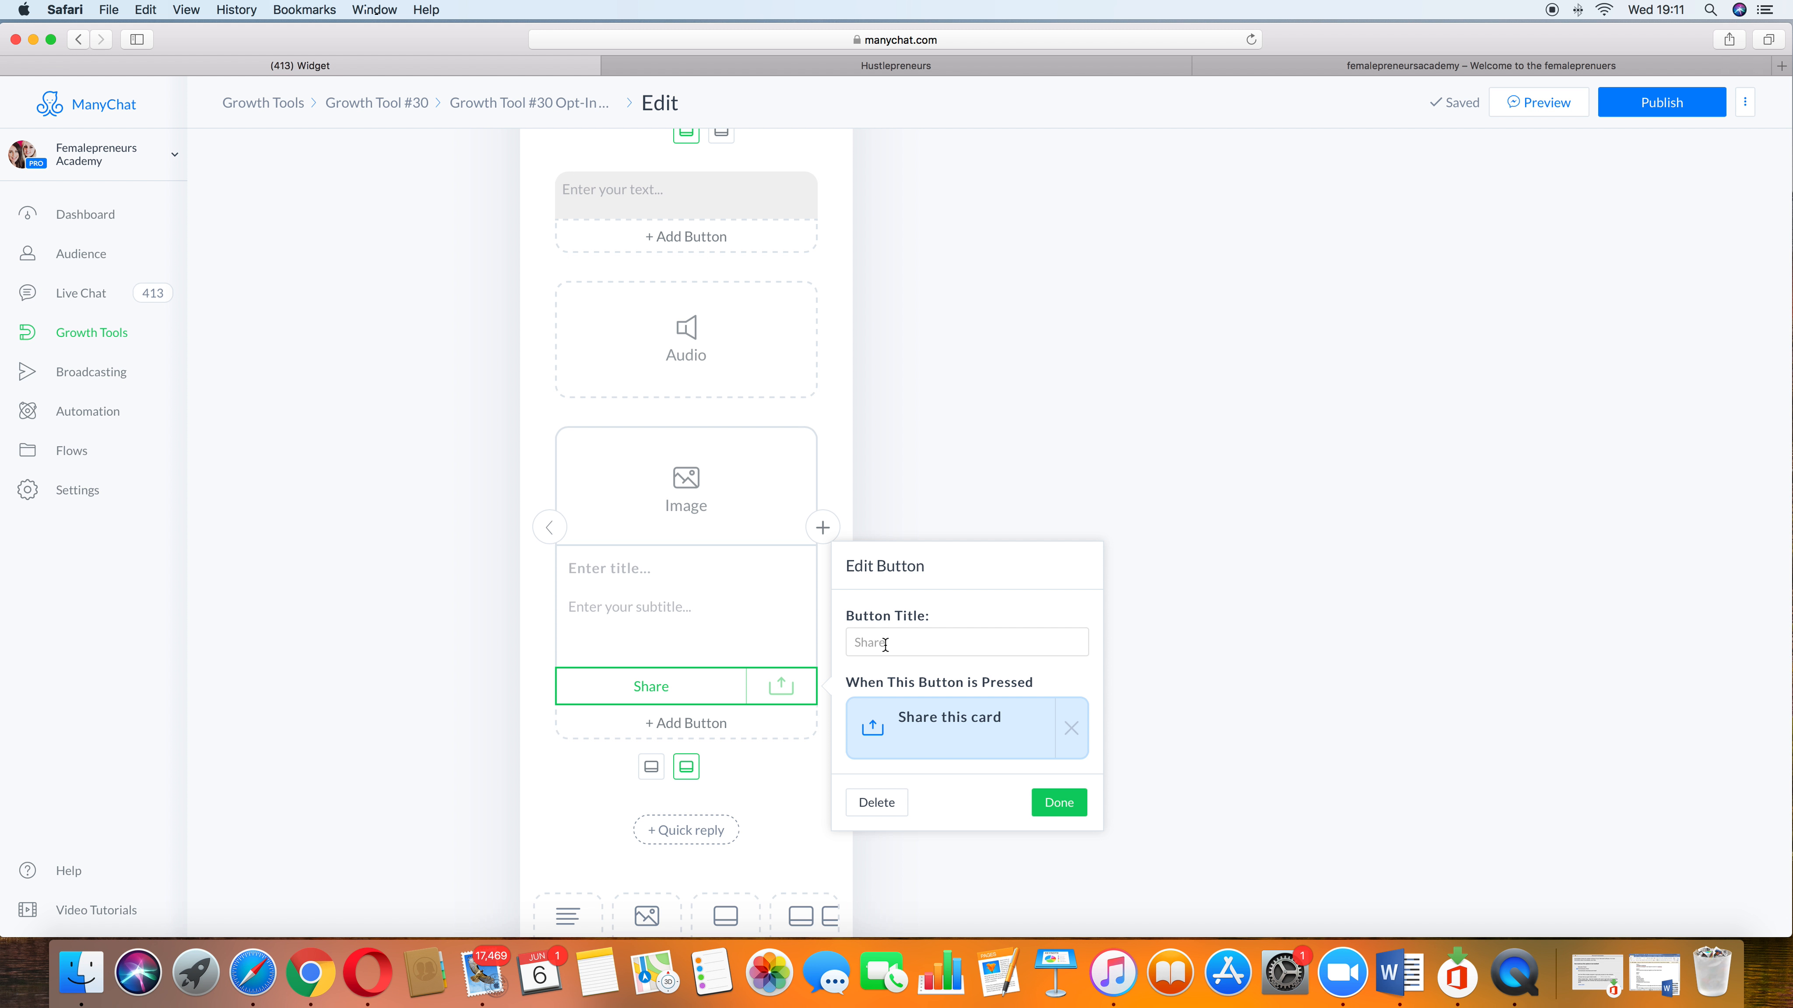
pyautogui.click(1058, 802)
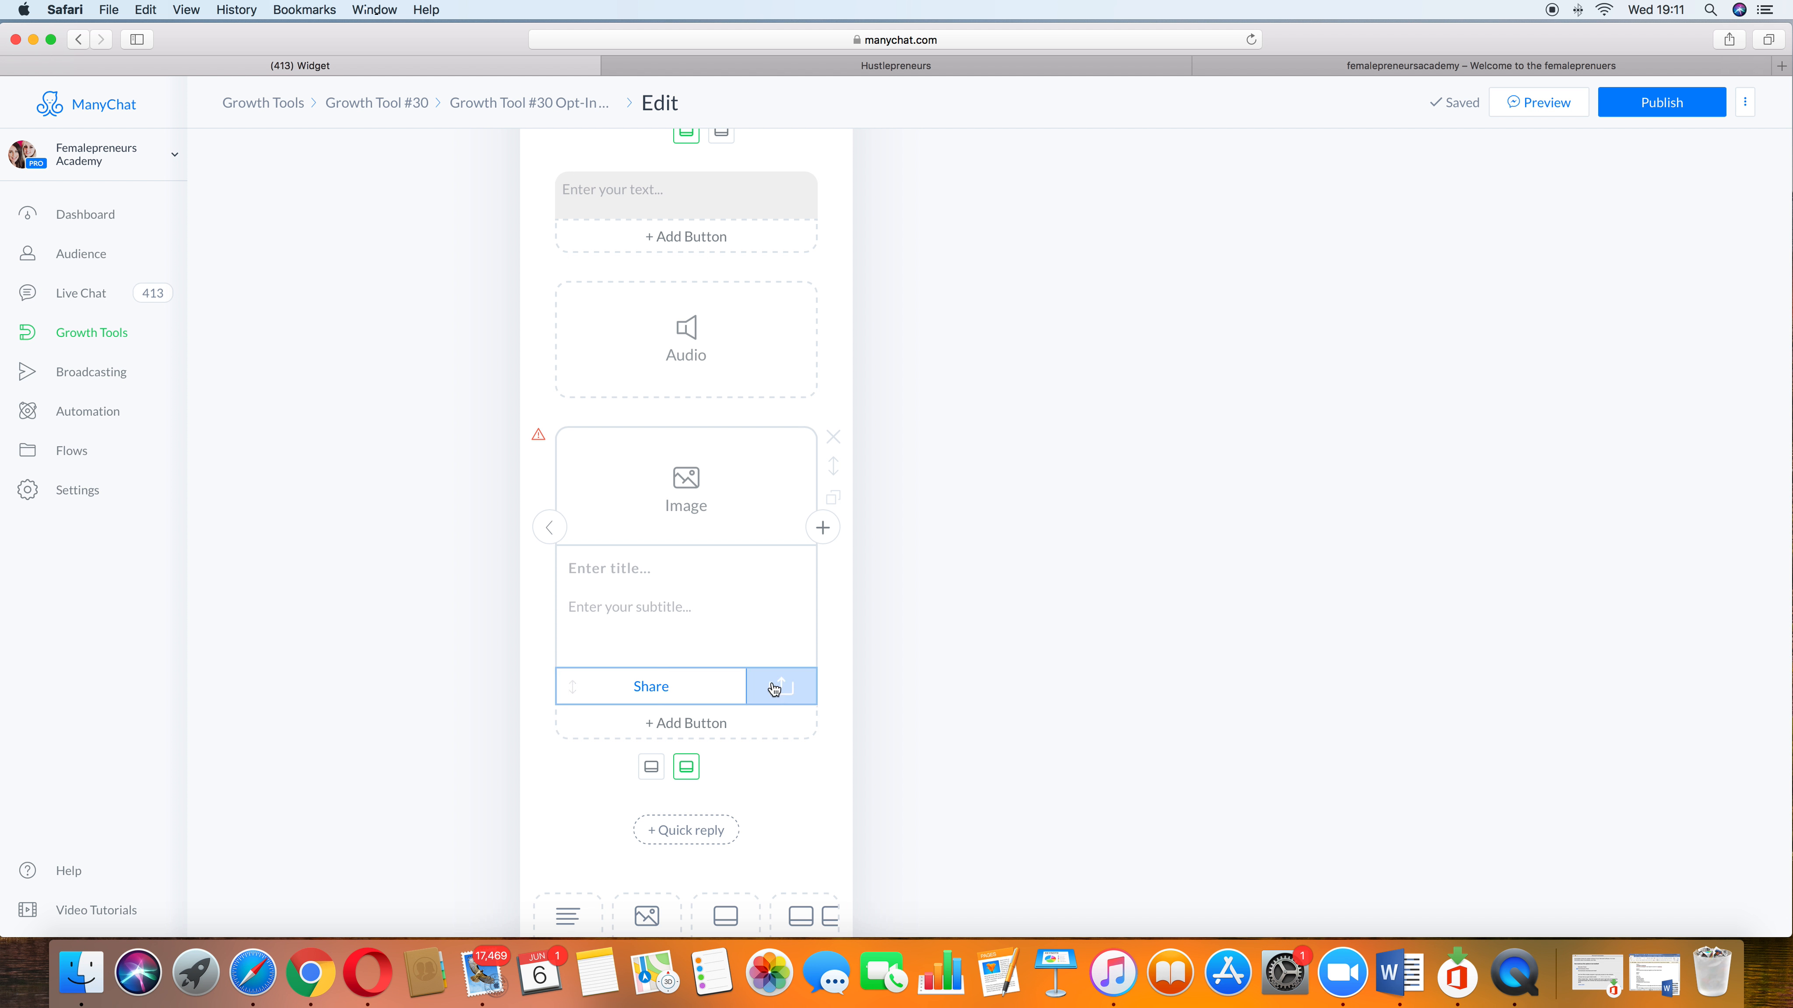
# Step: Add an image block and a 3-second typing delay below the card
pyautogui.scroll(-4, 716, 695)
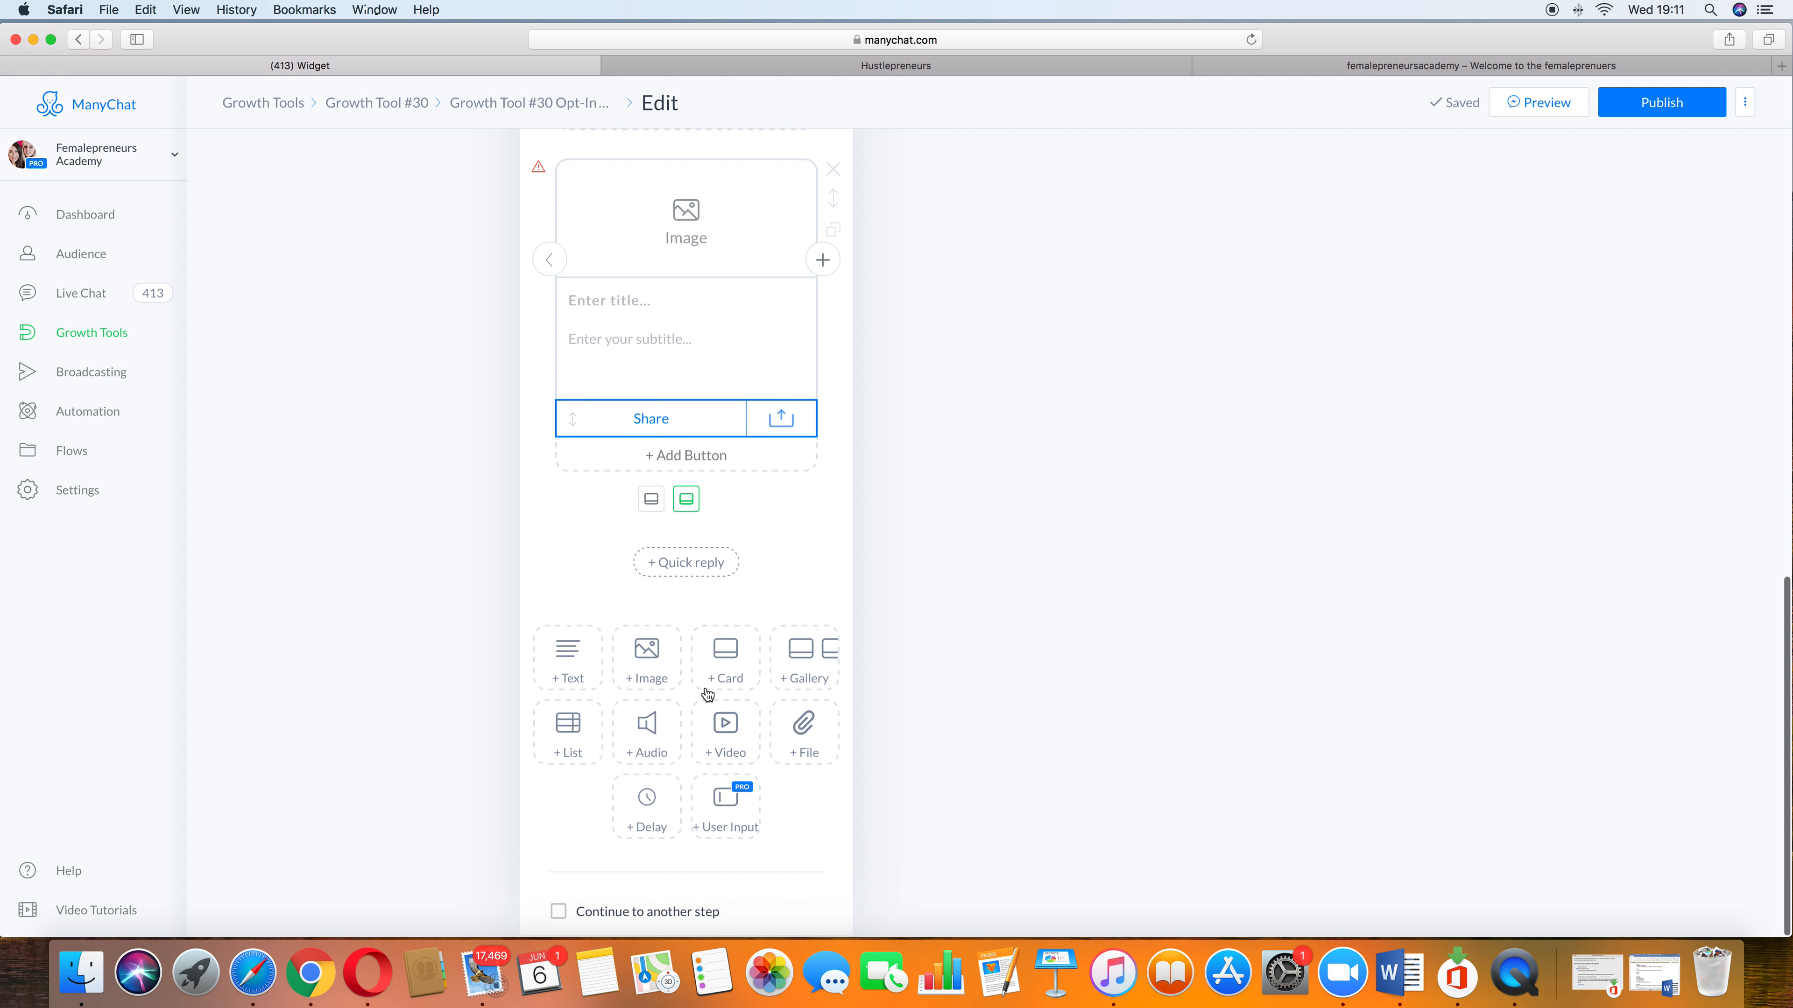
pyautogui.scroll(13, 707, 695)
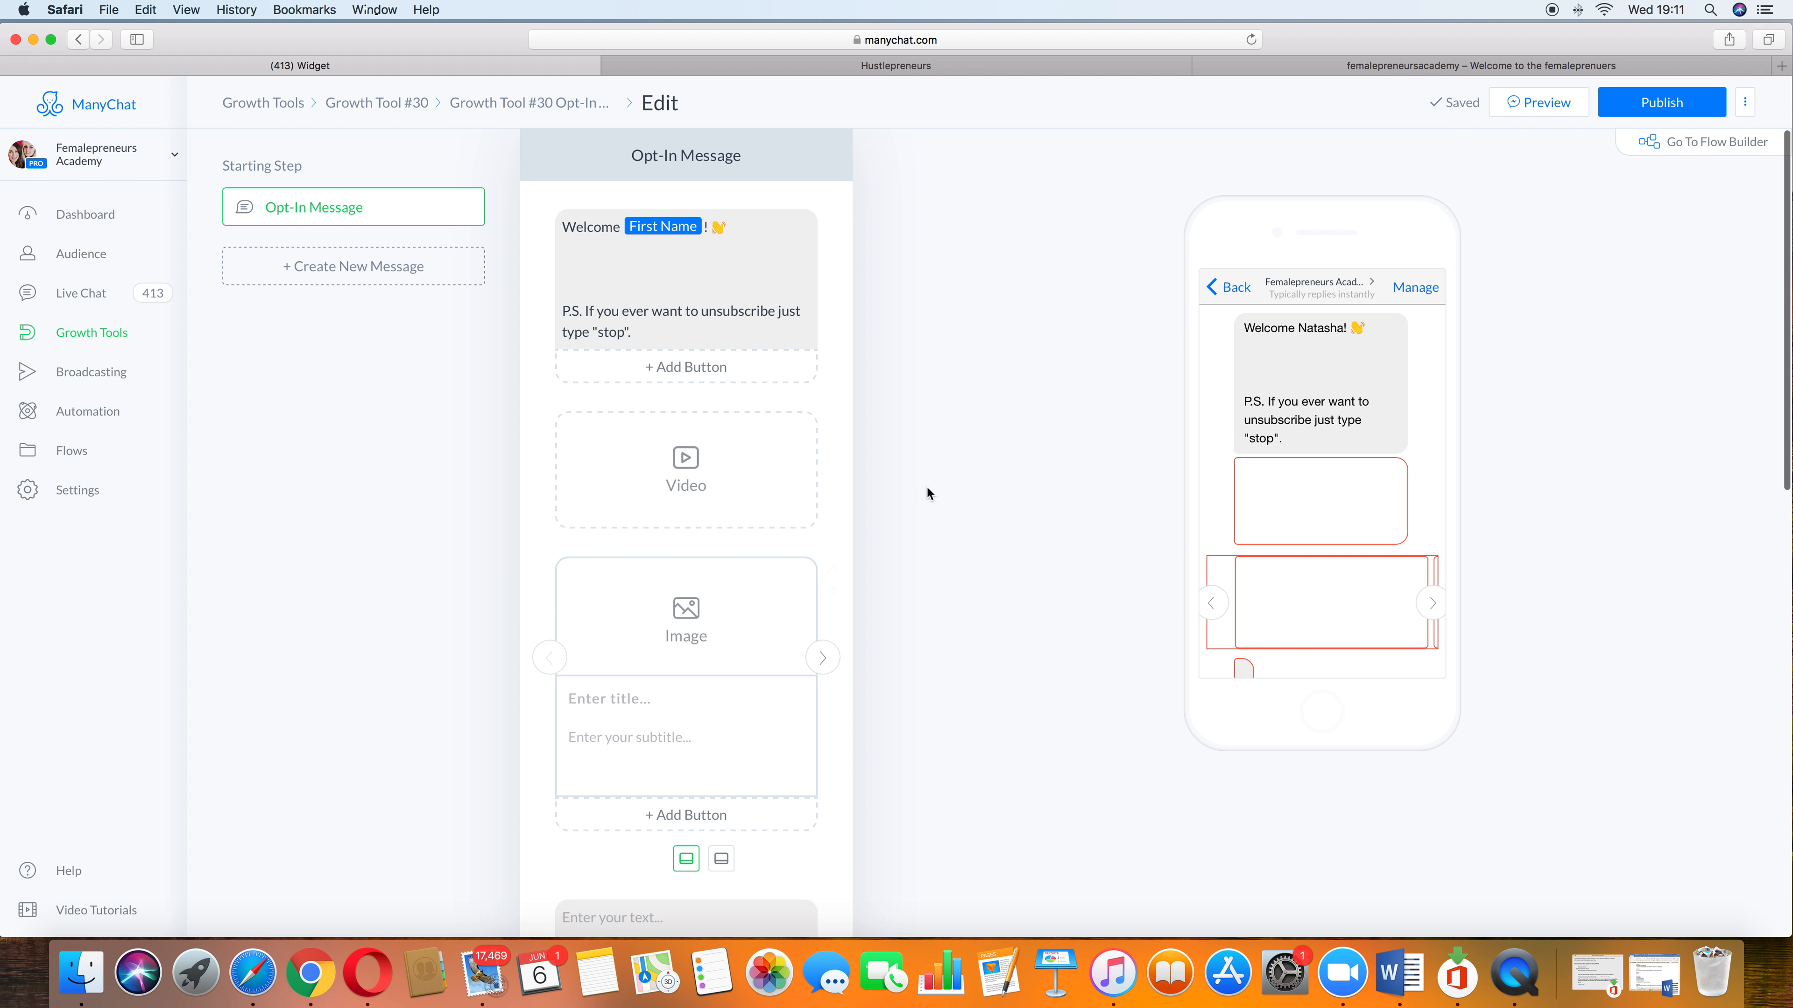
pyautogui.scroll(-12, 696, 730)
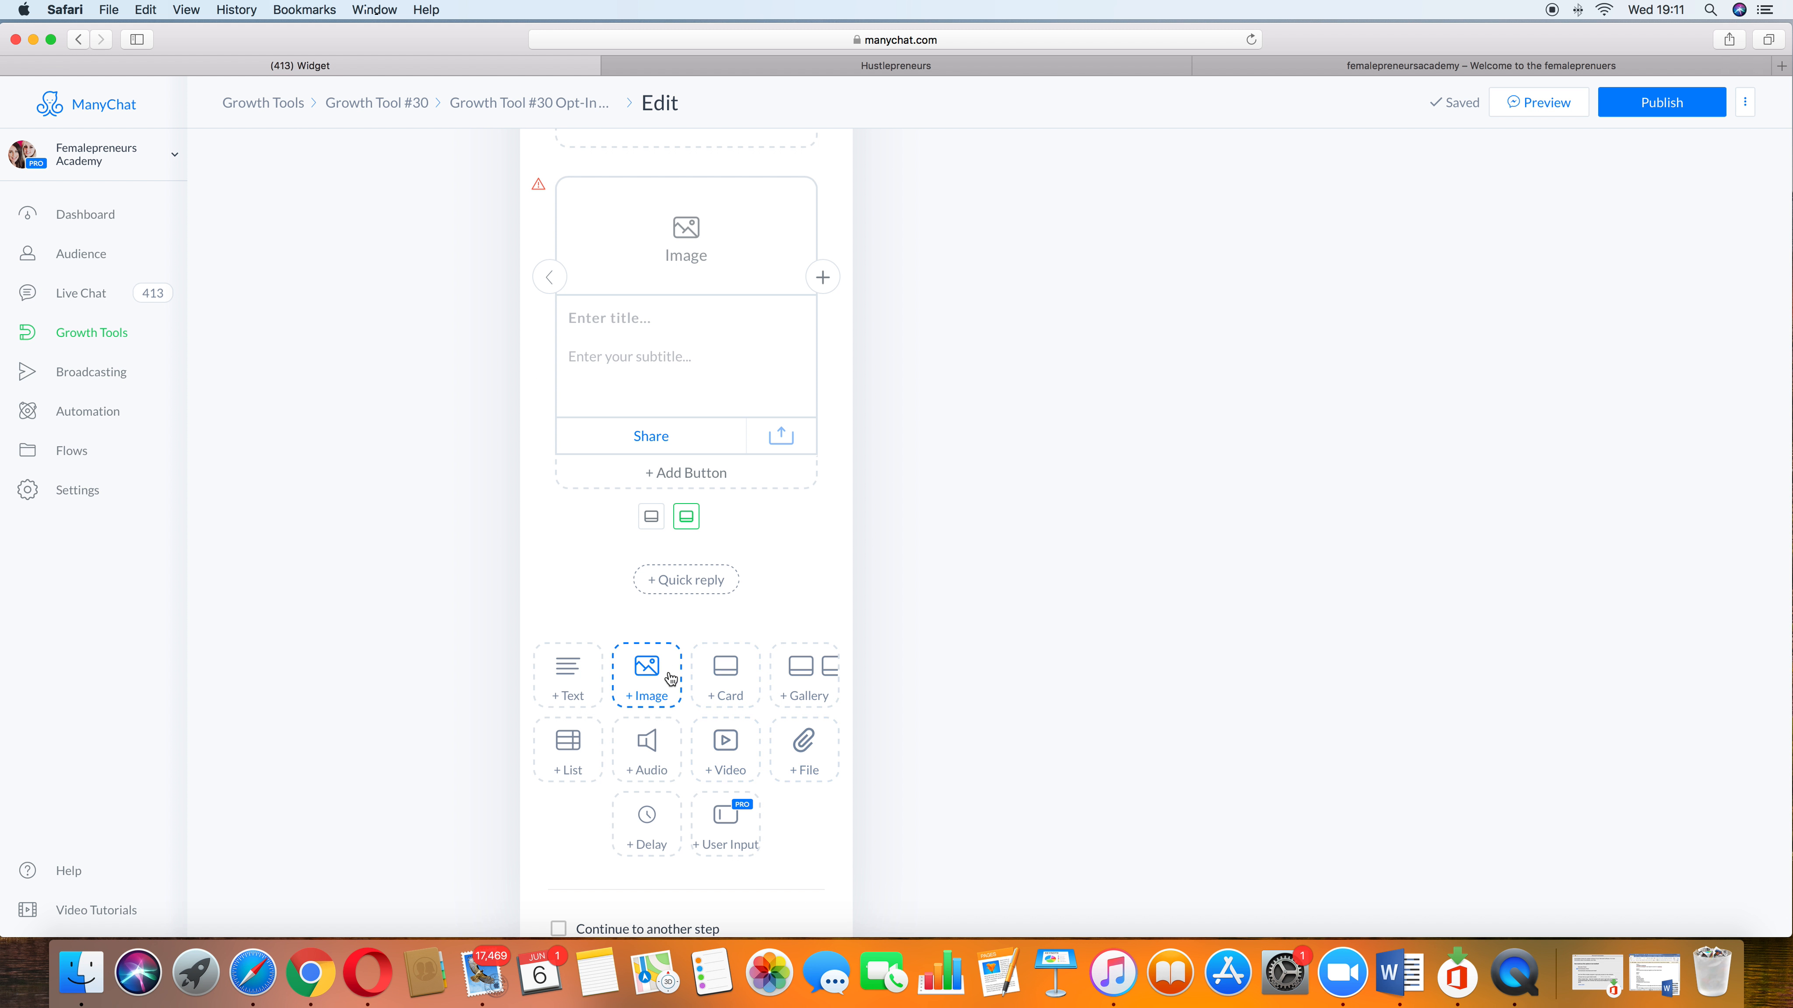
pyautogui.click(670, 682)
pyautogui.scroll(-3, 696, 706)
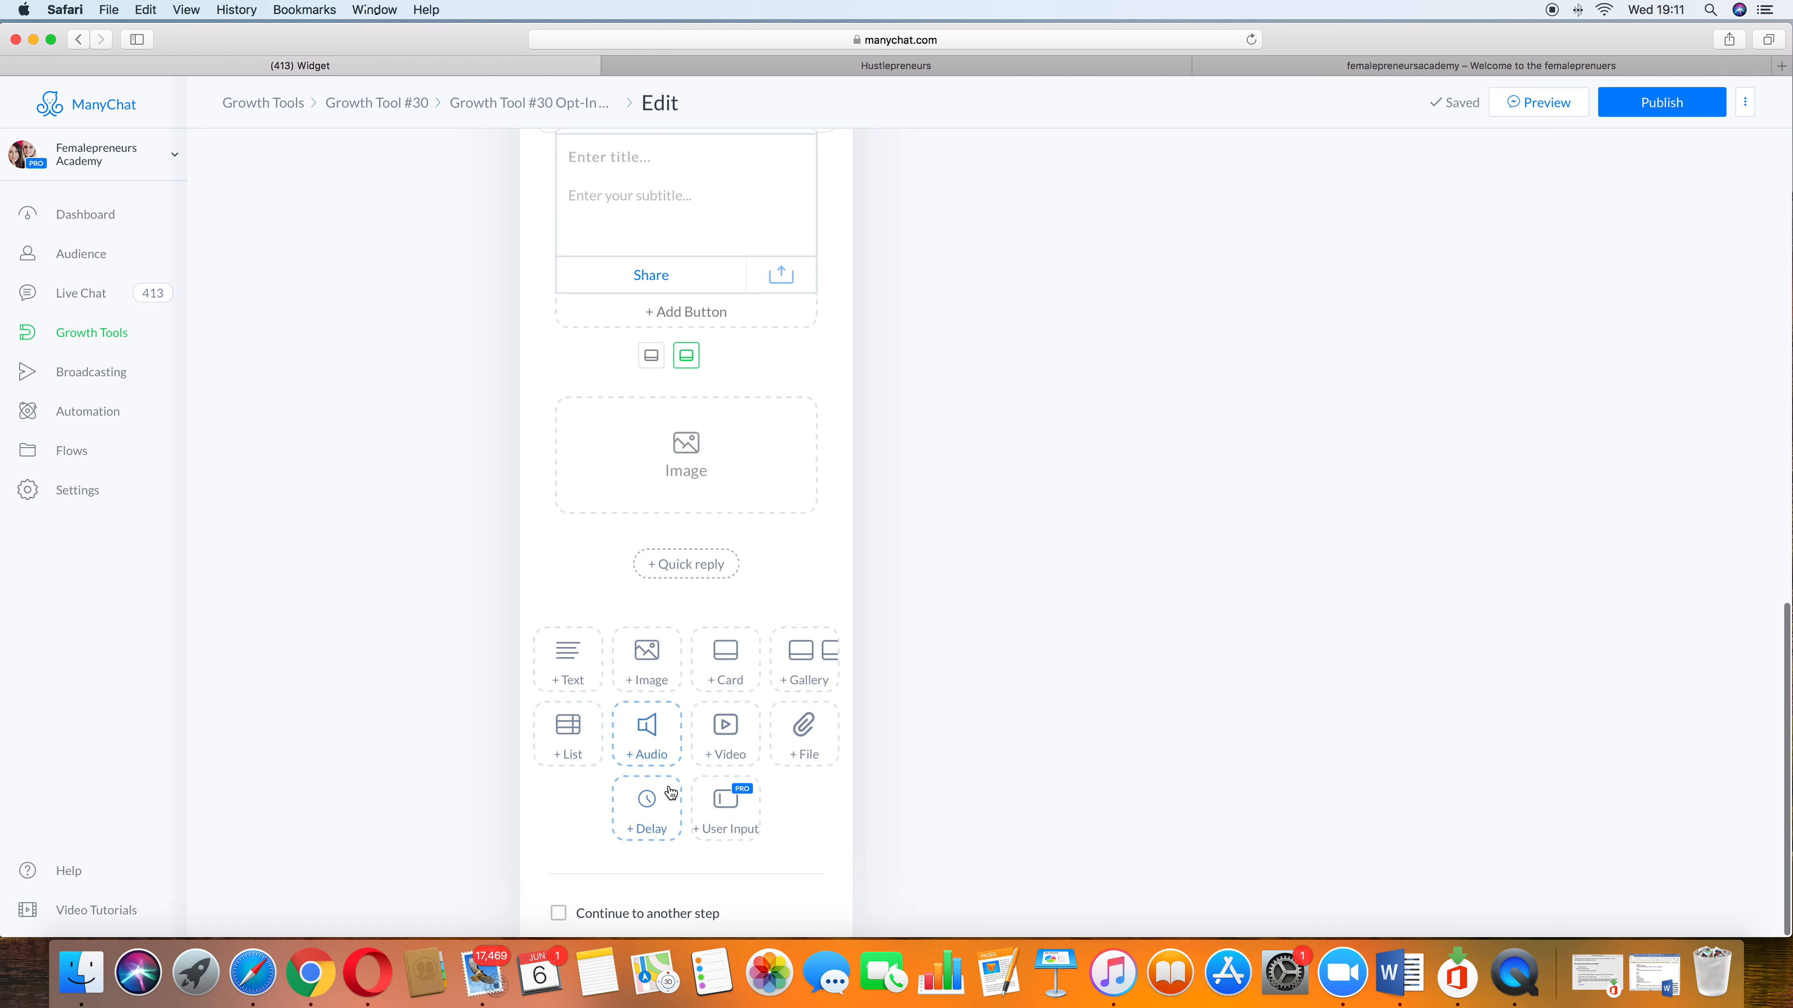
pyautogui.click(656, 816)
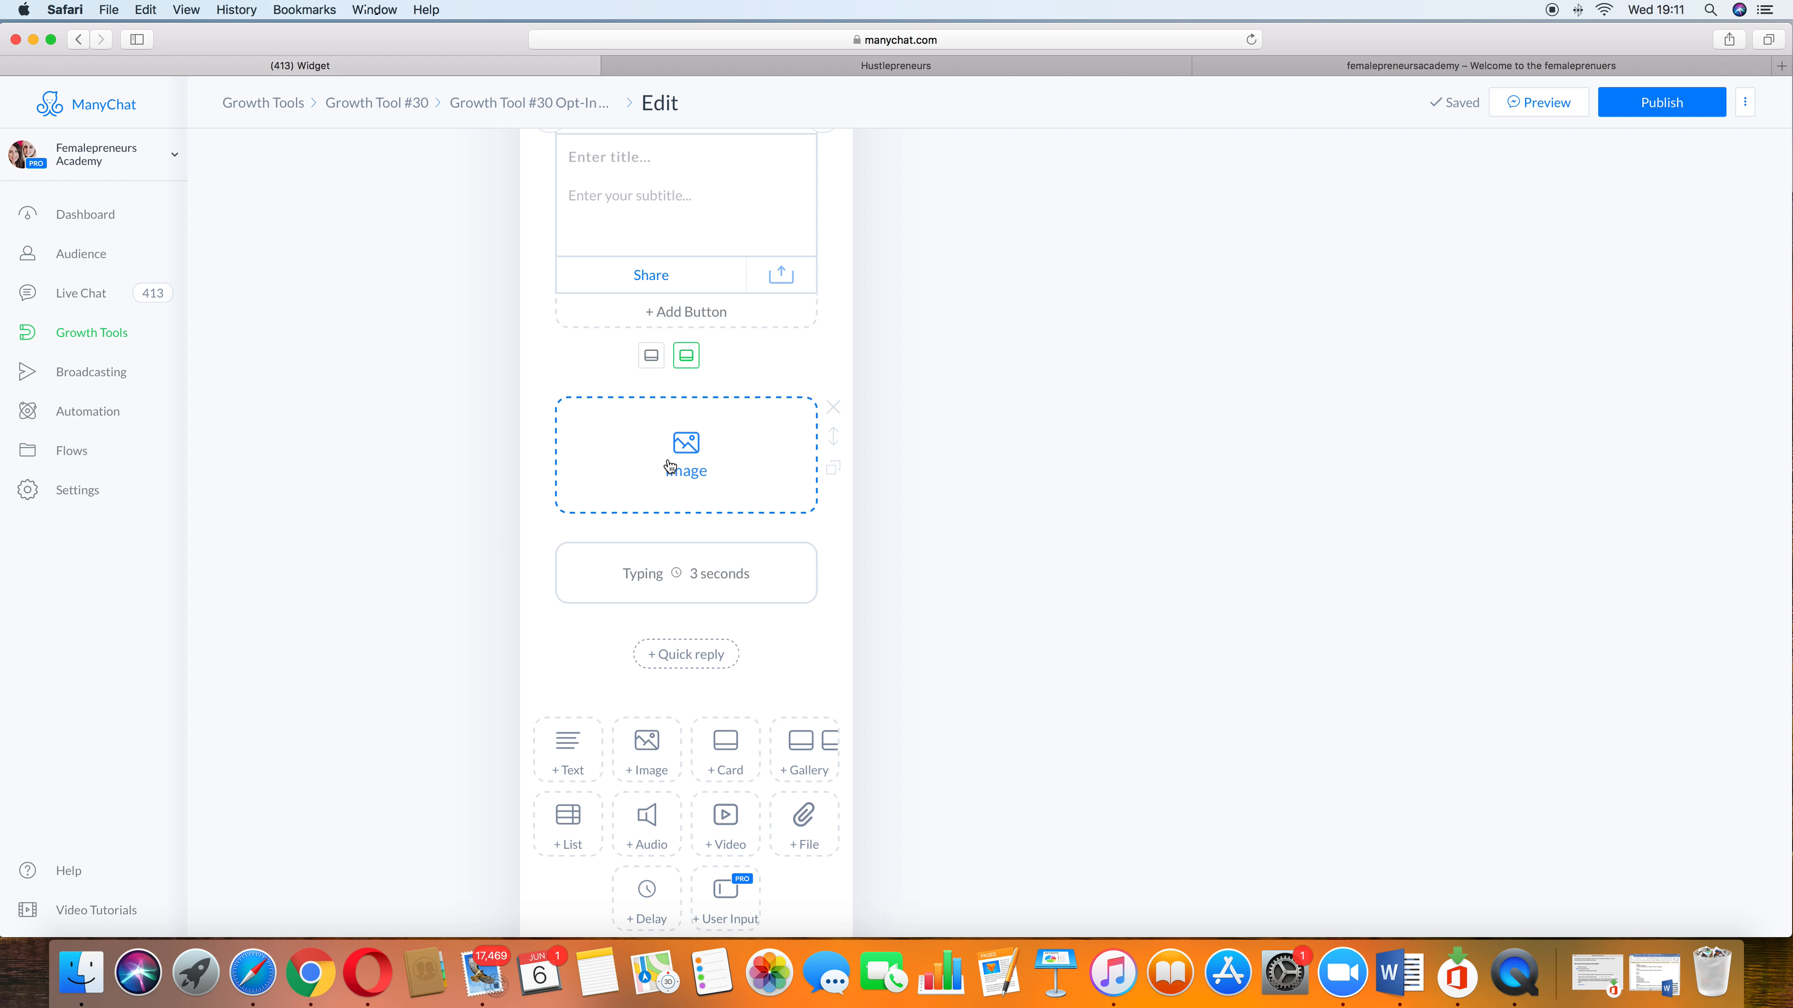
# Step: Add a text block, another typing delay and a second text block to the opt-in message
pyautogui.click(689, 651)
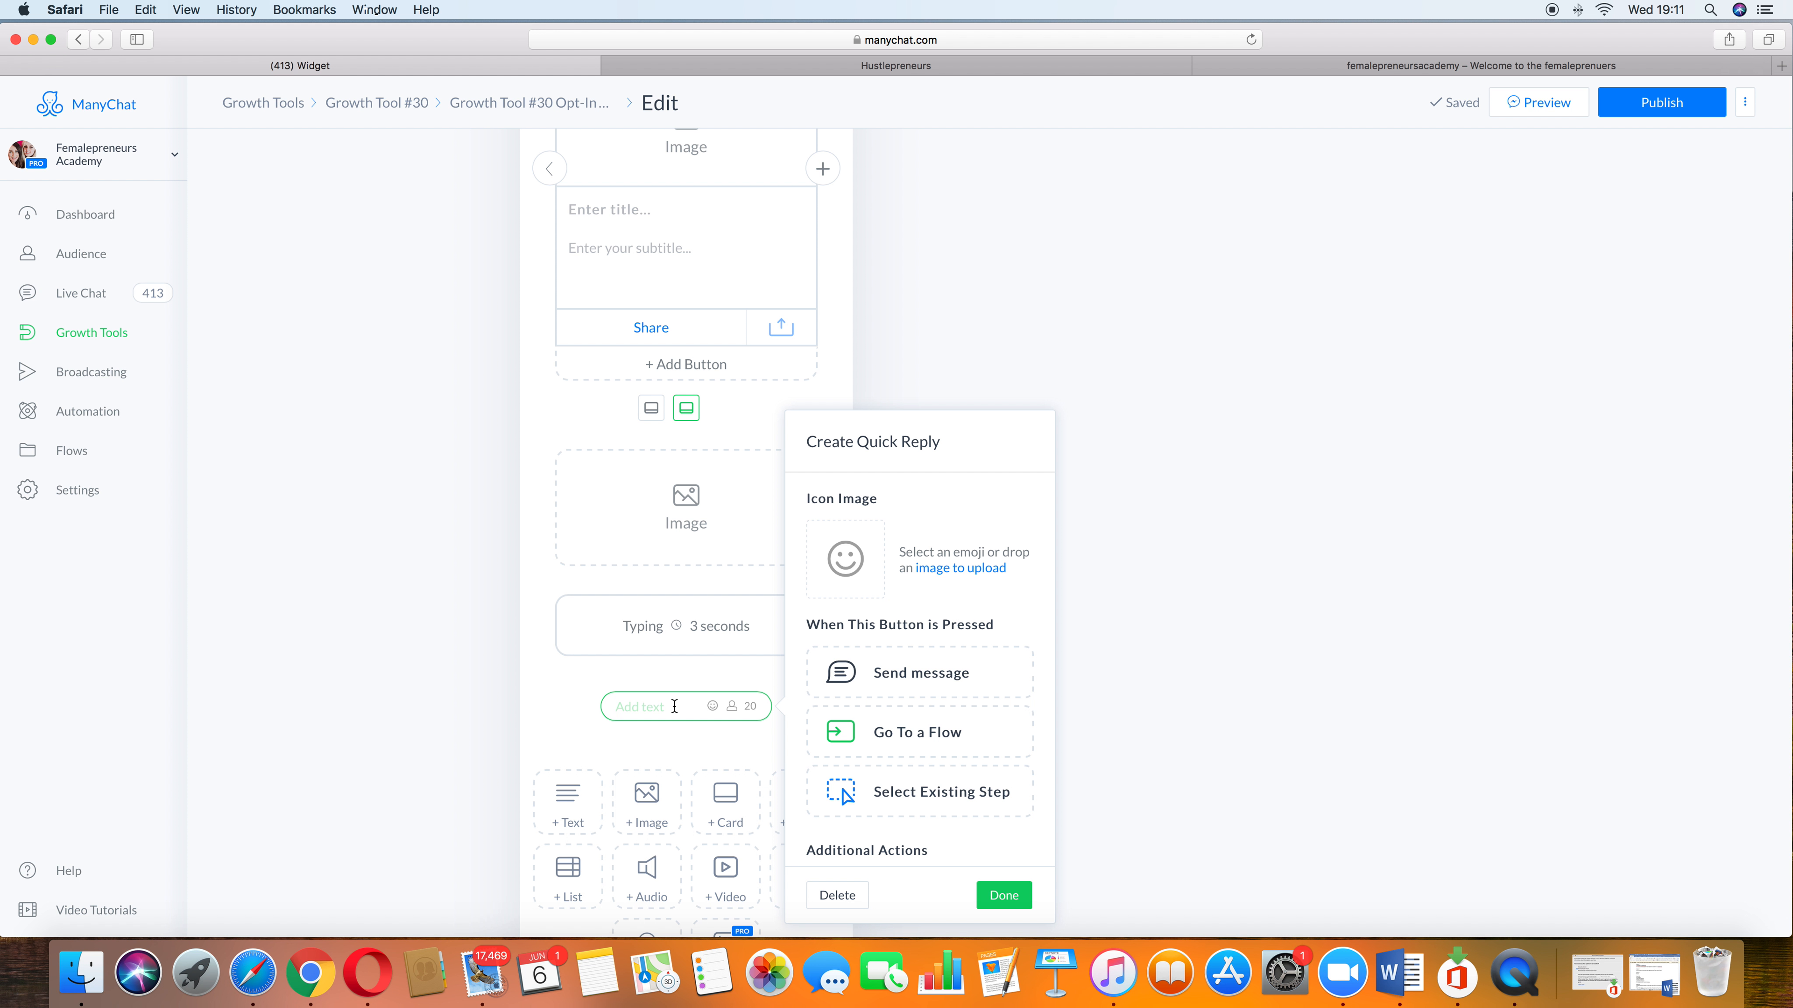
pyautogui.click(599, 667)
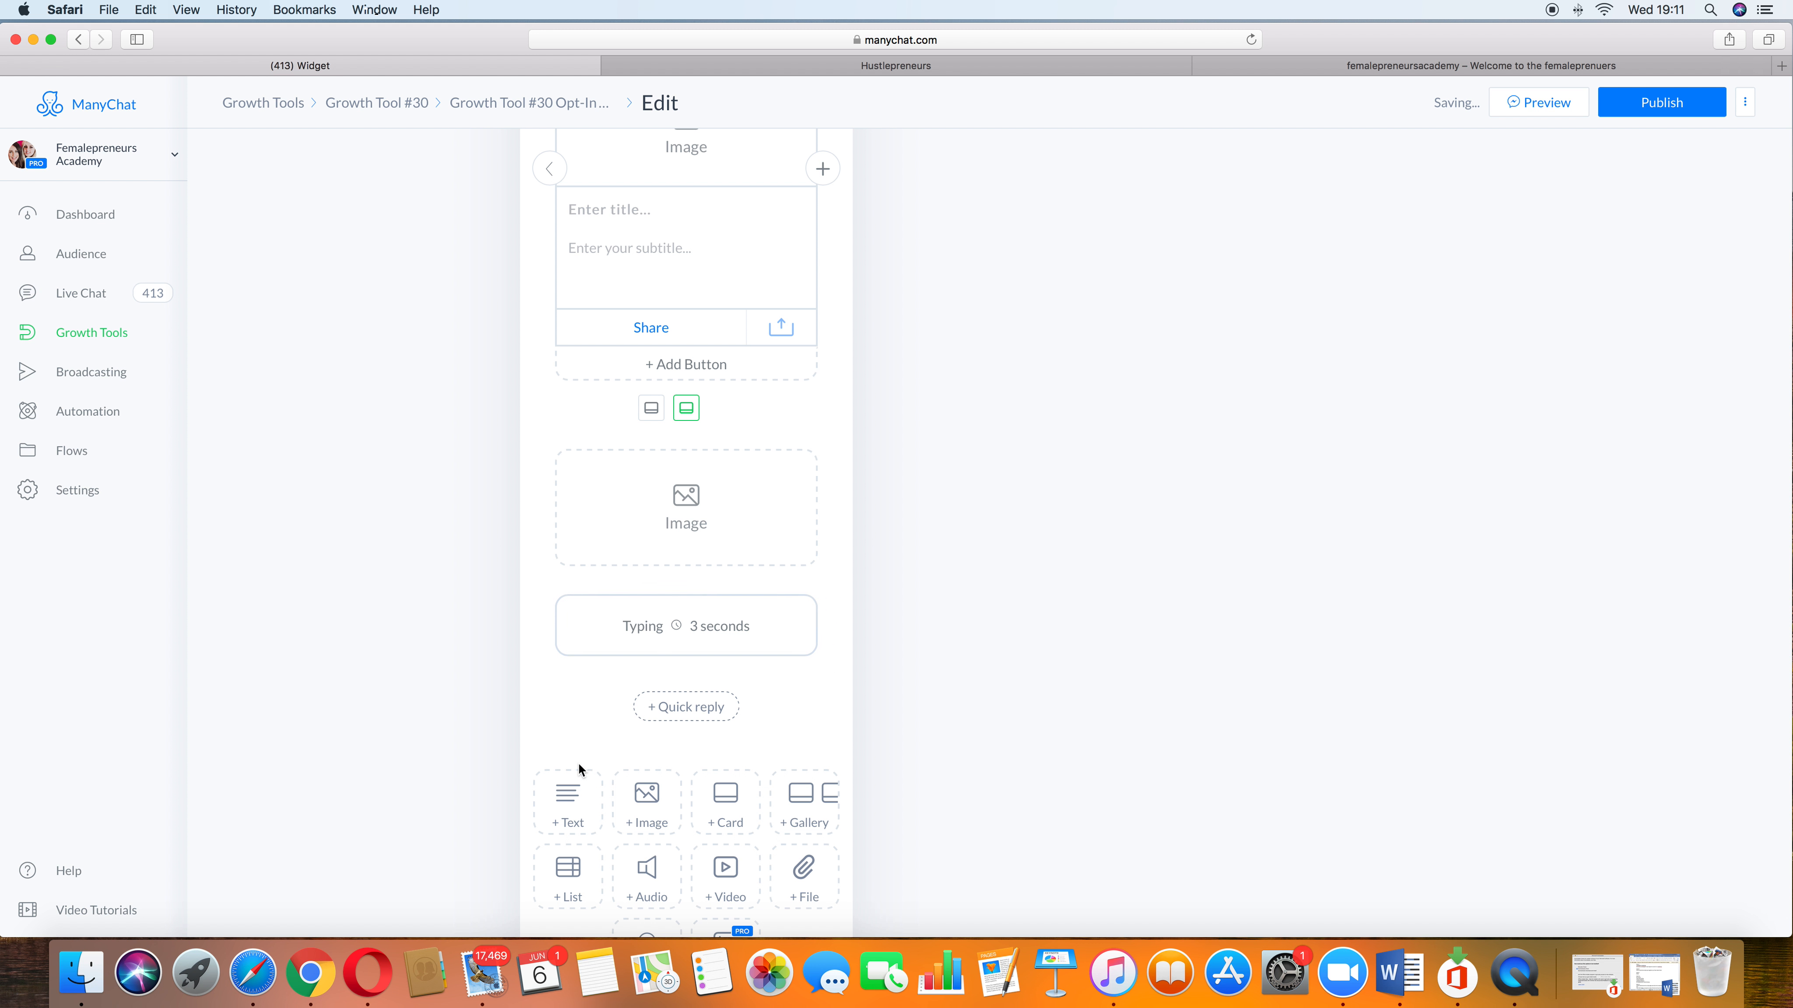
pyautogui.click(573, 784)
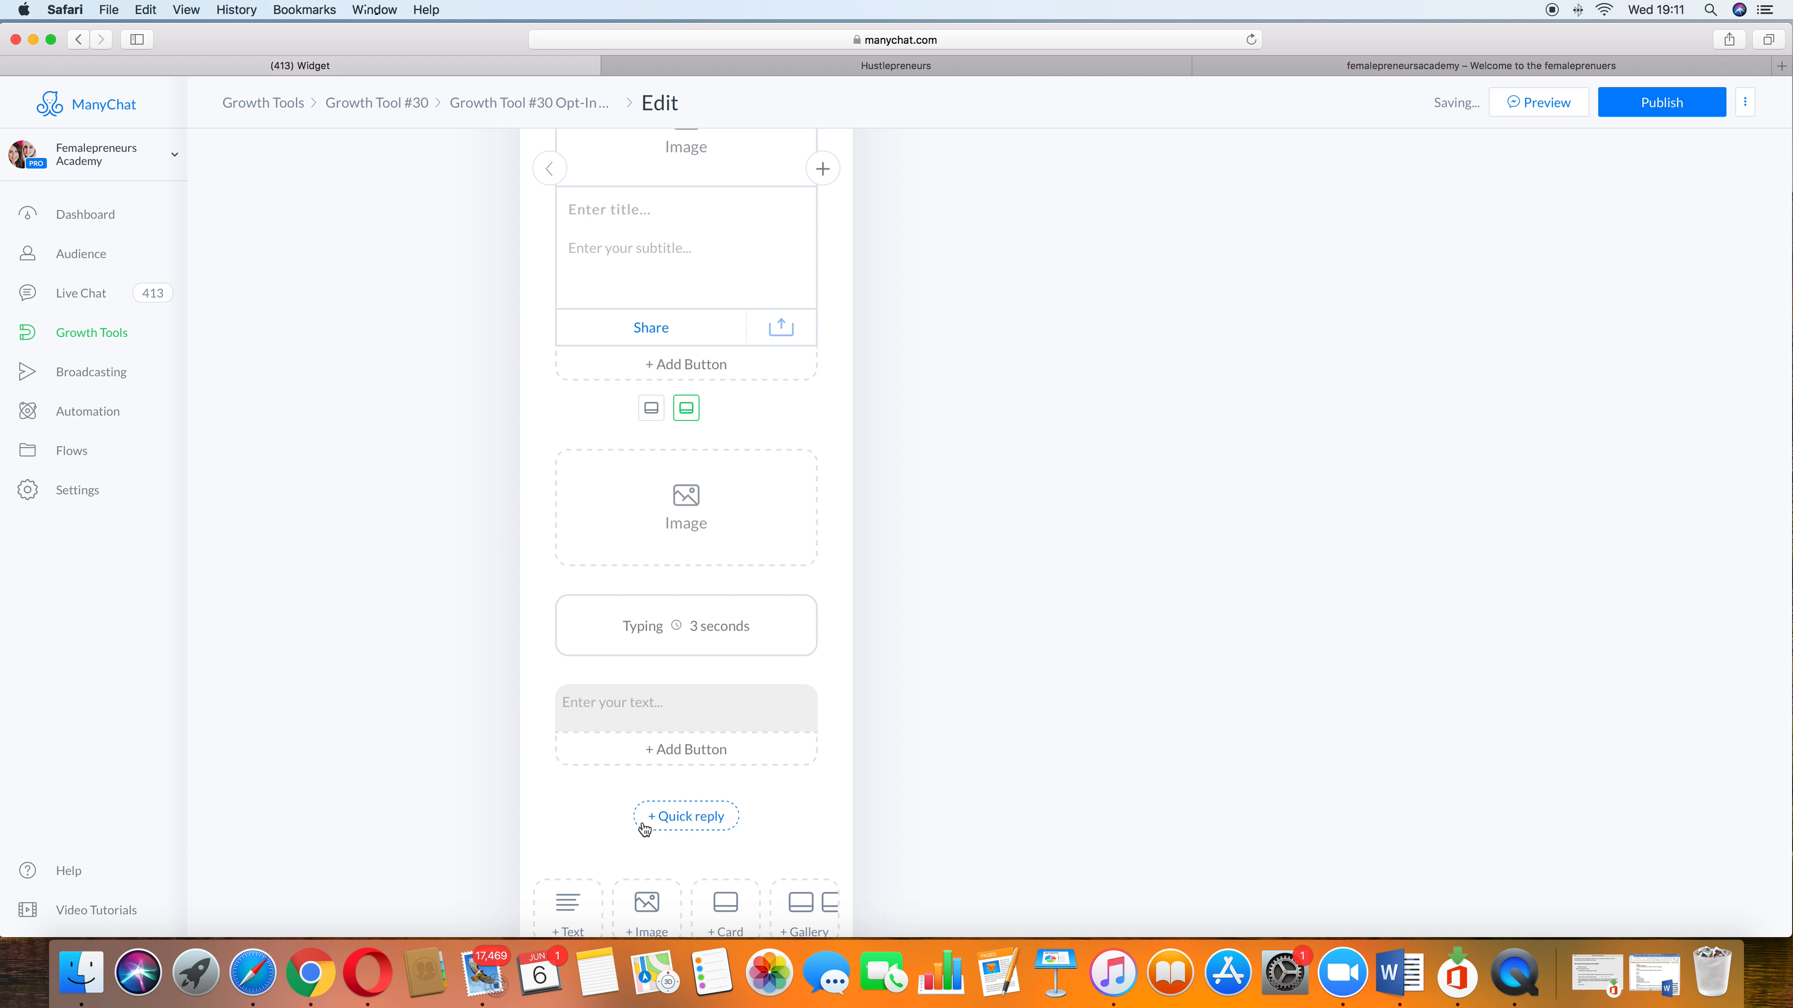
pyautogui.scroll(-3, 640, 819)
pyautogui.click(647, 568)
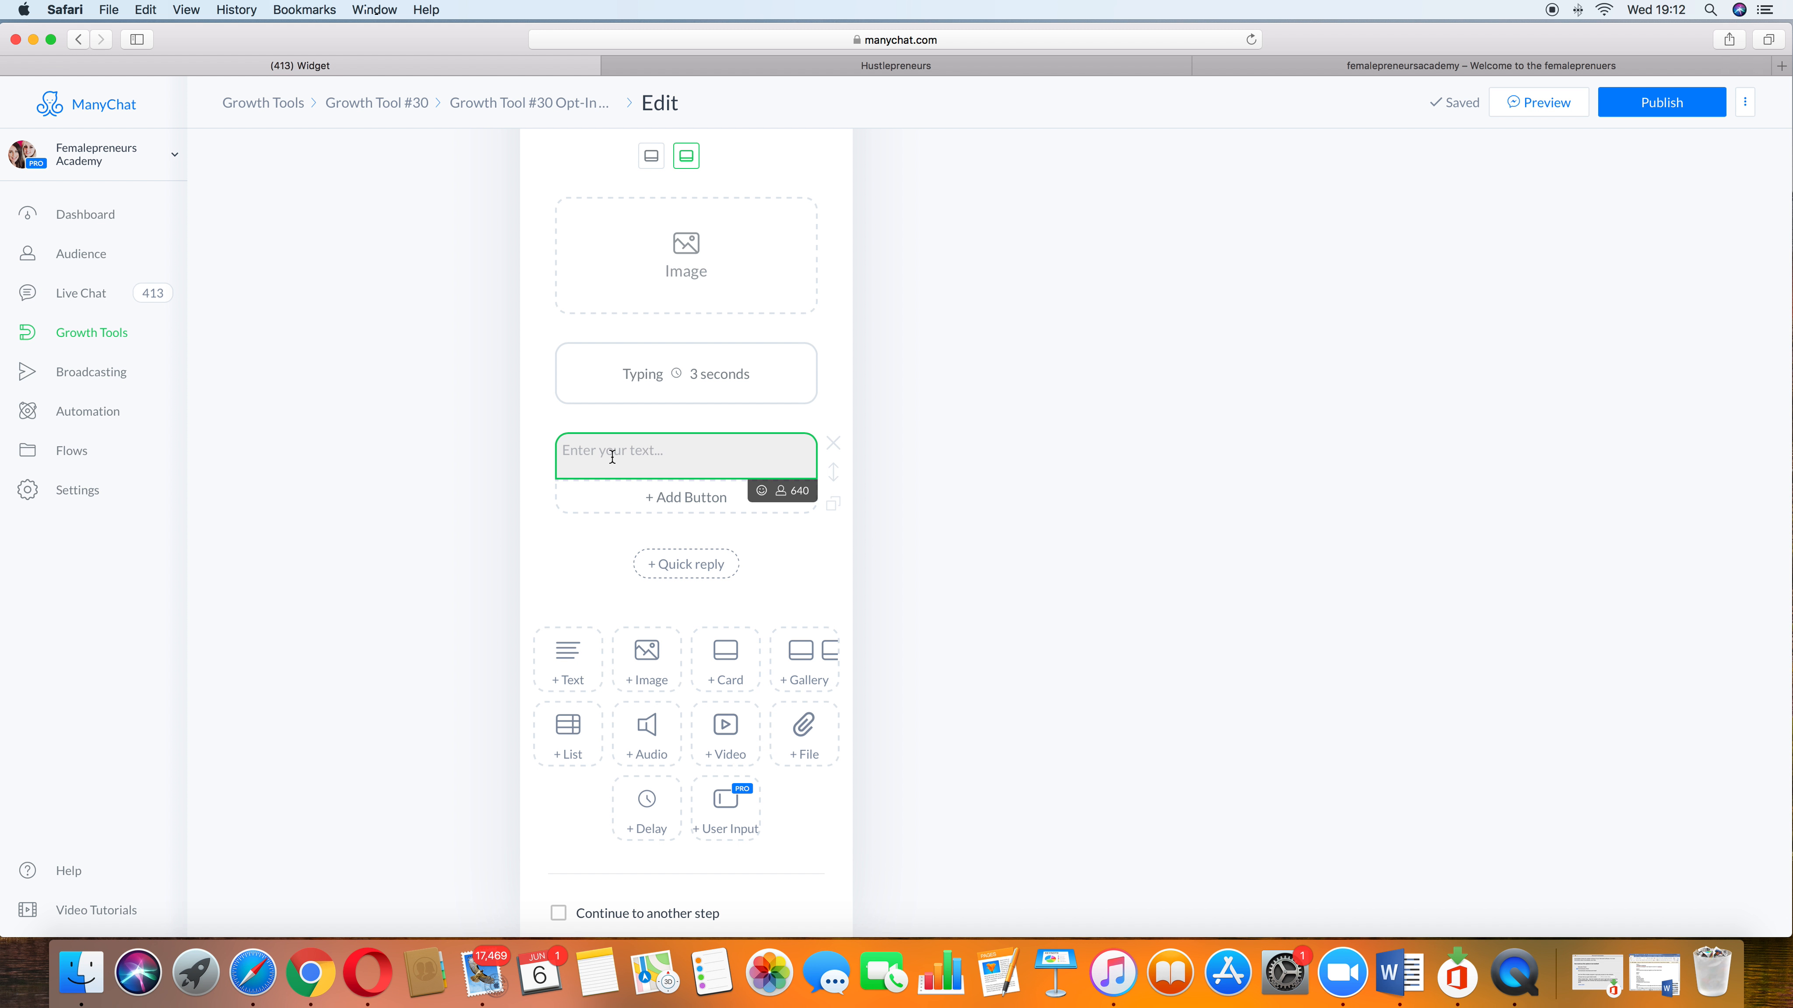
pyautogui.click(646, 812)
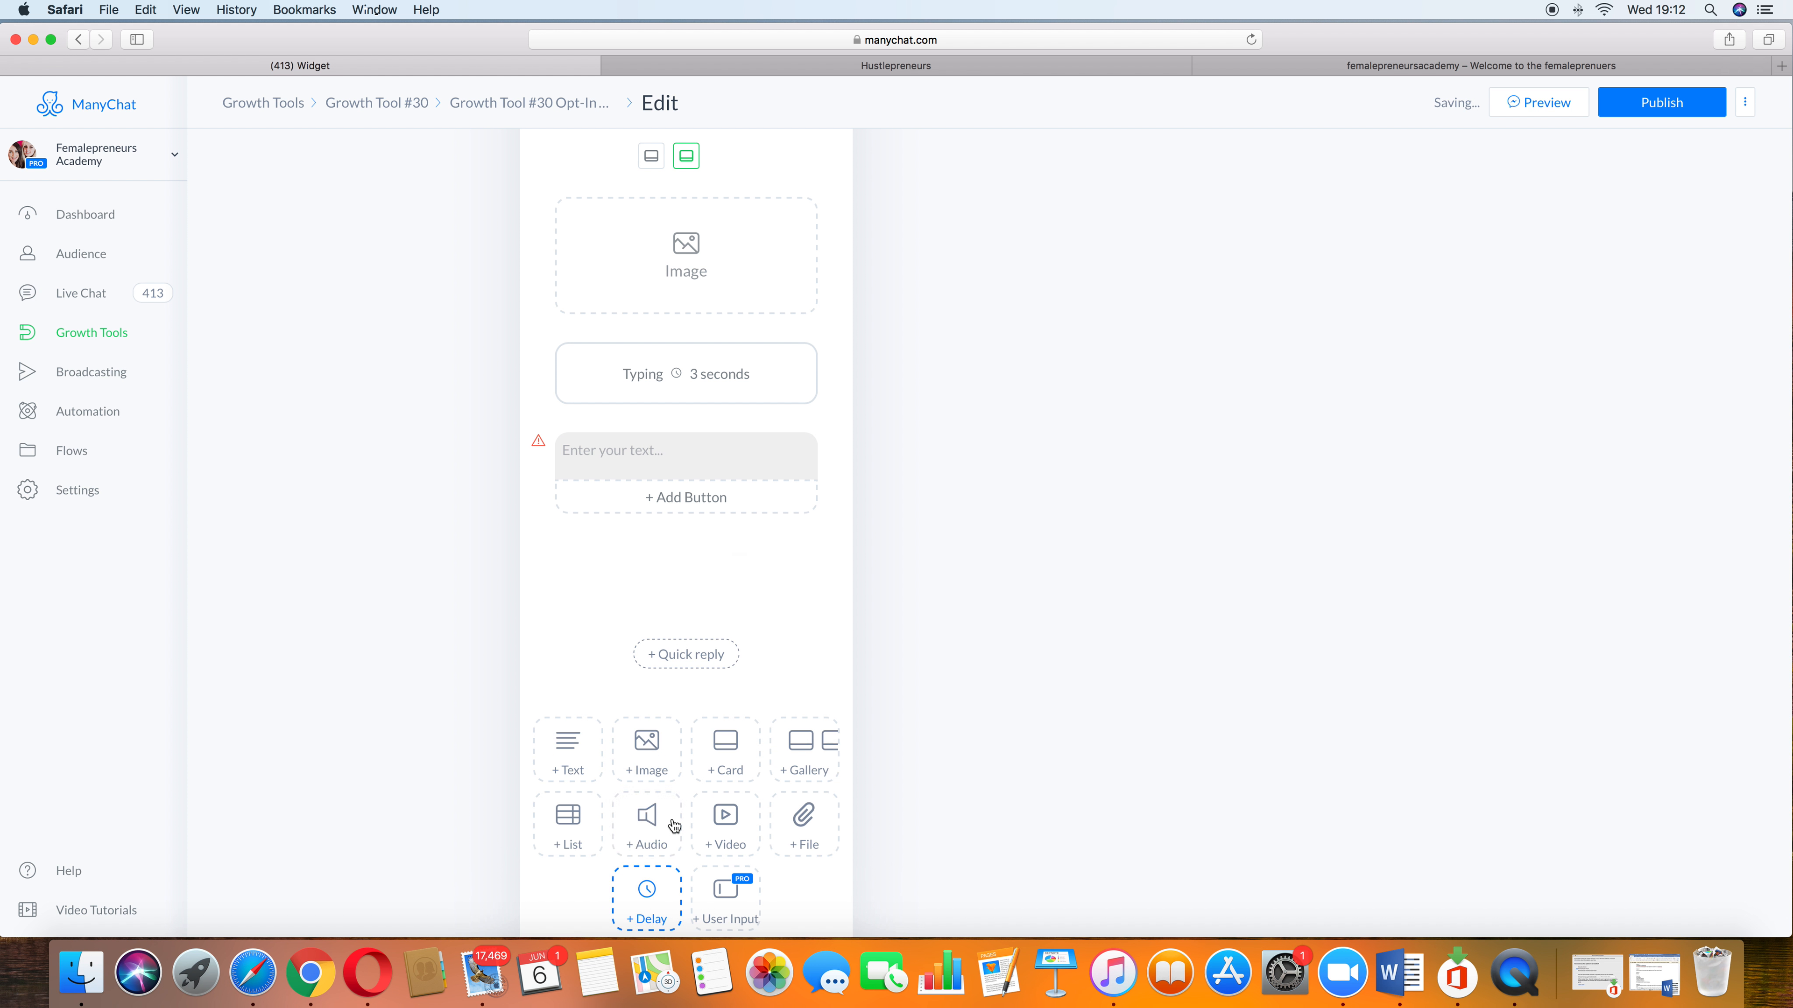
pyautogui.click(570, 747)
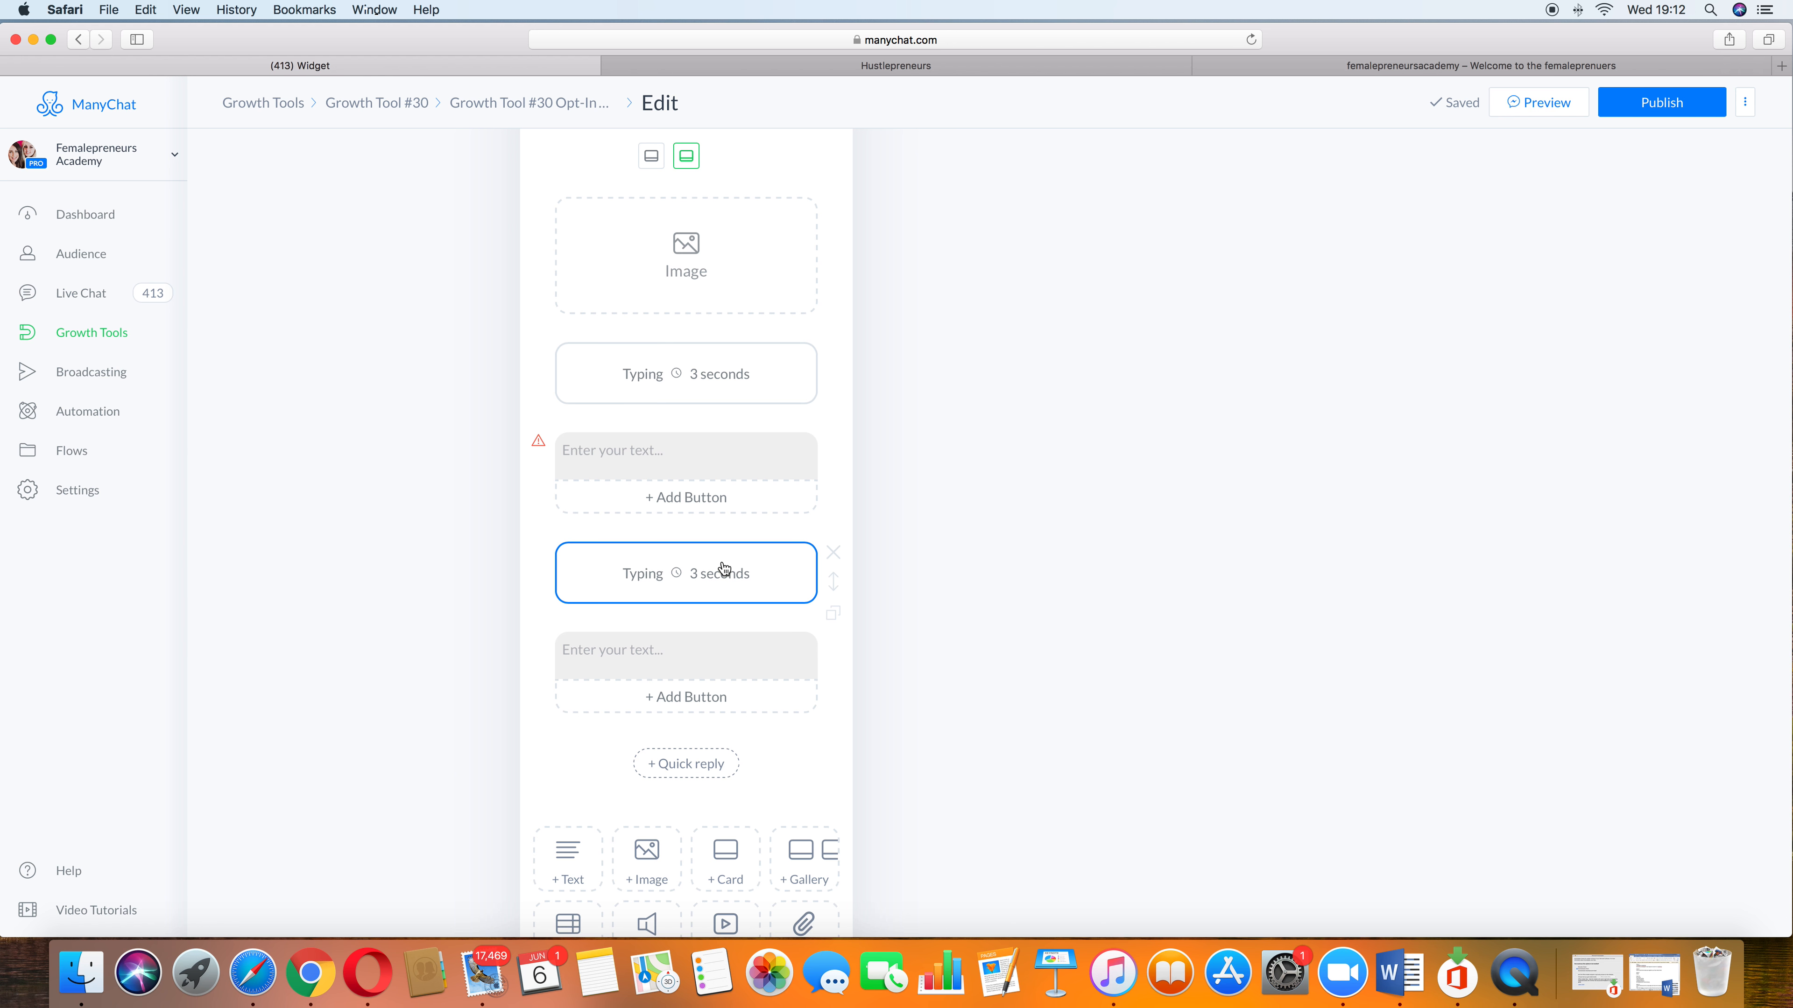
# Step: Return to the growth tools list and look over Growth Tool #30 and the bot settings
pyautogui.scroll(-10, 807, 340)
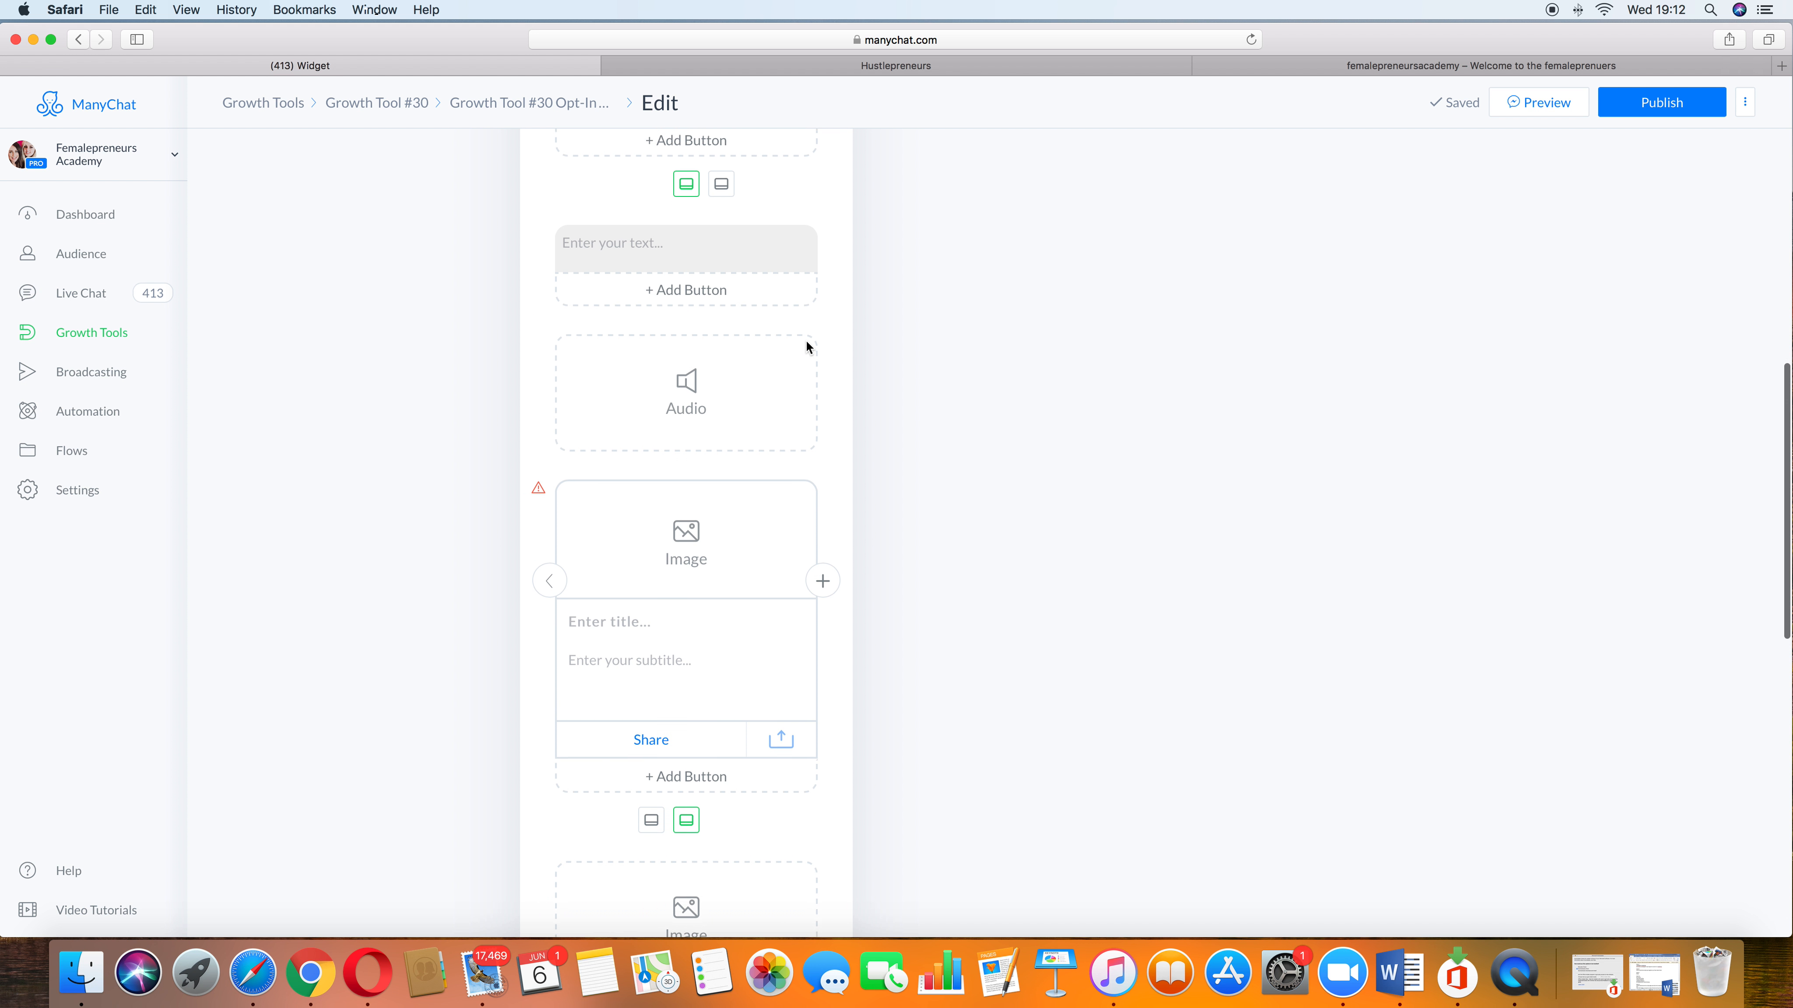
pyautogui.scroll(10, 807, 340)
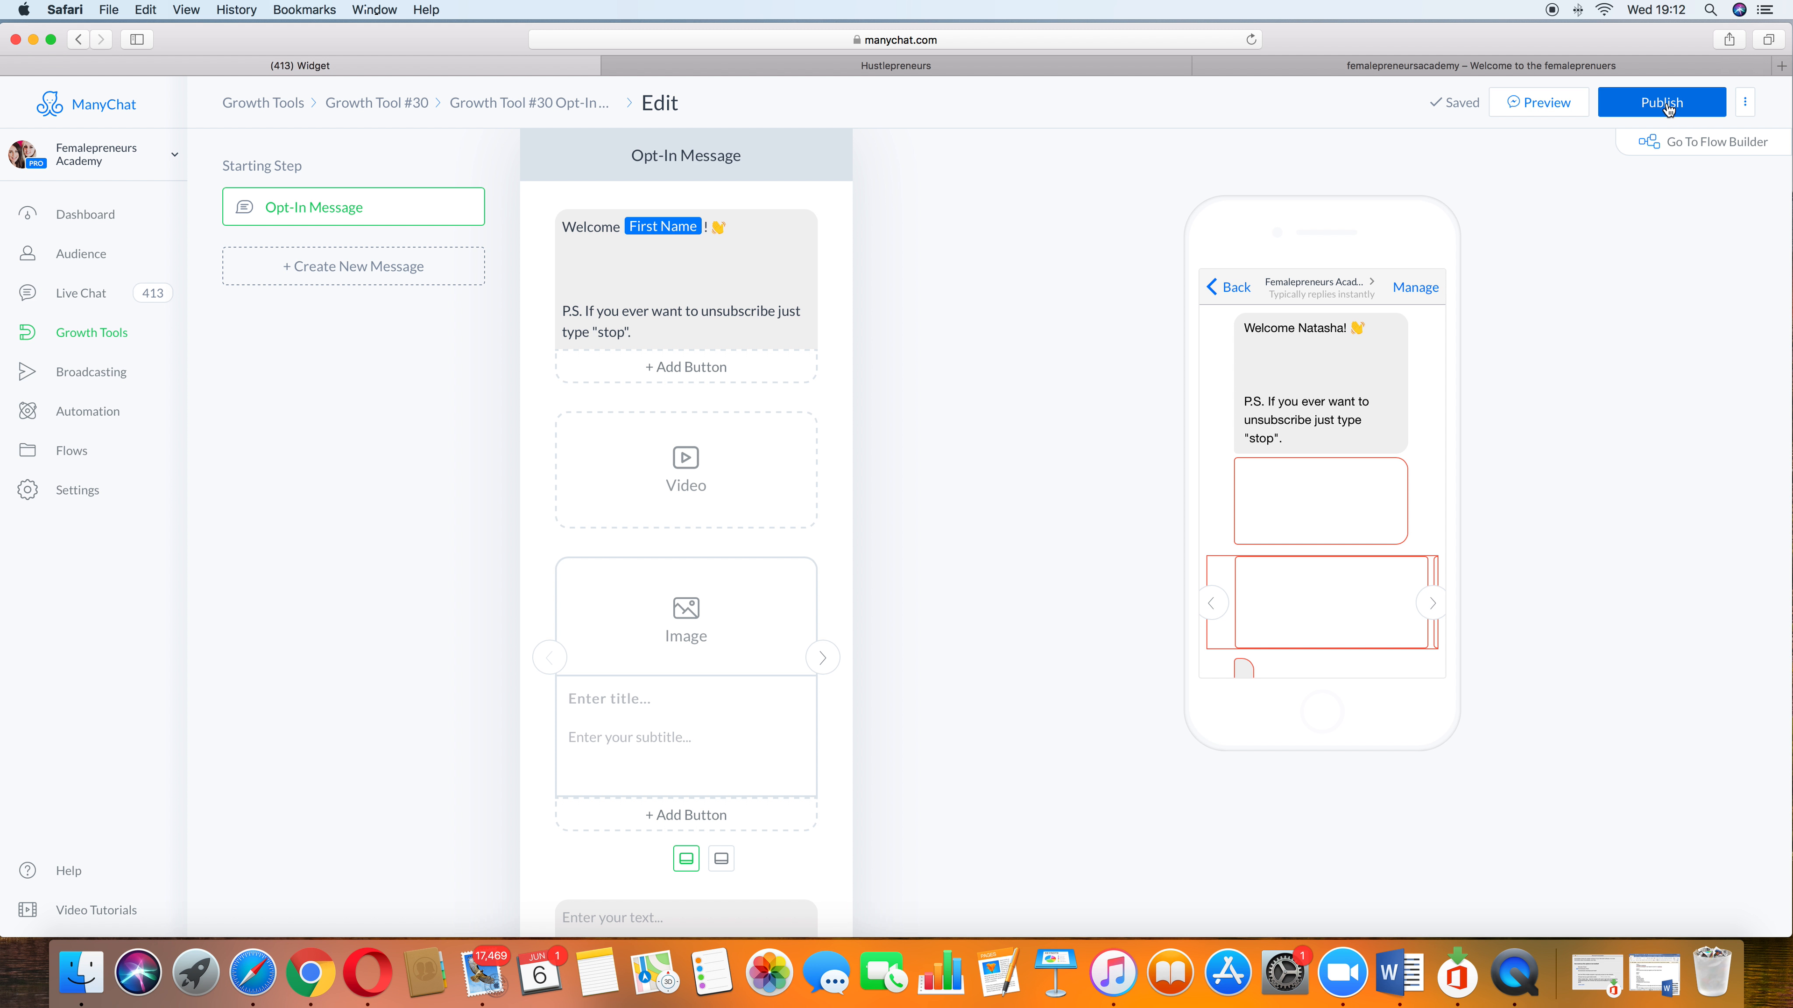
pyautogui.click(118, 341)
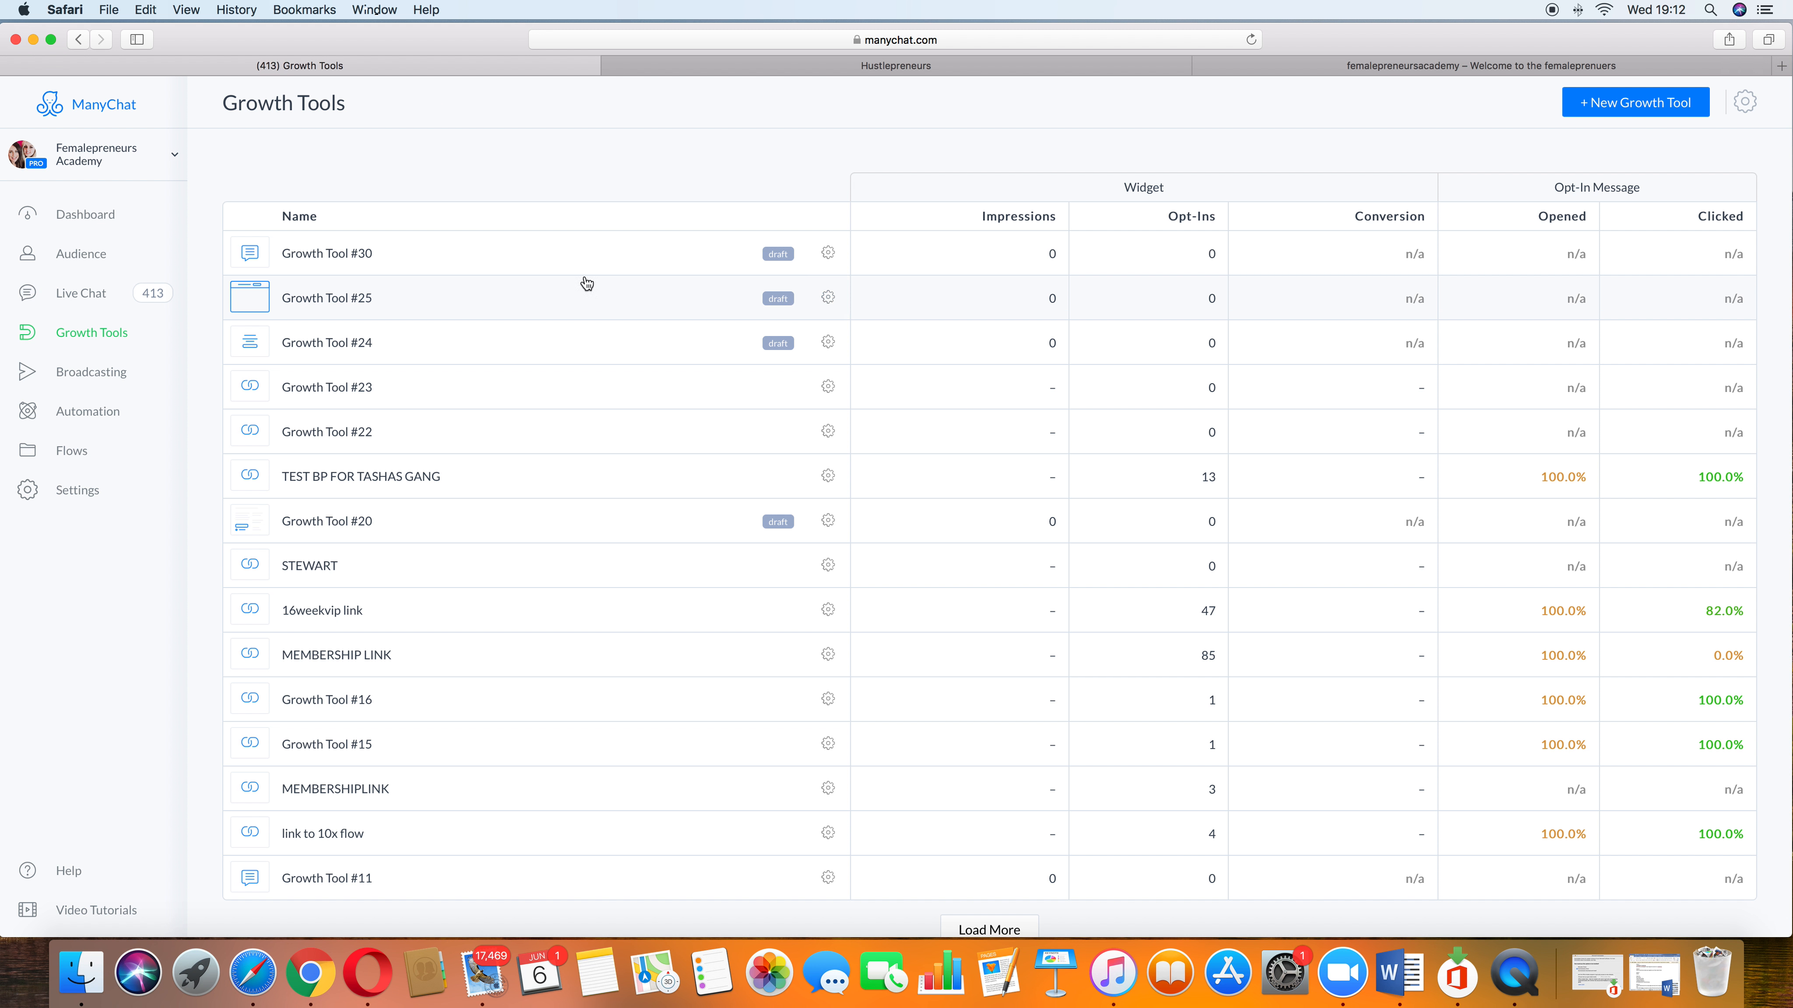
pyautogui.click(430, 263)
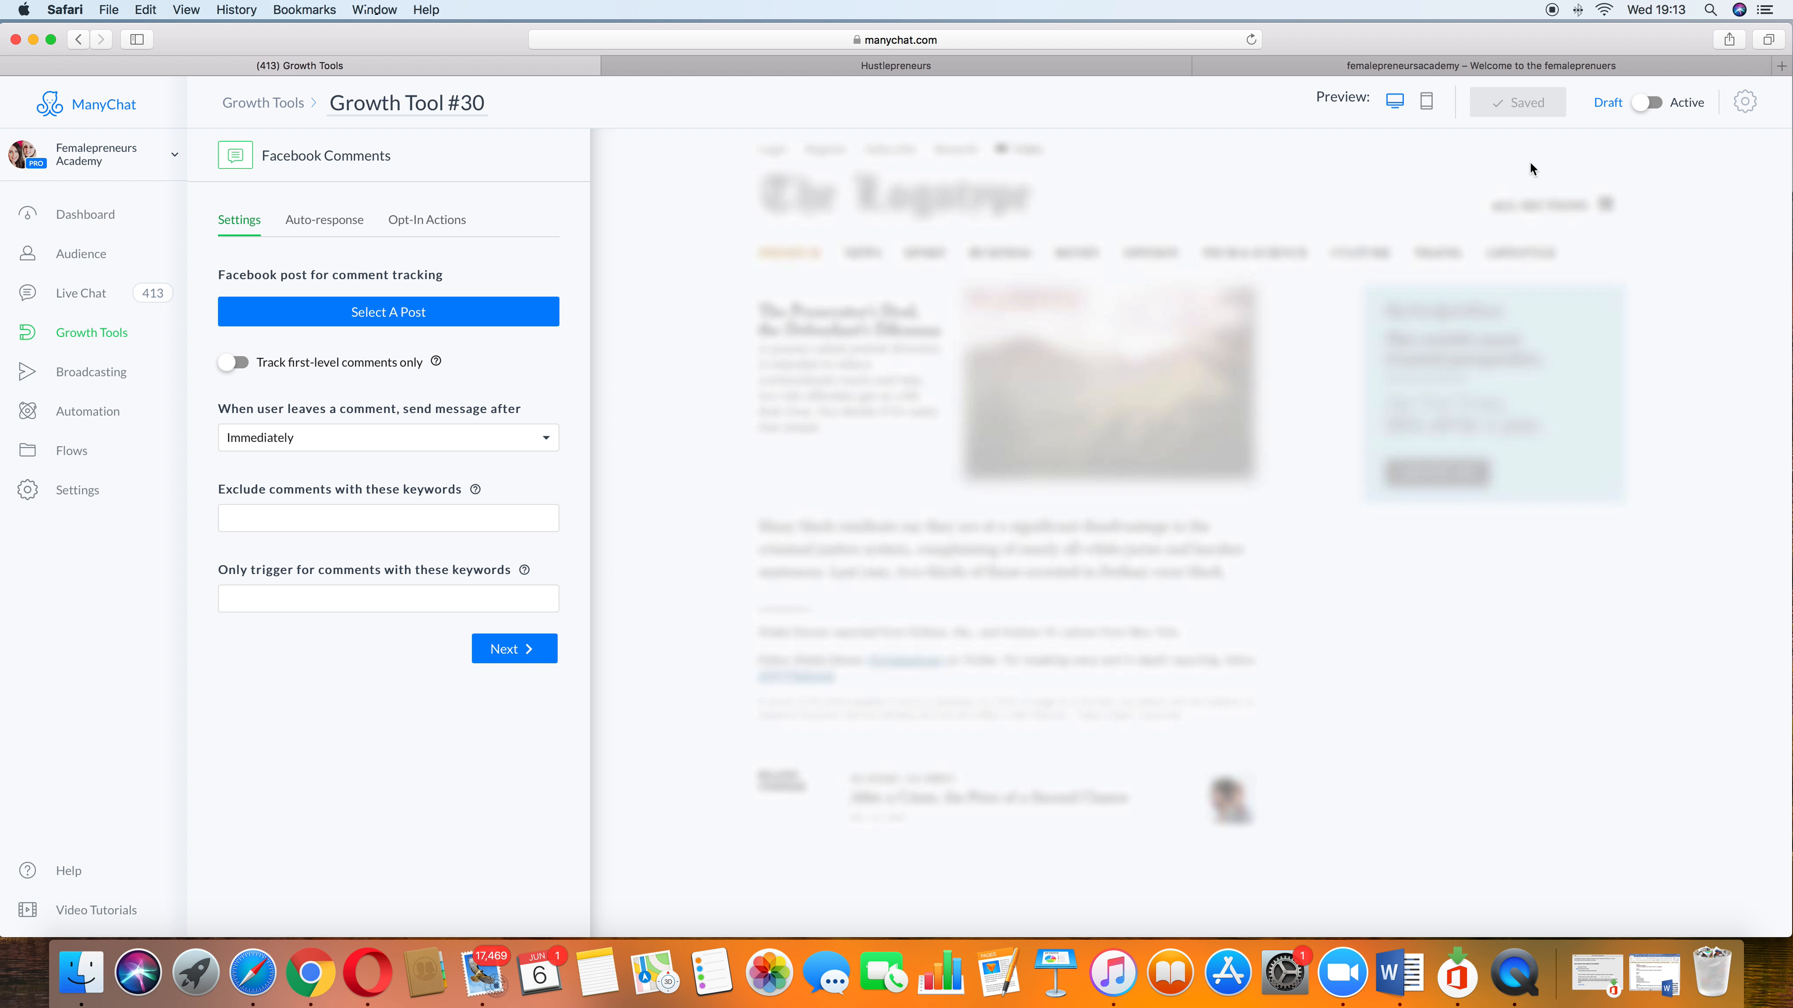
pyautogui.click(116, 492)
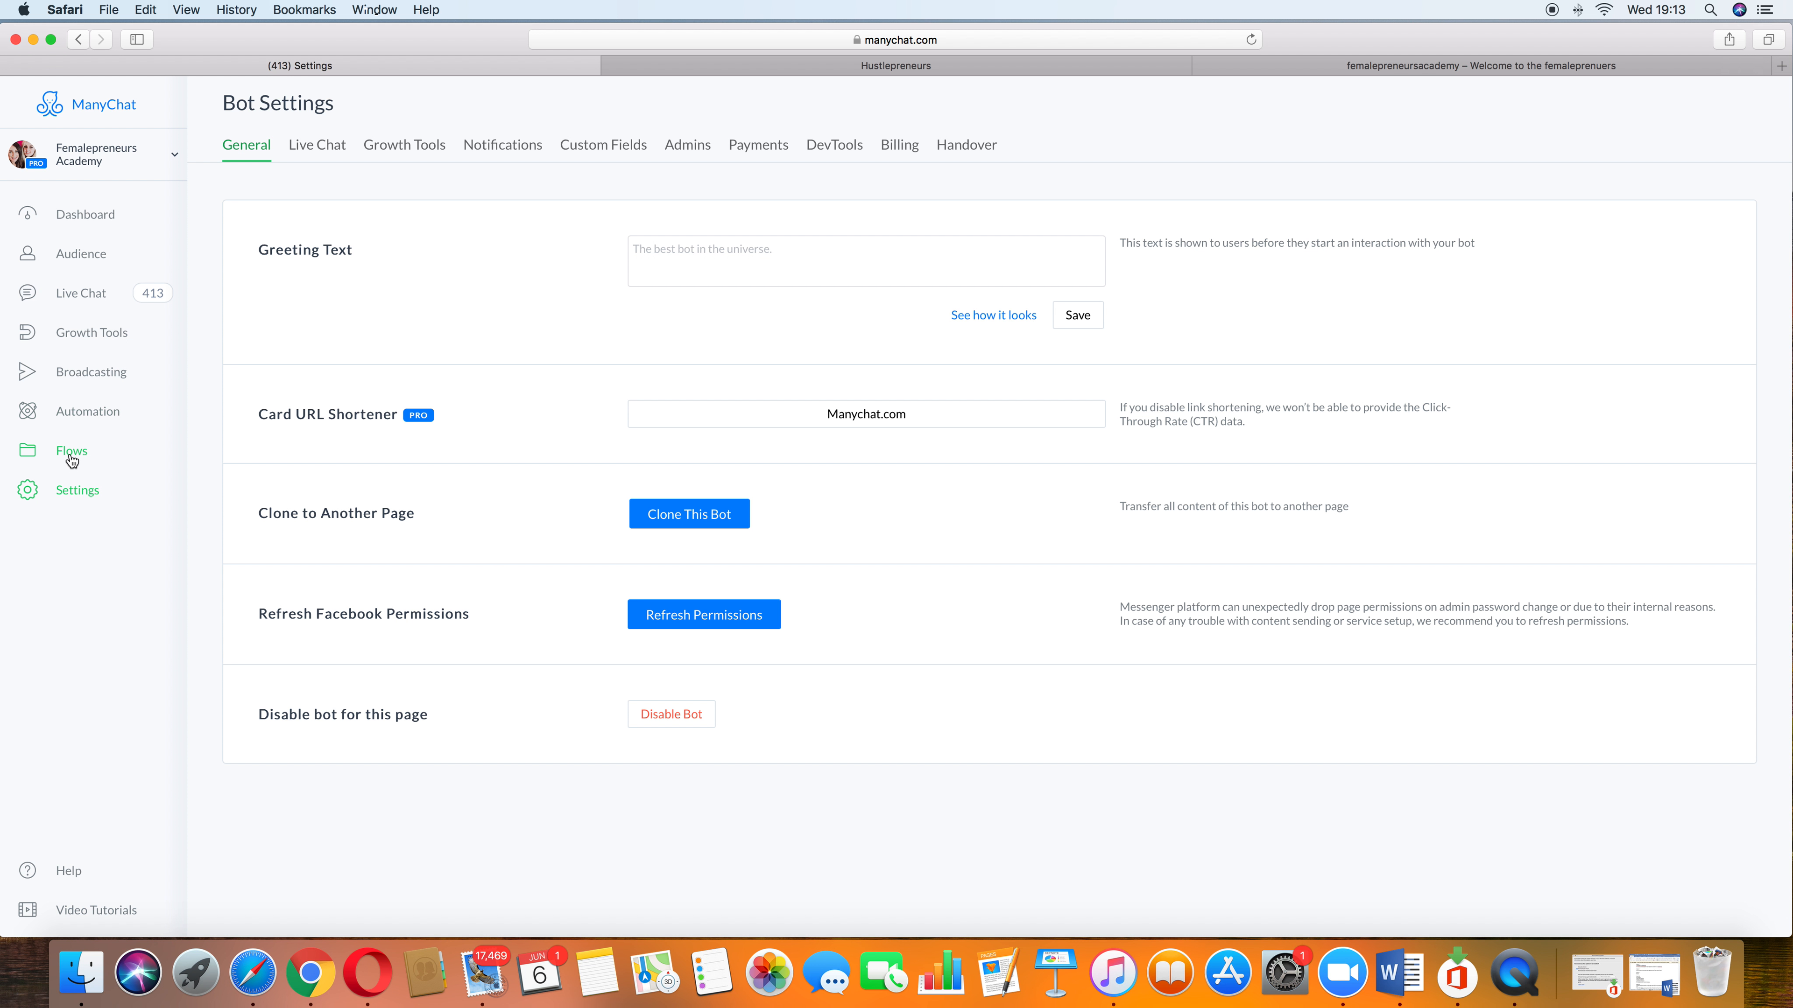
pyautogui.click(94, 340)
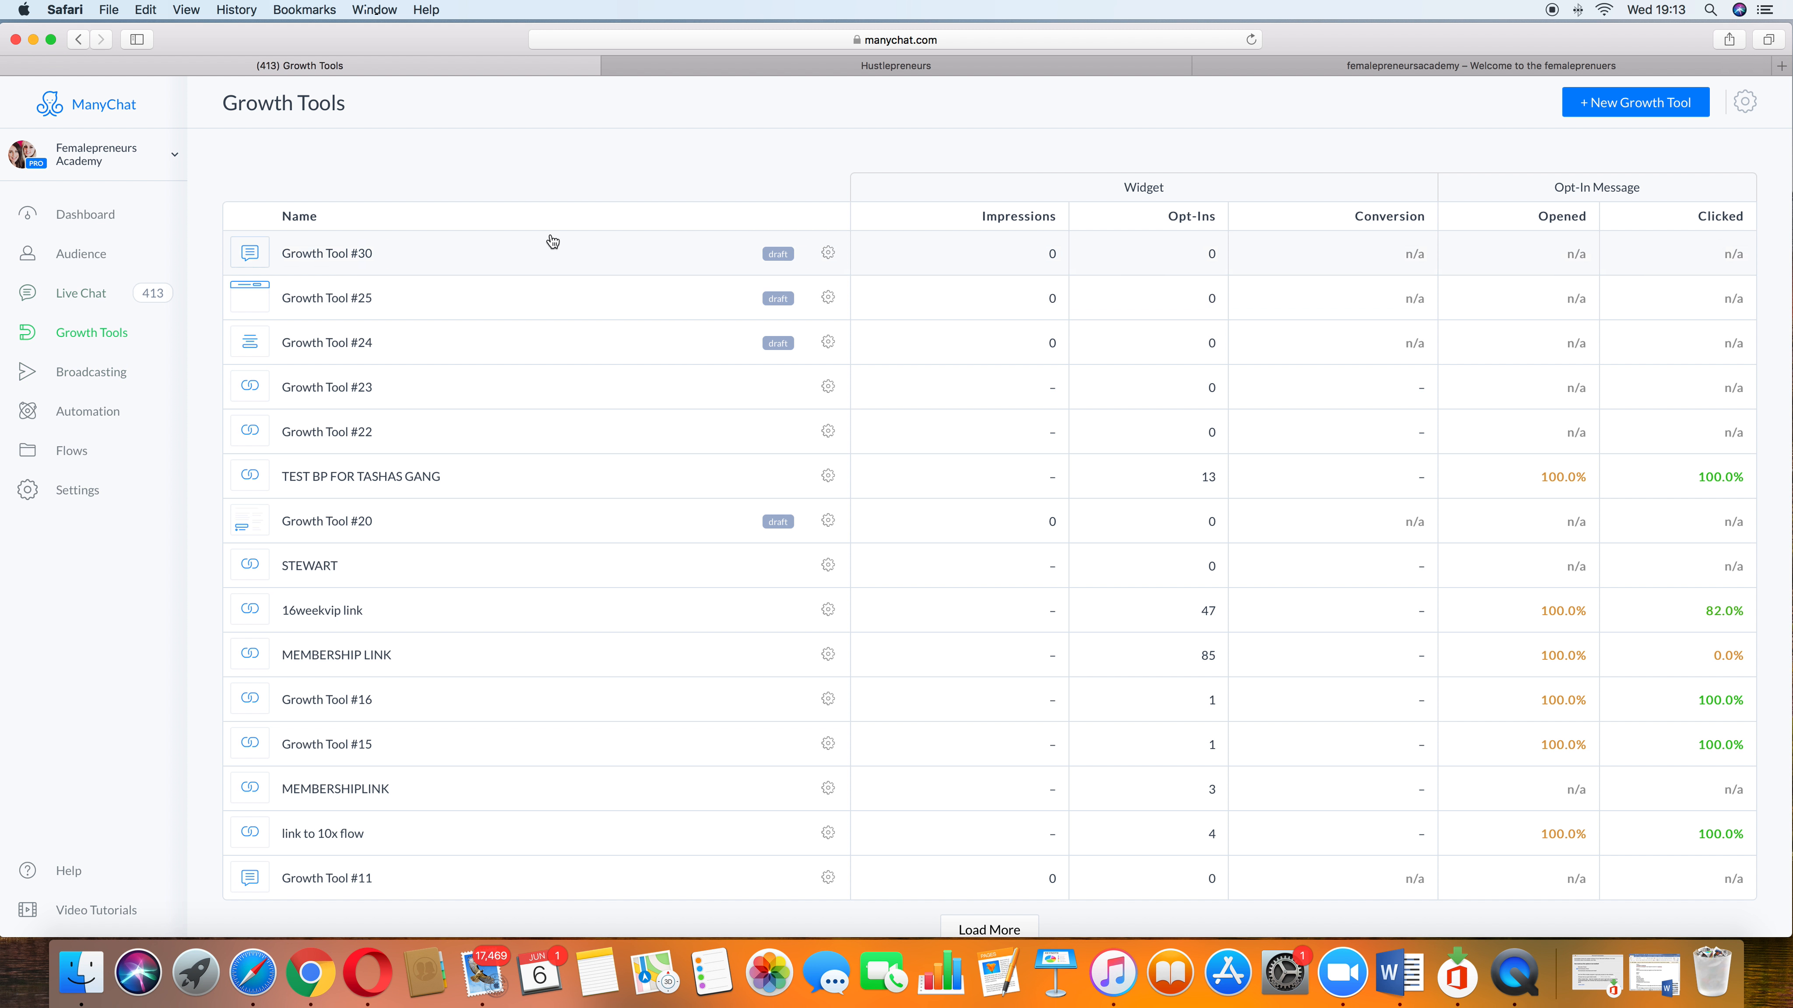
# Step: Create a new Messenger Ref URL growth tool named Opportunity flow
pyautogui.click(1679, 102)
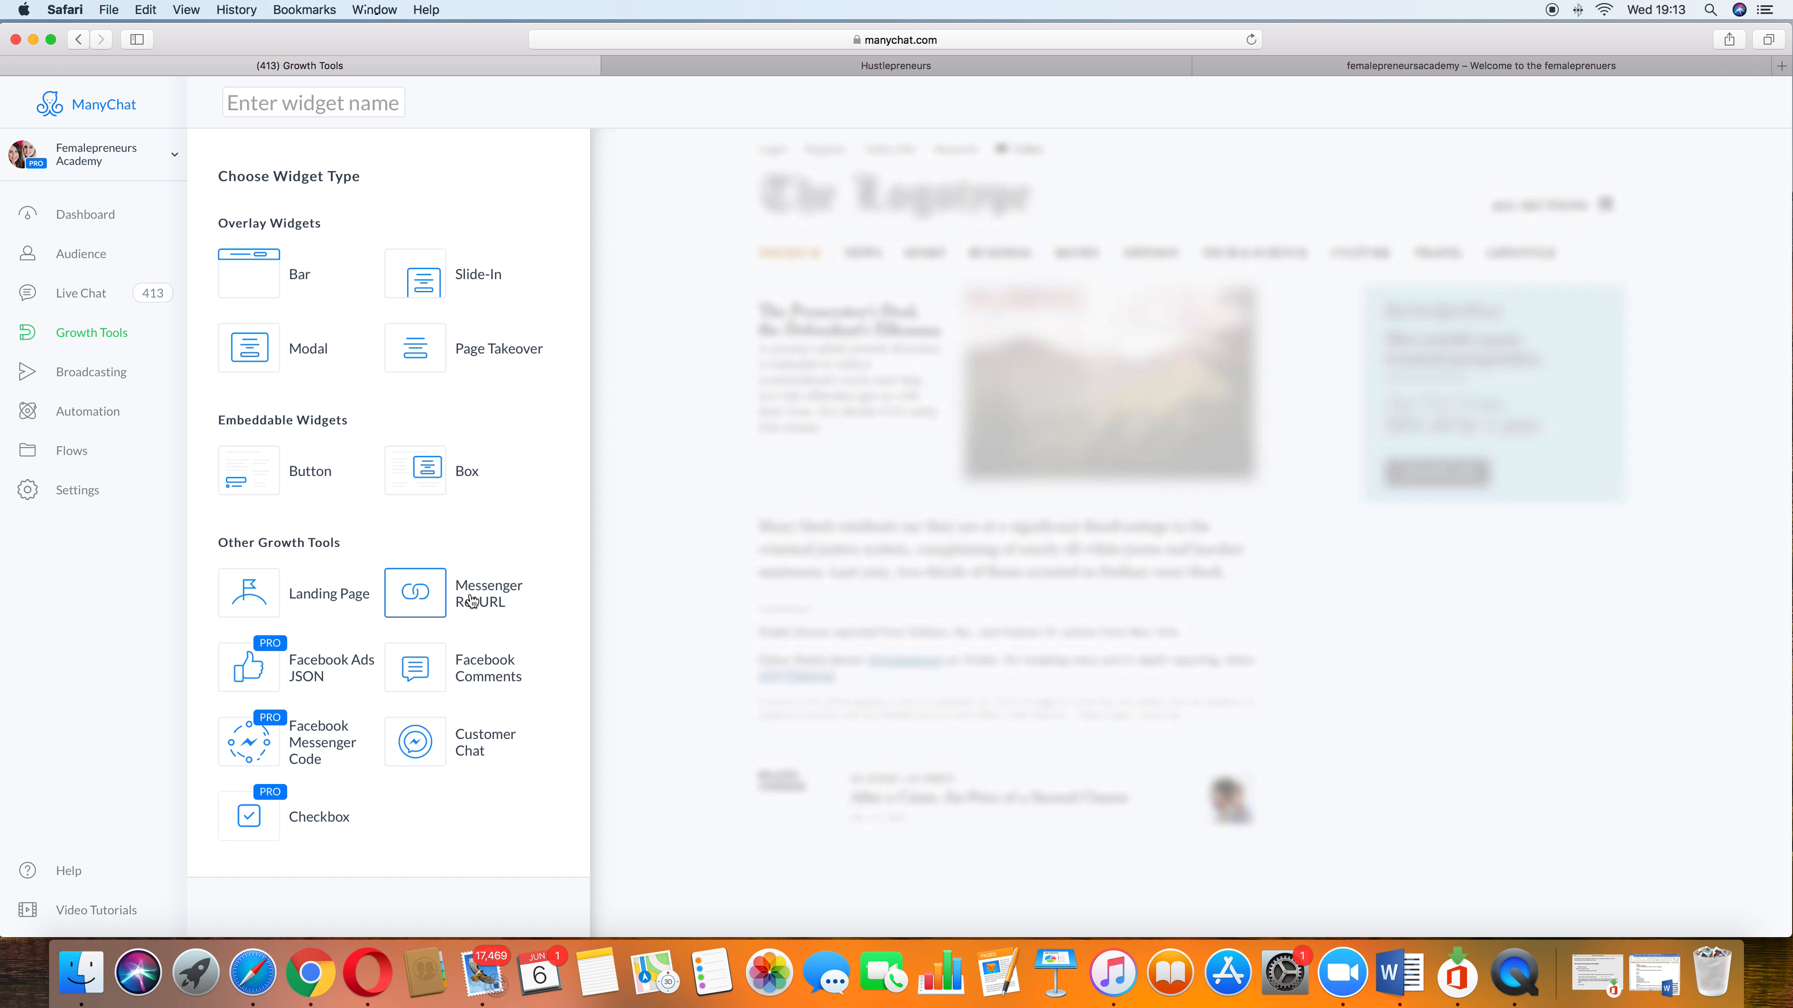
pyautogui.click(432, 601)
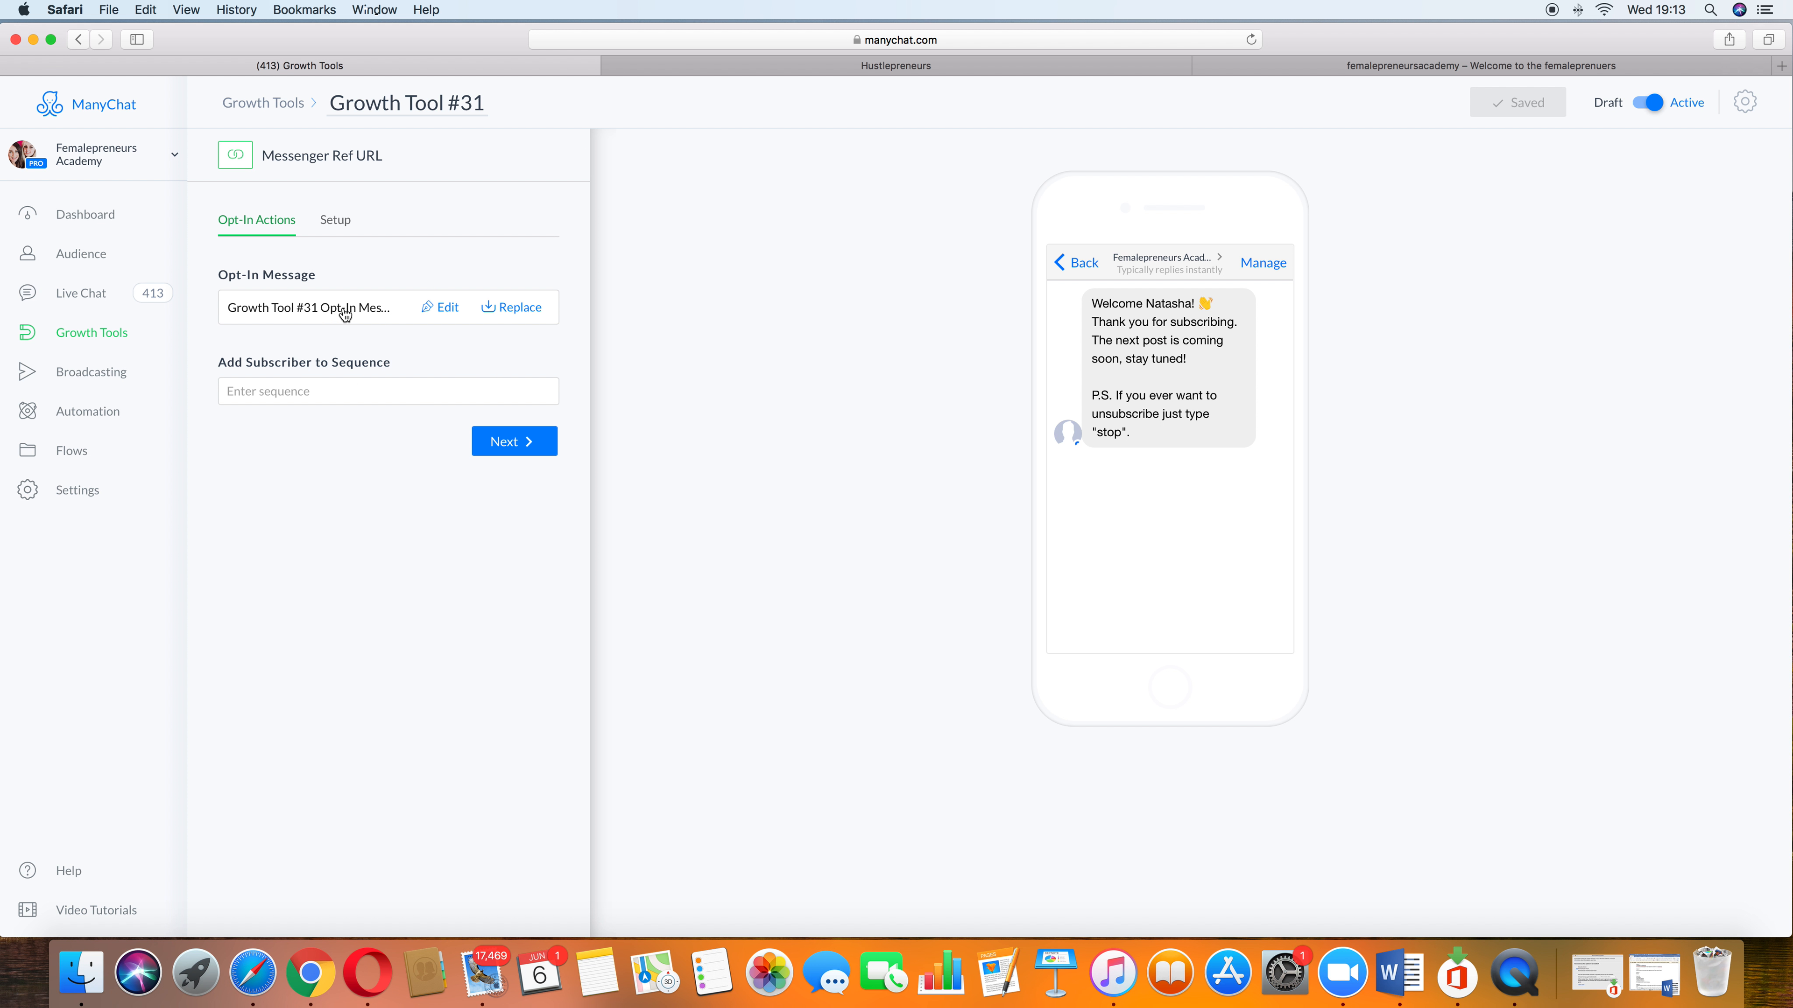
pyautogui.click(484, 102)
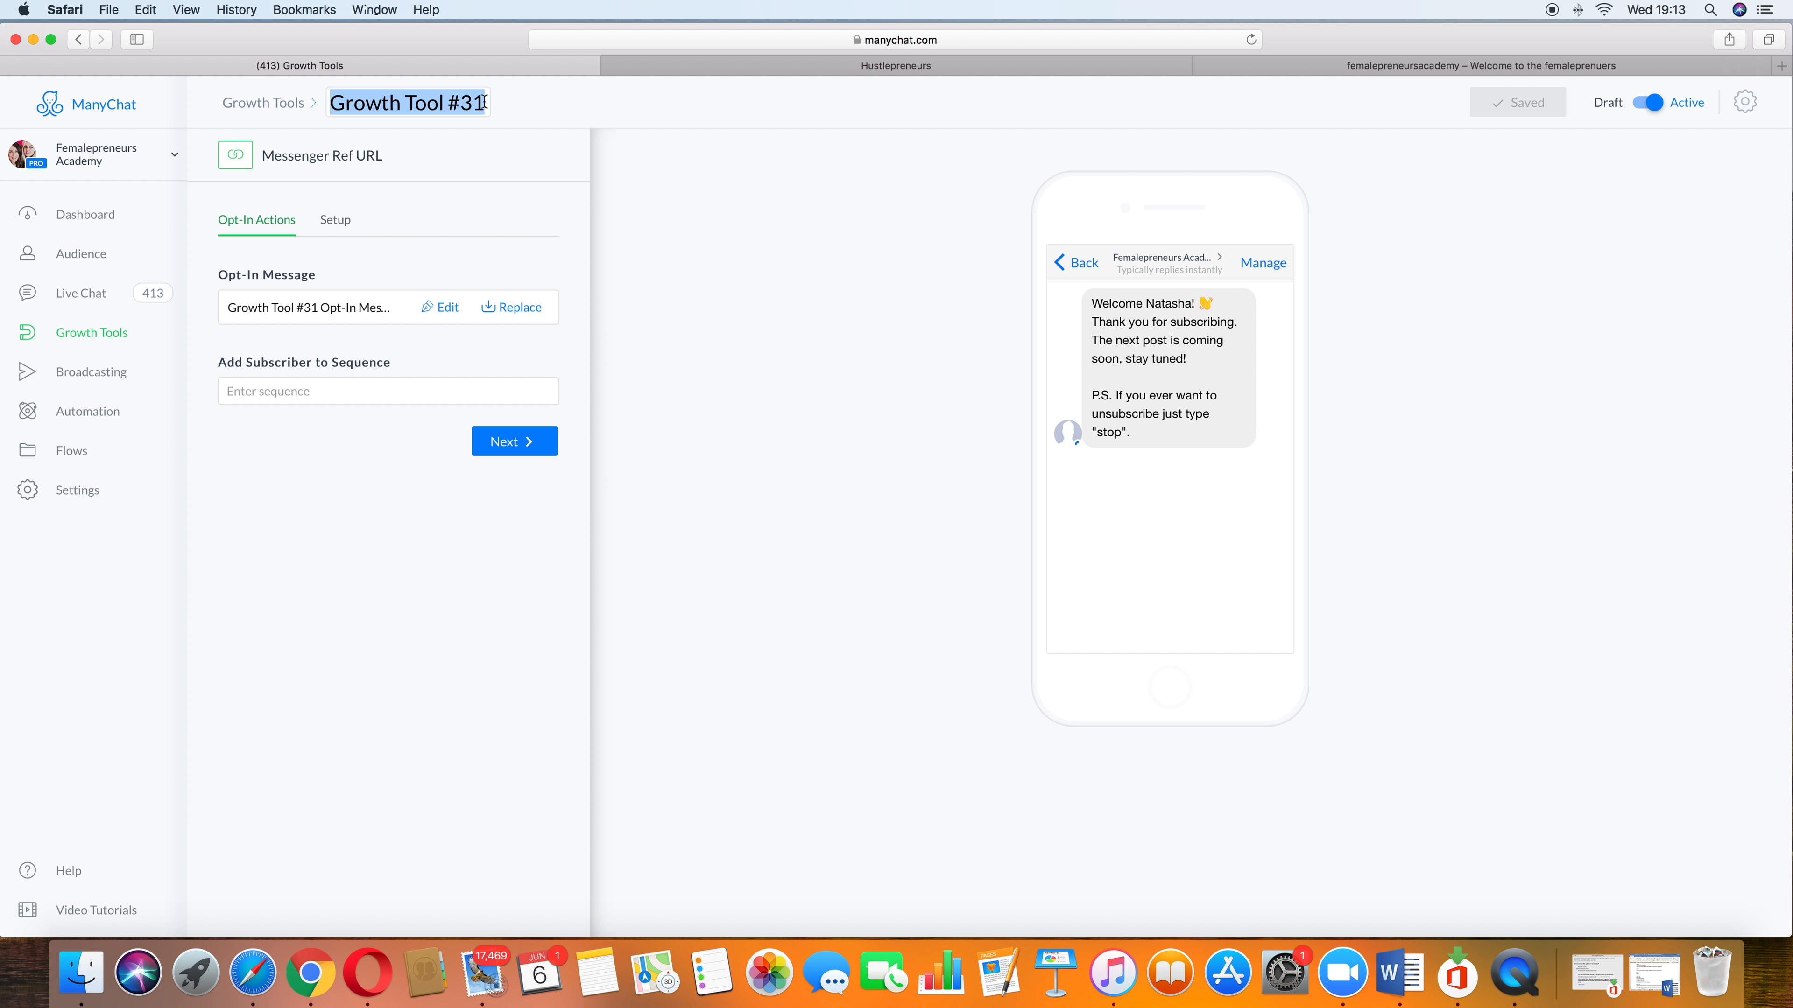
pyautogui.write('Opportunity flow')
pyautogui.press('Return')
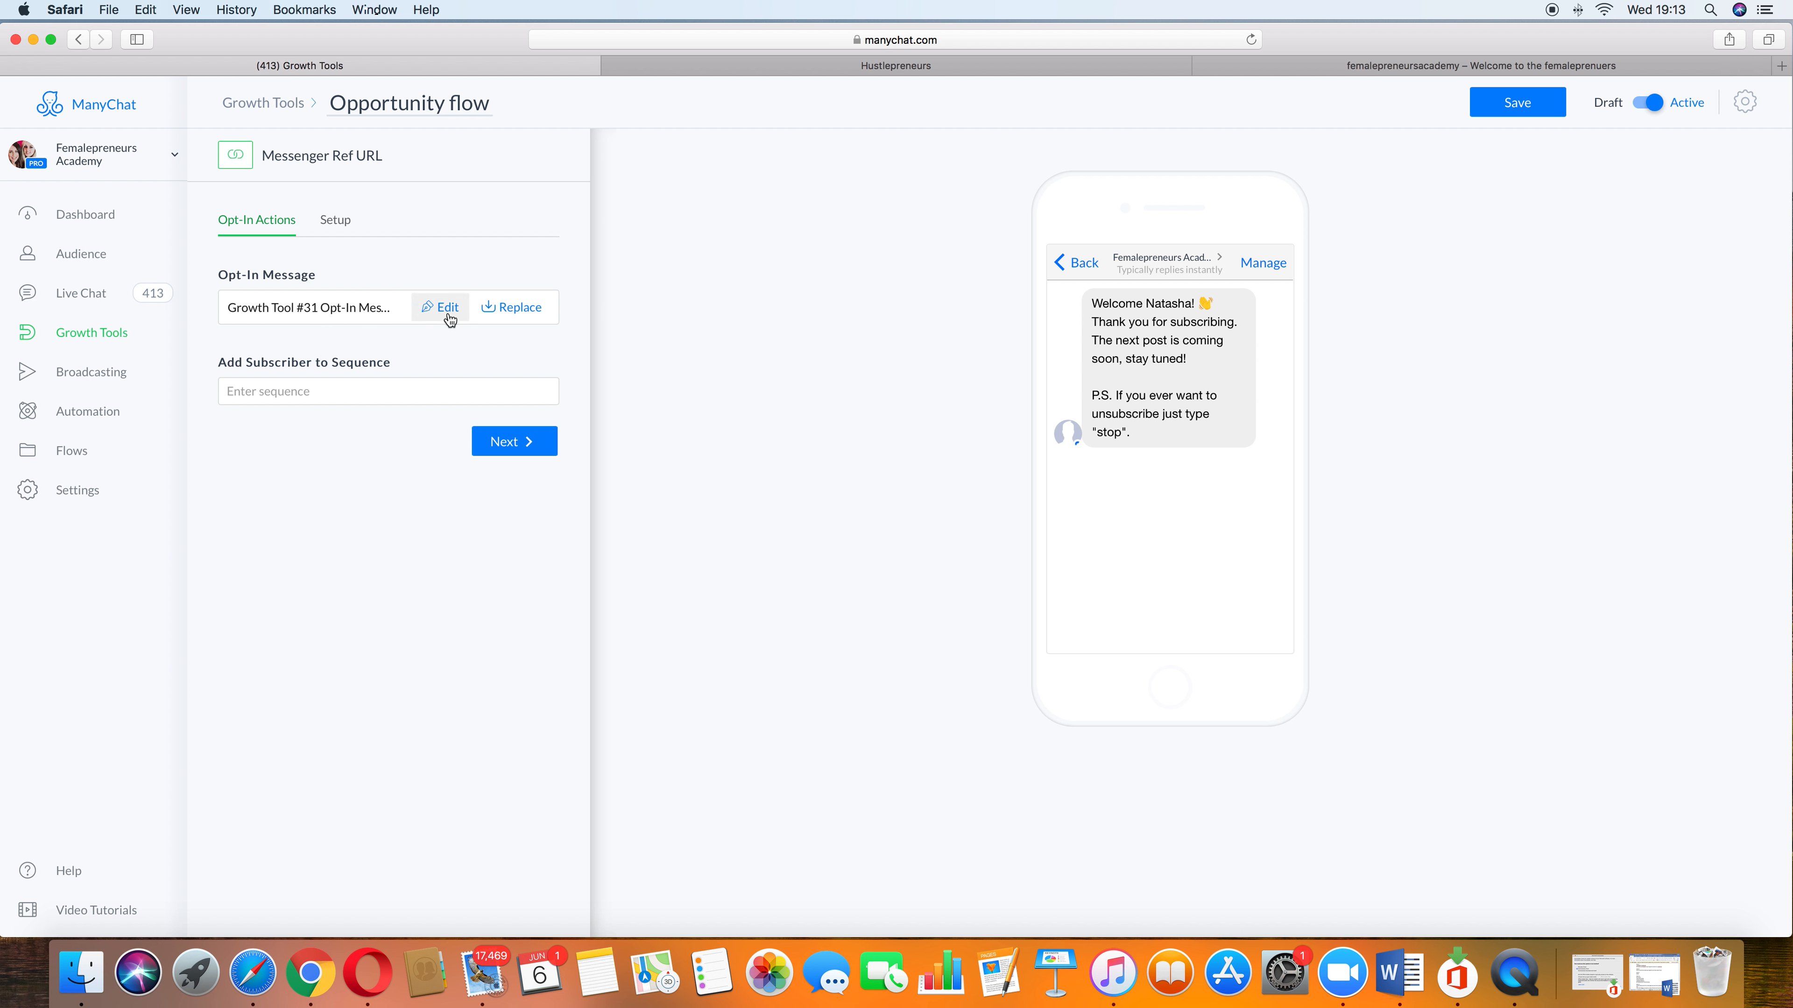
# Step: Browse the available flows for the tool's opt-in message without picking one
pyautogui.click(540, 318)
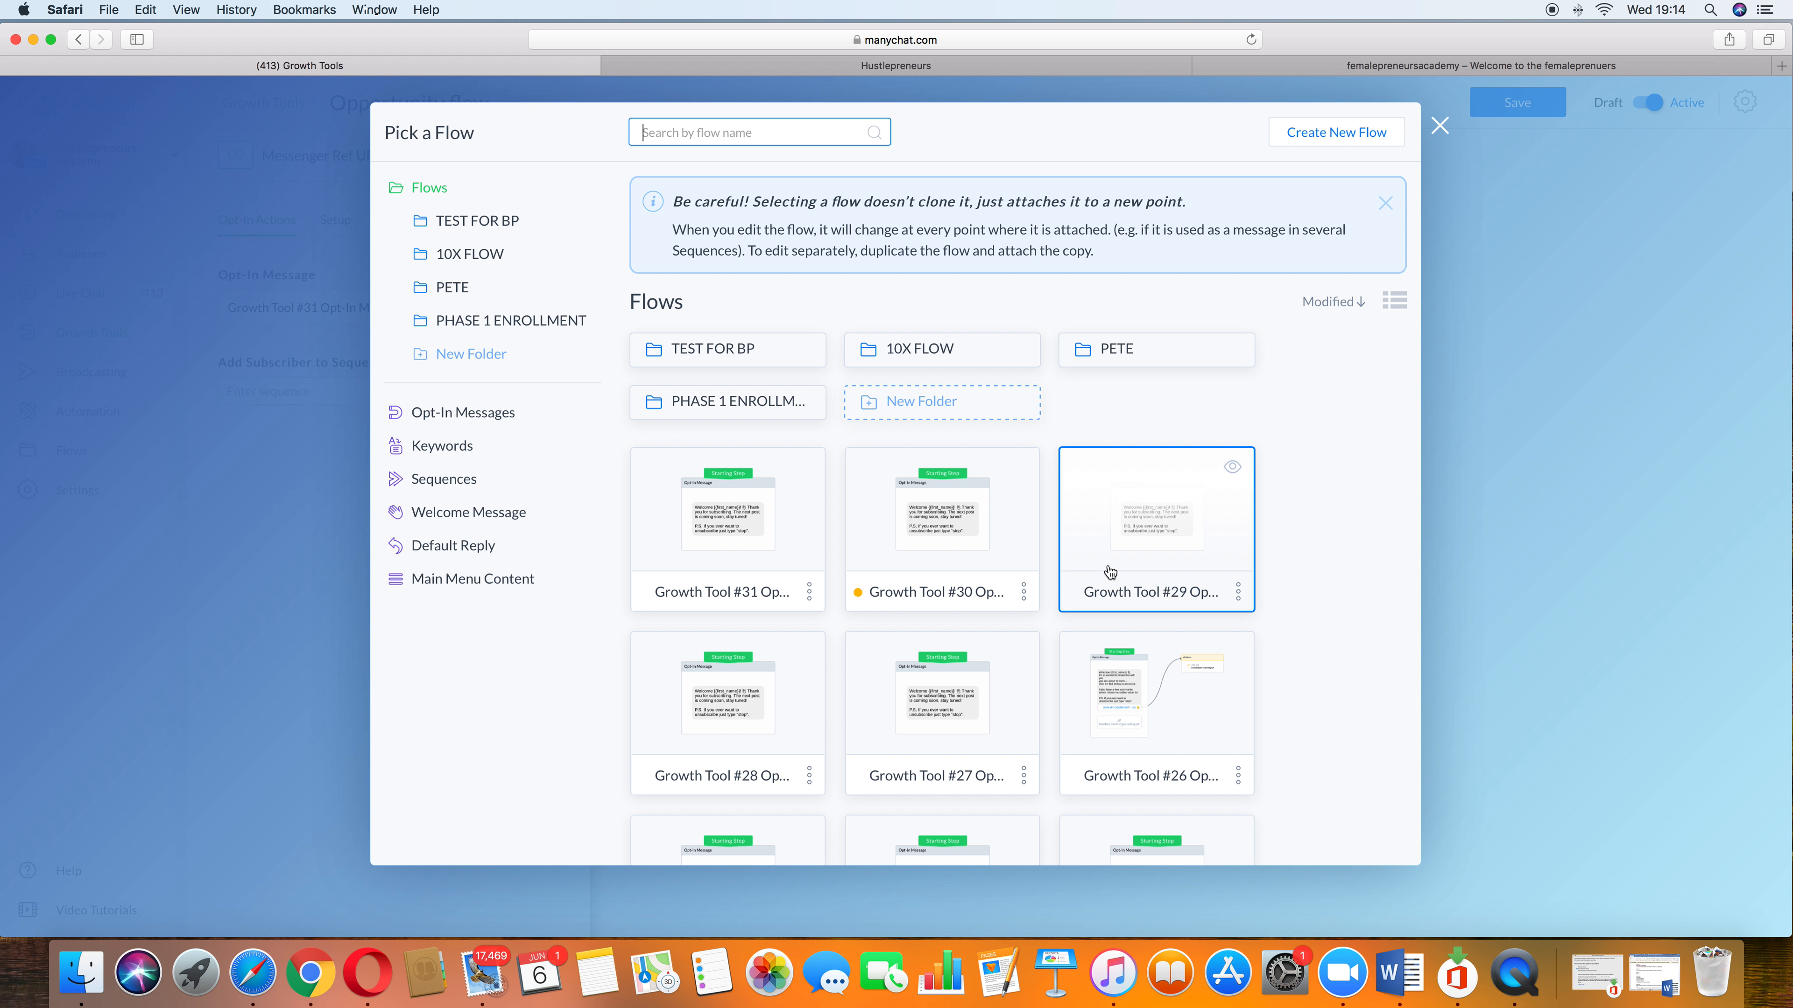
pyautogui.scroll(-3, 821, 725)
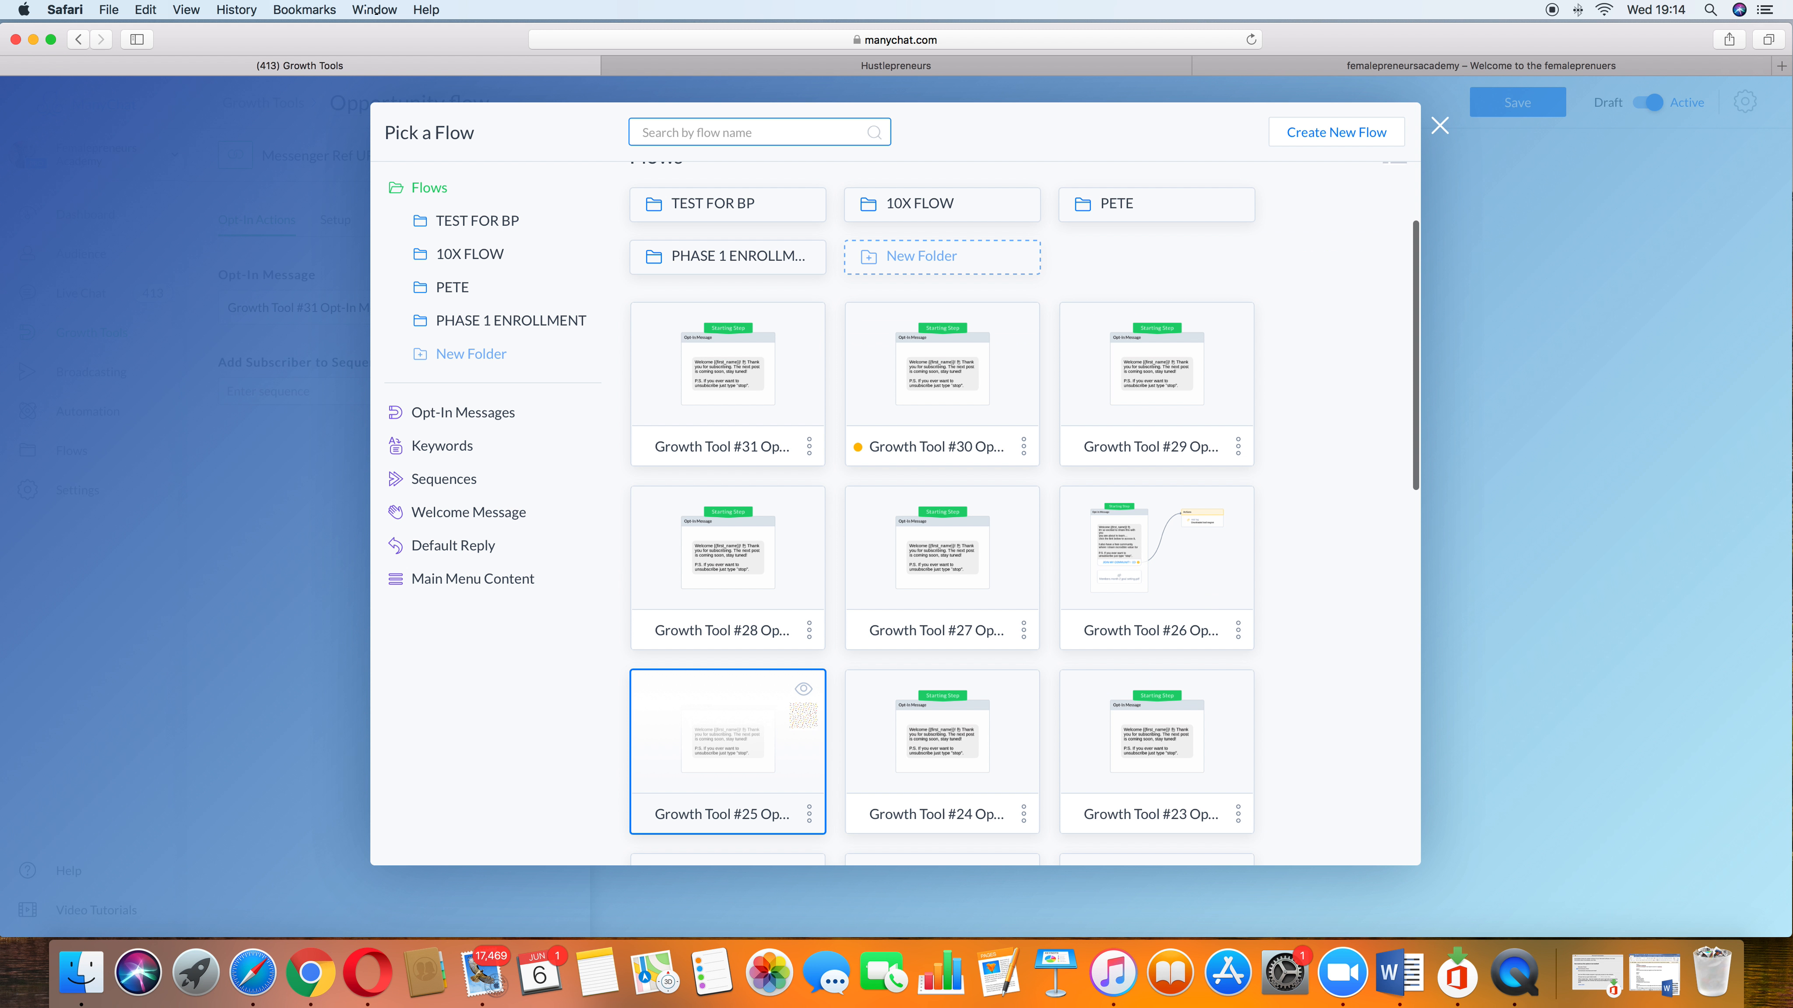
pyautogui.scroll(-10, 1212, 504)
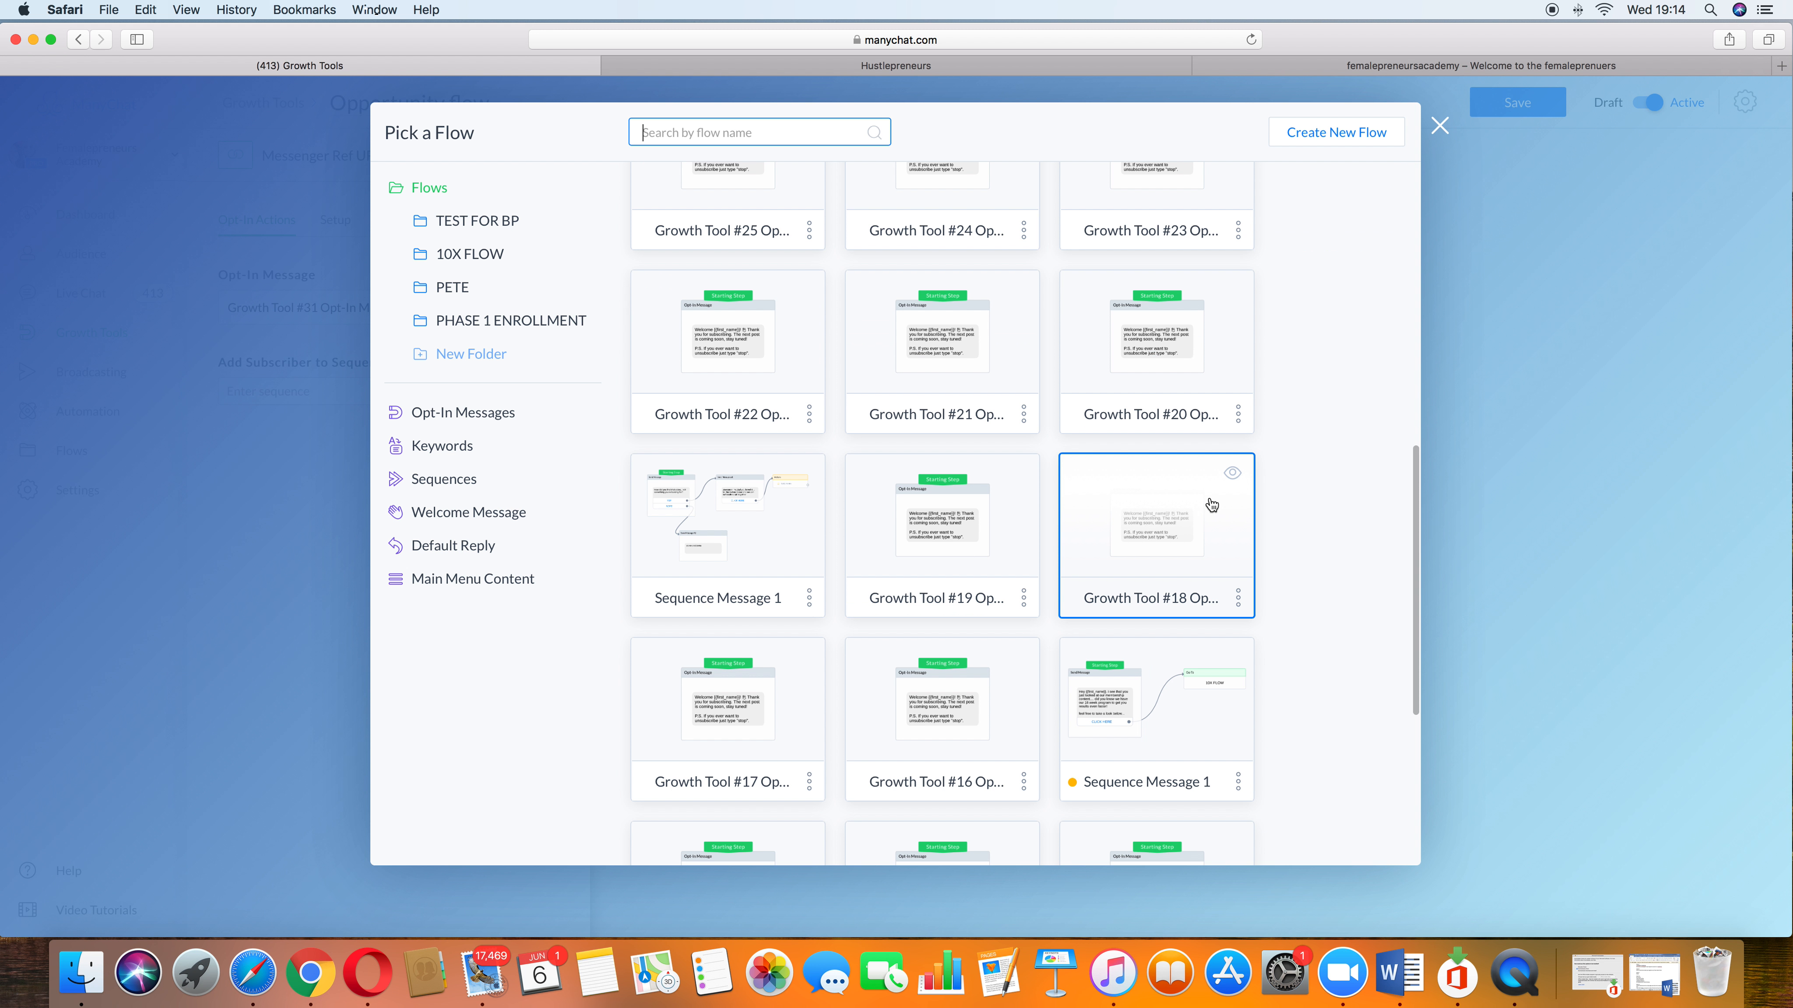
pyautogui.scroll(10, 1212, 504)
pyautogui.click(1440, 126)
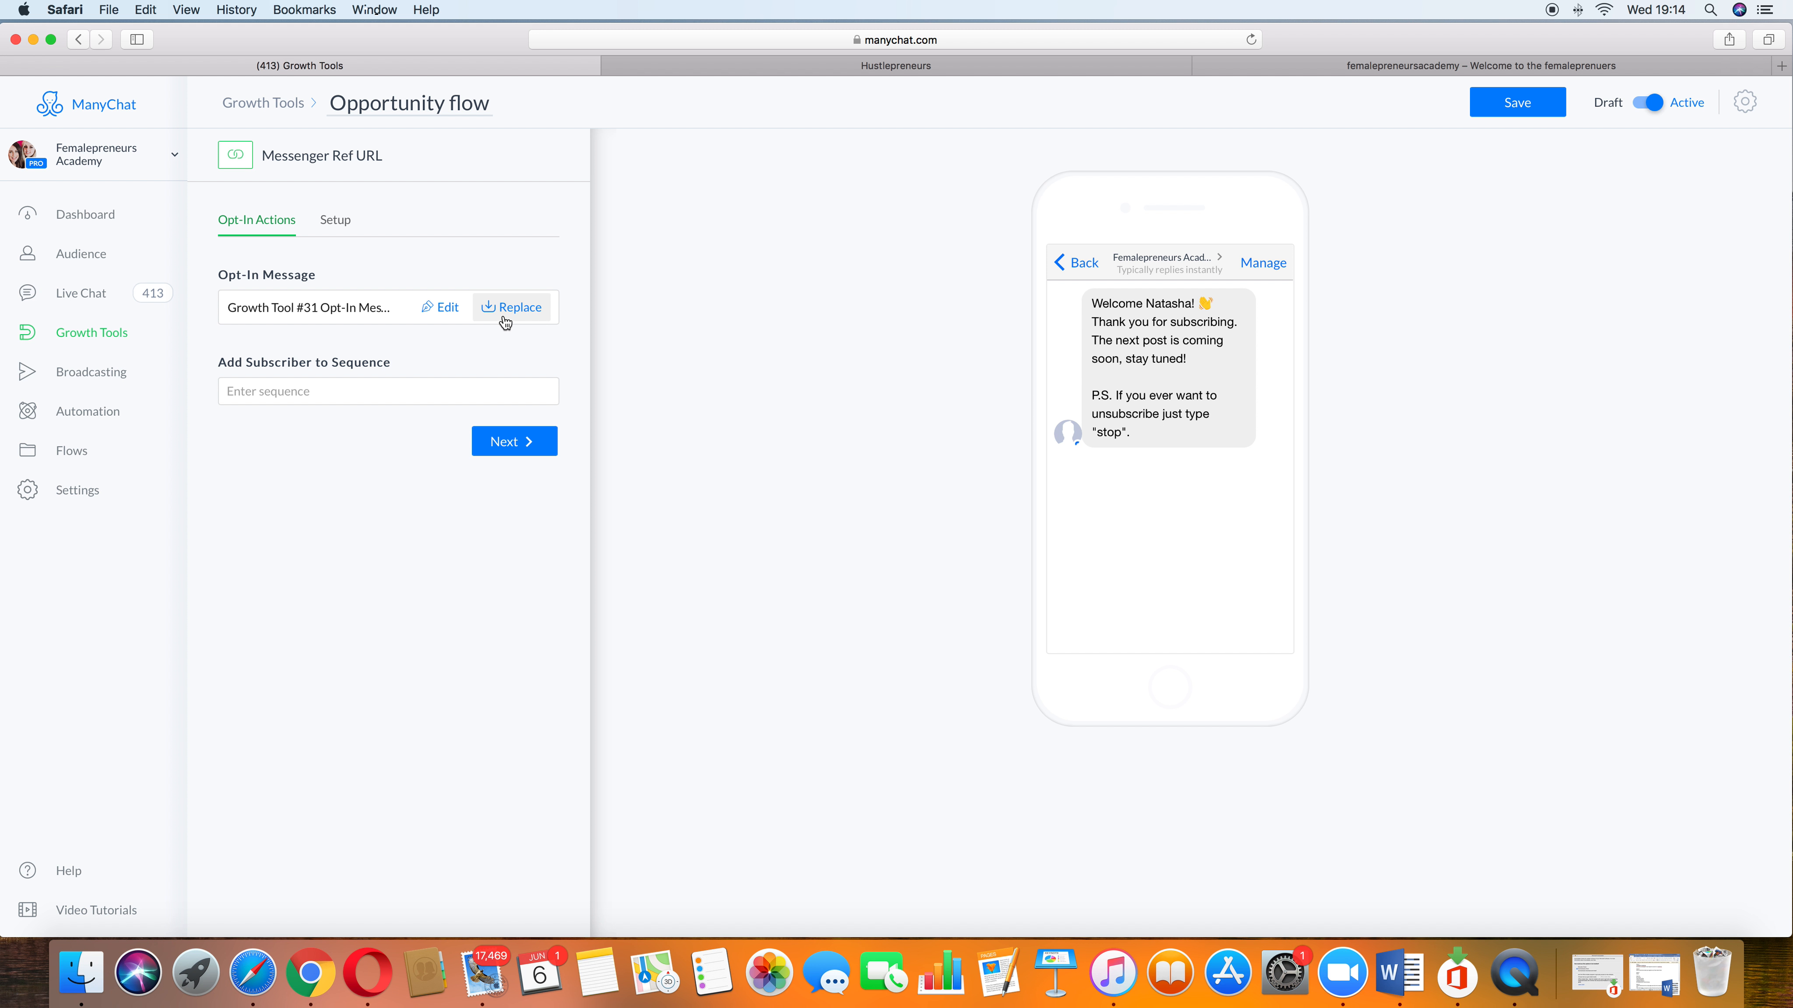
# Step: Save the Opportunity flow widget and view its Messenger Ref URL in setup before returning to the tools list
pyautogui.click(344, 223)
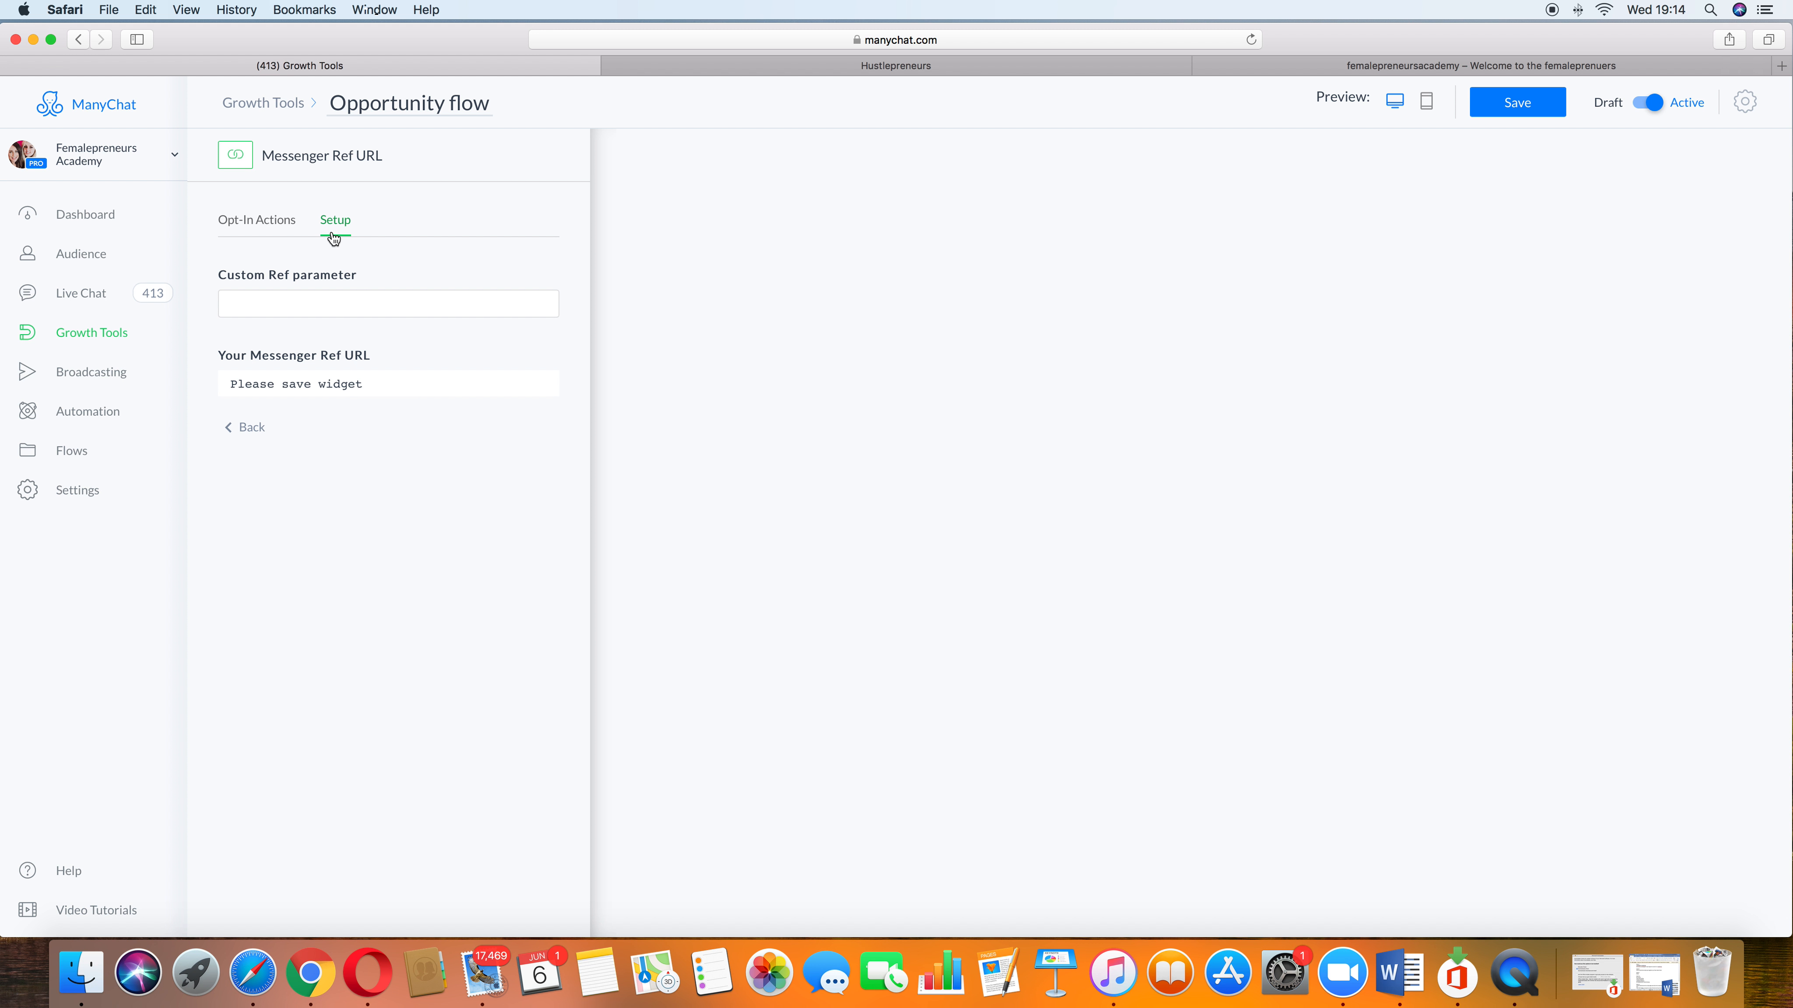
pyautogui.click(281, 226)
pyautogui.click(1527, 105)
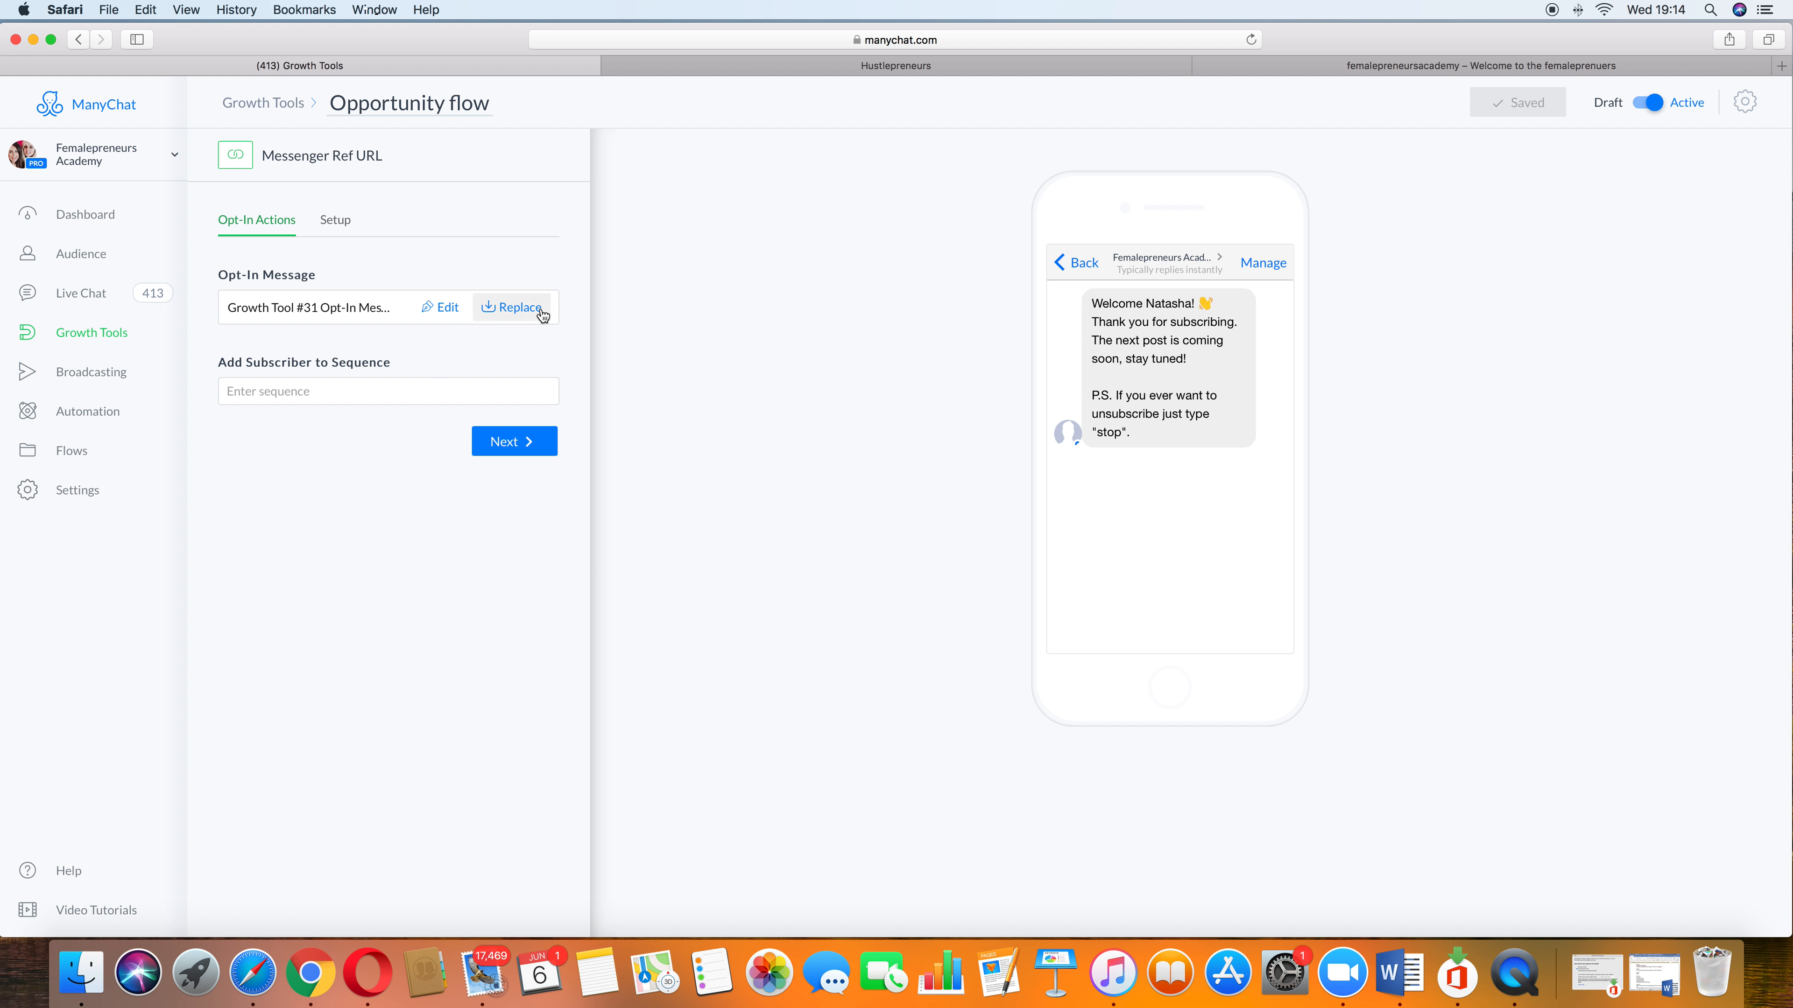
pyautogui.click(335, 219)
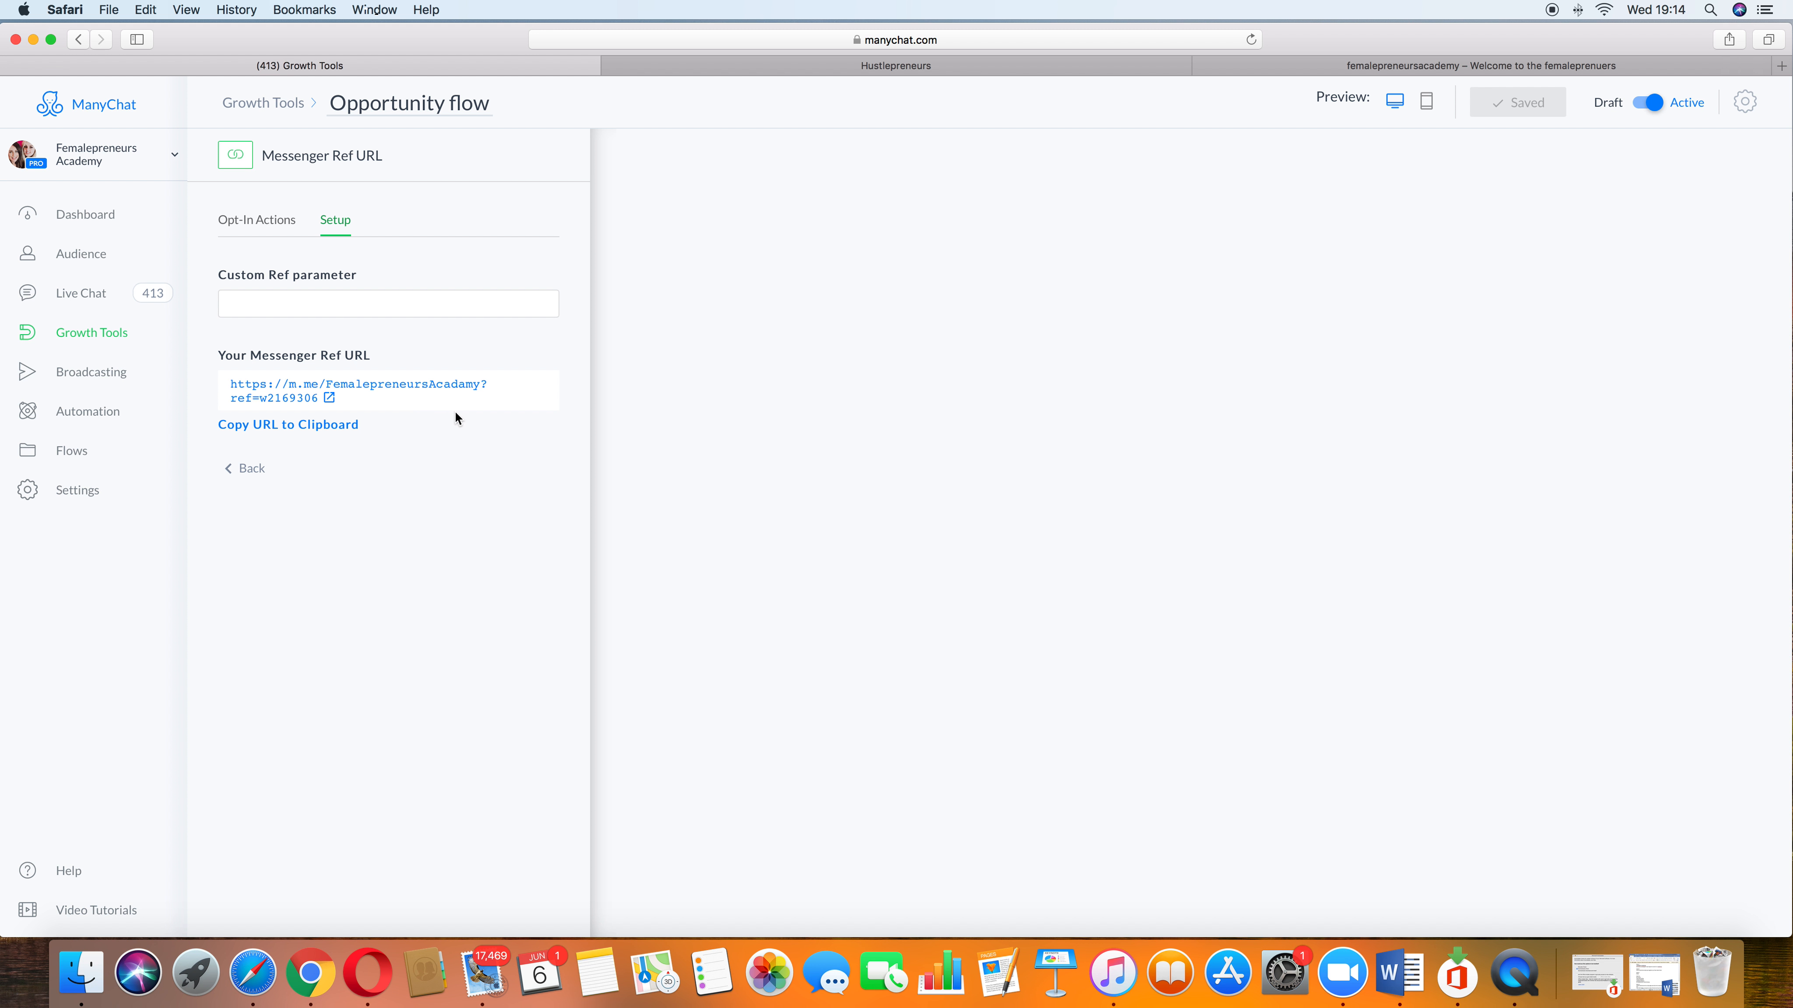
pyautogui.click(113, 337)
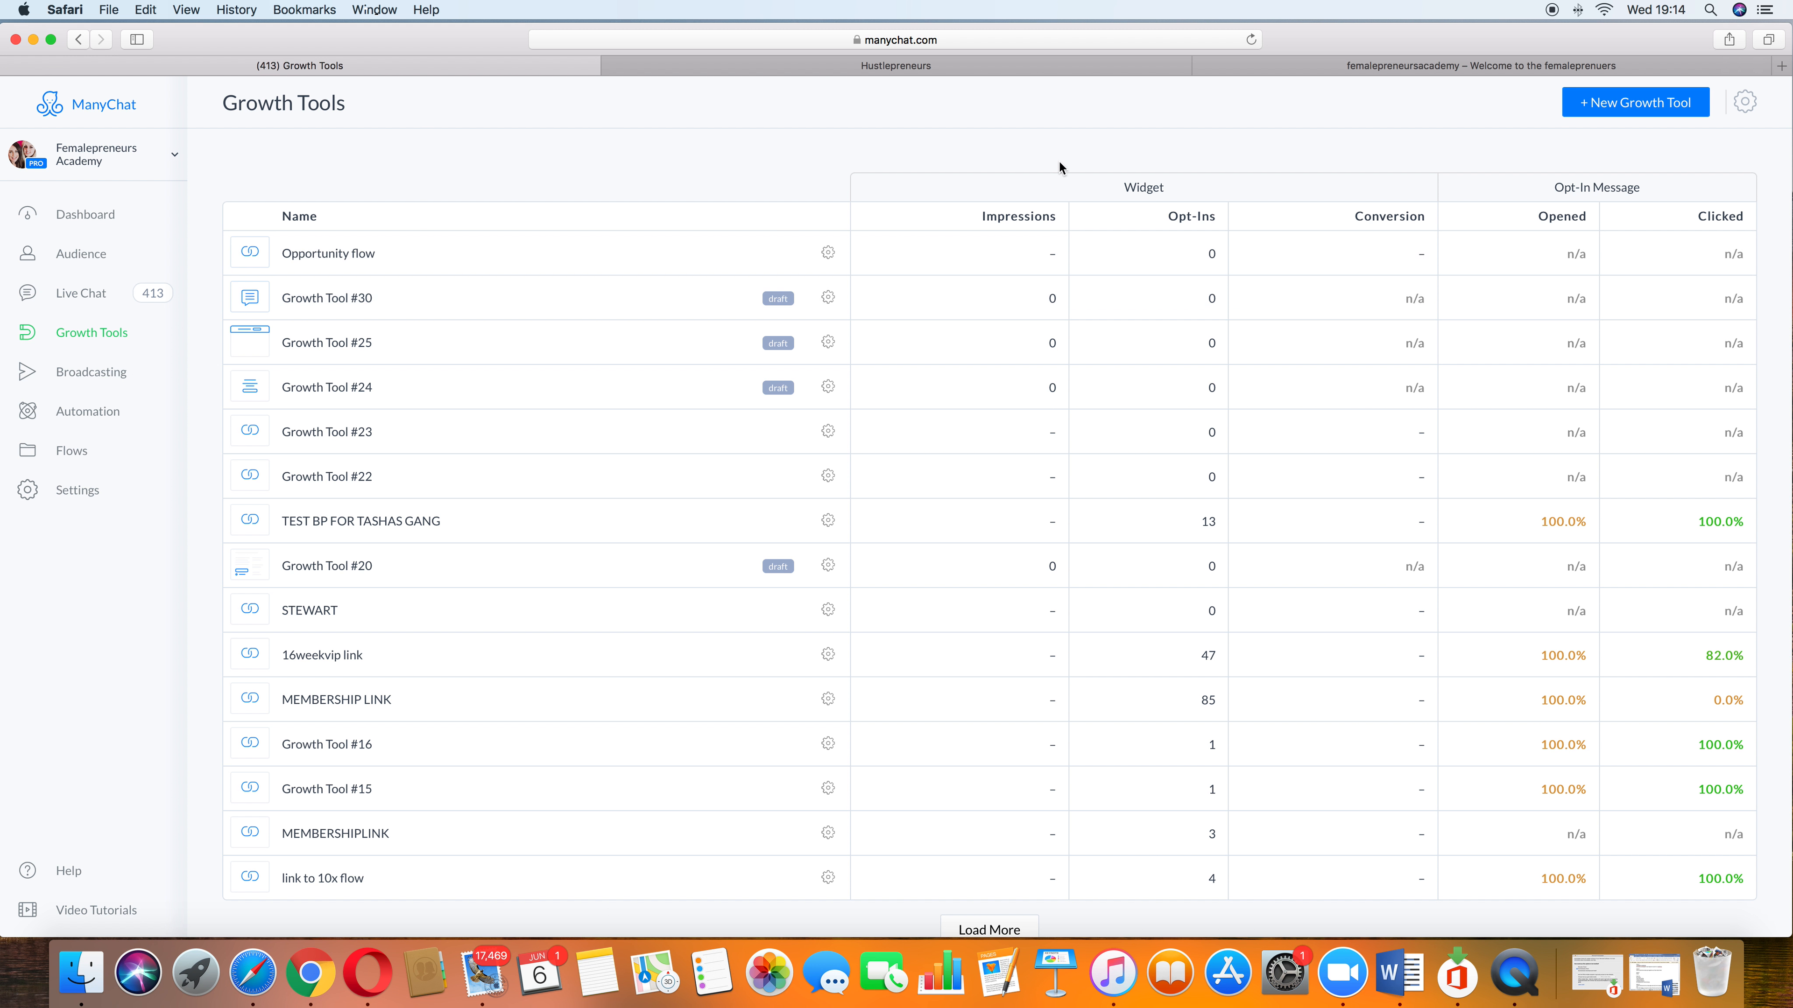